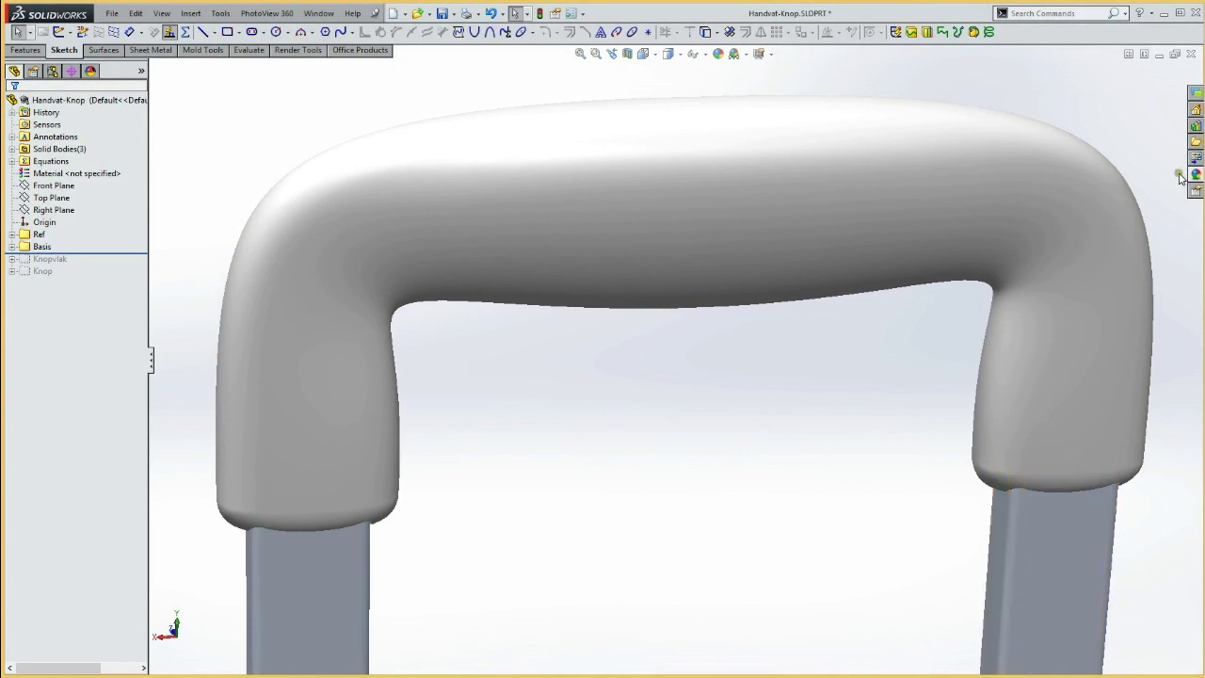
Step: Orbit the handle and roll the feature tree forward past Knopvlak and Knop to preview the grip
middle_click_drag(1181, 179, 981, 175)
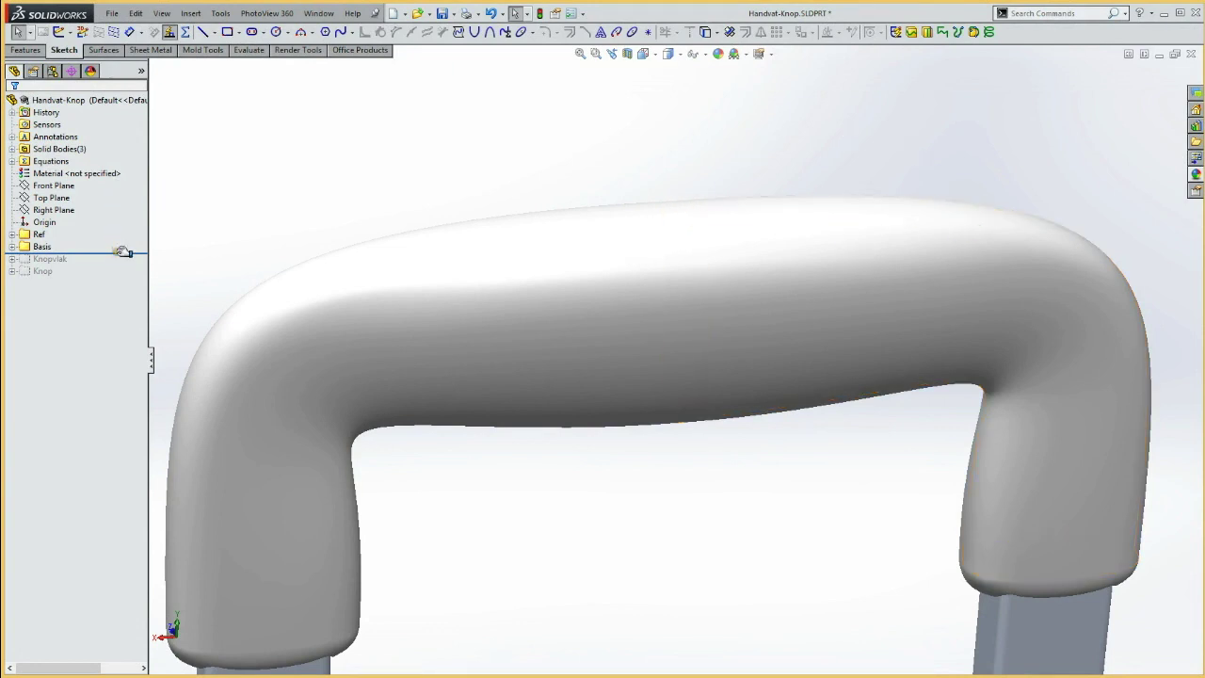
left_click_drag(123, 252, 122, 277)
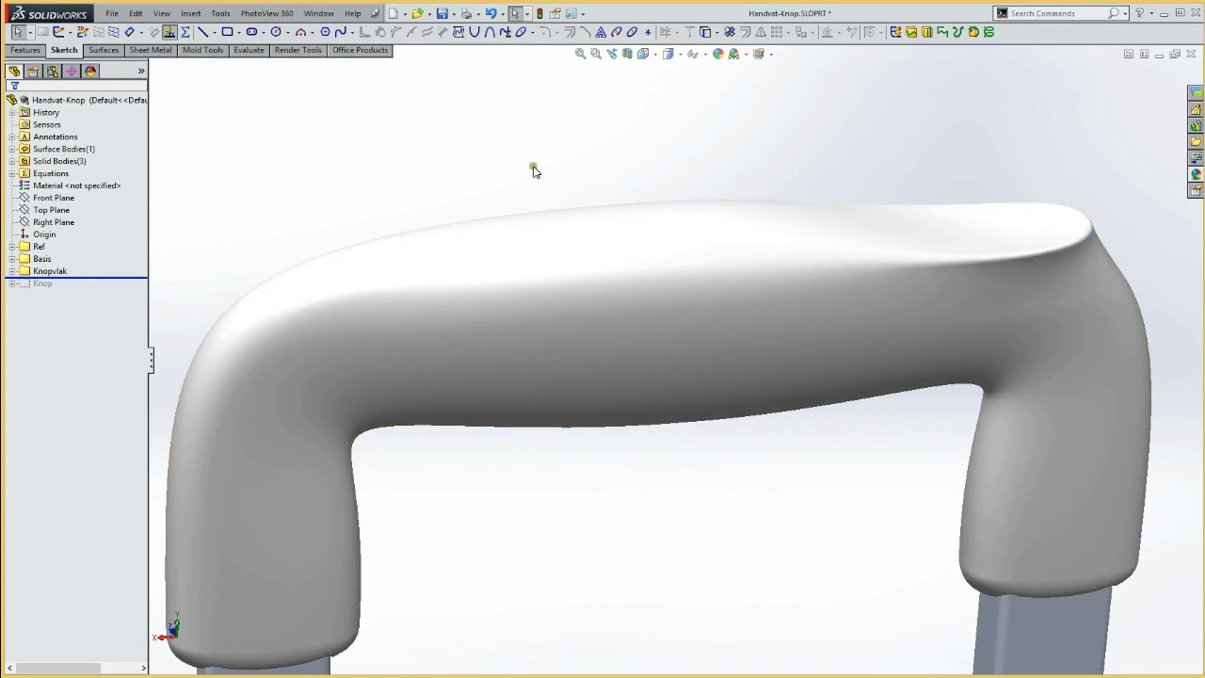
left_click_drag(104, 276, 118, 289)
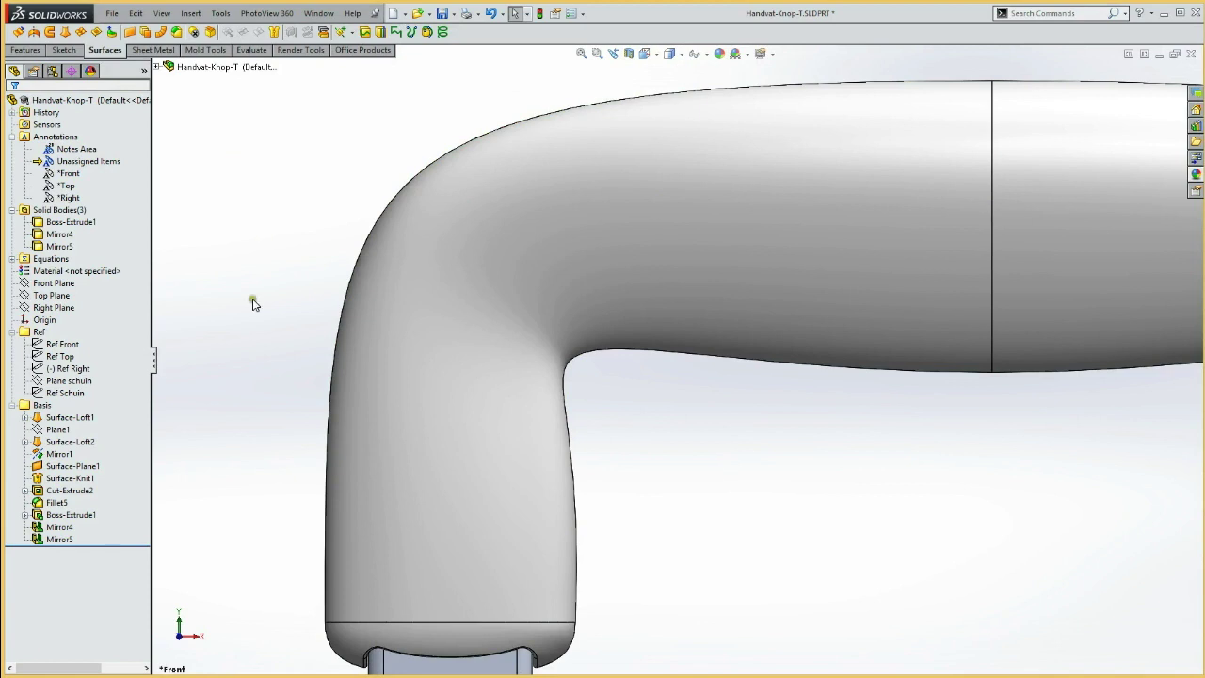
Step: Start a sketch on Ref Front and convert the handle's outer outline edge into it
left_click(54, 283)
left_click(59, 261)
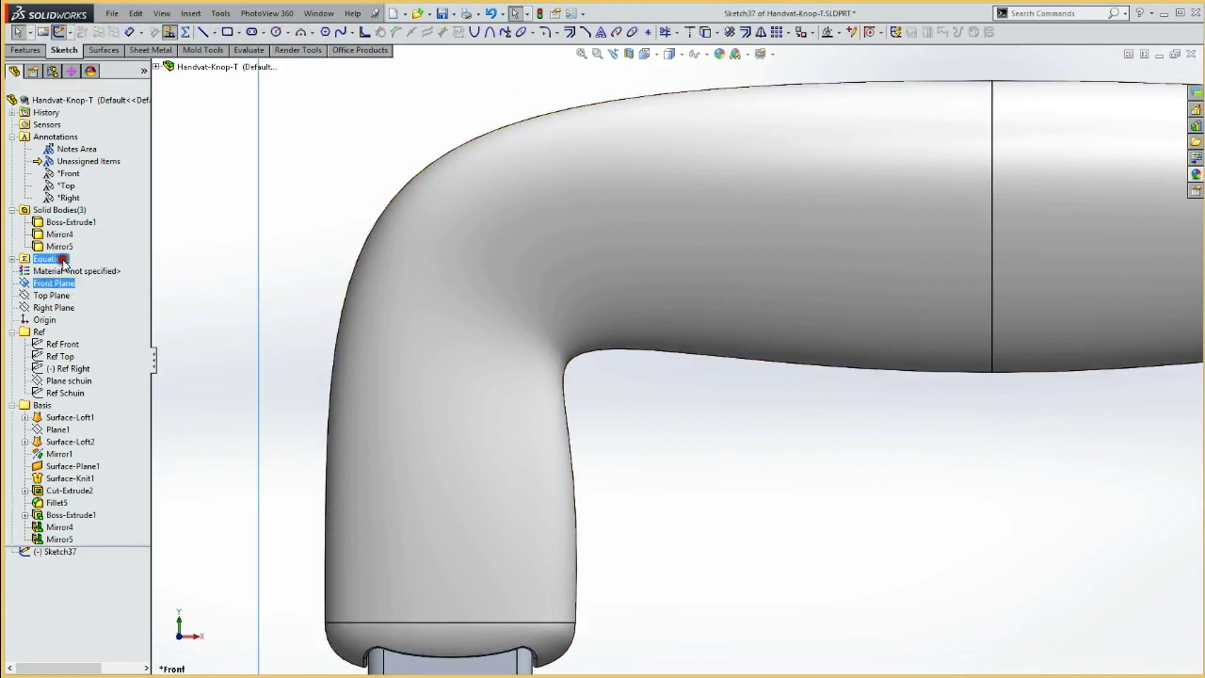
left_click(67, 345)
left_click(341, 32)
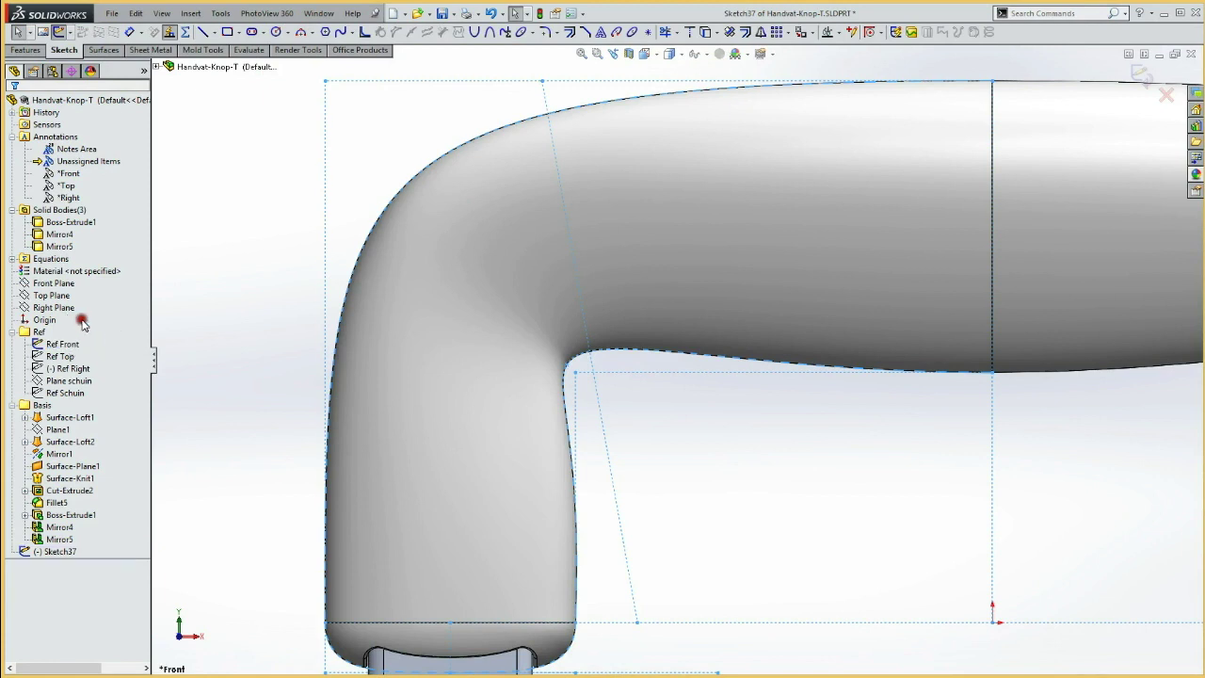
left_click(433, 163)
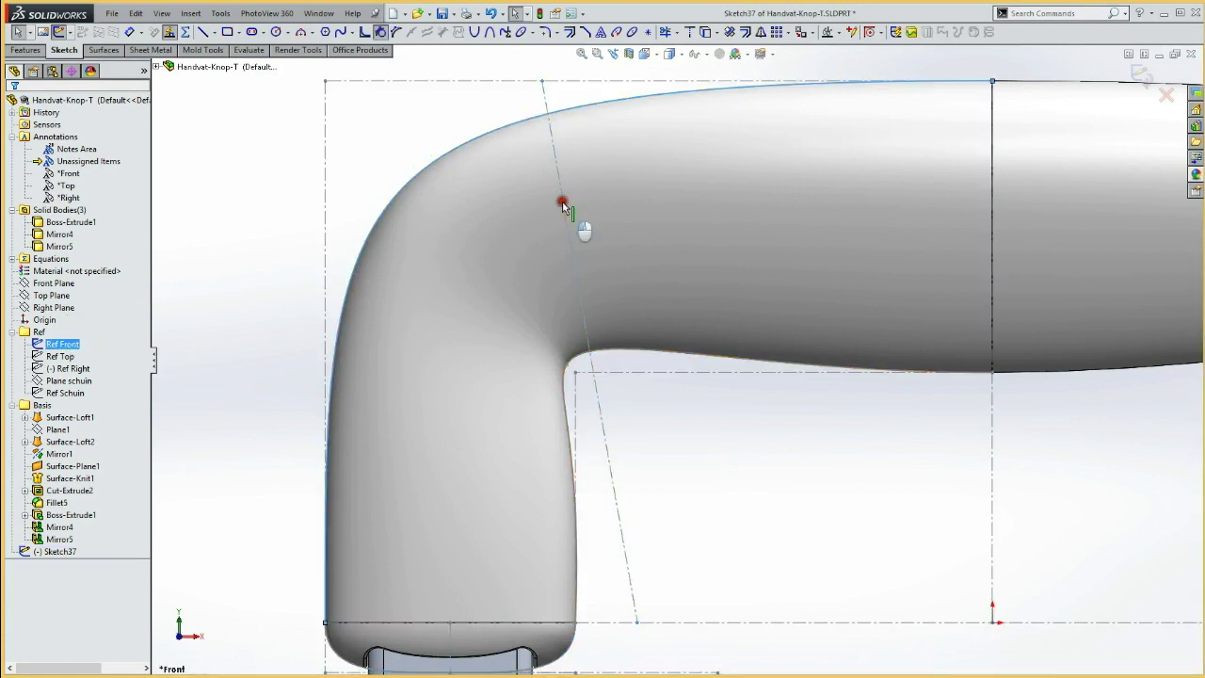
left_click(706, 32)
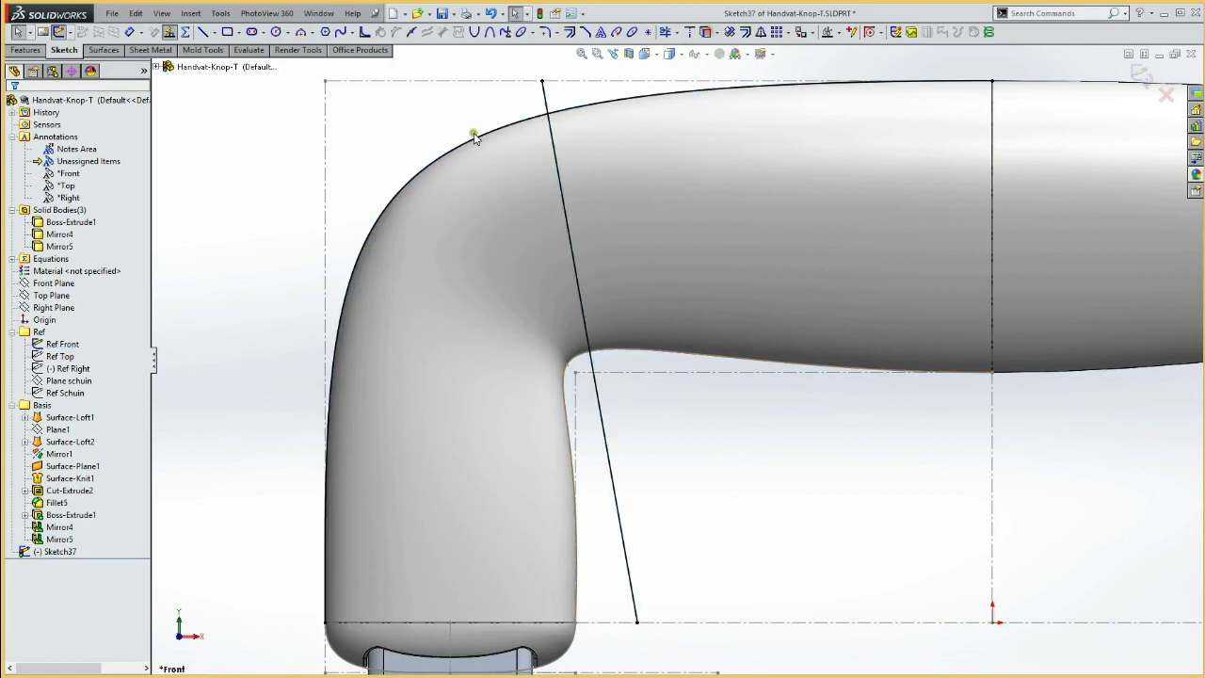
Step: Draw an 80 × 65 bounding rectangle around the handle and make all sketch lines construction geometry
left_click(228, 32)
left_click(992, 622)
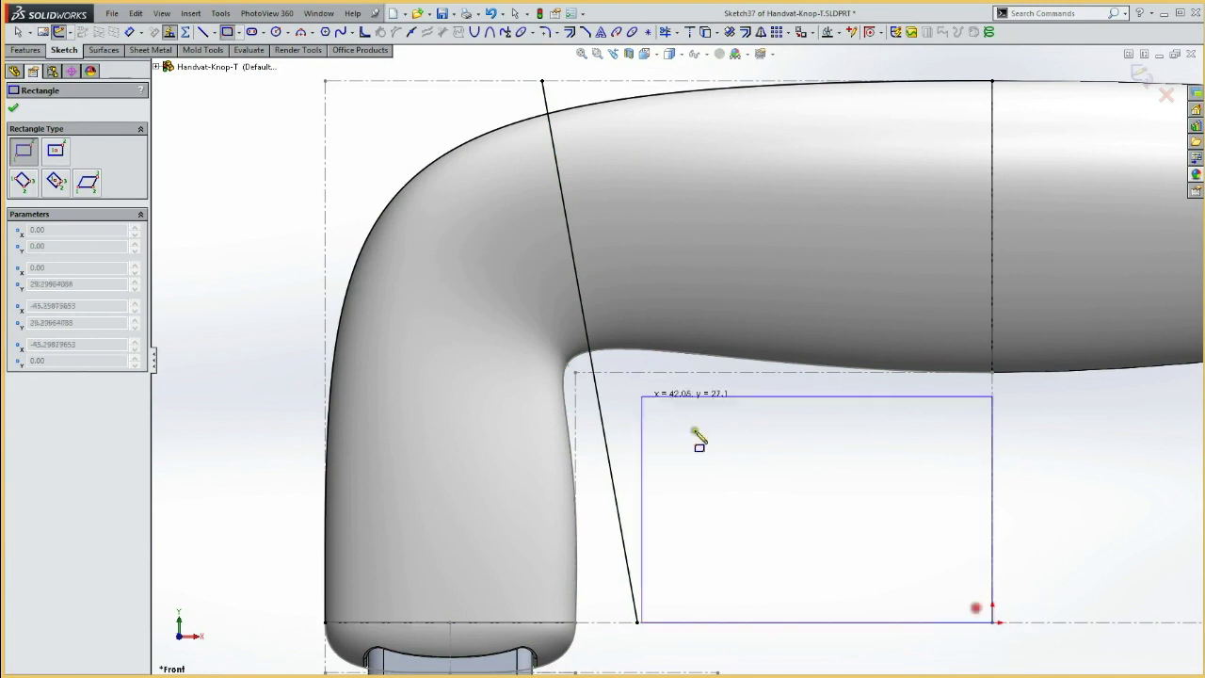
left_click(325, 81)
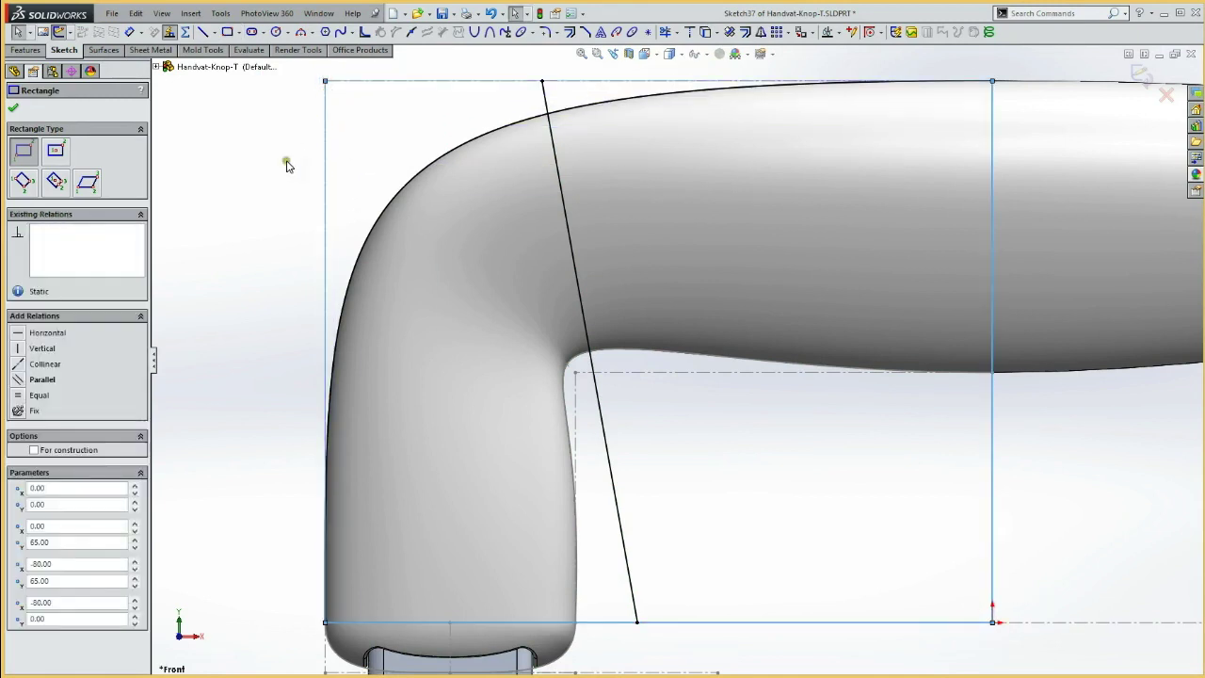
key("Escape")
key("ctrl+a")
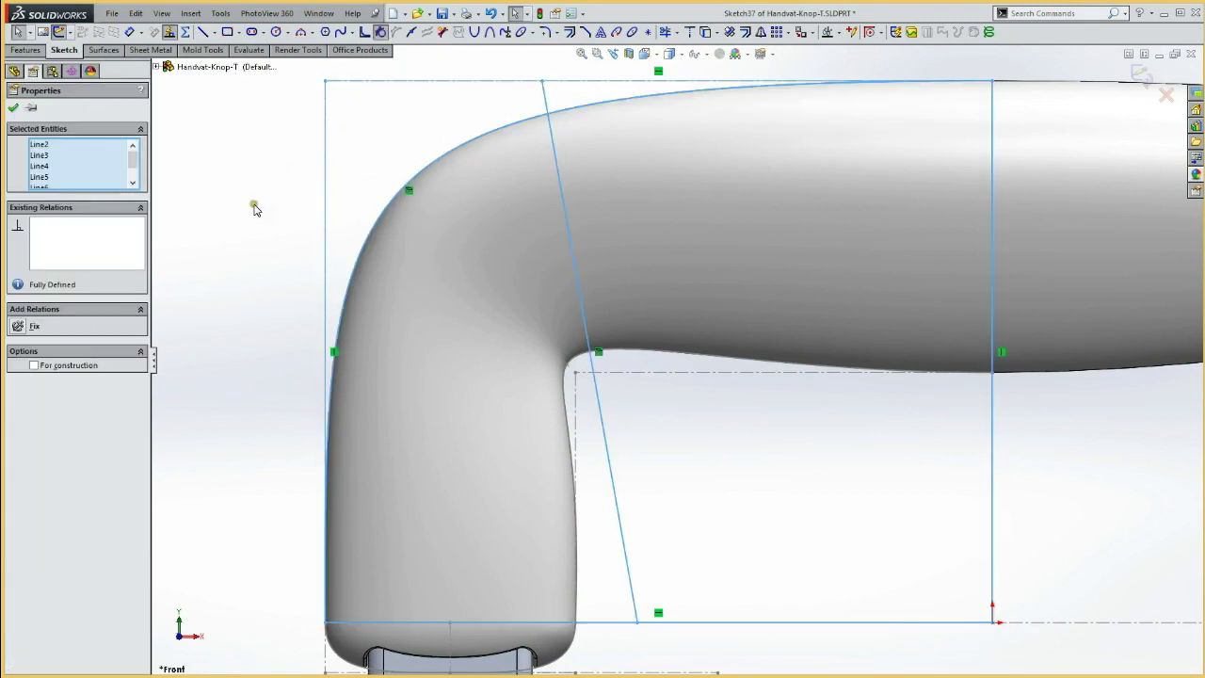
left_click(34, 366)
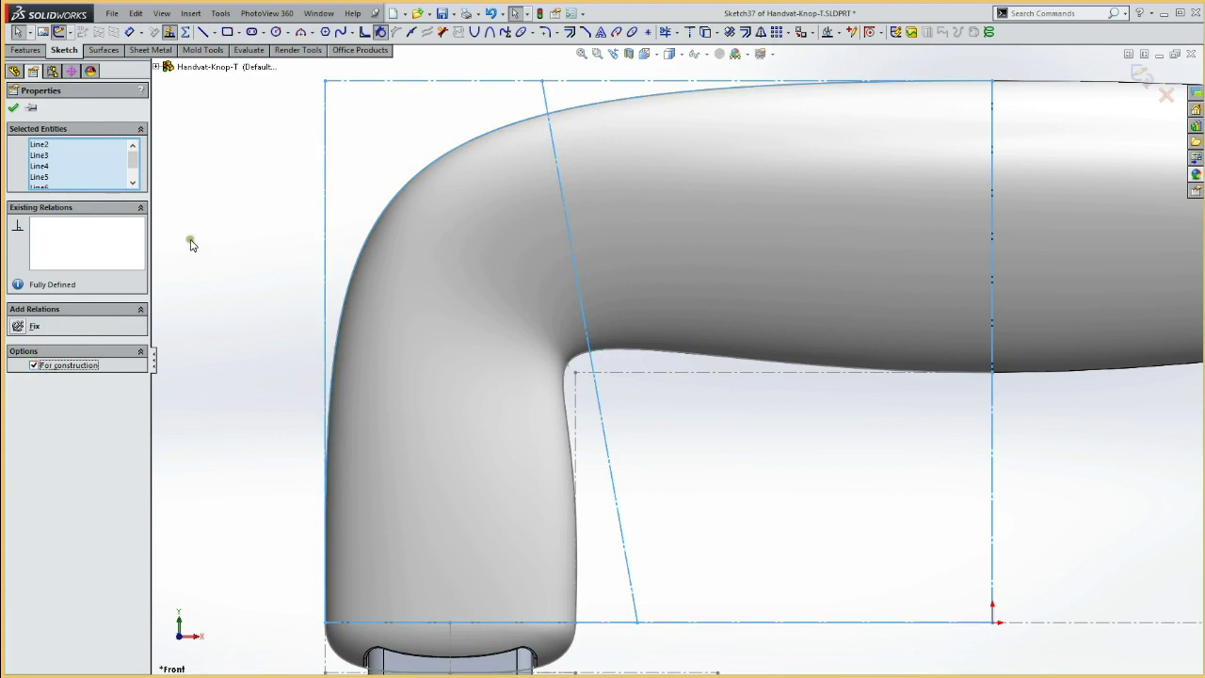
left_click(189, 244)
left_click(64, 346)
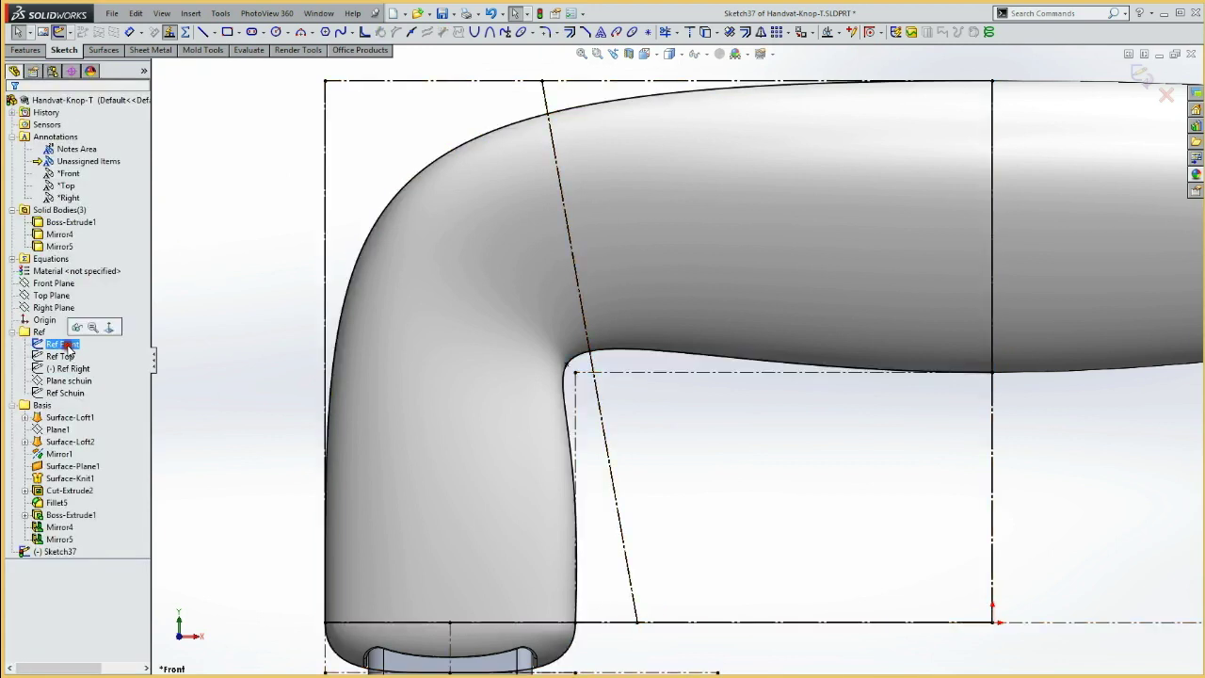
Step: Convert the top outline edge, dimension its endpoint 15 below the top line, and begin a spline
left_click(228, 254)
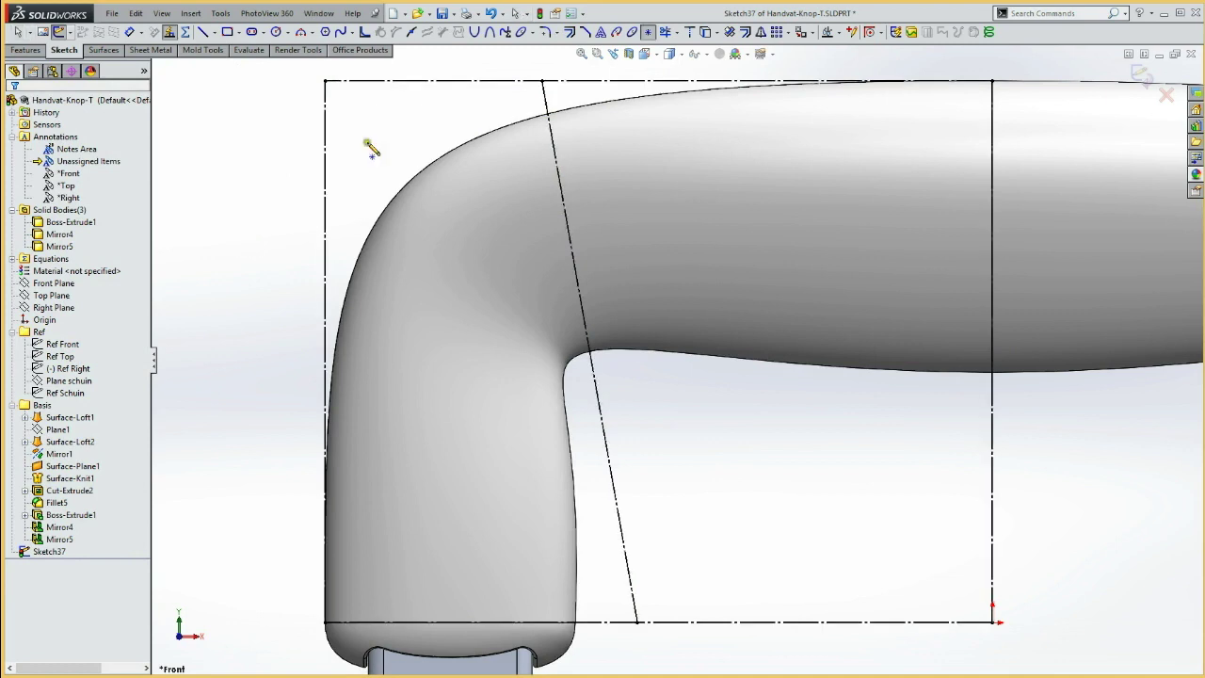
left_click(368, 237)
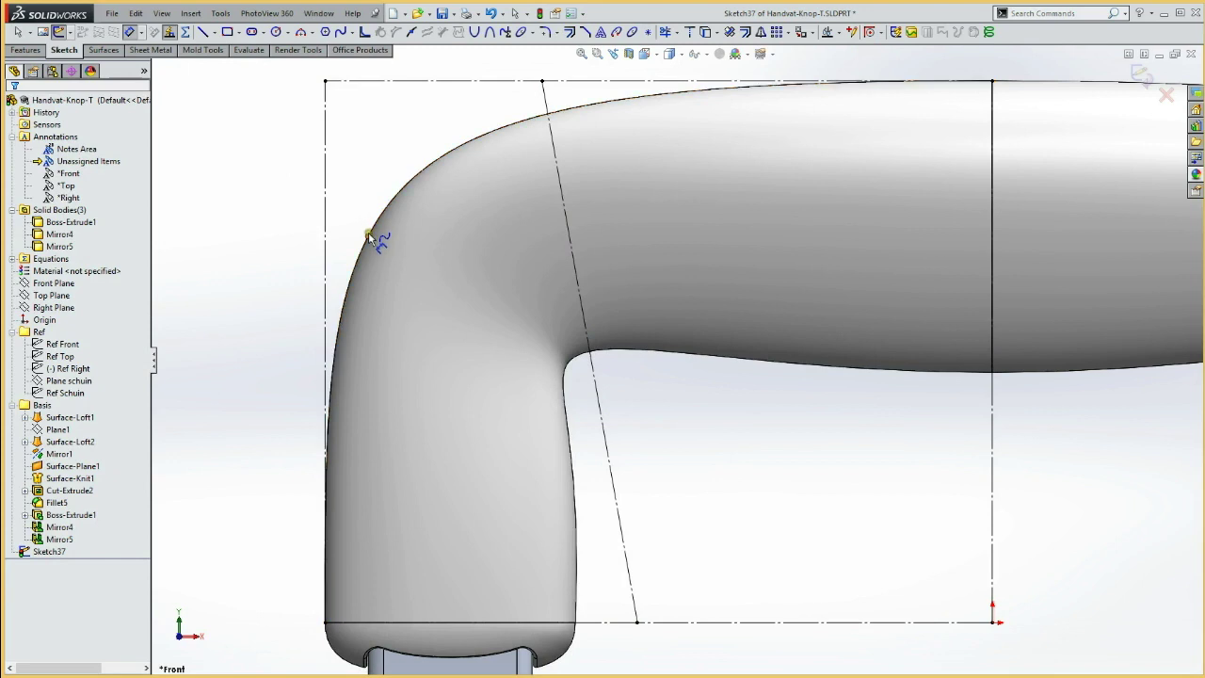
left_click(368, 232)
left_click(375, 82)
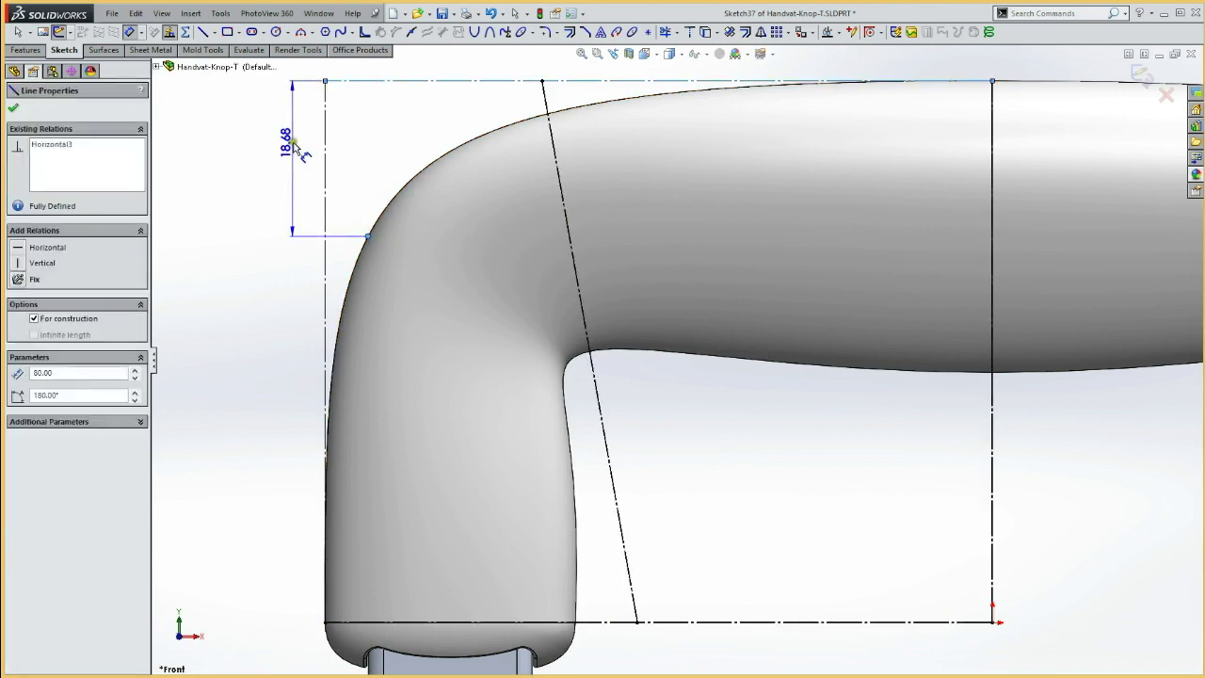
left_click(294, 163)
type("15")
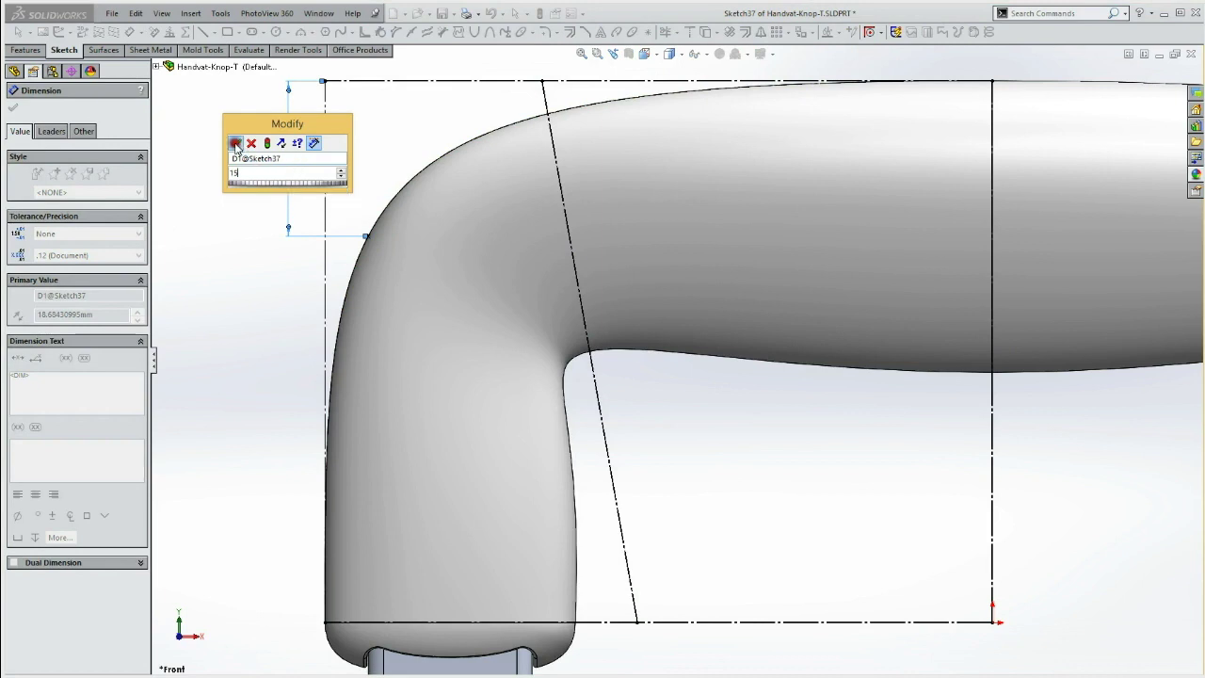
left_click(236, 142)
key("Escape")
key("s")
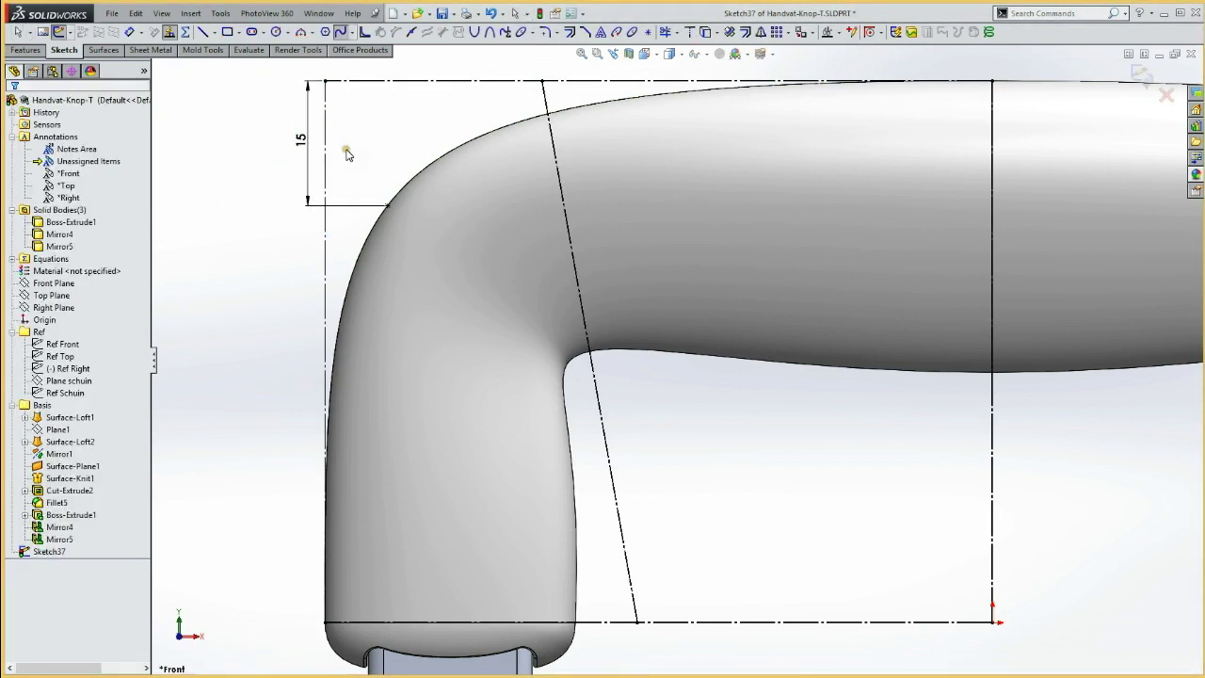
left_click(342, 183)
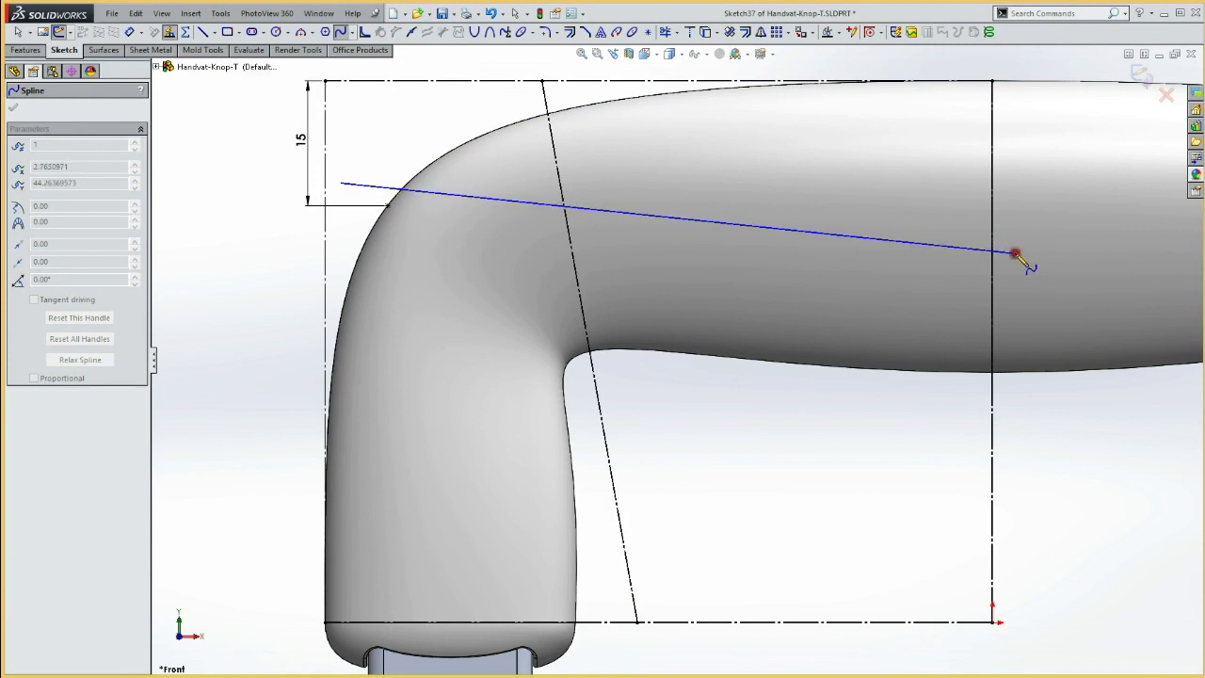
Step: End the spline at the right construction line, make it pass through the outline endpoint, and bend it downward
double_click(1014, 252)
key("Escape")
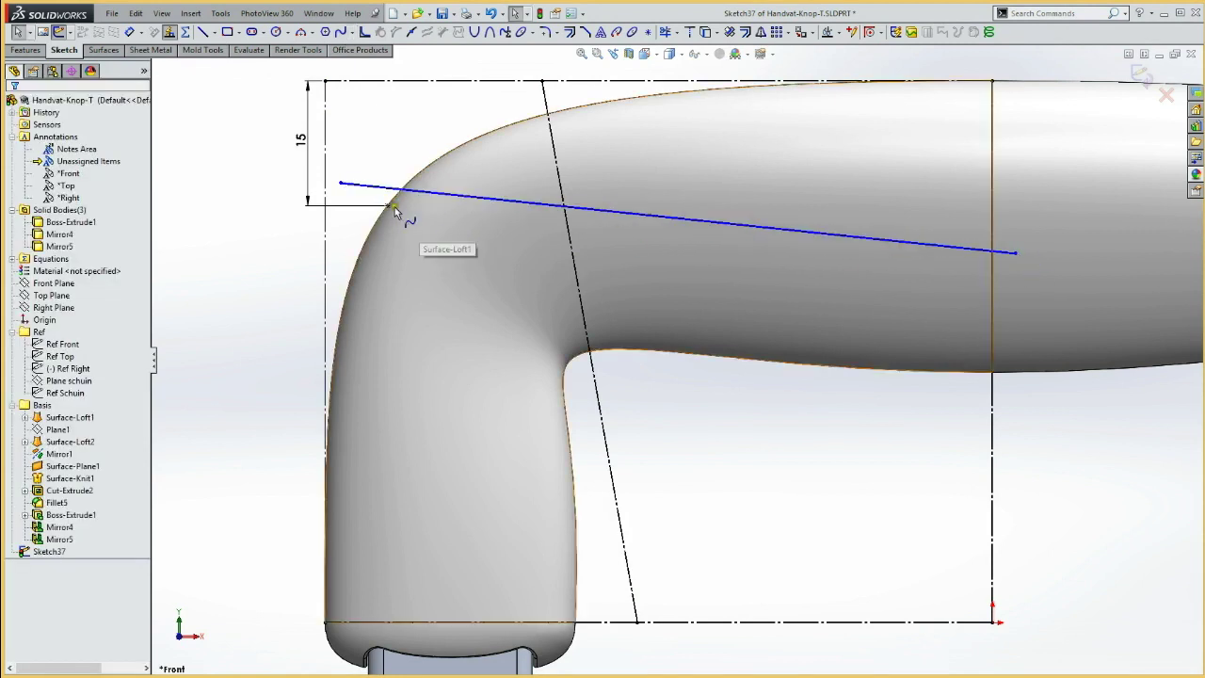
left_click(389, 204)
left_click(418, 193, "ctrl")
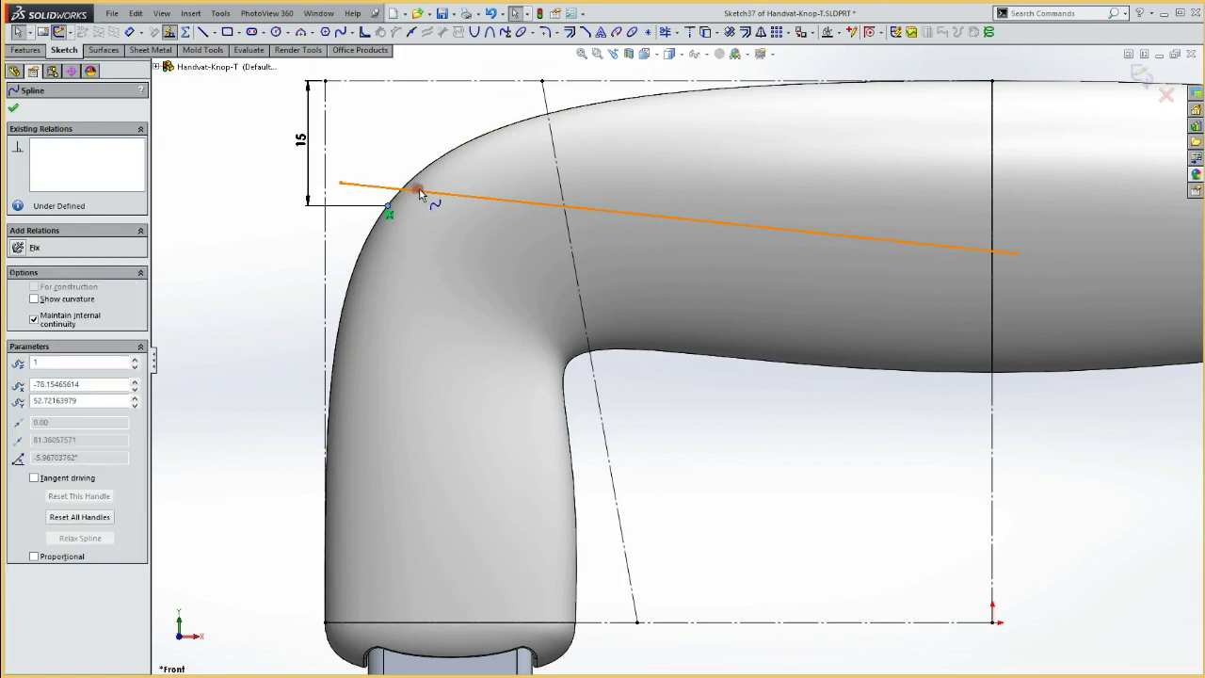
key("Escape")
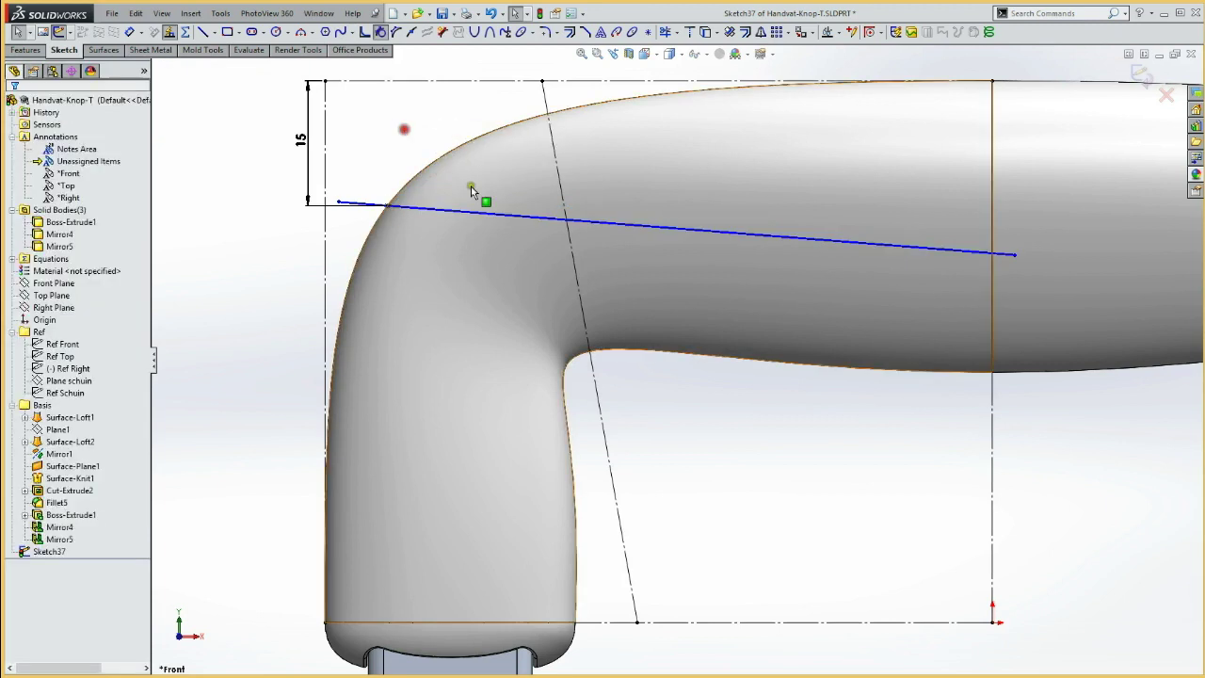
left_click(512, 218)
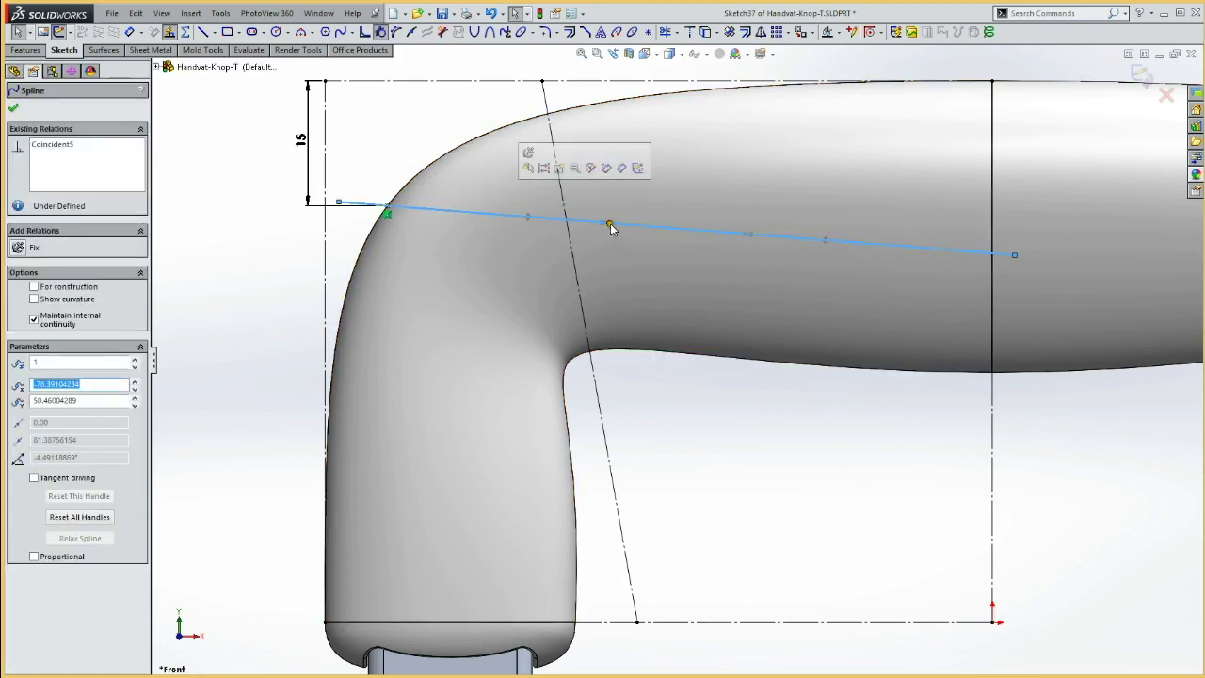
mouse_move(610, 223)
left_mouse_down()
mouse_move(556, 243)
mouse_move(592, 246)
left_mouse_up()
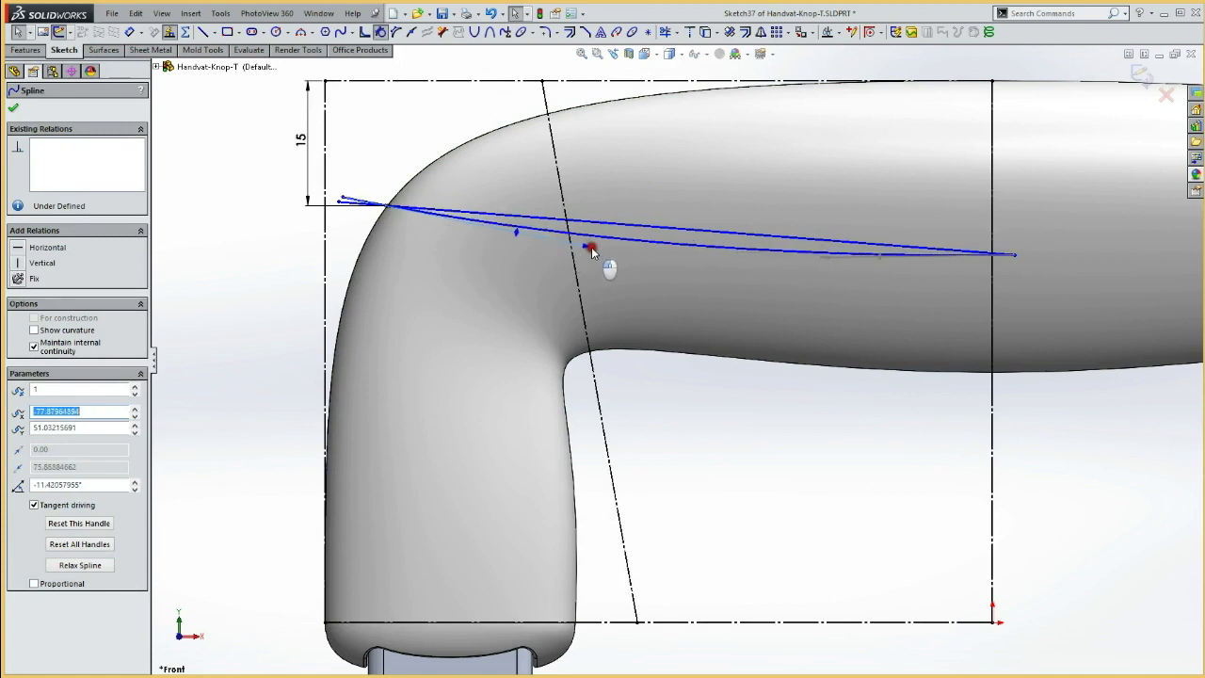
left_click(418, 129)
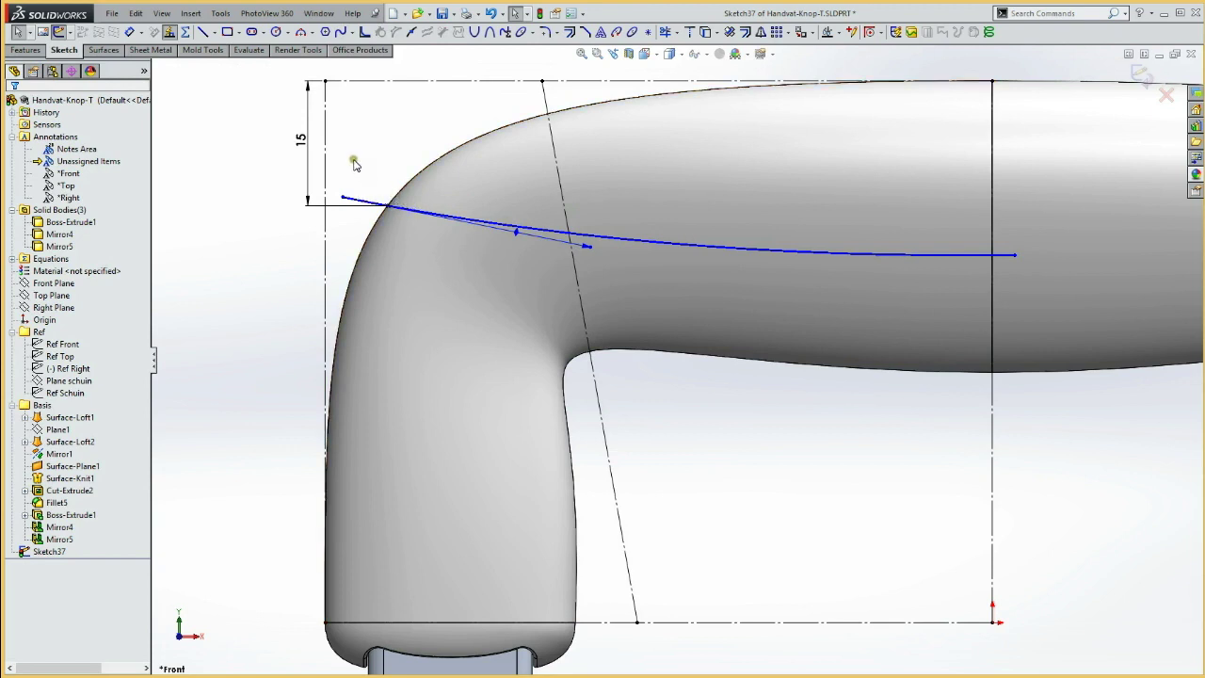
Step: Dimension the spline's left end 2 mm beyond the outline's endpoint
key("d")
left_click(387, 206)
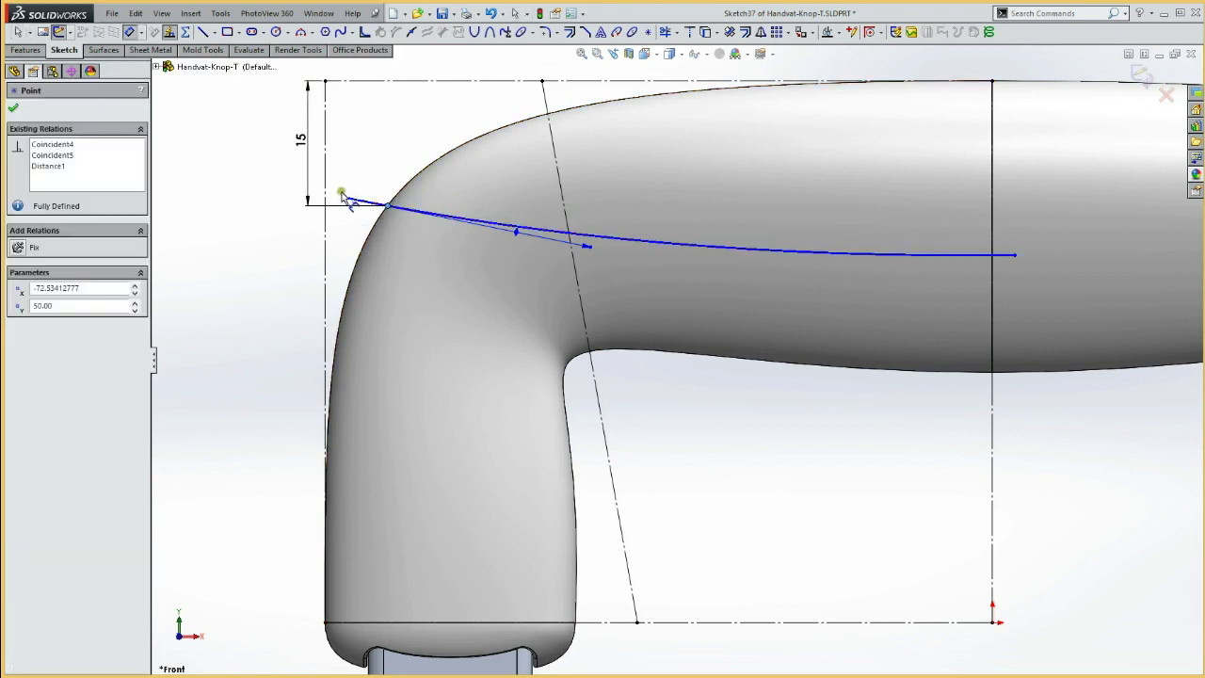
left_click(345, 199)
left_click(278, 176)
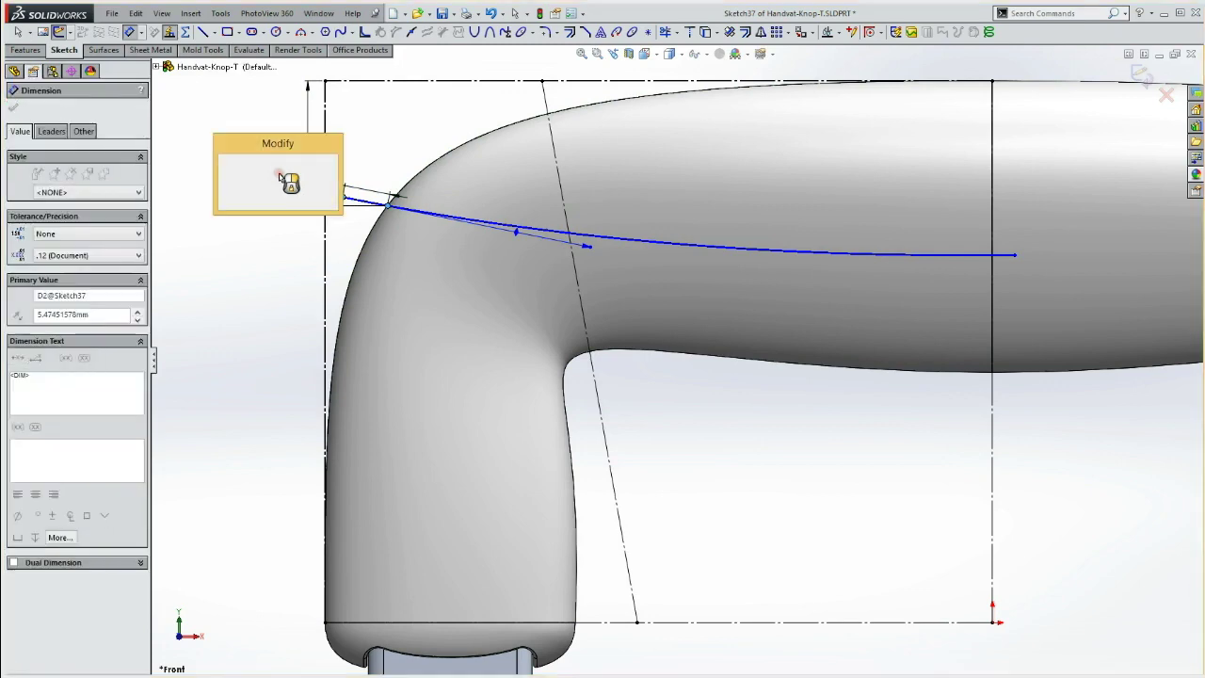
type("2")
key("Return")
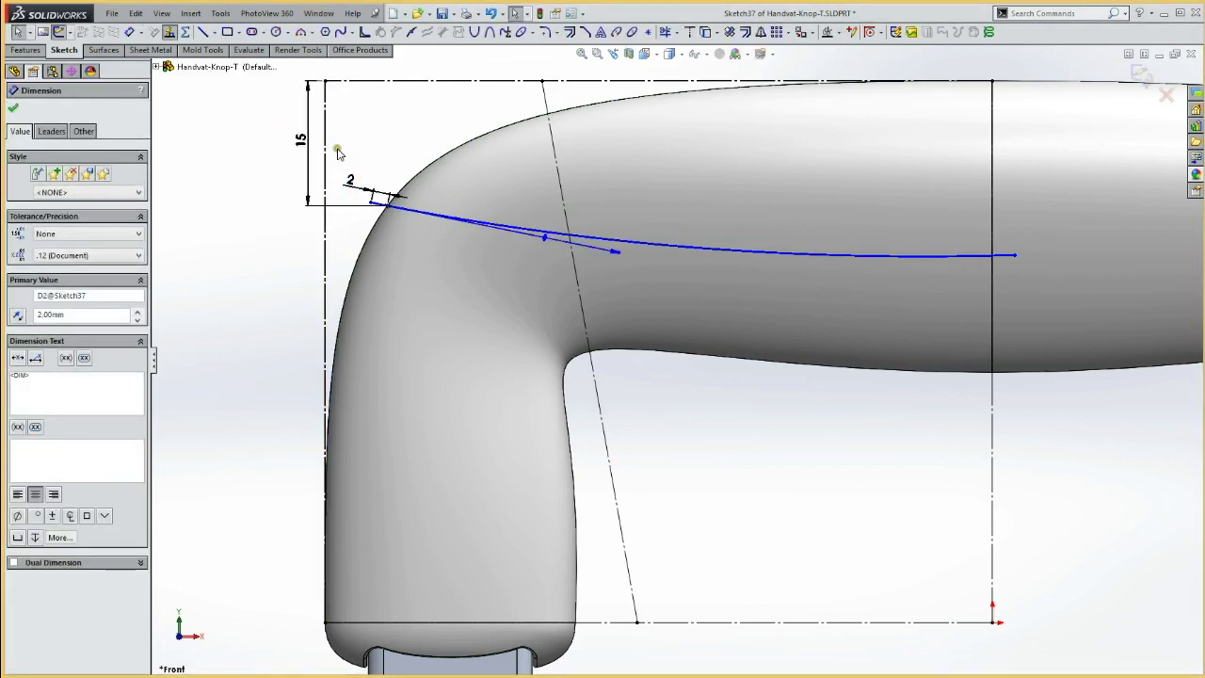
left_click(350, 180)
key("Escape")
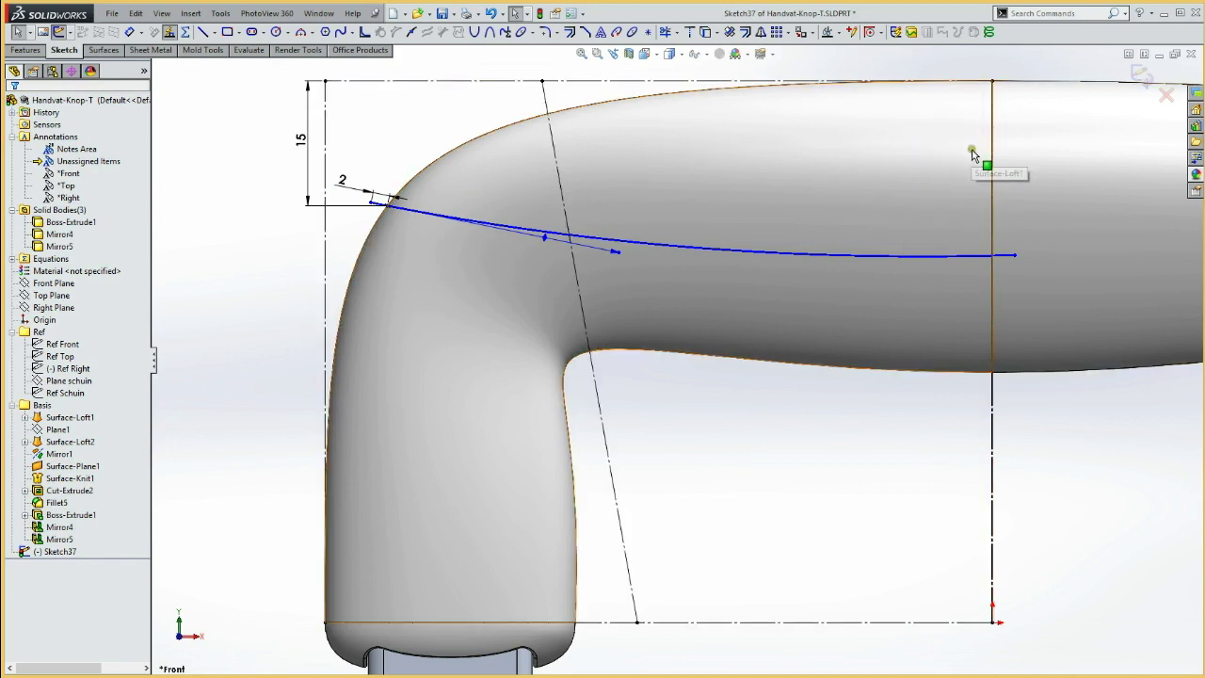
Step: Draw a short vertical line up from the spline's right end and dimension it 1 mm from the right construction line
key("l")
left_click(1015, 255)
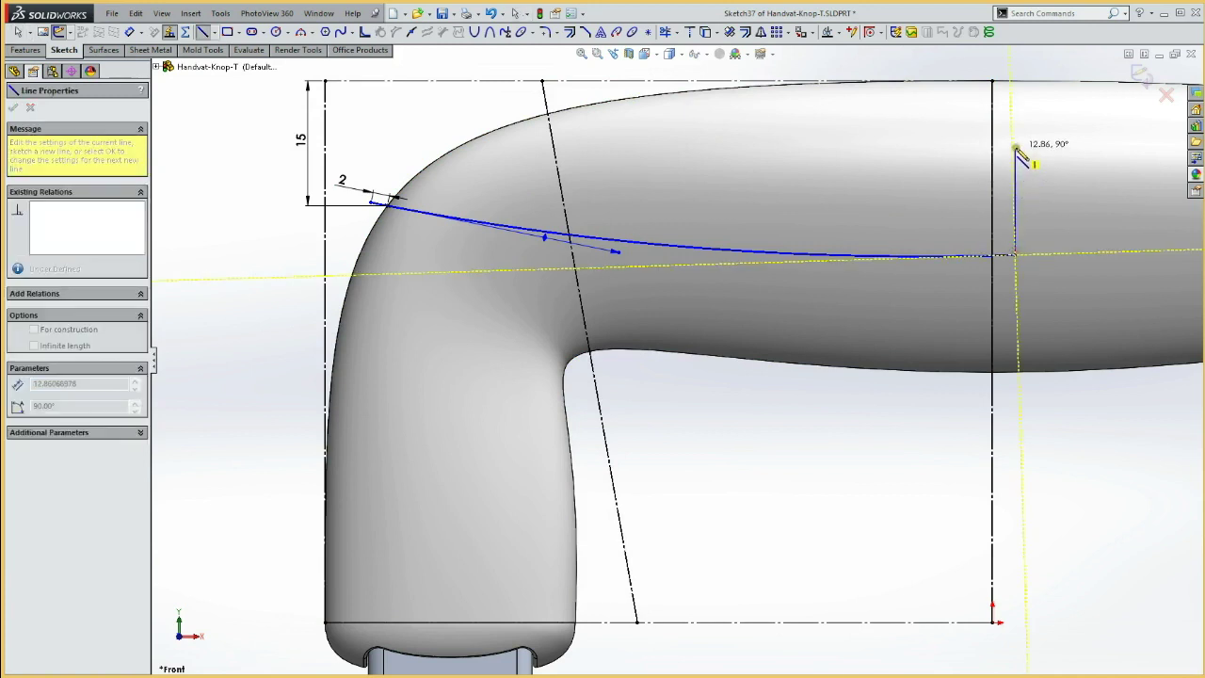
left_click(1015, 147)
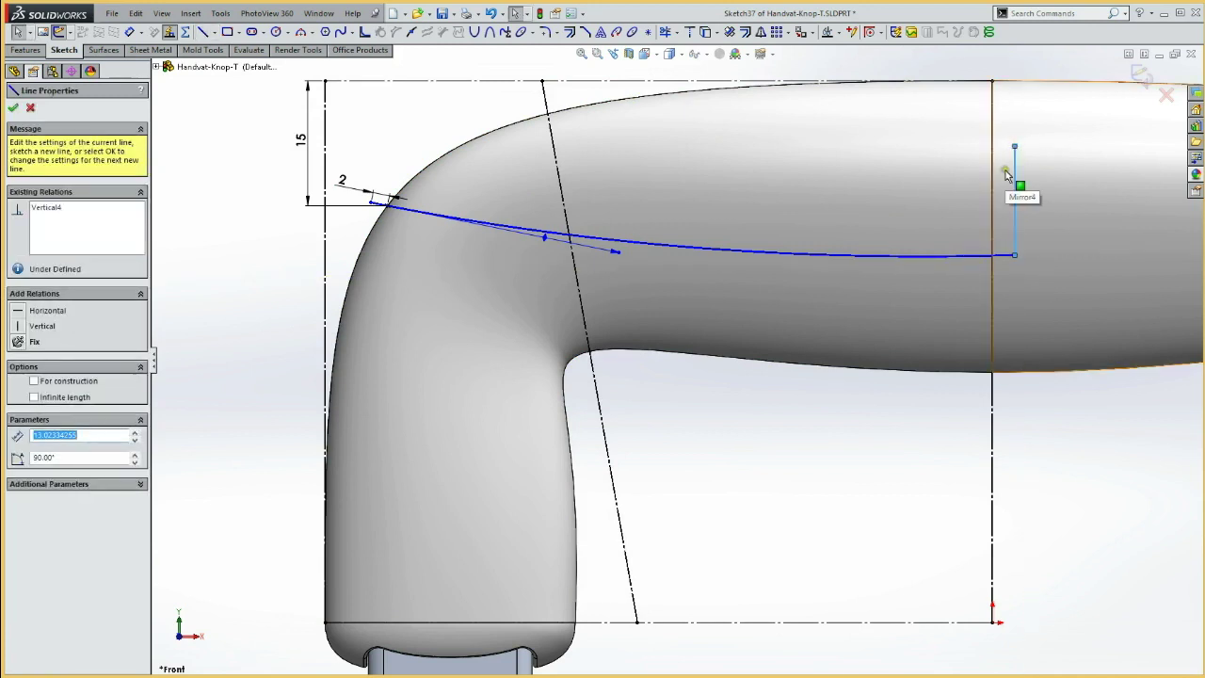
key("Escape")
left_click(1015, 197)
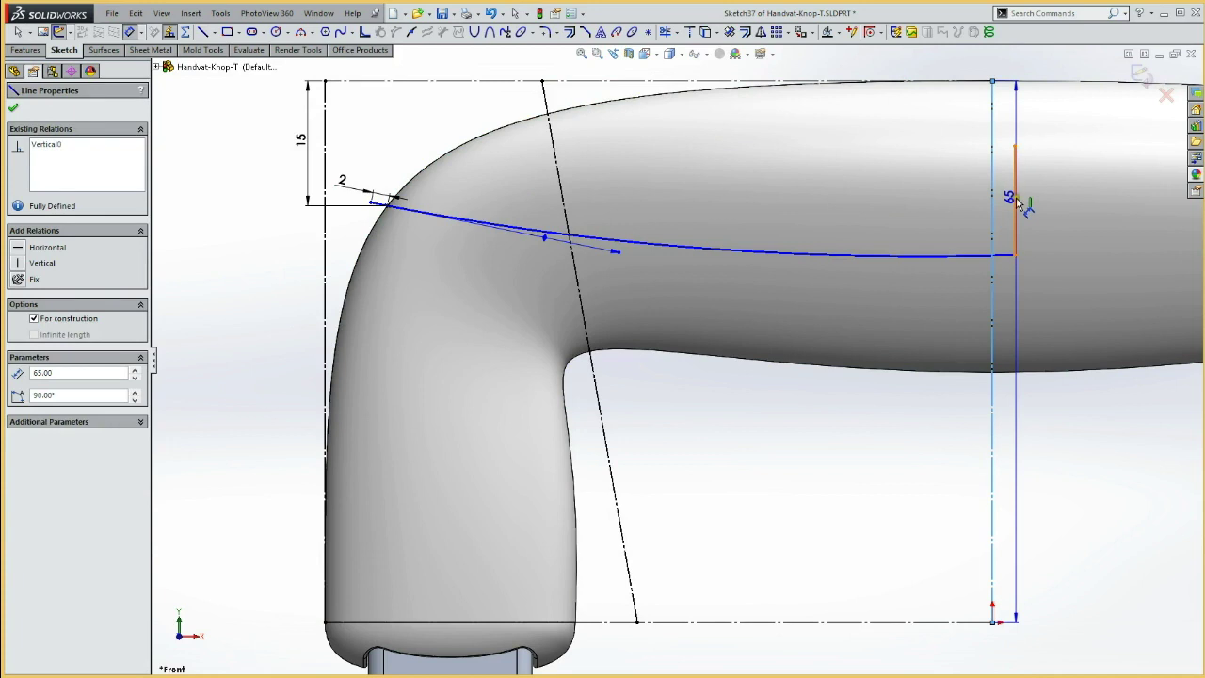
left_click(1042, 194)
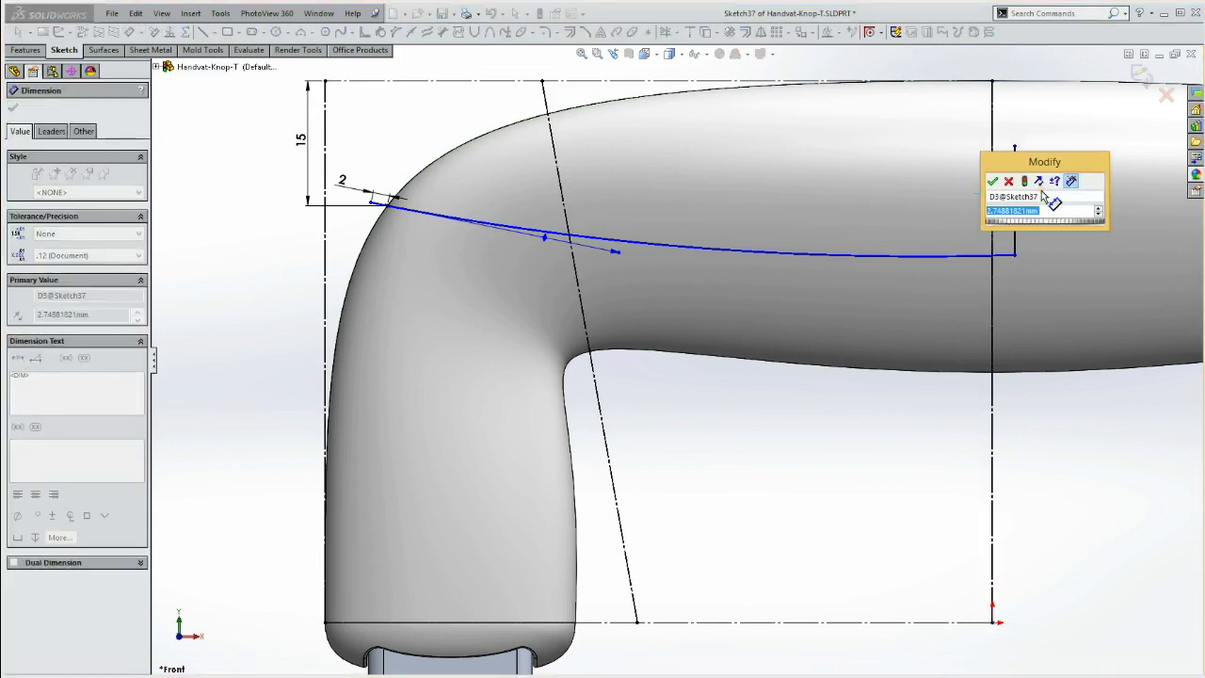
type("1")
left_click(994, 181)
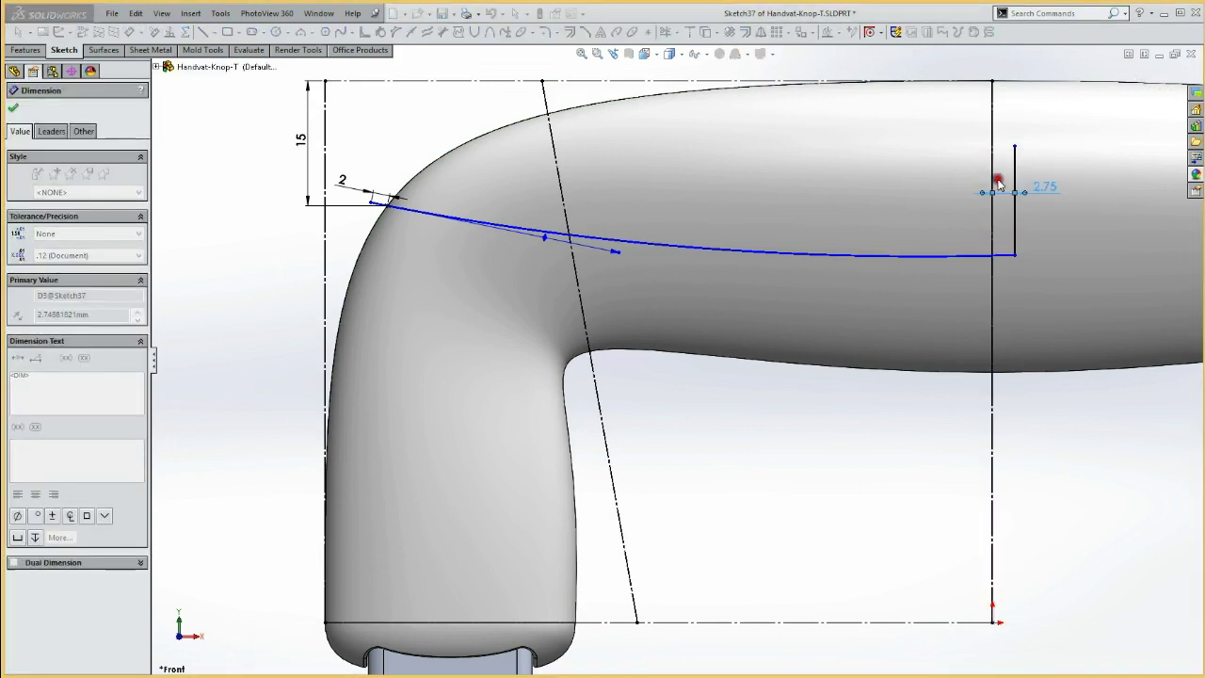
key("Escape")
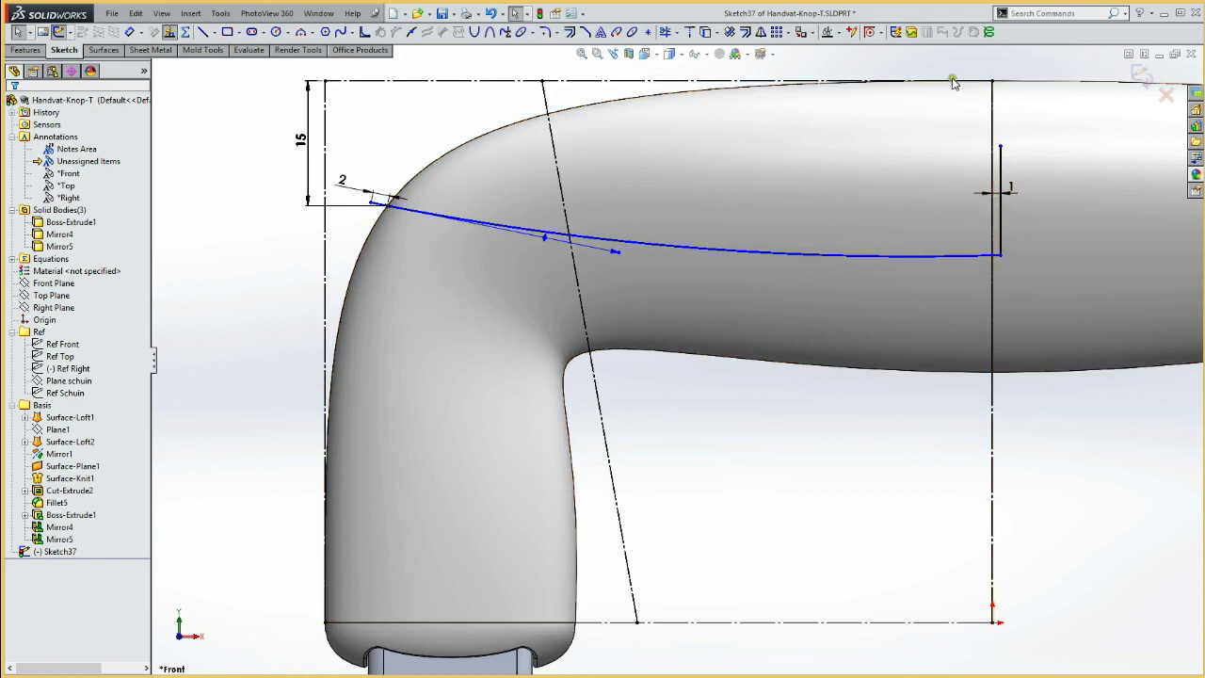
Step: Dimension the spline's right endpoint 12 mm below the top construction line
left_click(867, 255)
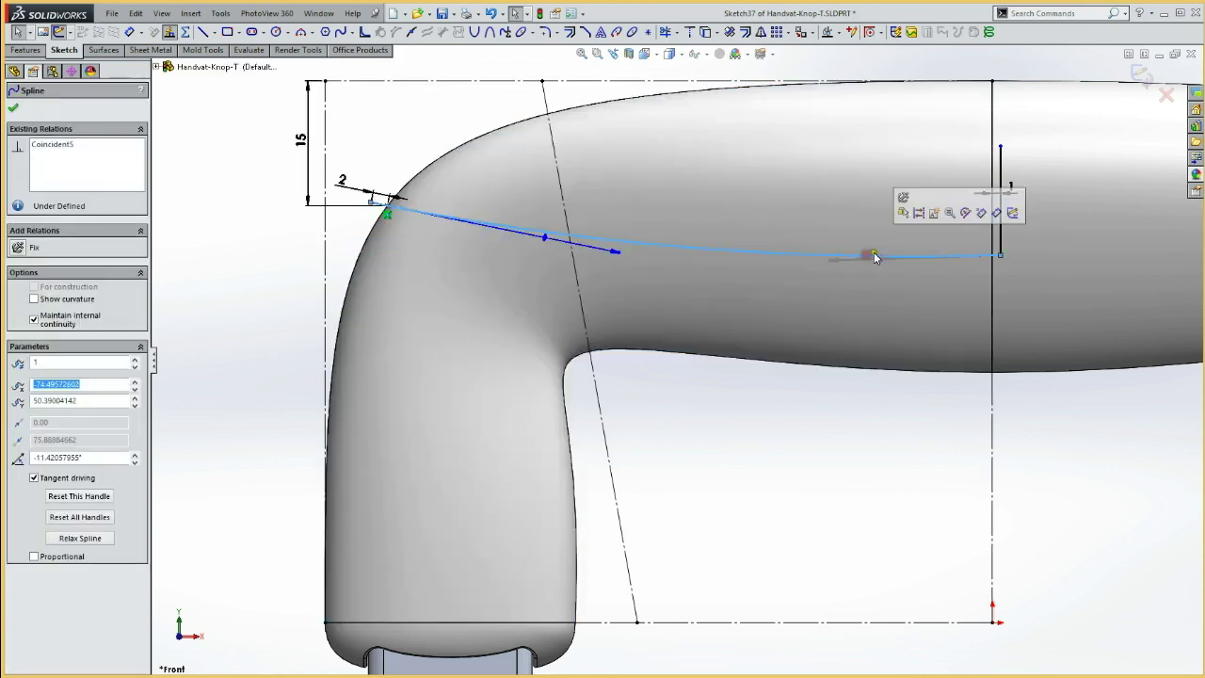
key("Escape")
left_click(1000, 255)
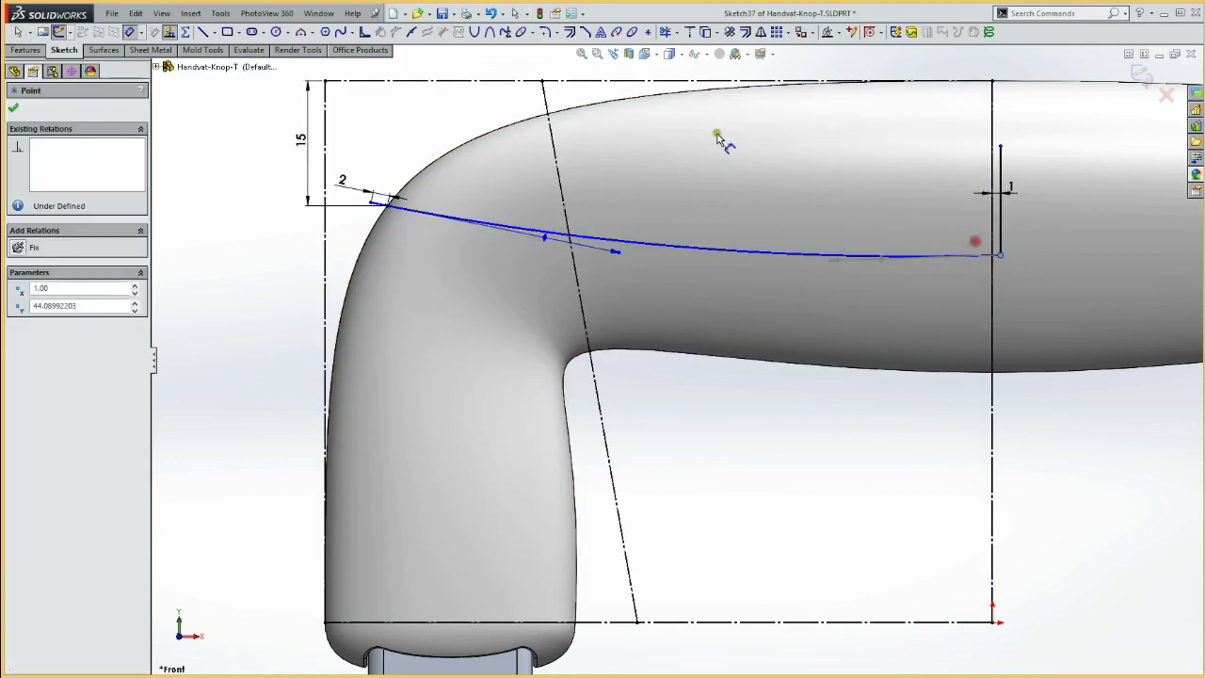
left_click(654, 81)
left_click(1059, 165)
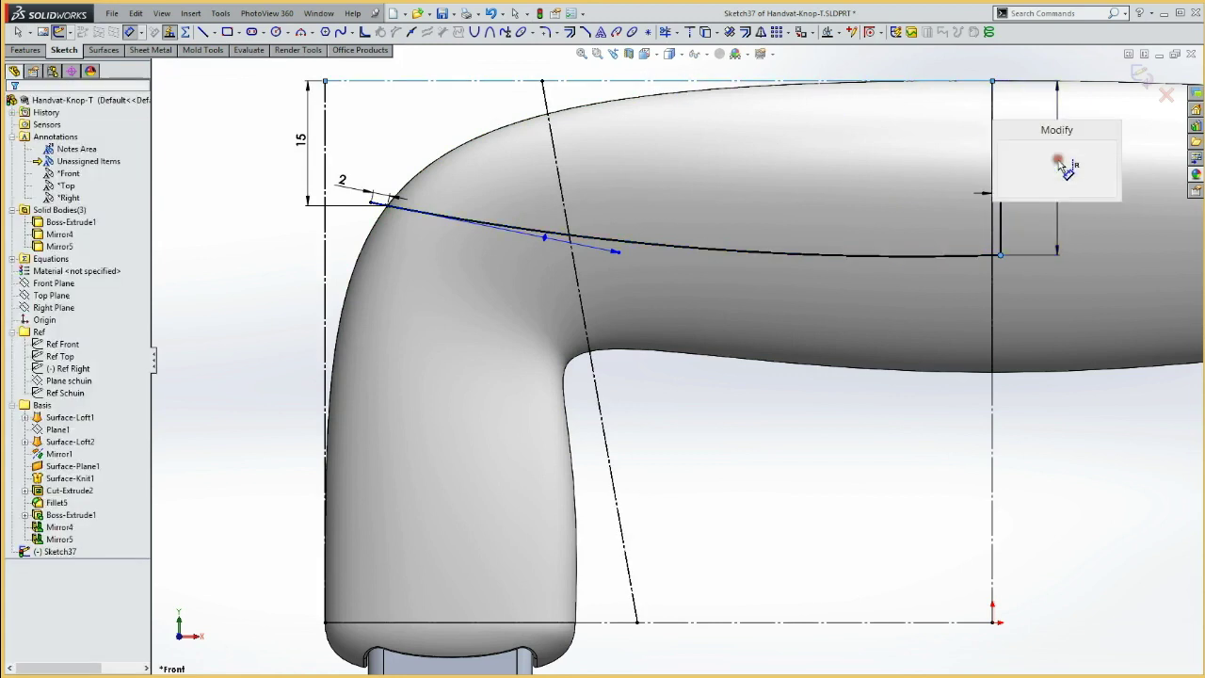
type("12")
key("Return")
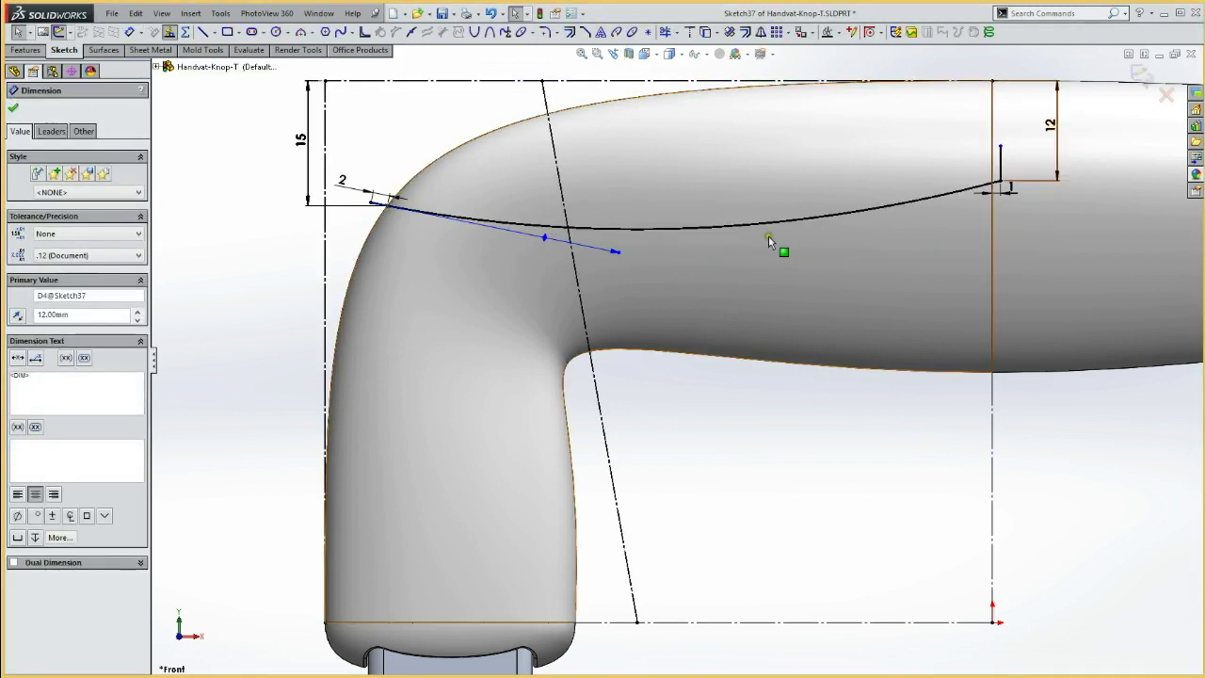
Step: Raise a spline point and lengthen the left tangent to flatten the curve
left_click(805, 218)
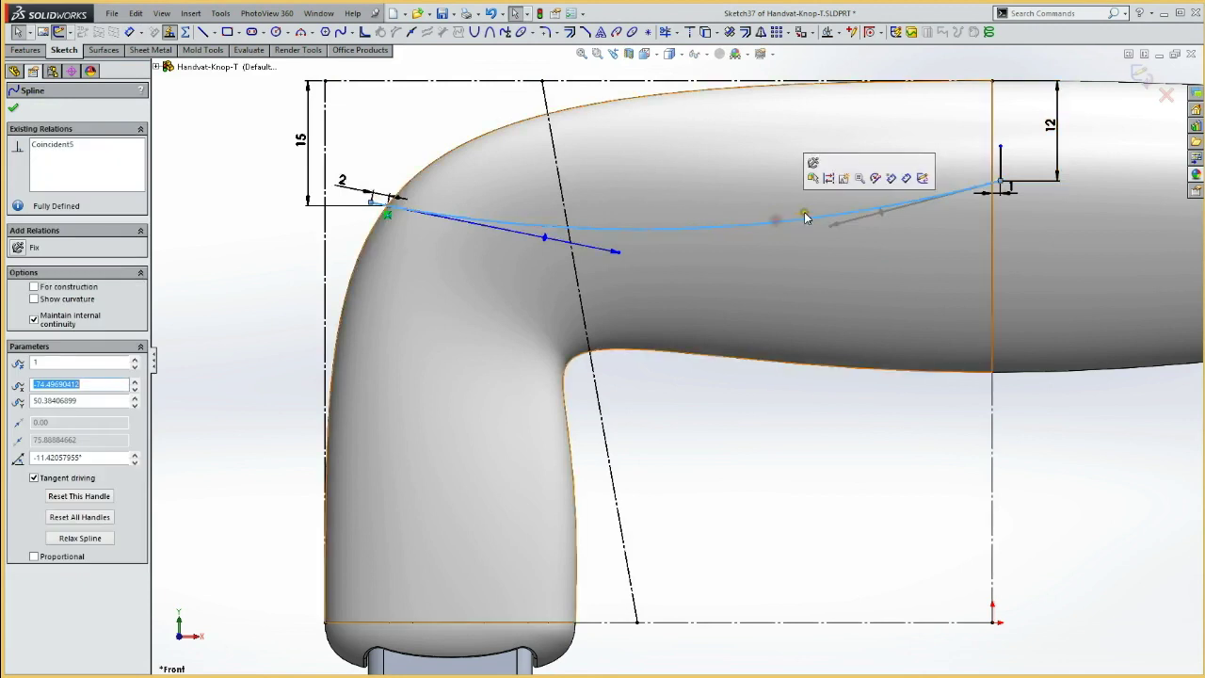
mouse_move(830, 226)
left_mouse_down()
mouse_move(815, 191)
mouse_move(828, 191)
left_mouse_up()
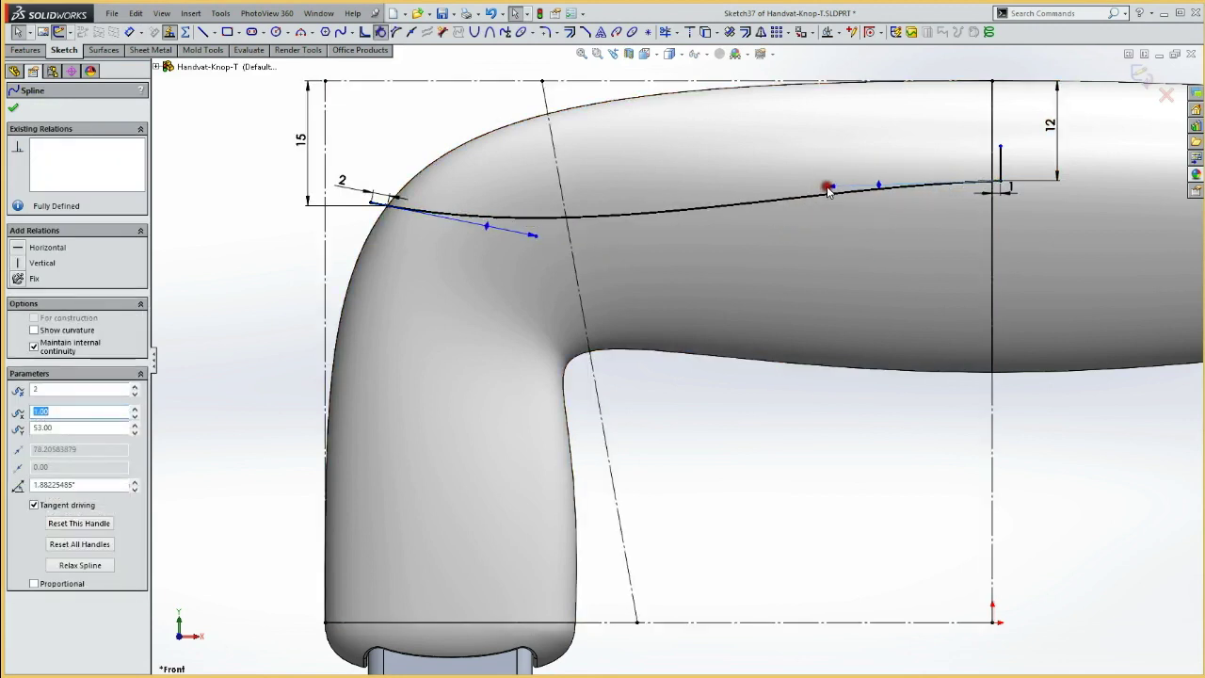
left_click_drag(534, 234, 583, 242)
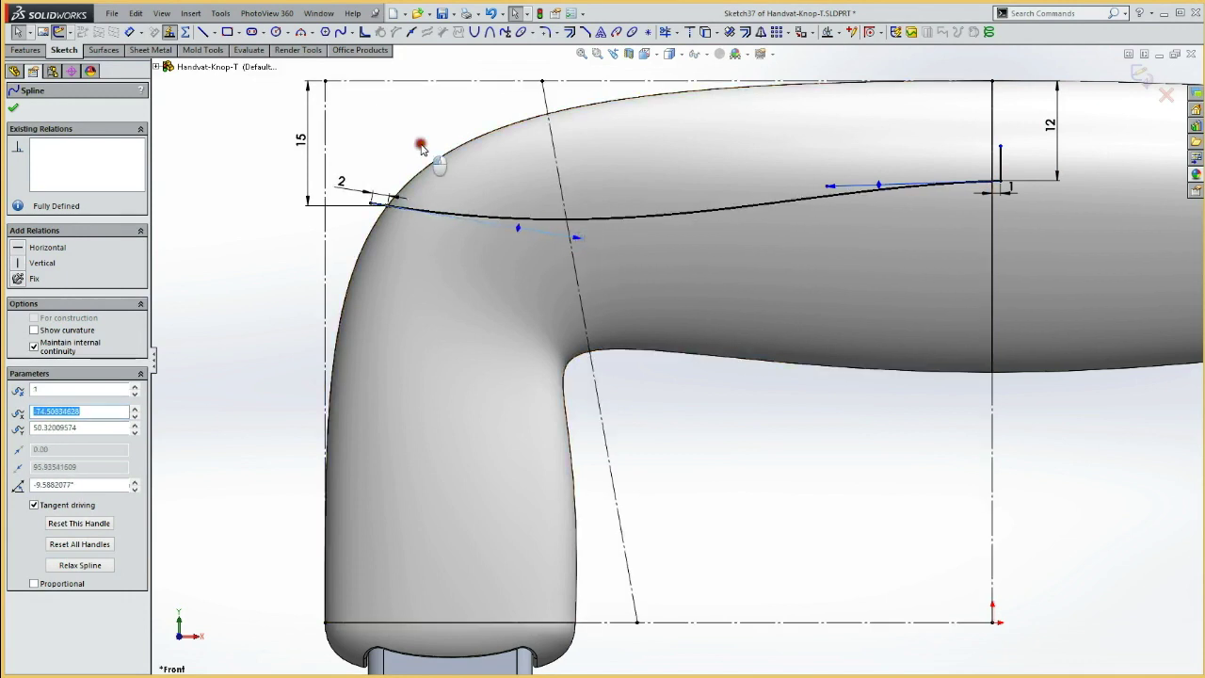
left_click(419, 140)
left_click(379, 132)
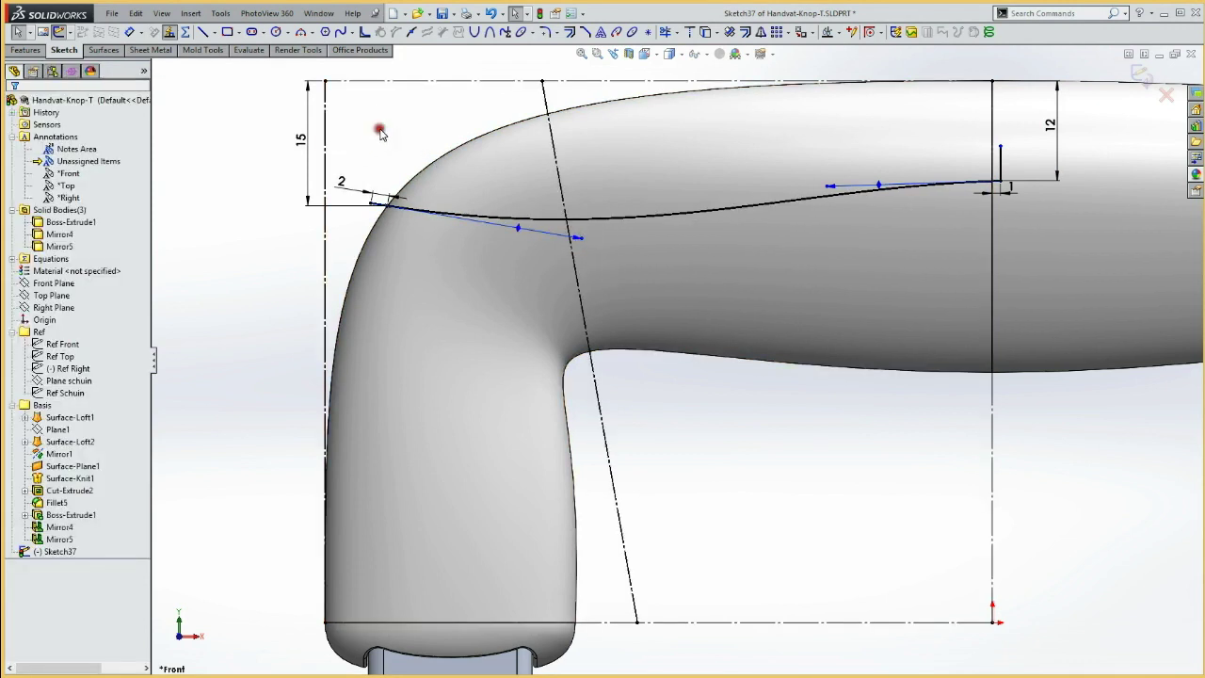
Step: Sketch a second spline from above the handle corner to the short vertical line's top
key("s")
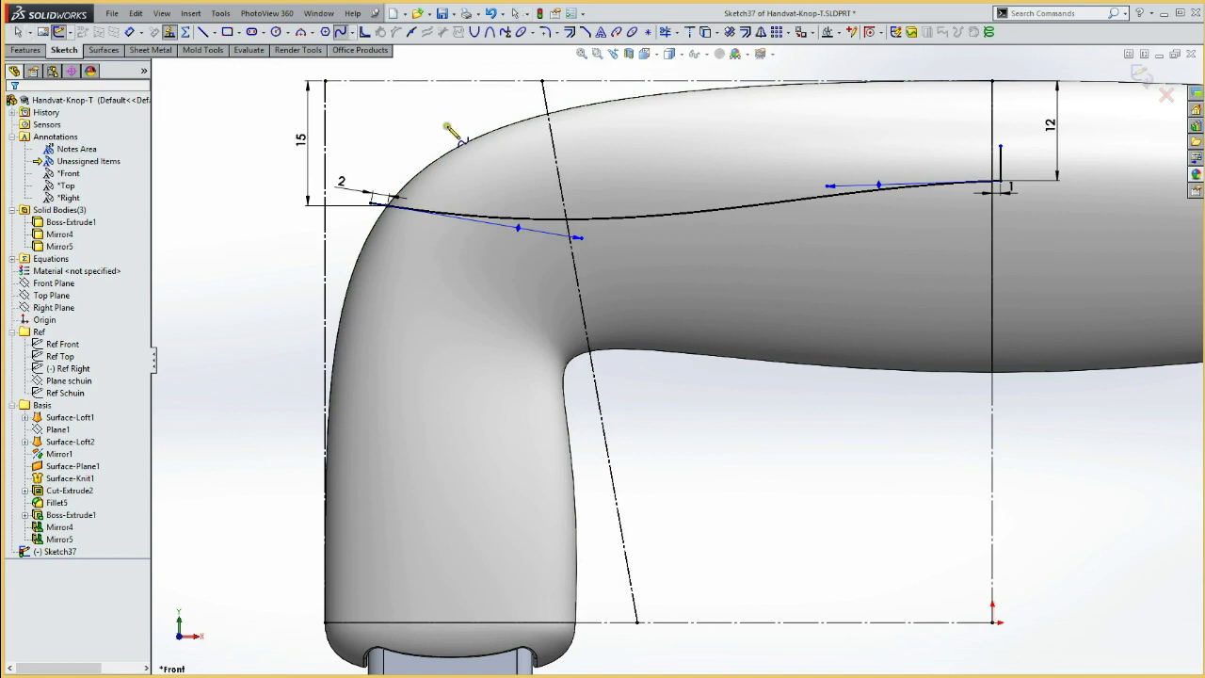
left_click(438, 121)
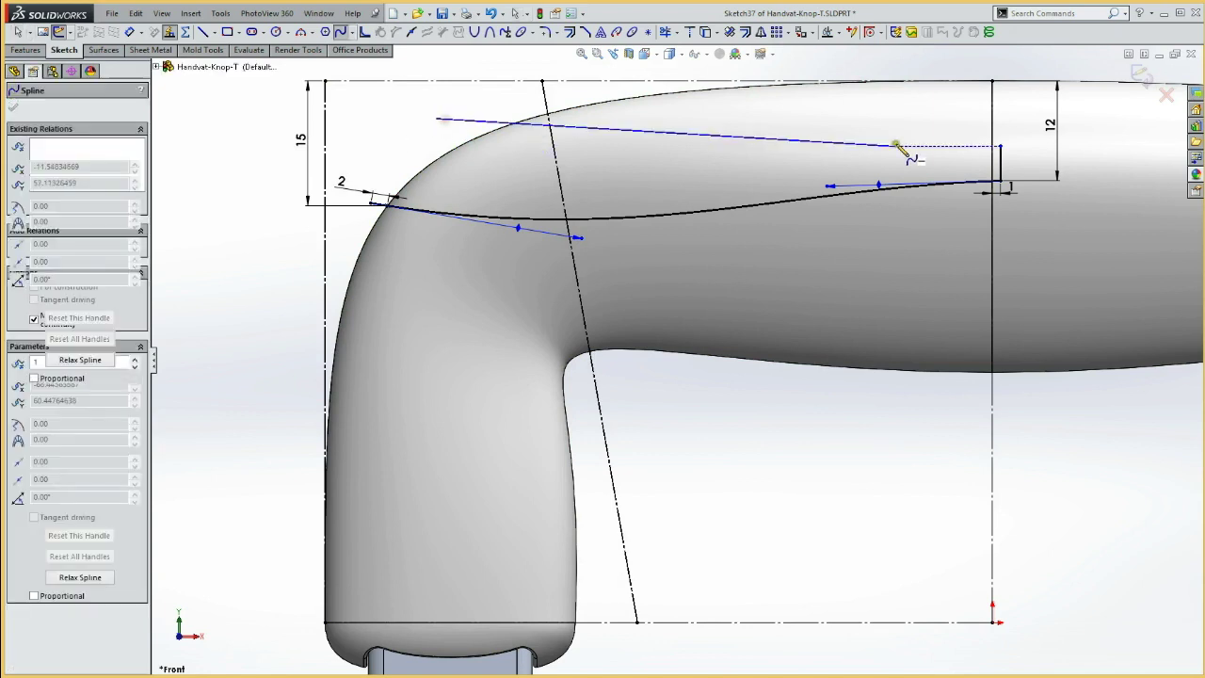
double_click(999, 146)
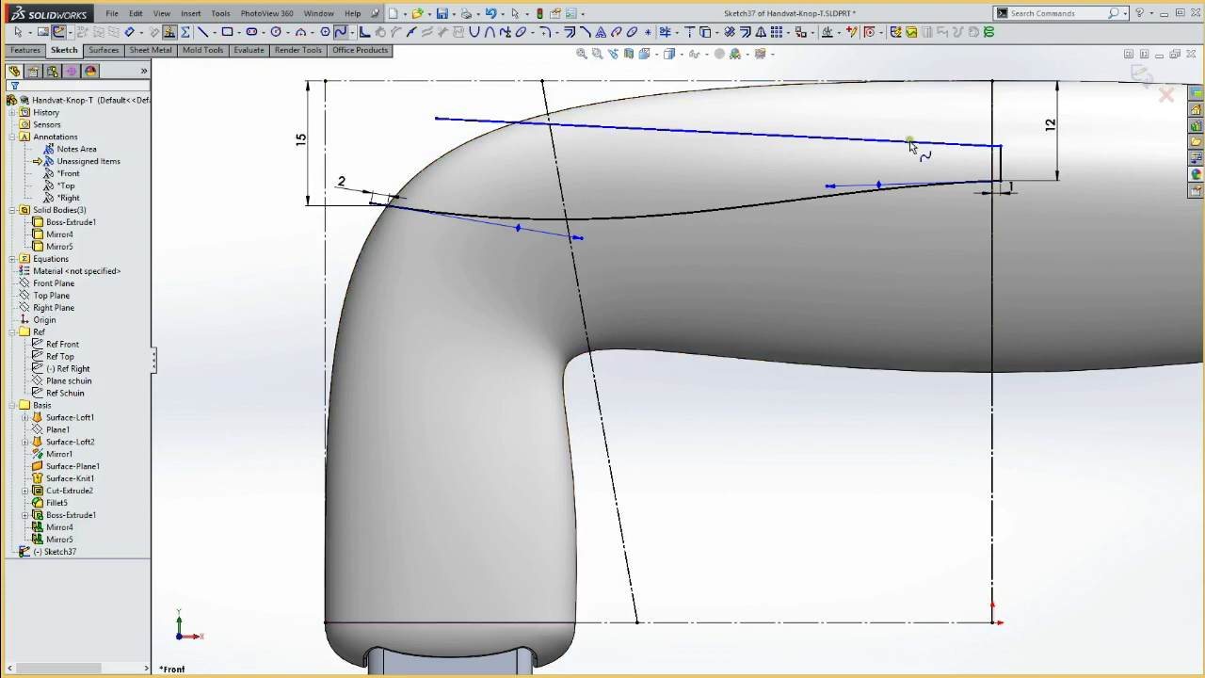
left_click(744, 138)
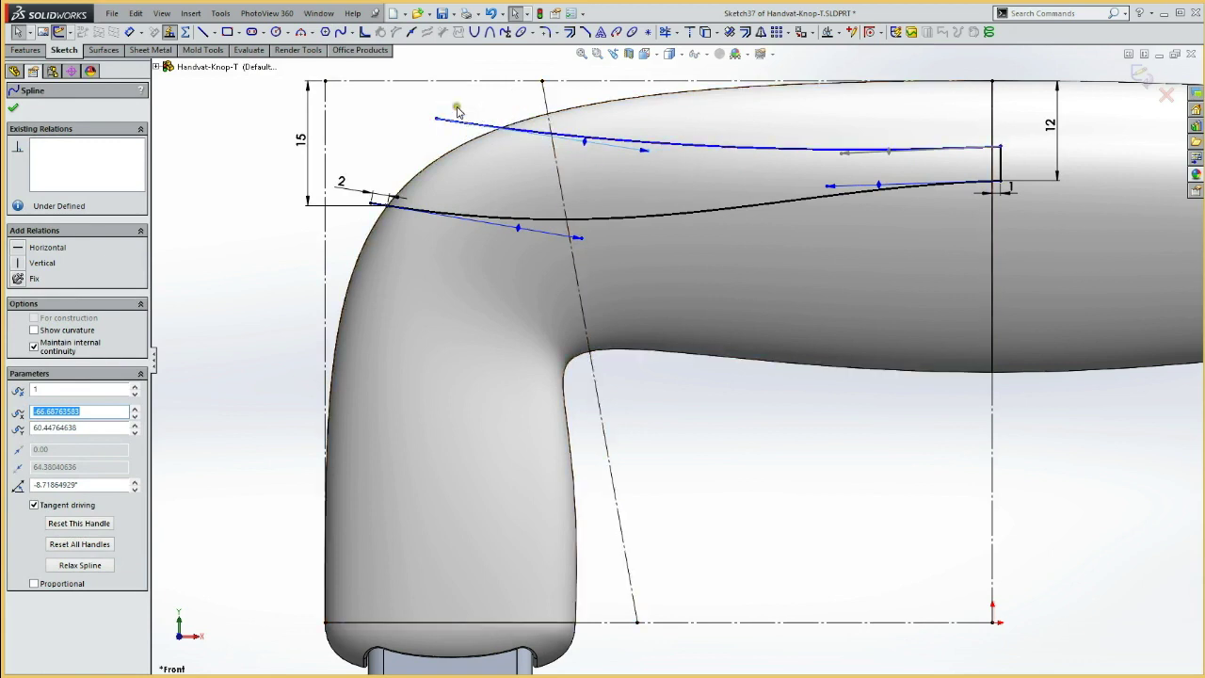
left_click(441, 112)
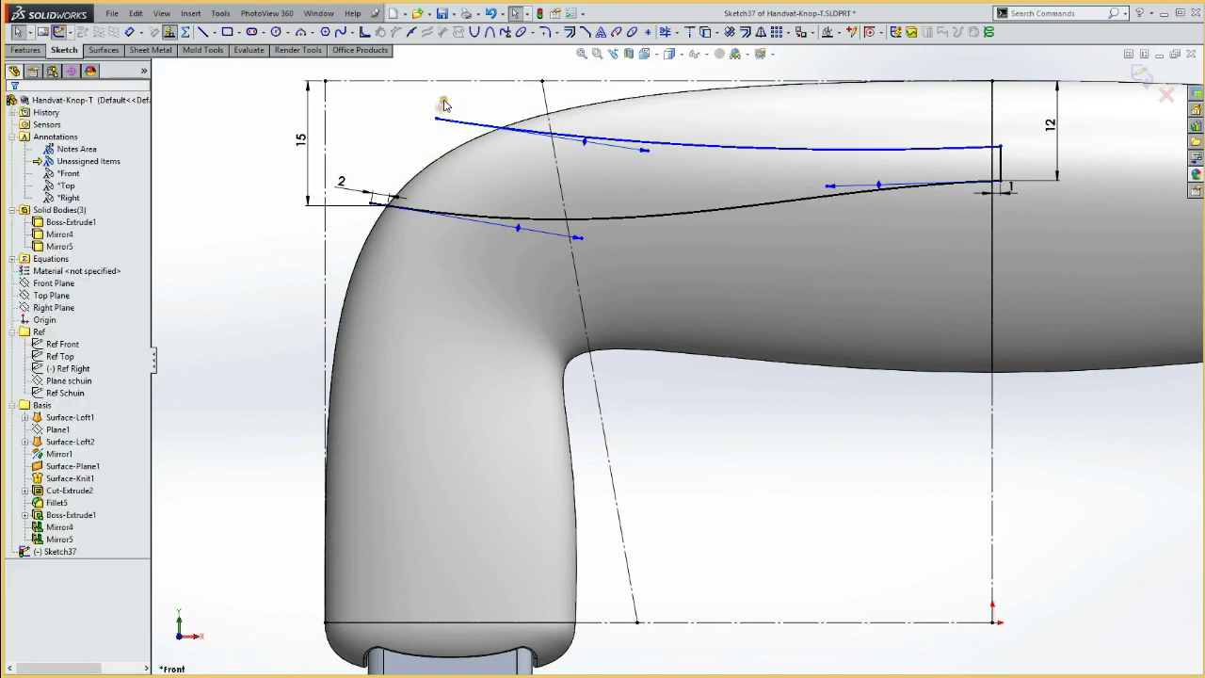
Step: Dimension the upper spline's left end 66 mm from the vertical line and 5 mm below the top line
left_click(475, 122)
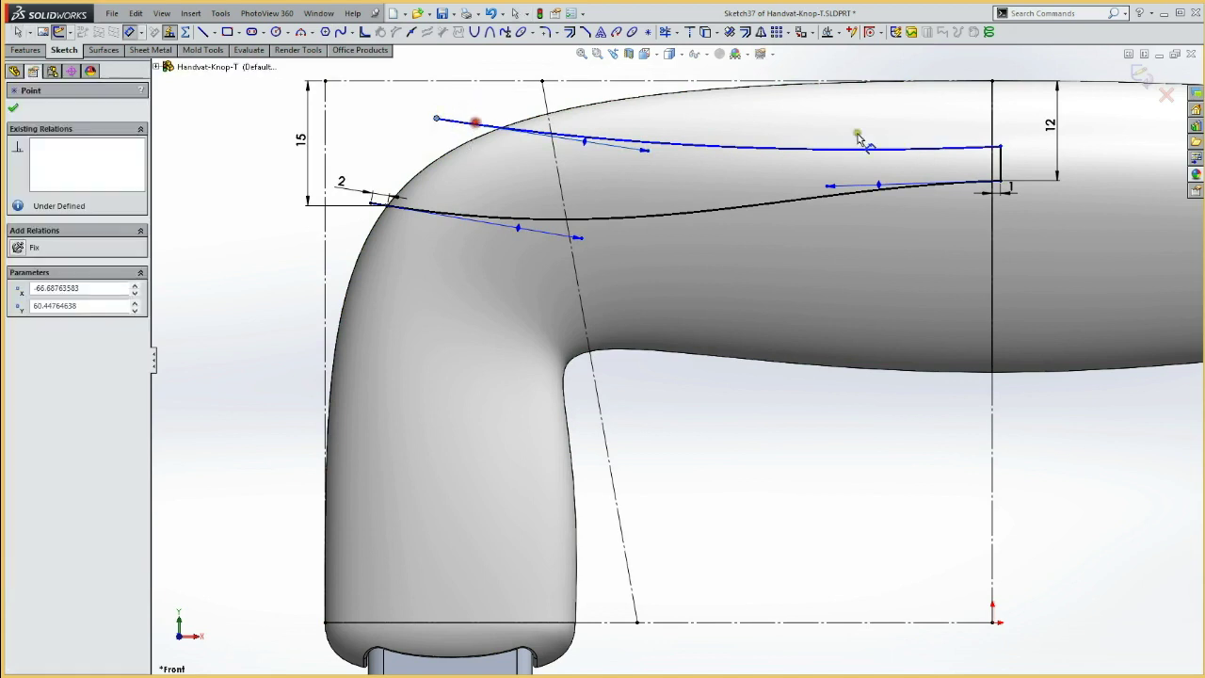
left_click(992, 129)
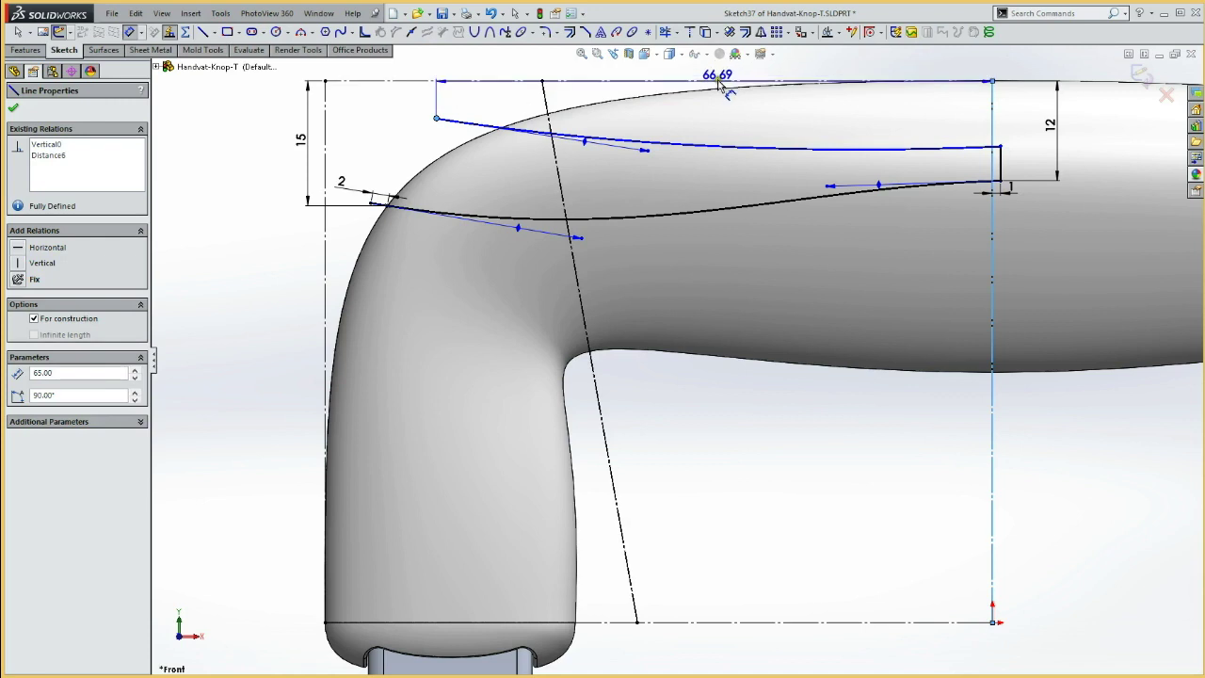
left_click(721, 111)
type("66")
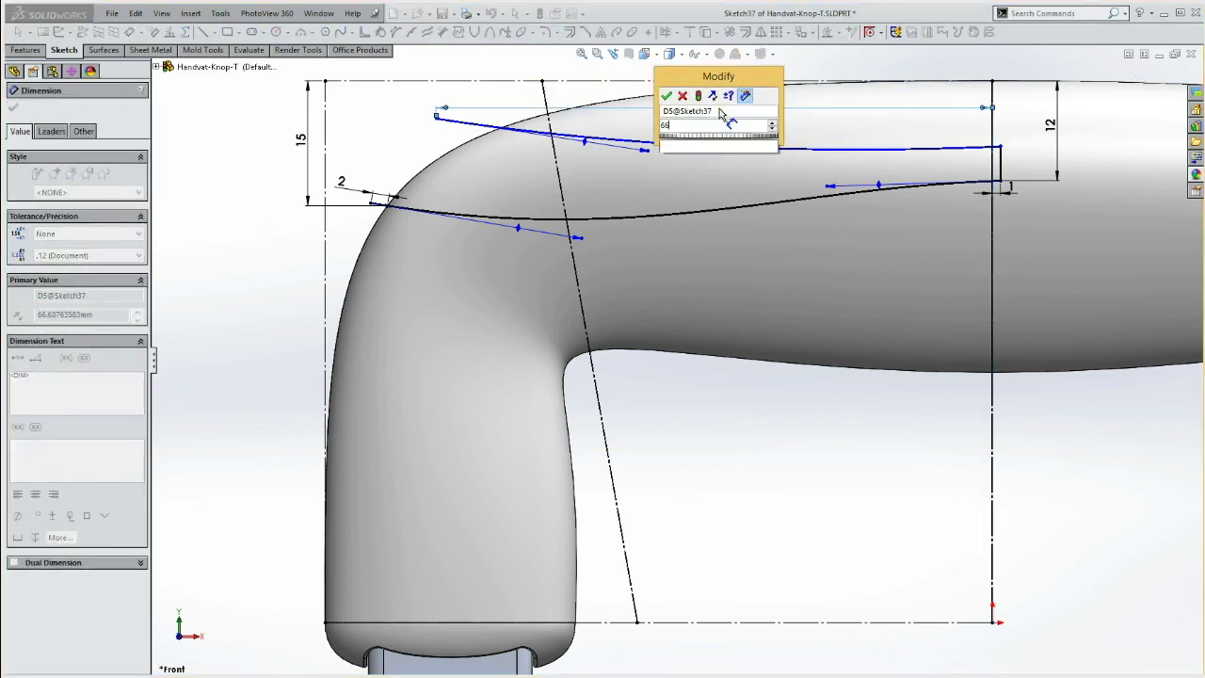
key("Return")
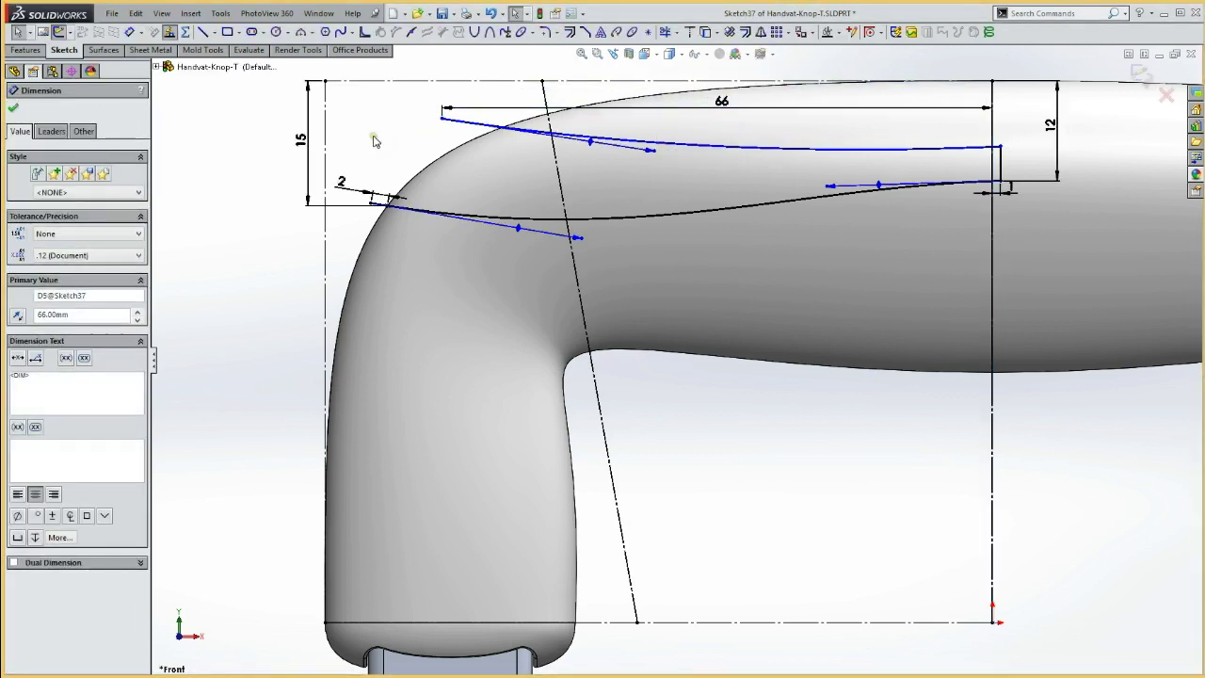
left_click(373, 140)
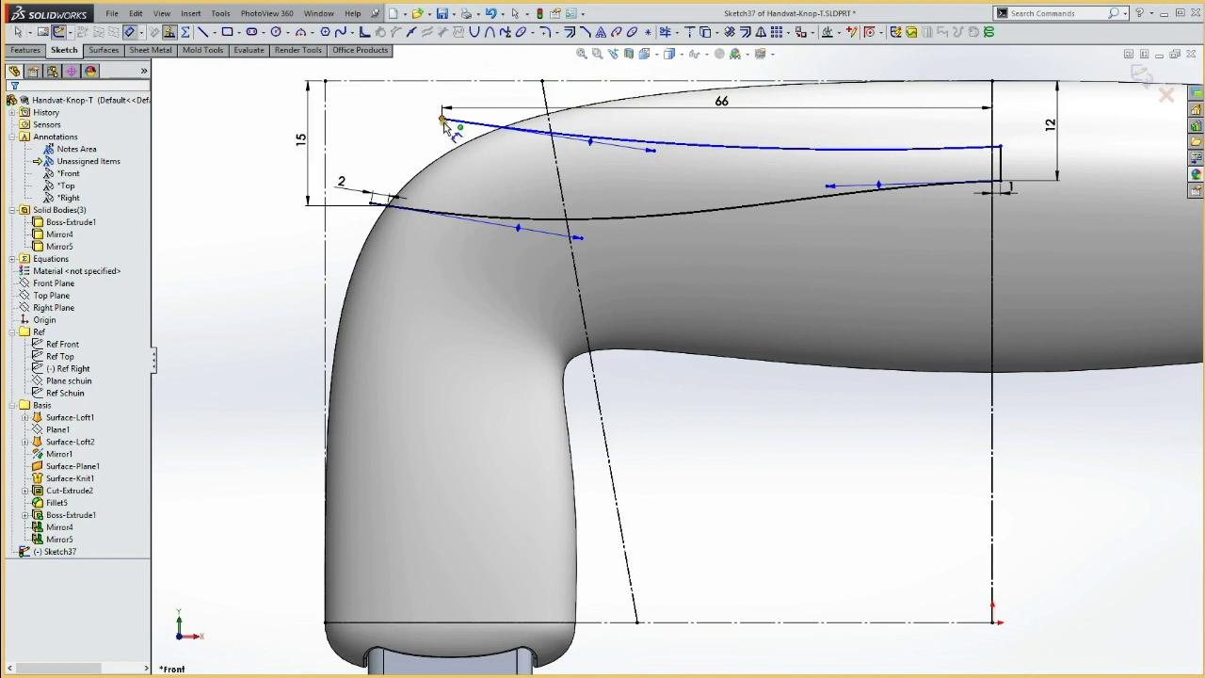
left_click(442, 118)
left_click(425, 84)
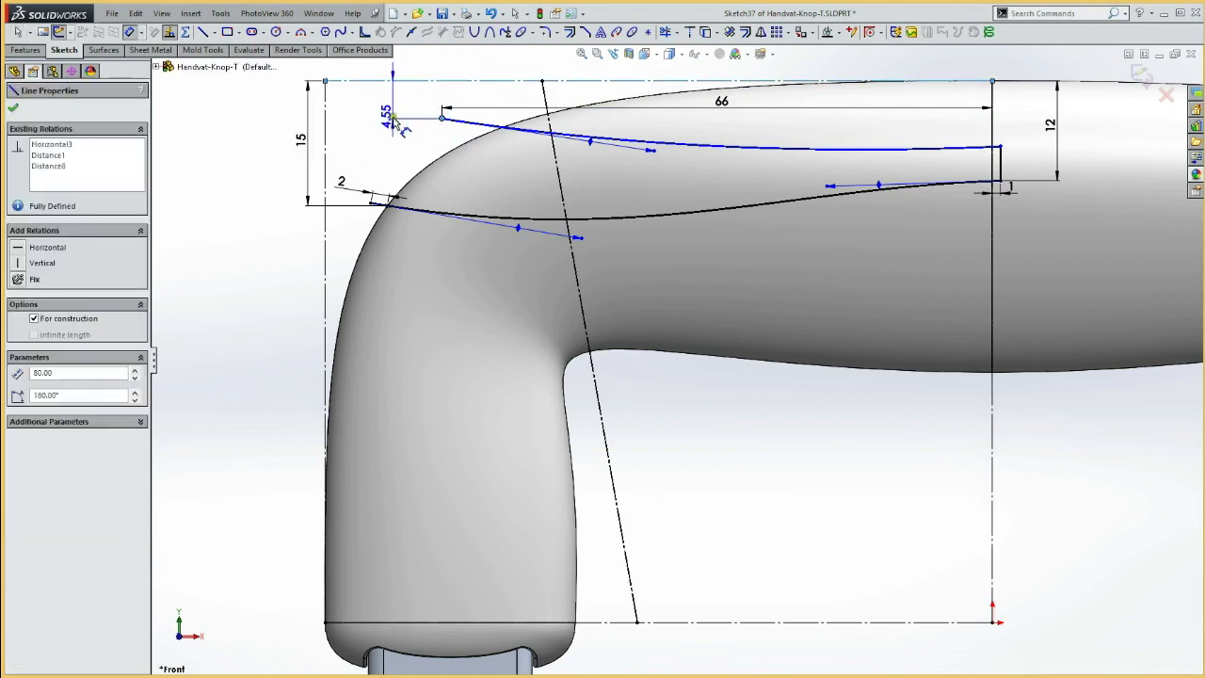
left_click(393, 120)
type("5.00mm")
key("Return")
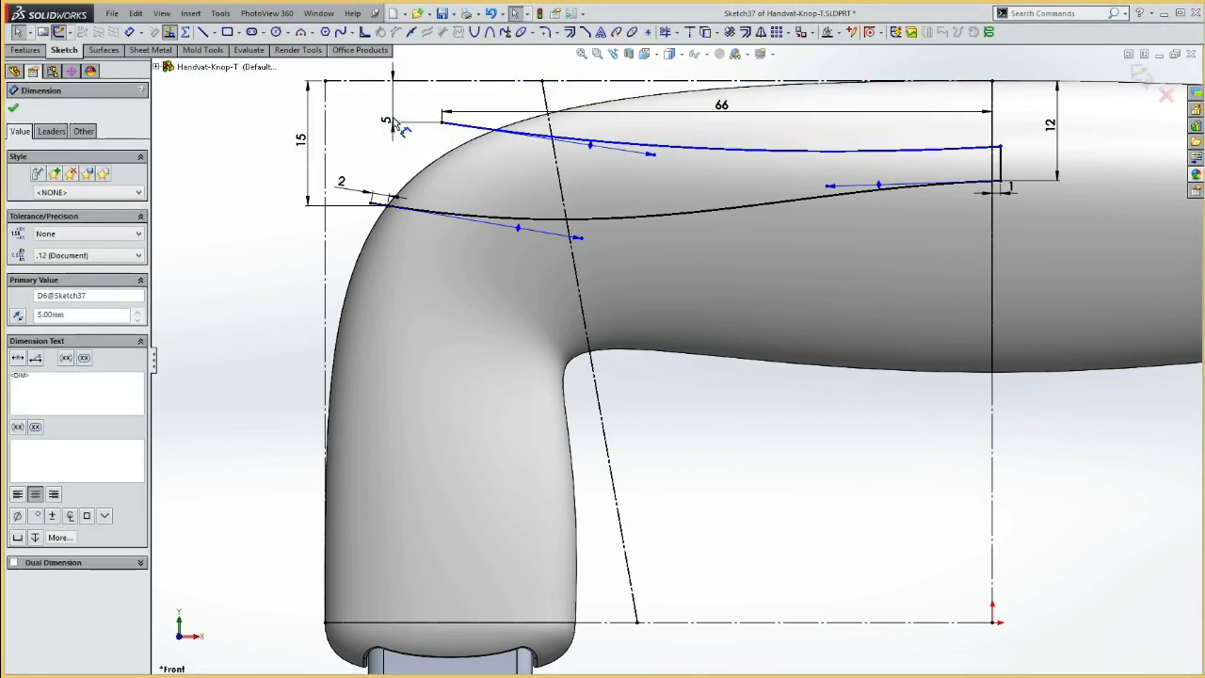
left_click_drag(387, 125, 364, 94)
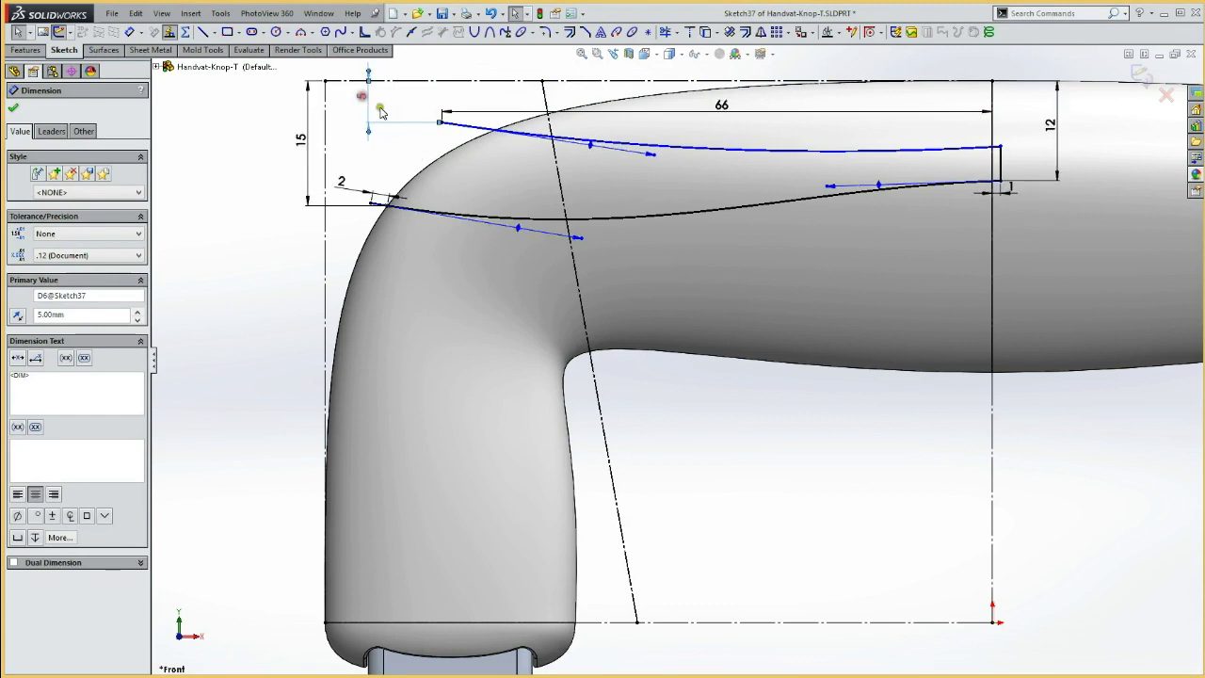
left_click(392, 107)
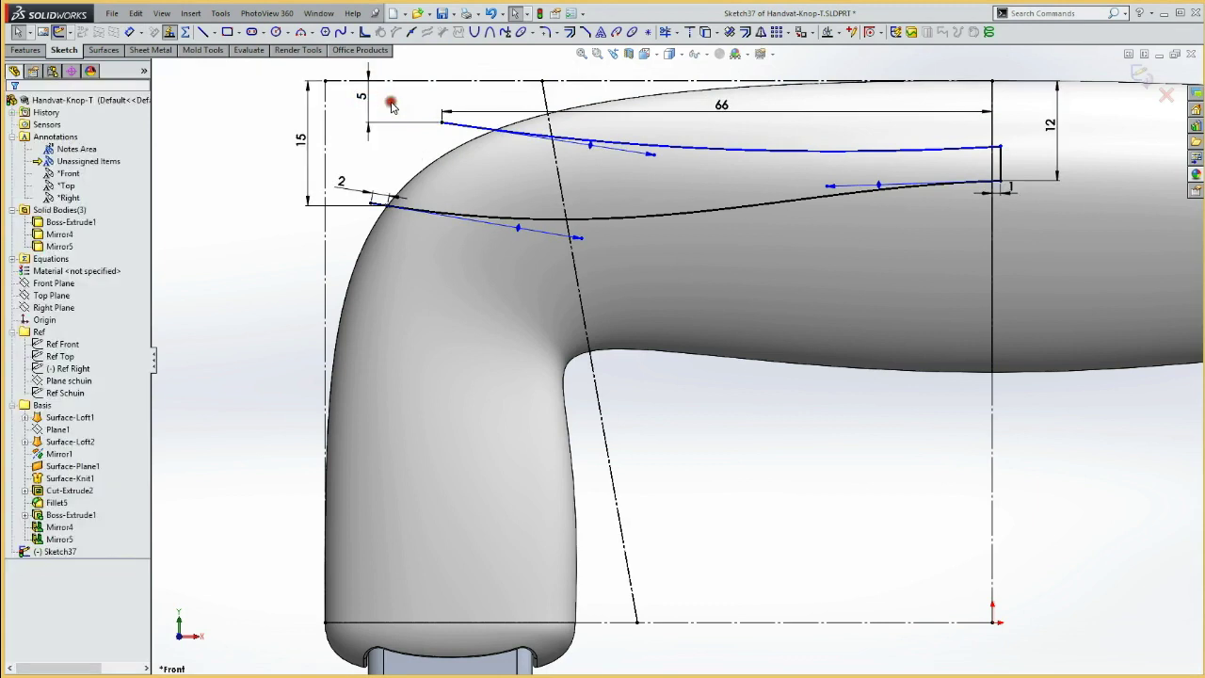
Step: Dimension the upper spline's right end 3 mm below the top line
left_click(1000, 146)
left_click(644, 84)
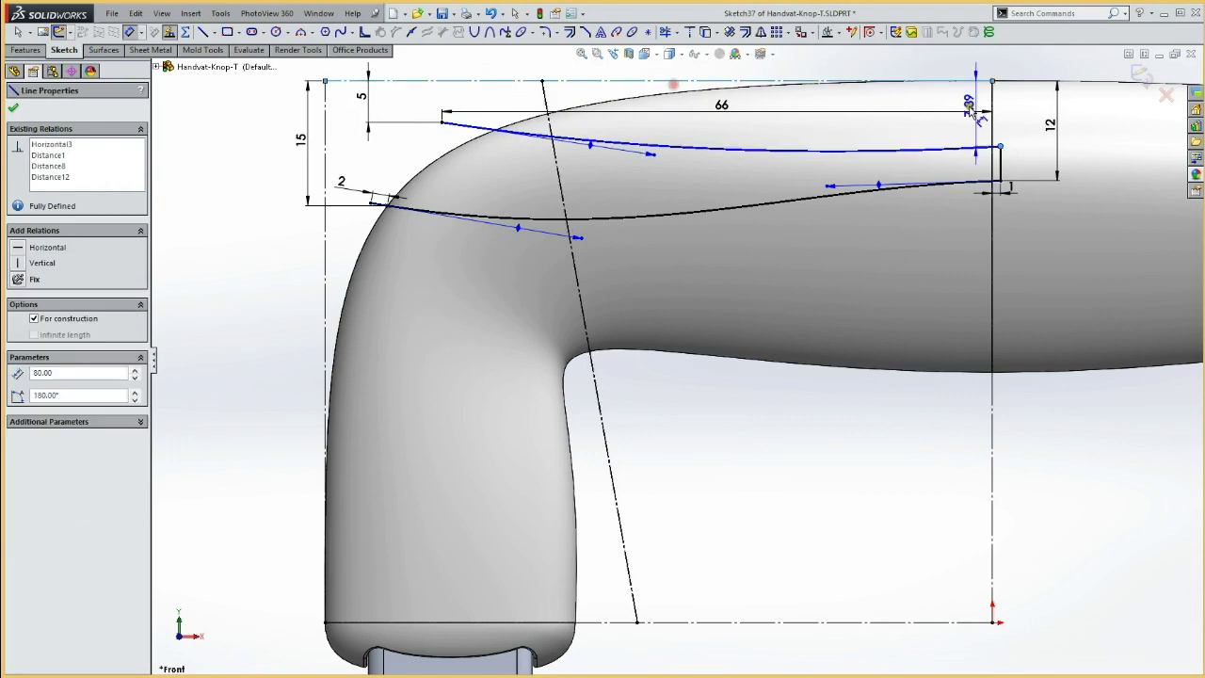
left_click(1019, 109)
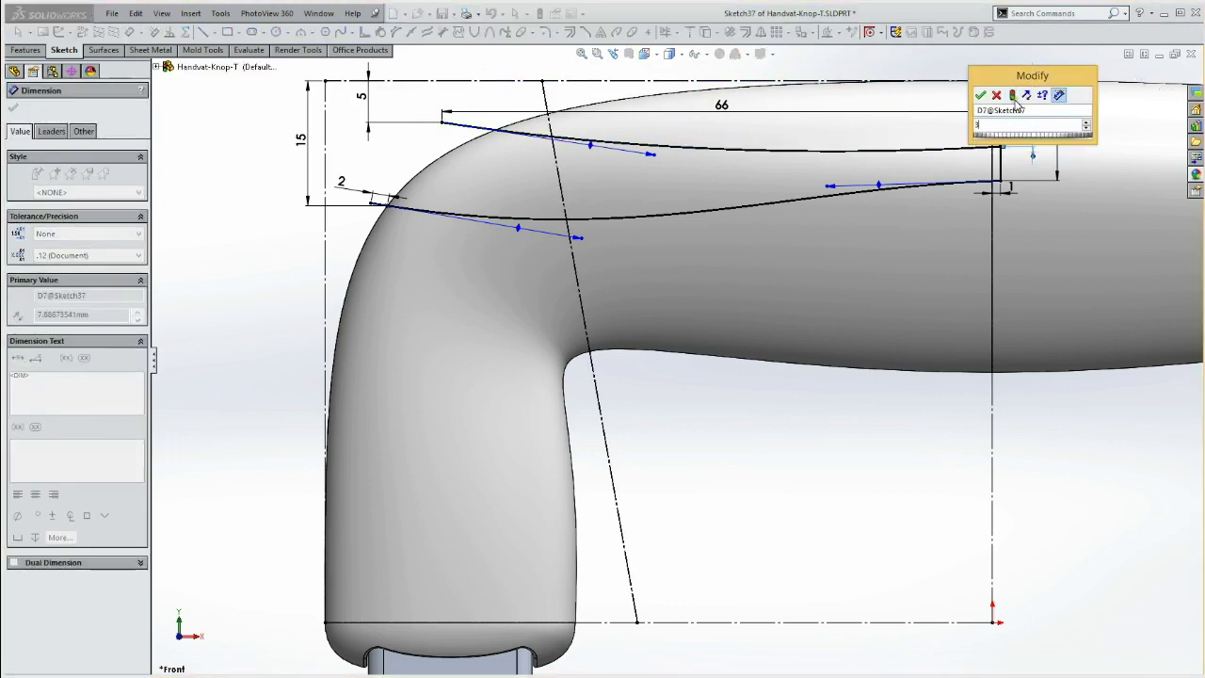
type("3")
key("Return")
Step: Tilt the upper spline's tangent handles to smooth its curve
left_click(878, 131)
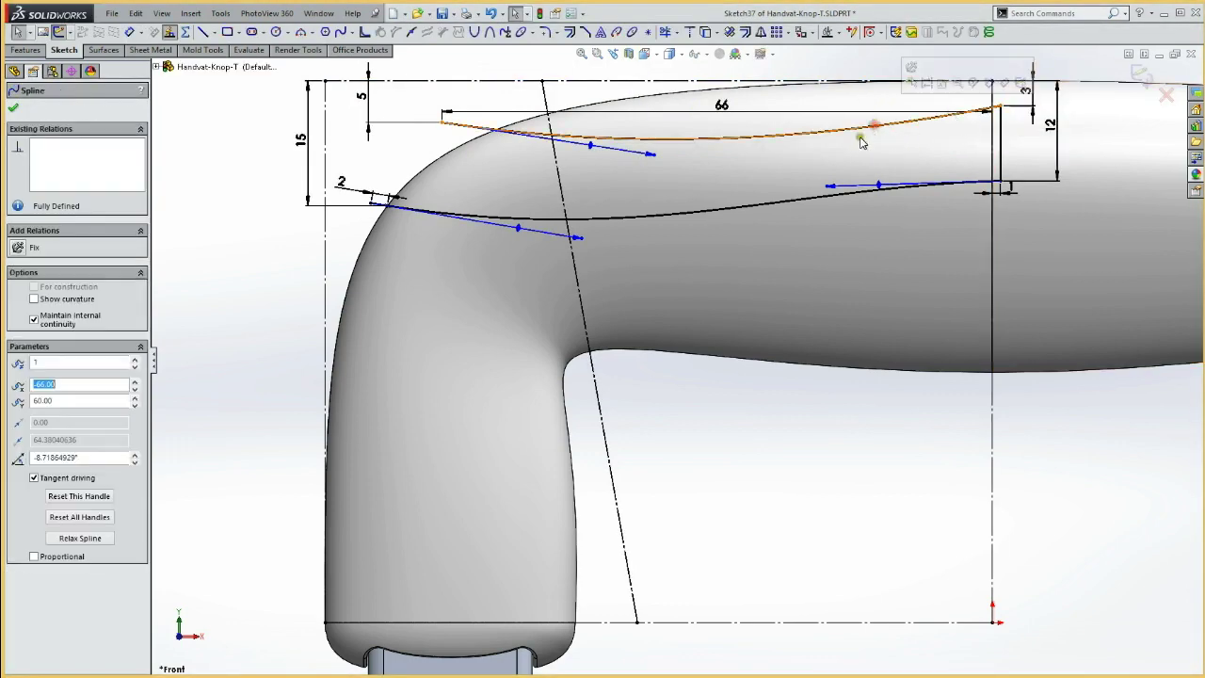
left_click(836, 123)
left_click_drag(836, 122, 850, 109)
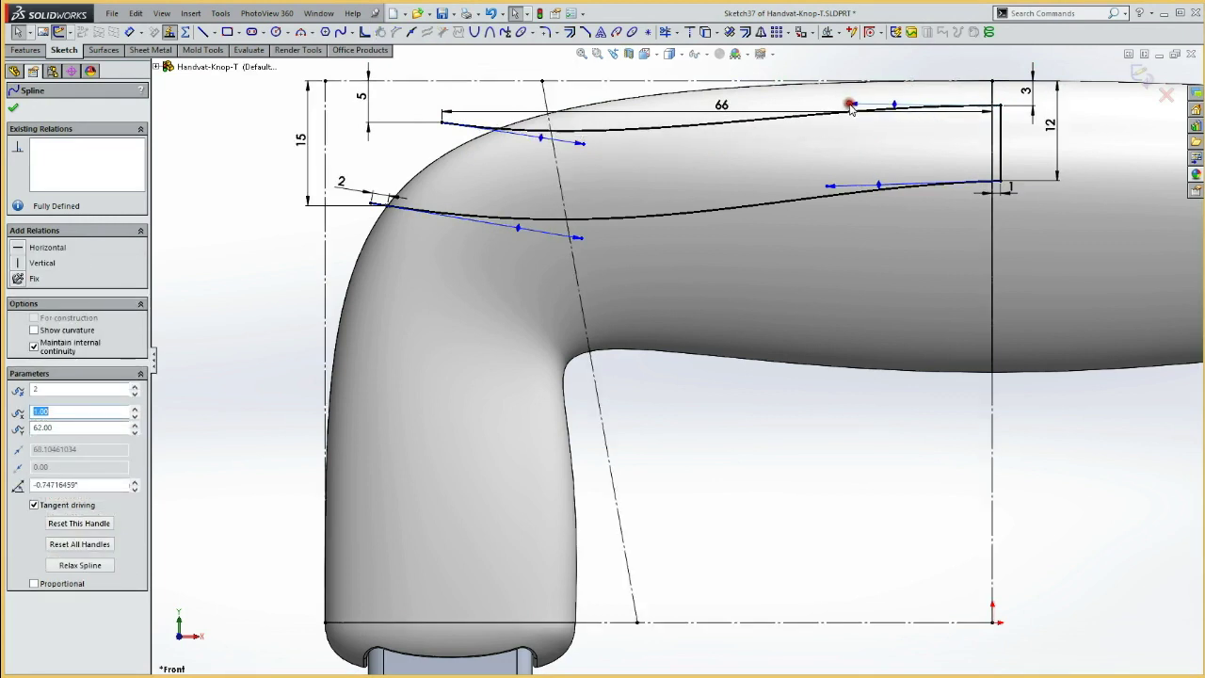
left_click(583, 145)
left_click_drag(583, 146, 595, 145)
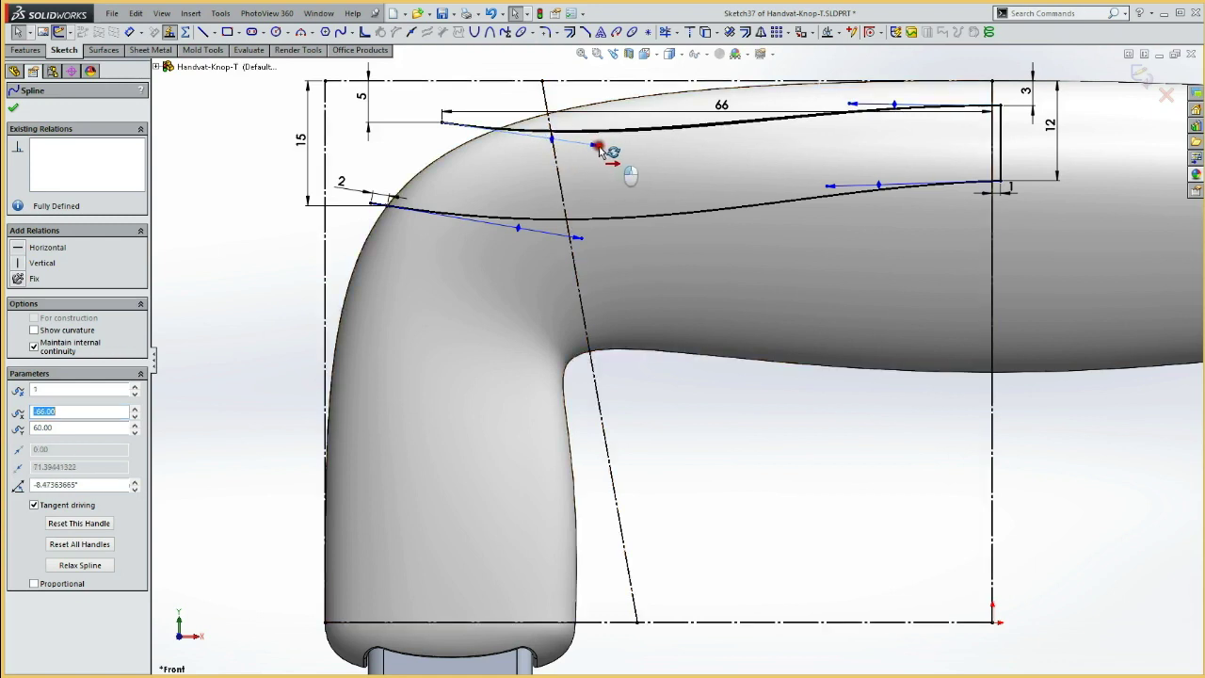
left_click(416, 155)
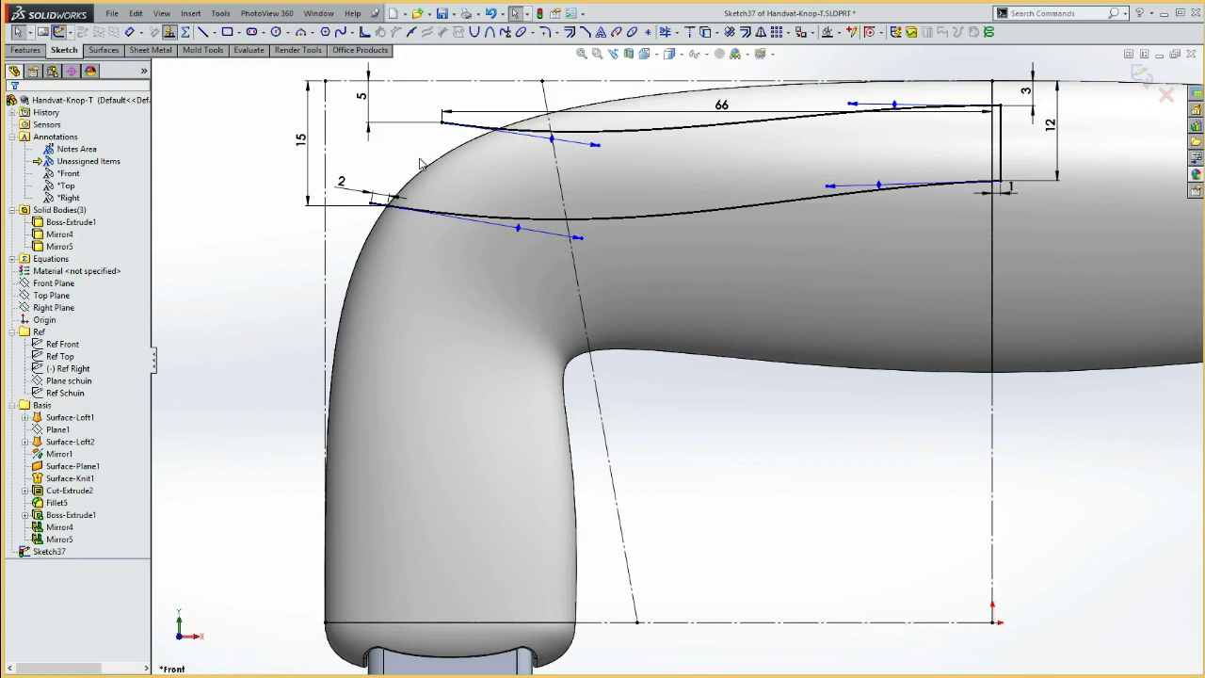
Step: Draw a vertical line down from the upper spline's left end, coincident with the rectangle's bottom line
key("l")
left_click(443, 124)
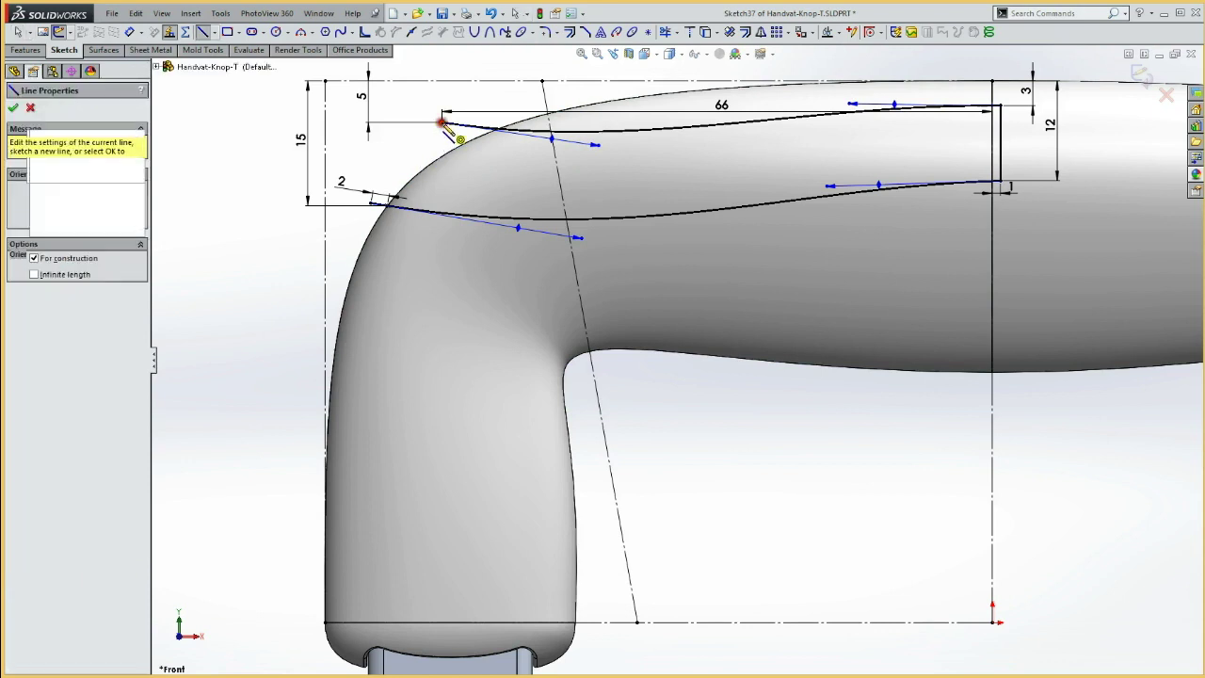
double_click(441, 450)
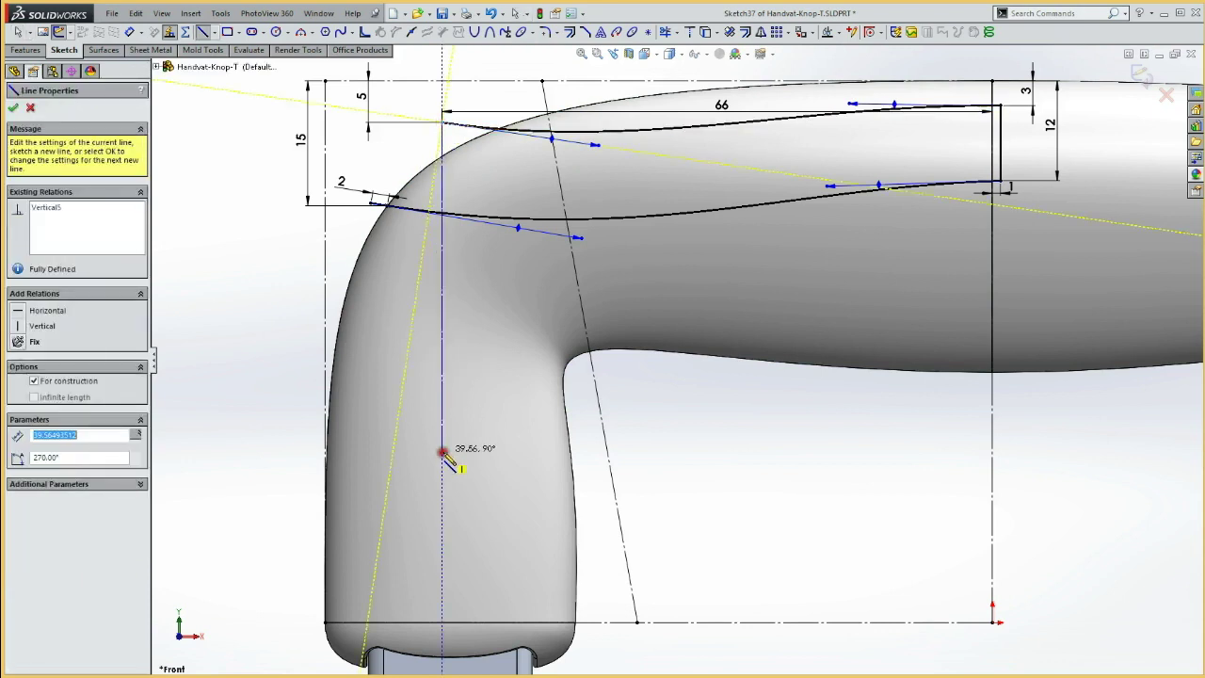
left_click(602, 623)
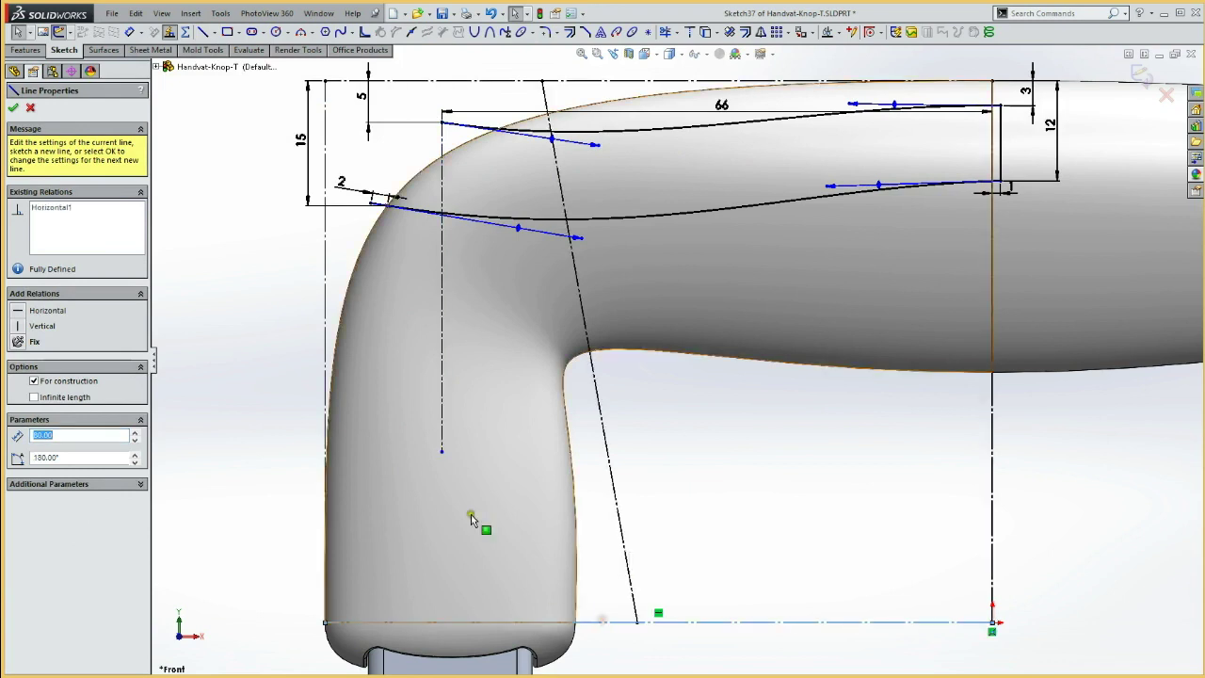
left_click(442, 453, "ctrl")
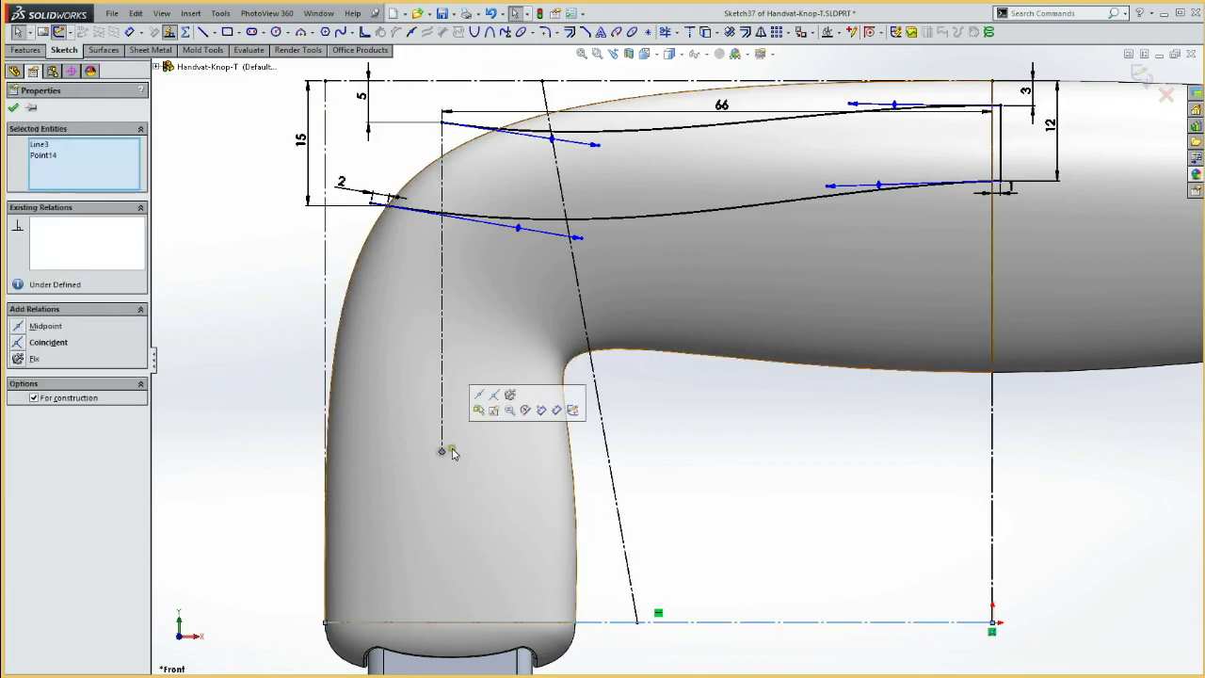
left_click(491, 397)
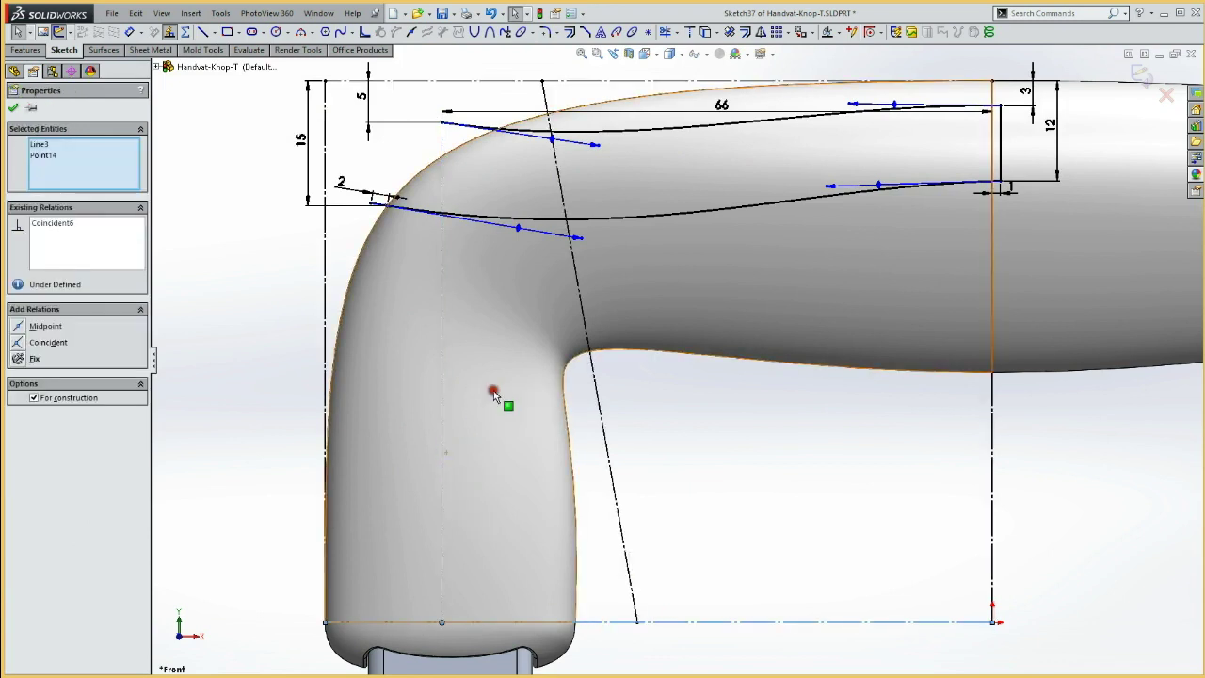
left_click(211, 291)
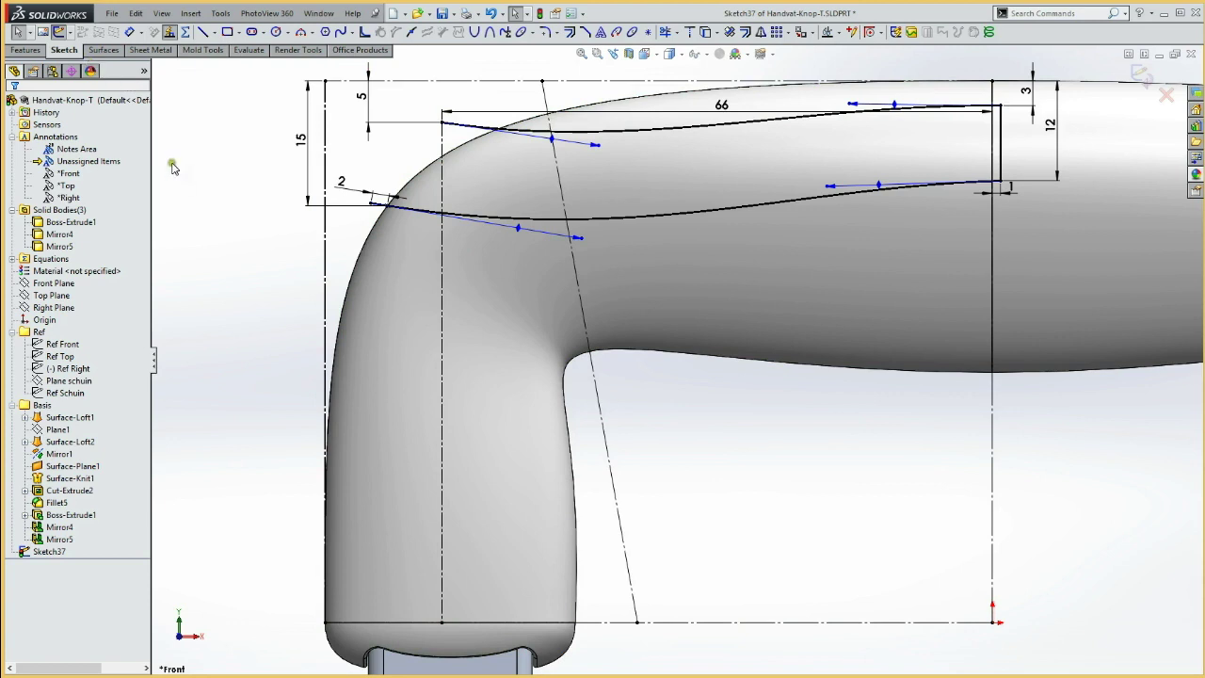
Step: Exit Sketch37 and rename it 'Ref vormholte' in the feature tree
left_click(59, 33)
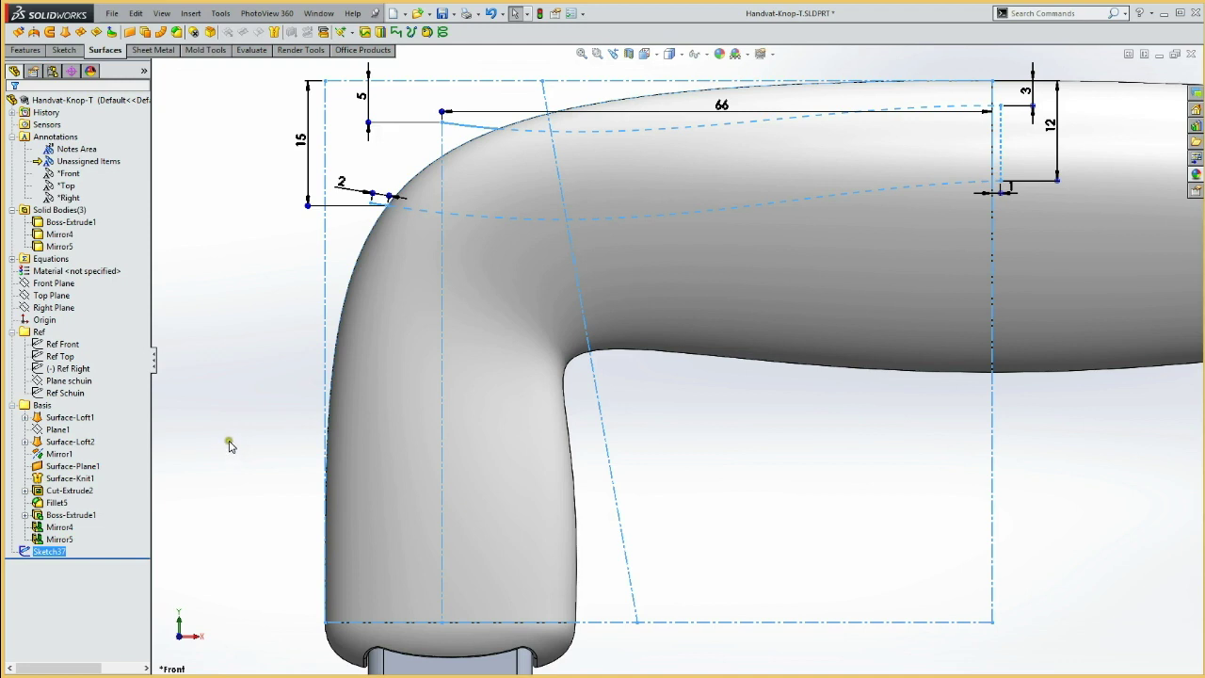
left_click(225, 421)
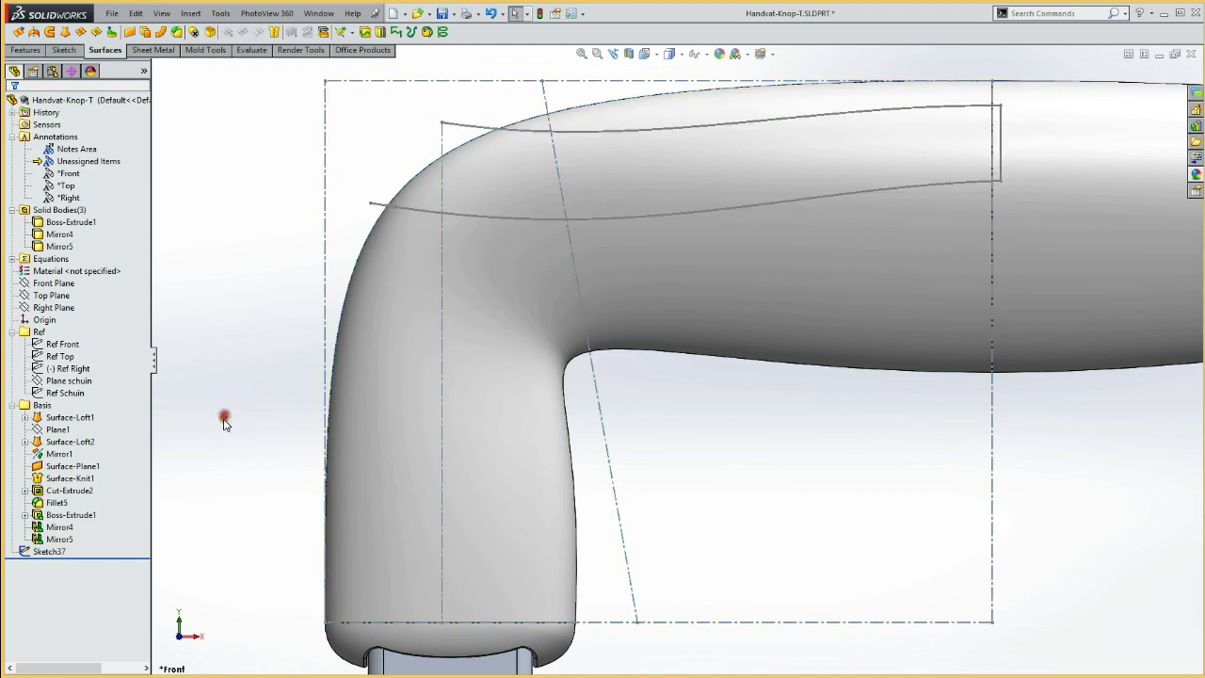
left_click(51, 551)
left_click(54, 554)
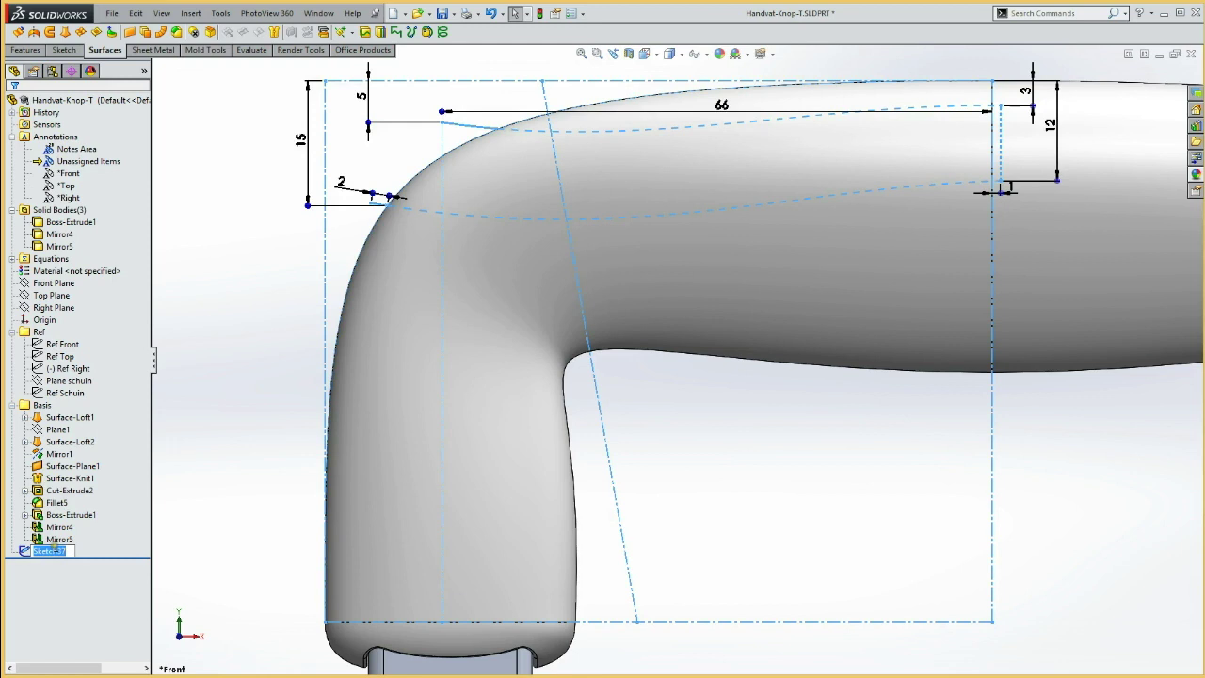
type("Ref vormholte")
left_click(209, 491)
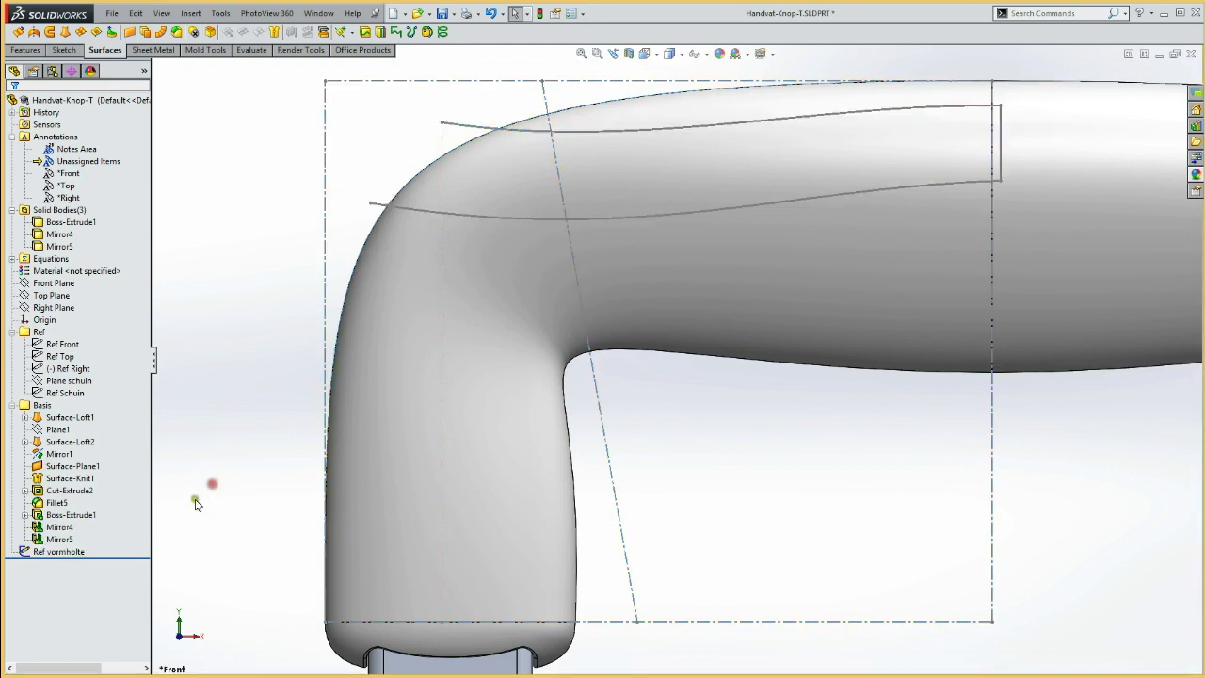
Step: Sketch on the Front Plane and convert both Ref vormholte reference curves into it
left_click(57, 286)
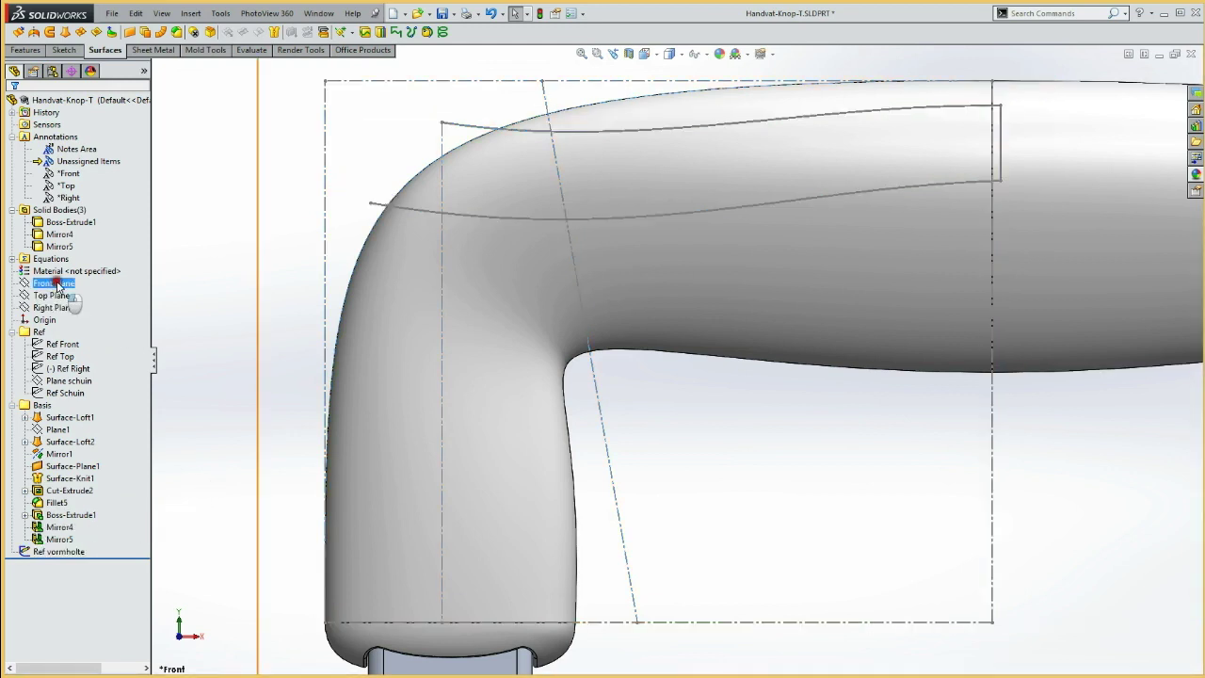
left_click(68, 263)
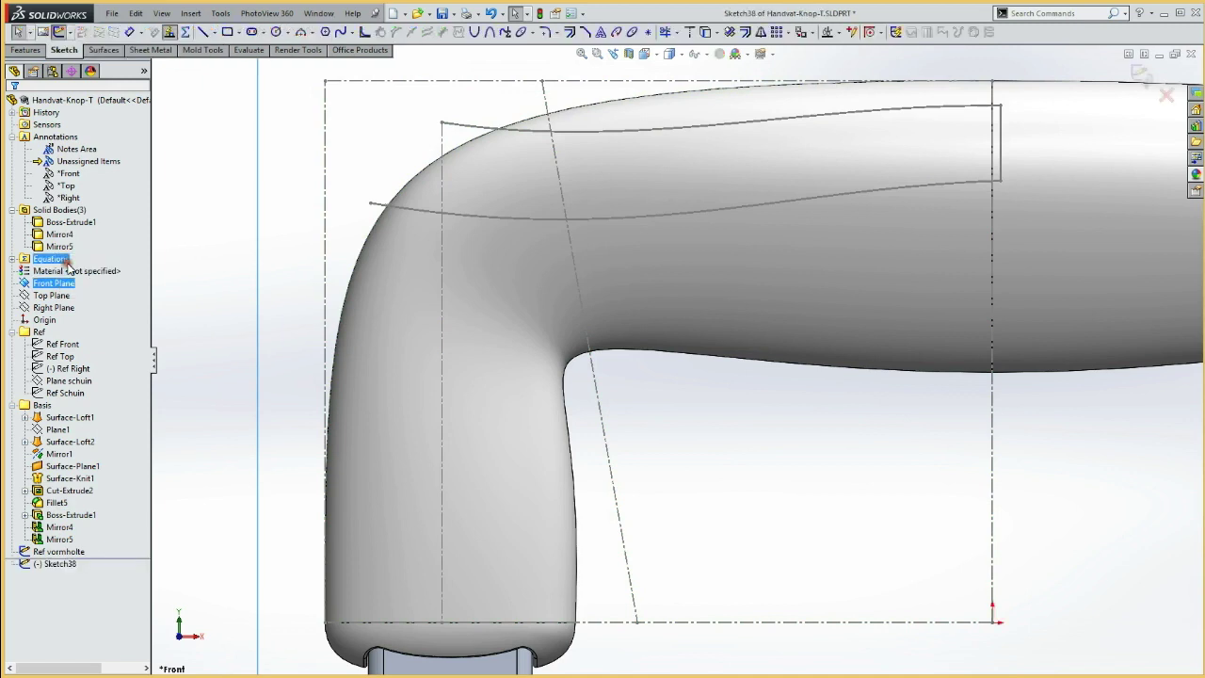
left_click(495, 217)
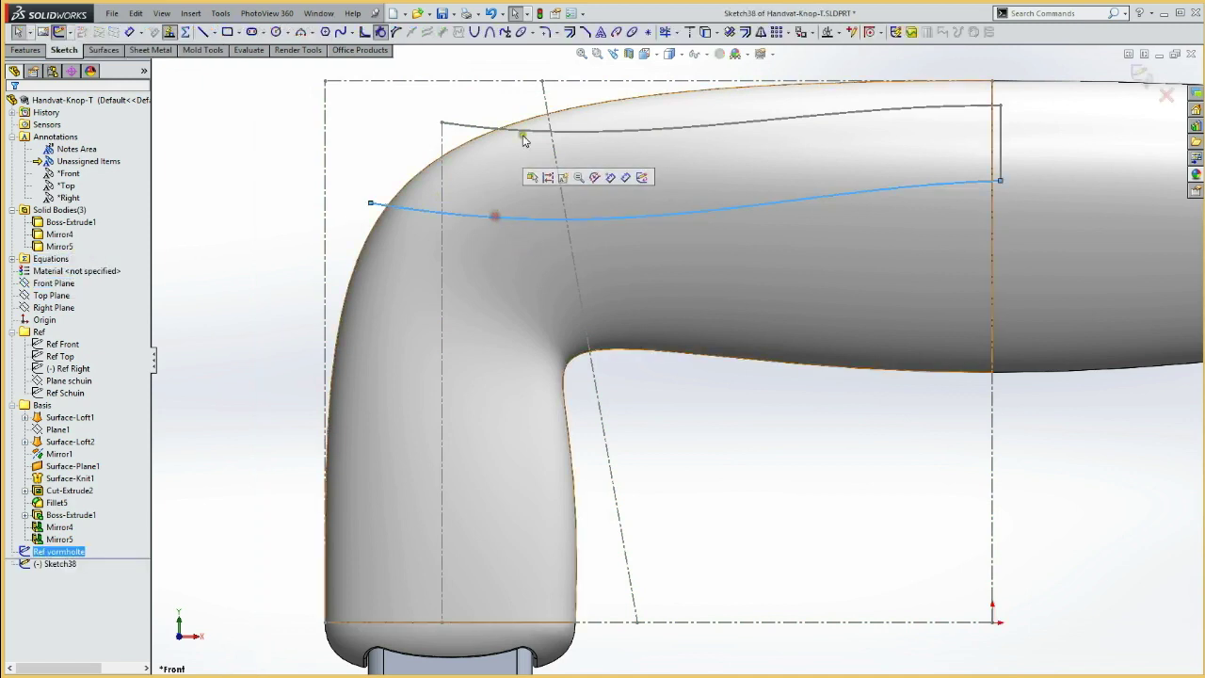
left_click(524, 133, "ctrl")
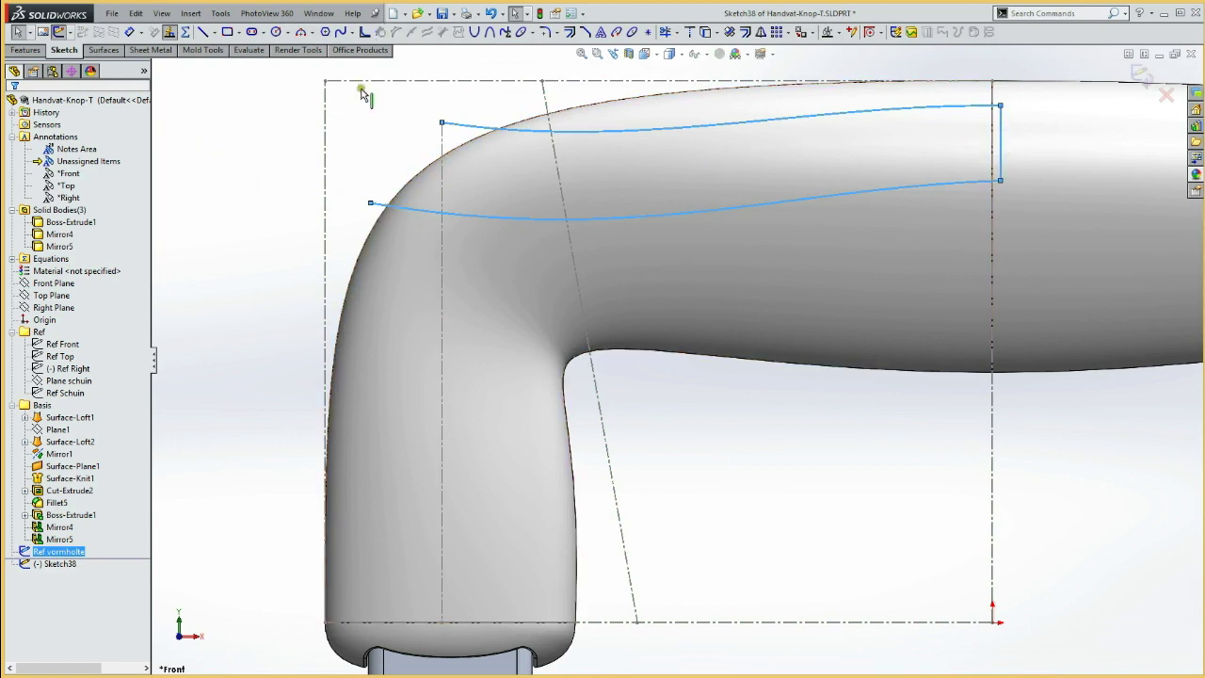
left_click(704, 32)
left_click(910, 33)
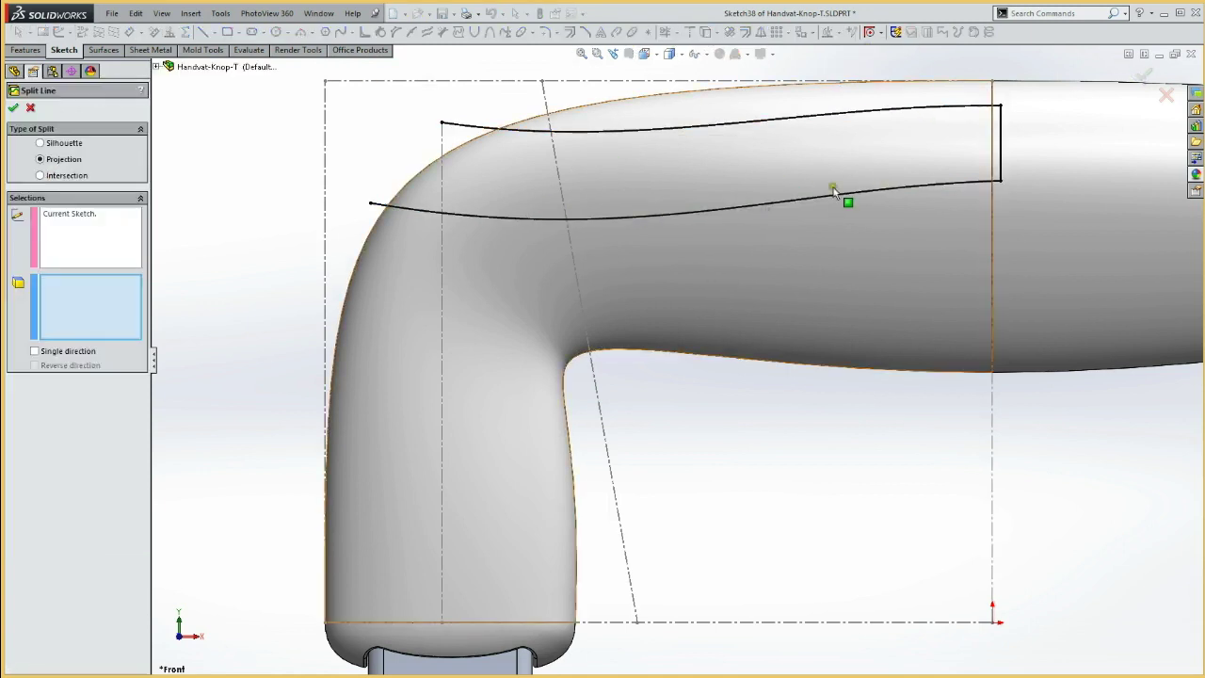
Step: Project the sketch onto the three top grip faces as Split Line4
left_click(887, 164)
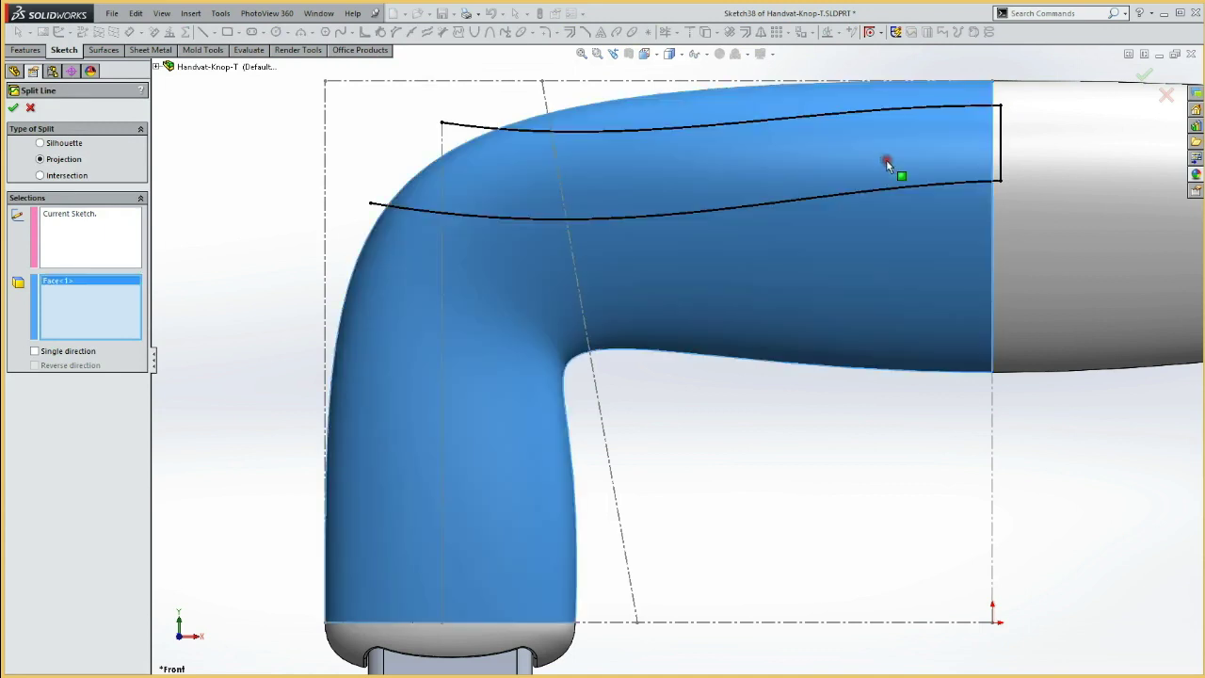
left_click(1046, 183)
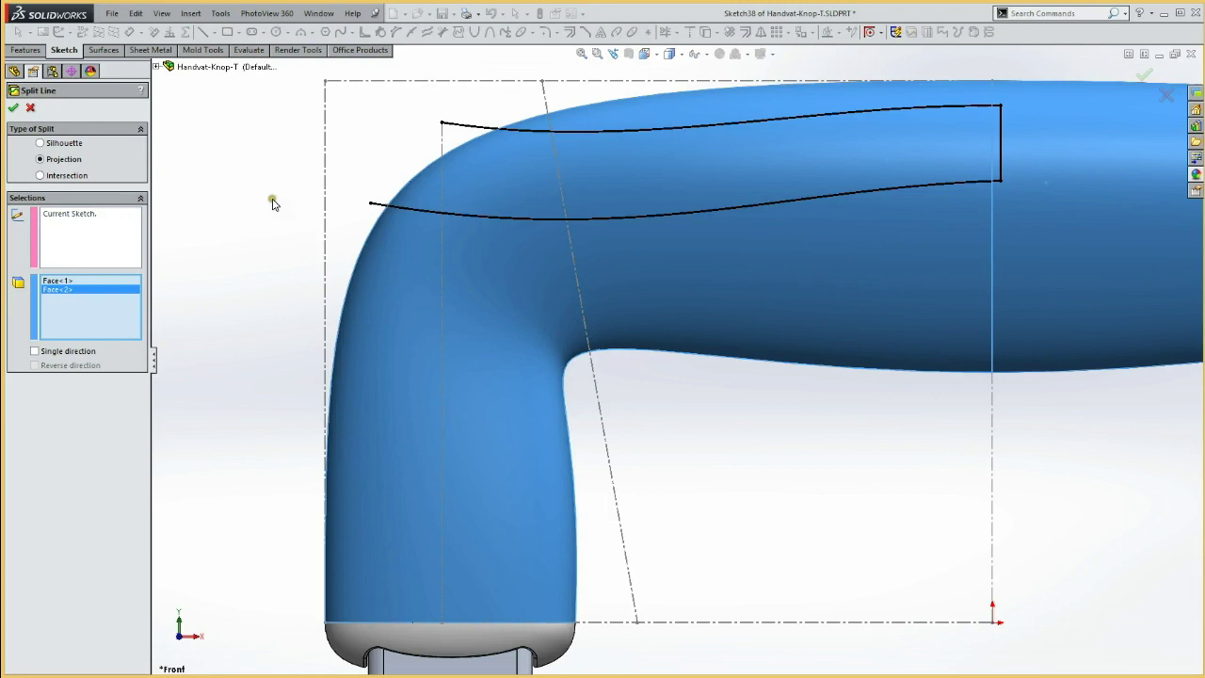
middle_click_drag(277, 207, 365, 195)
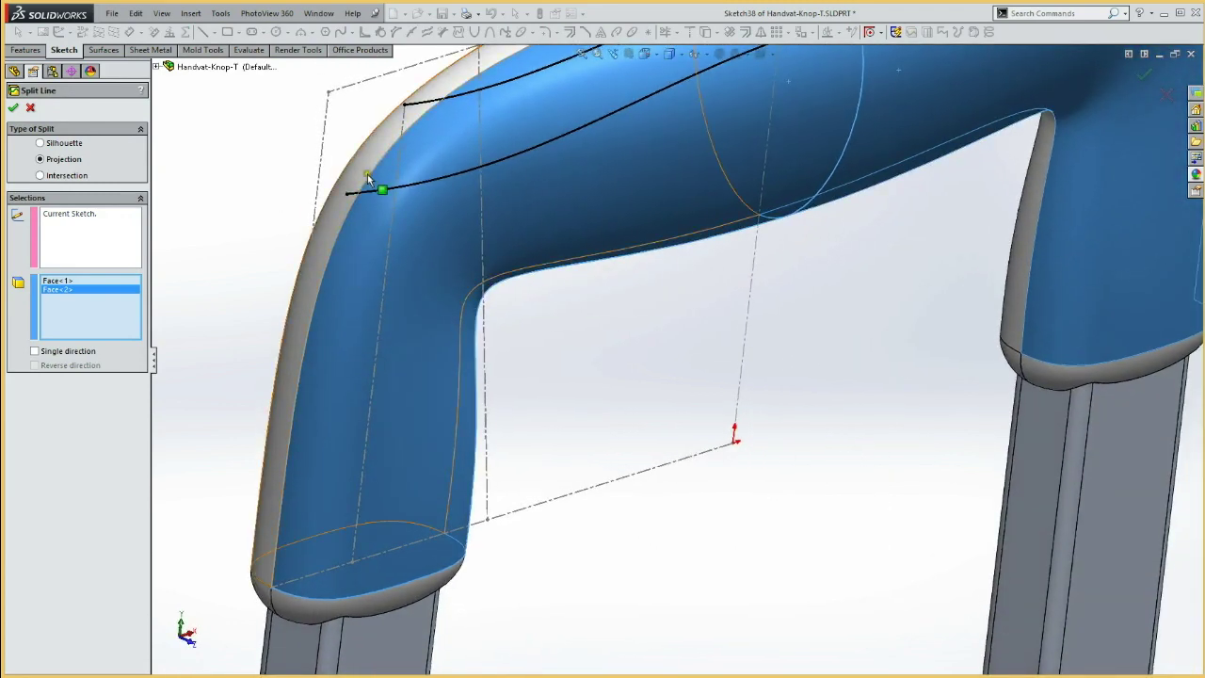
left_click(368, 159)
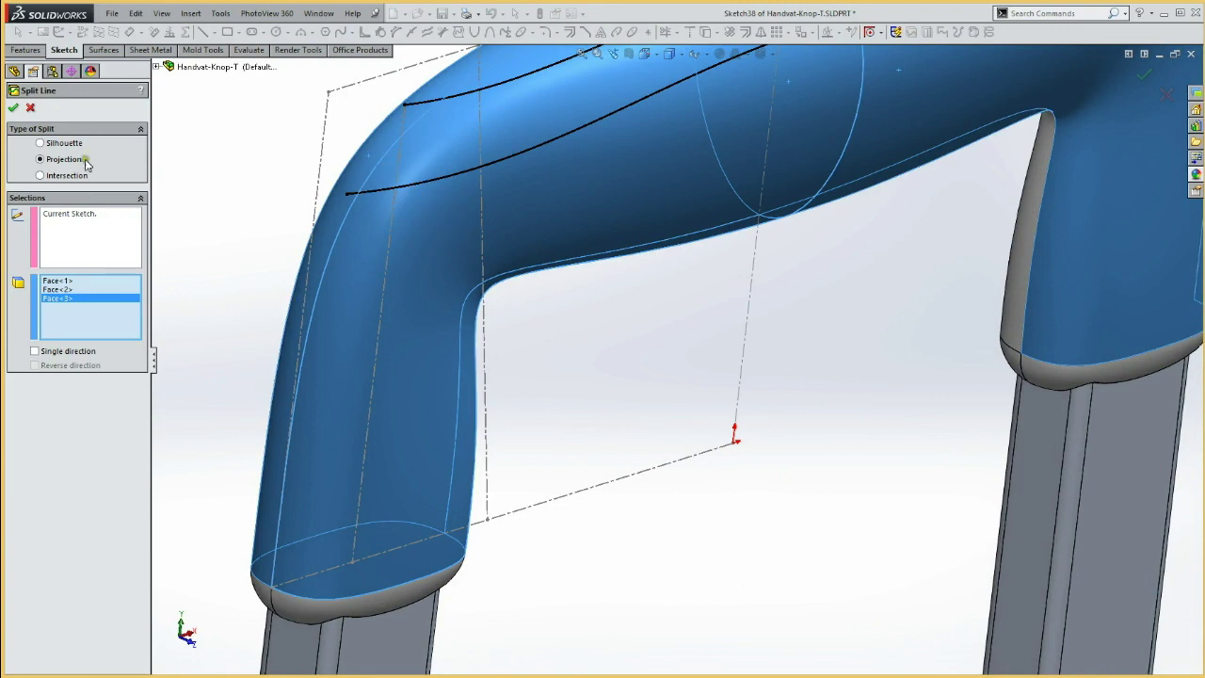
left_click(13, 110)
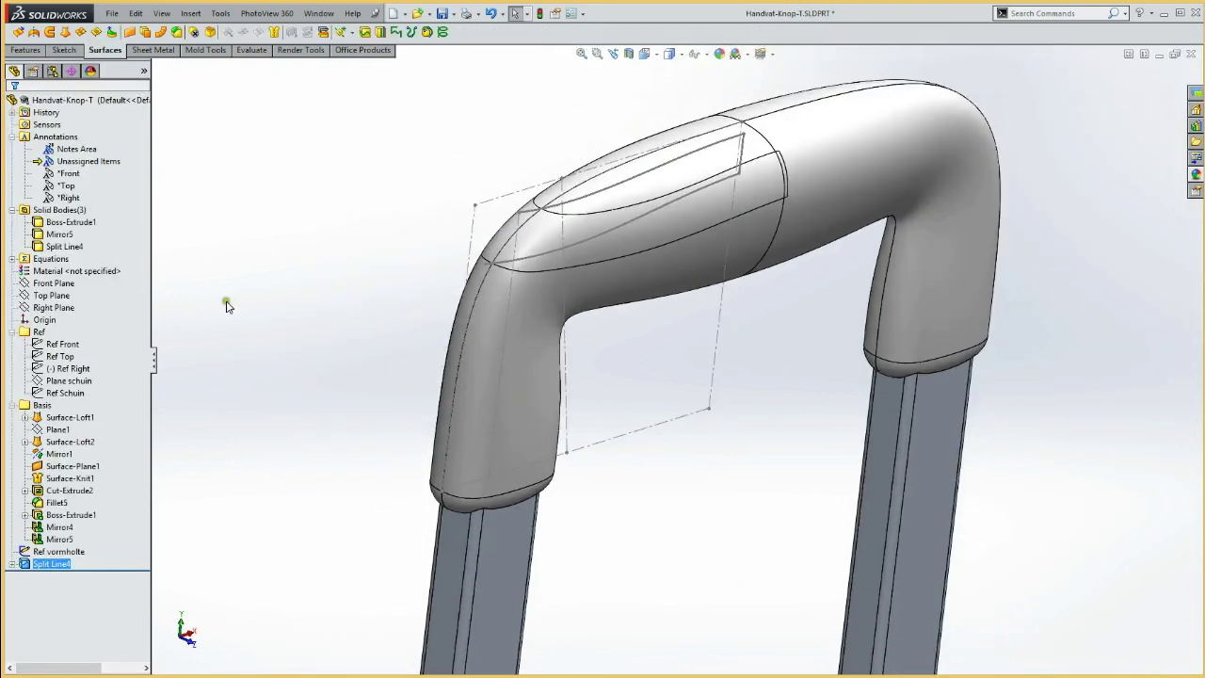
Step: Hide the Ref vormholte sketch
left_click(52, 554, "ctrl")
left_click(53, 555)
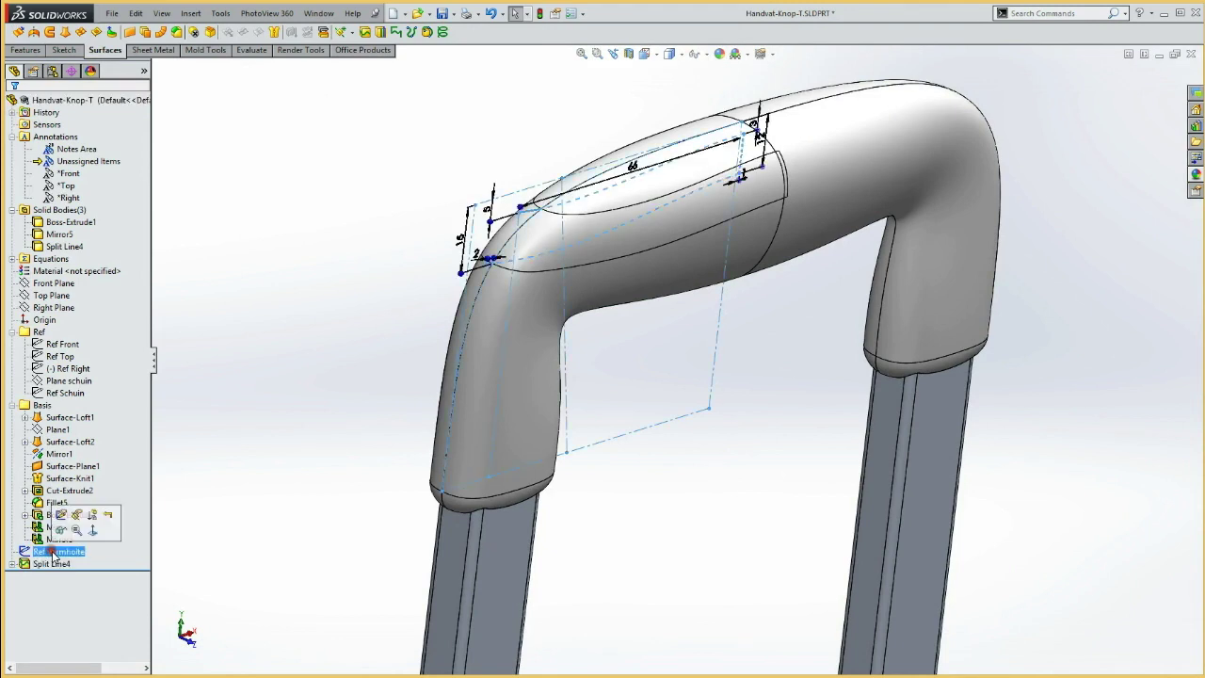
left_click(61, 533)
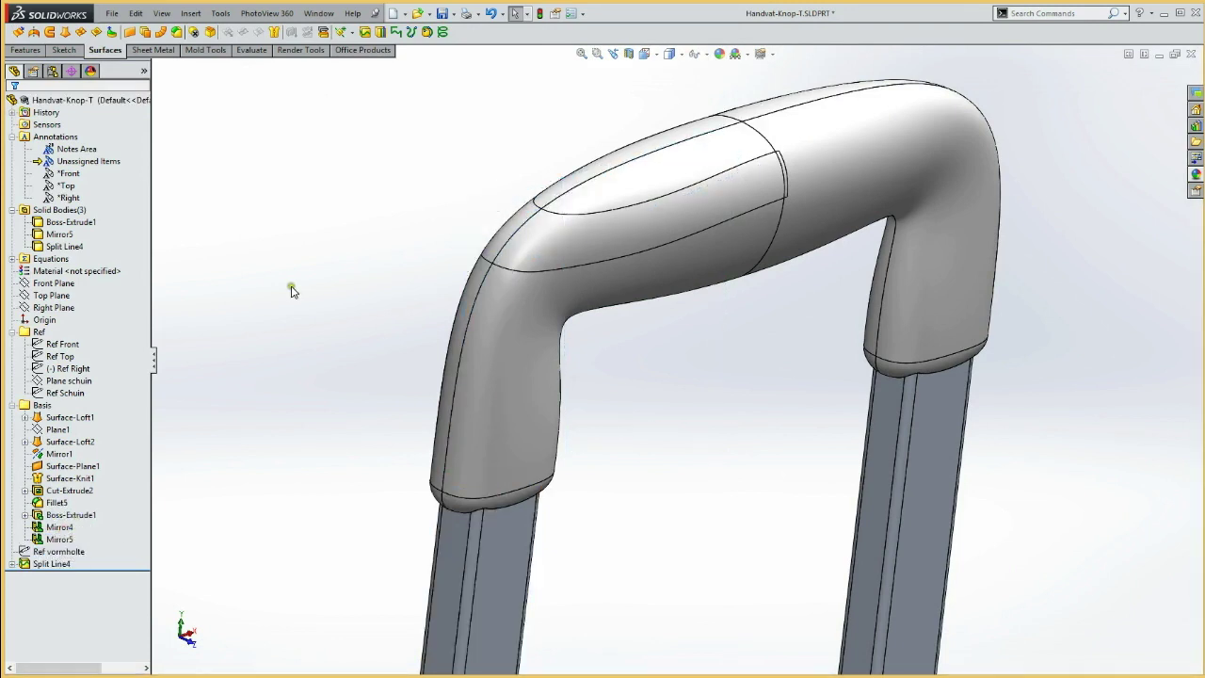
mouse_move(361, 267)
middle_mouse_down()
mouse_move(342, 242)
mouse_move(368, 261)
mouse_move(350, 254)
middle_mouse_up()
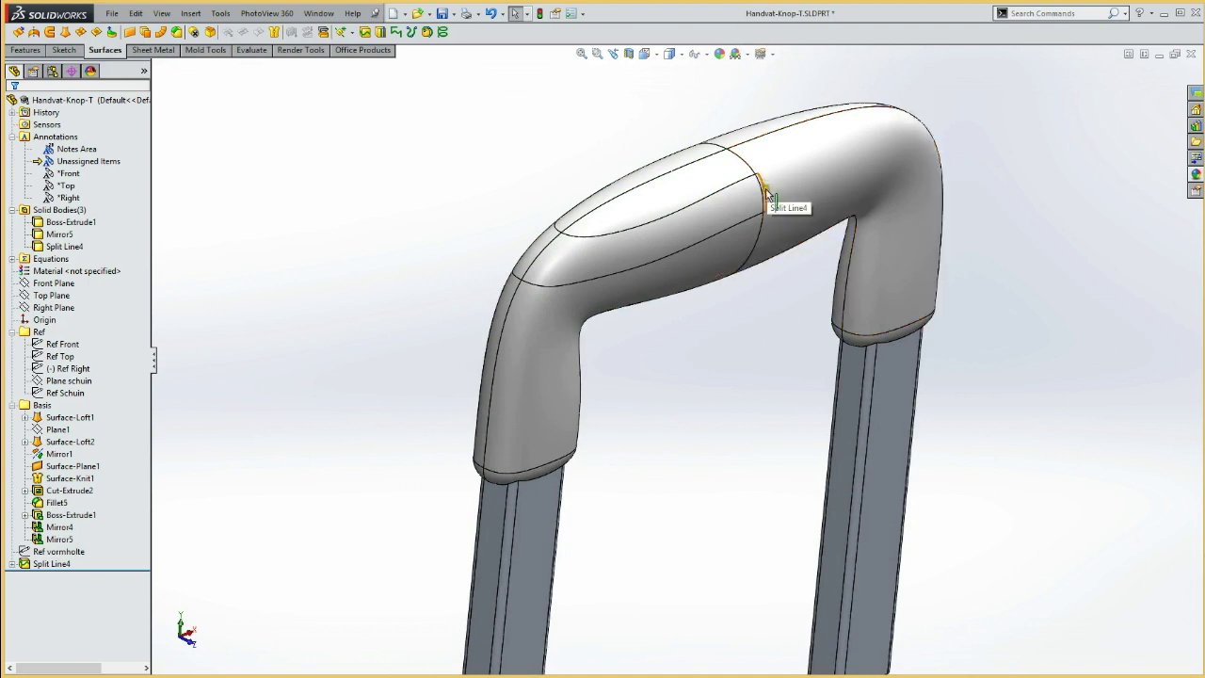
mouse_move(573, 153)
middle_mouse_down()
mouse_move(642, 203)
mouse_move(624, 154)
middle_mouse_up()
mouse_move(393, 149)
middle_mouse_down()
mouse_move(352, 126)
mouse_move(333, 138)
mouse_move(350, 141)
middle_mouse_up()
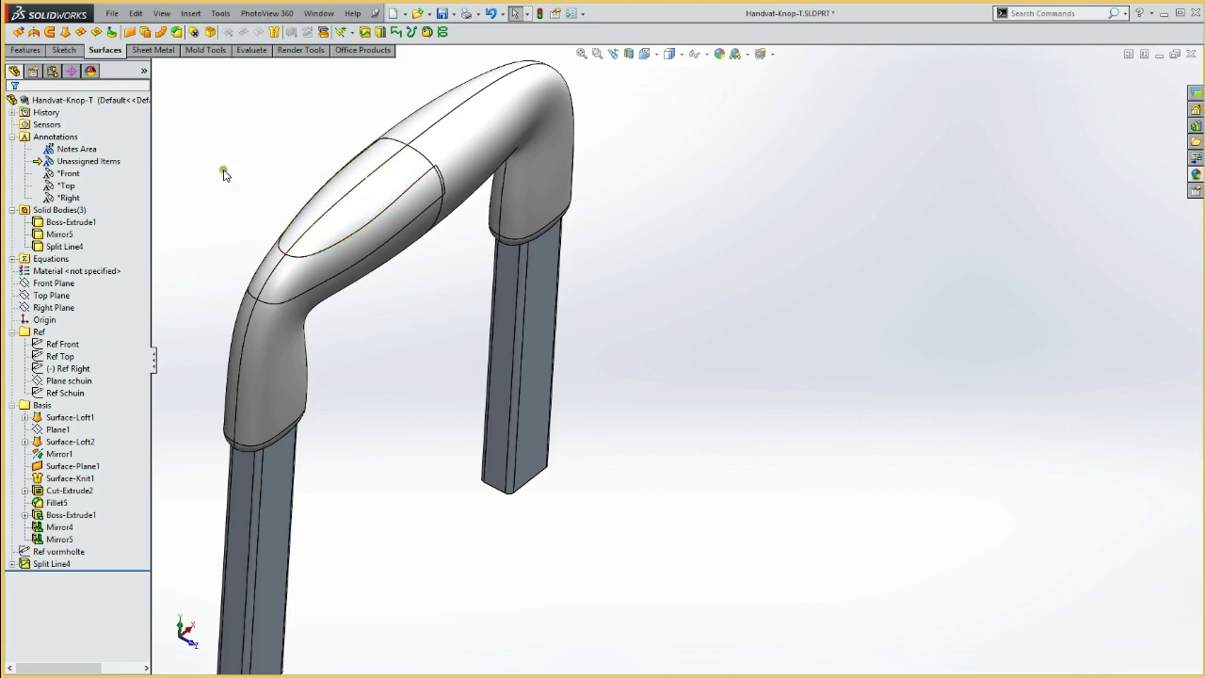
key("ctrl+1")
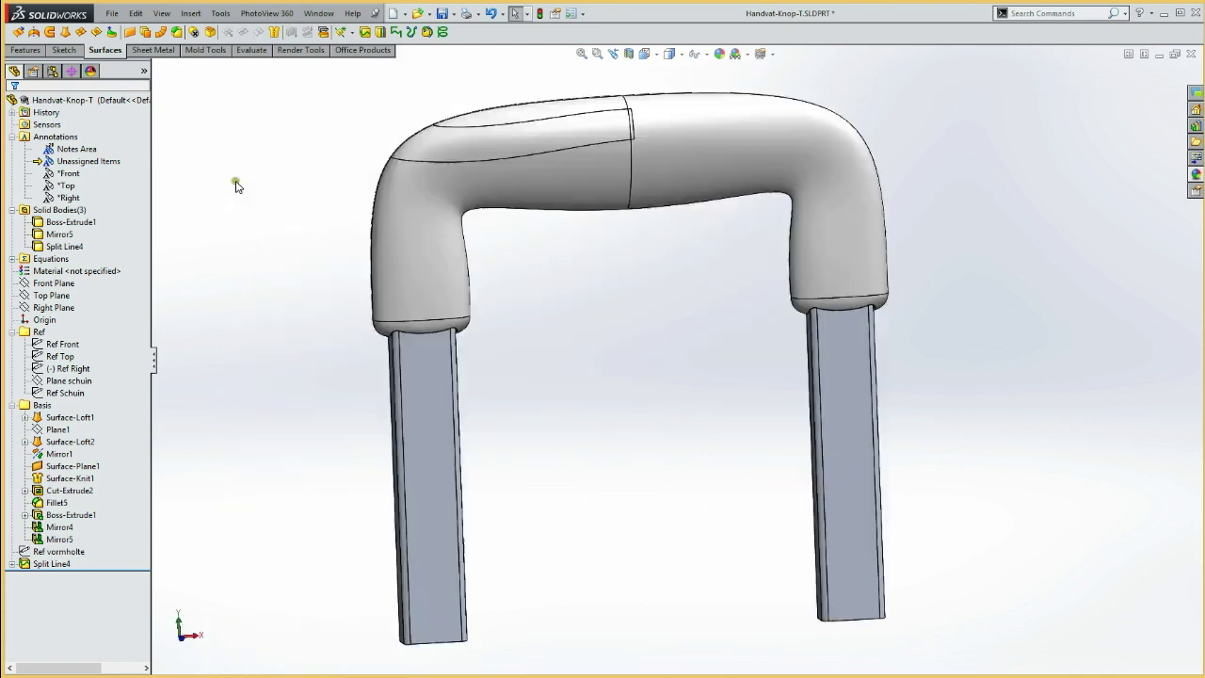
mouse_move(339, 172)
middle_mouse_down()
mouse_move(389, 242)
mouse_move(396, 289)
middle_mouse_up()
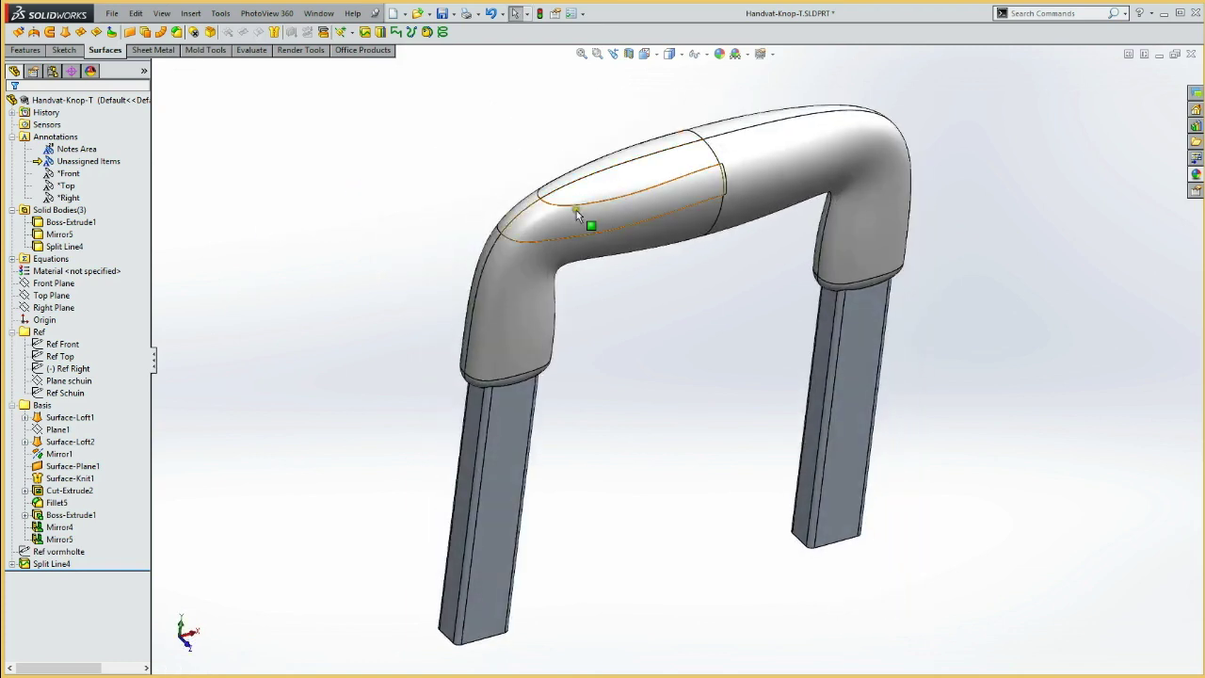
Step: Start a sketch on the Top Plane and convert the grip's split-line edges into it
left_click(49, 295)
left_click(77, 277)
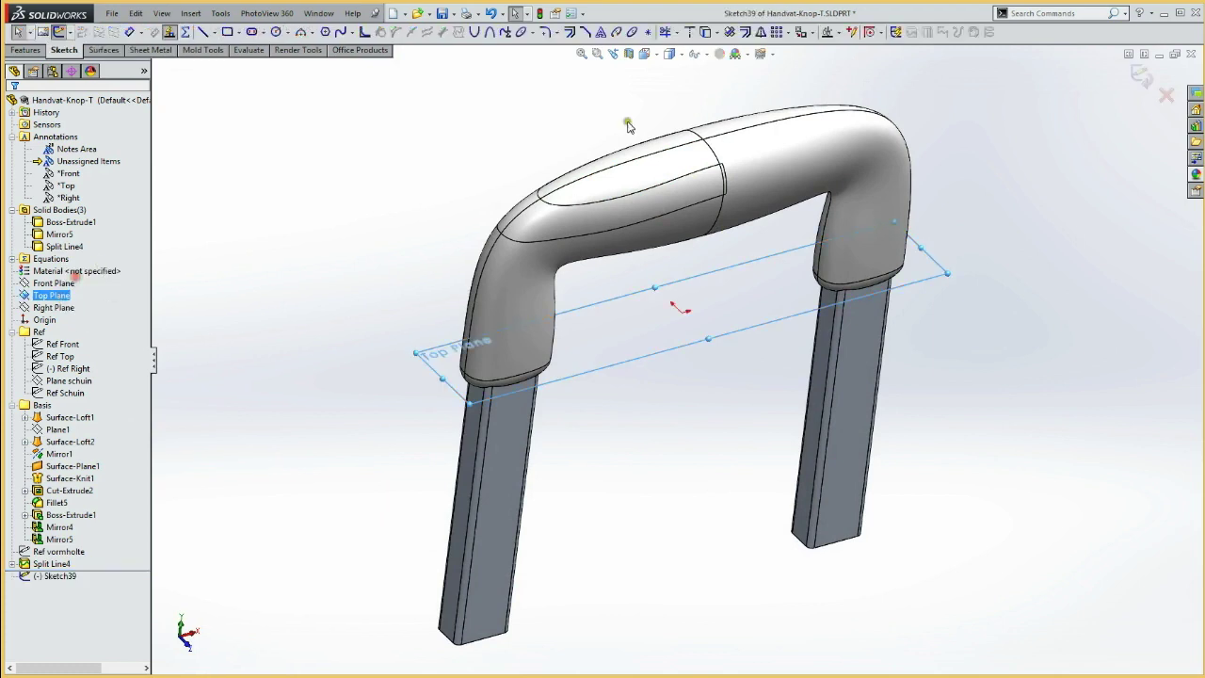
left_click(575, 209)
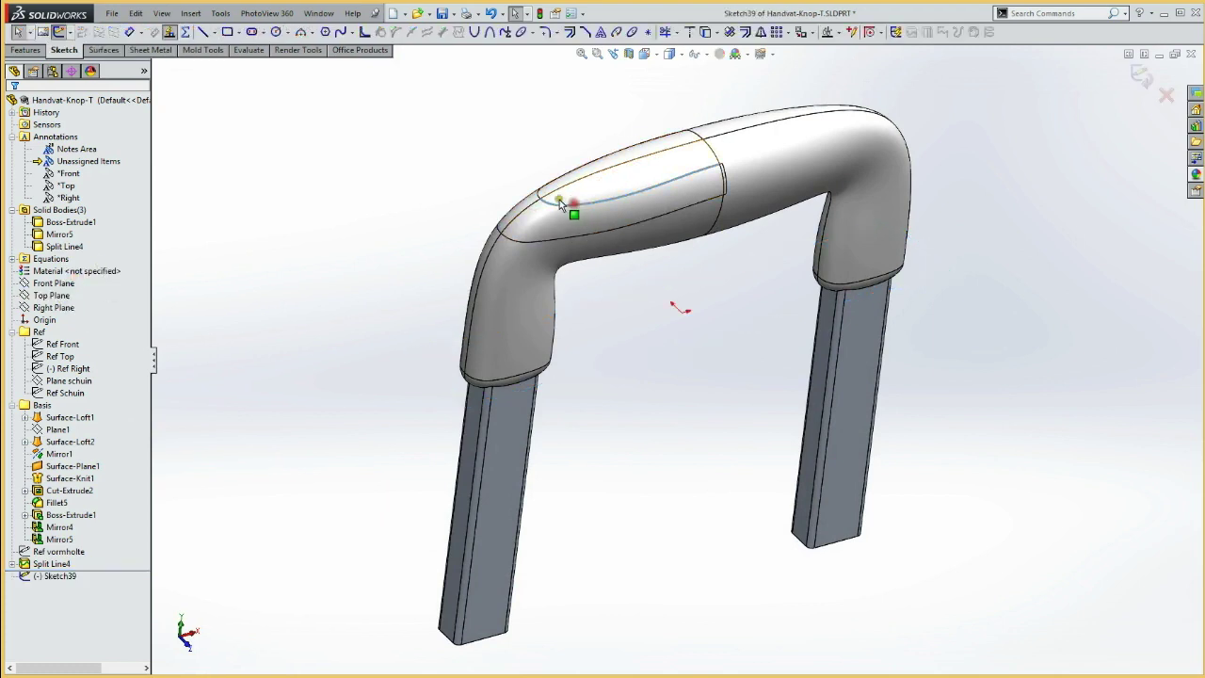
left_click(537, 196)
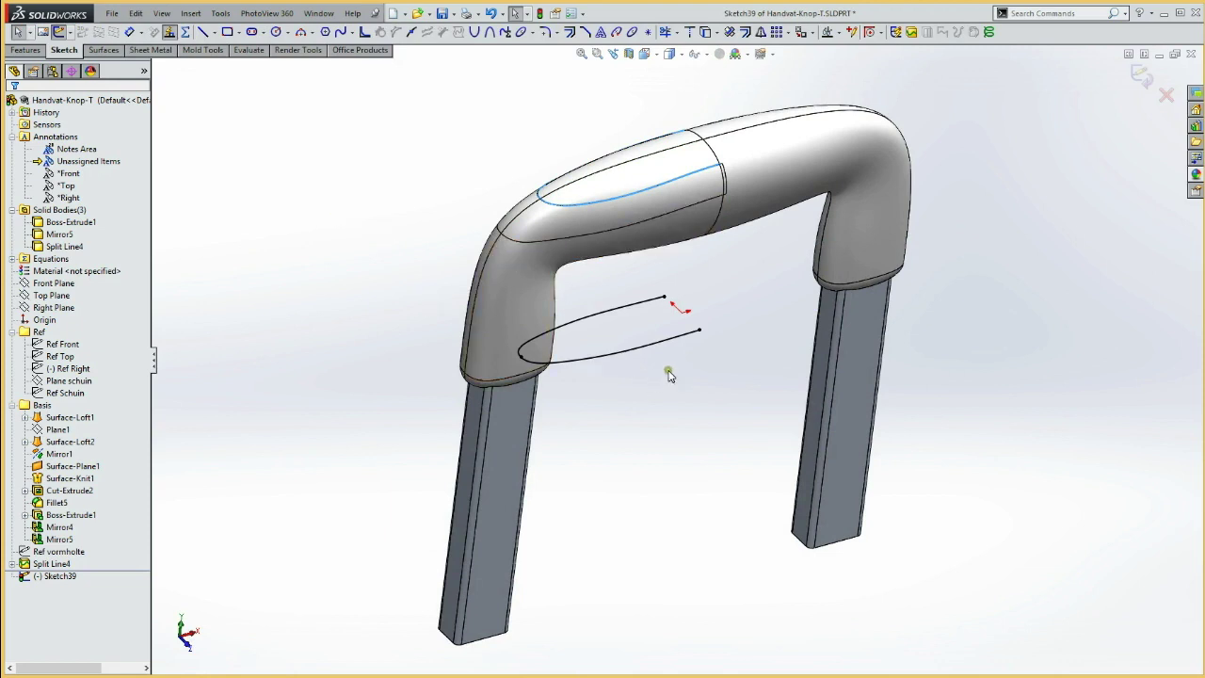
Step: Hide the Boss-Extrude1, Mirror5 and Split Line4 solid bodies
left_click(71, 223)
left_click(64, 246, "ctrl")
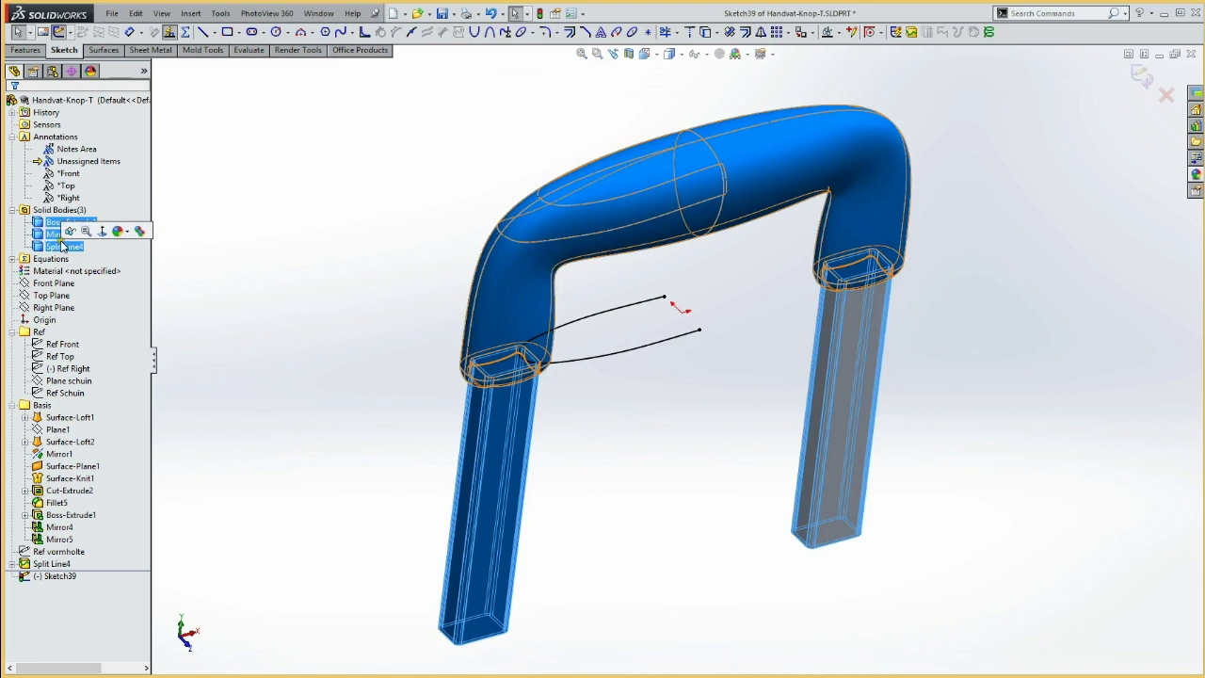
left_click(317, 228)
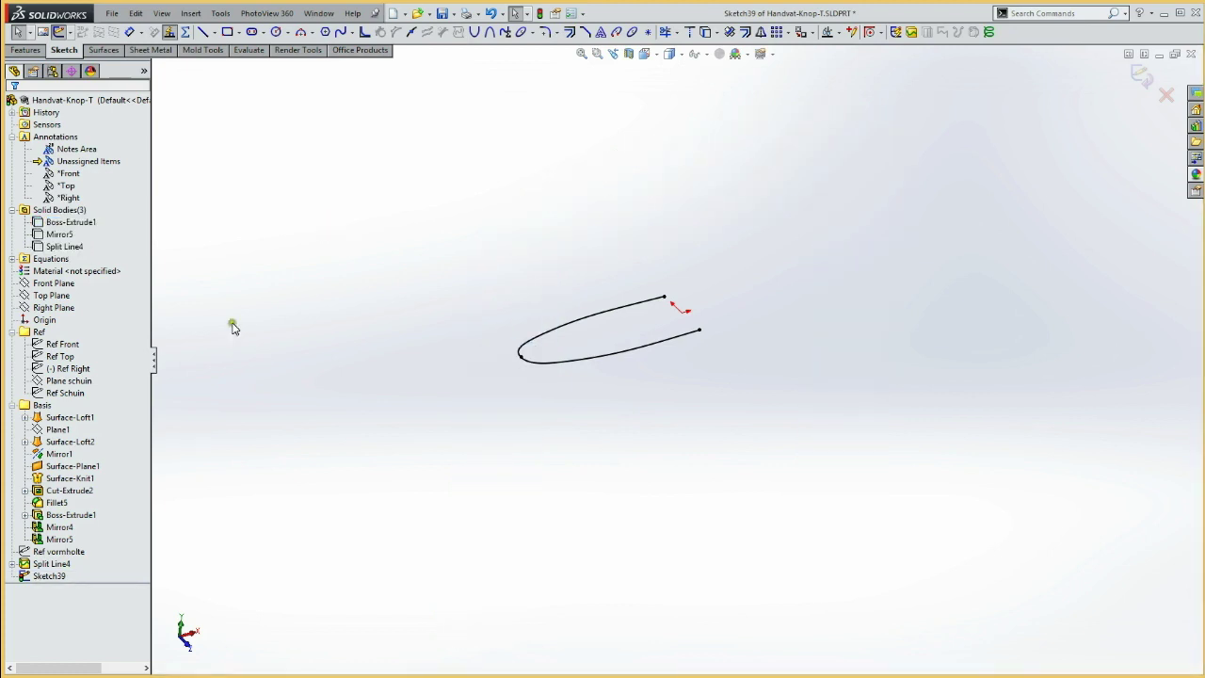
Step: In Top view, draw a corner rectangle from the origin and make all sketch geometry construction
key("ctrl+5")
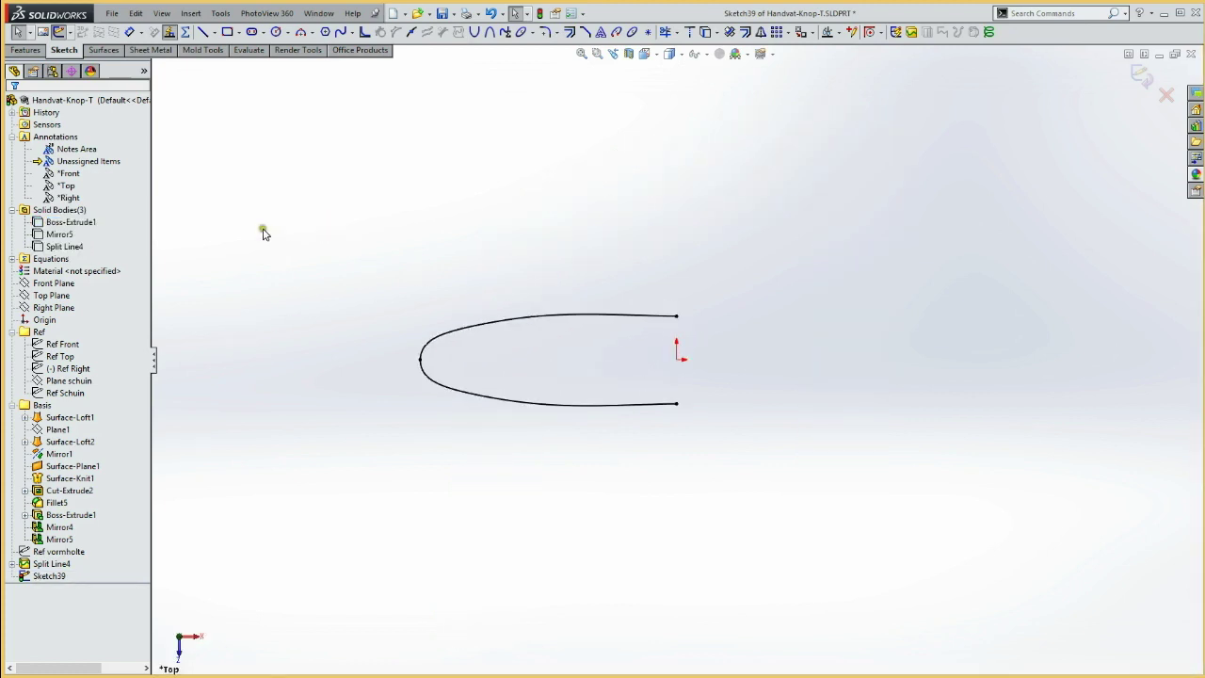
left_click(227, 32)
left_click(676, 359)
left_click(194, 528)
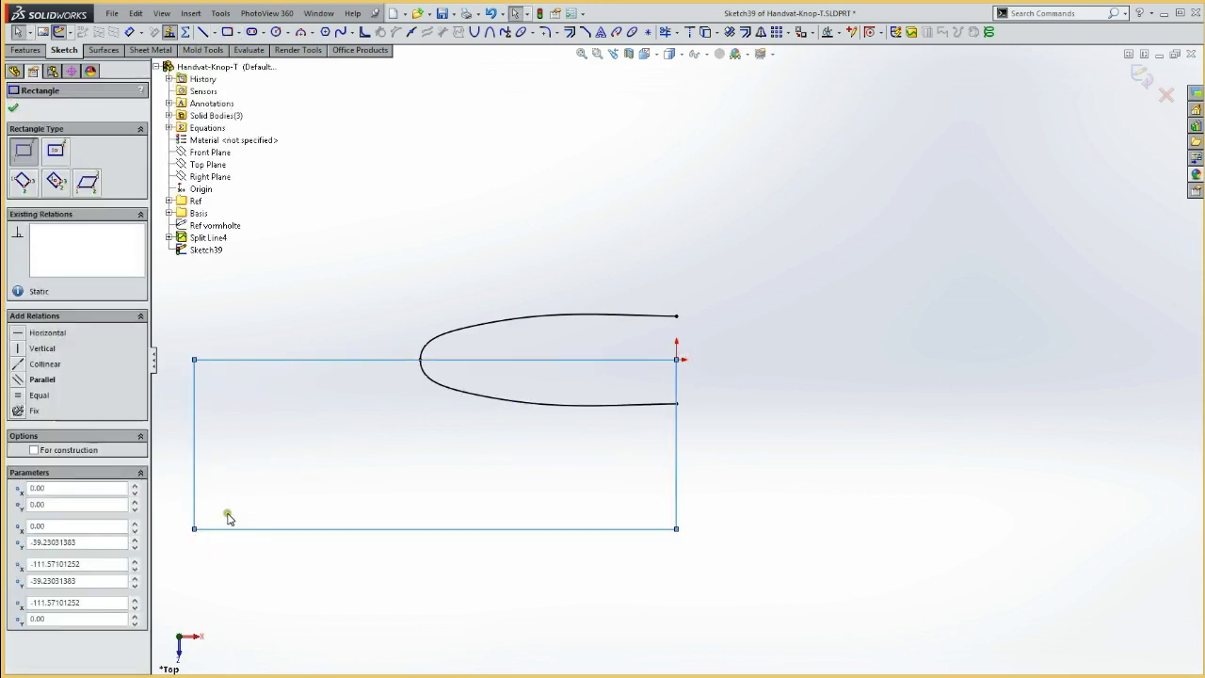
key("Escape")
key("ctrl+a")
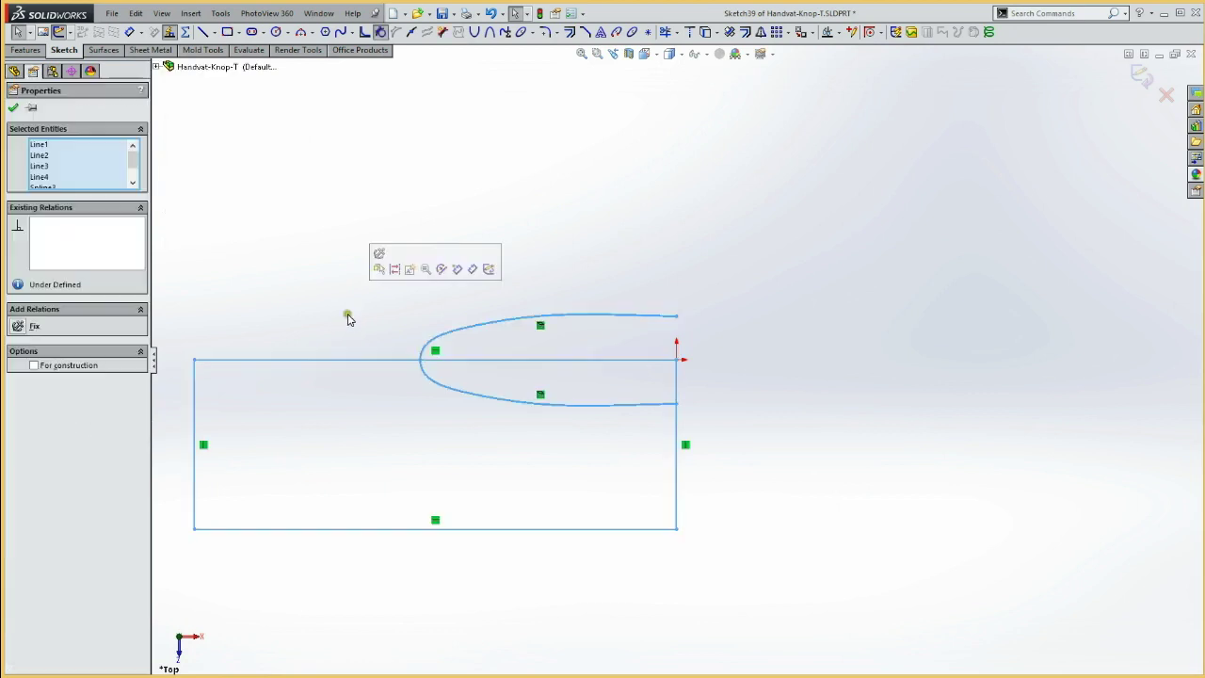
left_click(400, 270)
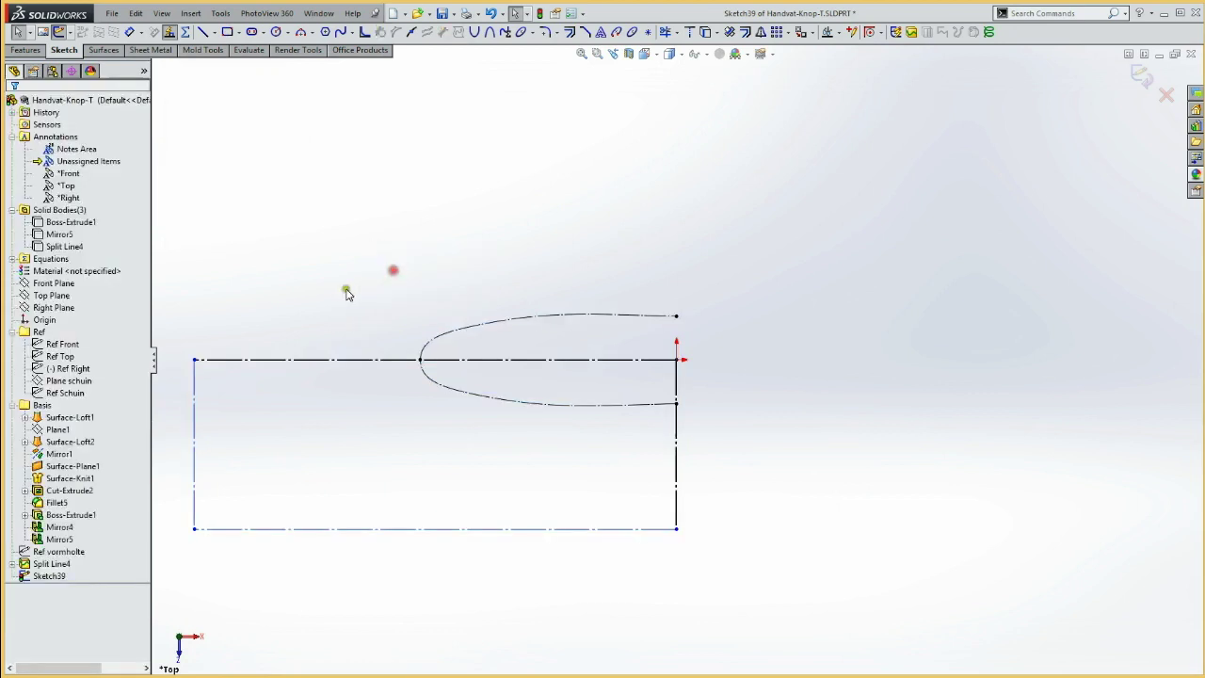
left_click(246, 300)
Step: Dimension the construction rectangle's height to 24 mm
left_click(194, 528)
left_click(278, 361)
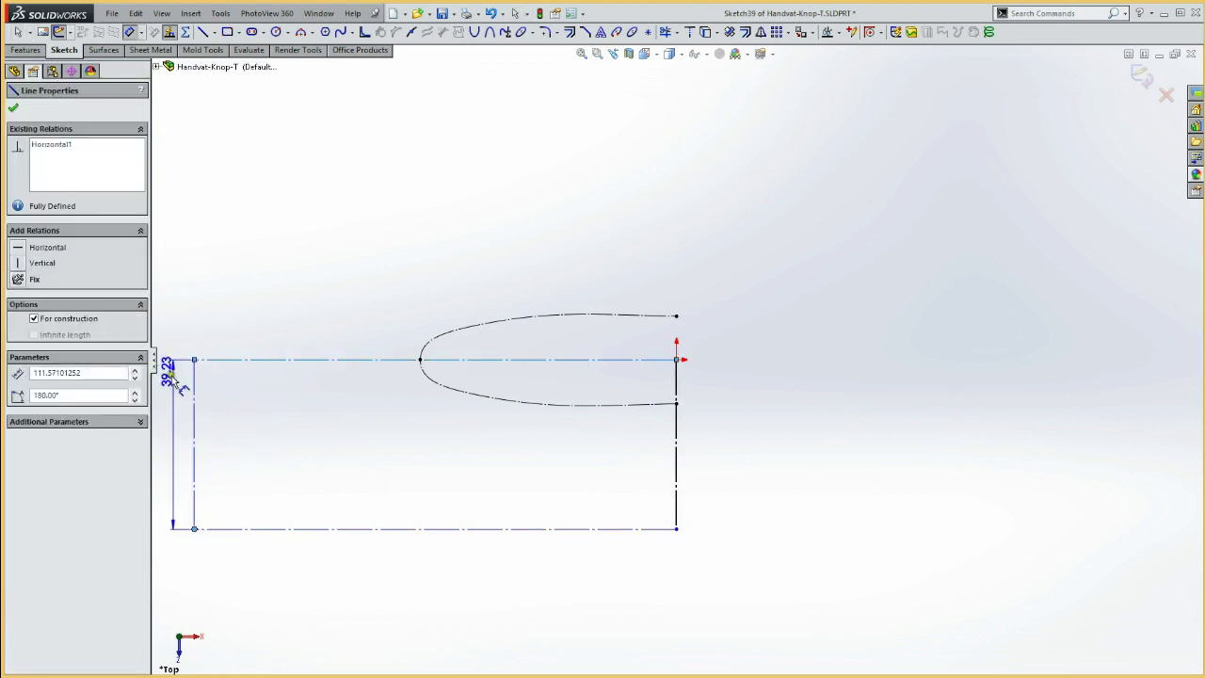
left_click(177, 341)
left_click(226, 349)
key("Escape")
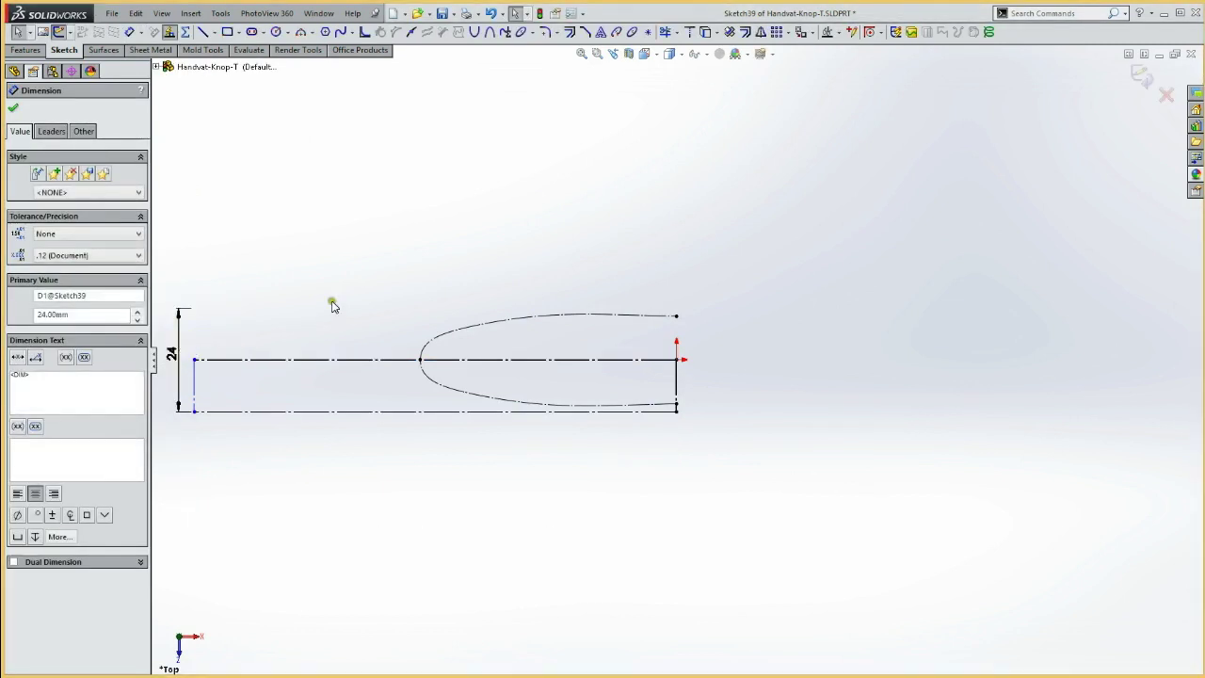
left_click(332, 303)
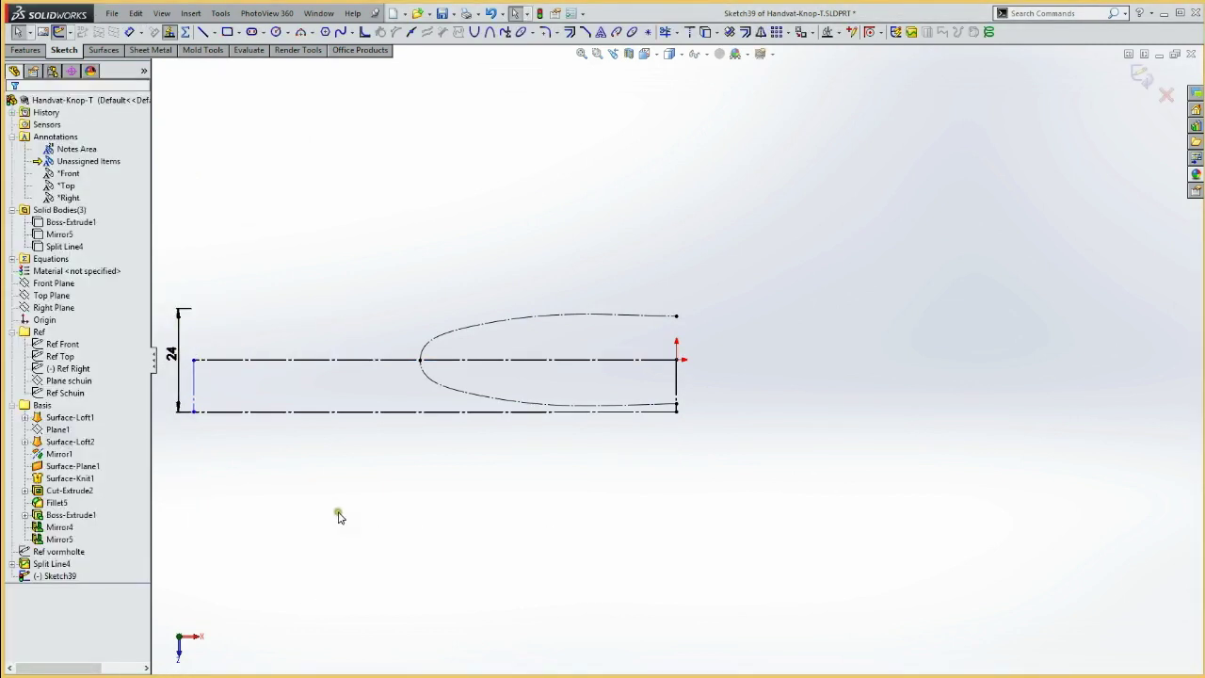
key("ctrl+7")
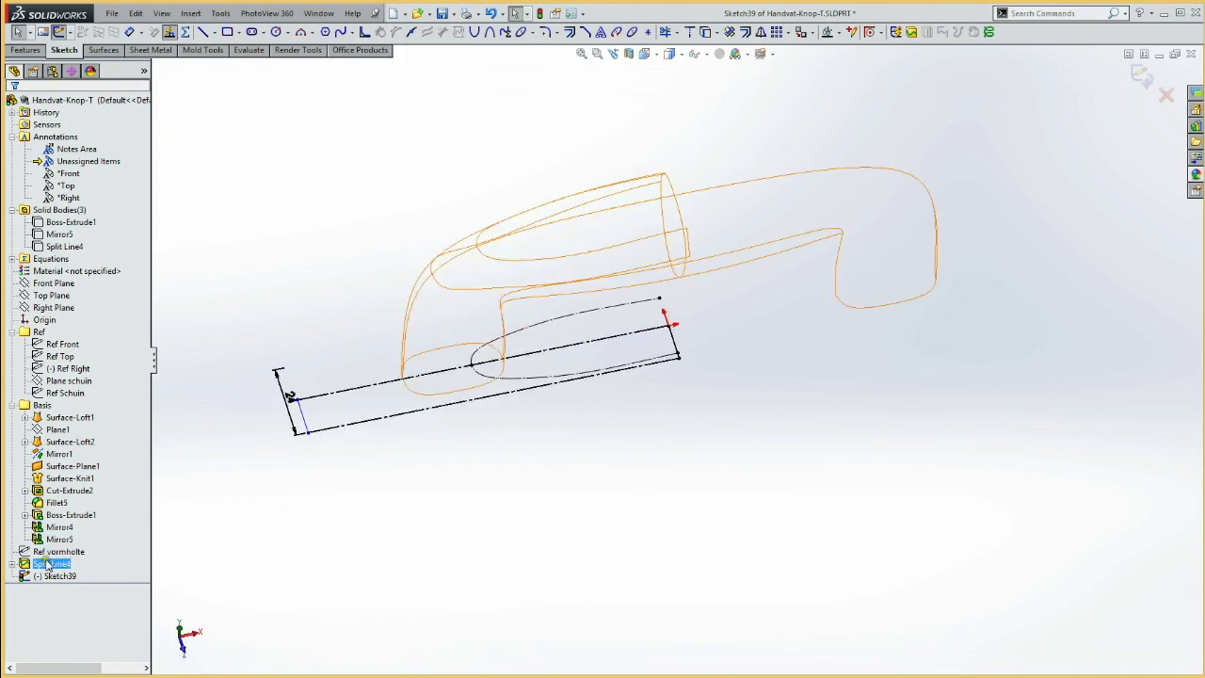
Step: Make the rectangle's upper-left corner coincident with a Ref vormholte point
left_click(52, 552)
left_click(249, 277)
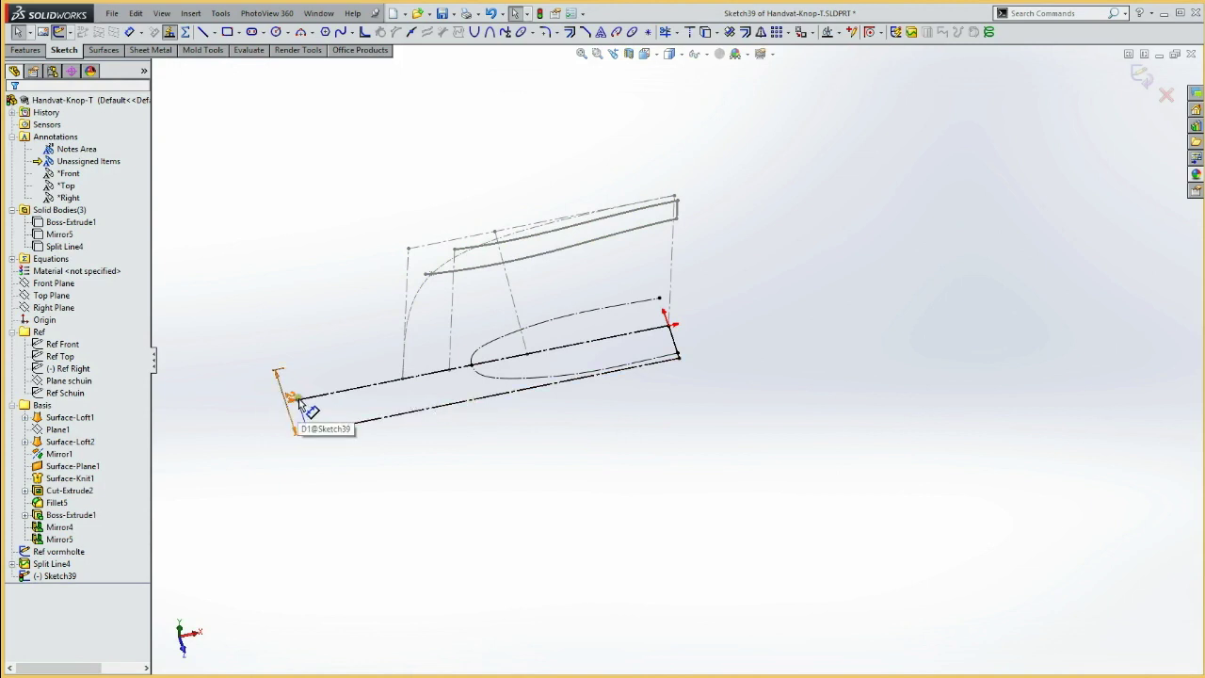
left_click(236, 414)
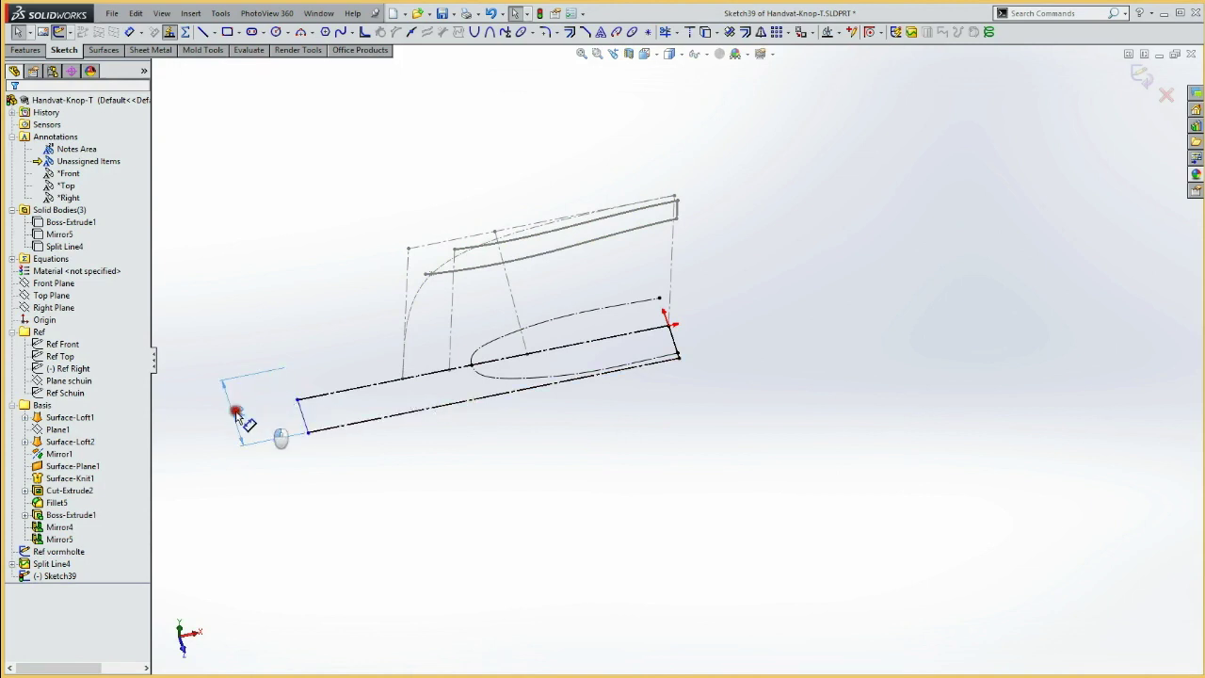
left_click(297, 399)
left_click(449, 369, "ctrl")
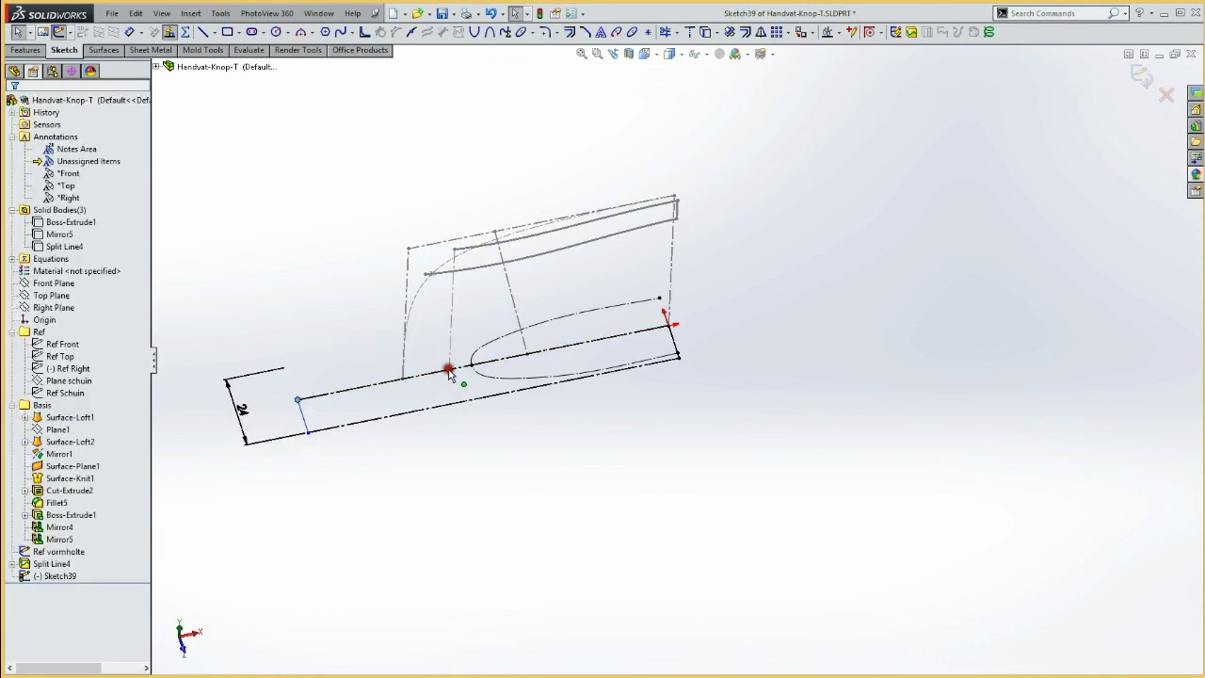
left_click(515, 312)
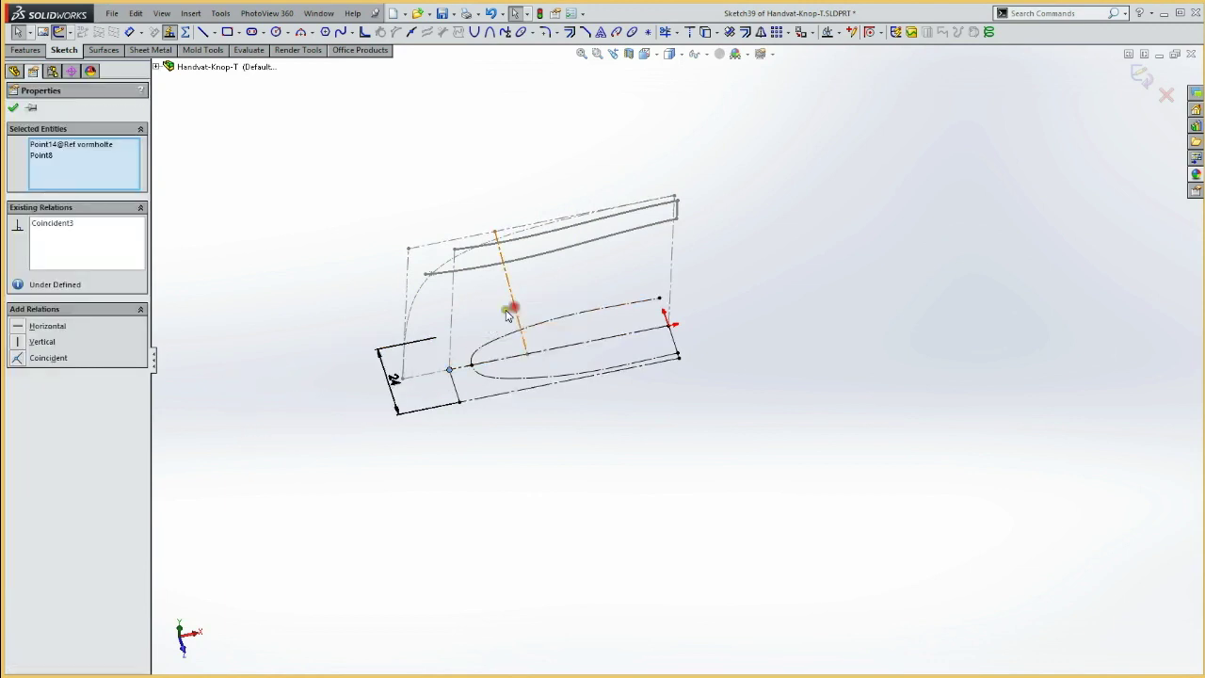
left_click(310, 261)
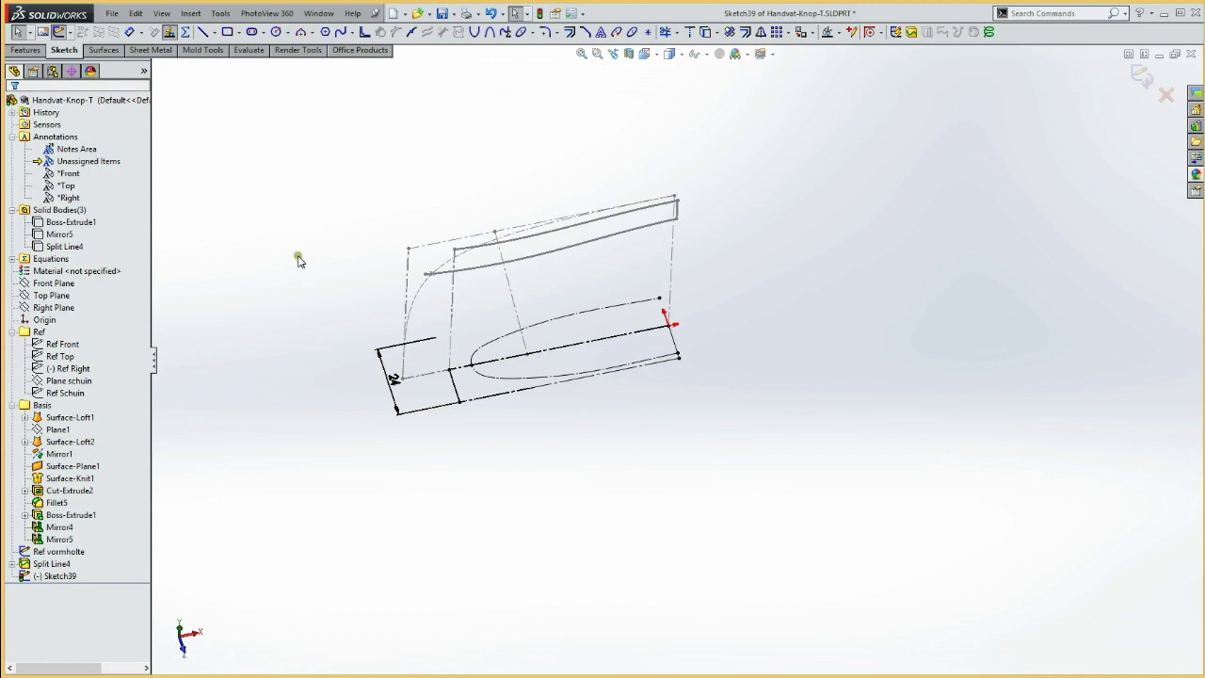
Step: Hide the Ref vormholte sketch and view the sketch from the top
left_click(58, 552)
left_click(94, 532)
right_click_drag(236, 524, 320, 363)
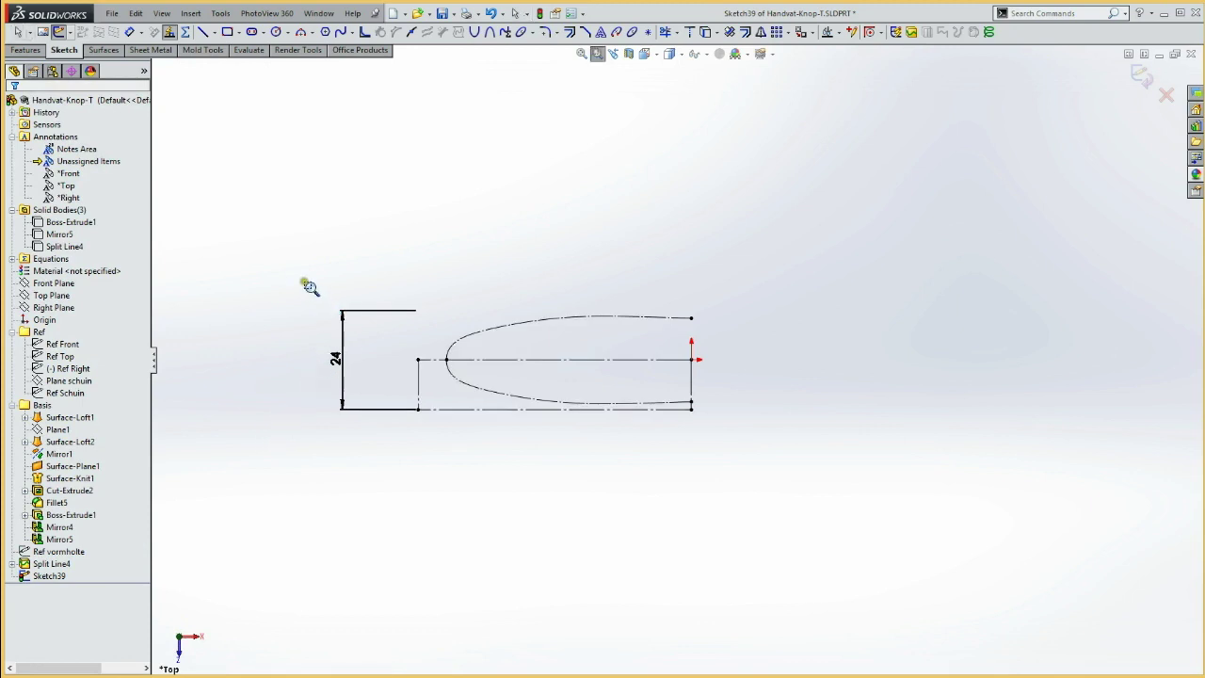
Step: Draw a spline from the rectangle's upper-left corner to the curve's lower-right end
left_click_drag(305, 281, 736, 446)
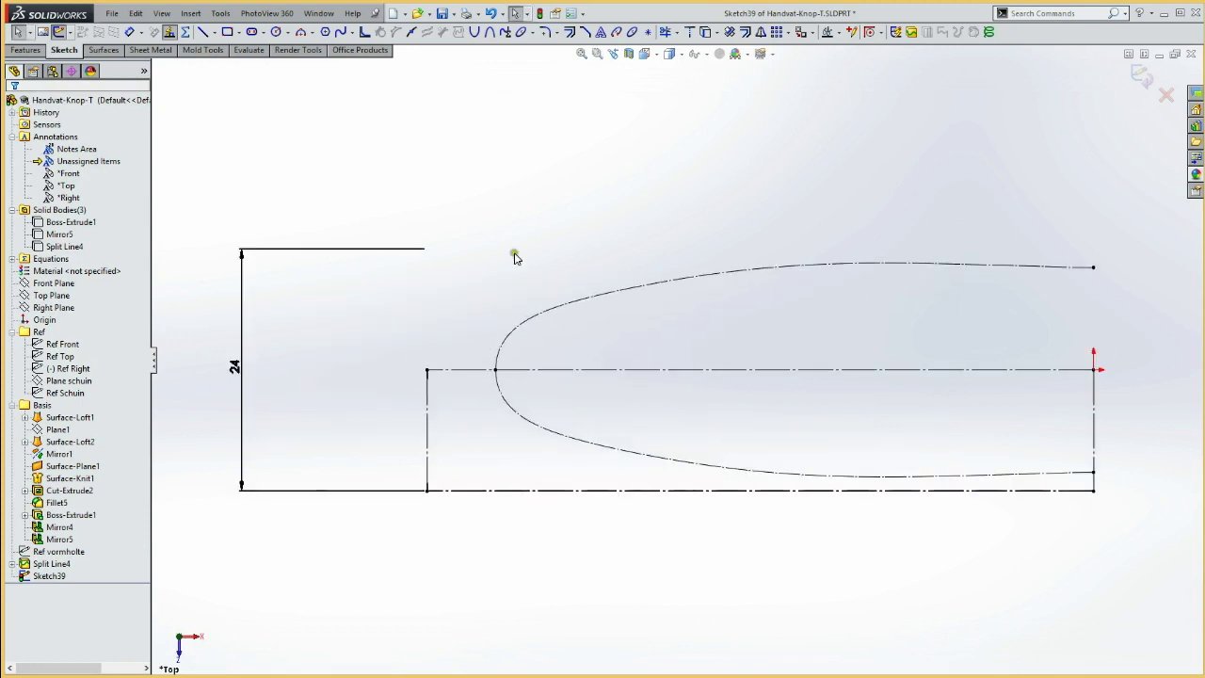
right_click_drag(525, 170, 560, 193)
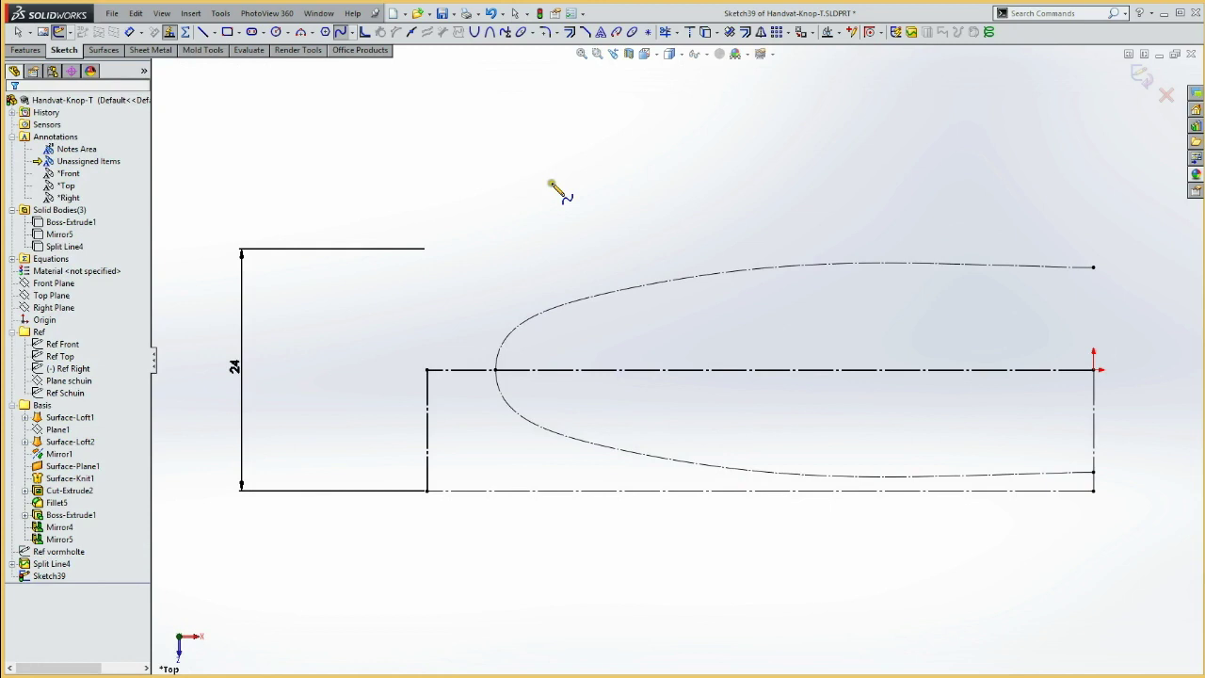
left_click(427, 370)
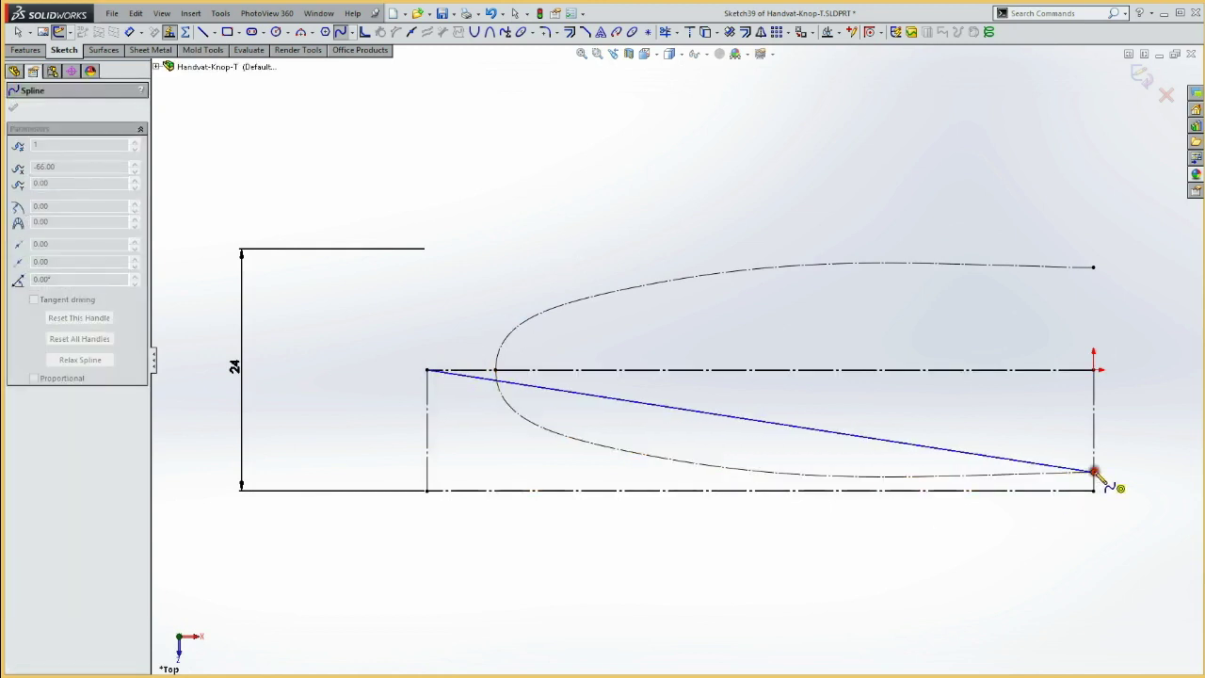
double_click(1092, 472)
Step: Add a construction centerline at the spline's right end, tangent to the lower curve
right_click(1047, 431)
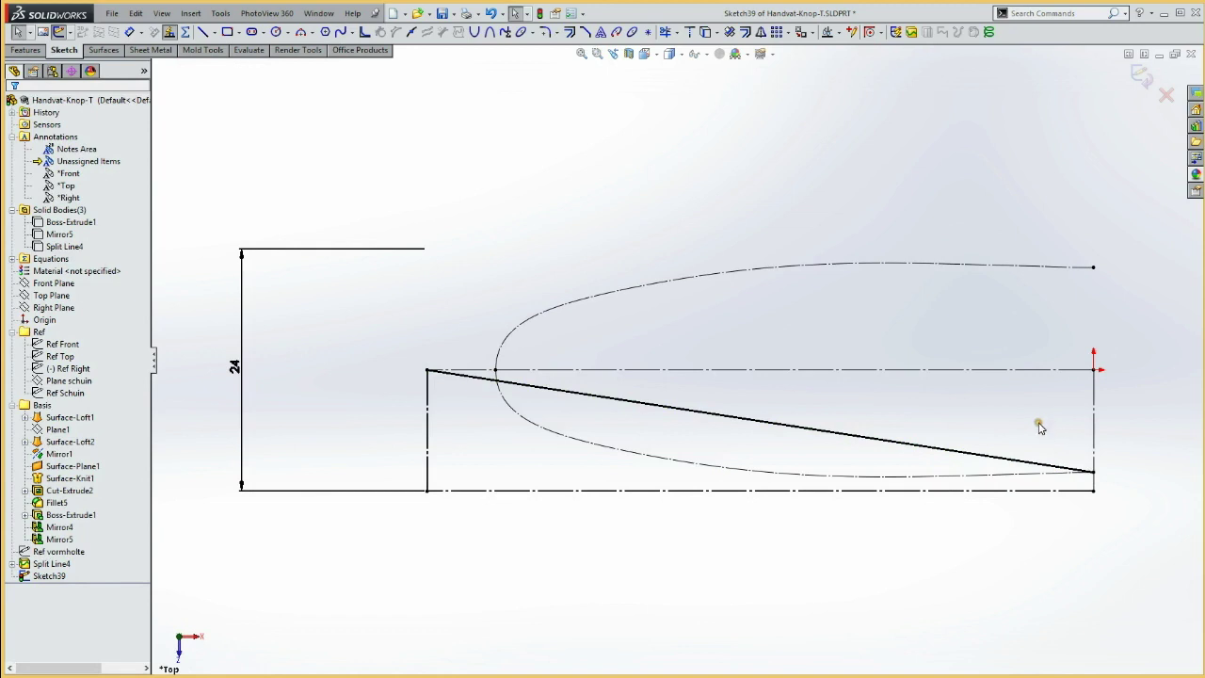
right_click_drag(1040, 428, 1057, 422)
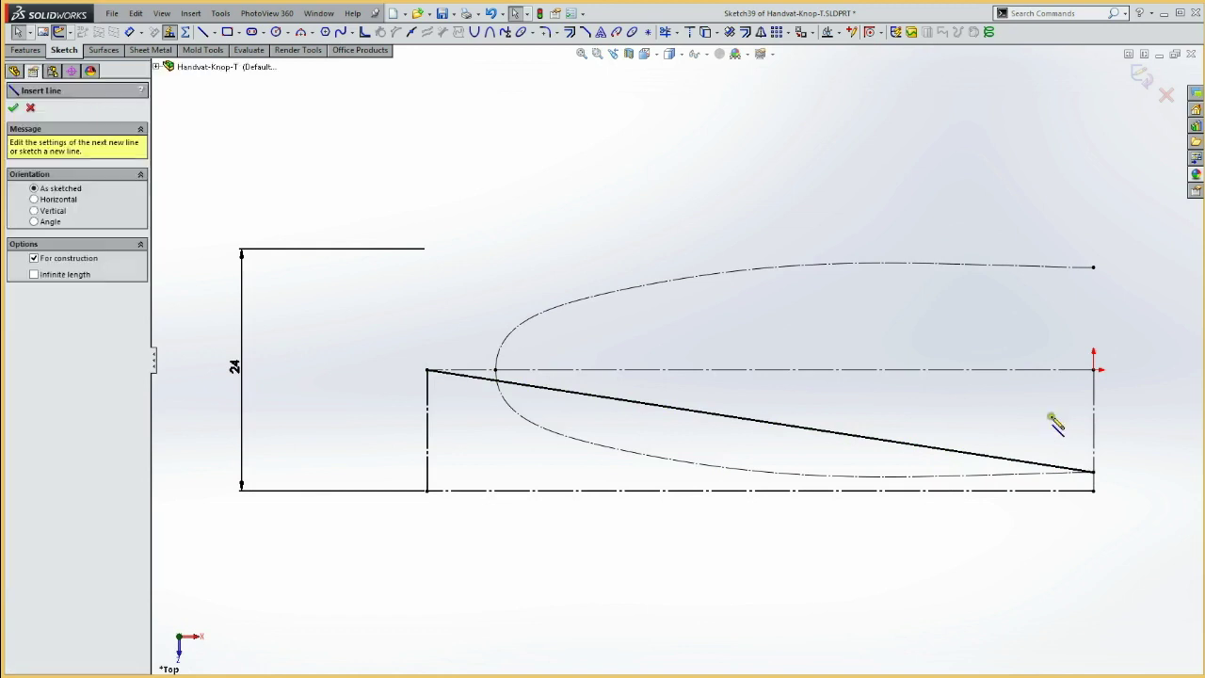
left_click(1093, 472)
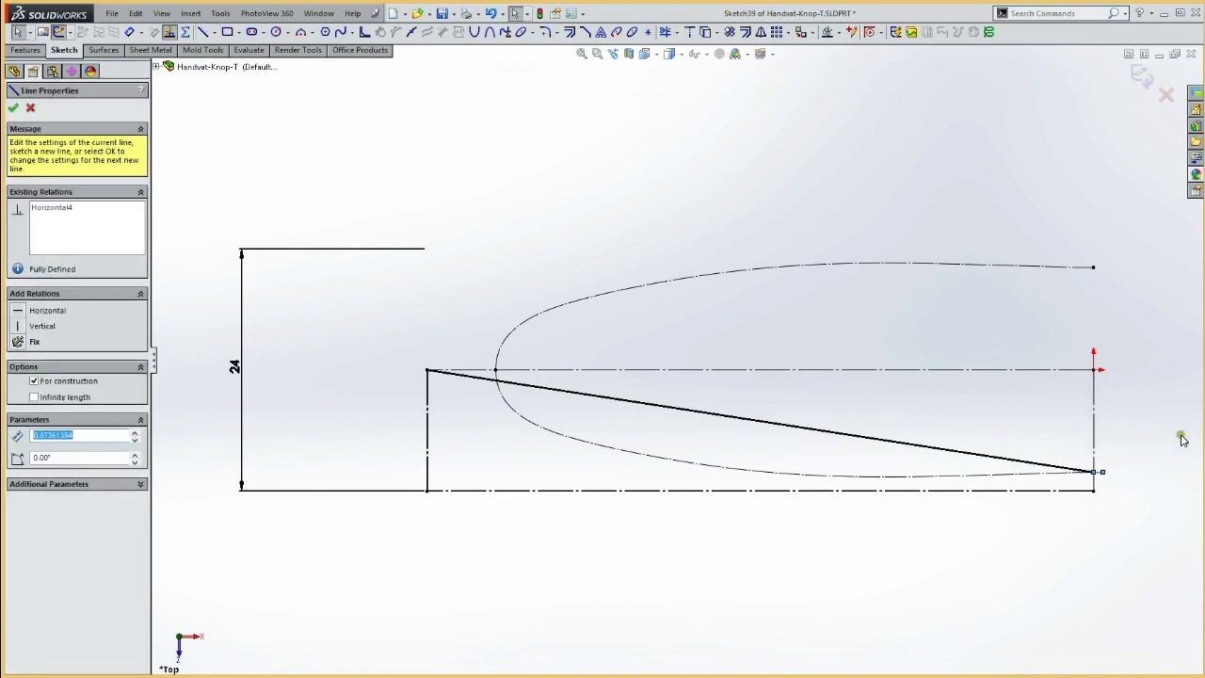
right_click_drag(1156, 460, 1108, 482)
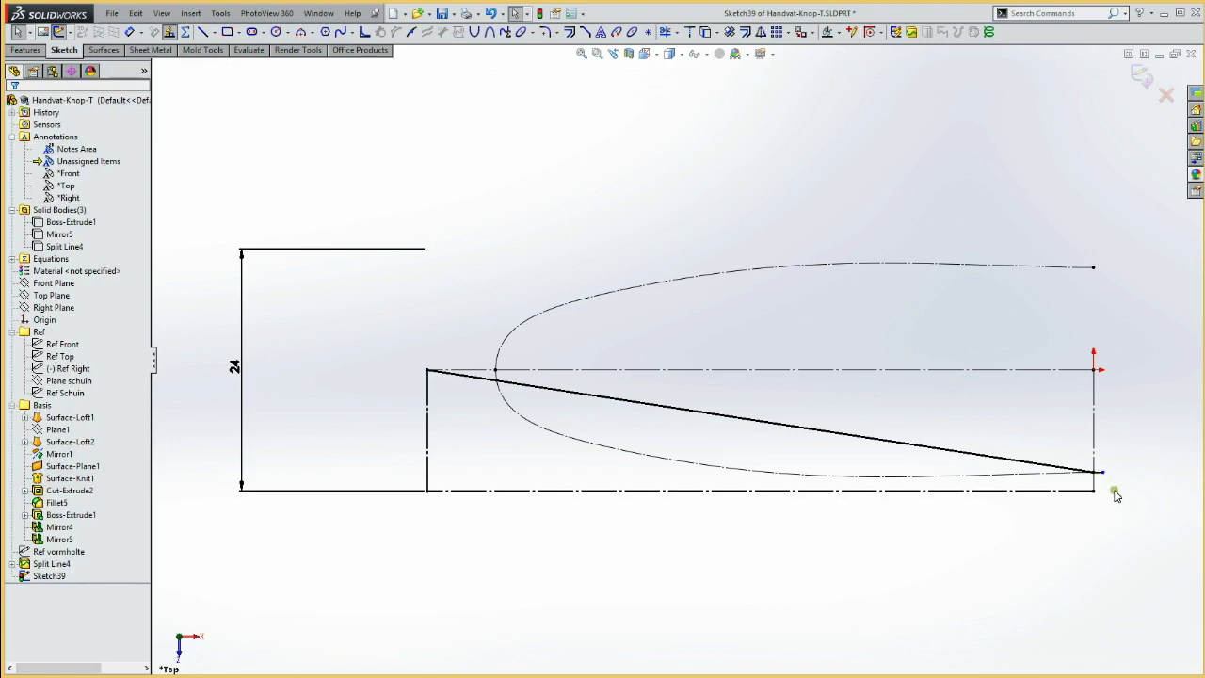
key("Return")
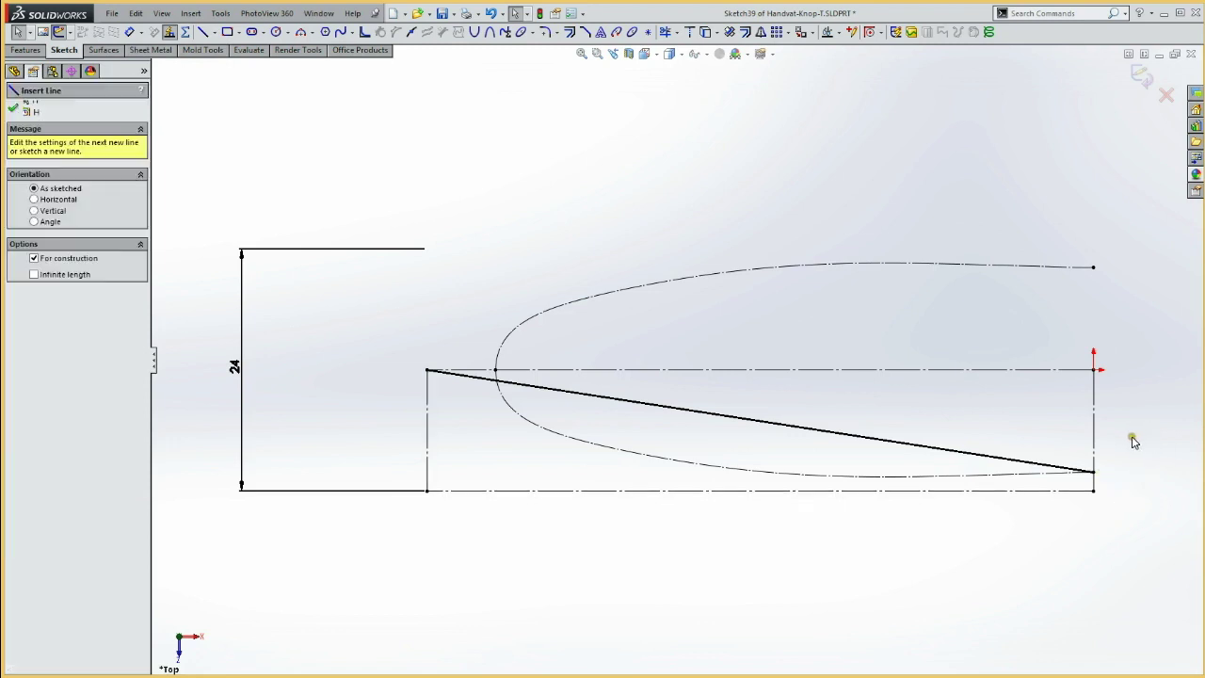
left_click(1093, 472)
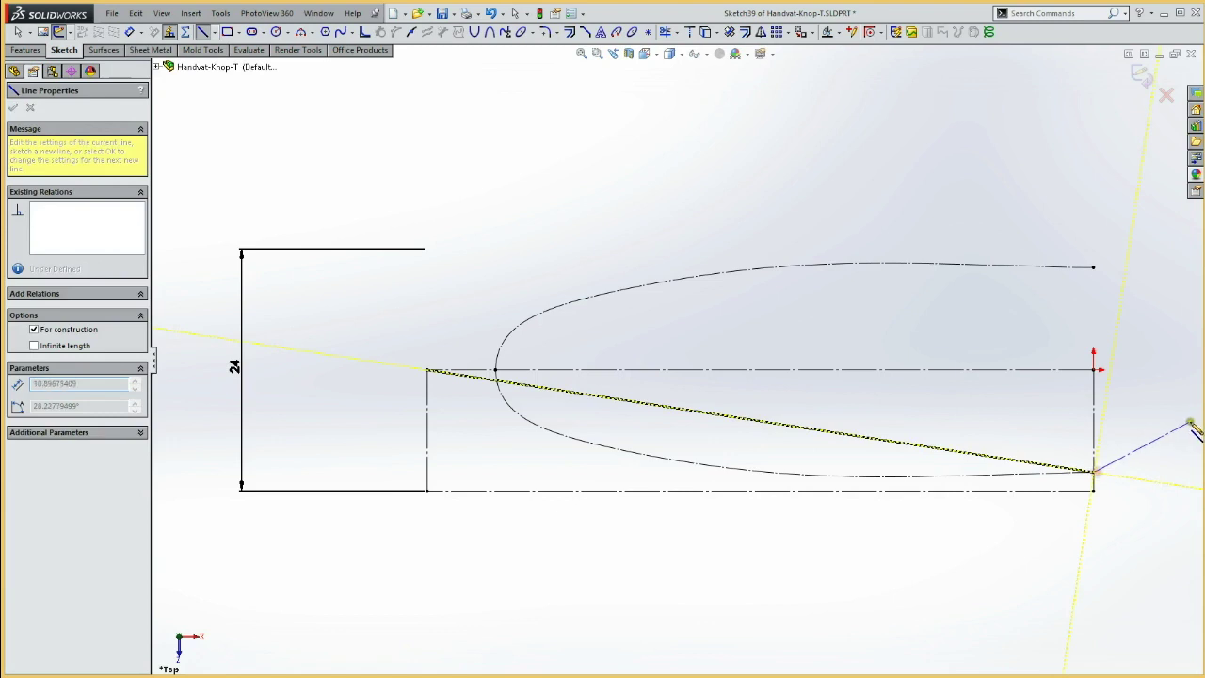
left_click(1189, 424)
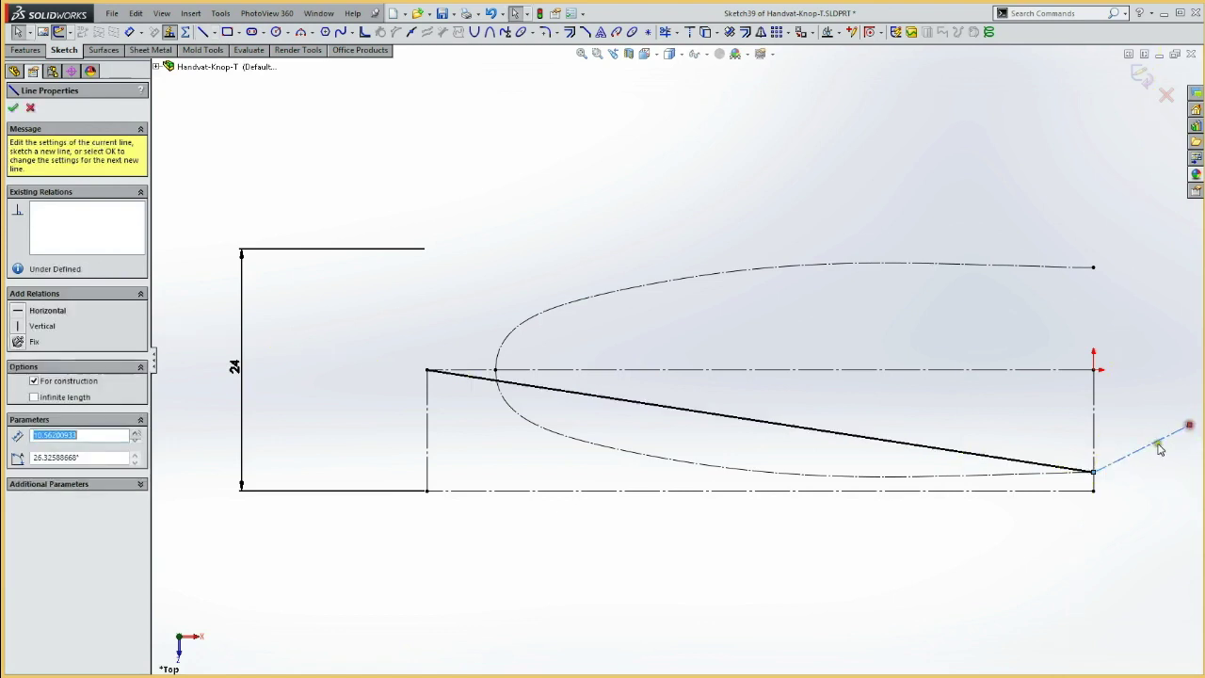
left_click(1044, 477, "ctrl")
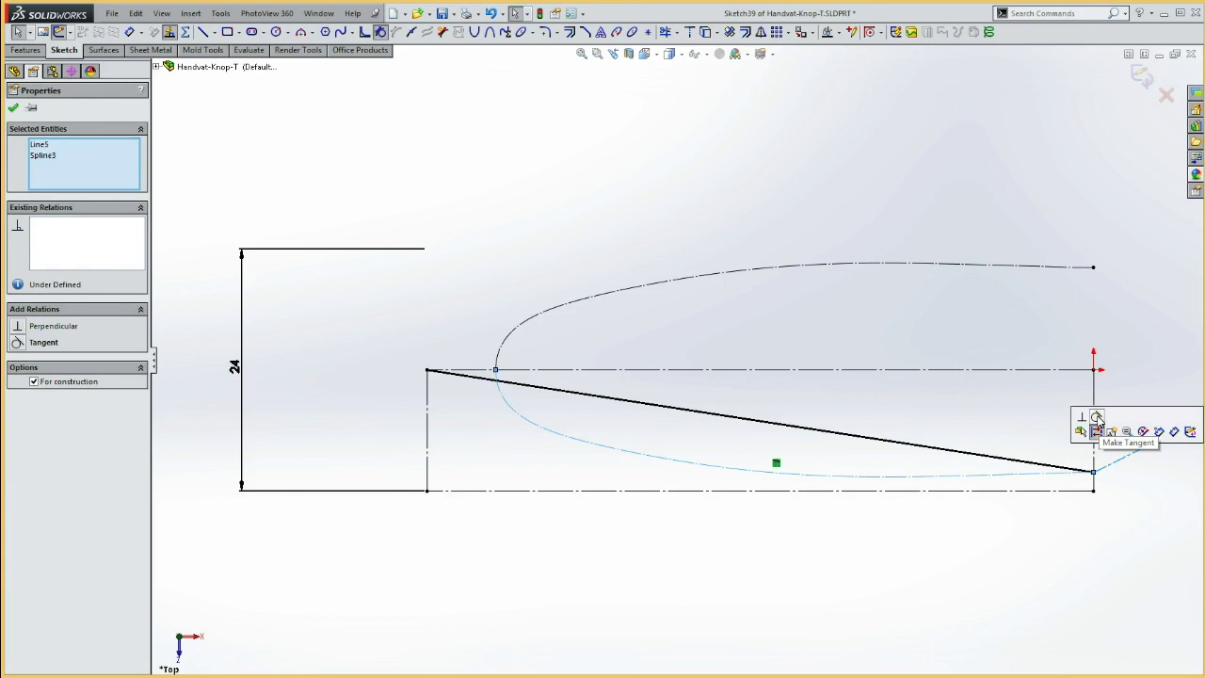
left_click(1097, 419)
left_click(1119, 504)
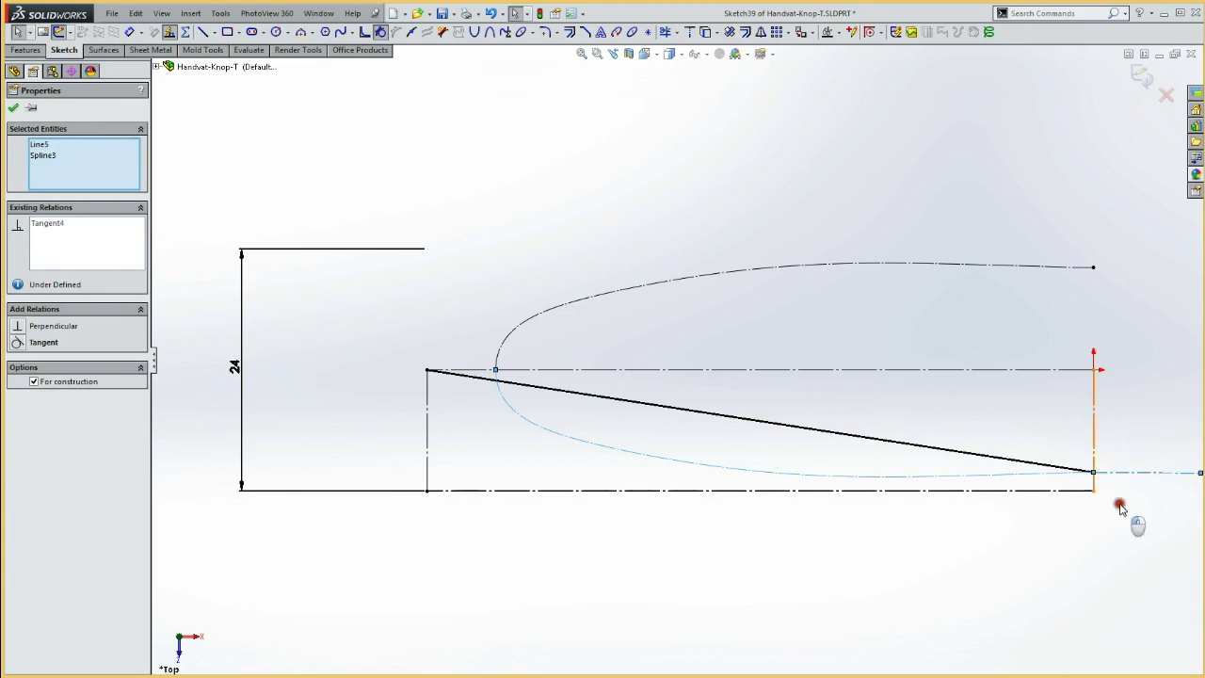
Step: Make the spline tangent to the diagonal line and the vertical line, reshaping its start
left_click(1007, 458)
left_click(1134, 473, "ctrl")
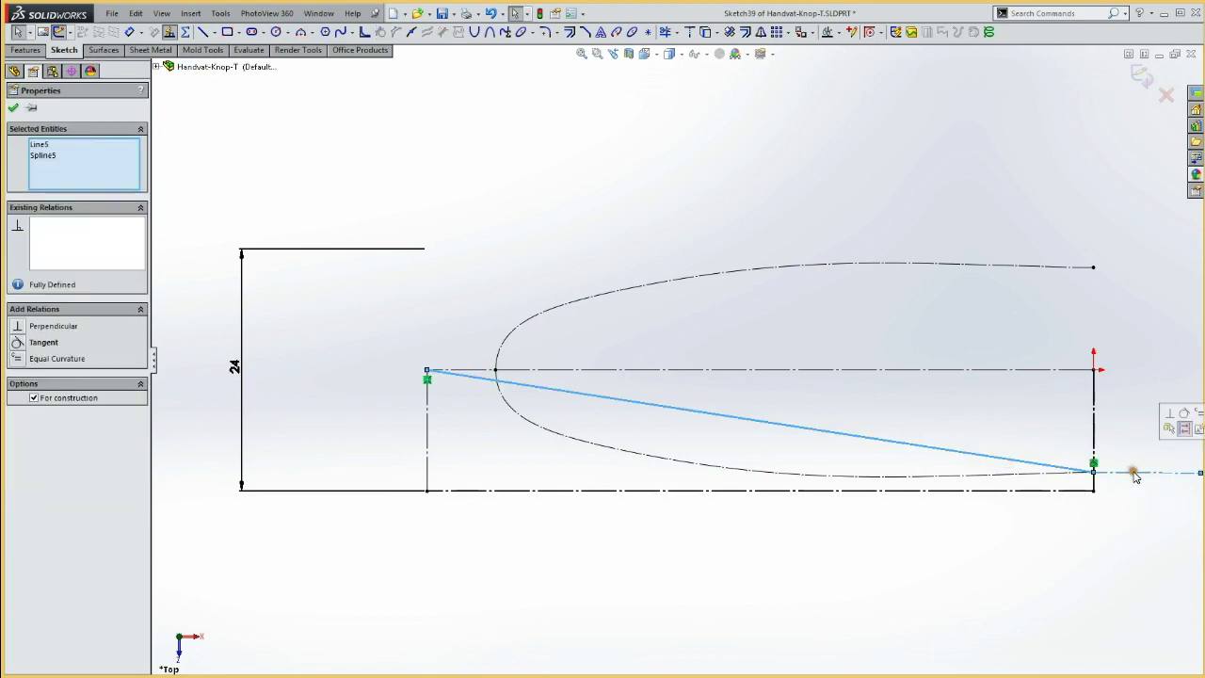
left_click(1185, 415)
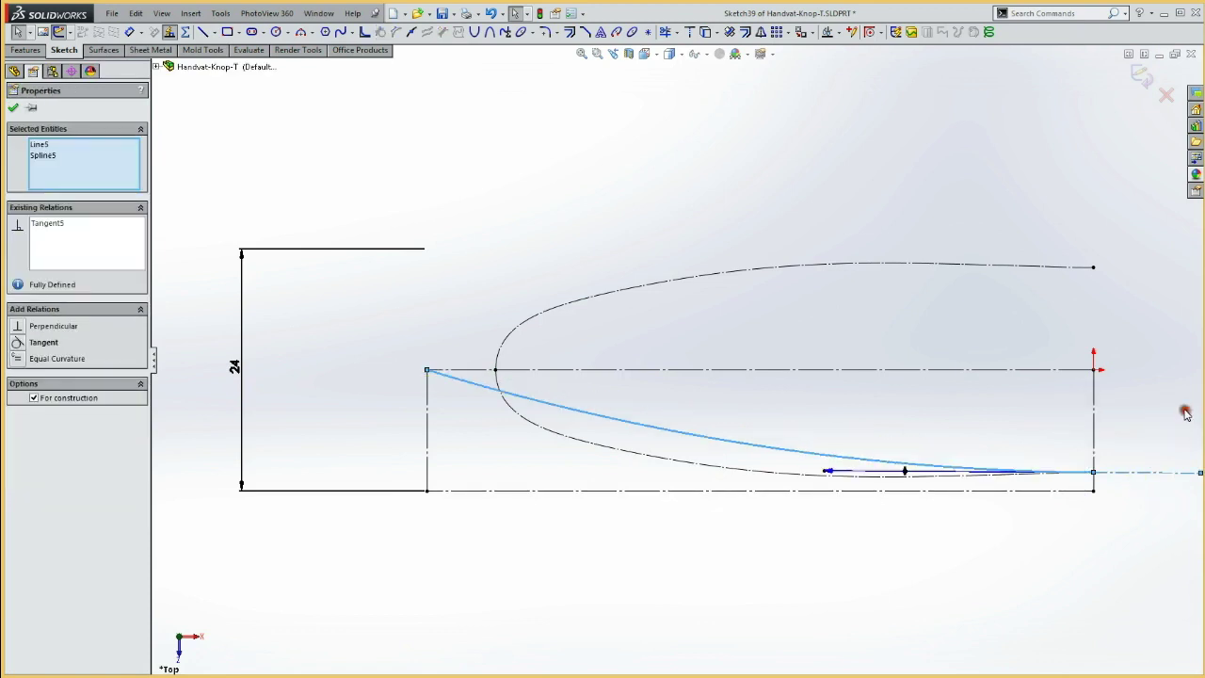
left_click(1023, 442)
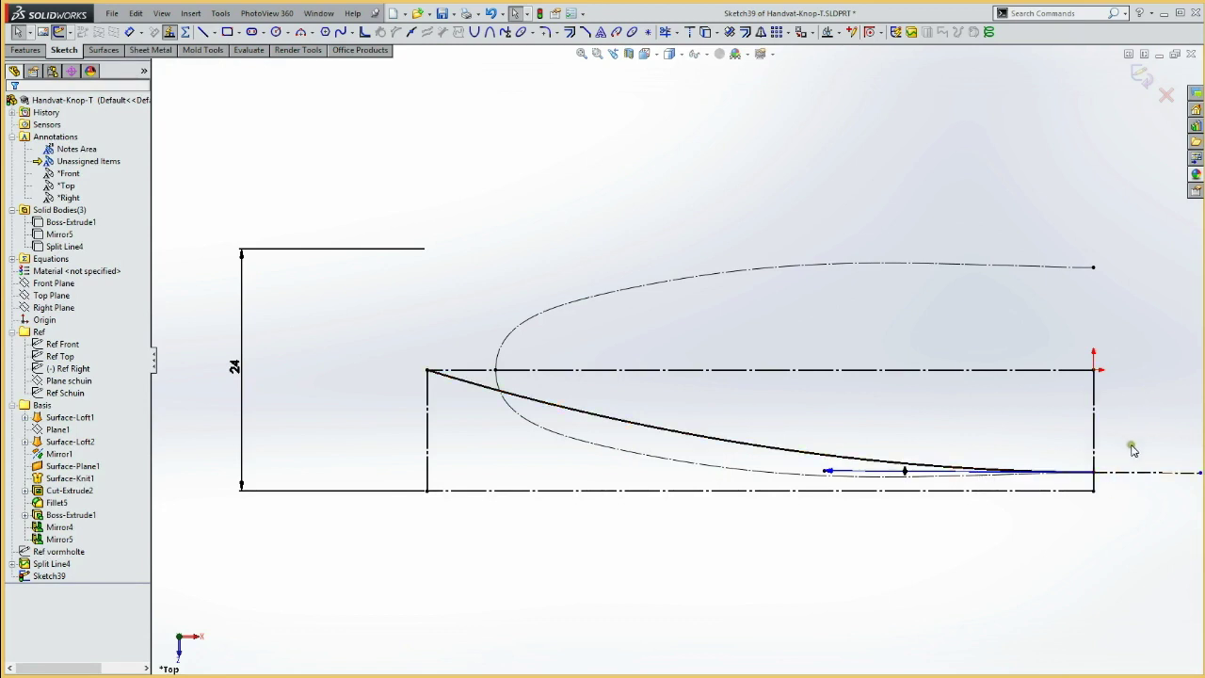
left_click(577, 408)
left_click_drag(606, 425, 474, 475)
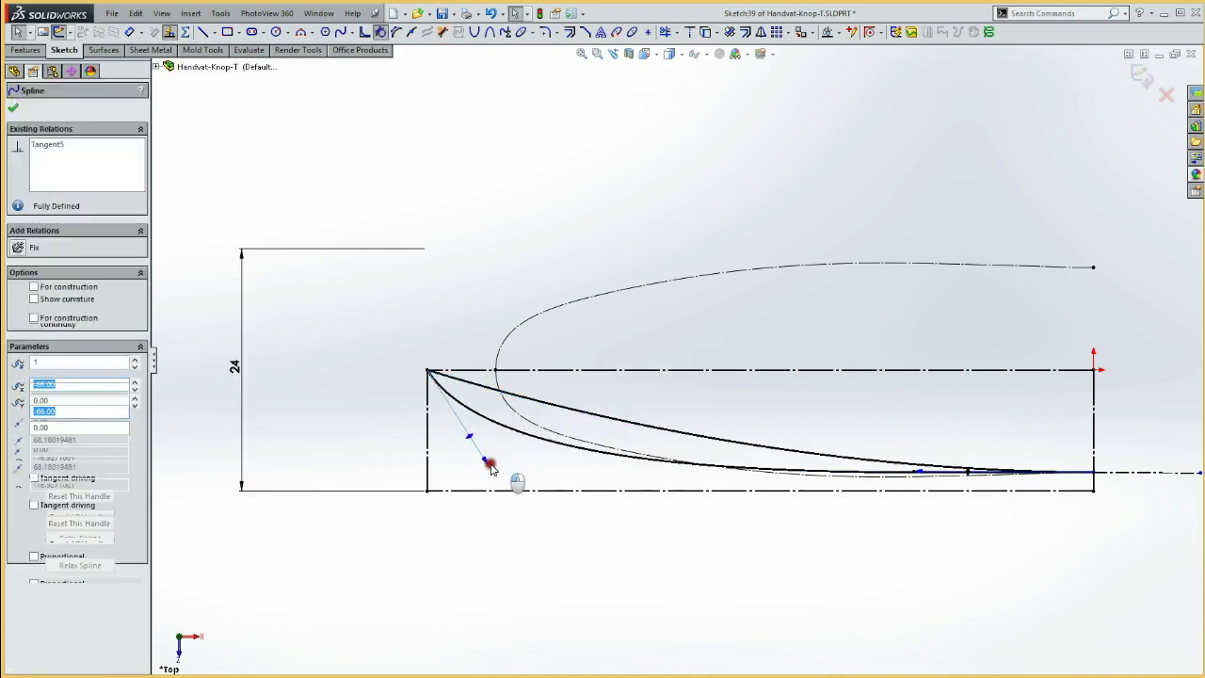
left_click(513, 438)
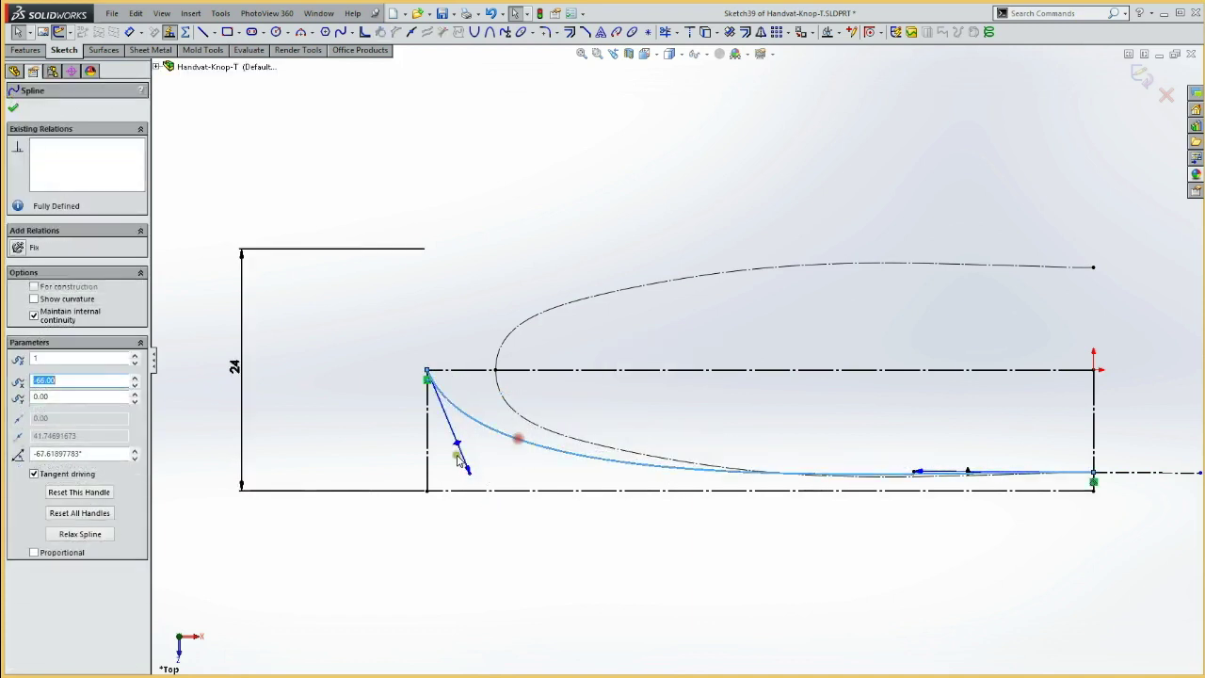
left_click(427, 461, "ctrl")
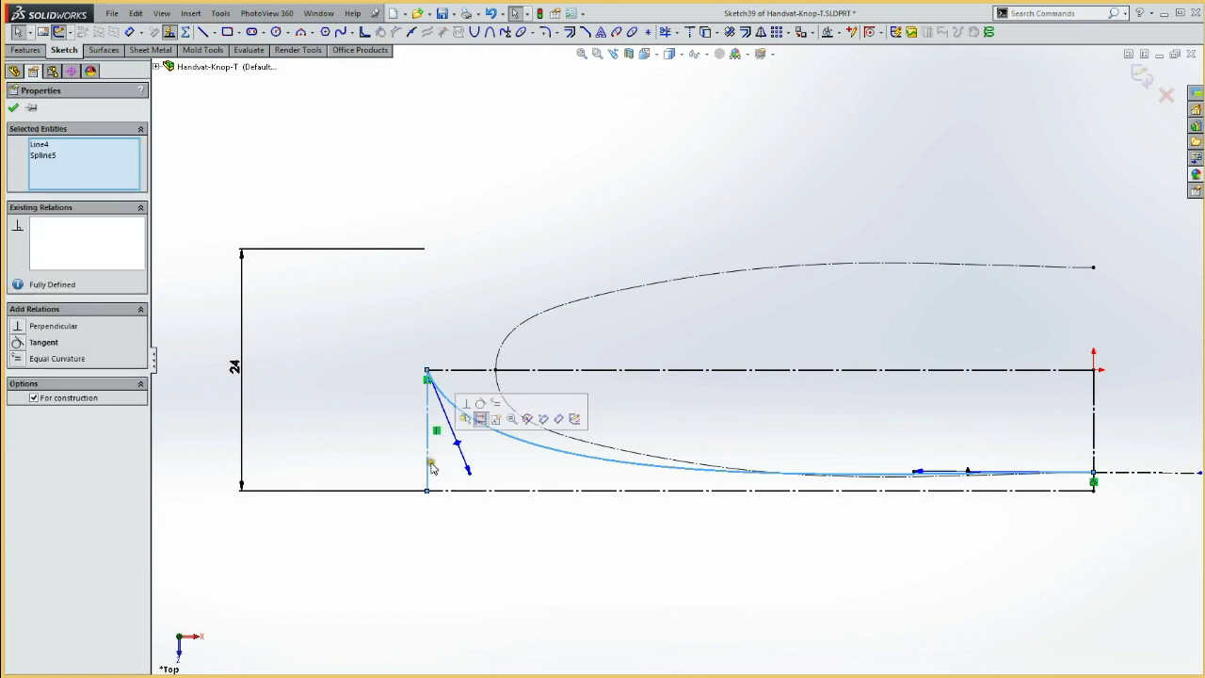
left_click(483, 403)
left_click(459, 288)
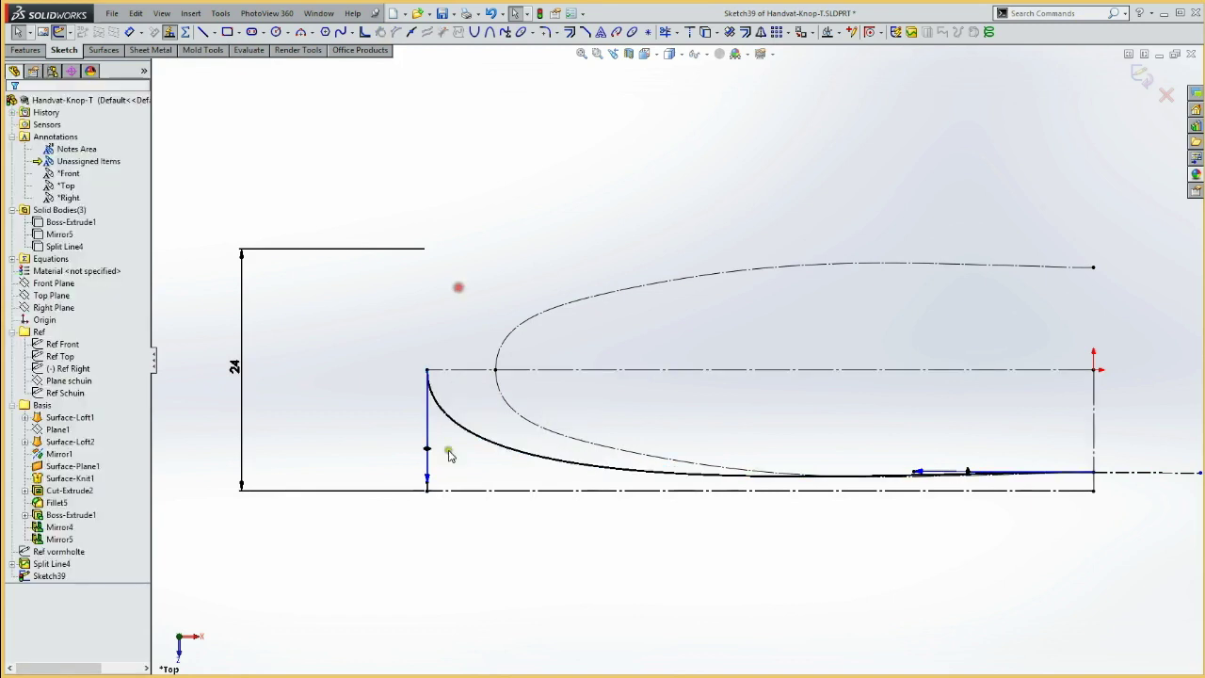
left_click_drag(427, 485, 427, 501)
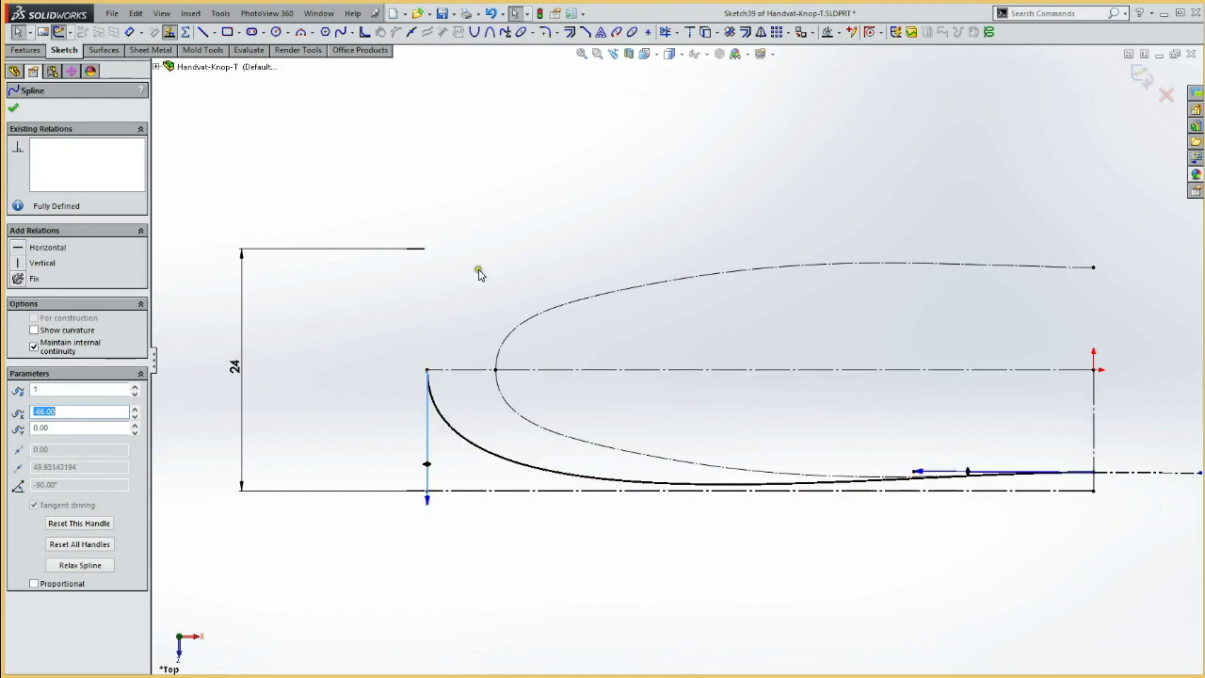
Step: Make the spline tangent to the bottom line
left_click(569, 499)
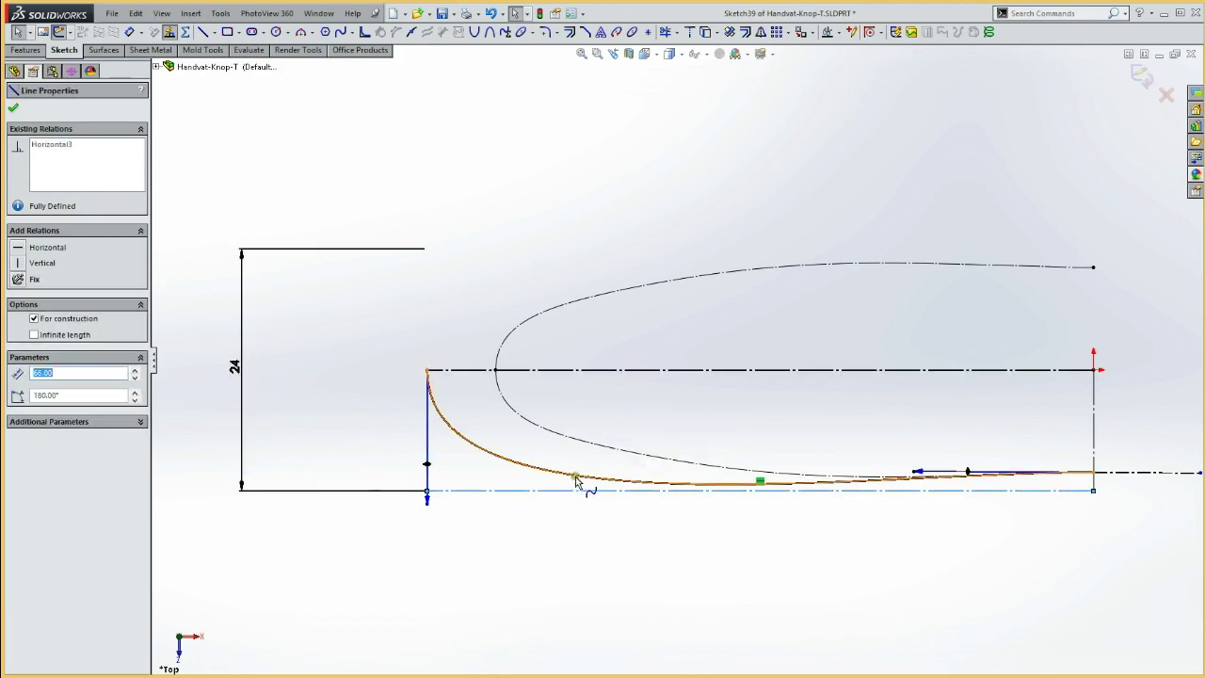
left_click(577, 479, "ctrl")
left_click(623, 421)
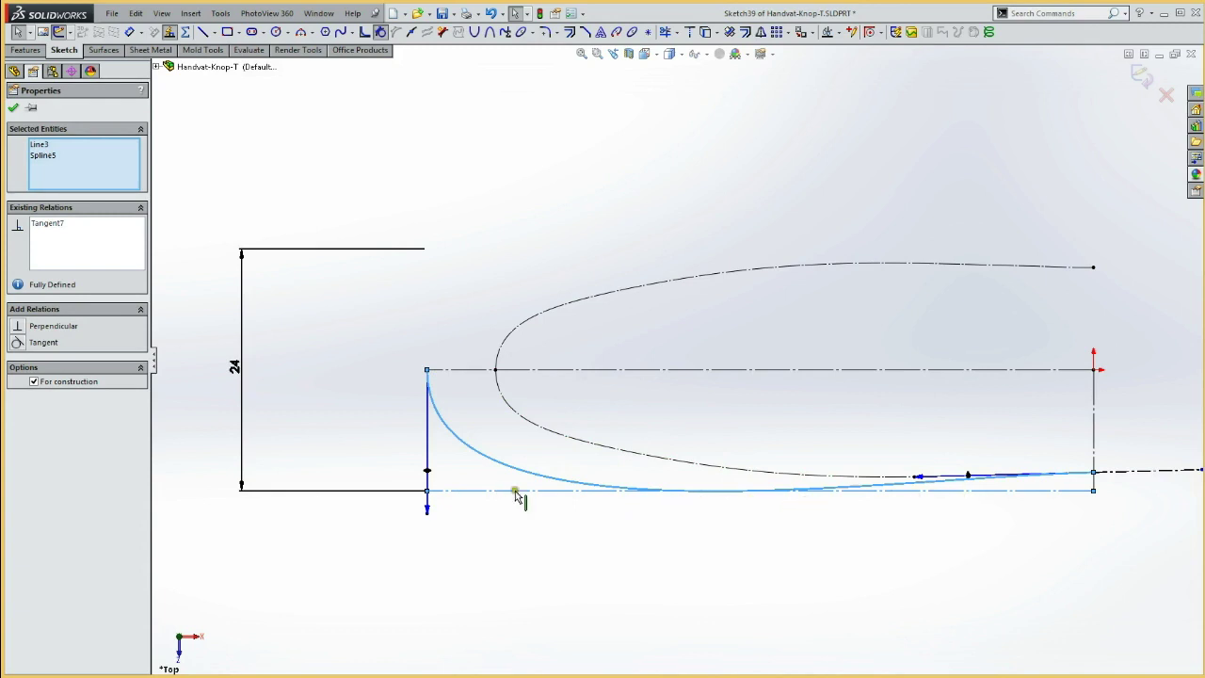
left_click(471, 318)
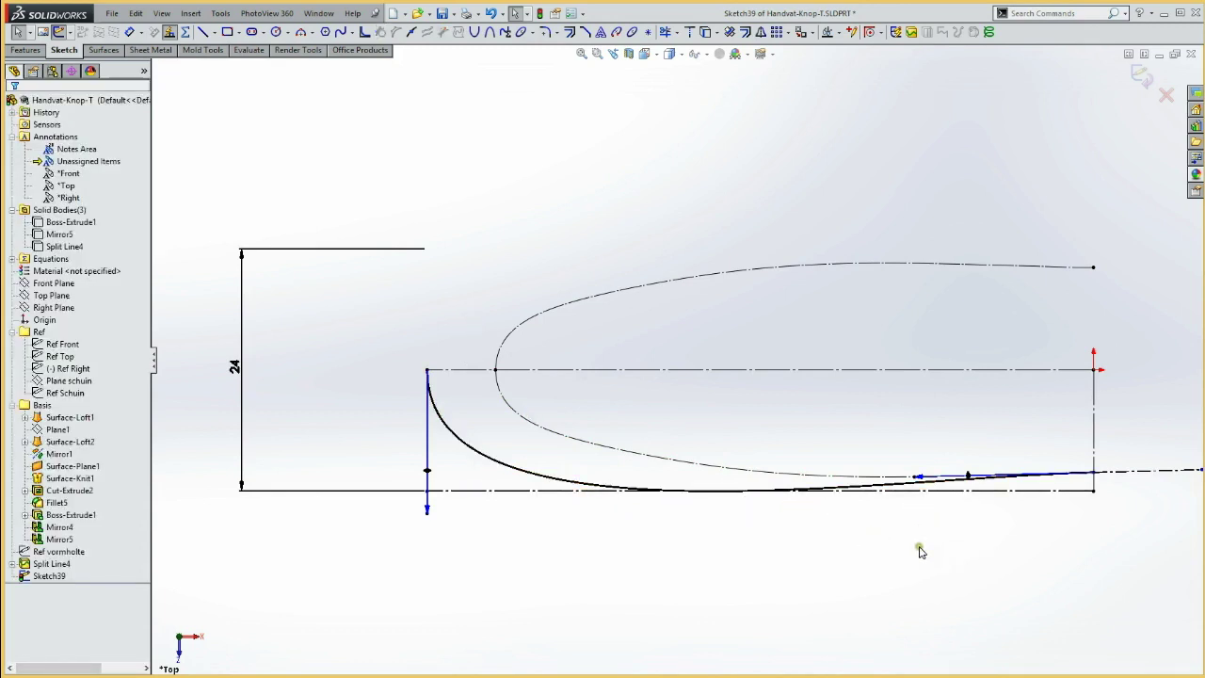
Step: Set the spline's end handle dimension to 85 mm and exit Sketch39
left_click_drag(921, 478, 962, 563)
double_click(959, 554)
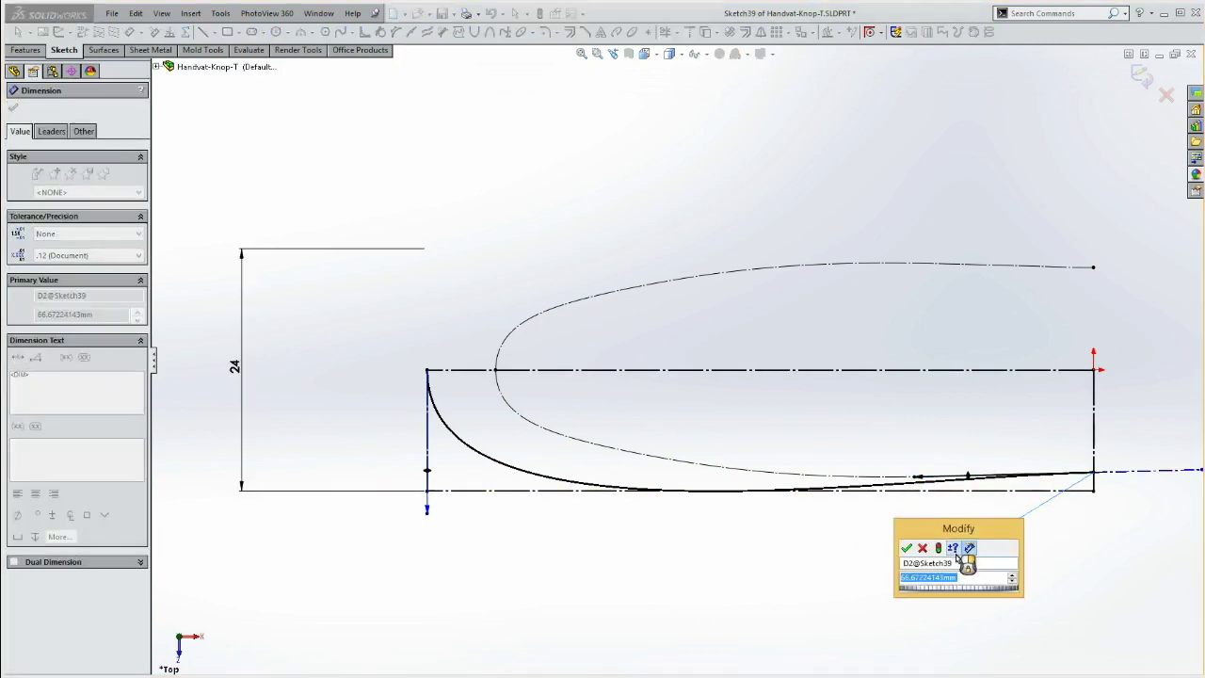
type("85")
key("Return")
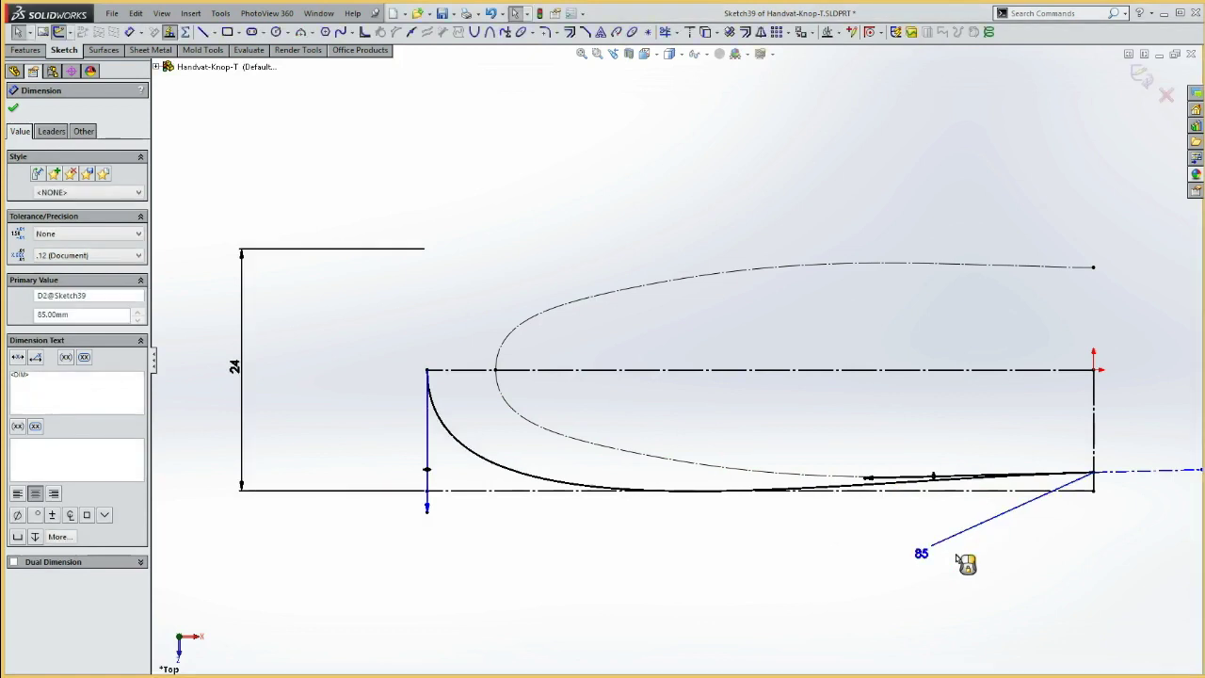
left_click(831, 562)
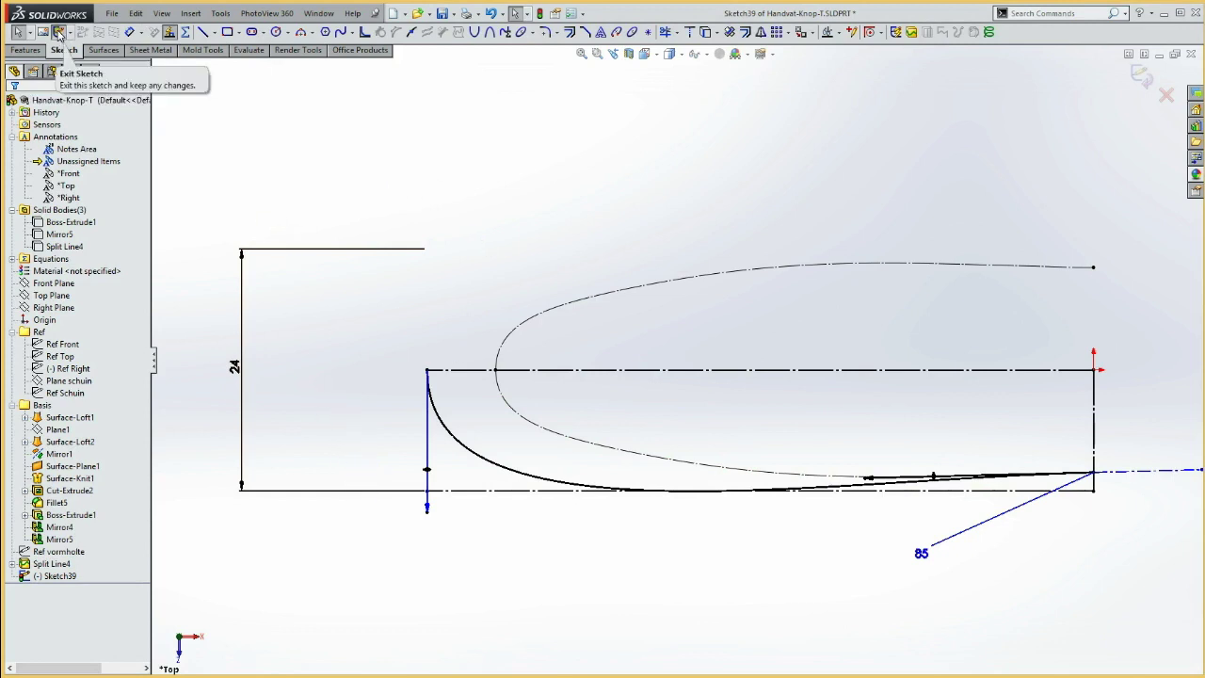
left_click(58, 33)
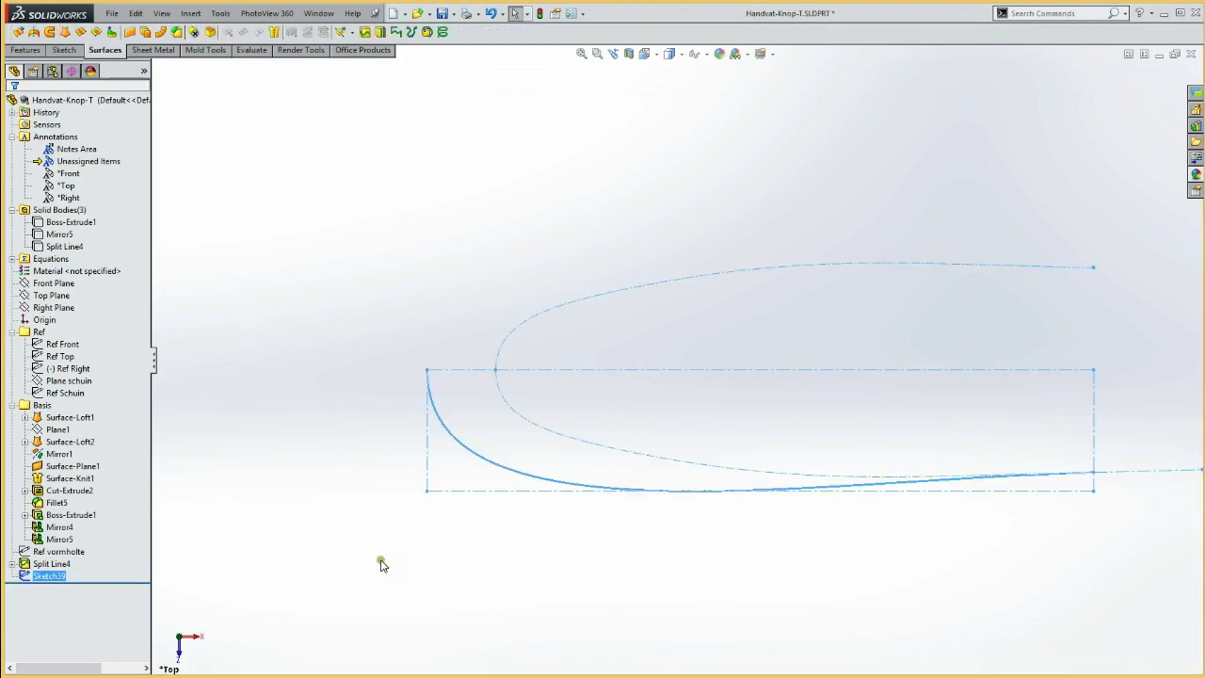
Step: Show Ref vormholte and convert its upper curve into a new Front Plane sketch
key("ctrl+1")
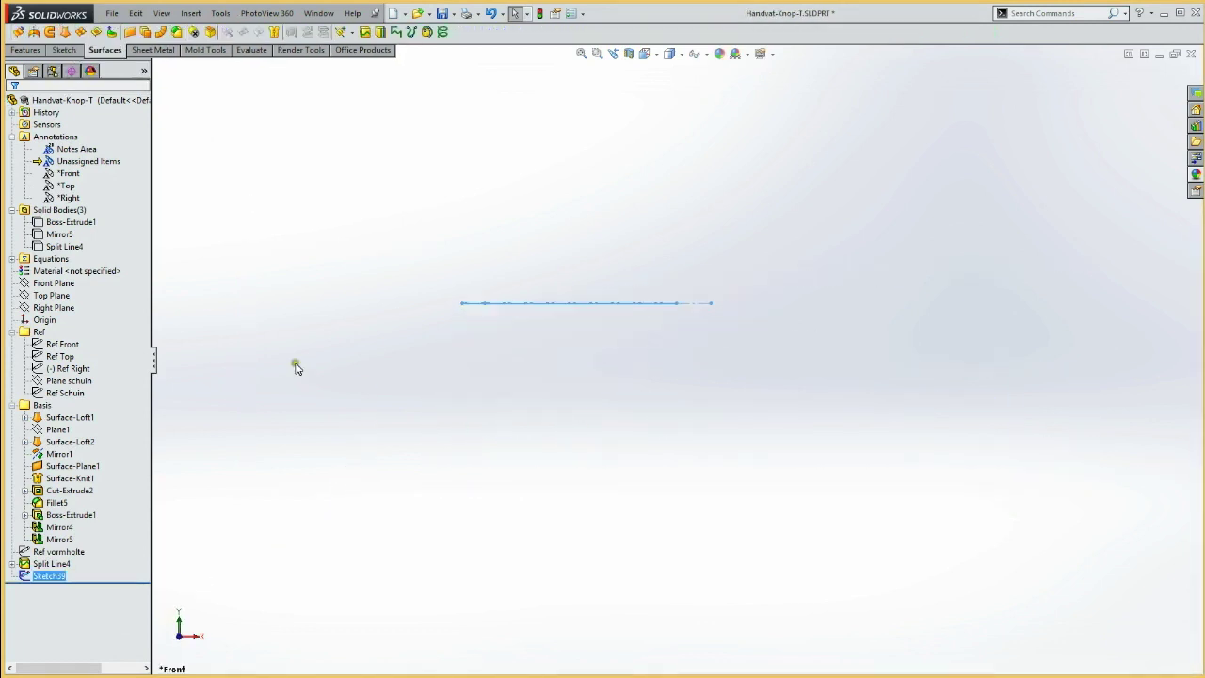
left_click(59, 552)
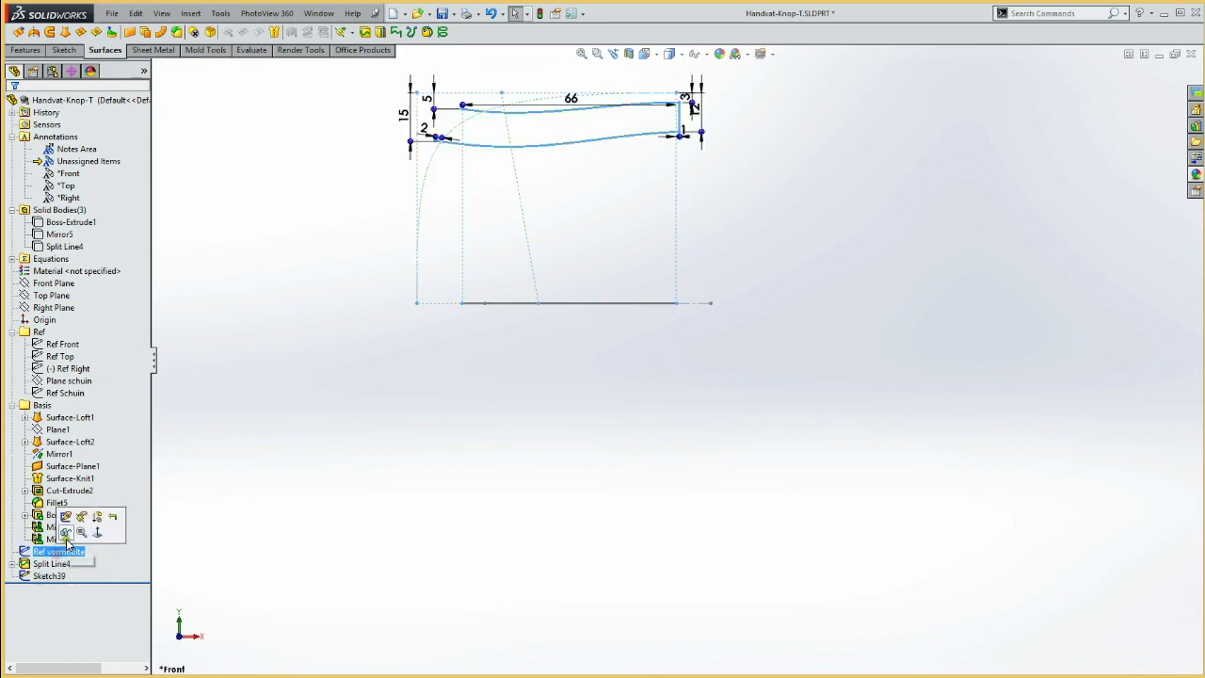
left_click(66, 534)
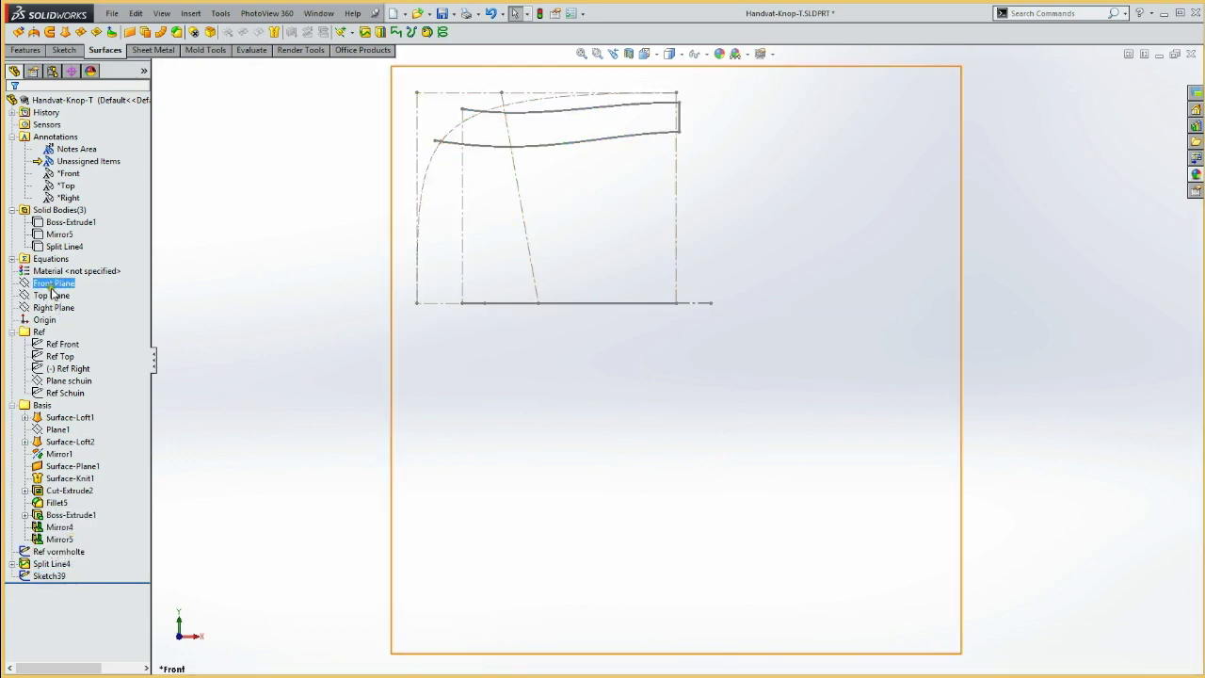
left_click(76, 261)
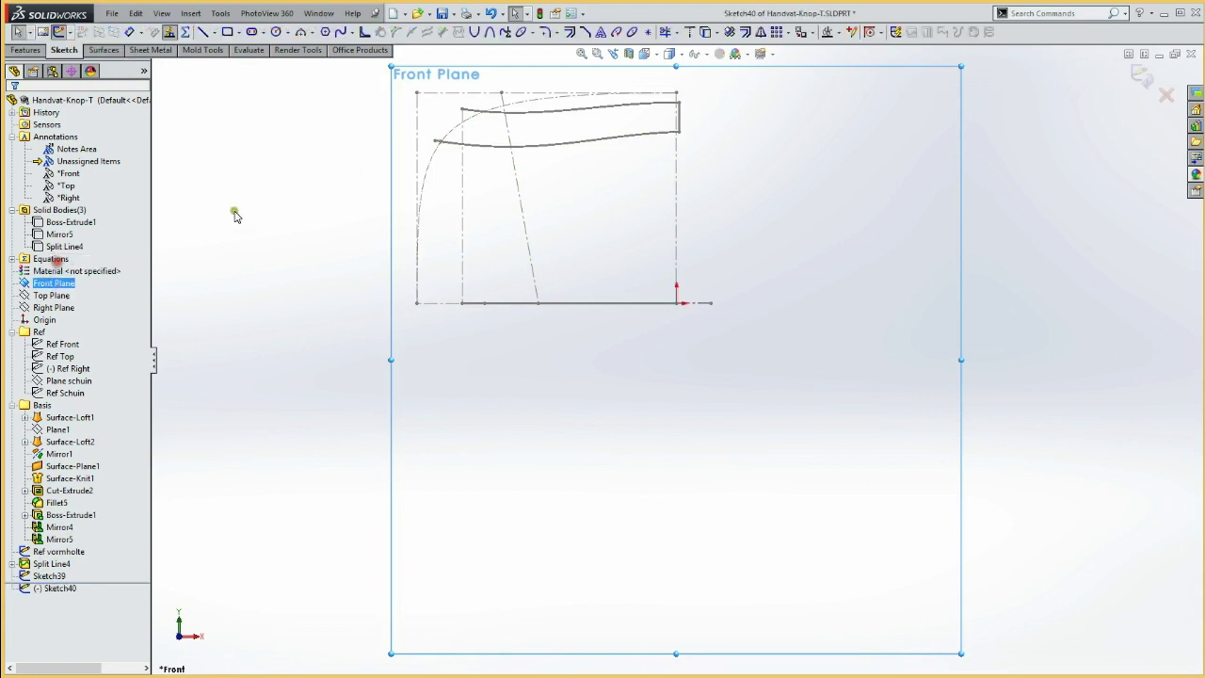
left_click(362, 170)
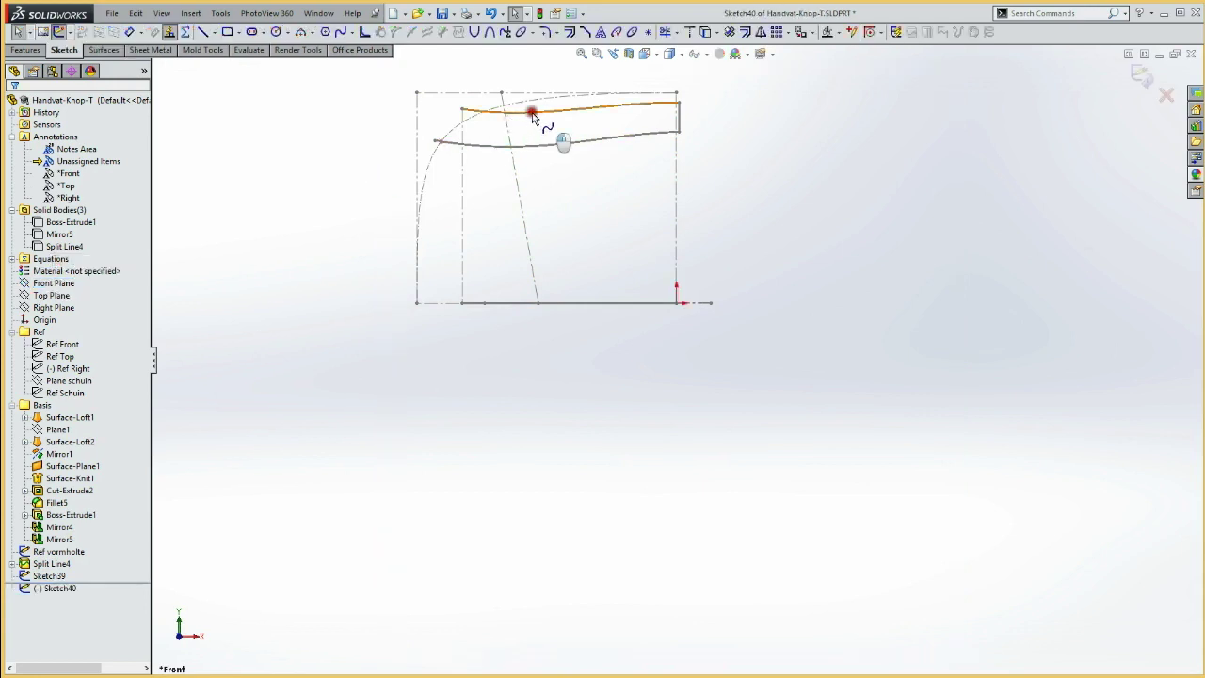
left_click(532, 113)
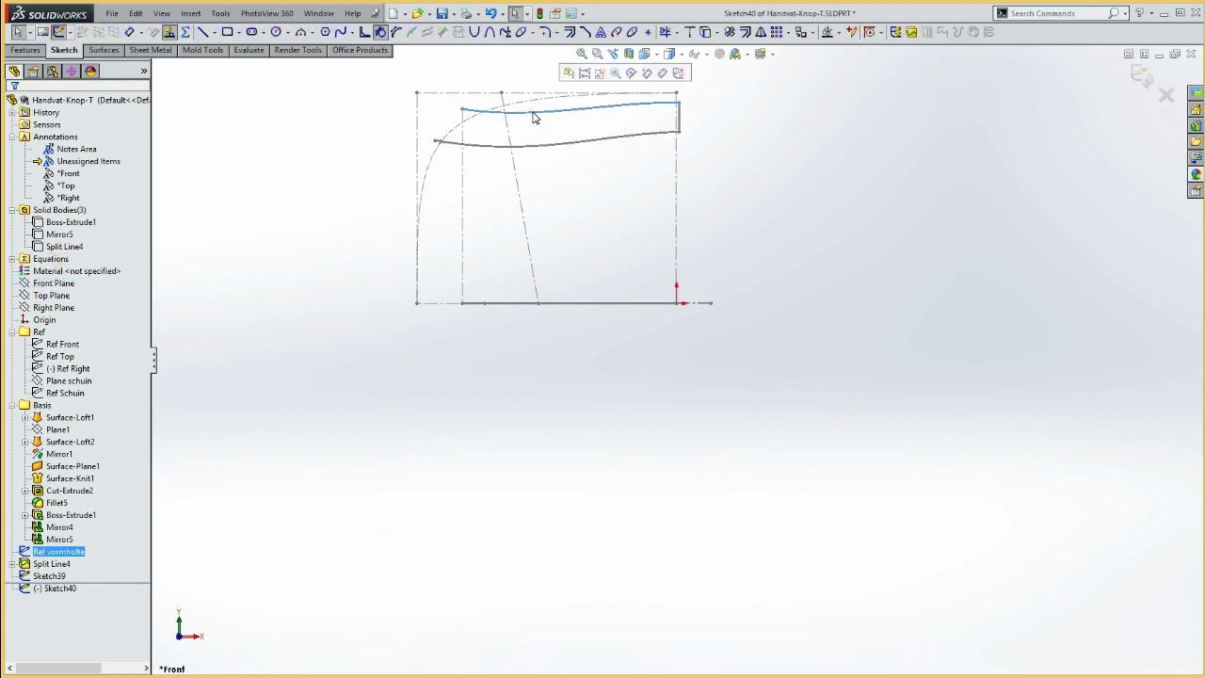
key("c")
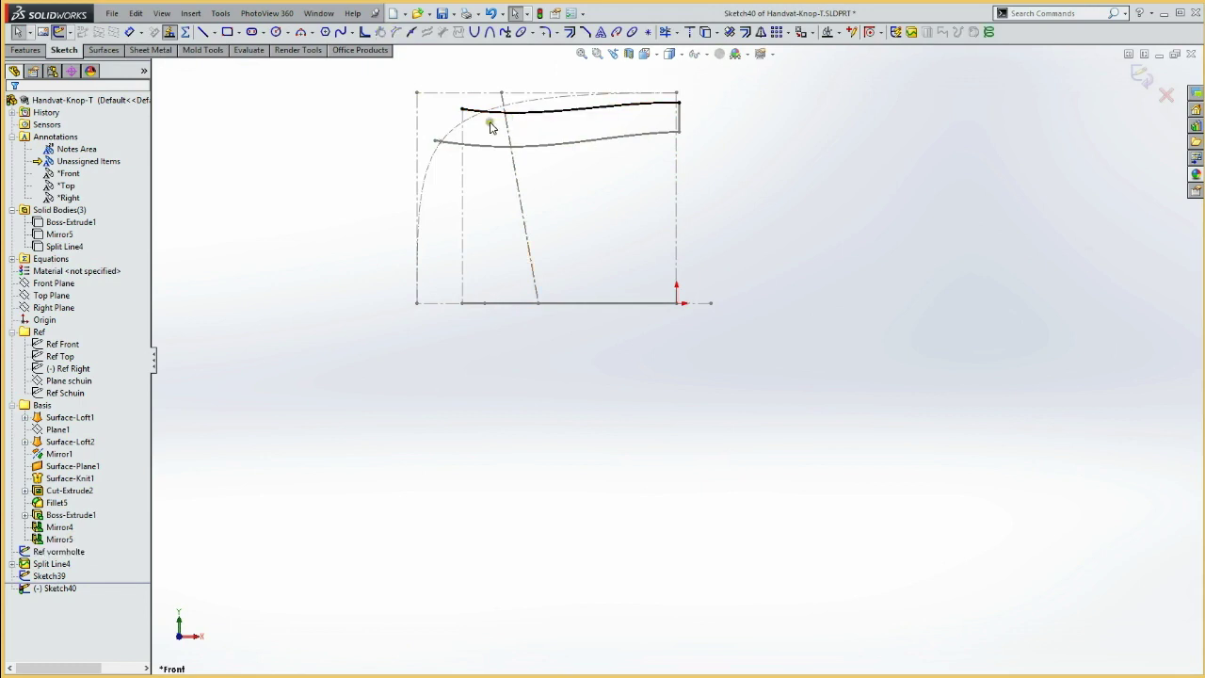
Step: Extend the converted curve beyond both ends and exit the sketch
left_click_drag(462, 112, 436, 104)
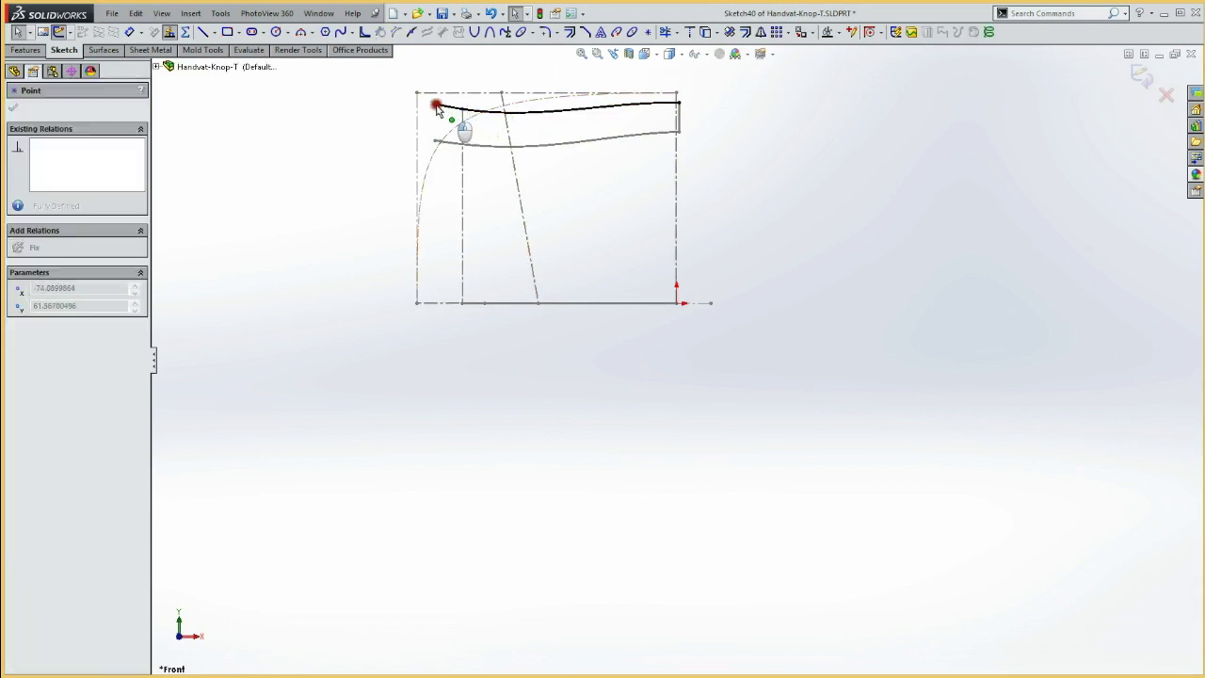
left_click_drag(679, 107, 730, 103)
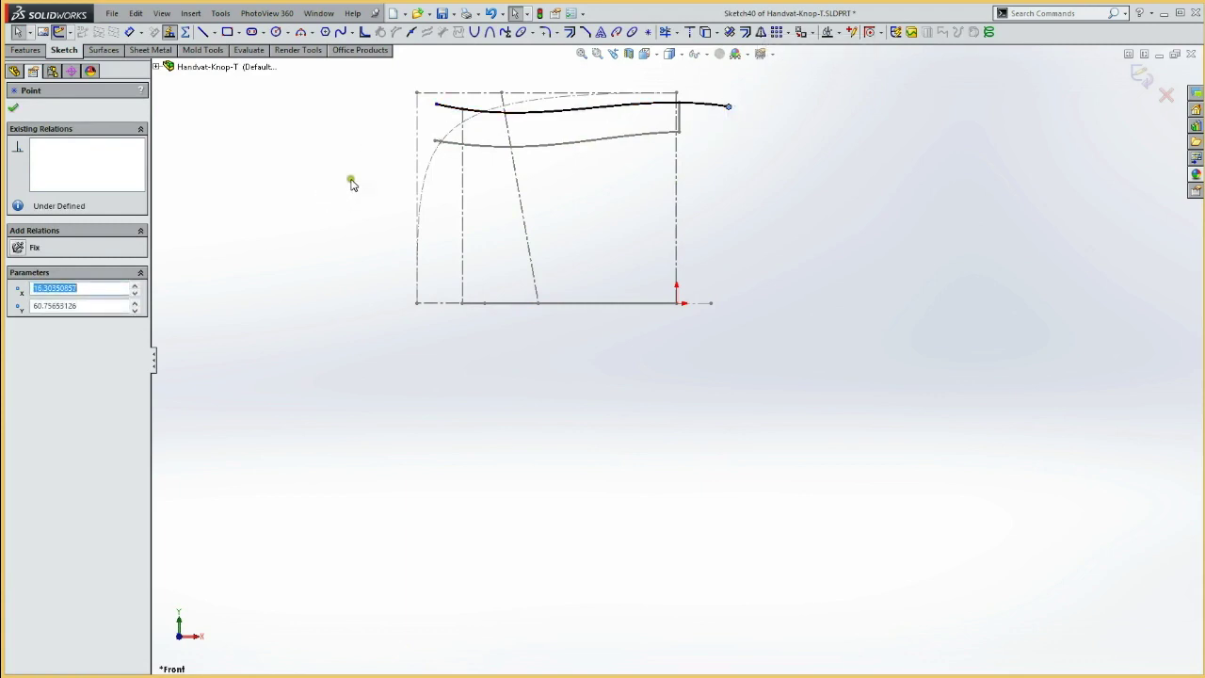
left_click(58, 31)
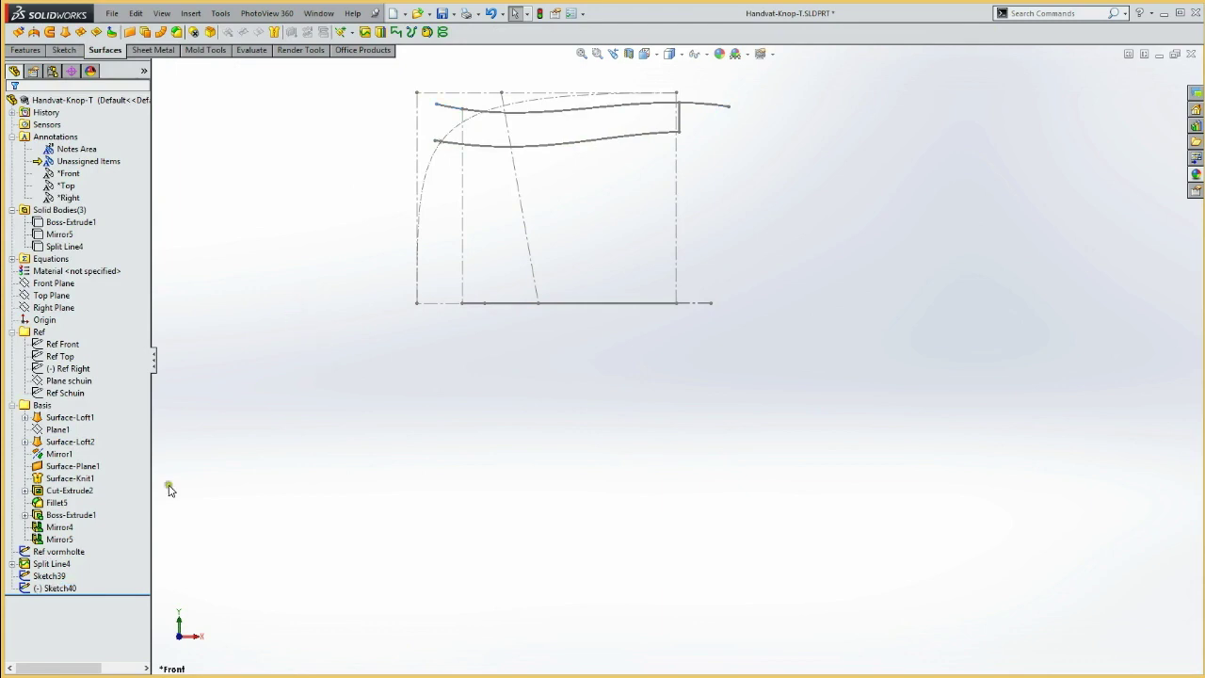
left_click(57, 552)
Step: Combine Sketch39 and Sketch40 into projected curve Curve2, then hide Ref vormholte
left_click(52, 576)
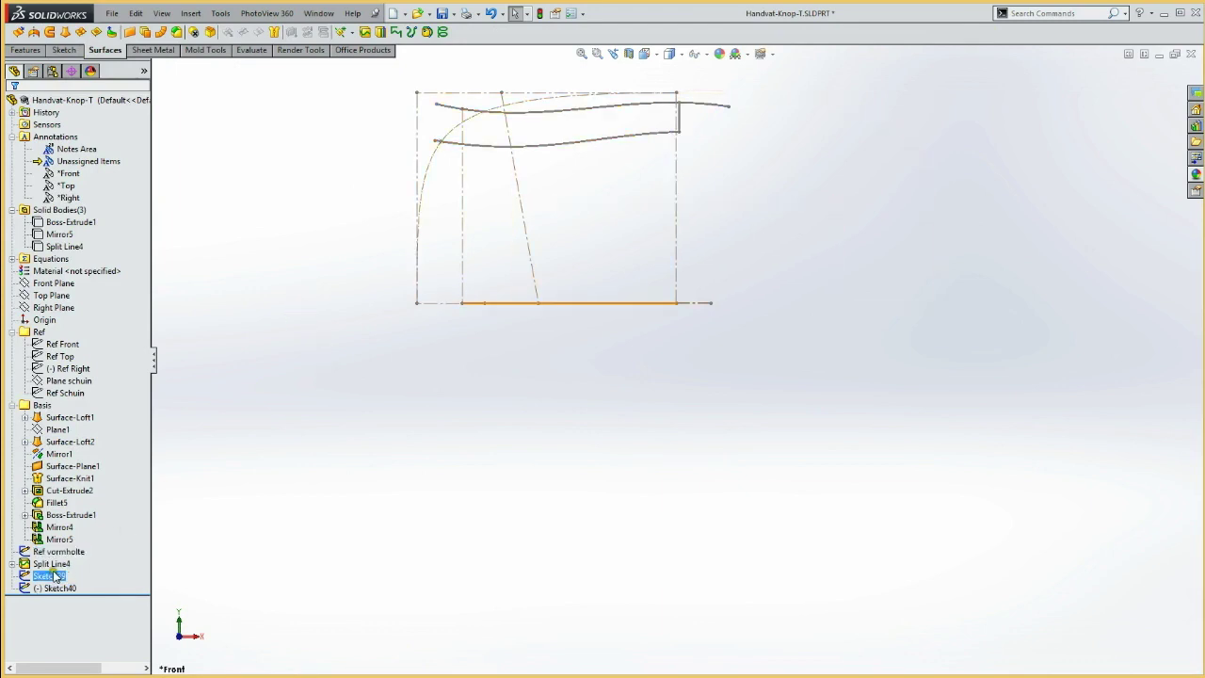
left_click(58, 588, "ctrl")
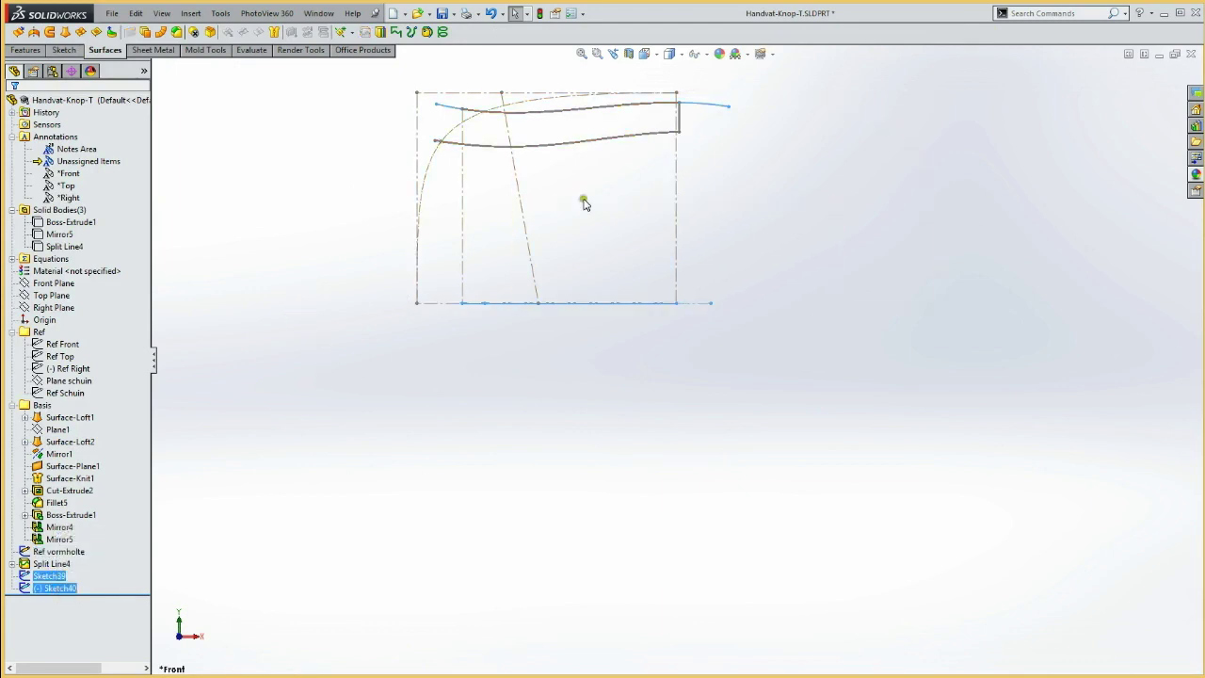
left_click(380, 31)
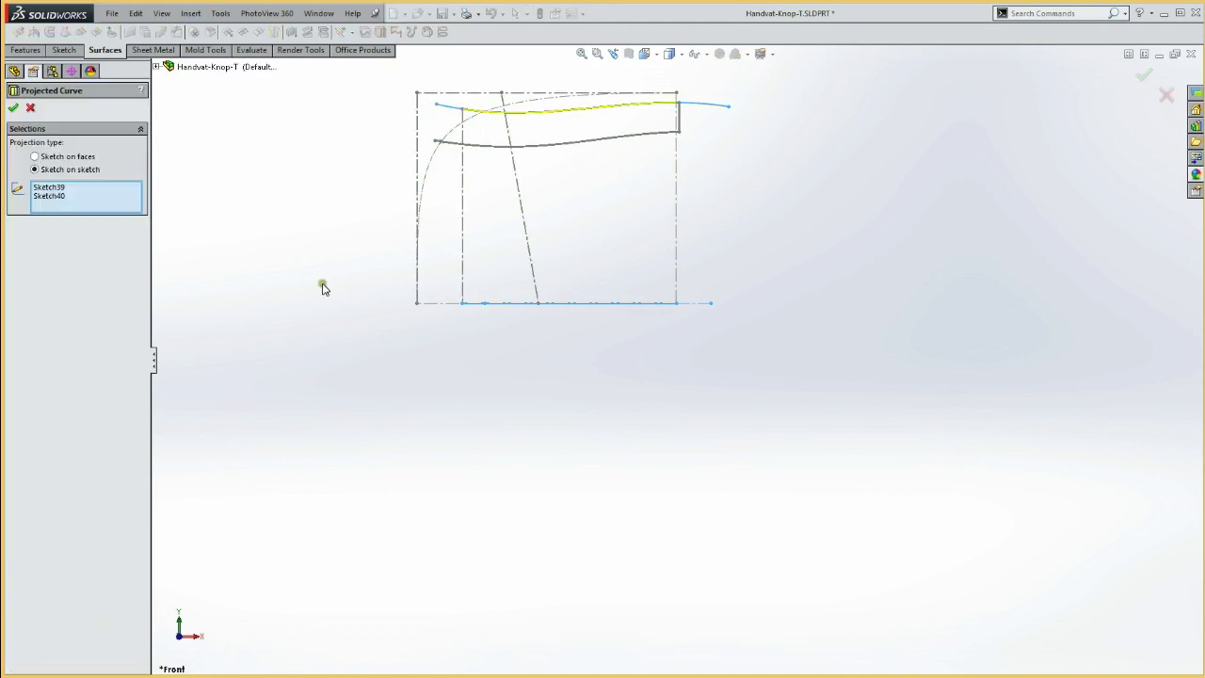
left_click(16, 109)
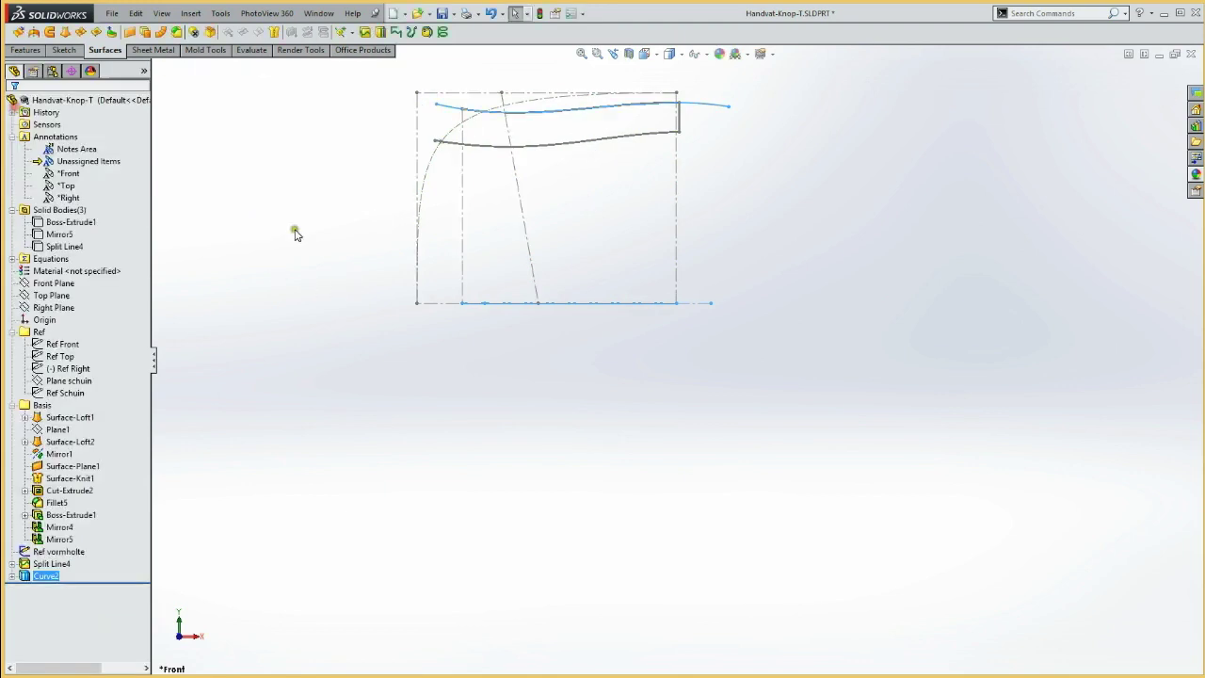
left_click(63, 552)
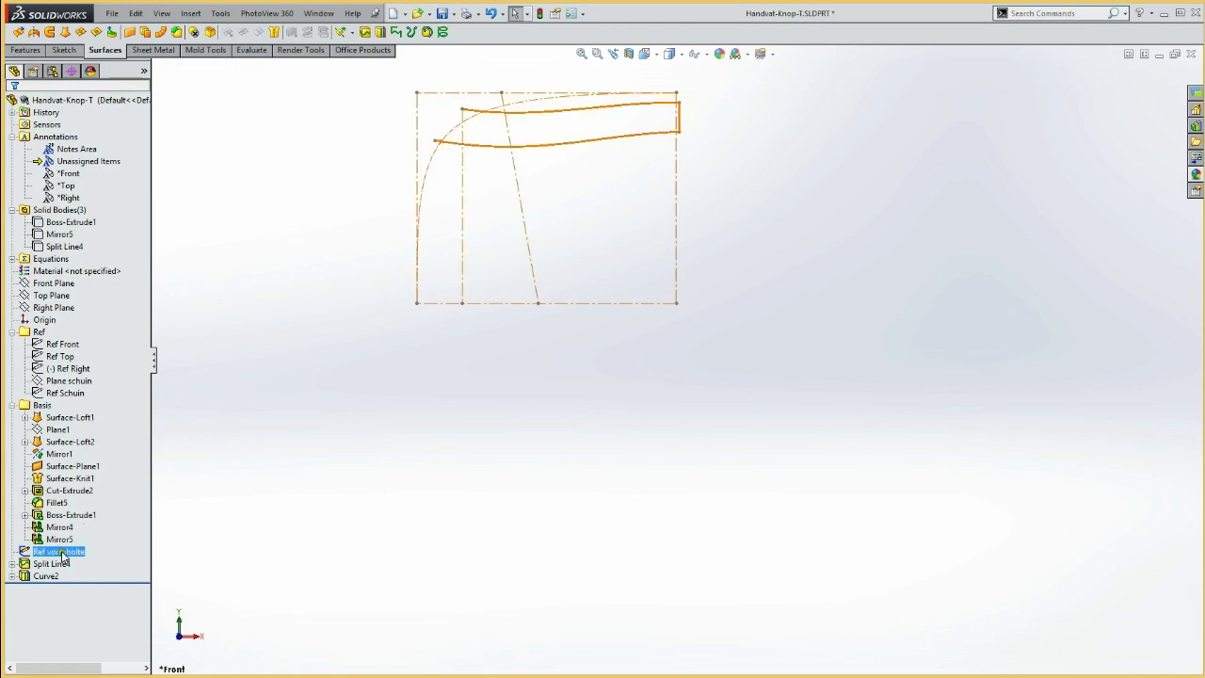
left_click(74, 525)
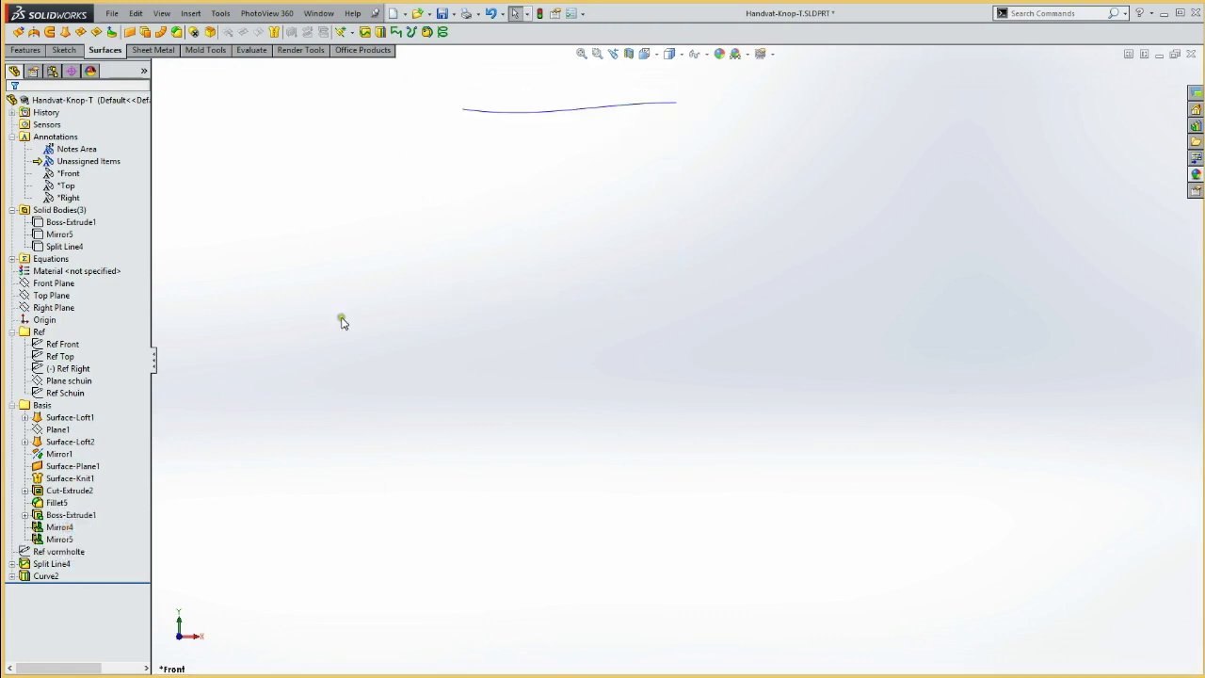
Step: Show the three handle solid bodies again
left_click(58, 235)
left_click(58, 222)
left_click(62, 246, "shift")
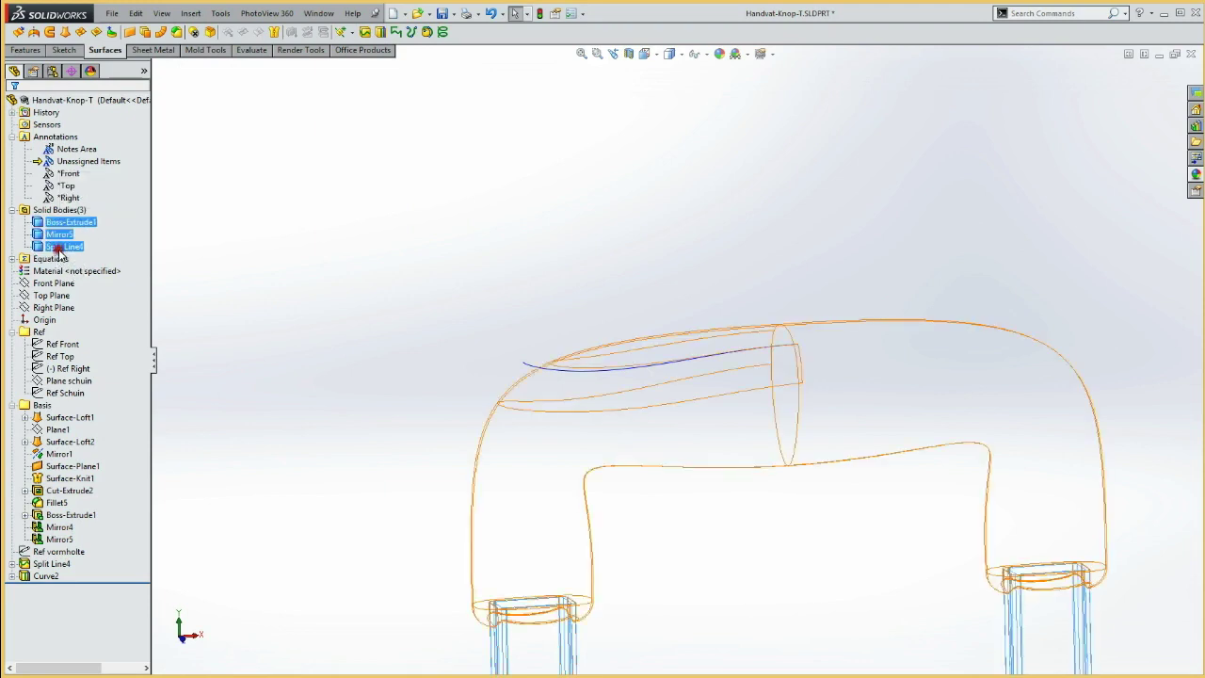
left_click(68, 235)
left_click(363, 246)
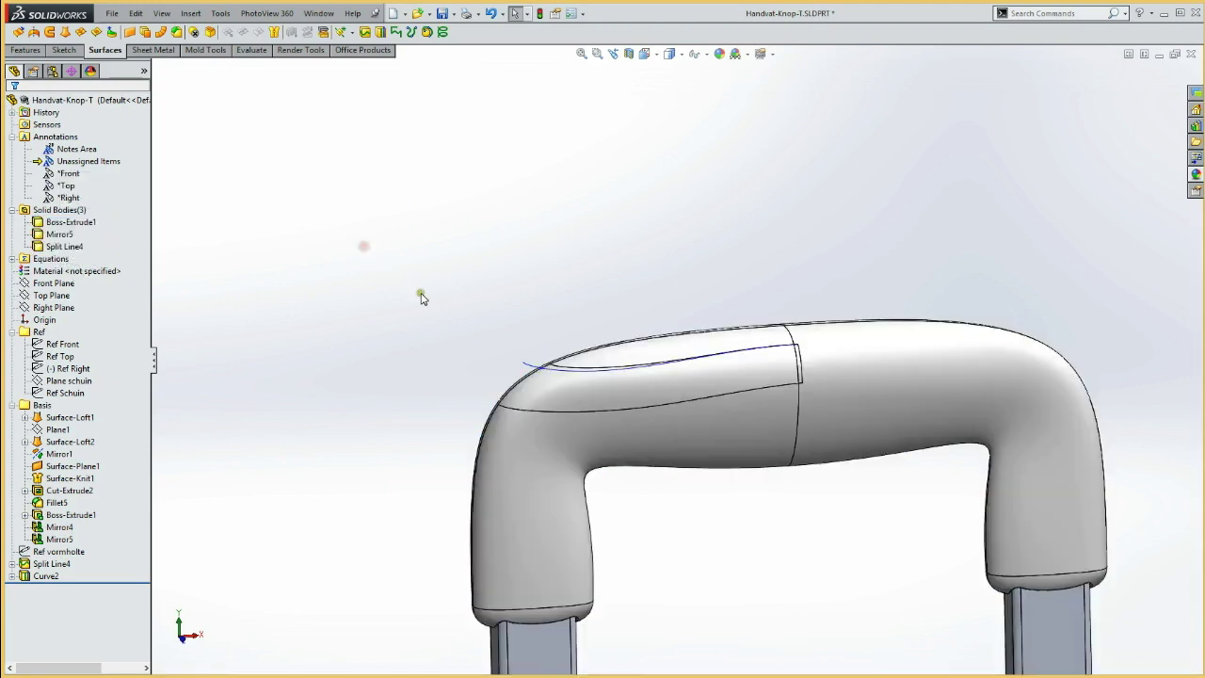
Step: Delete the four faces covering the top of the grip
middle_click_drag(400, 290, 453, 322)
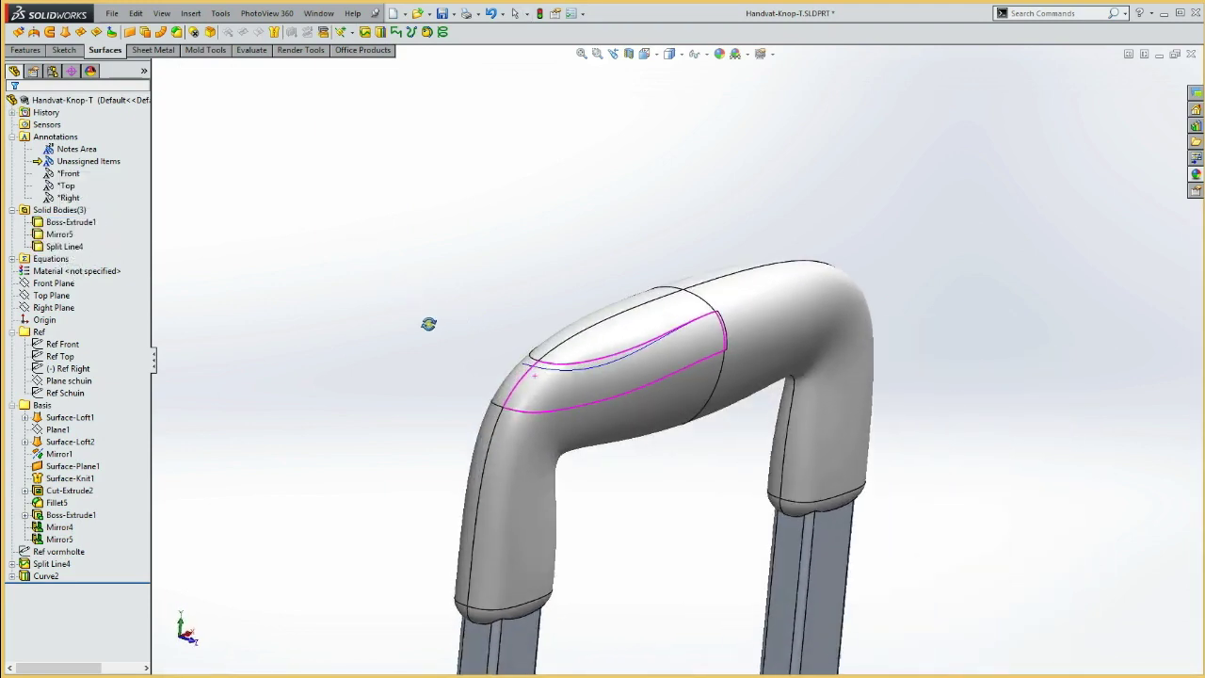
left_click(512, 386)
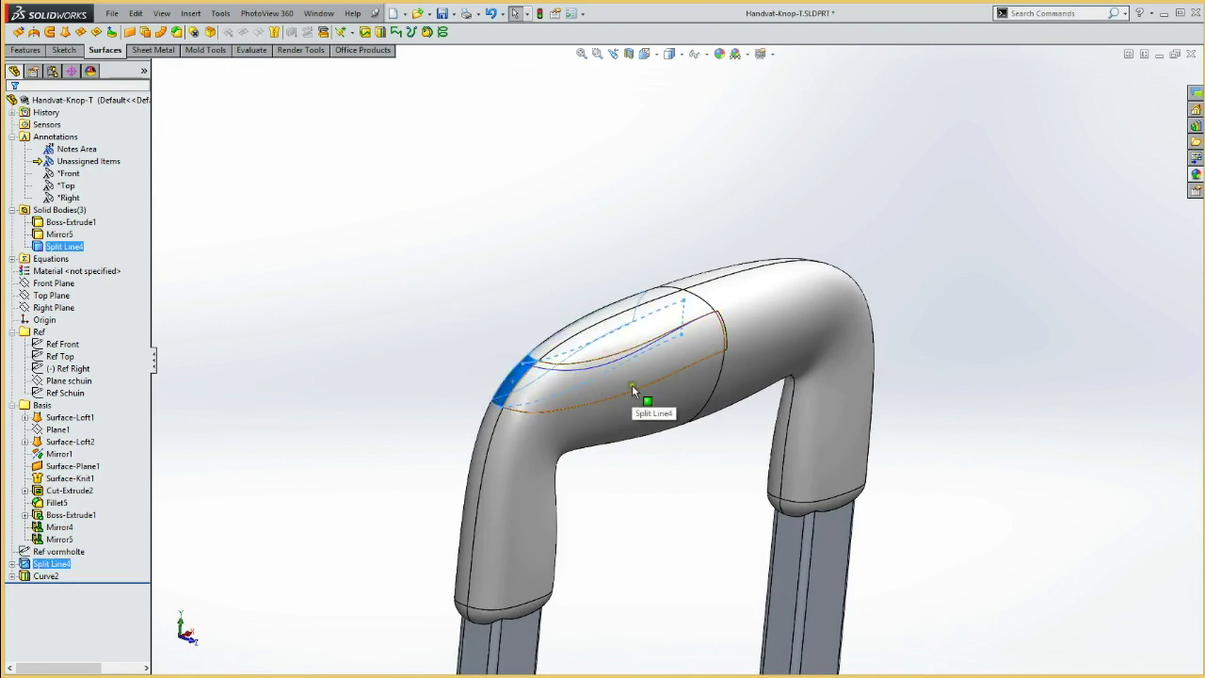
left_click(603, 319, "ctrl")
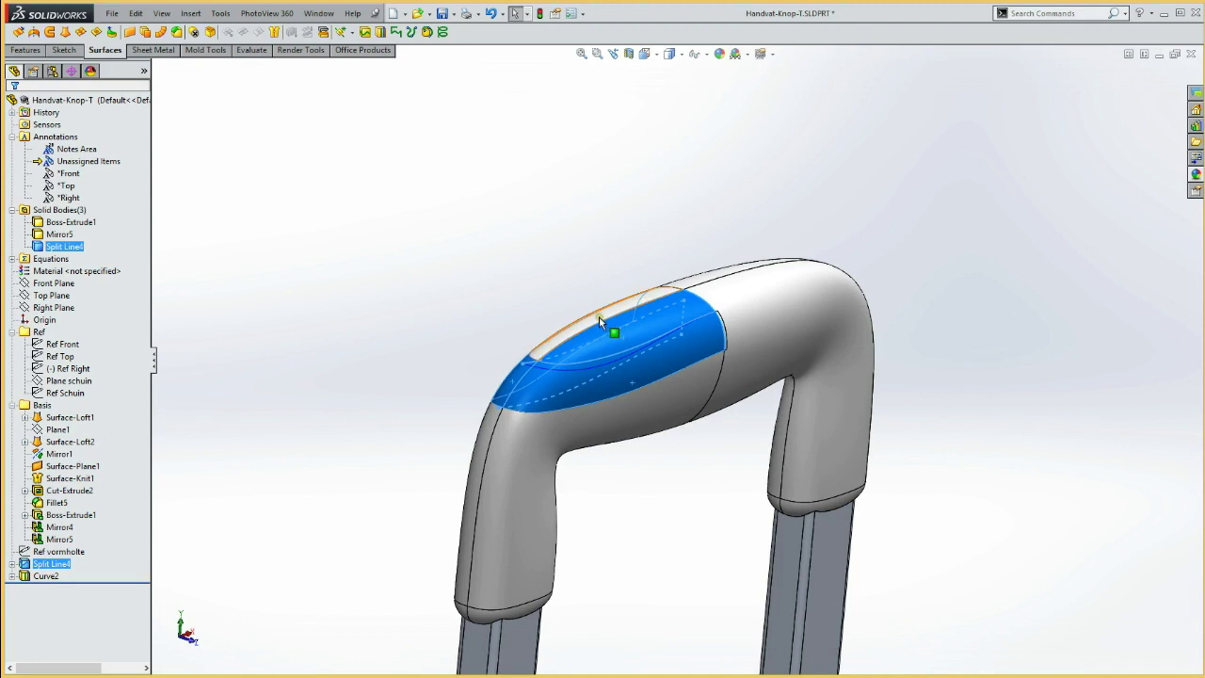
left_click(199, 34)
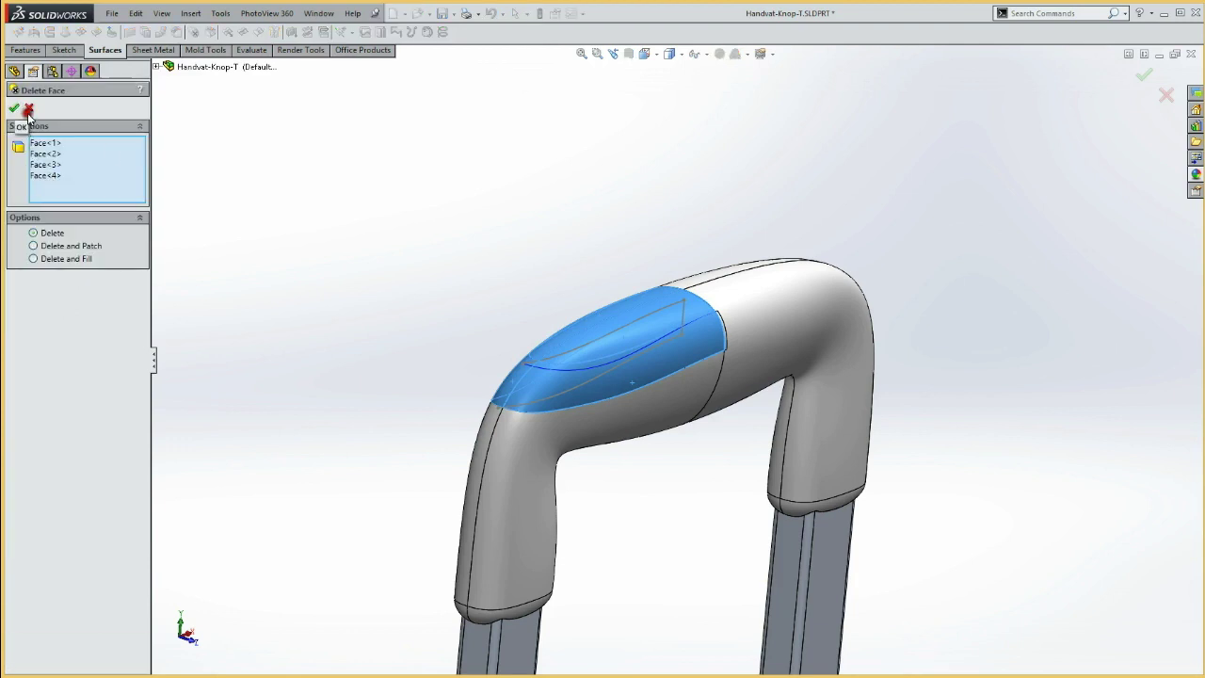
left_click(13, 107)
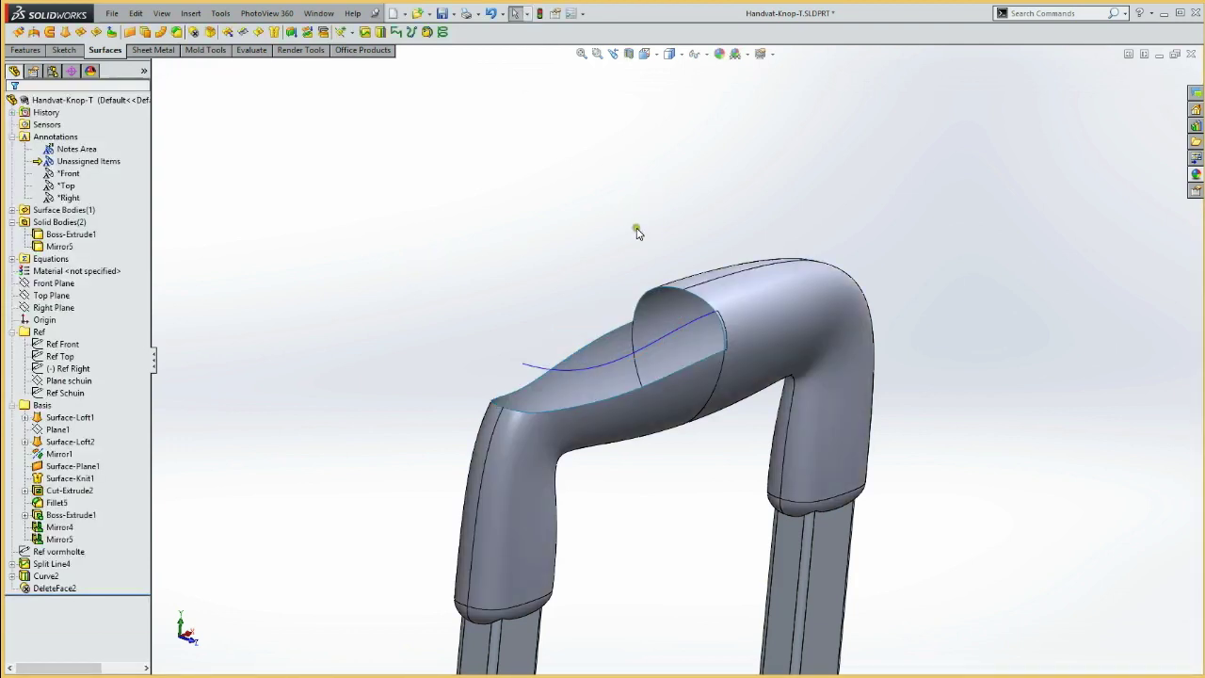
middle_click_drag(619, 210, 614, 233)
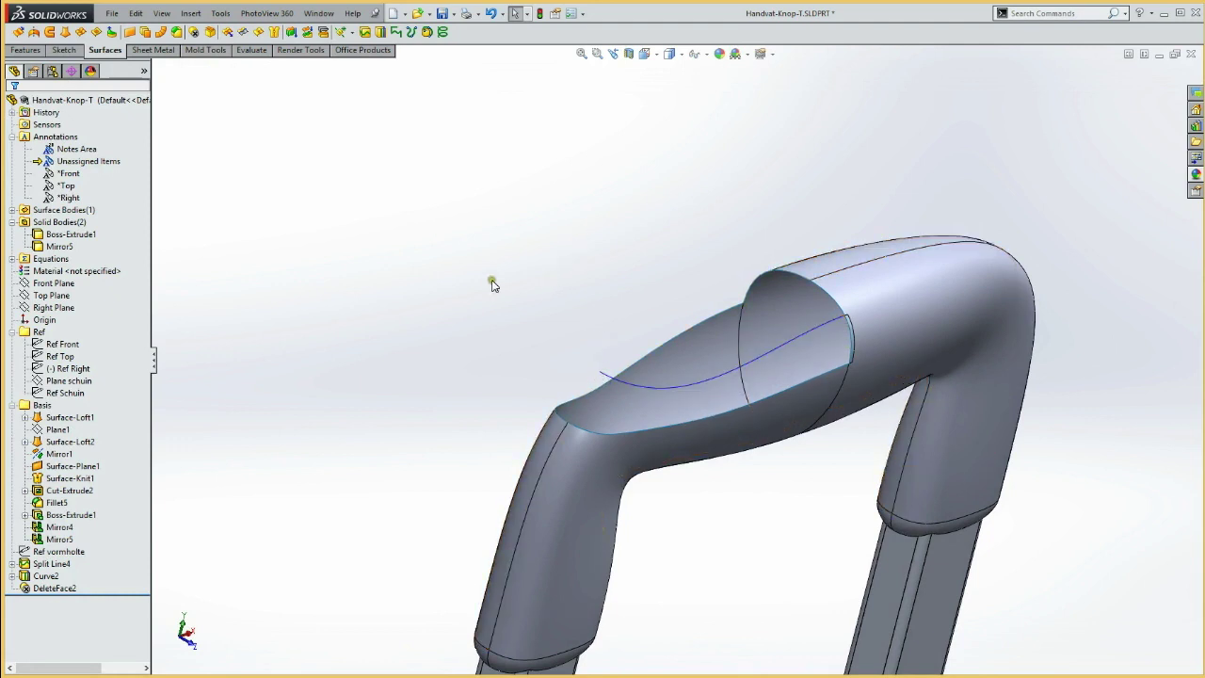
middle_click_drag(509, 260, 501, 297)
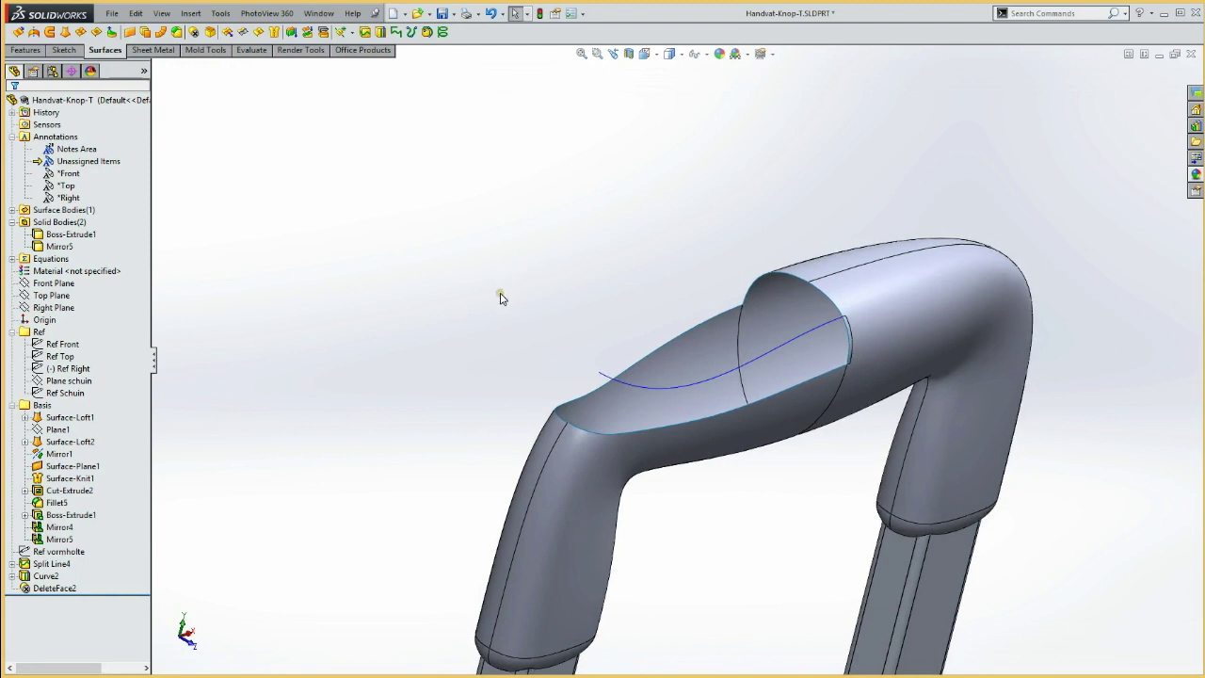
scroll(503, 293, "down", 2)
scroll(506, 296, "down", 3)
mouse_move(506, 295)
middle_mouse_down()
mouse_move(487, 250)
mouse_move(486, 282)
middle_mouse_up()
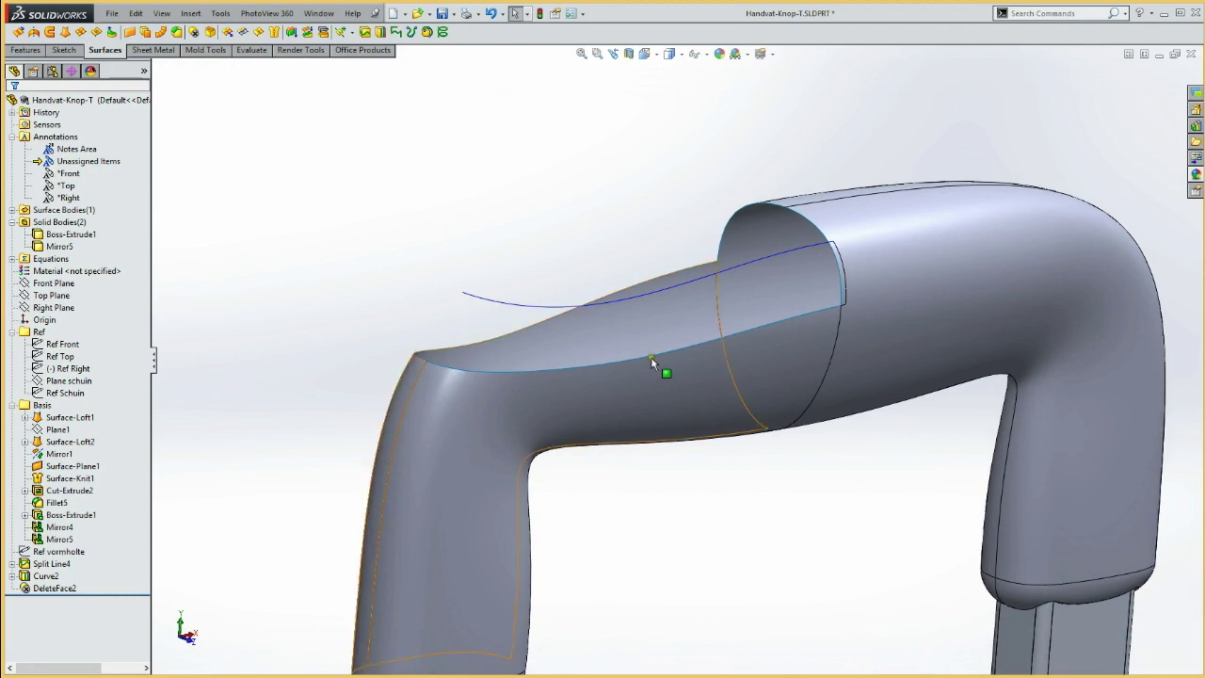
left_click(453, 206)
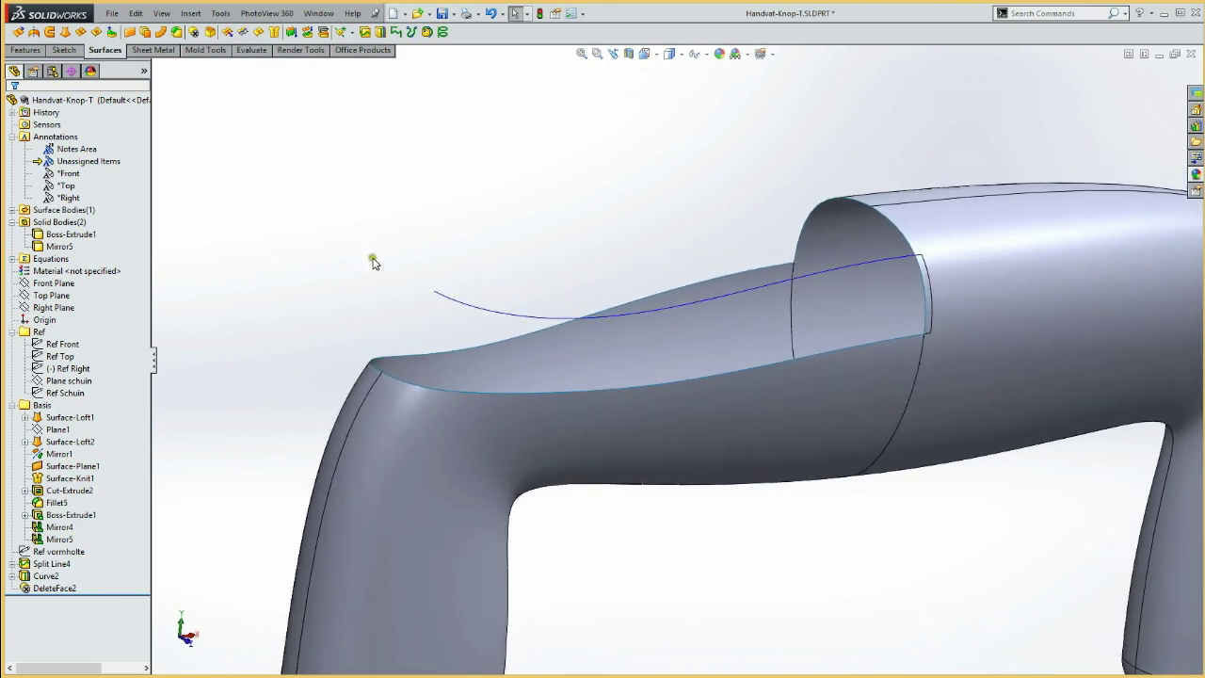
left_click(278, 311)
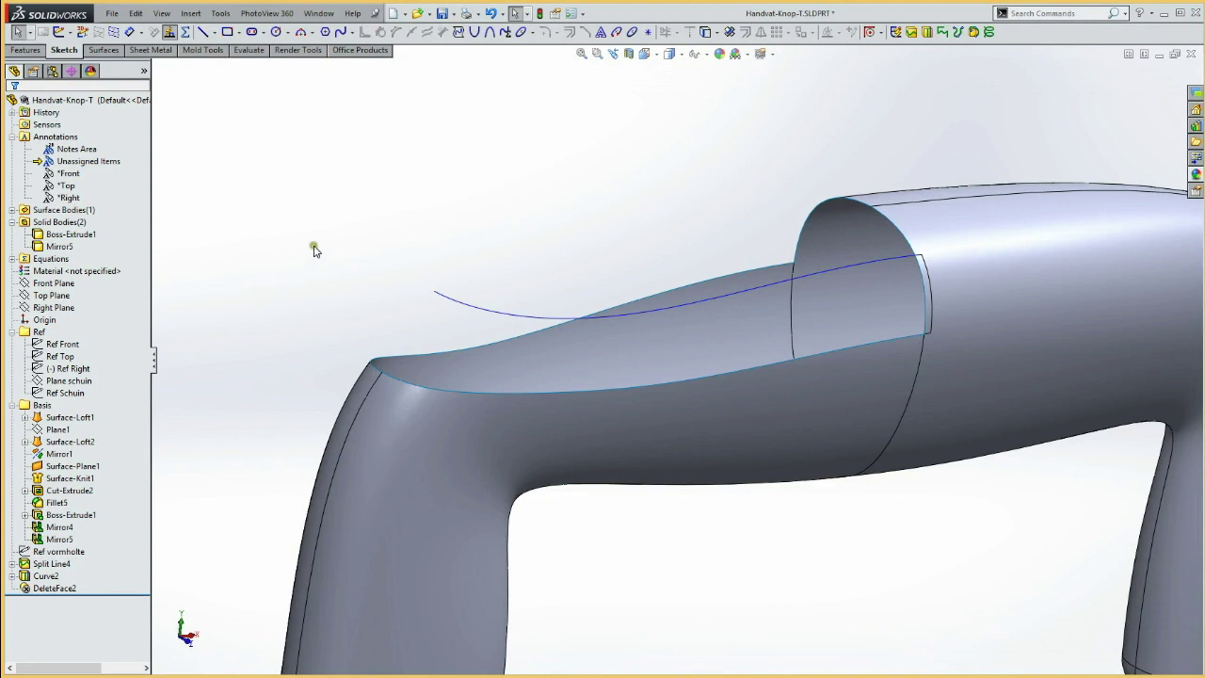
Step: Draw a spline on the Front Plane from the opening's left corner to above the grip
left_click(54, 282)
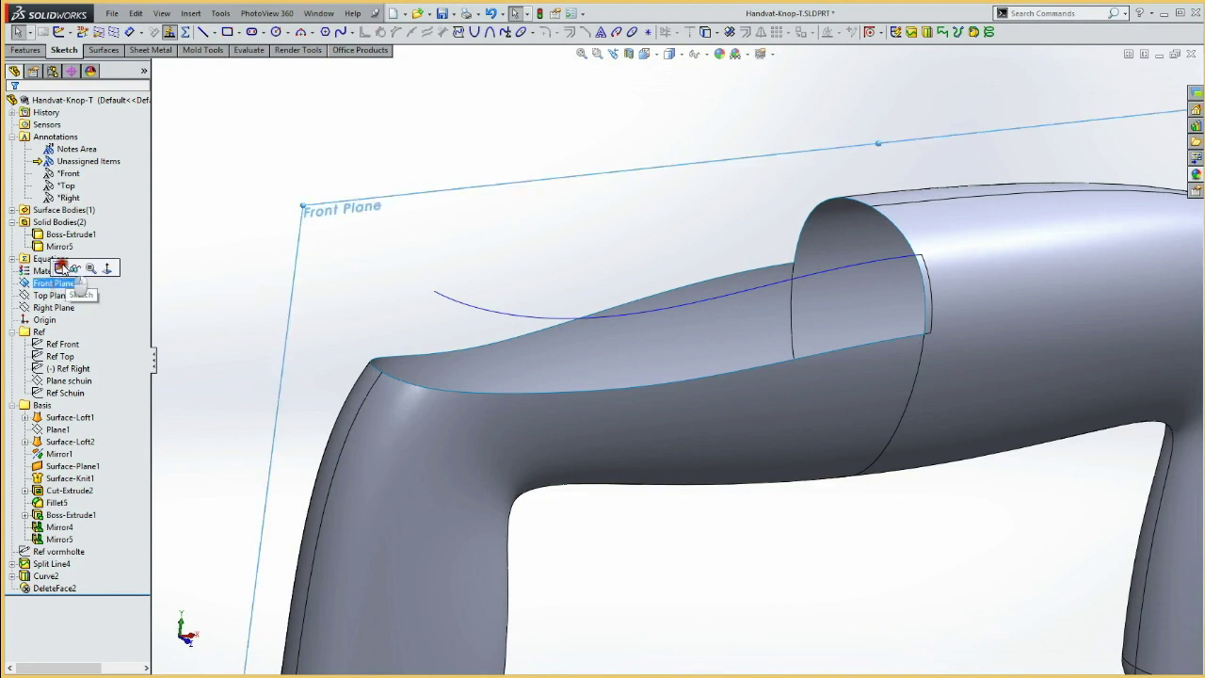
left_click(83, 266)
left_click(219, 279)
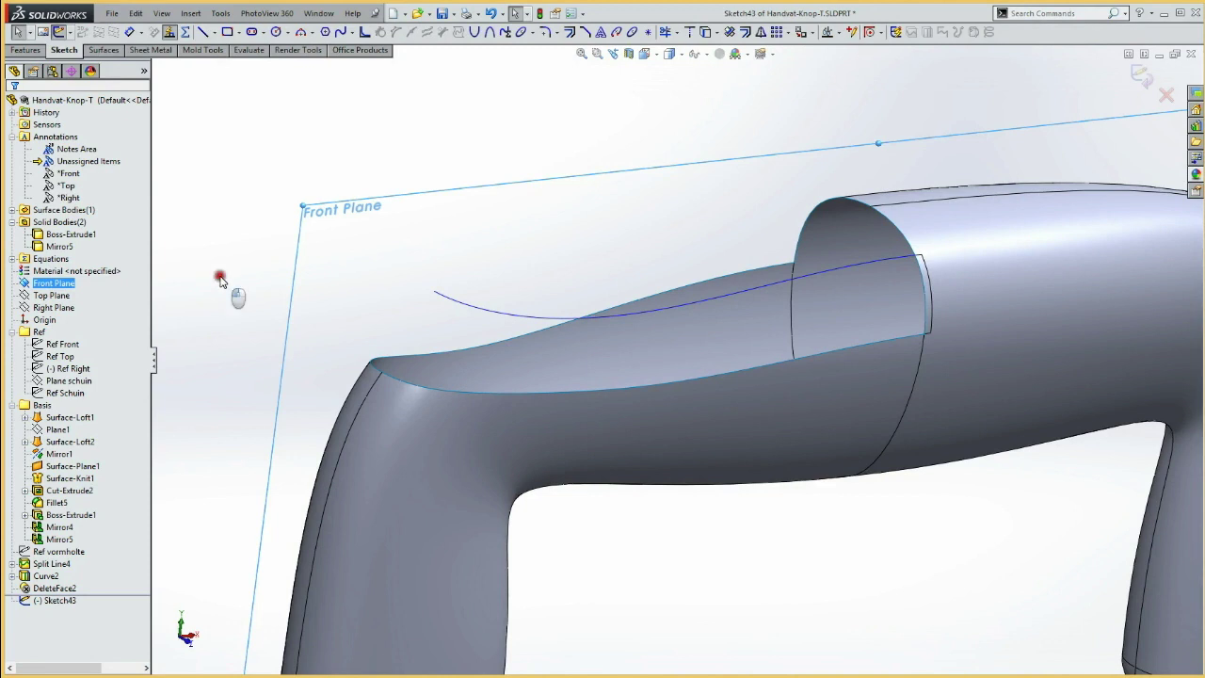
key("s")
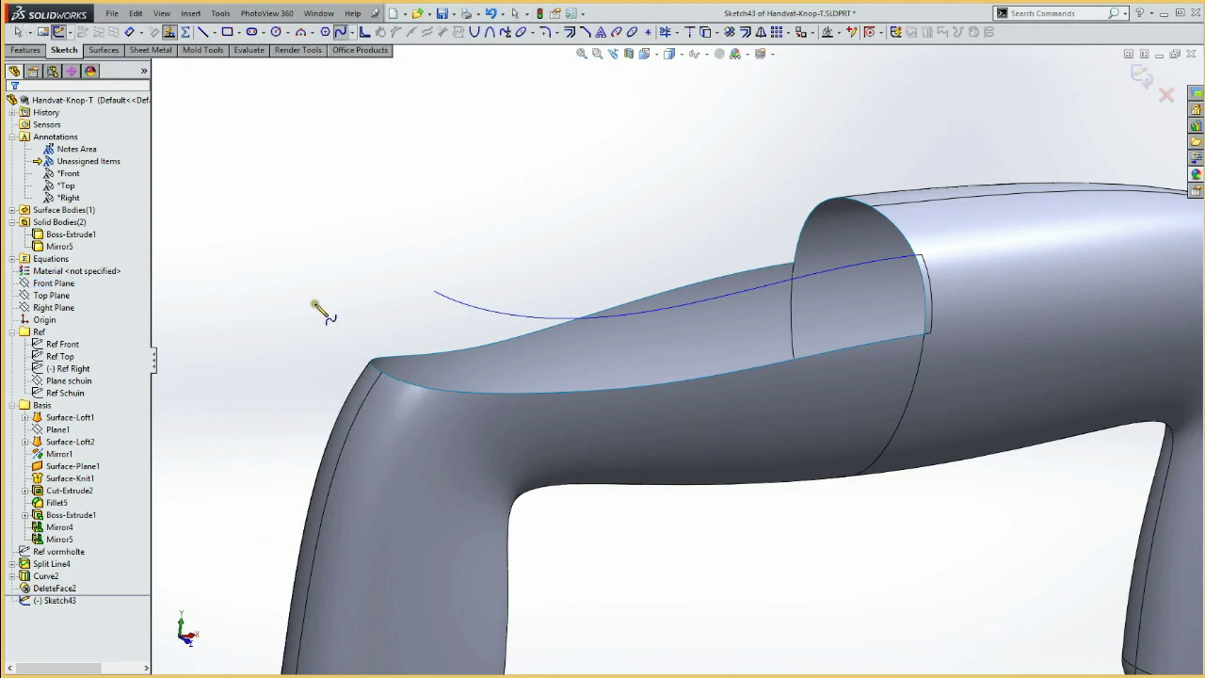
left_click(381, 373)
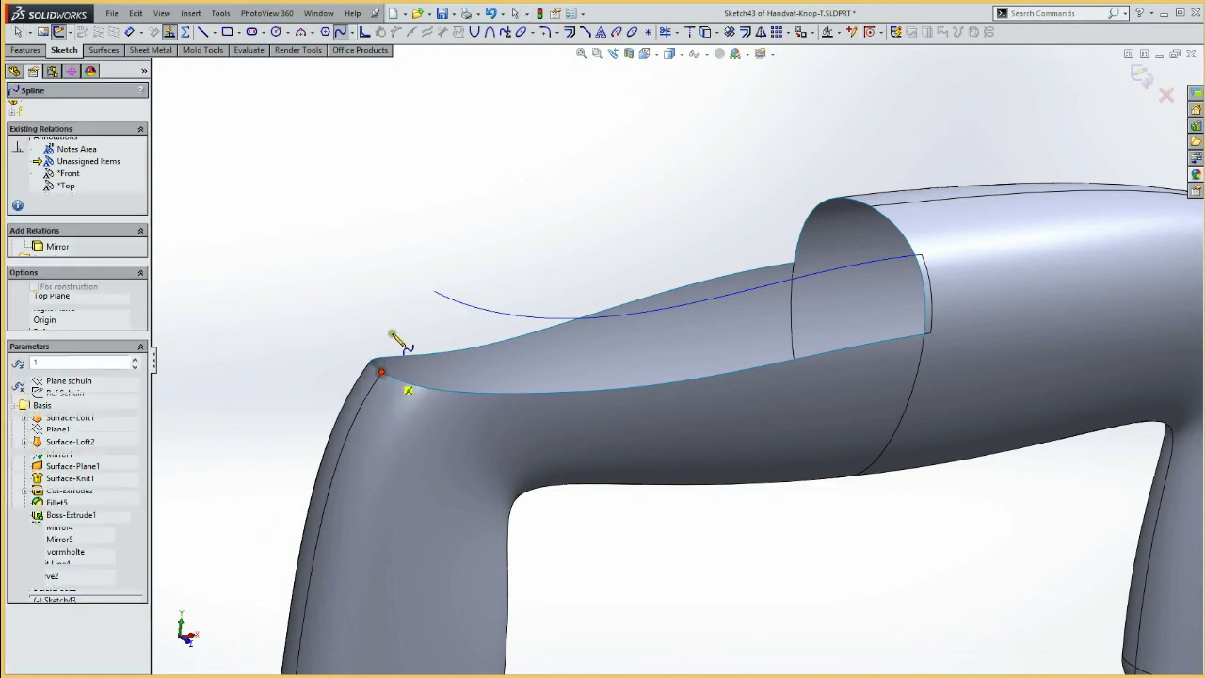
double_click(471, 274)
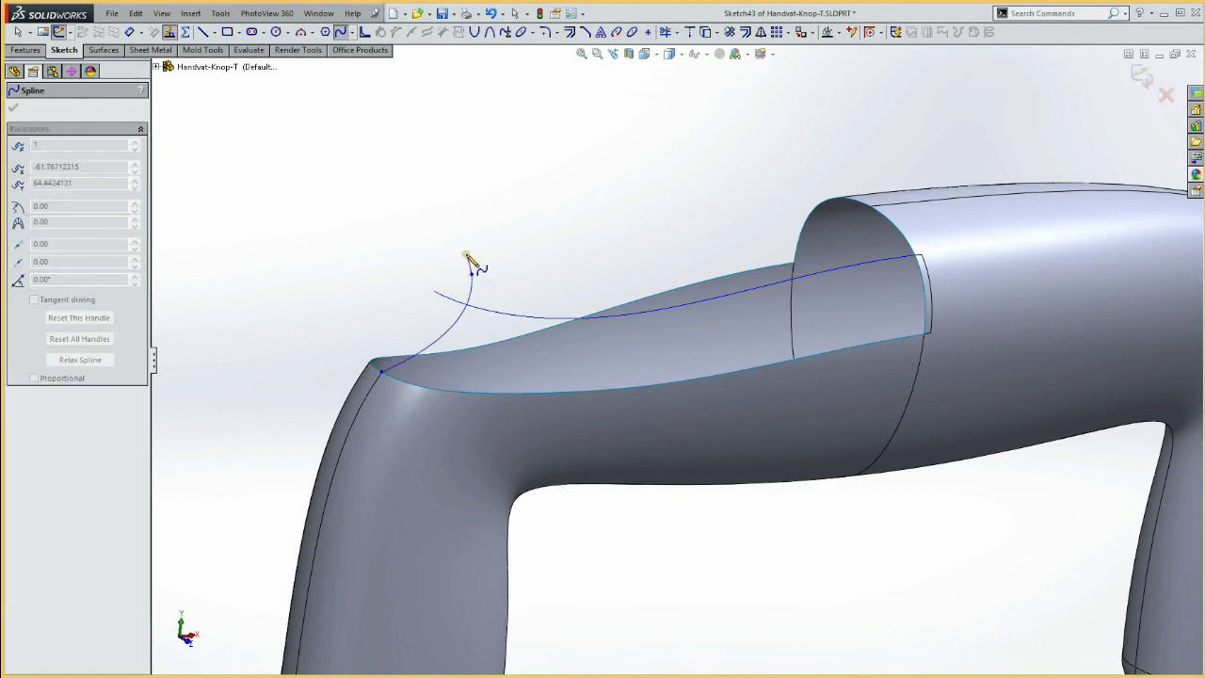
key("Escape")
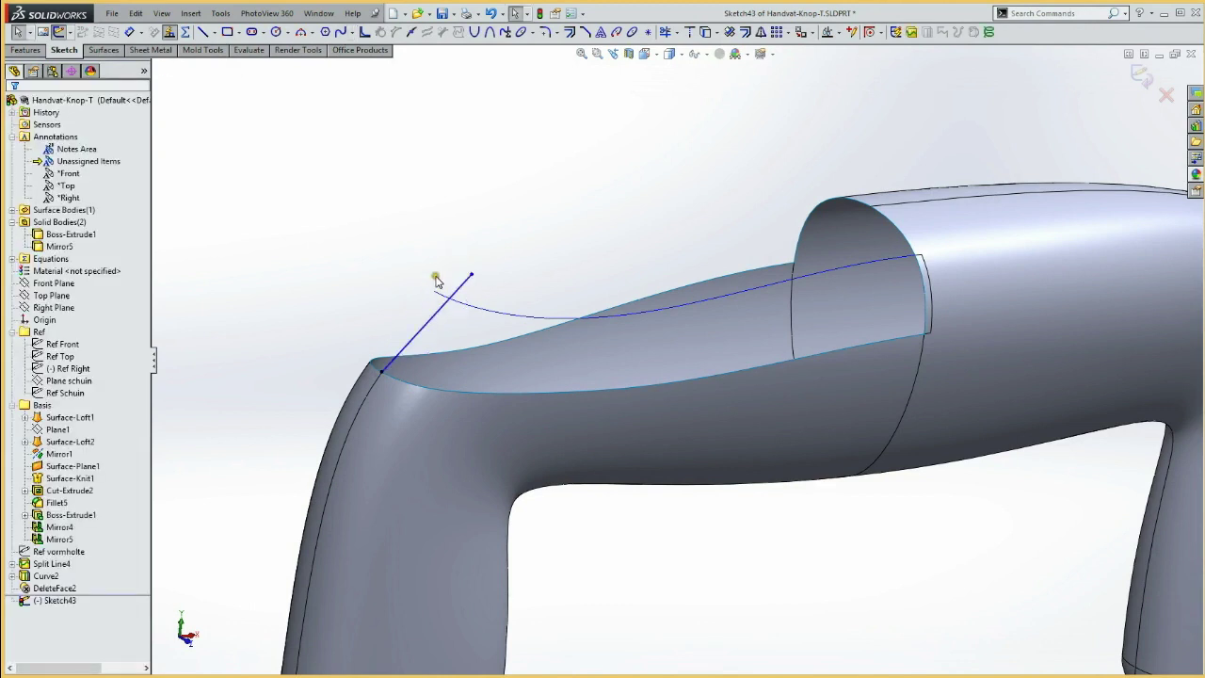
Step: Make the spline tangent to the handle's left edge at its lower end
left_click(371, 394)
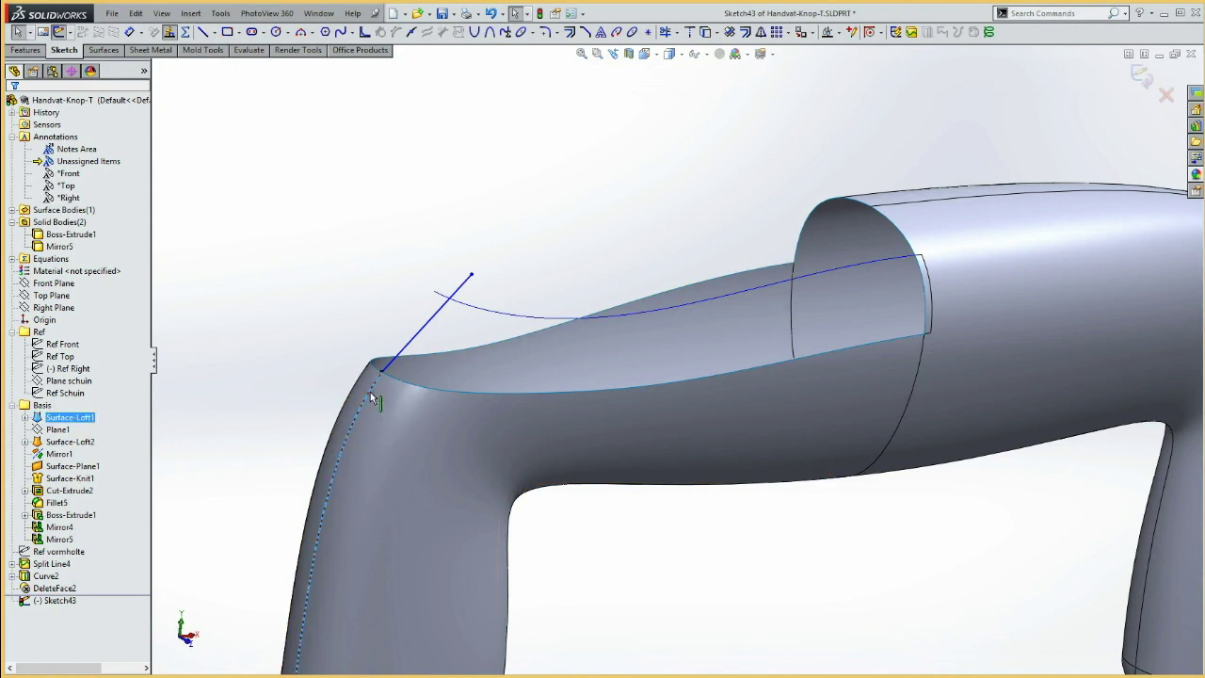
left_click(381, 371)
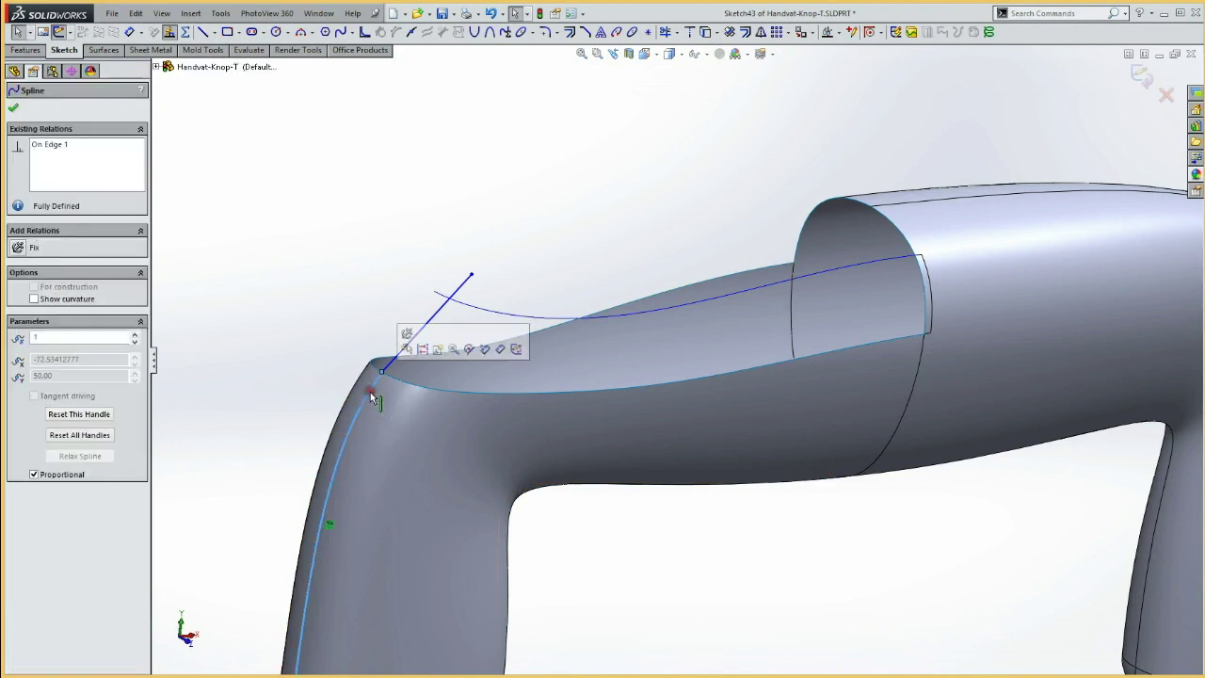
left_click(353, 303)
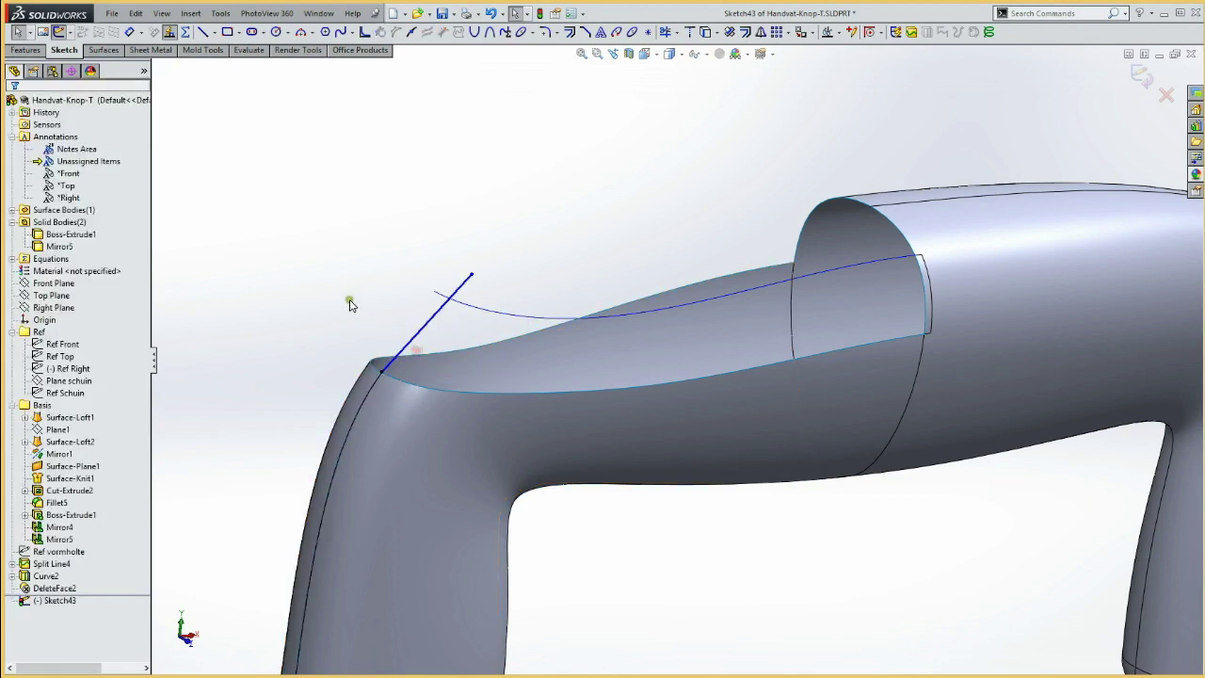
left_click(370, 399)
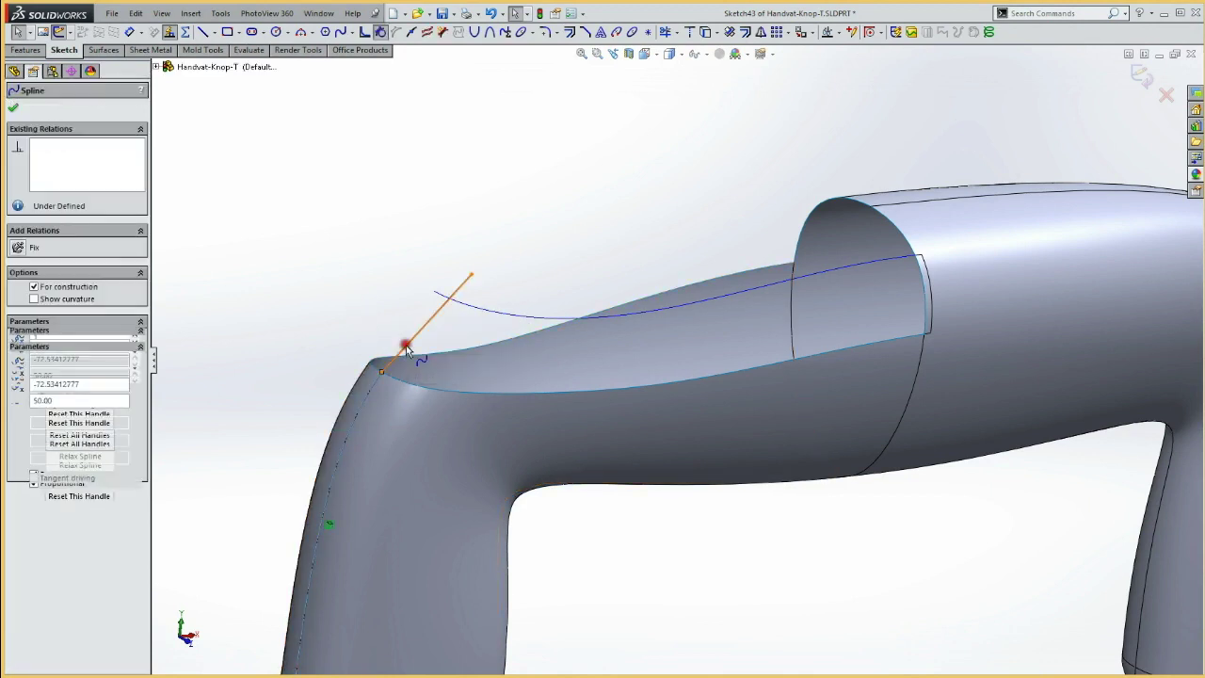
left_click(405, 344, "ctrl")
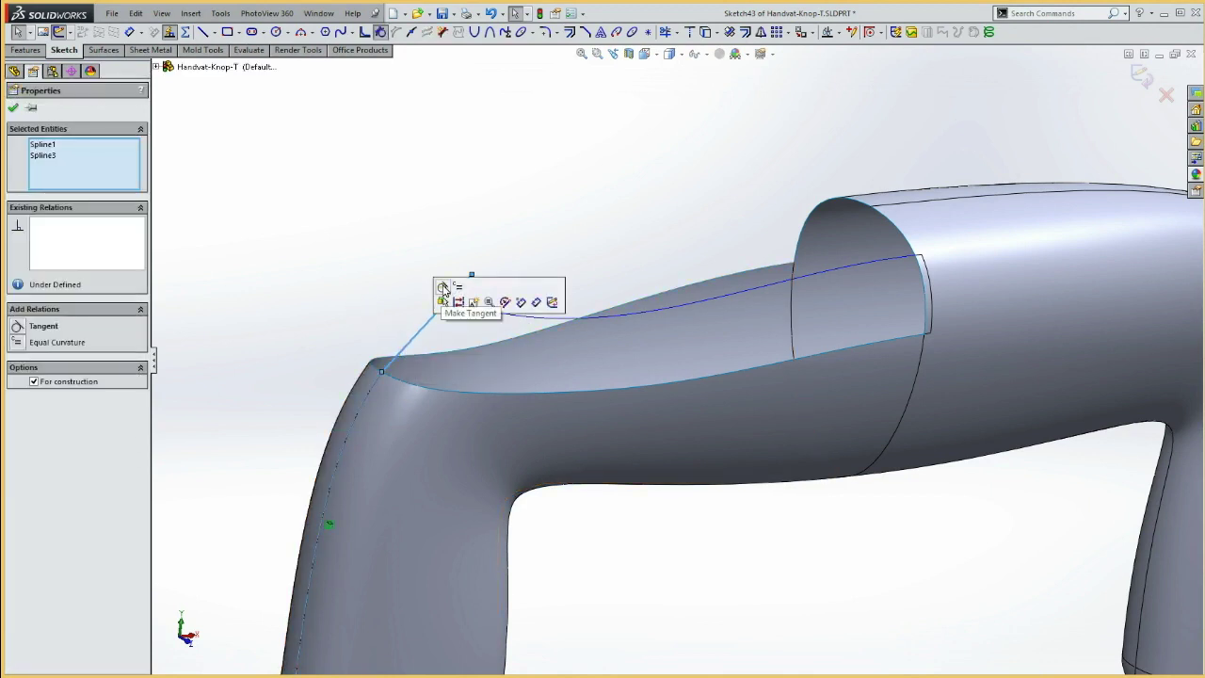
left_click(444, 290)
left_click(382, 270)
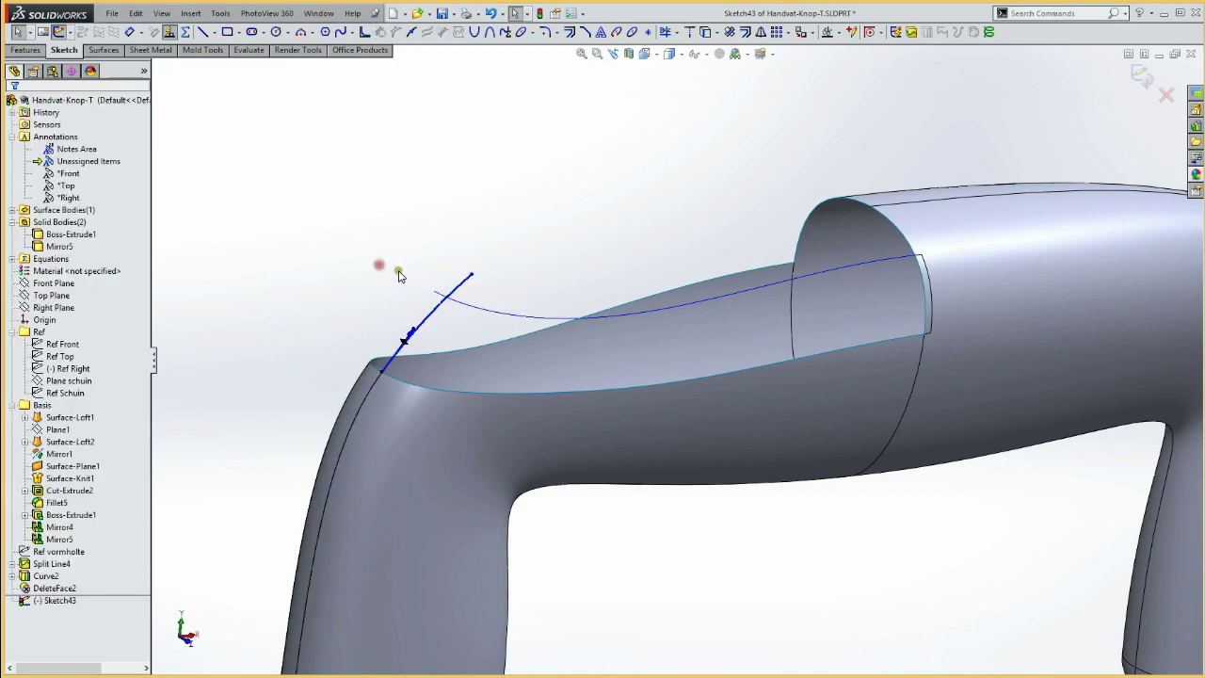
Step: Pierce the spline's top endpoint onto the guide curve Curve2
left_click(472, 274)
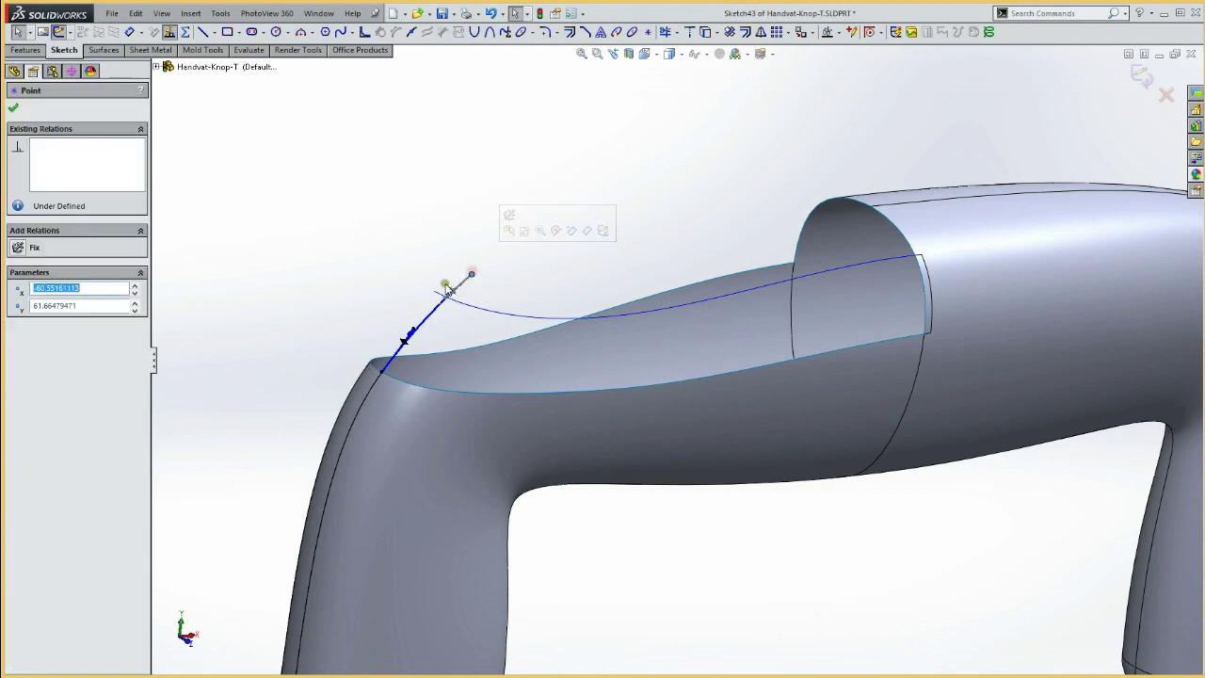
left_click(469, 309, "ctrl")
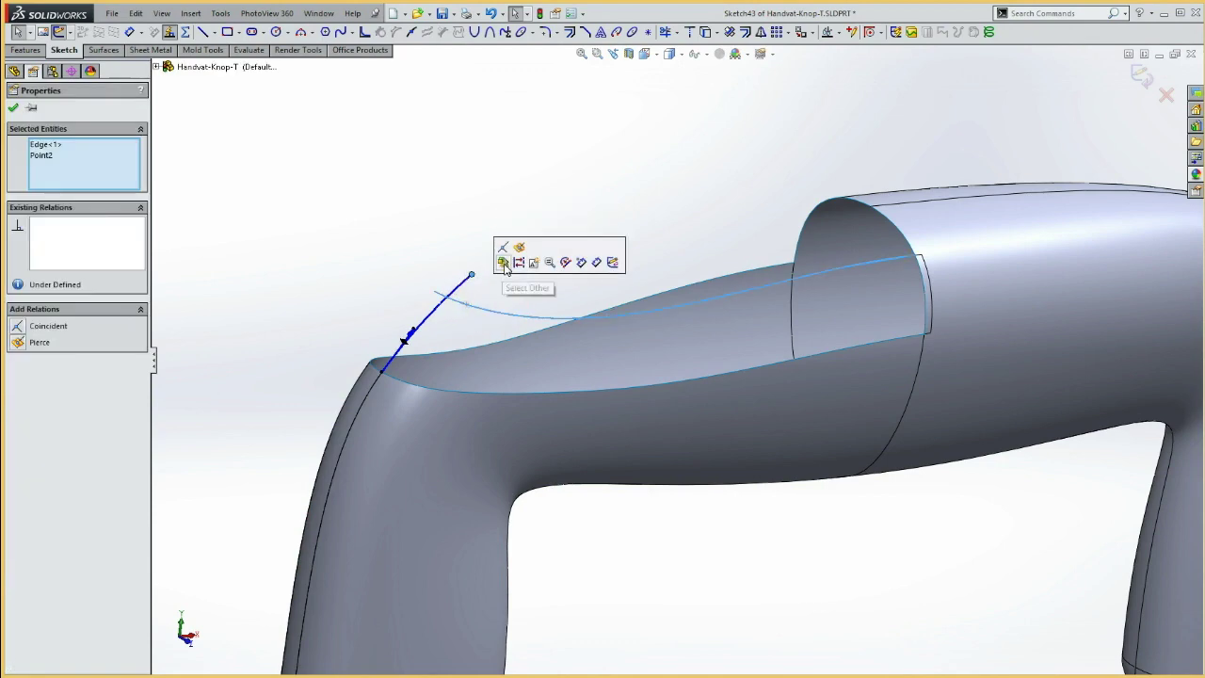
left_click(518, 250)
left_click(509, 233)
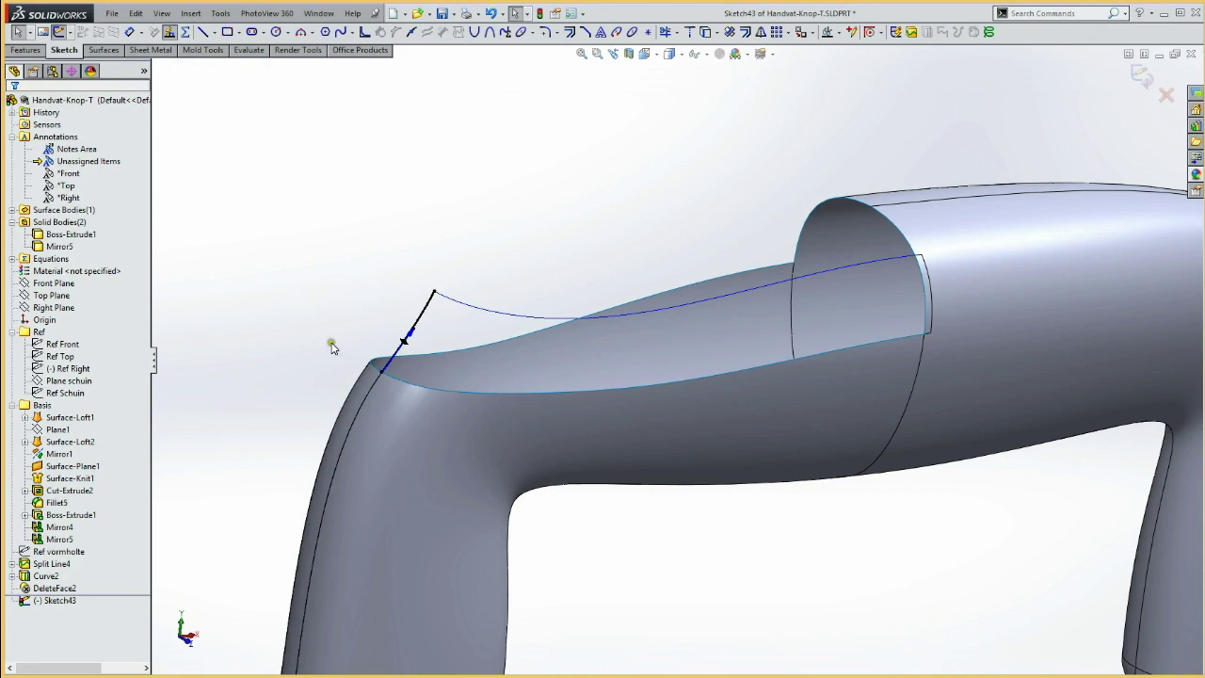
Step: Check the grip's top-left corner from the front, then exit Sketch43
key("ctrl+1")
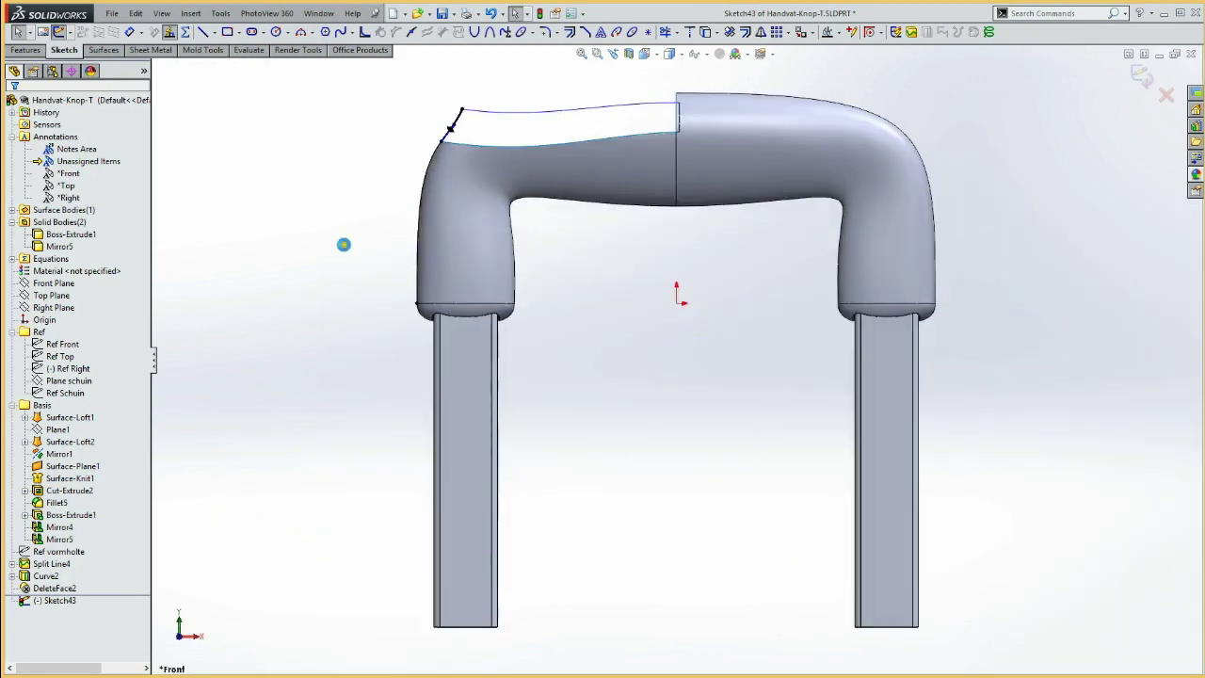
left_click_drag(384, 177, 527, 93)
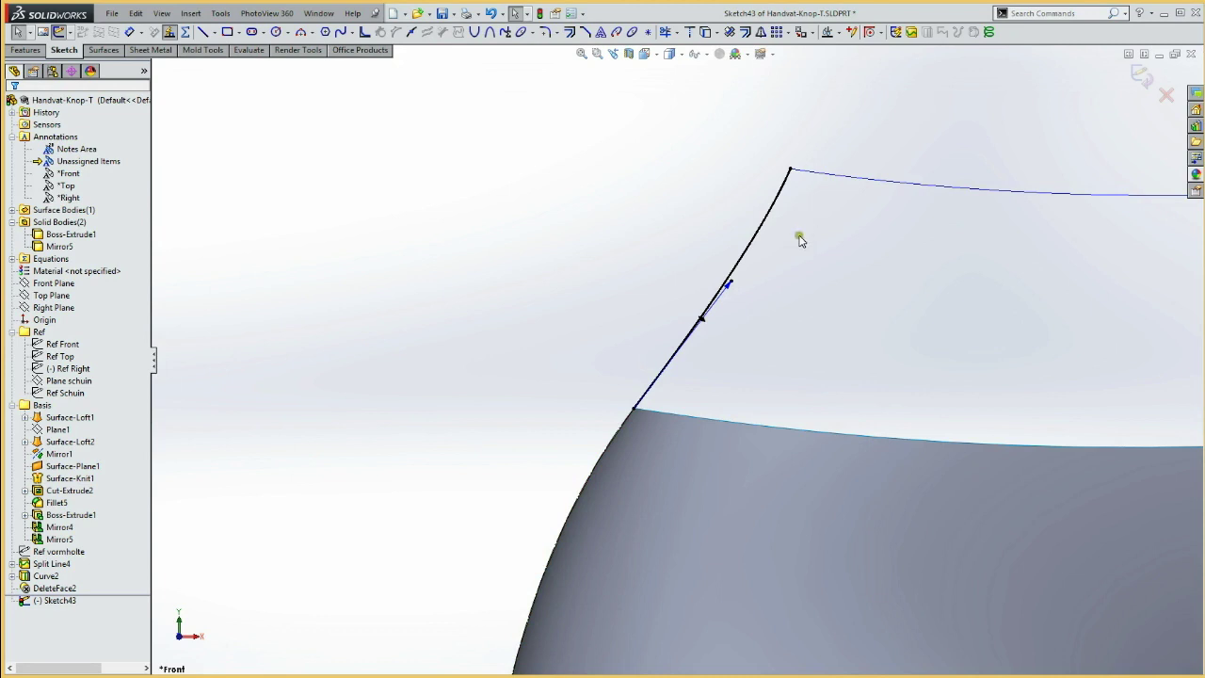
key("z")
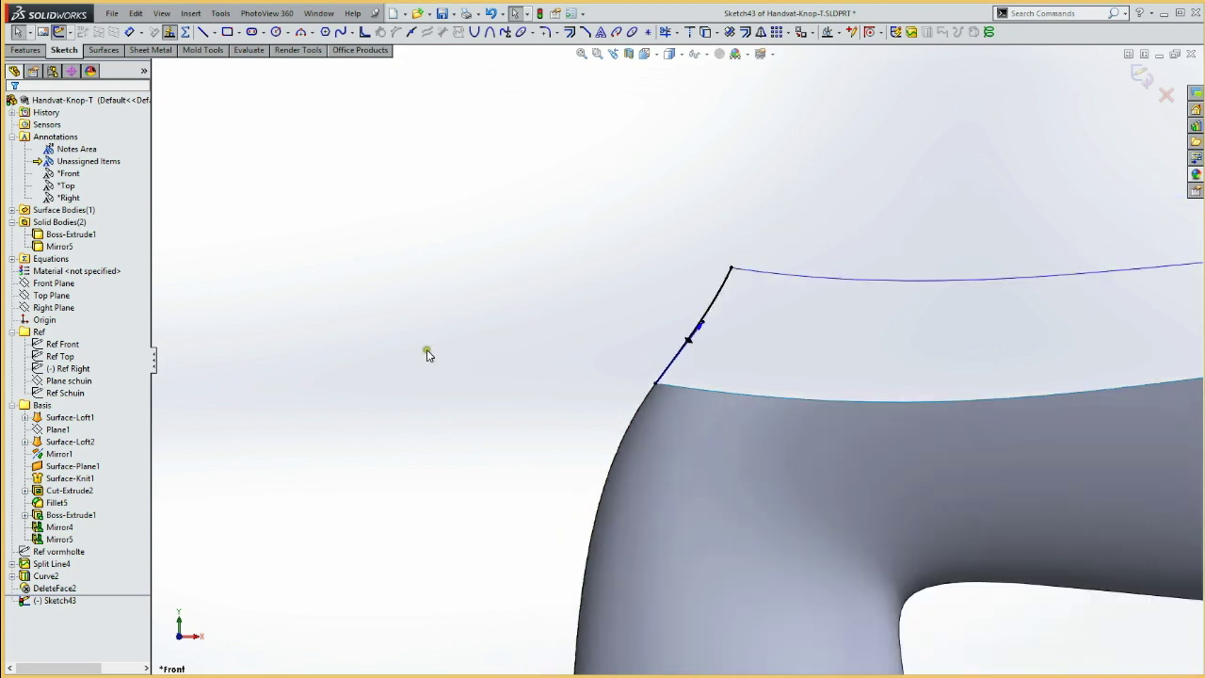
left_click(58, 32)
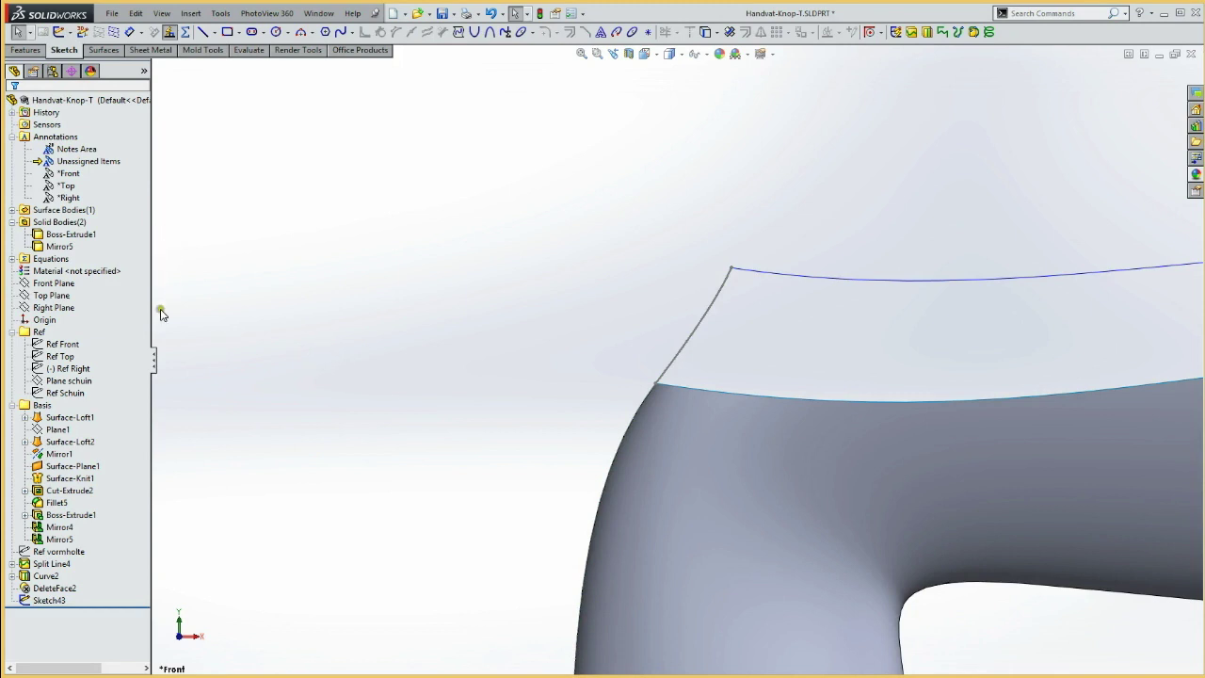
Step: Locate Ref Front, Ref Schuin and Plane schuin on the model, then hide Ref Front
left_click(62, 347)
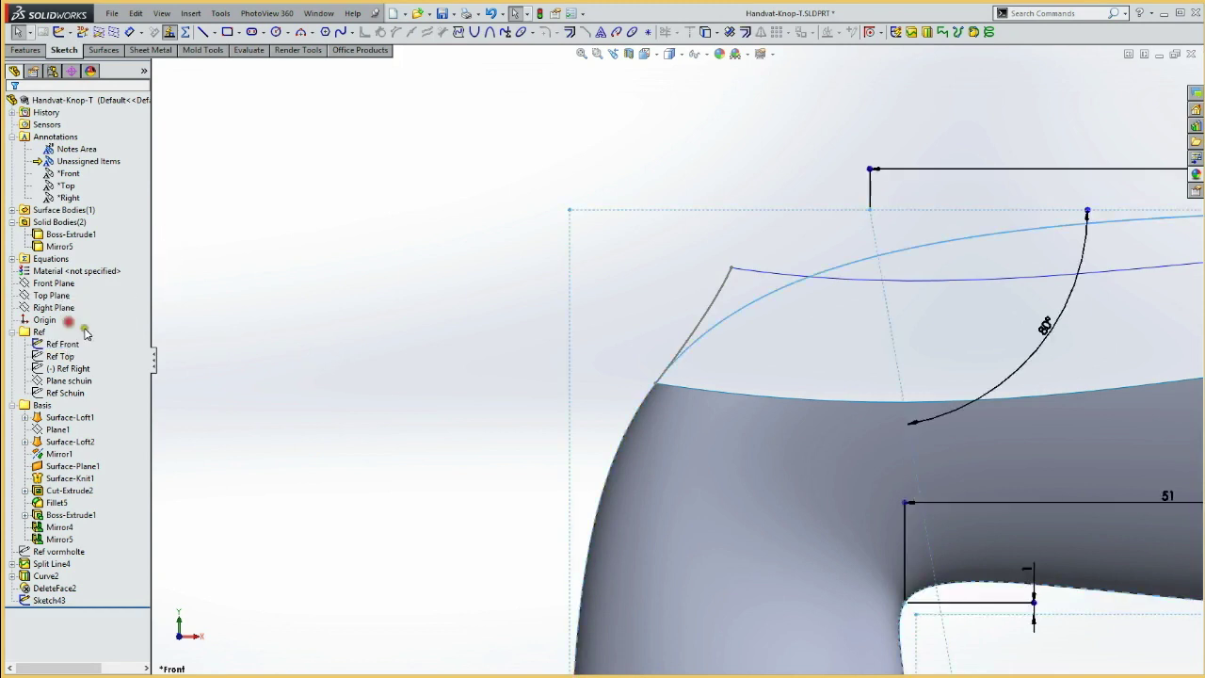
key("Escape")
key("z")
key("z")
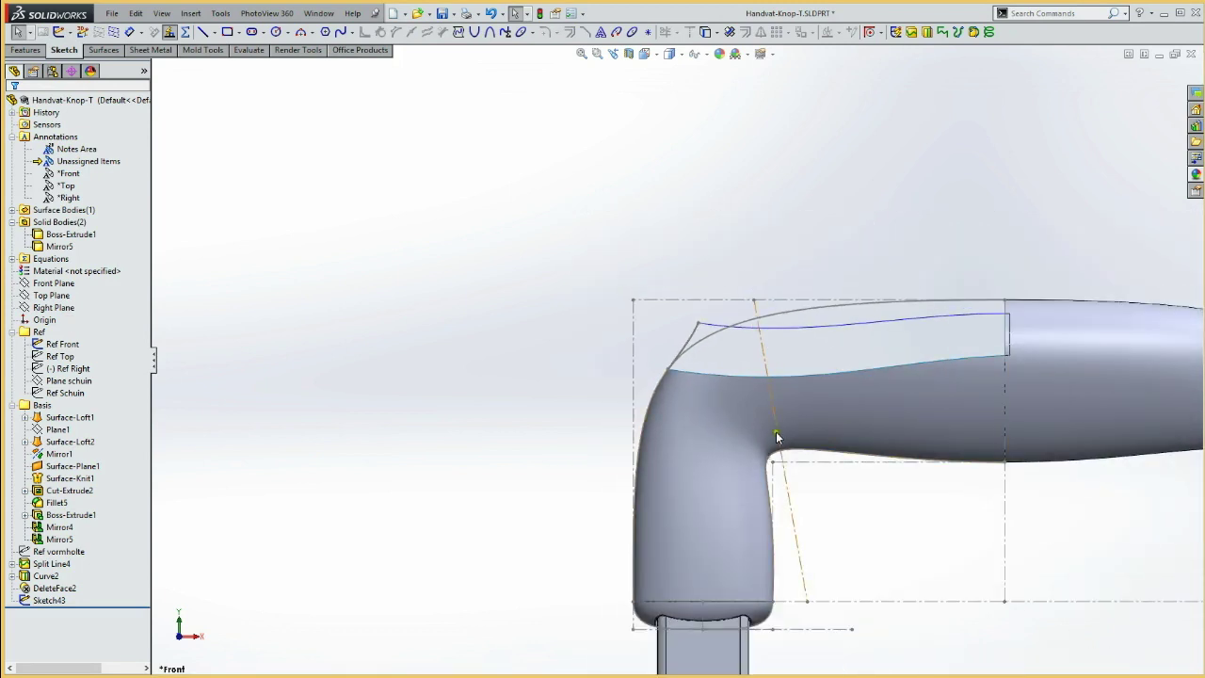
left_click(84, 392)
left_click(371, 338)
left_click(58, 381)
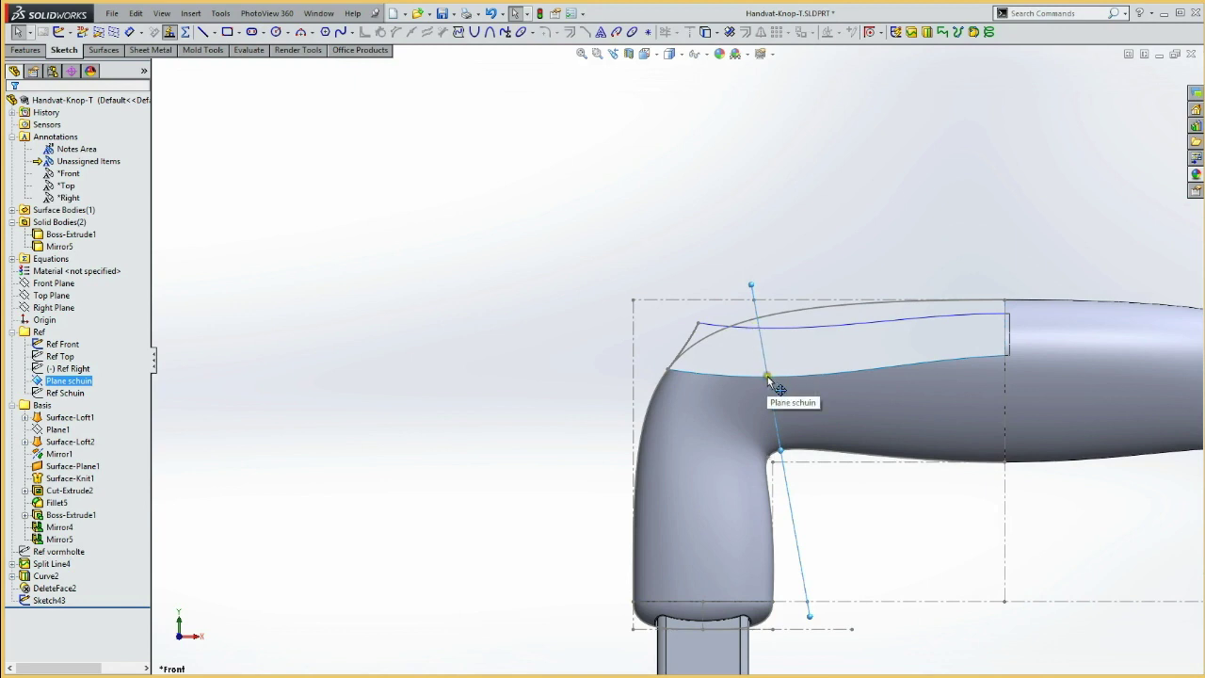
left_click(438, 261)
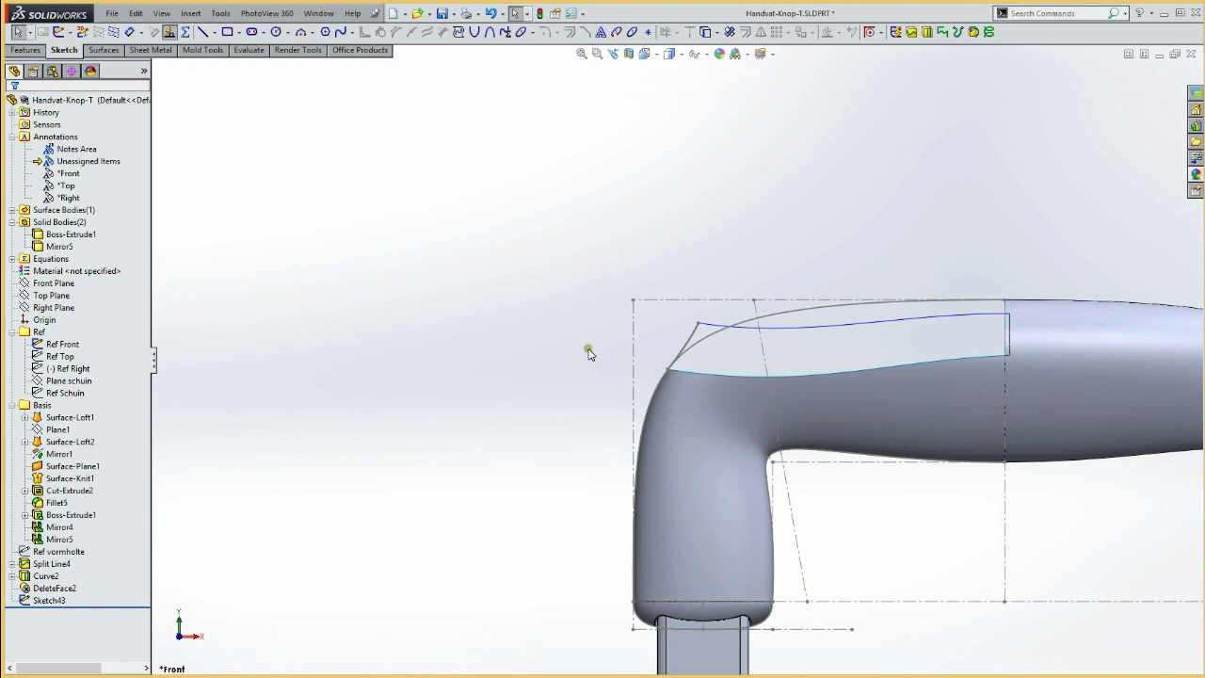
left_click(82, 350)
left_click(83, 320)
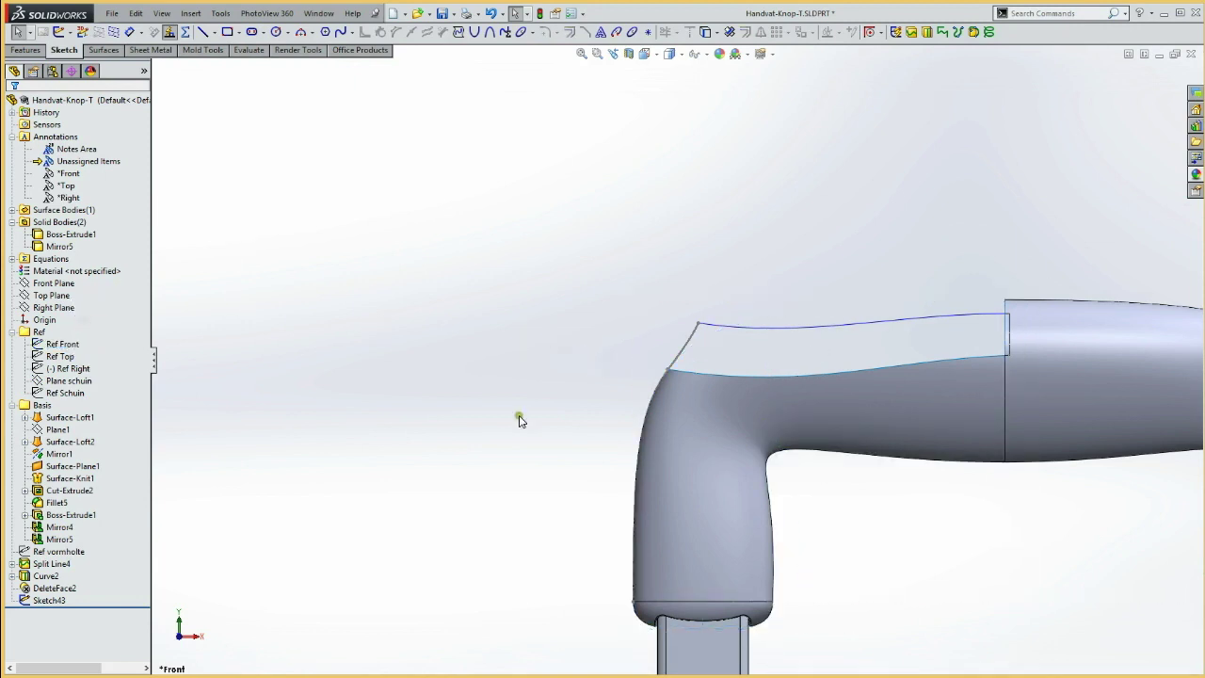
Step: Start a new sketch on Plane schuin
left_click(71, 384)
left_click(71, 384)
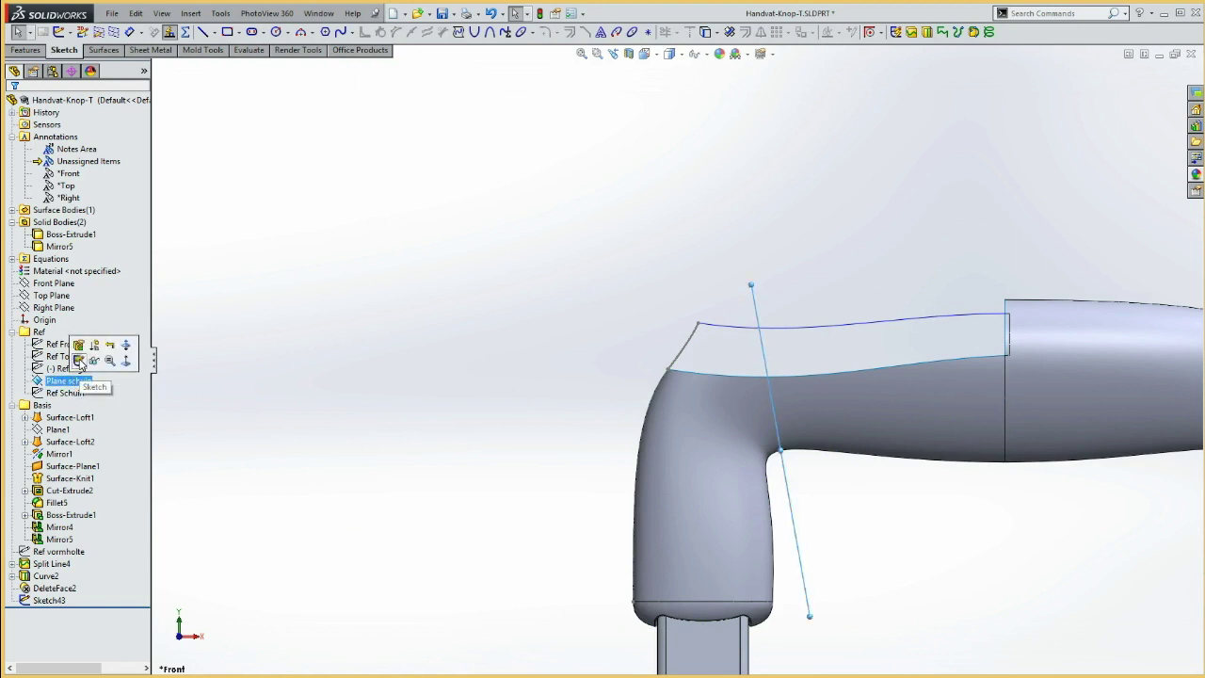
left_click(79, 359)
Step: Draw a two-point guide spline slanting across the top of the handle
mouse_move(433, 331)
middle_mouse_down()
mouse_move(511, 359)
mouse_move(502, 352)
middle_mouse_up()
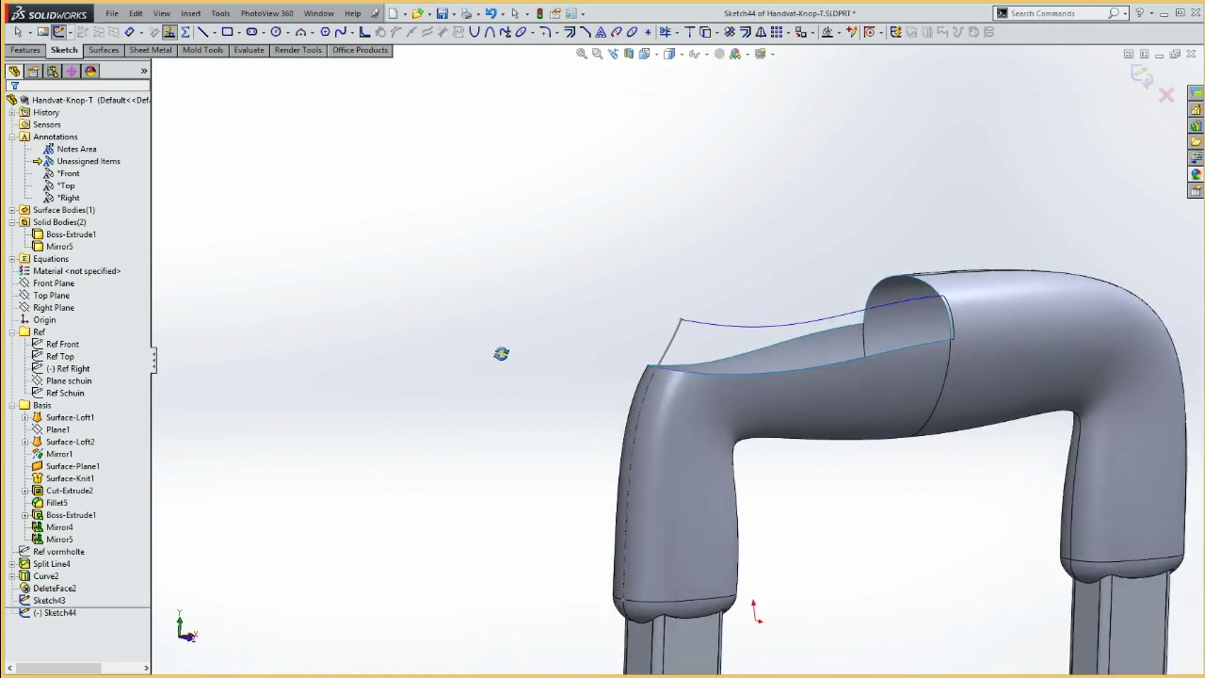
left_click_drag(650, 266, 888, 430)
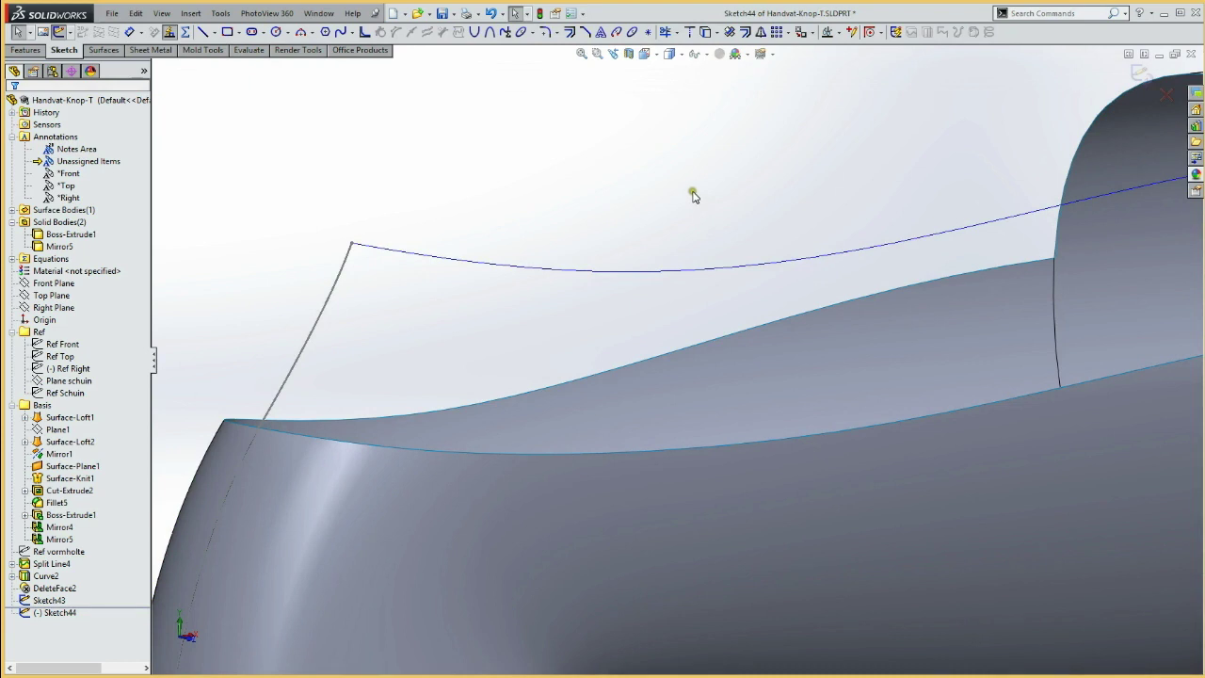
left_click(708, 196)
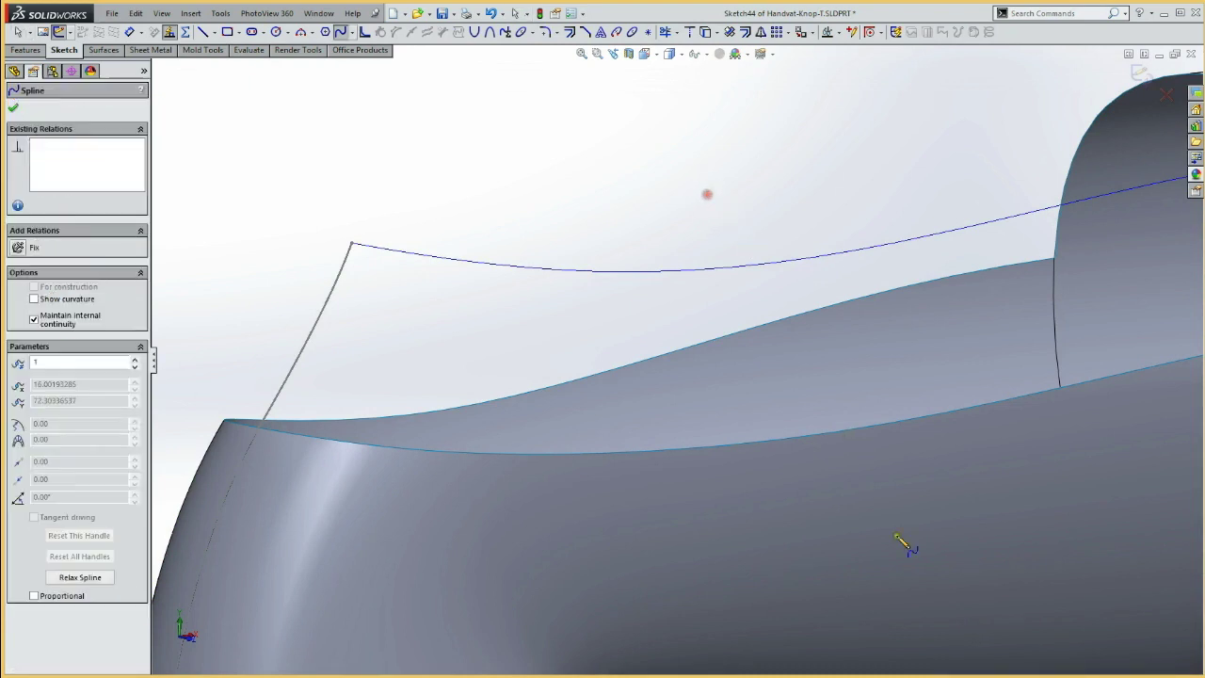
left_click(948, 536)
key("Escape")
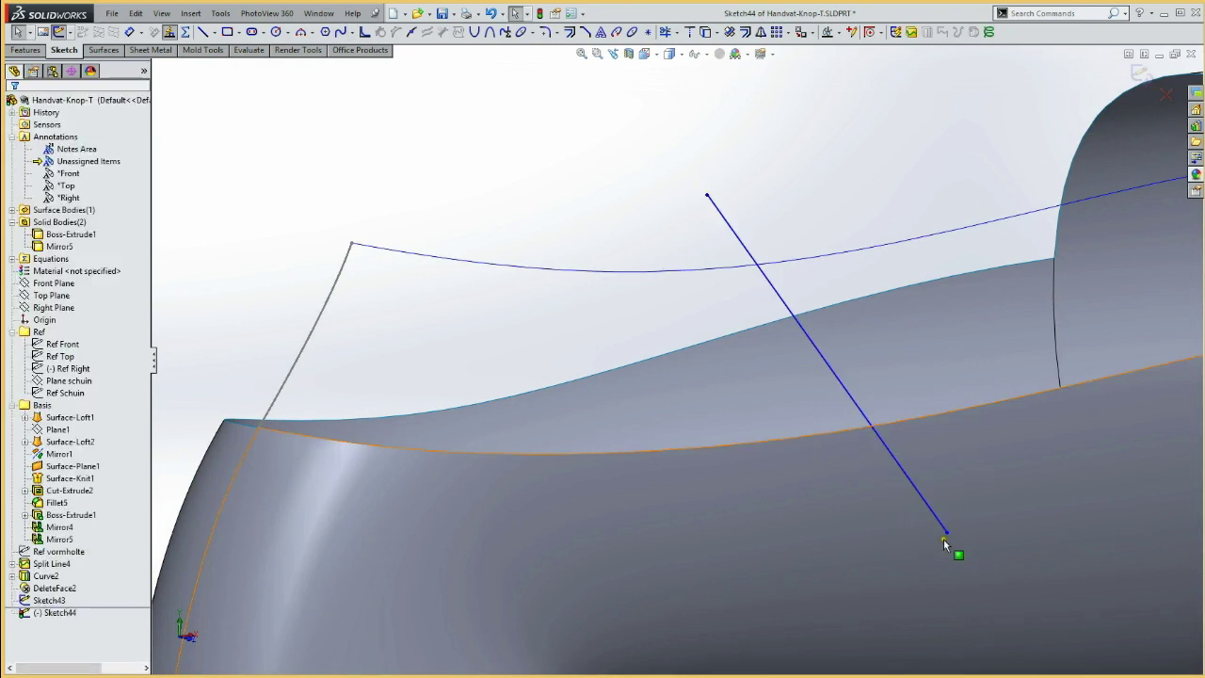
Step: Pierce the guide line's upper endpoint onto the Curve2 top curve
left_click(708, 195)
left_click(696, 270, "ctrl")
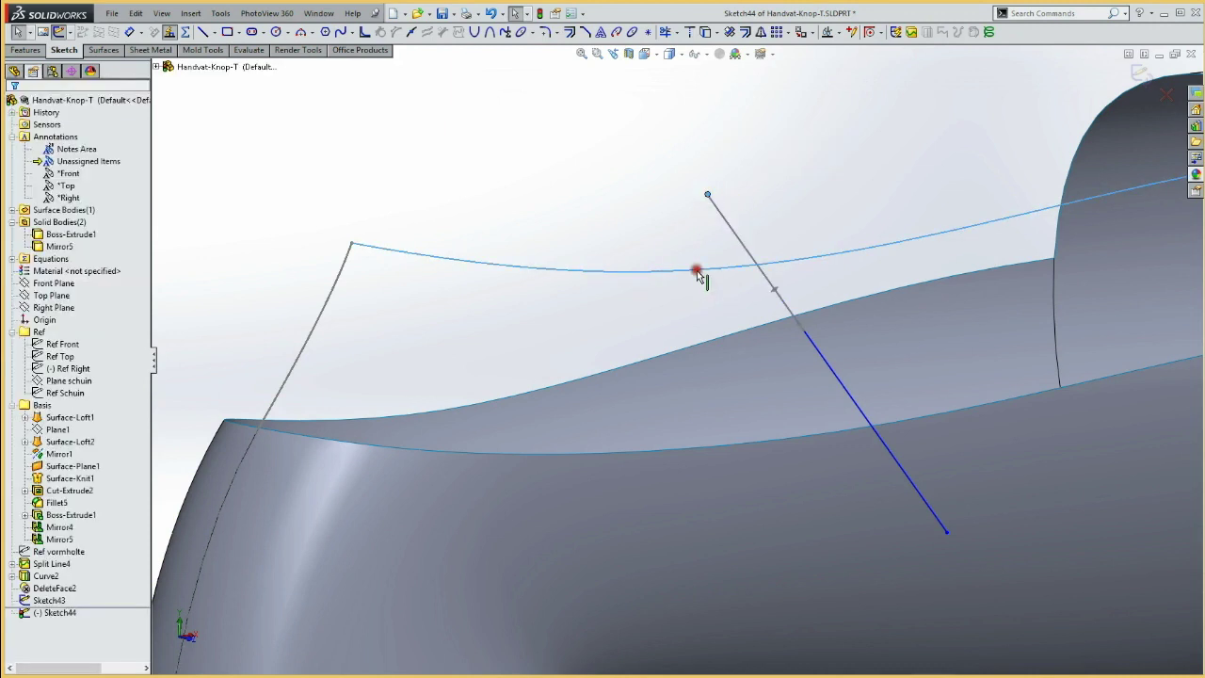
left_click(746, 213)
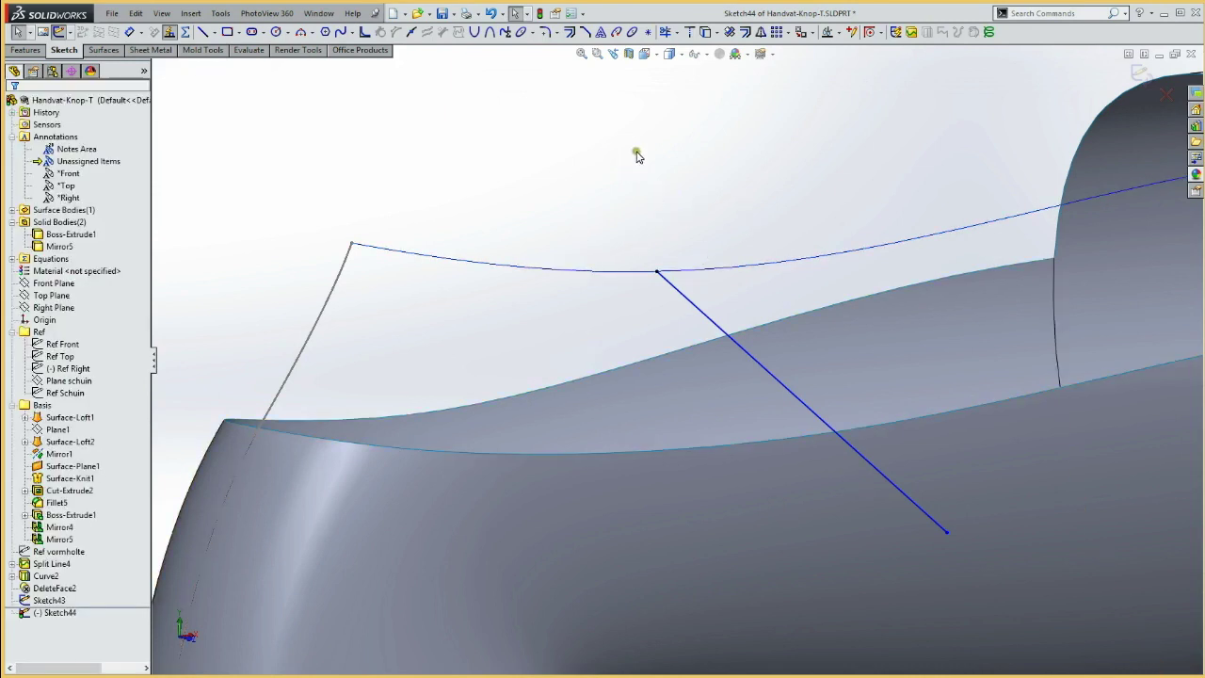
left_click(737, 444)
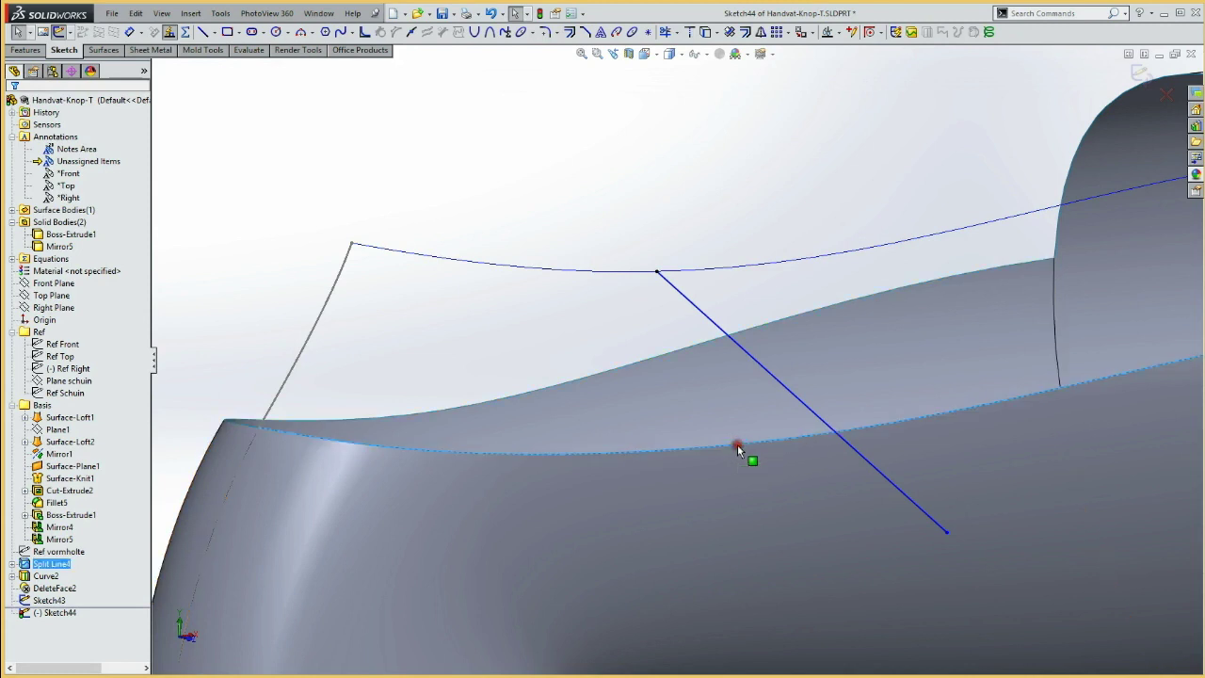
Step: Pierce the guide line's lower endpoint onto the Split Line4 top edge of the handle body
left_click(947, 533, "ctrl")
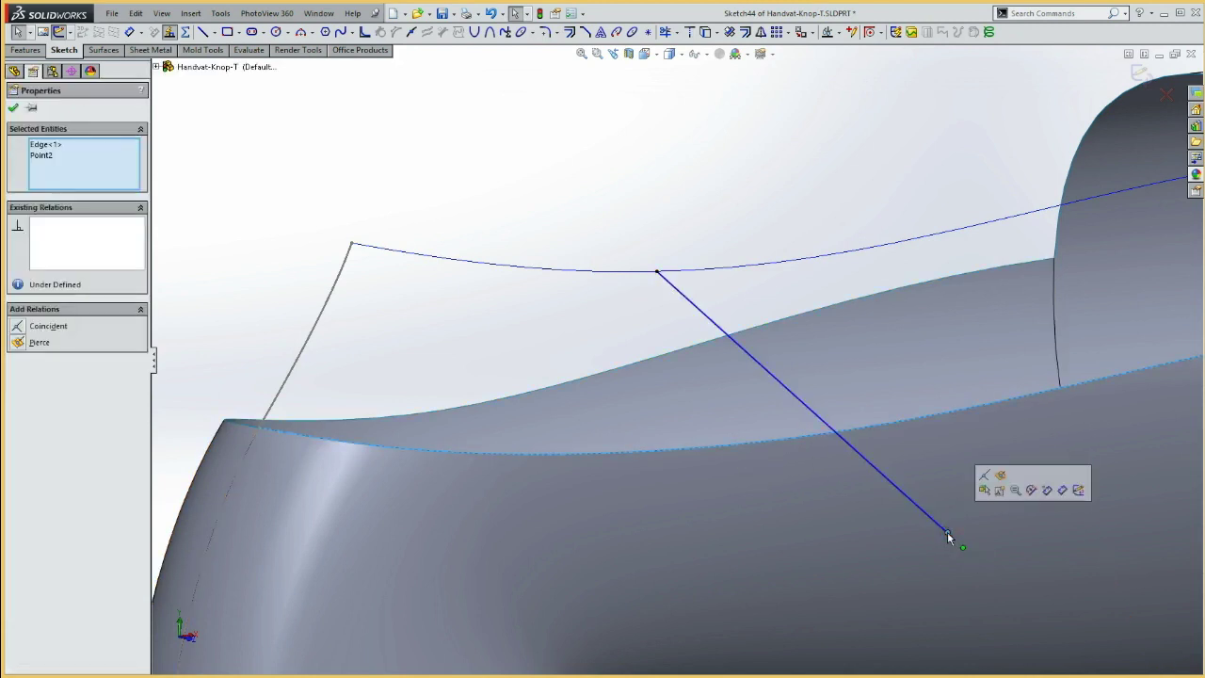
left_click(1001, 476)
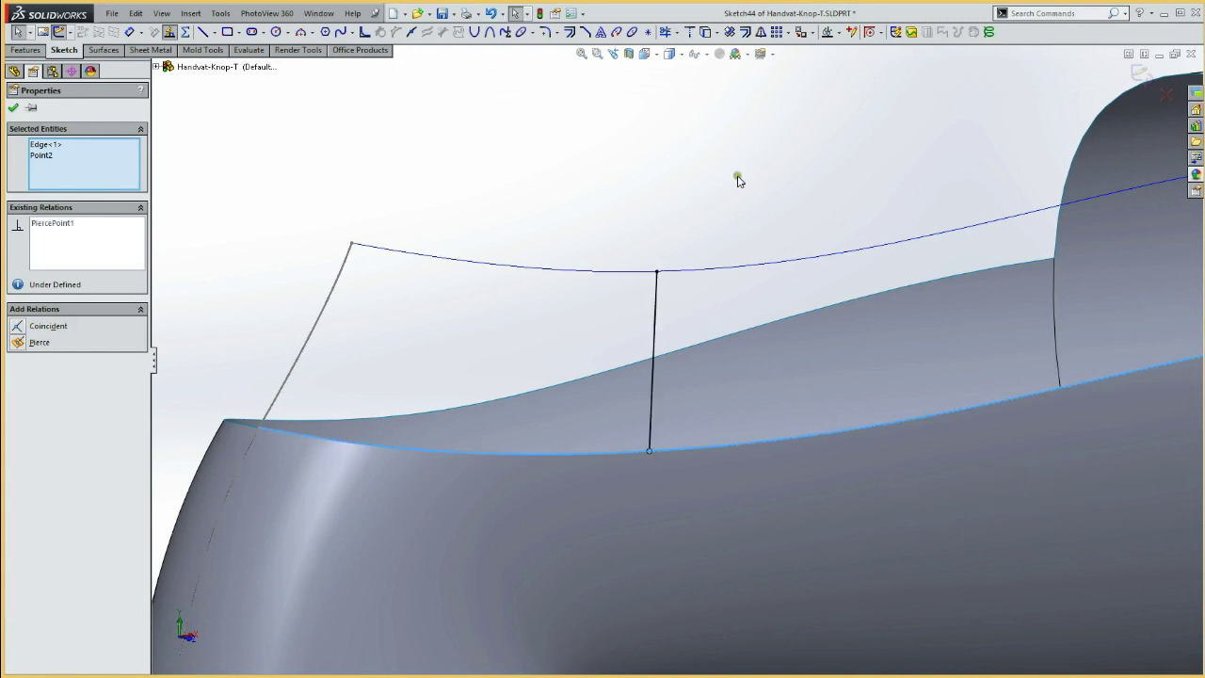
left_click(721, 151)
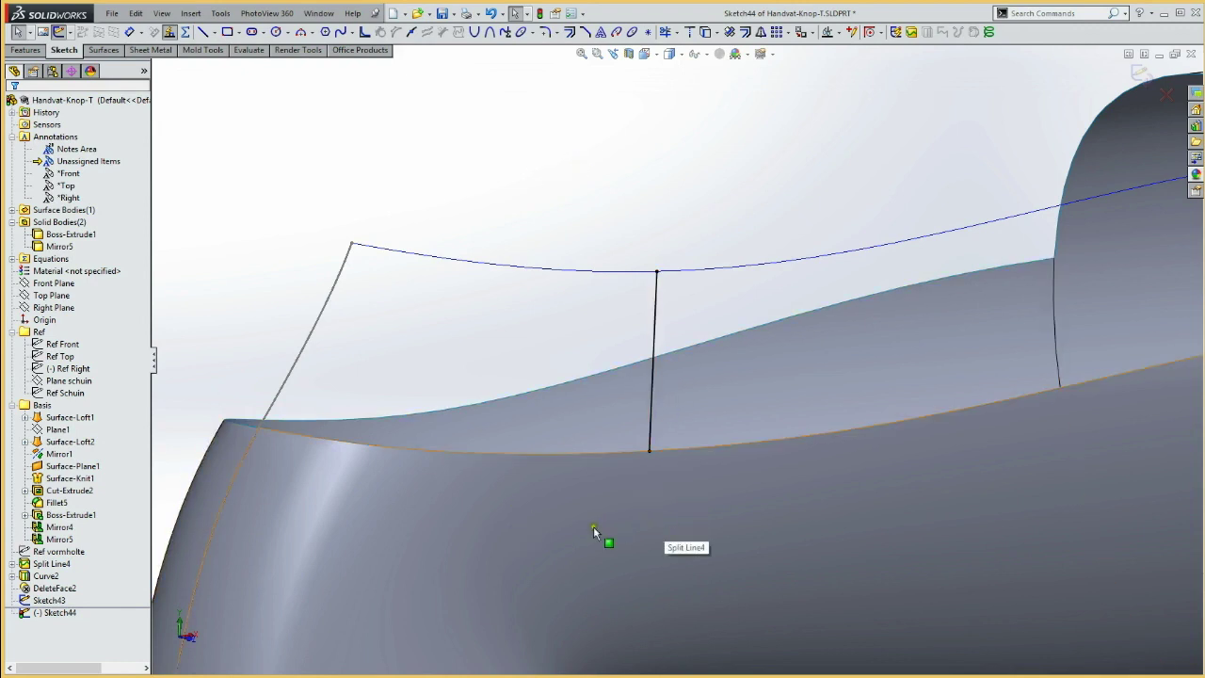
left_click(627, 500)
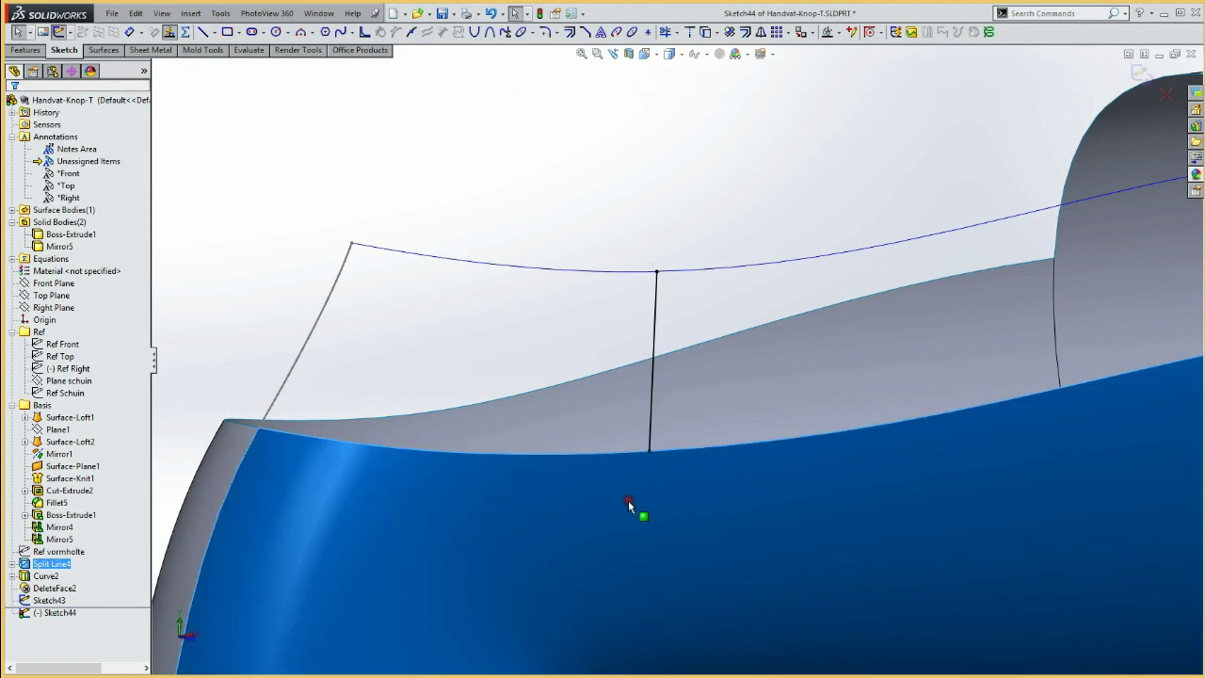
left_click(651, 426, "ctrl")
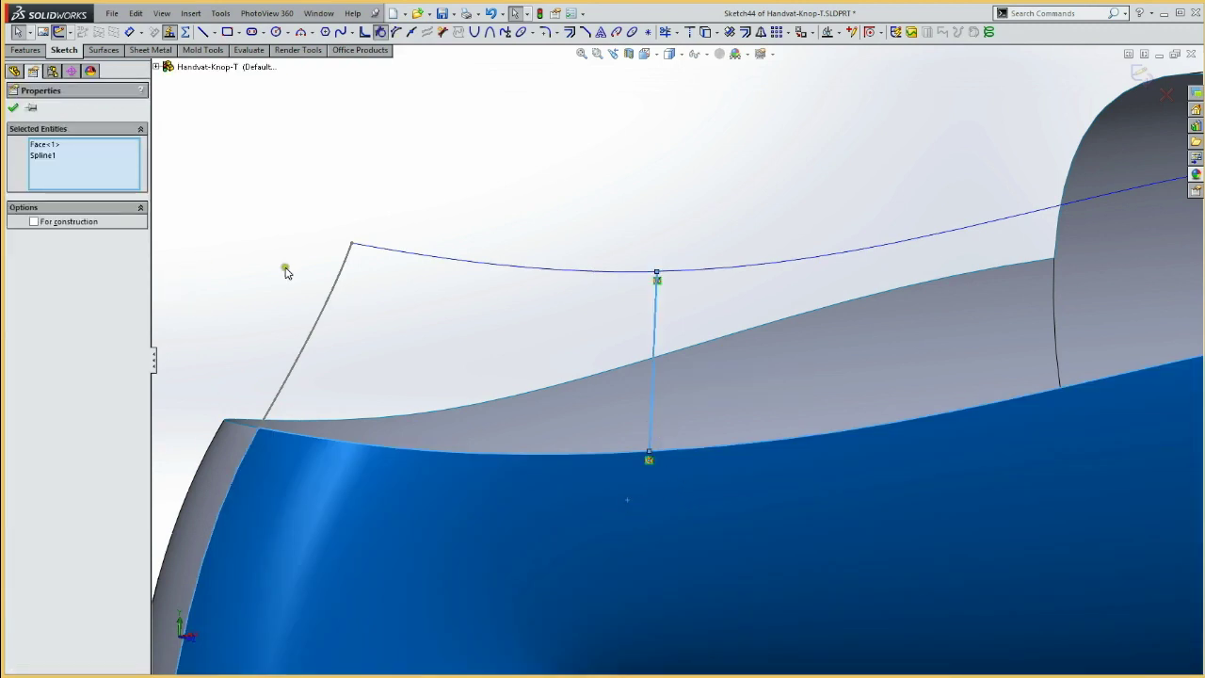
left_click(621, 152)
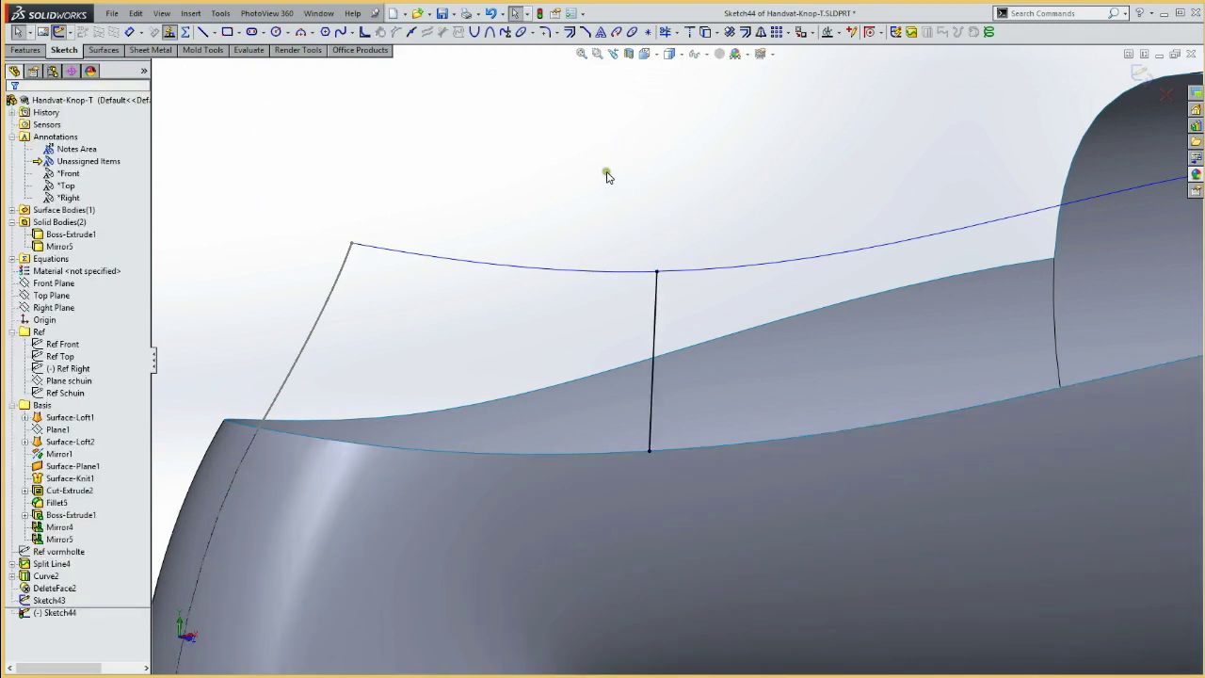
left_click(596, 519)
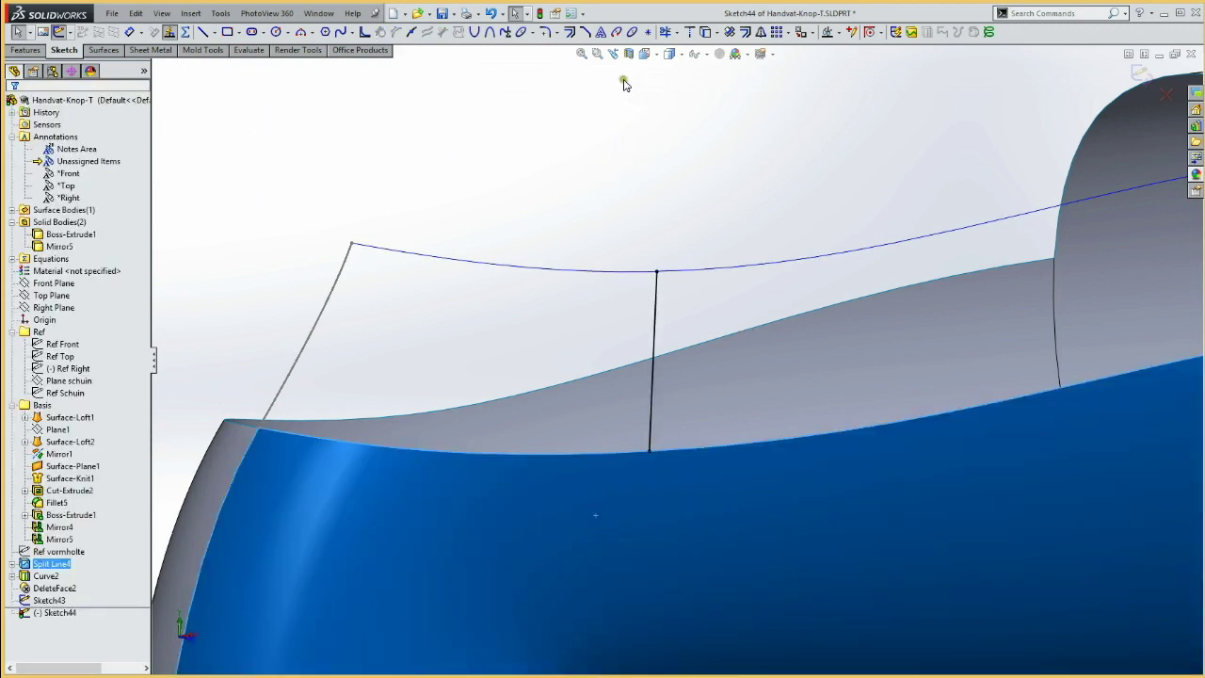
Step: Create the intersection curve of the sketch plane with the handle face as construction geometry
left_click(730, 35)
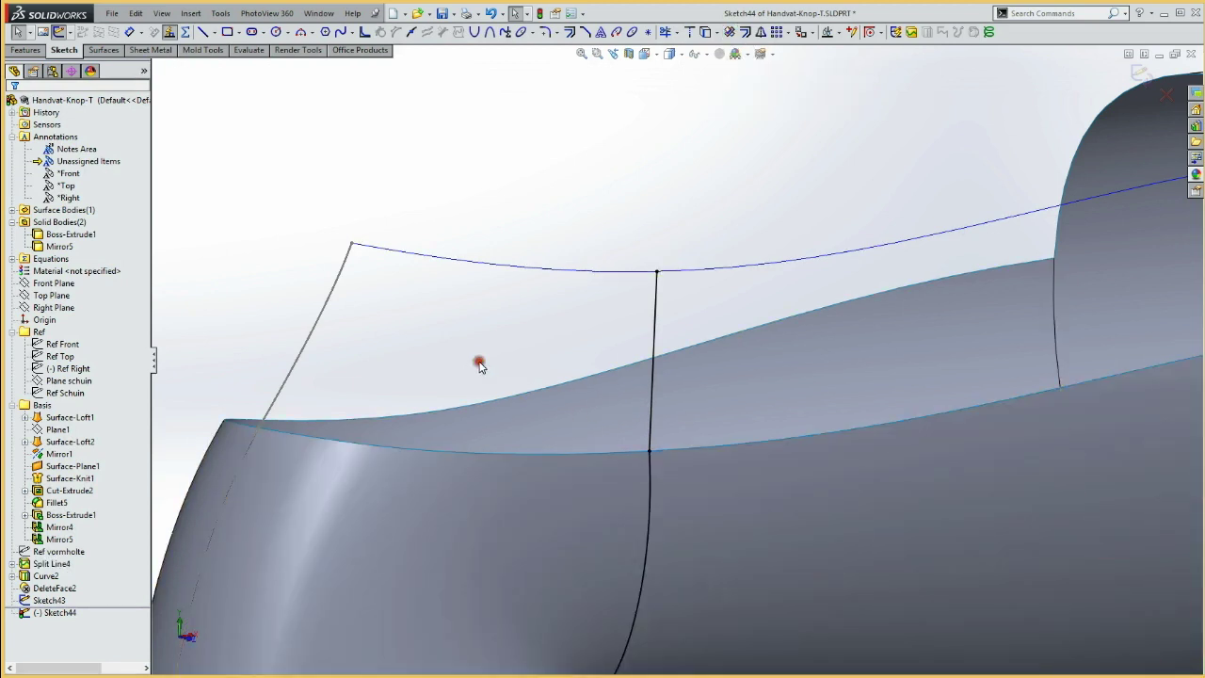
scroll(522, 494, "up", 3)
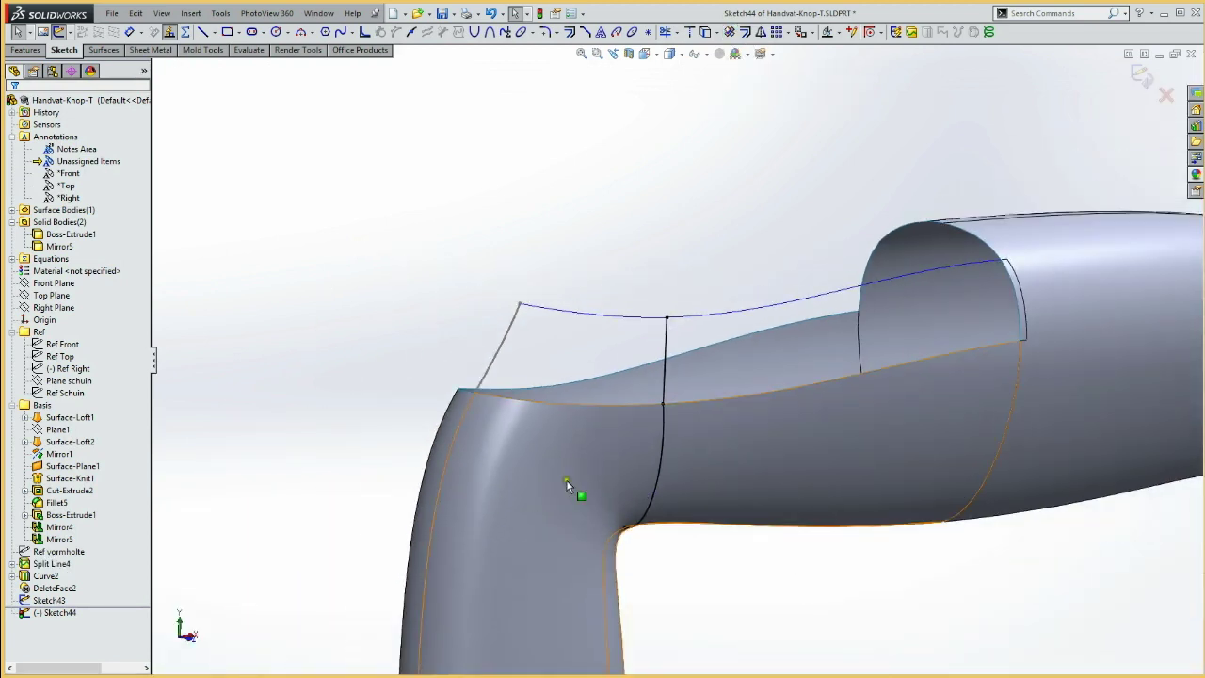
middle_click_drag(438, 337, 401, 291)
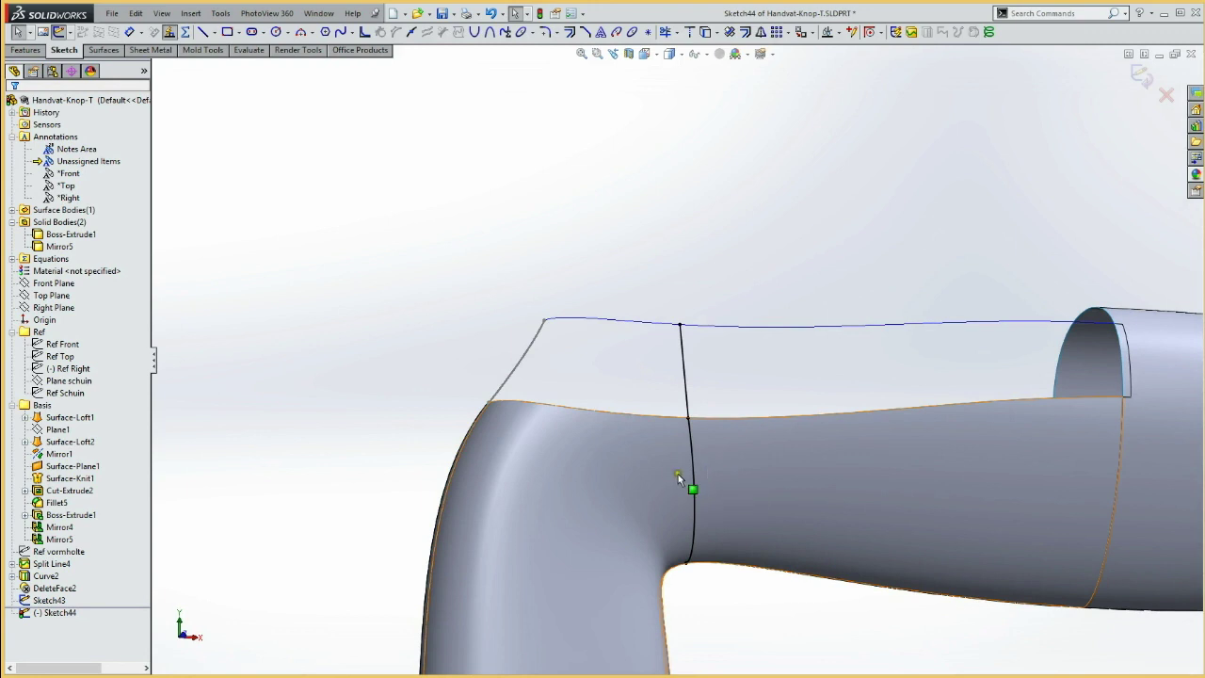
left_click(854, 473)
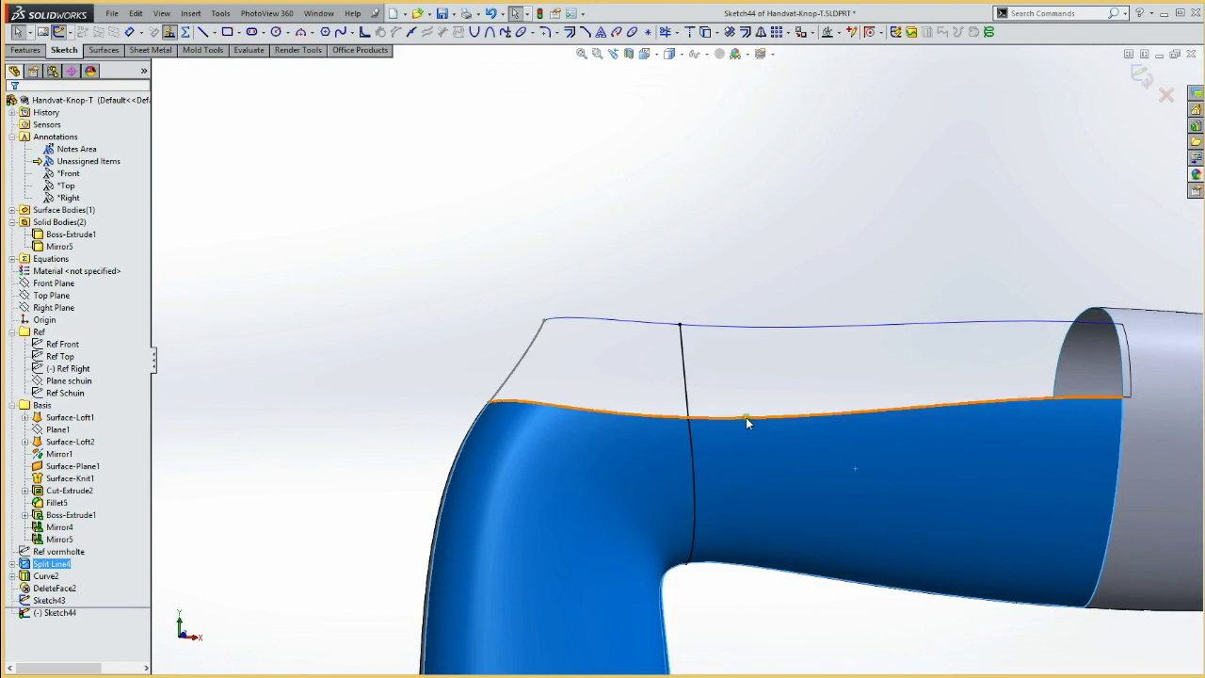
left_click(748, 390)
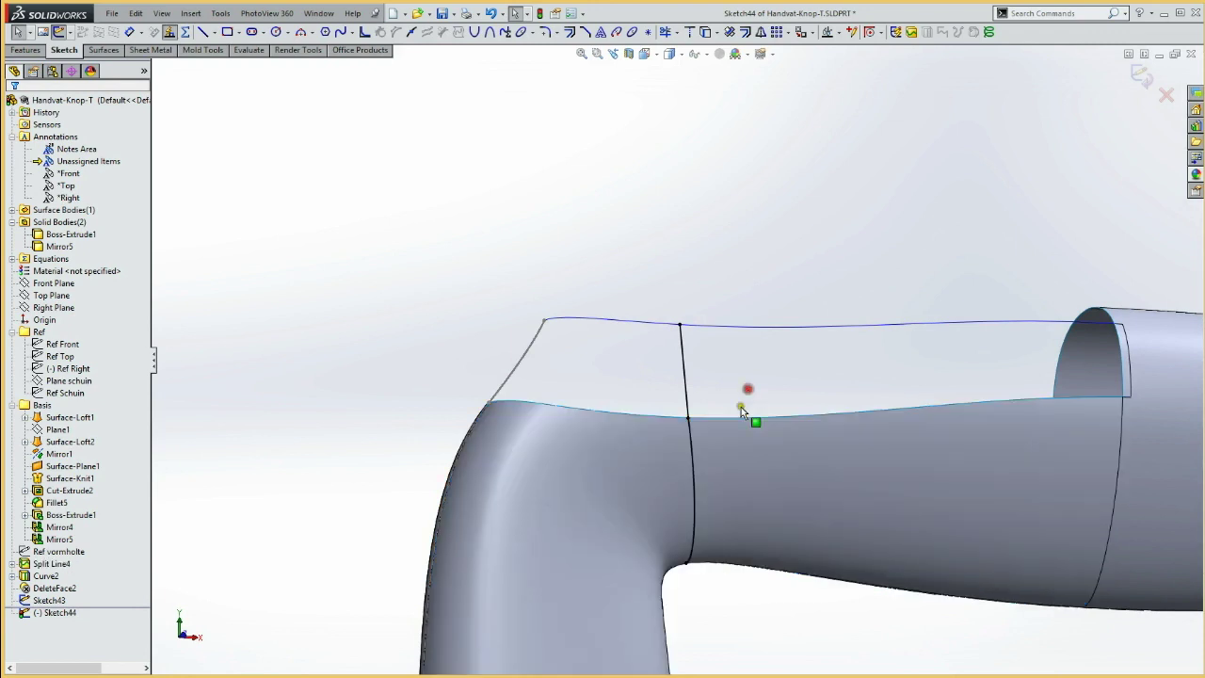
left_click(692, 479)
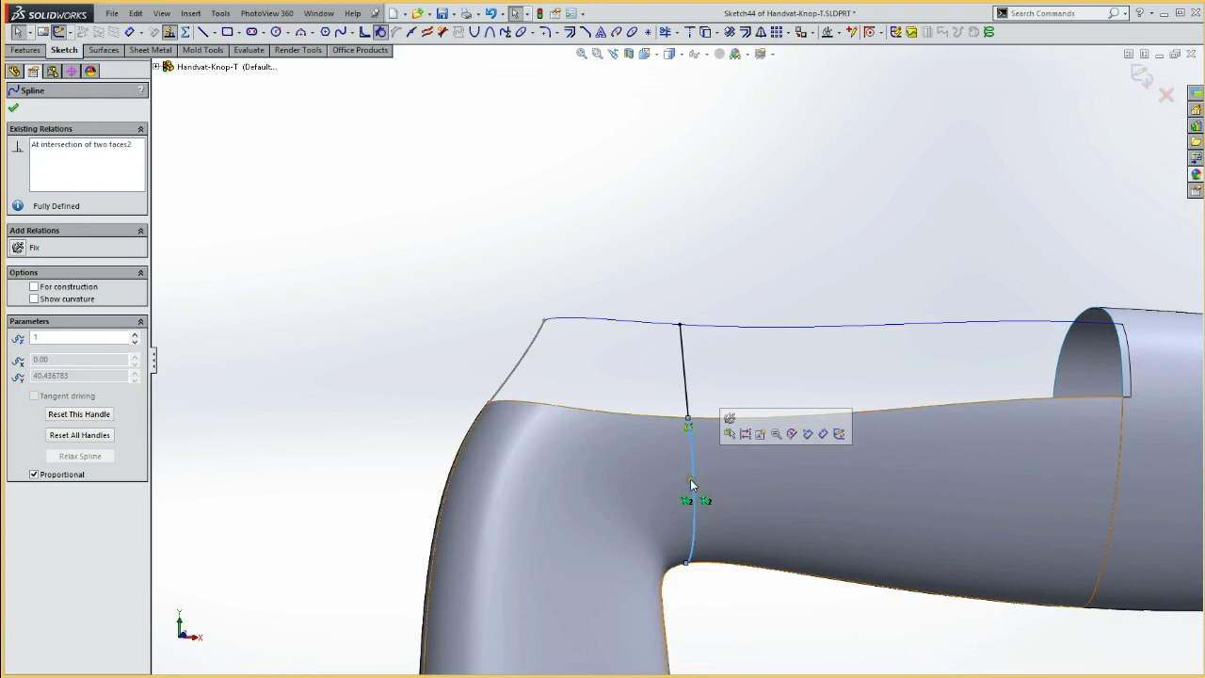
left_click(744, 433)
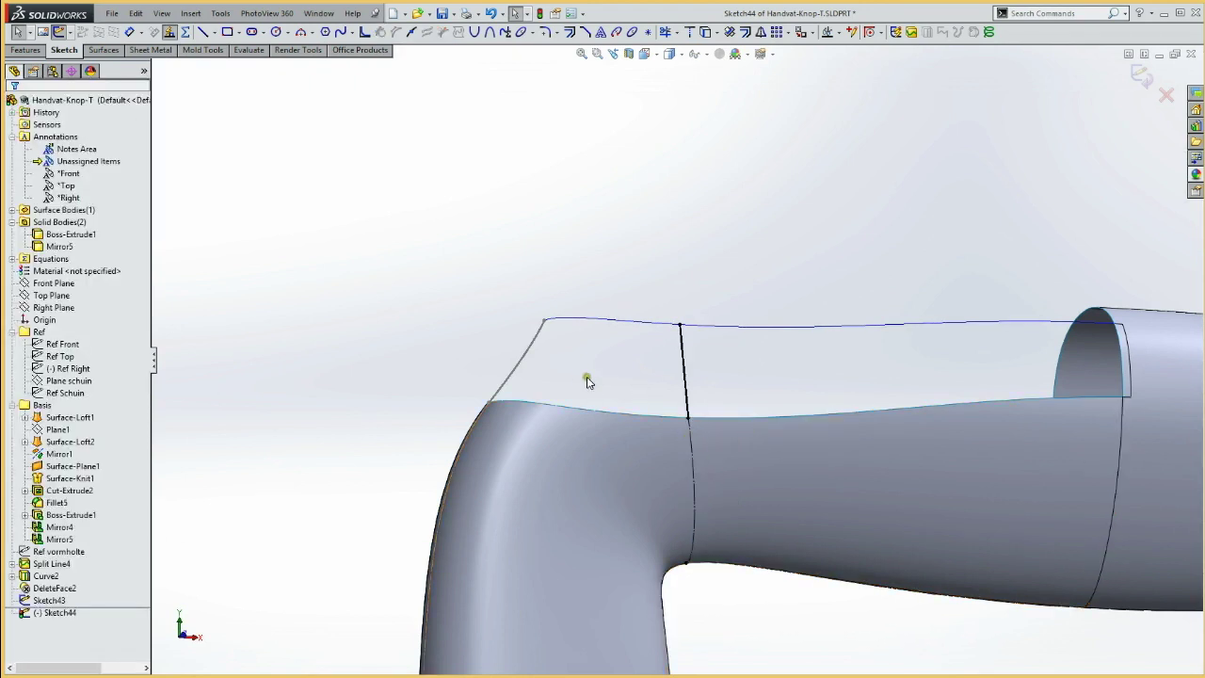
left_click_drag(543, 279, 841, 530)
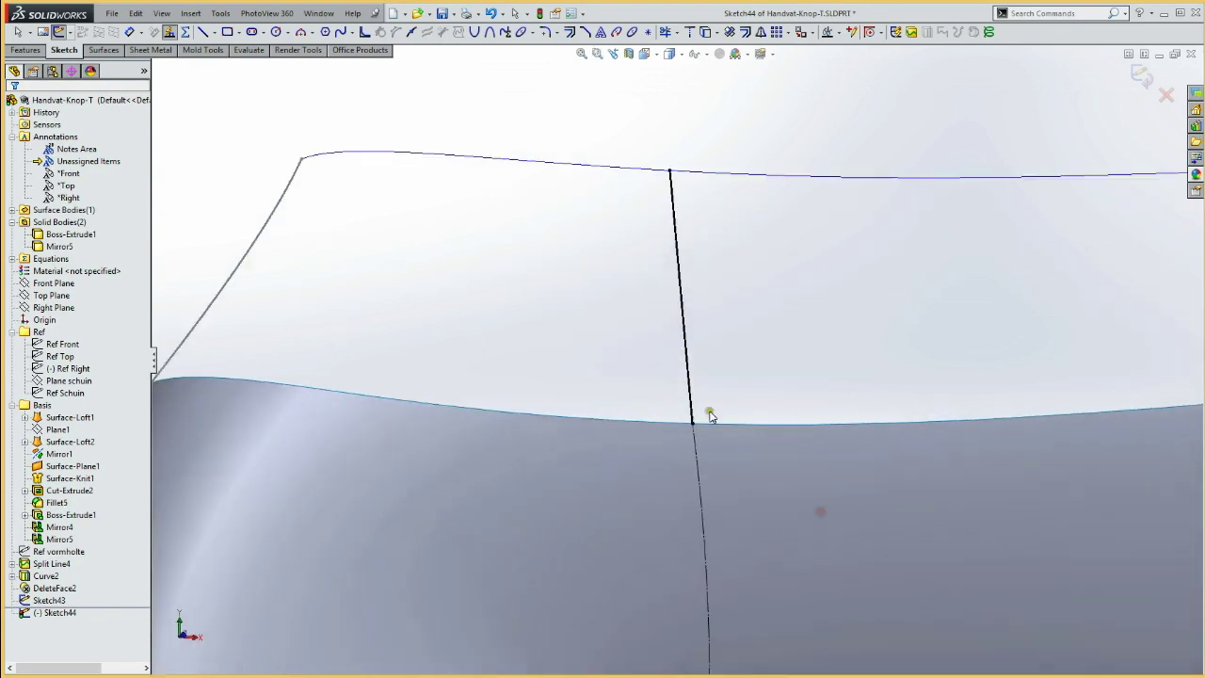
key("Escape")
Step: Add a Tangent relation between the vertical spline and the lower spline
left_click(690, 401)
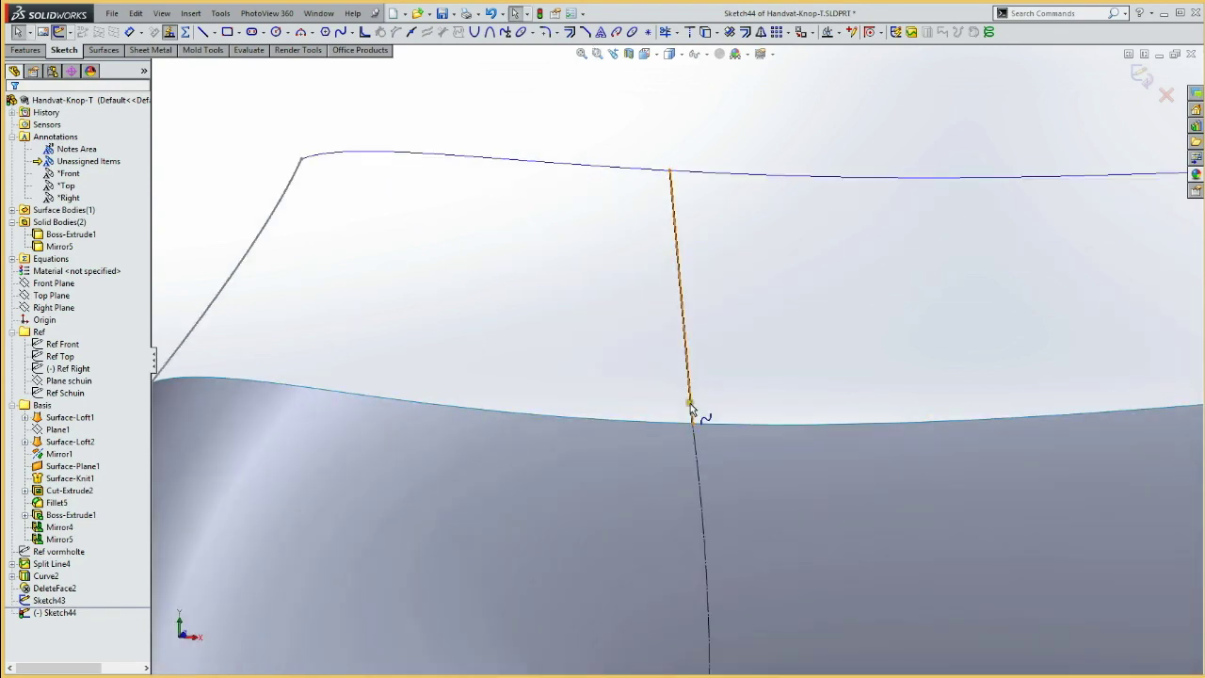
left_click(697, 477, "ctrl")
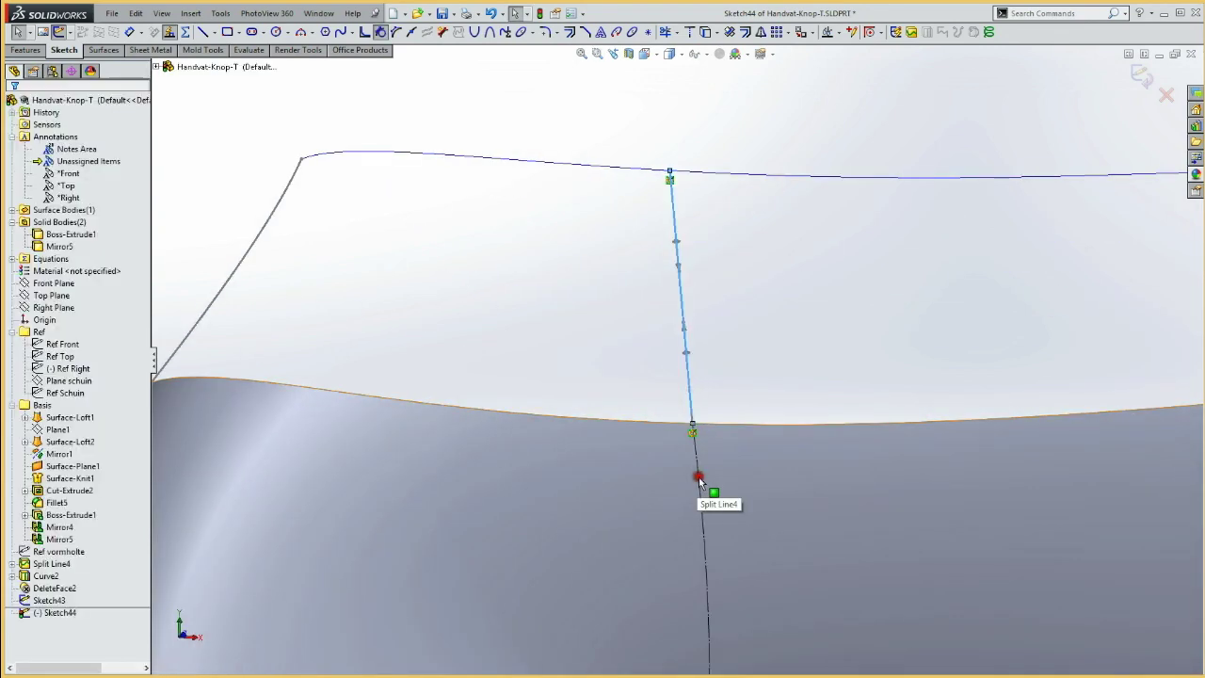
key("Escape")
left_click(695, 406)
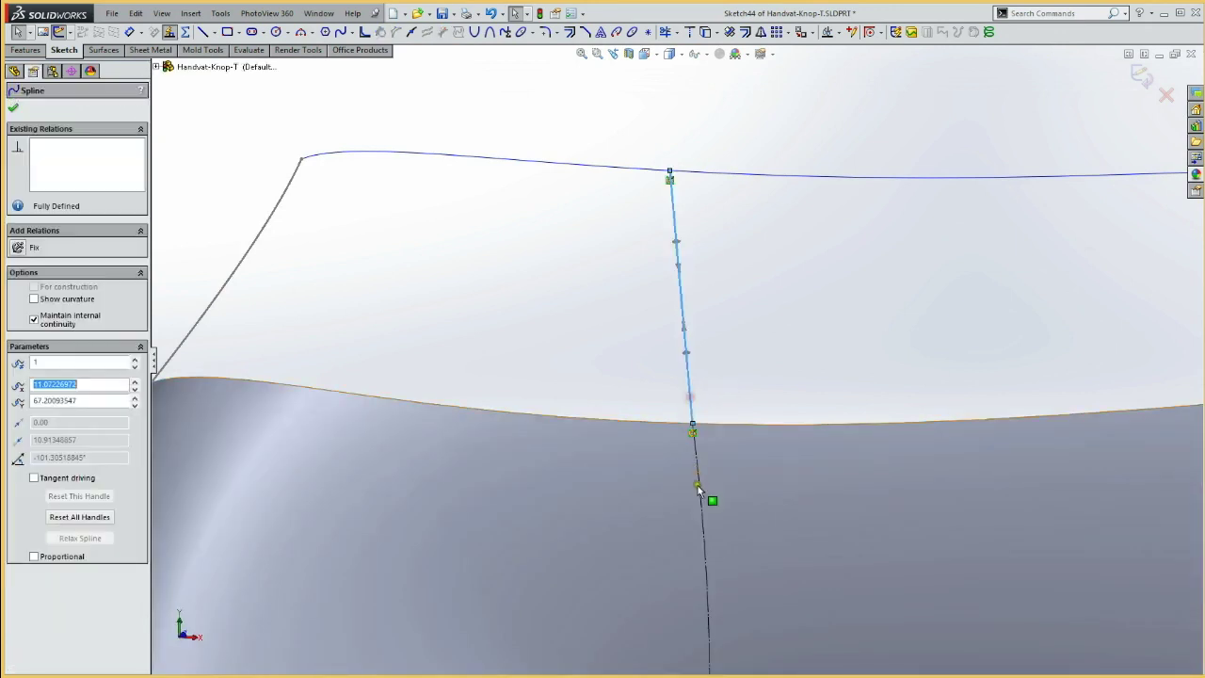
left_click(700, 492, "ctrl")
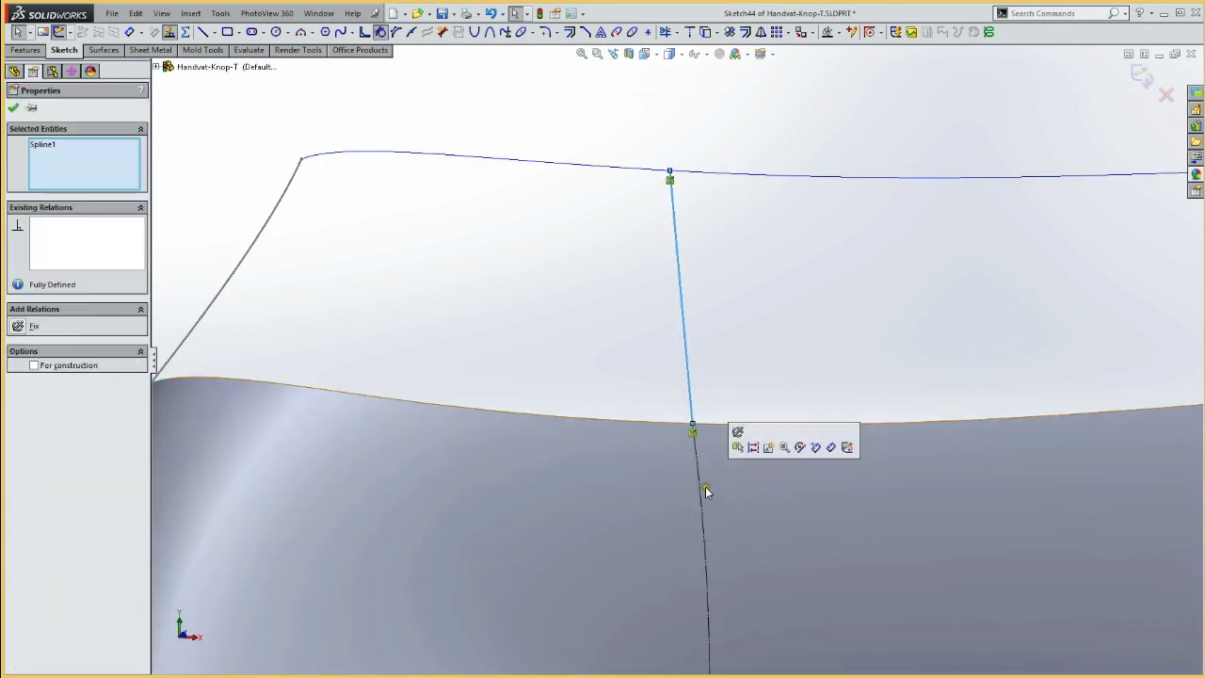
left_click(742, 389)
left_click(702, 521)
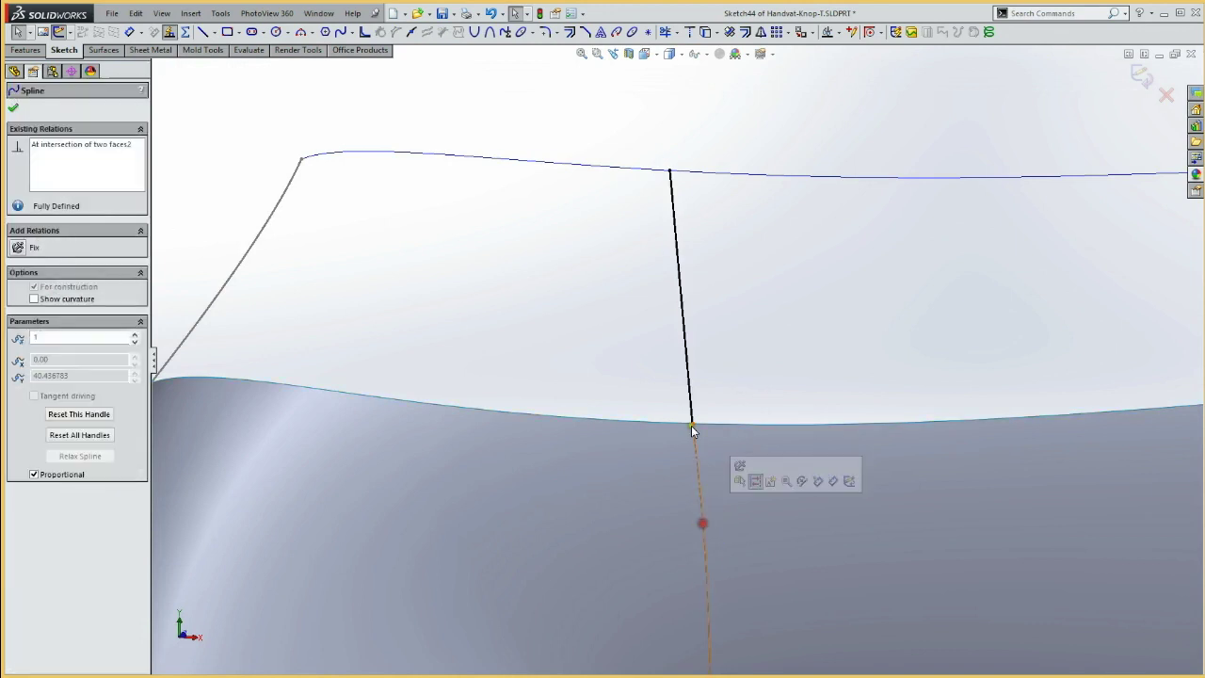
left_click(692, 414, "ctrl")
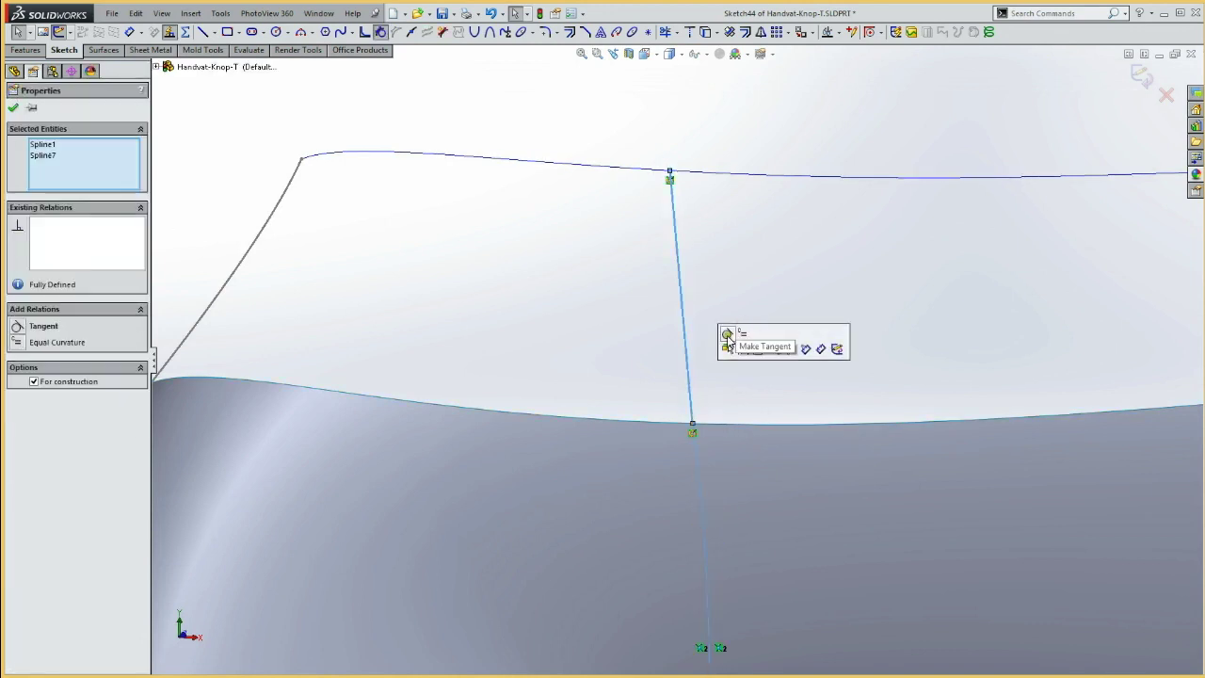
left_click(729, 331)
left_click(583, 331)
middle_click_drag(364, 323, 400, 325)
scroll(424, 377, "up", 5)
mouse_move(326, 299)
middle_mouse_down()
mouse_move(352, 328)
mouse_move(358, 301)
mouse_move(310, 309)
mouse_move(318, 316)
middle_mouse_up()
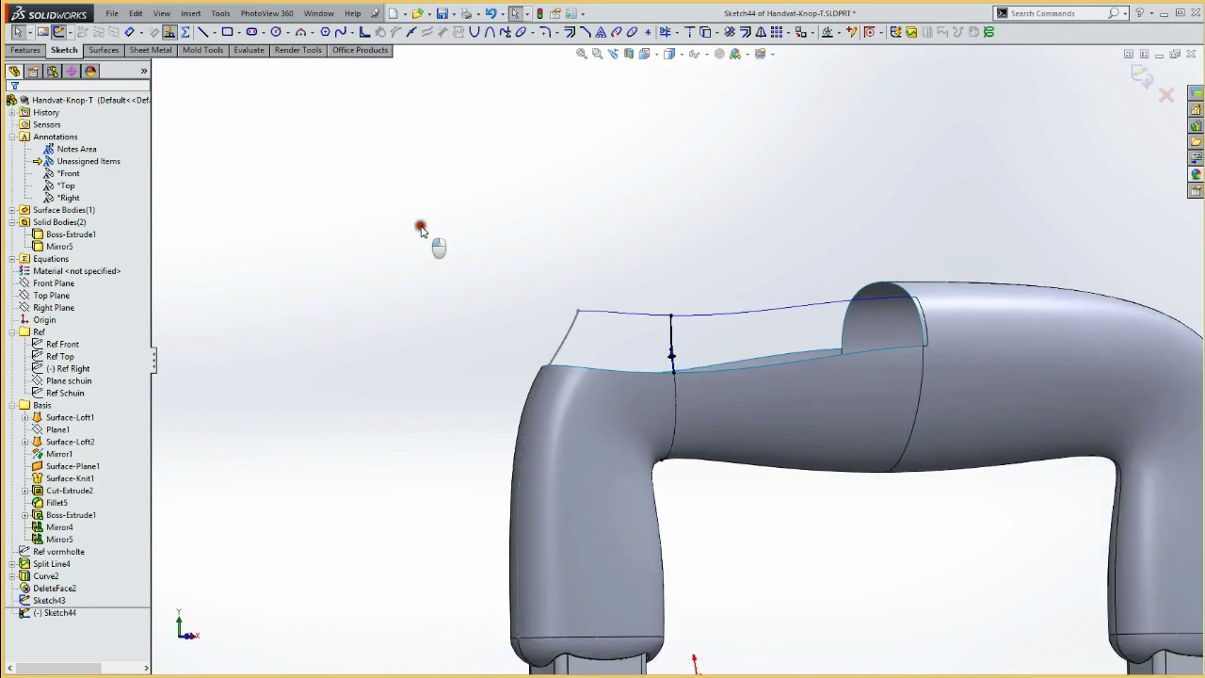
Step: Exit Sketch44 and start a Lofted Surface from the Surfaces tools
left_click(62, 31)
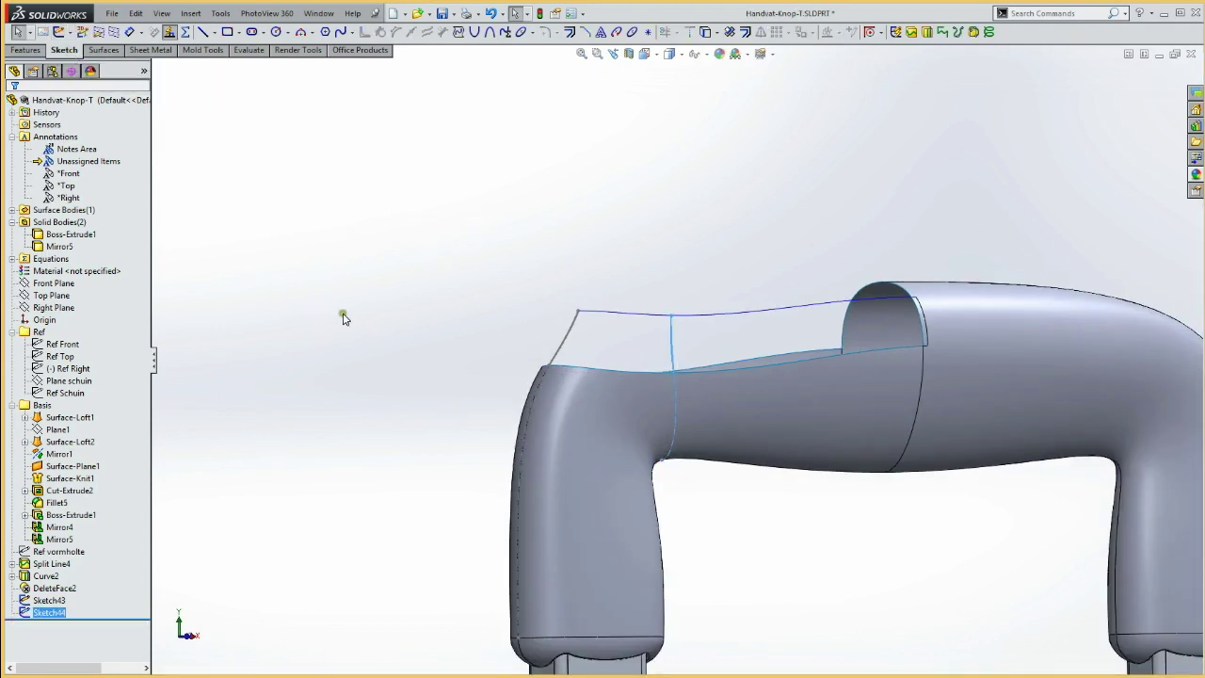
mouse_move(353, 270)
middle_mouse_down()
mouse_move(372, 306)
mouse_move(367, 292)
middle_mouse_up()
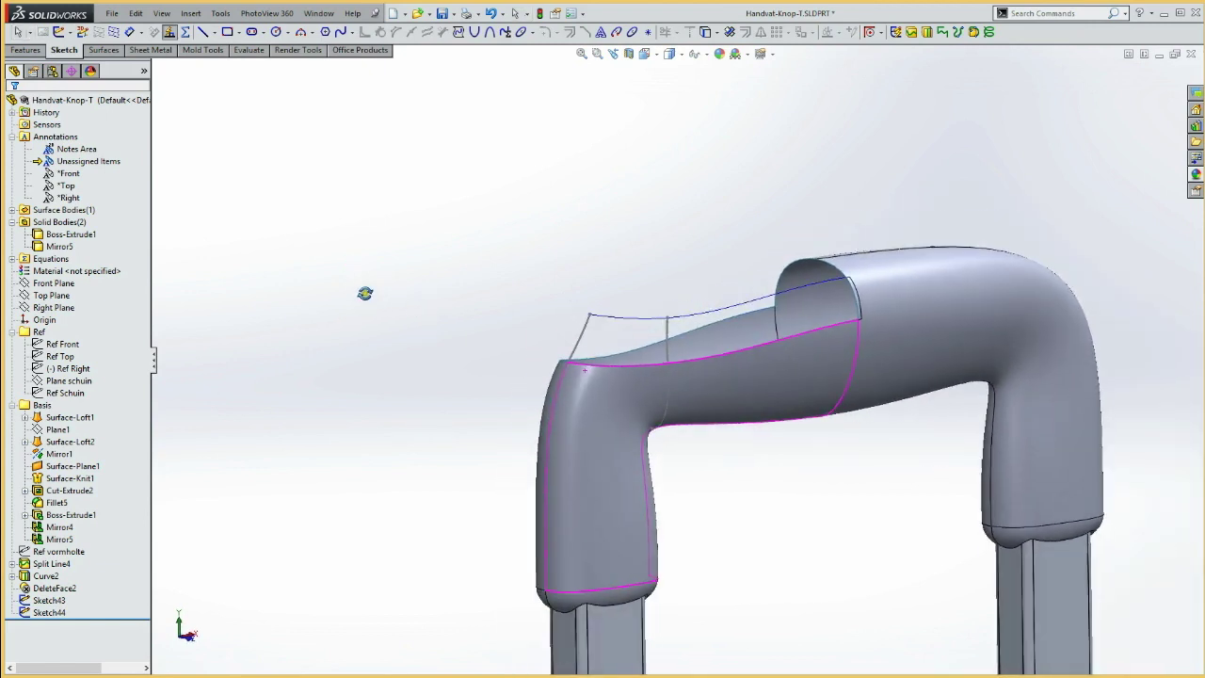
left_click(105, 50)
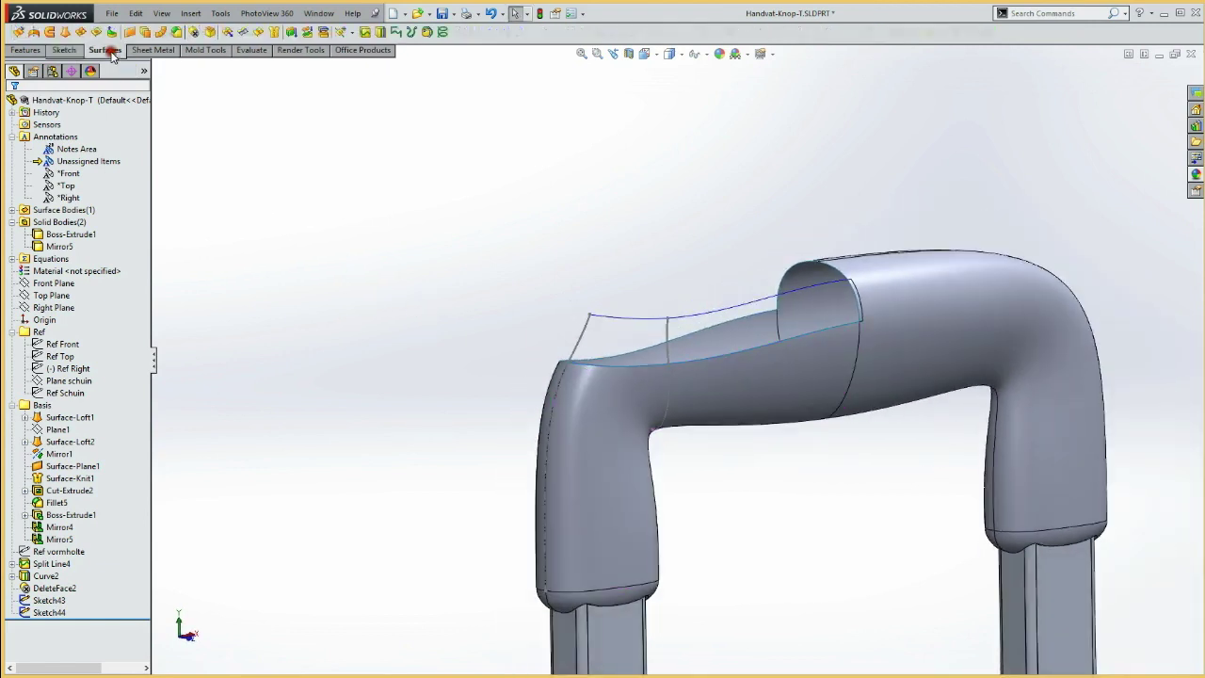
left_click(65, 33)
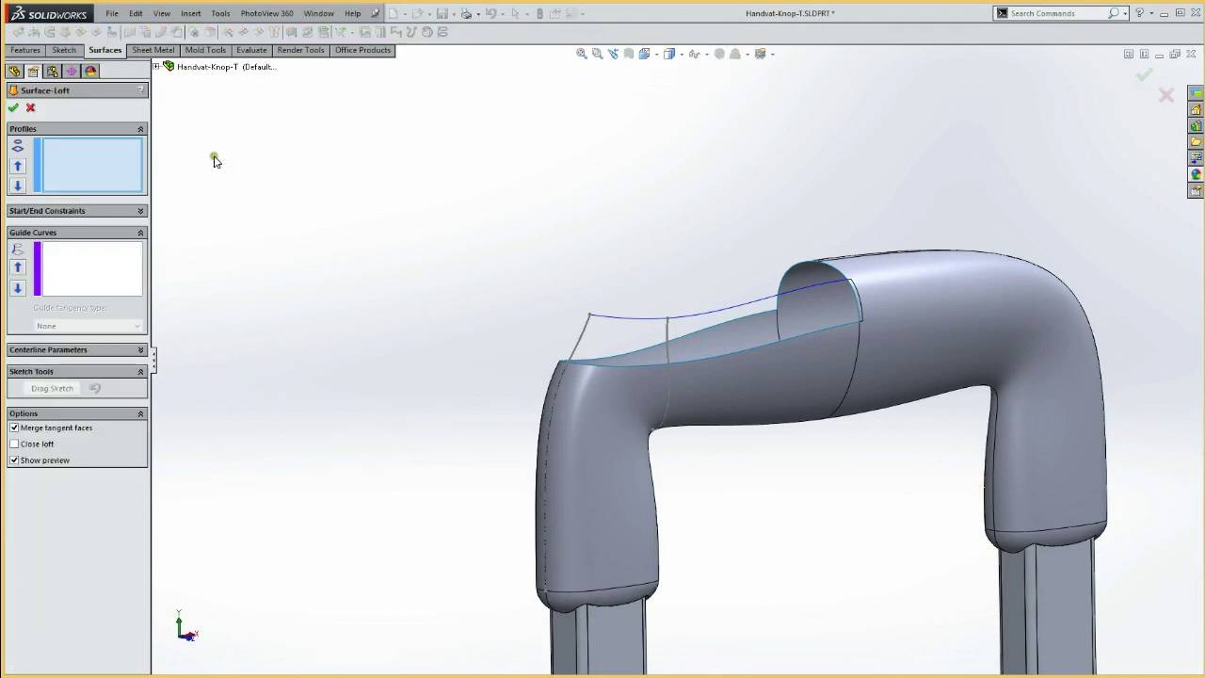
Step: Choose Sketch43, Sketch44 and the grip's opening edge as the loft profiles
left_click(157, 66)
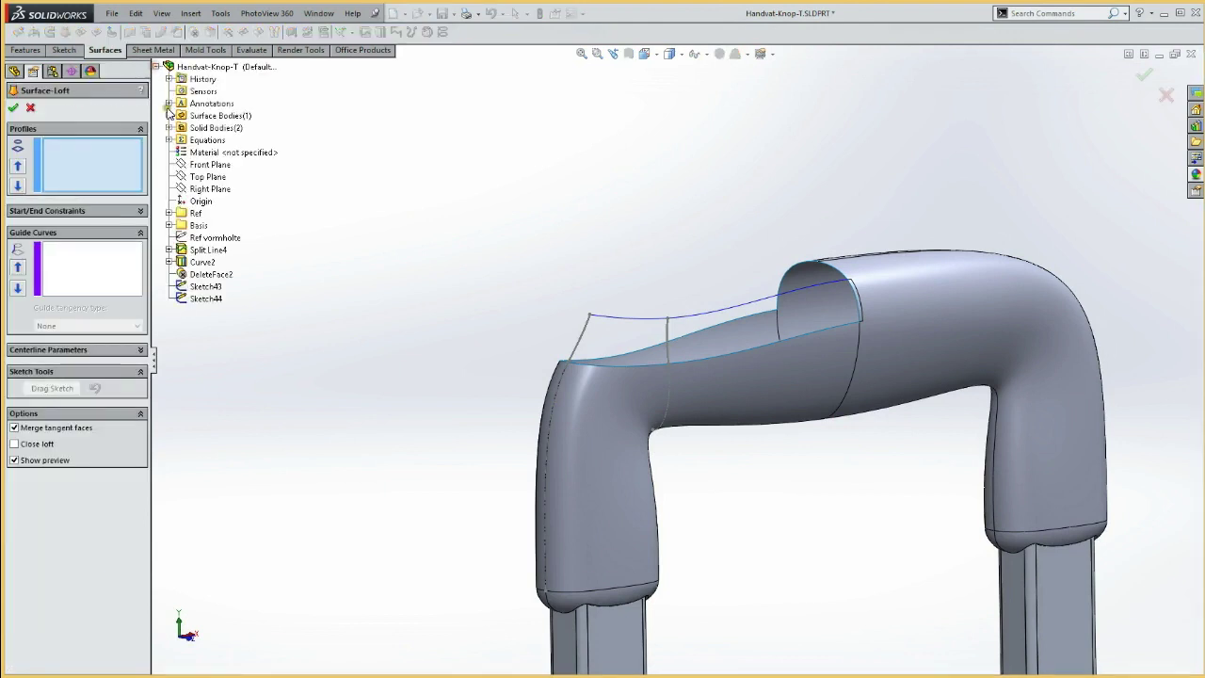
left_click(207, 287)
left_click(206, 299)
left_click(206, 298)
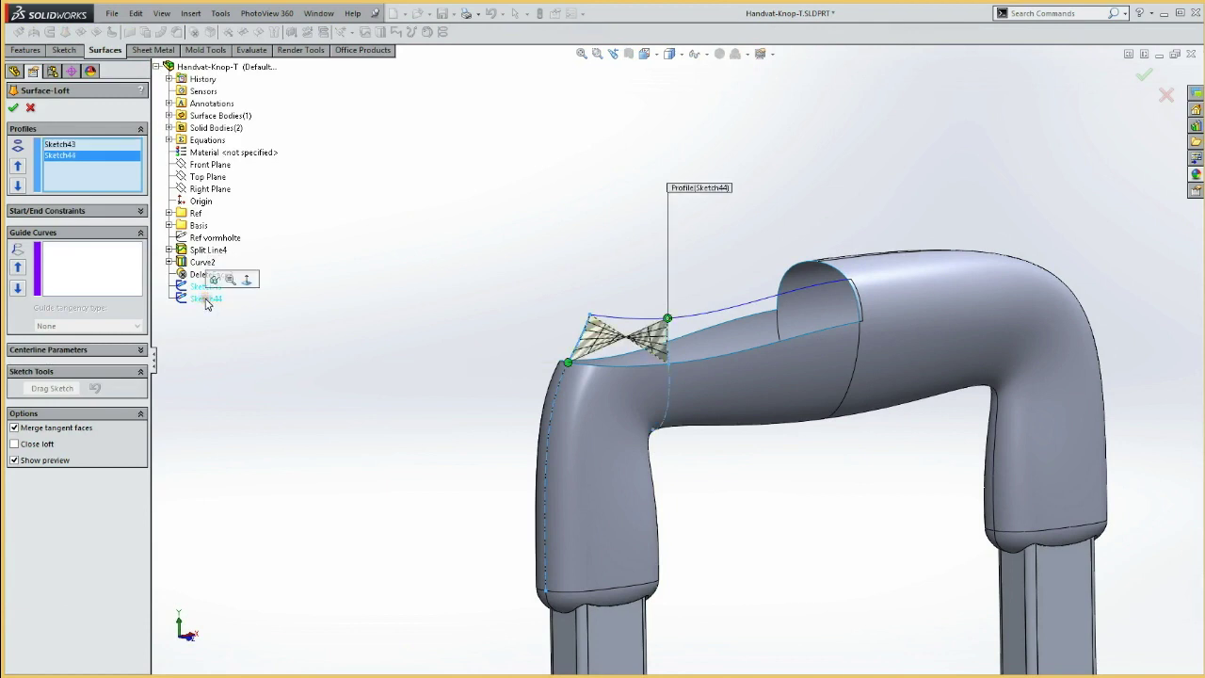
left_click(858, 308)
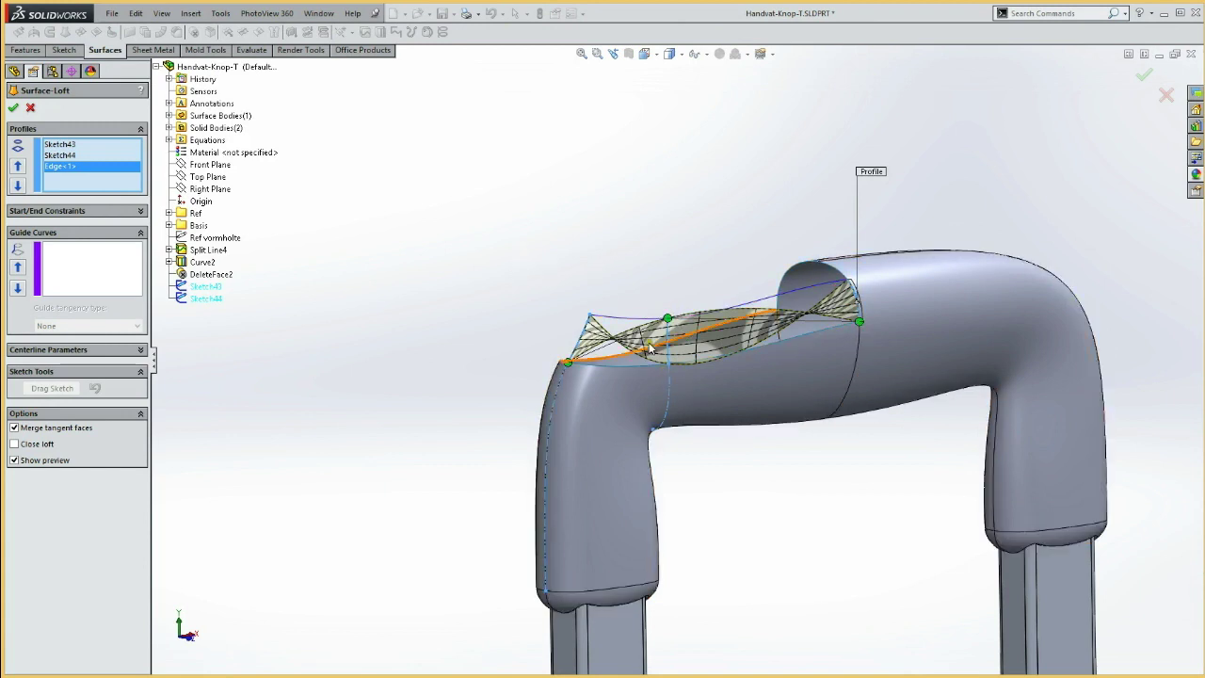
Step: Add Curve2 and the split edge along the grip as loft guide curves
left_click(102, 281)
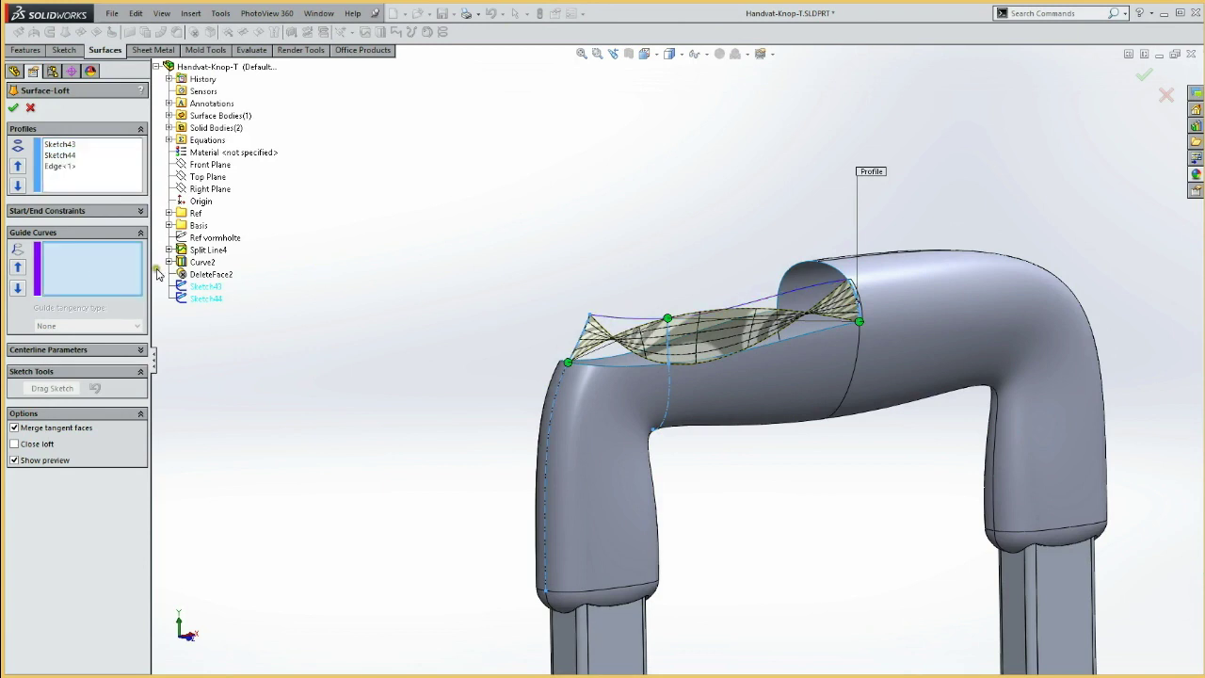
left_click(204, 262)
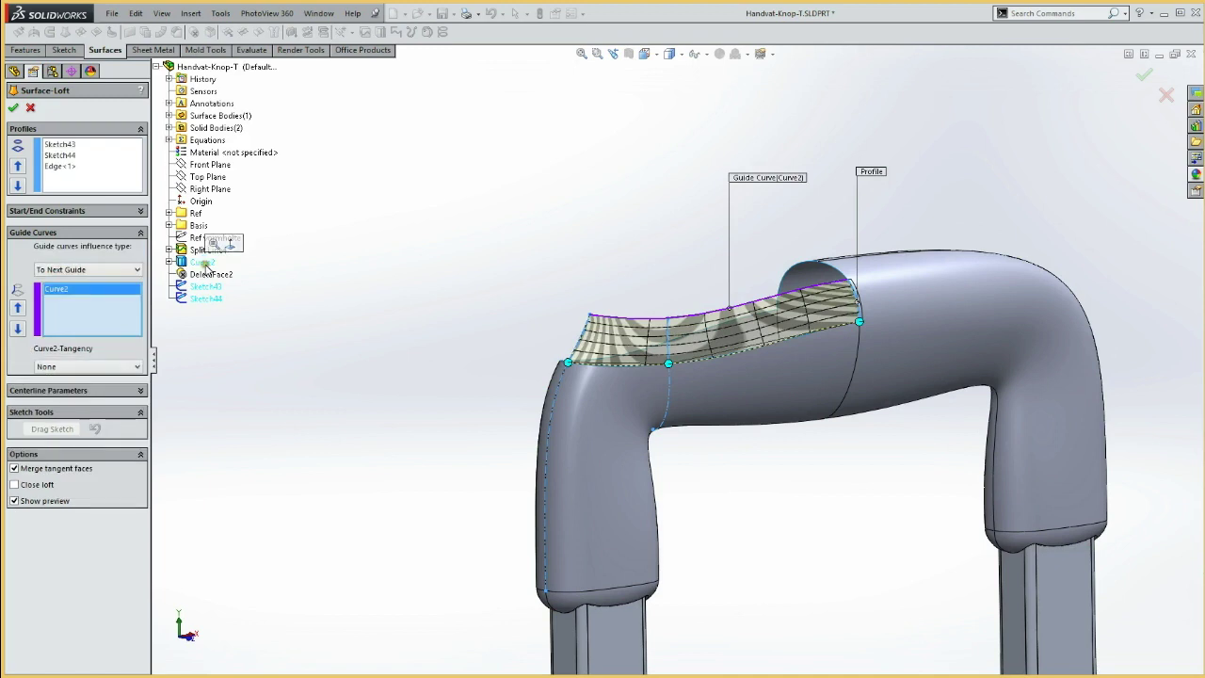
left_click(617, 369)
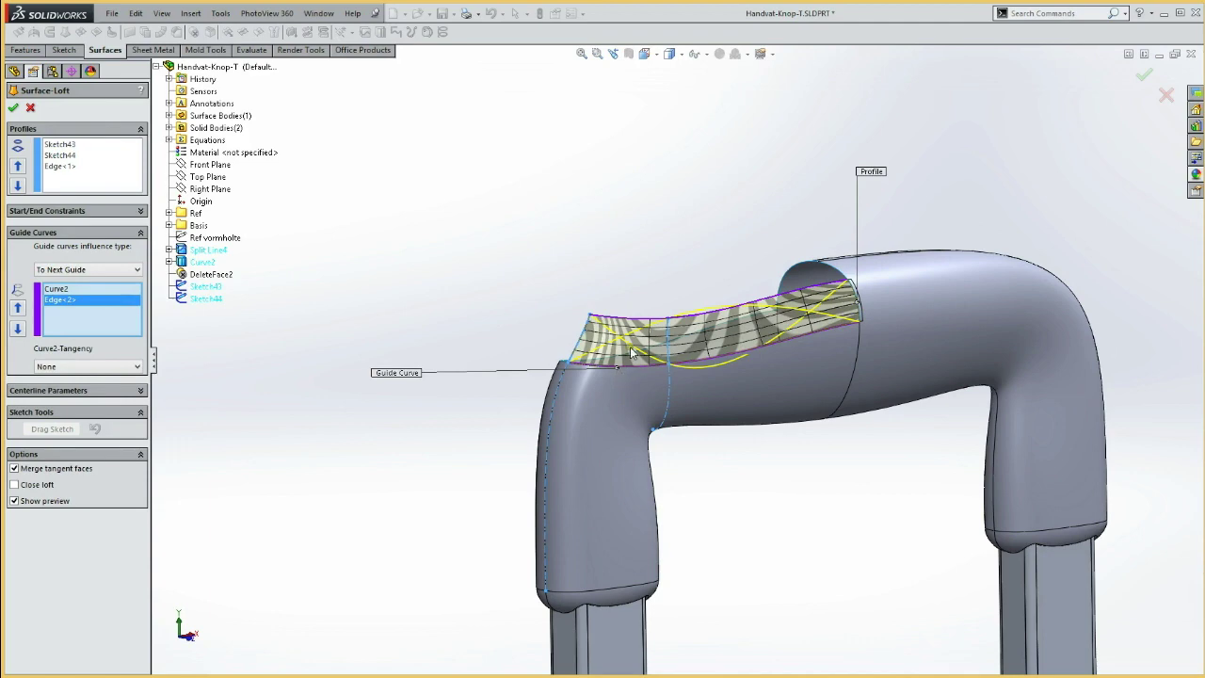
mouse_move(628, 204)
middle_mouse_down()
mouse_move(659, 205)
mouse_move(672, 228)
mouse_move(633, 191)
mouse_move(619, 229)
mouse_move(627, 201)
middle_mouse_up()
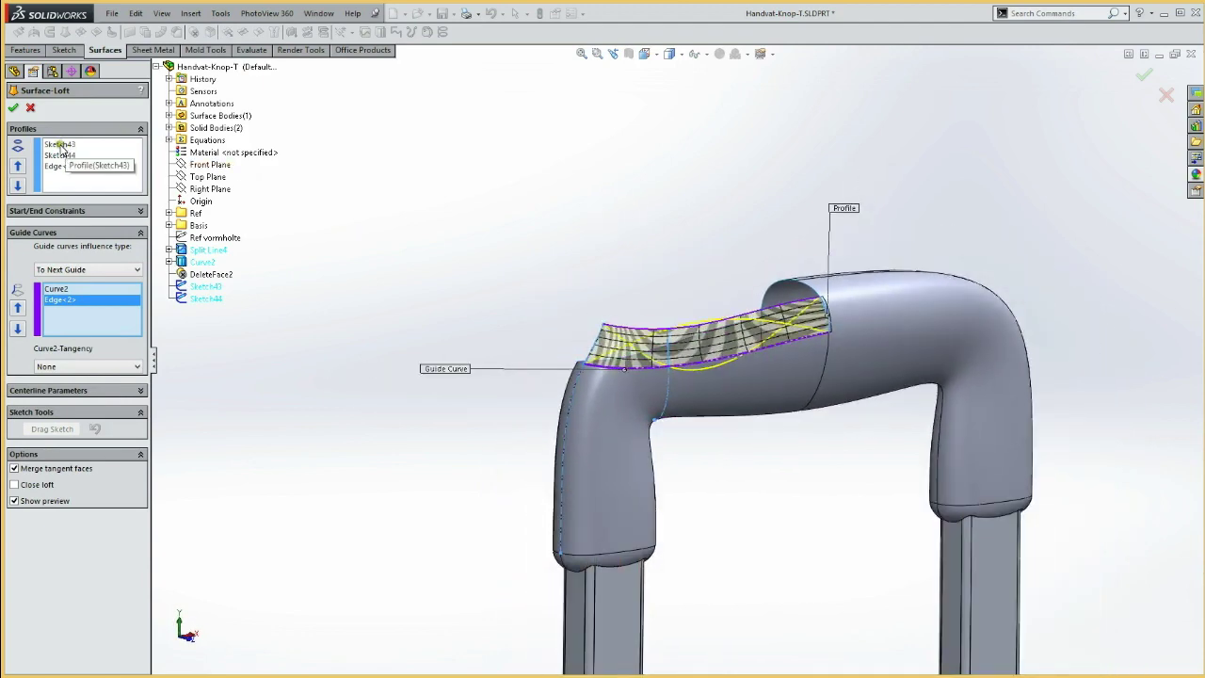
Step: Set the loft's start constraint to Normal To Profile and end constraint to Tangency To Face
left_click(60, 144)
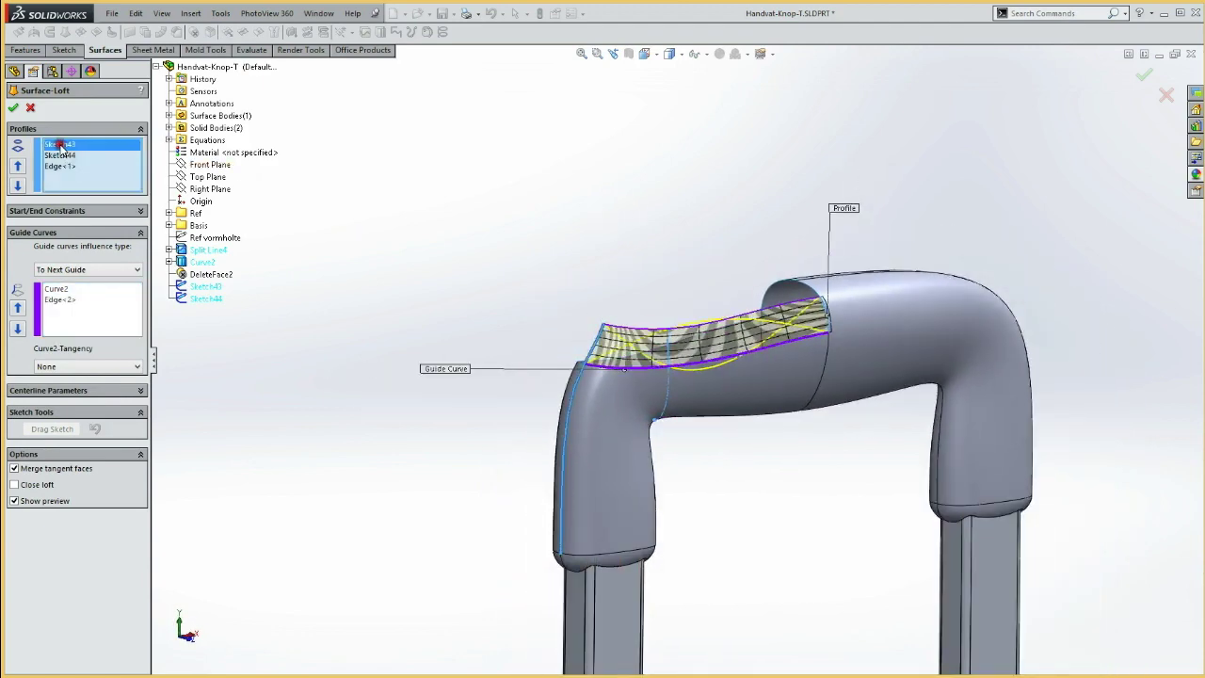
left_click(58, 212)
left_click(61, 242)
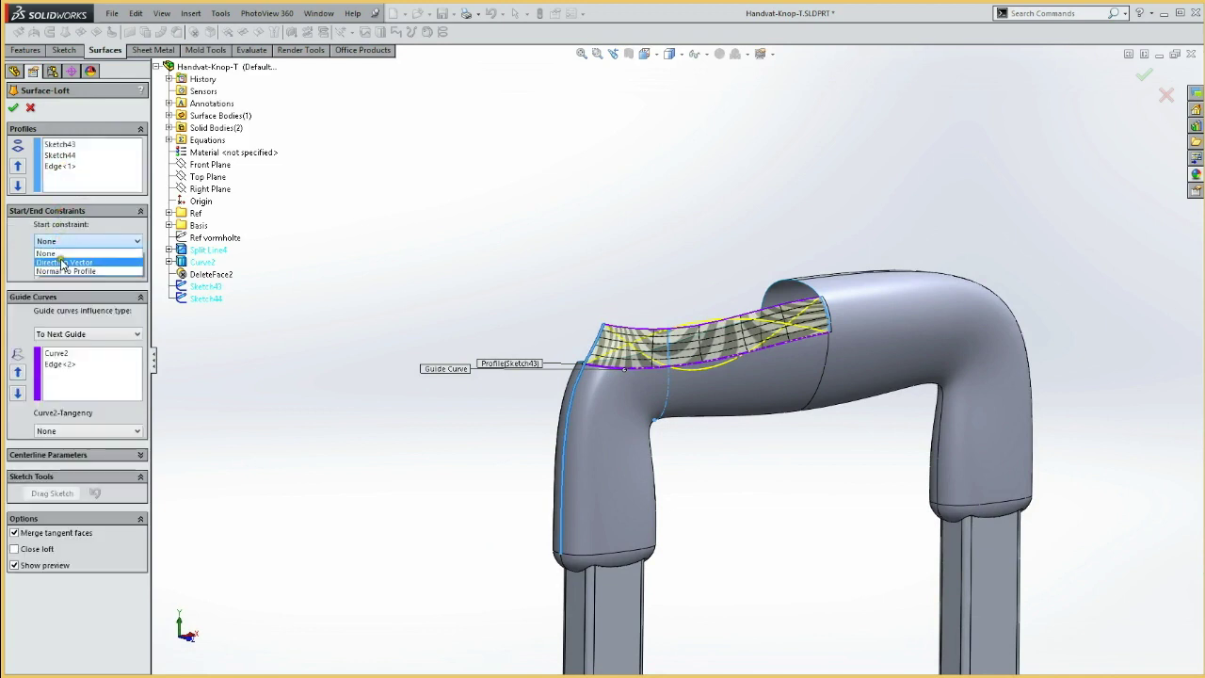
left_click(61, 270)
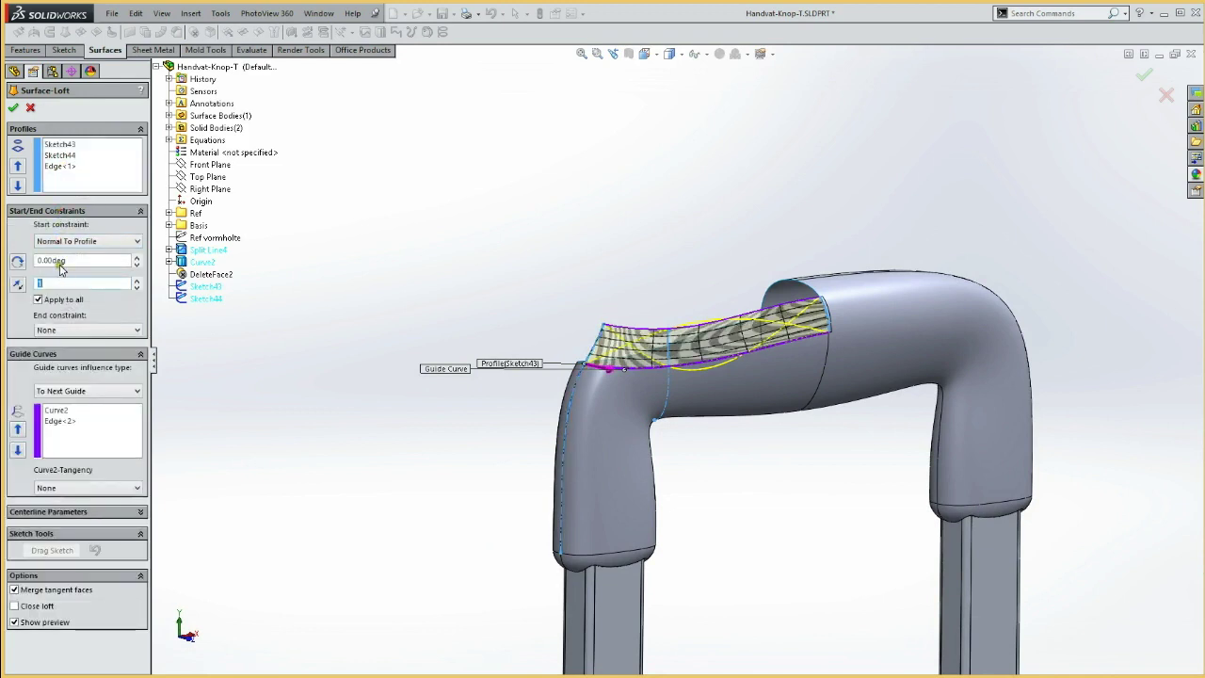
left_click(55, 167)
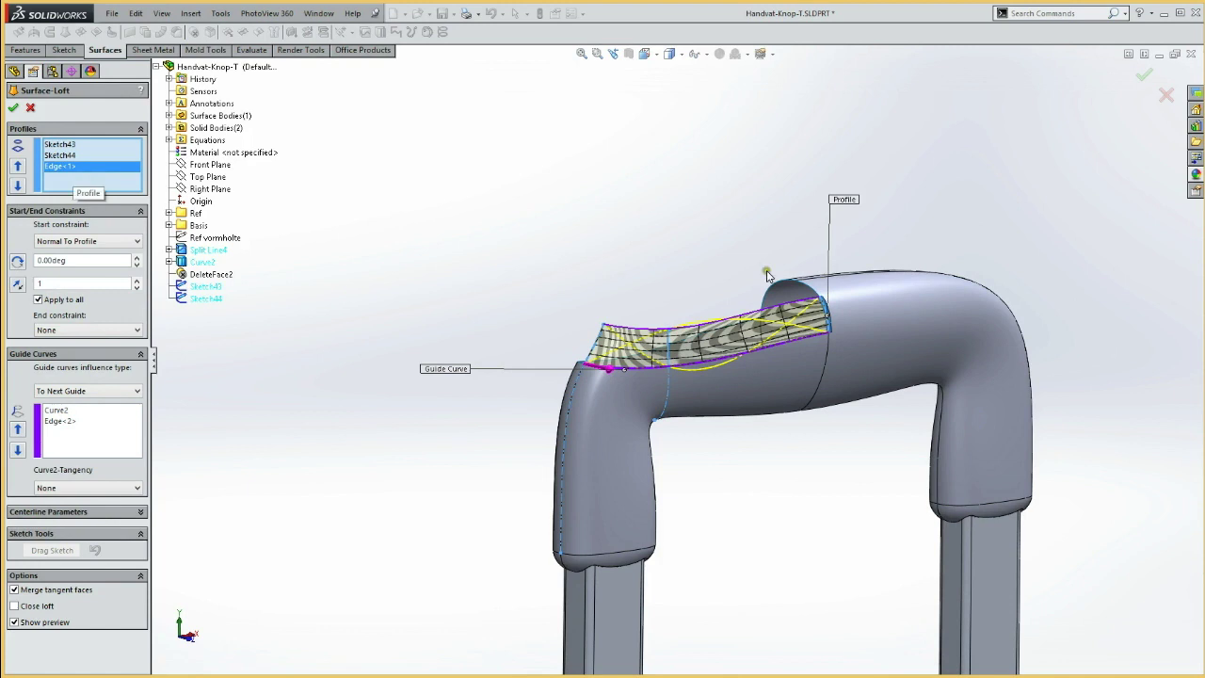
left_click(67, 331)
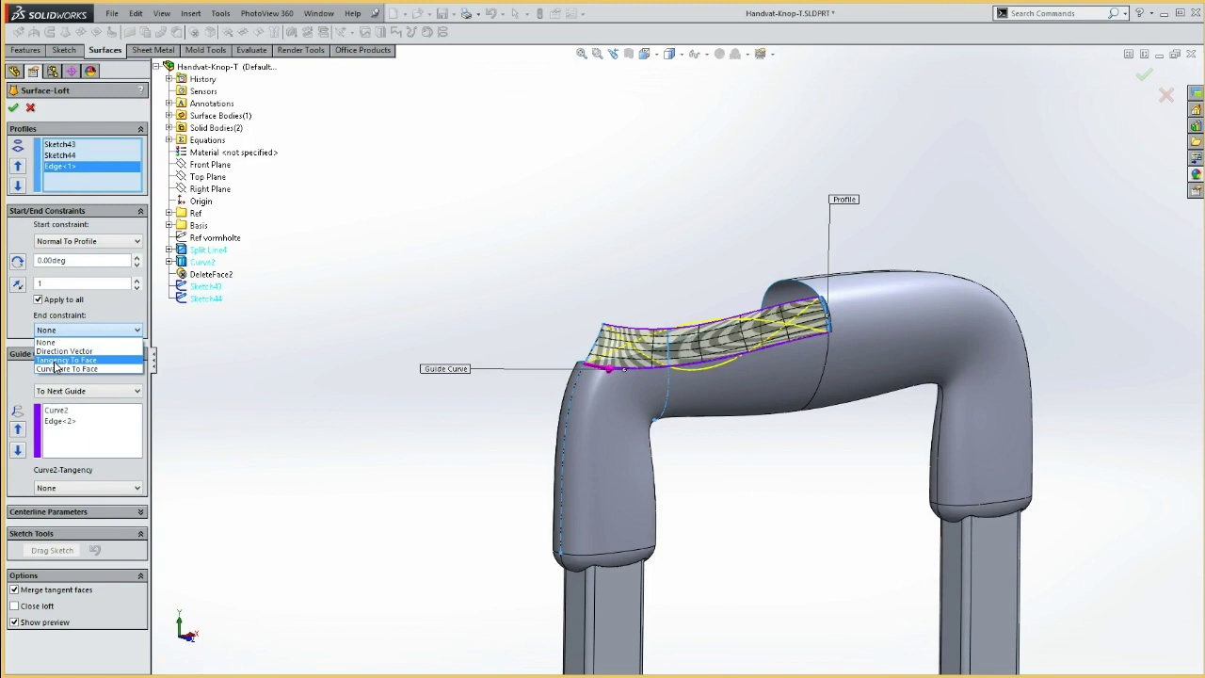
left_click(54, 363)
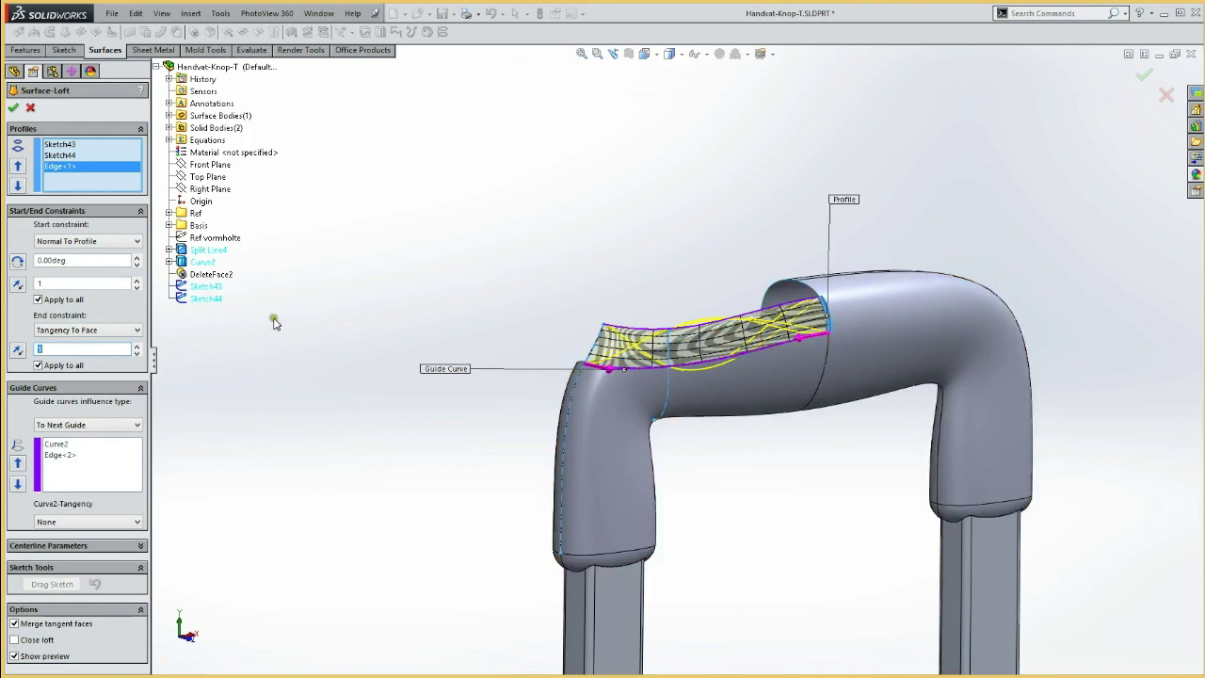
Step: Set the Edge<2> guide tangency to Tangency To Face and create the lofted surface
left_click(51, 458)
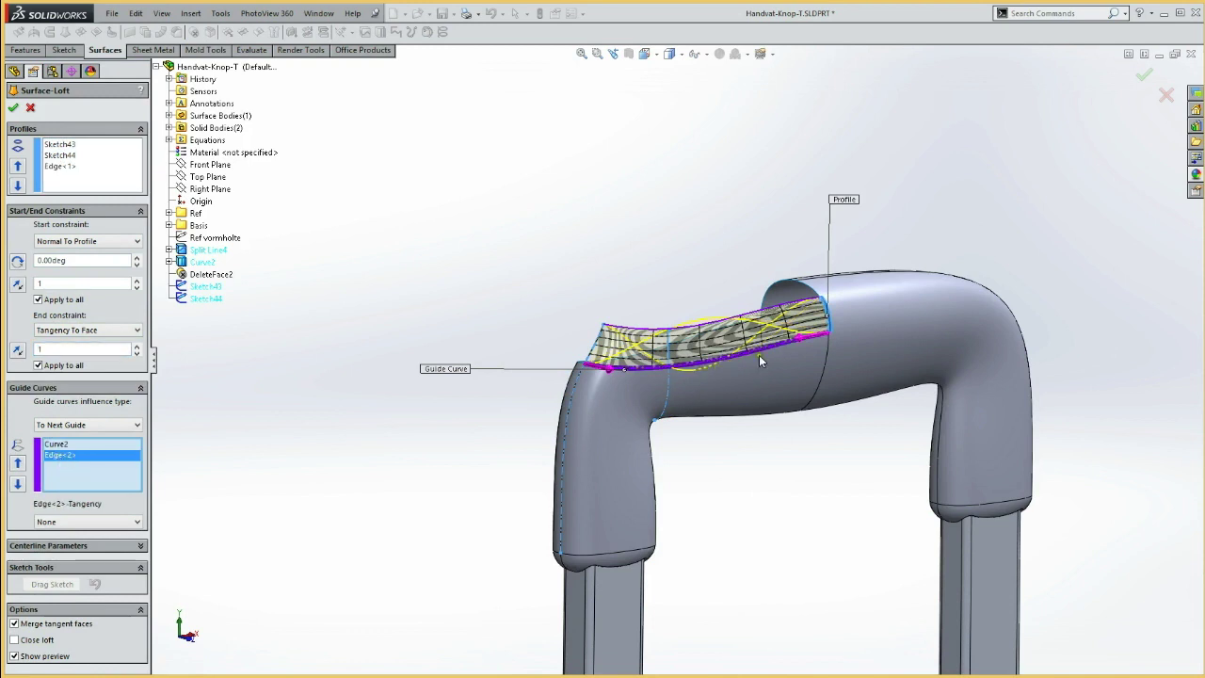
left_click(78, 520)
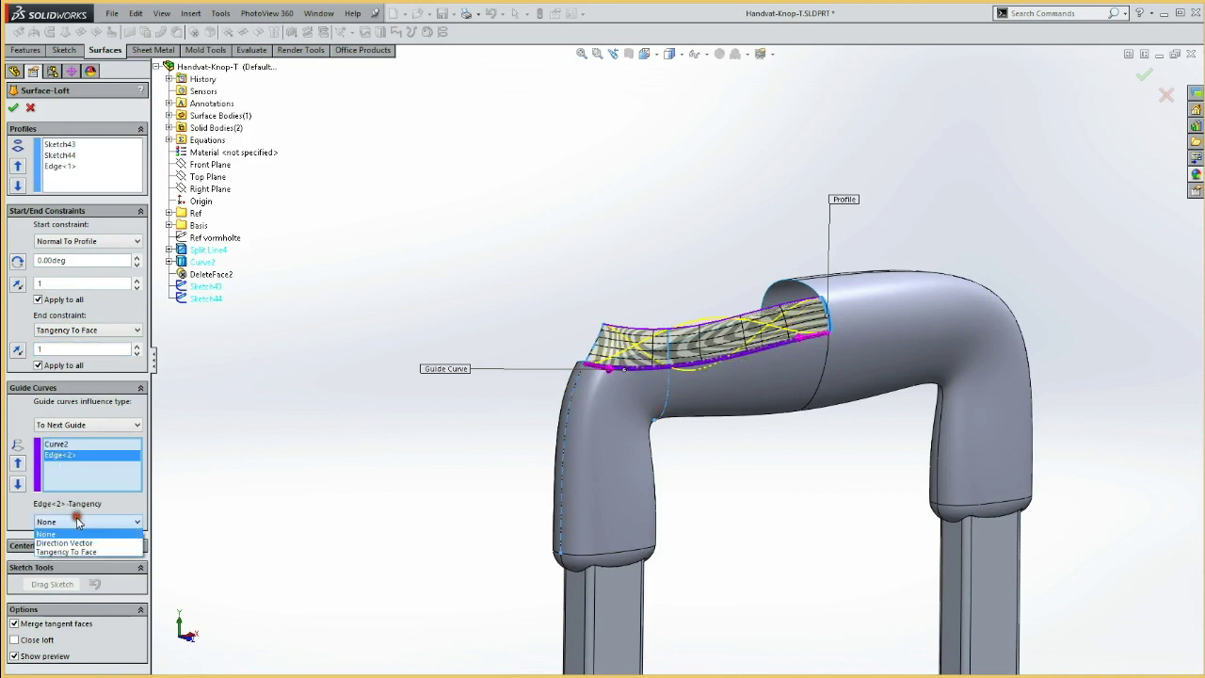
left_click(68, 553)
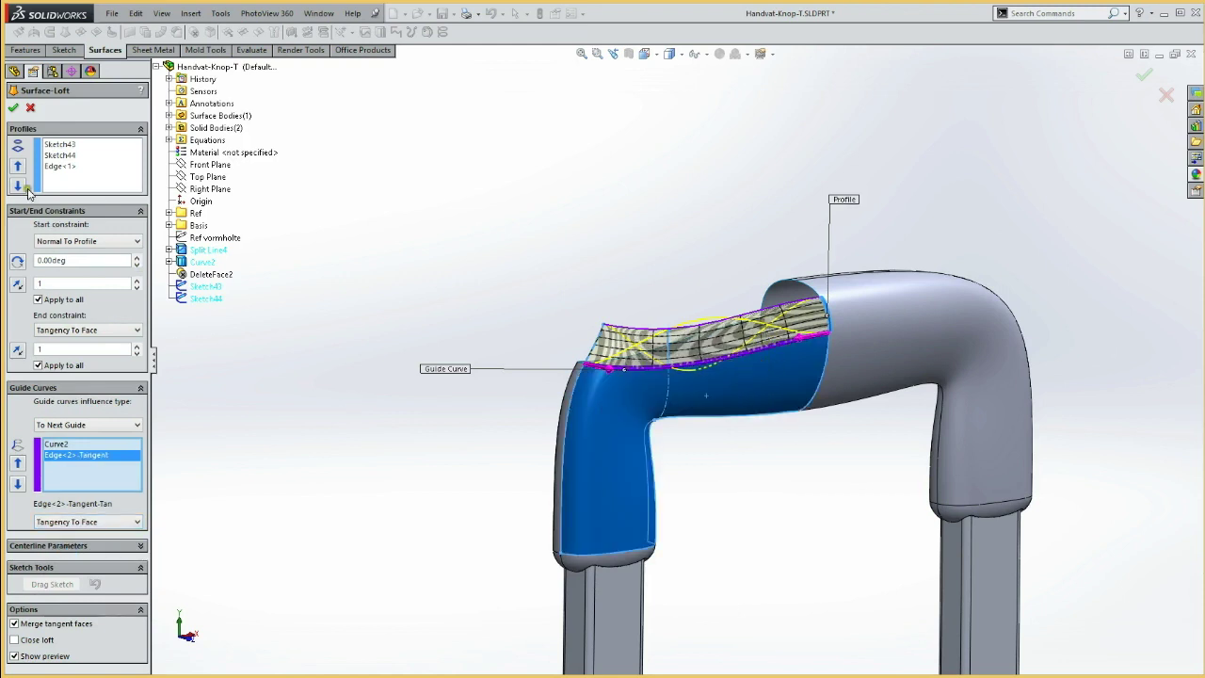
left_click(12, 108)
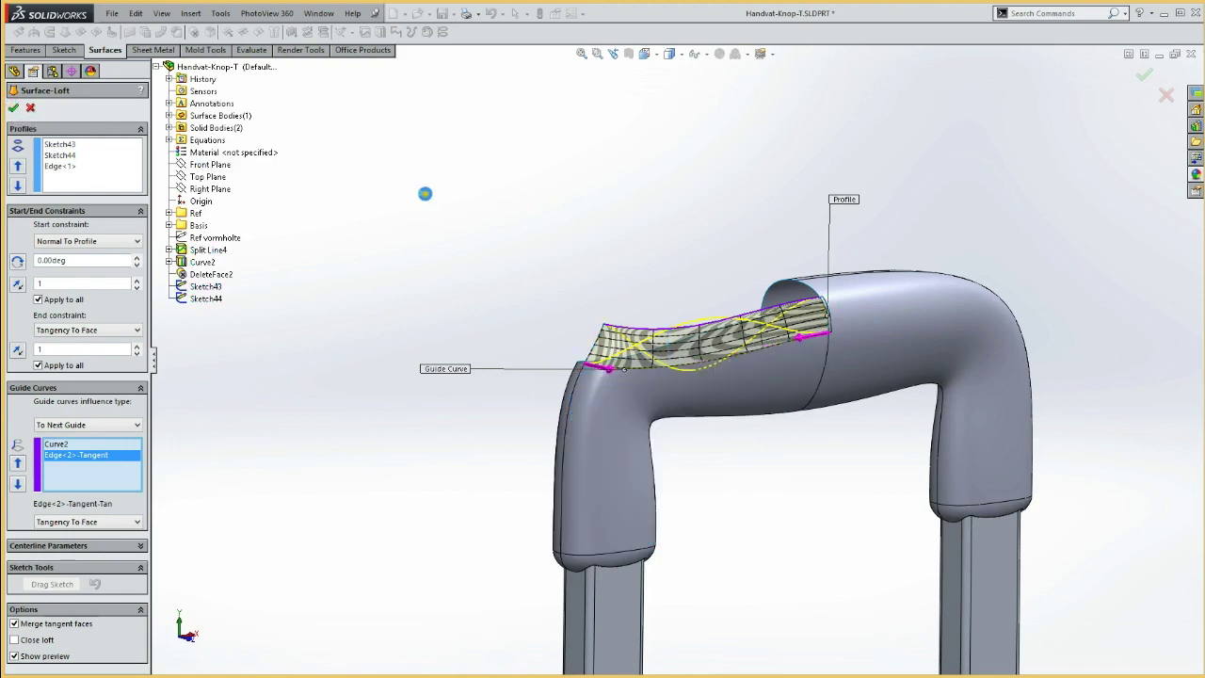
Step: Shift Surface-Loft3's connector toward the edge's middle, then show the Ref vormholte sketch
mouse_move(448, 277)
middle_mouse_down()
mouse_move(441, 231)
mouse_move(455, 202)
mouse_move(505, 175)
mouse_move(384, 236)
middle_mouse_up()
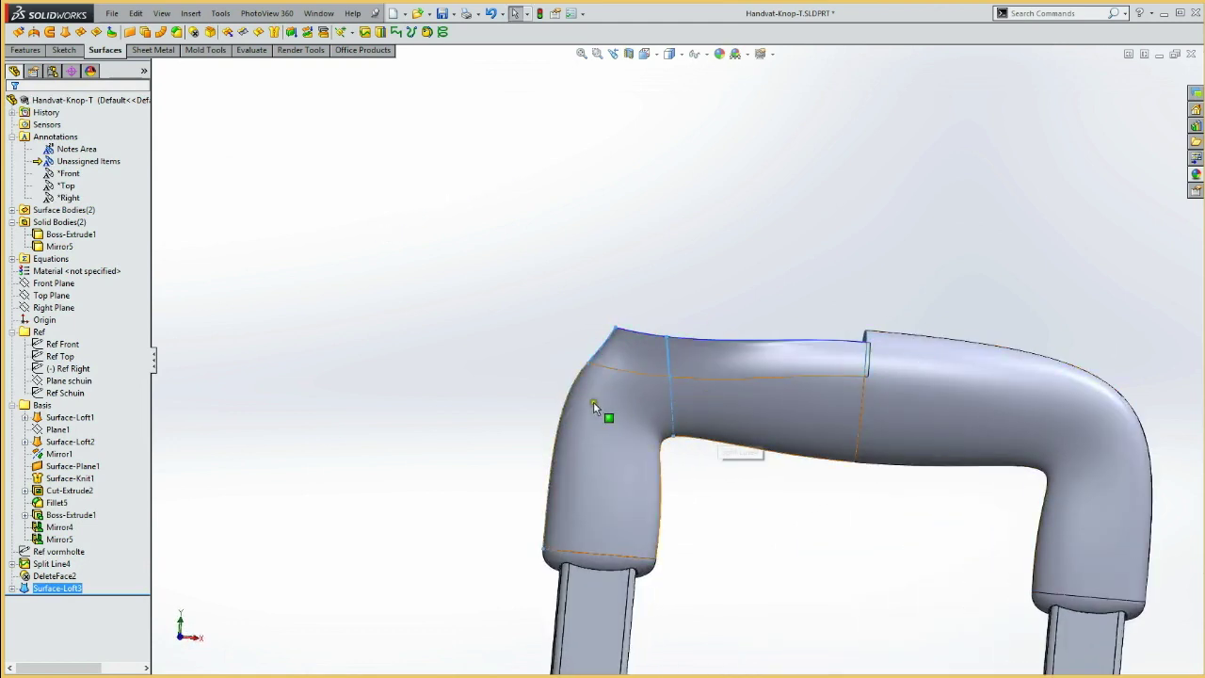
mouse_move(461, 341)
middle_mouse_down()
mouse_move(549, 311)
mouse_move(561, 344)
mouse_move(536, 392)
middle_mouse_up()
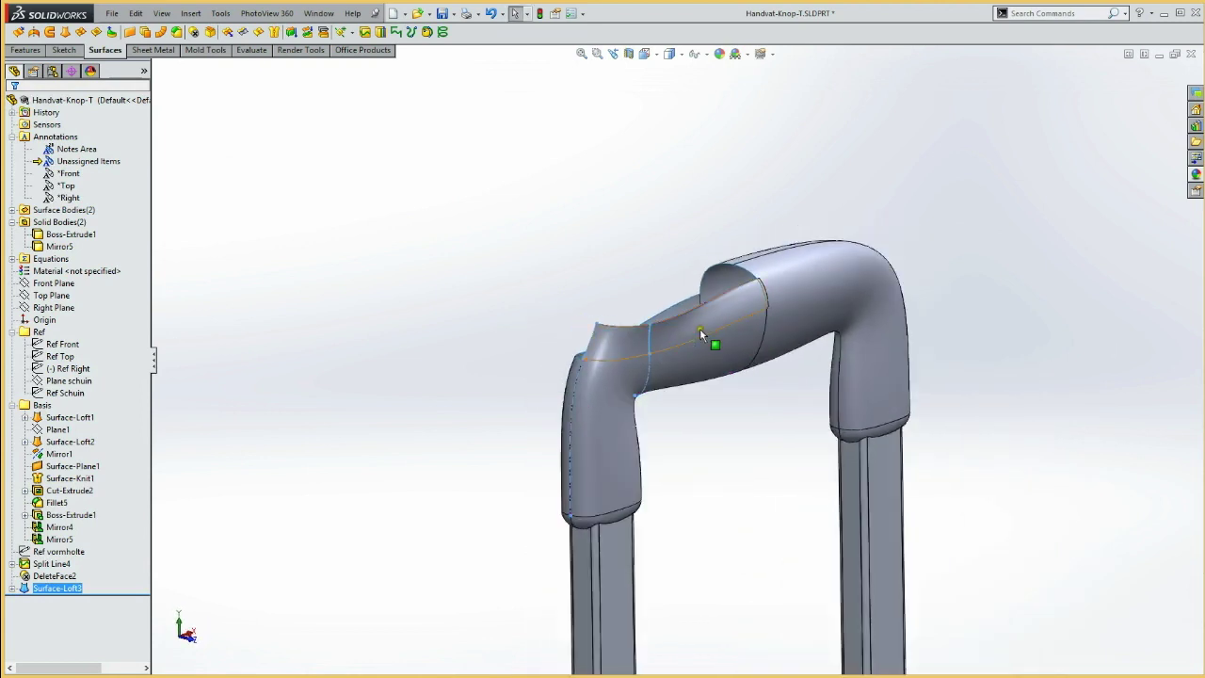
mouse_move(606, 331)
left_mouse_down()
mouse_move(719, 293)
mouse_move(681, 322)
left_mouse_up()
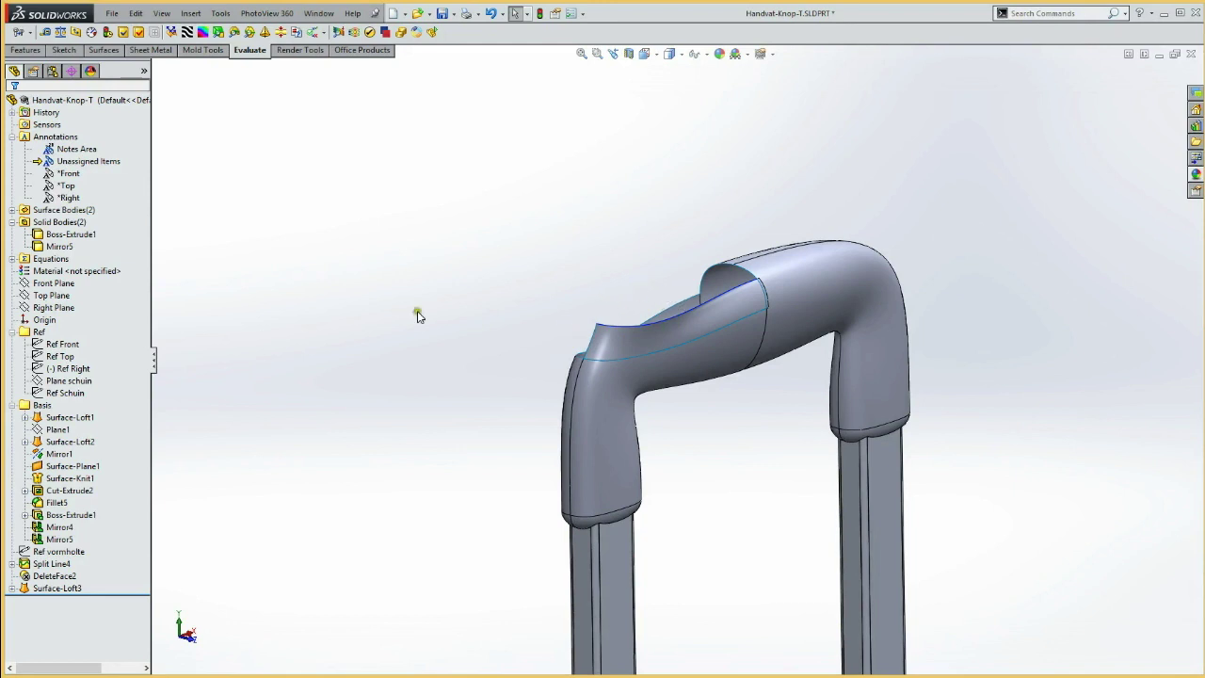
left_click(66, 551)
left_click(61, 555)
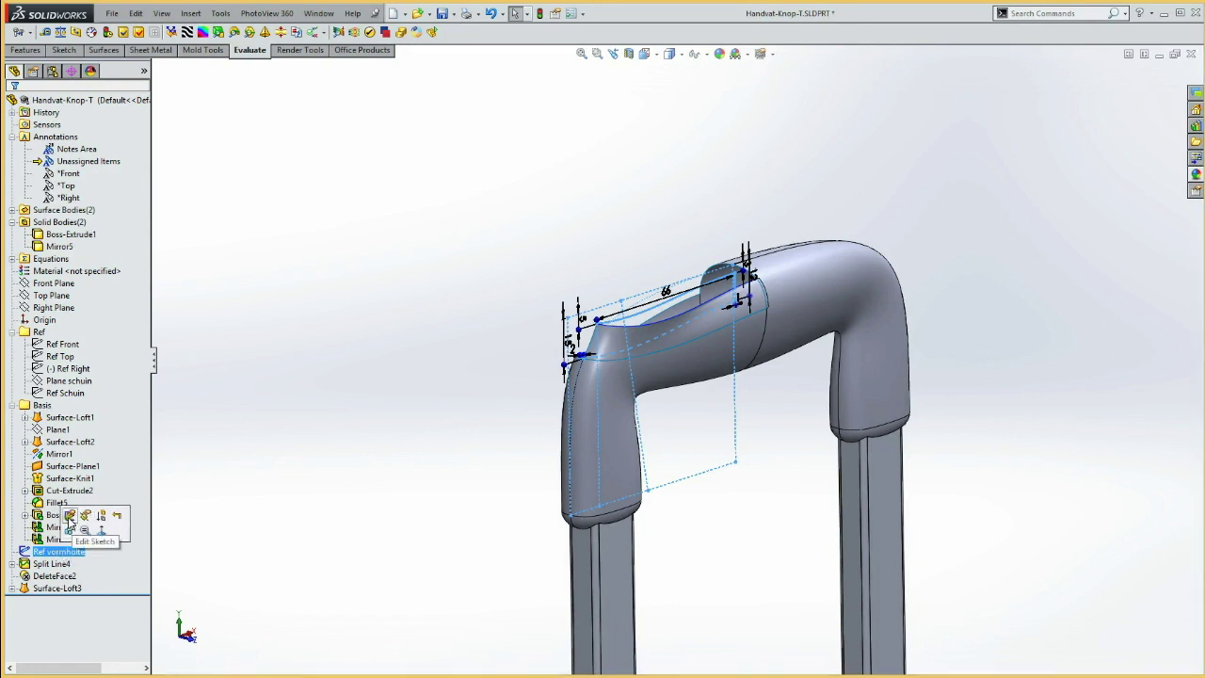
Step: Edit Ref vormholte and zoom in on the grip top in Front view
left_click(68, 516)
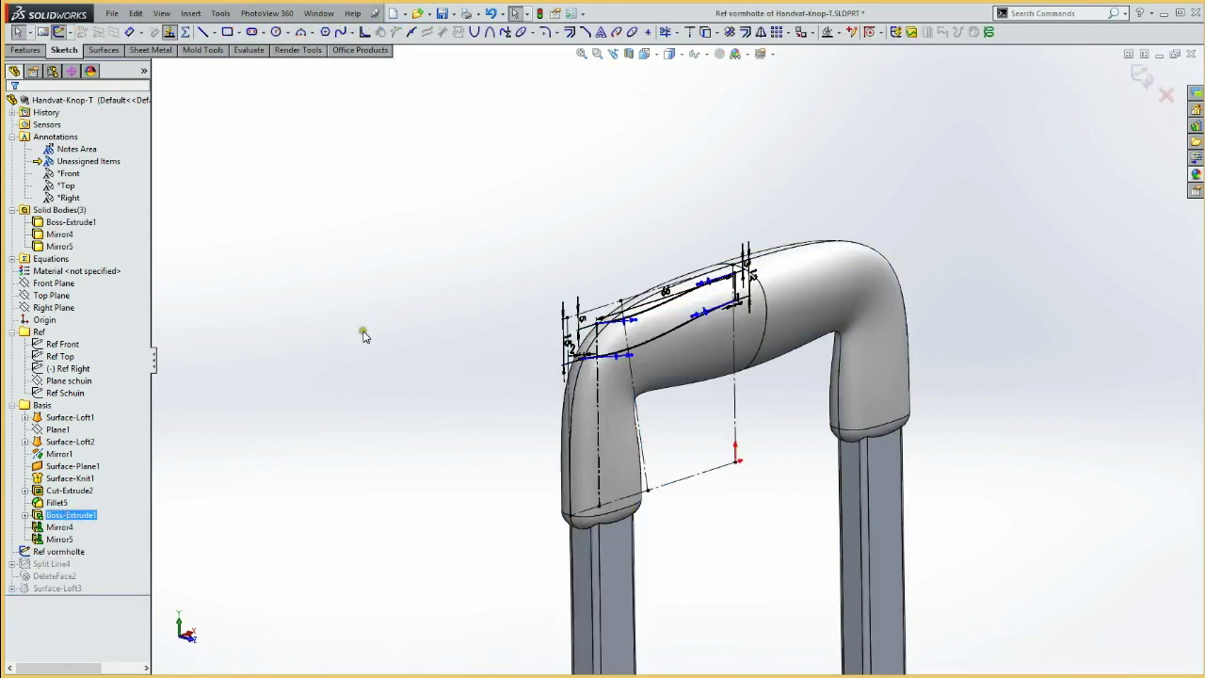
key("ctrl+1")
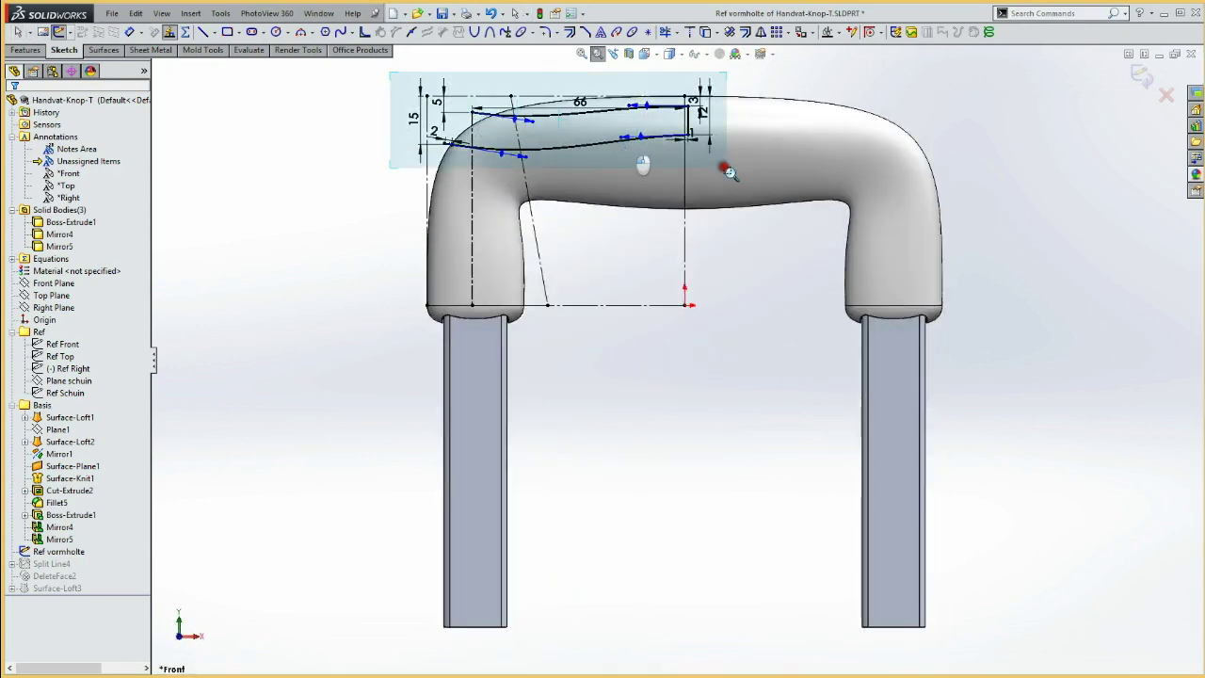
left_click_drag(390, 77, 763, 197)
key("Escape")
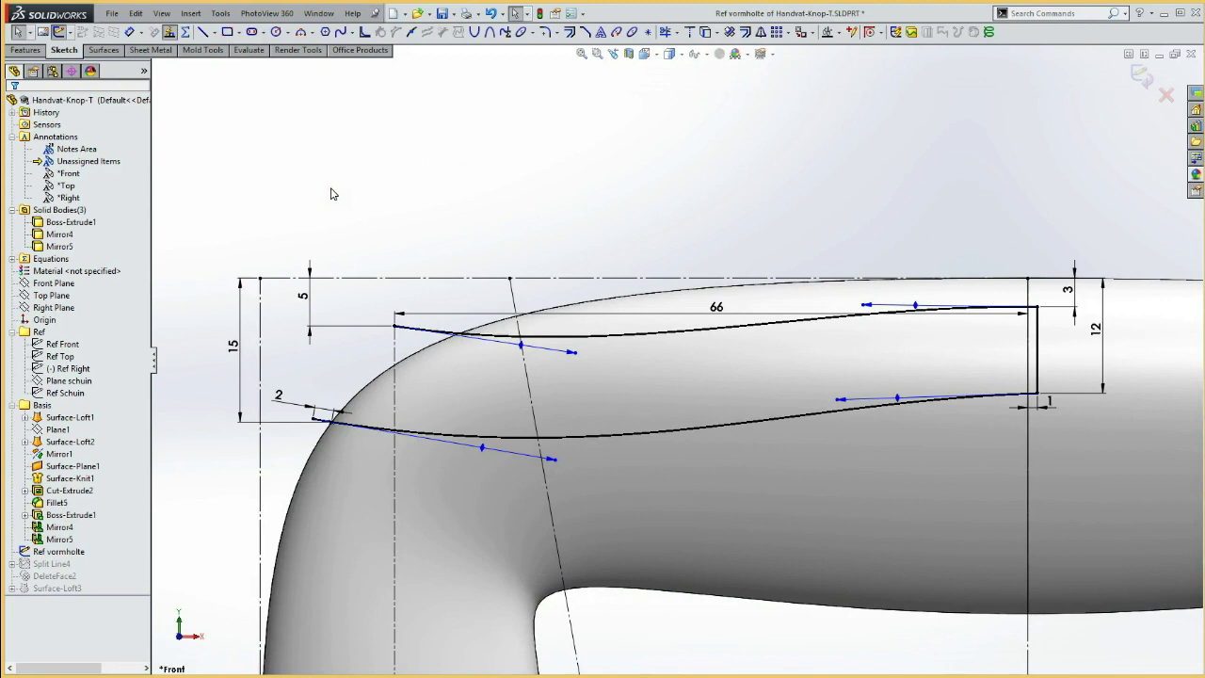
Step: Draw a trial spline across the upper curve, reshape its ends, then discard it
key("s")
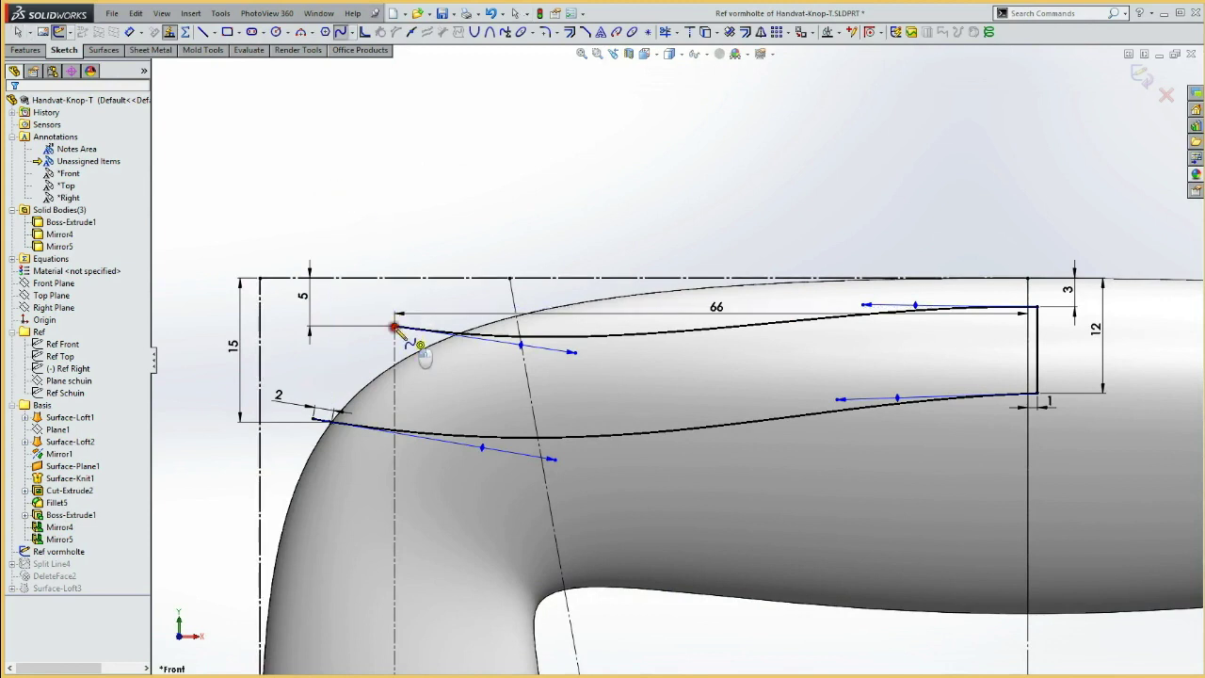
left_click(394, 326)
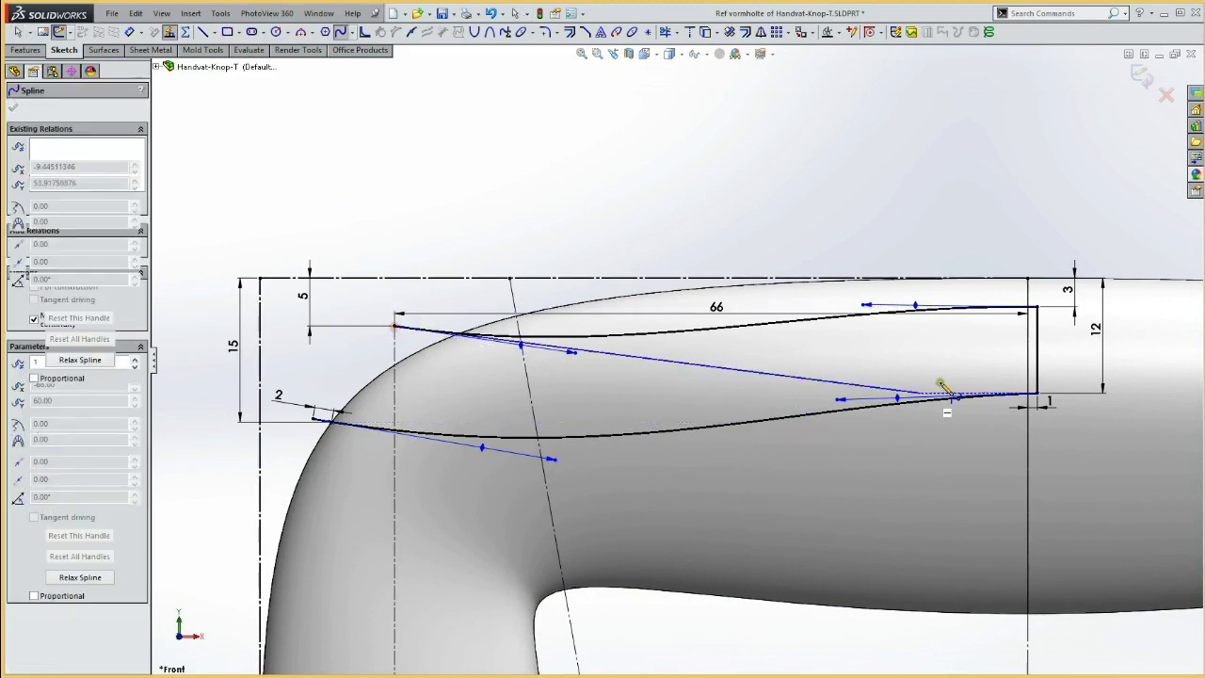
left_click(1036, 307)
key("Escape")
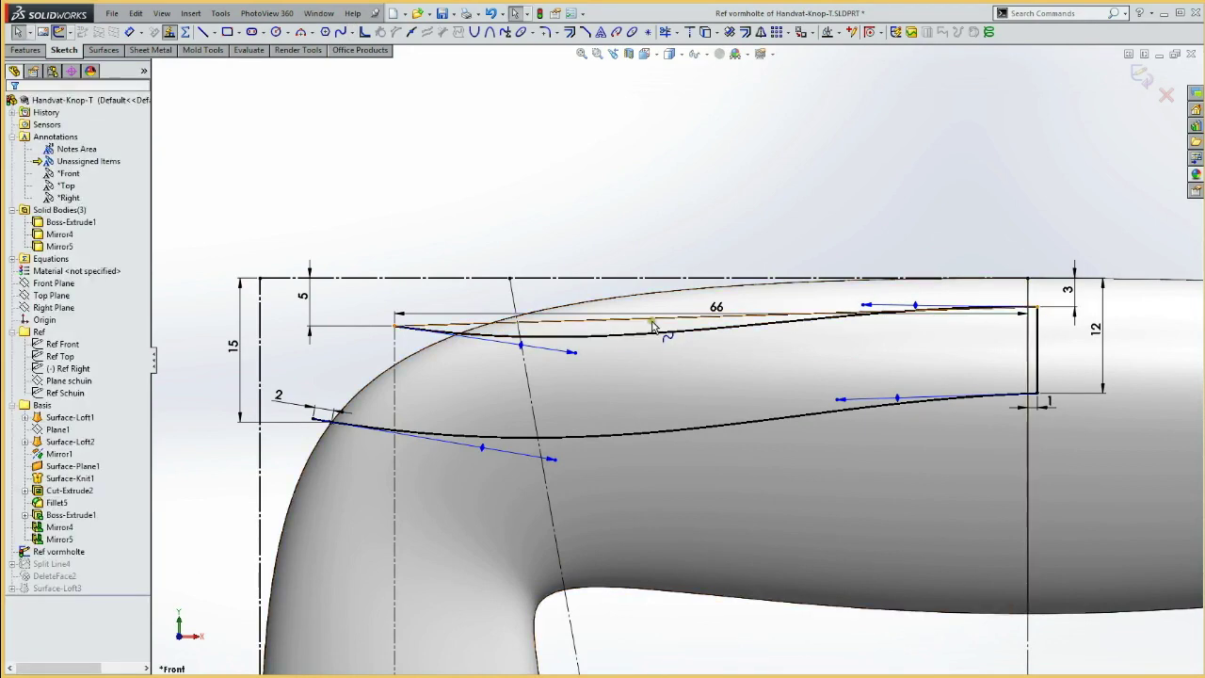
left_click(652, 321)
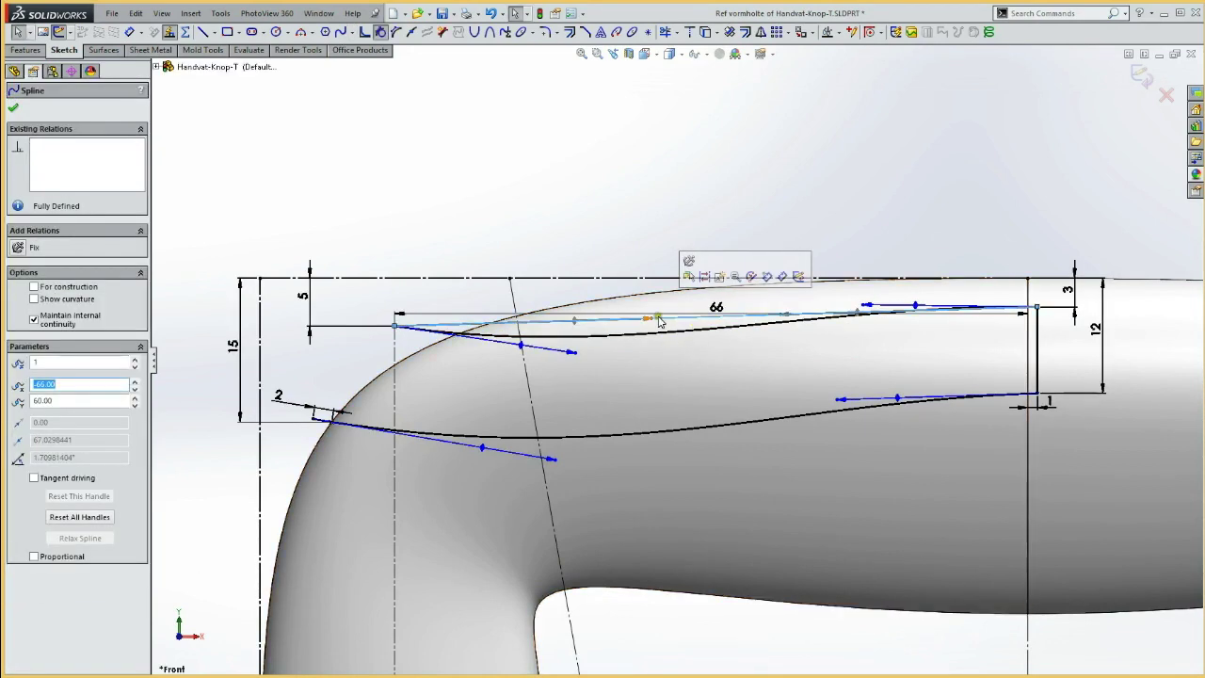
mouse_move(653, 321)
left_mouse_down()
mouse_move(612, 363)
mouse_move(548, 368)
left_mouse_up()
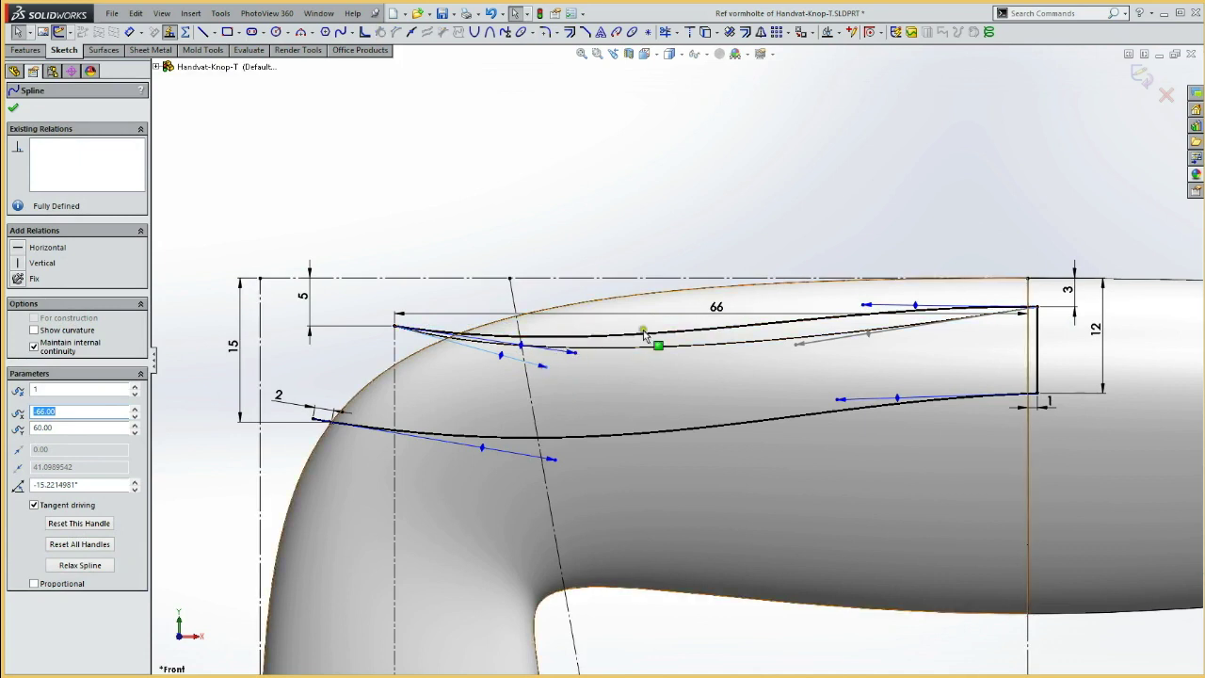
mouse_move(894, 340)
left_mouse_down()
mouse_move(820, 344)
mouse_move(821, 310)
mouse_move(830, 375)
left_mouse_up()
left_click(805, 355)
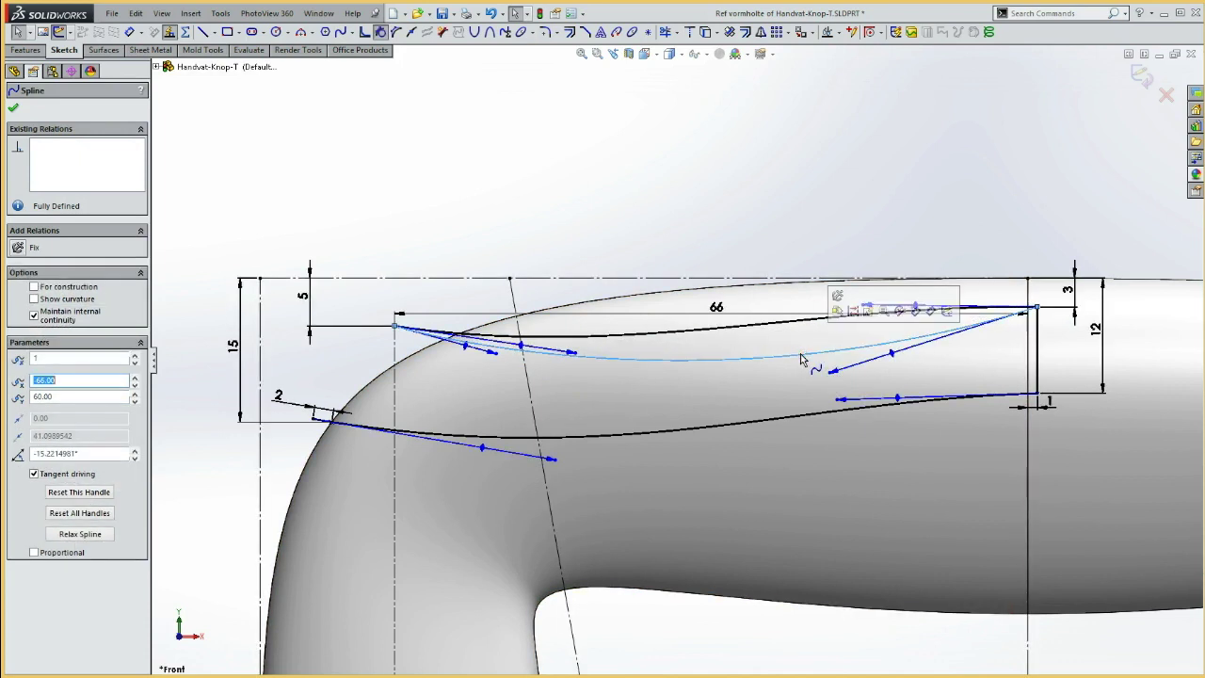
key("Escape")
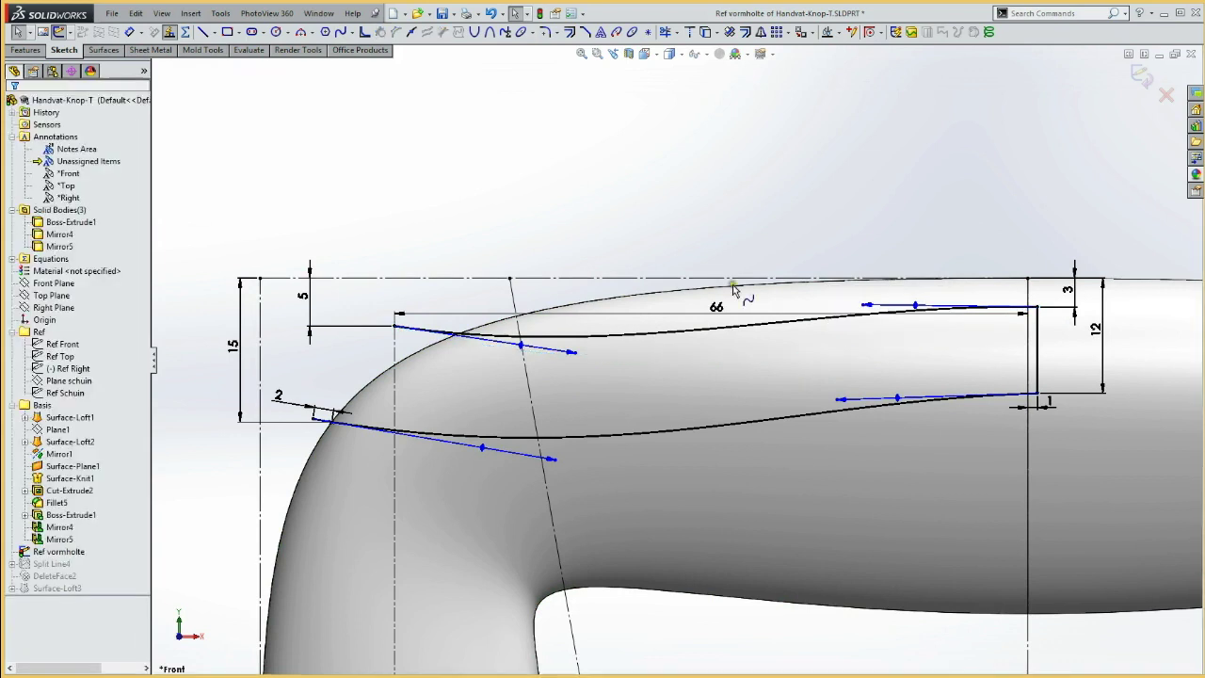
key("s")
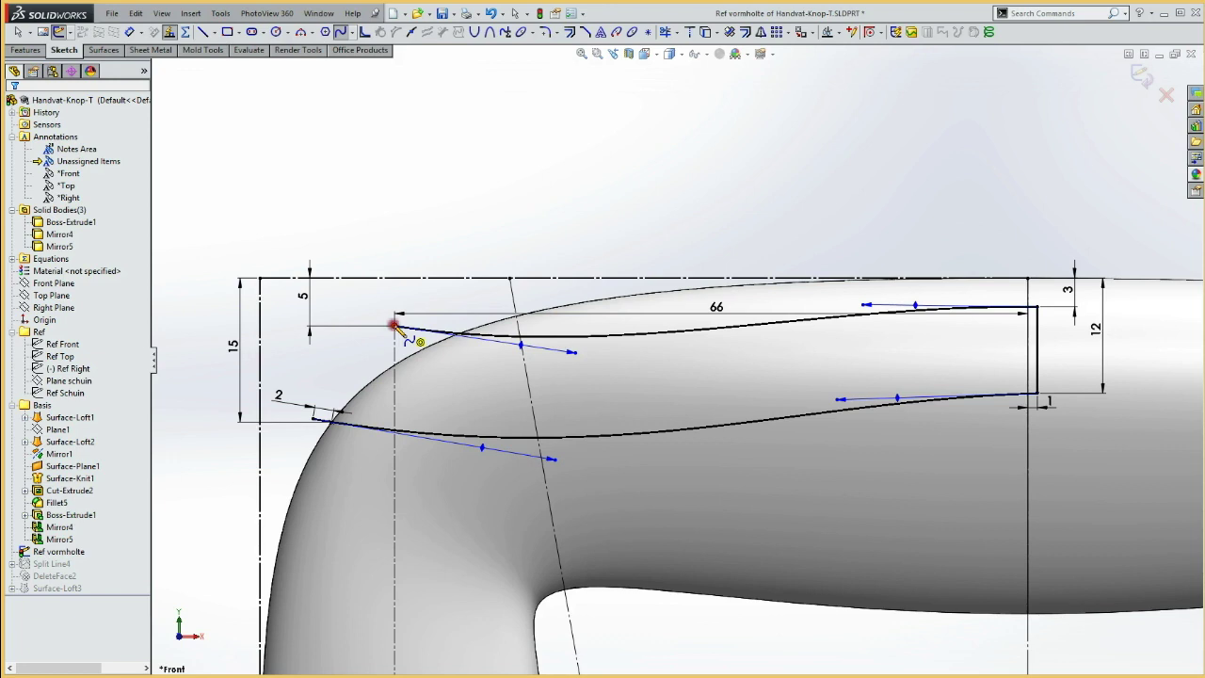
Step: Draw a spline from the grip's top-left corner to the top line's end, tangent to Line5
left_click(394, 326)
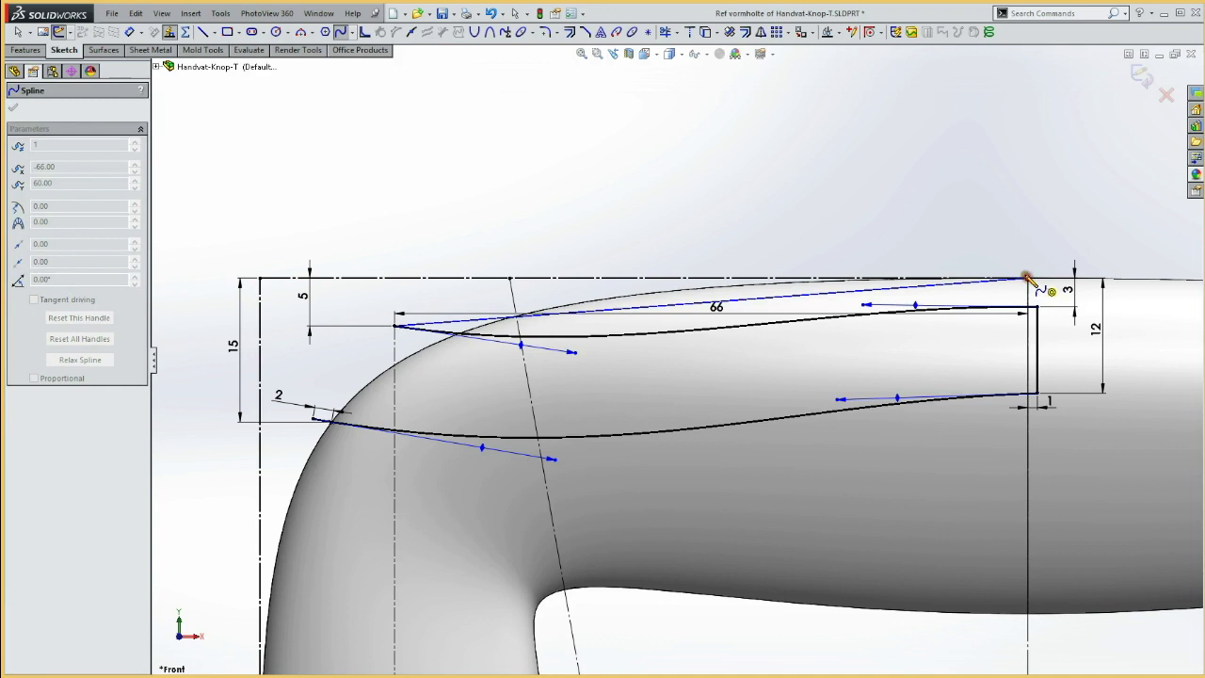
left_click(1028, 278)
key("Escape")
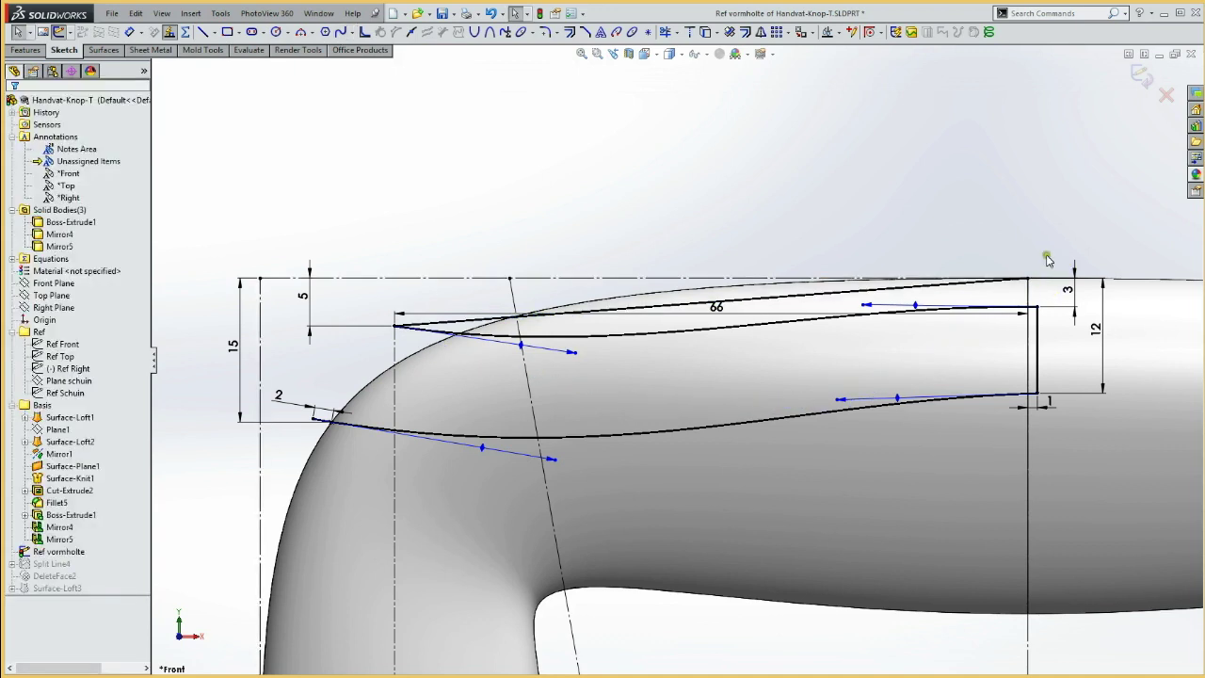
left_click(807, 296)
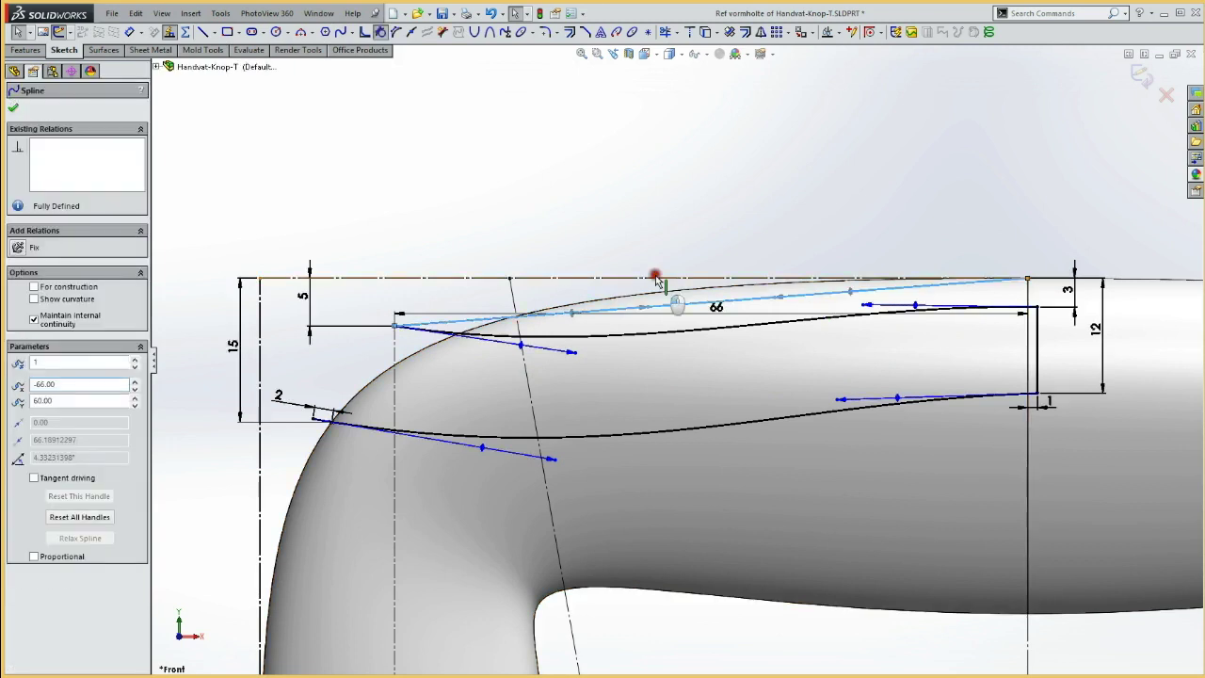
left_click(656, 277, "ctrl")
left_click(708, 219)
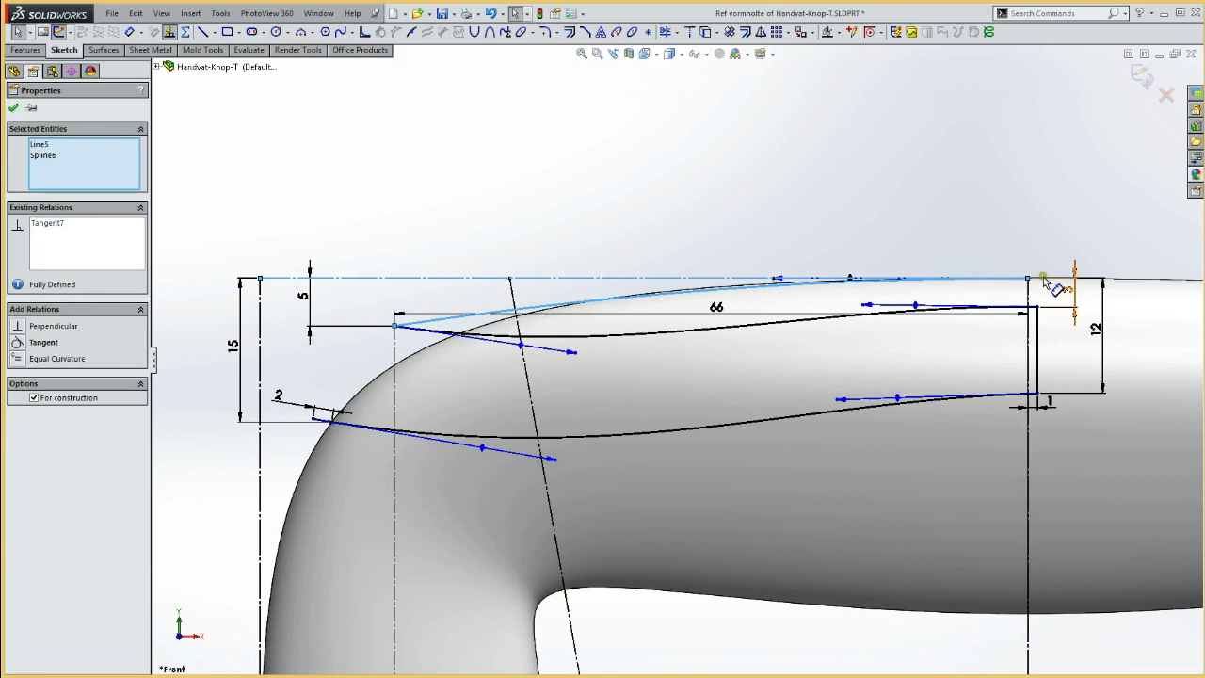
left_click(557, 250)
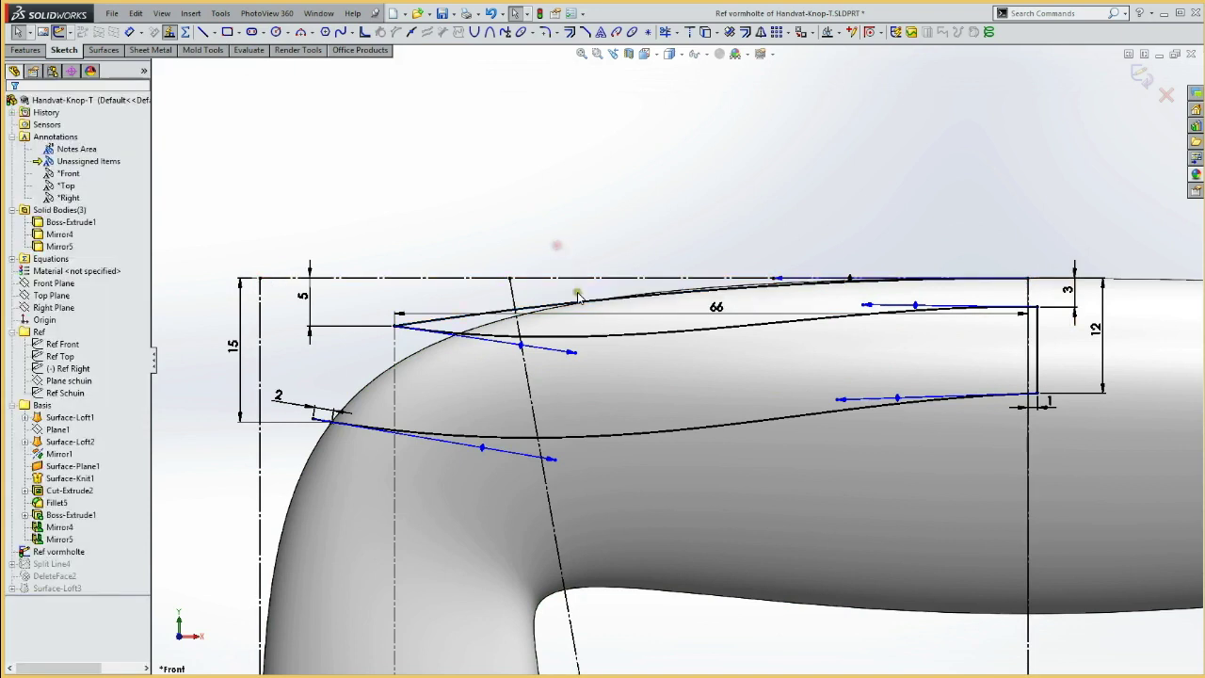
Step: Deepen the spline's dip, slide its end left, and make the upper curve construction
left_click(649, 303)
left_click_drag(559, 301, 602, 382)
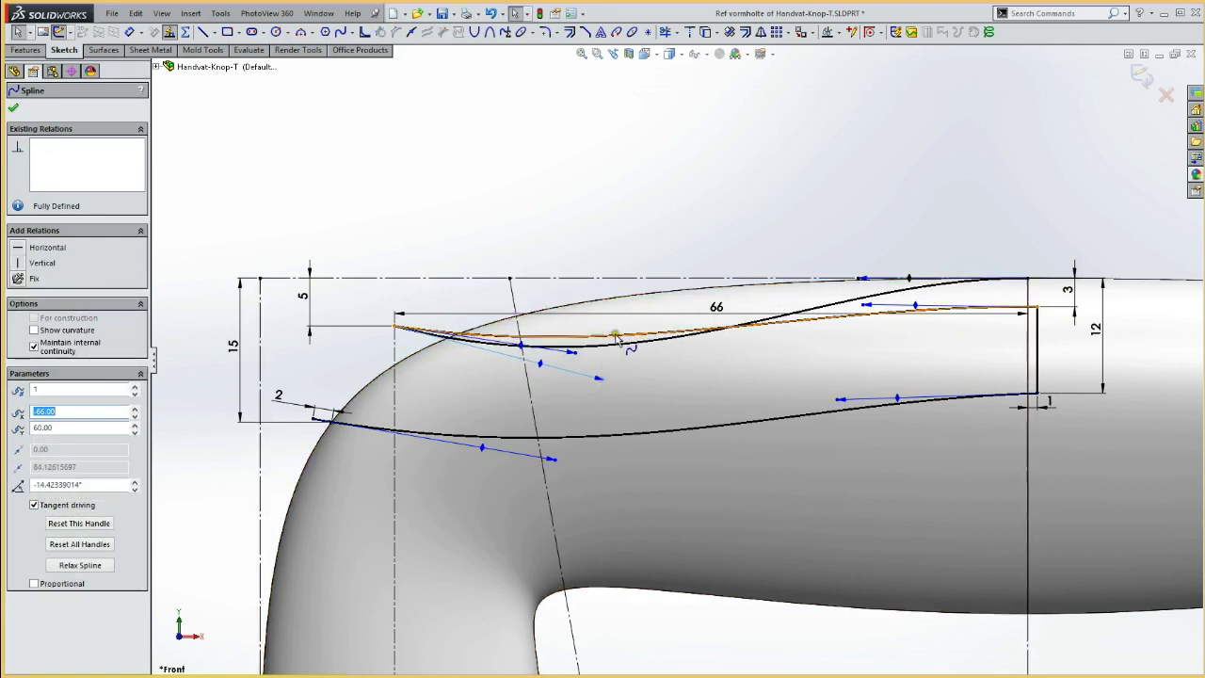
left_click_drag(603, 381, 619, 376)
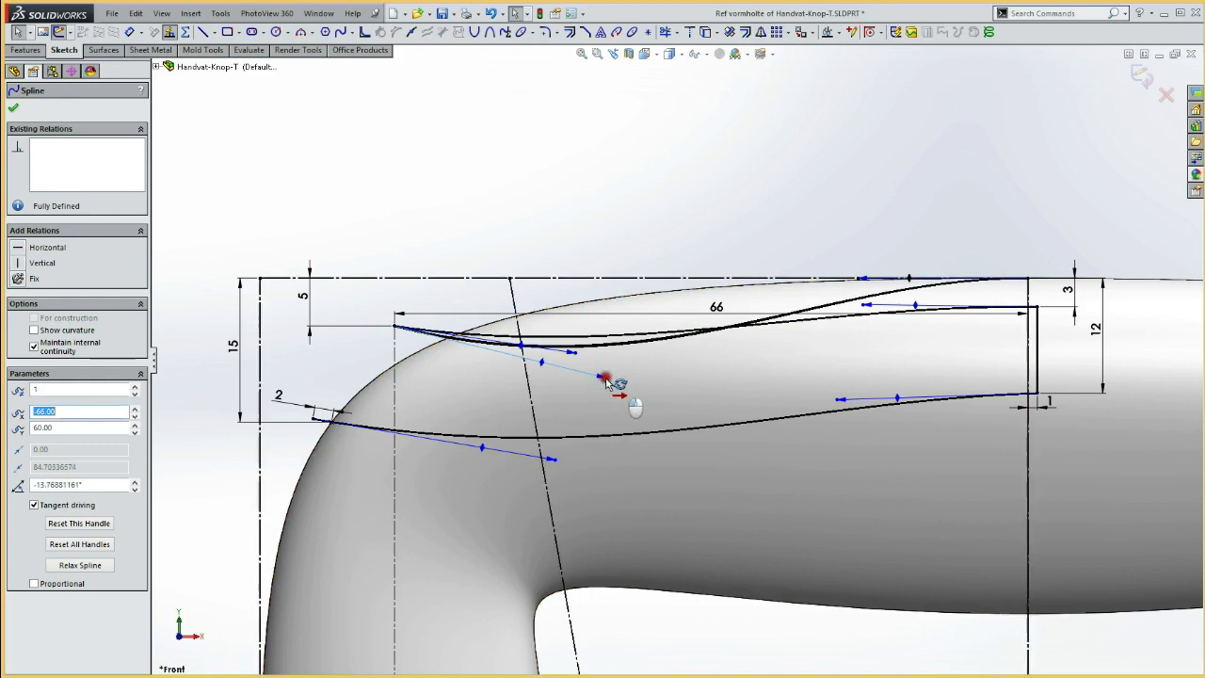
left_click_drag(618, 376, 617, 376)
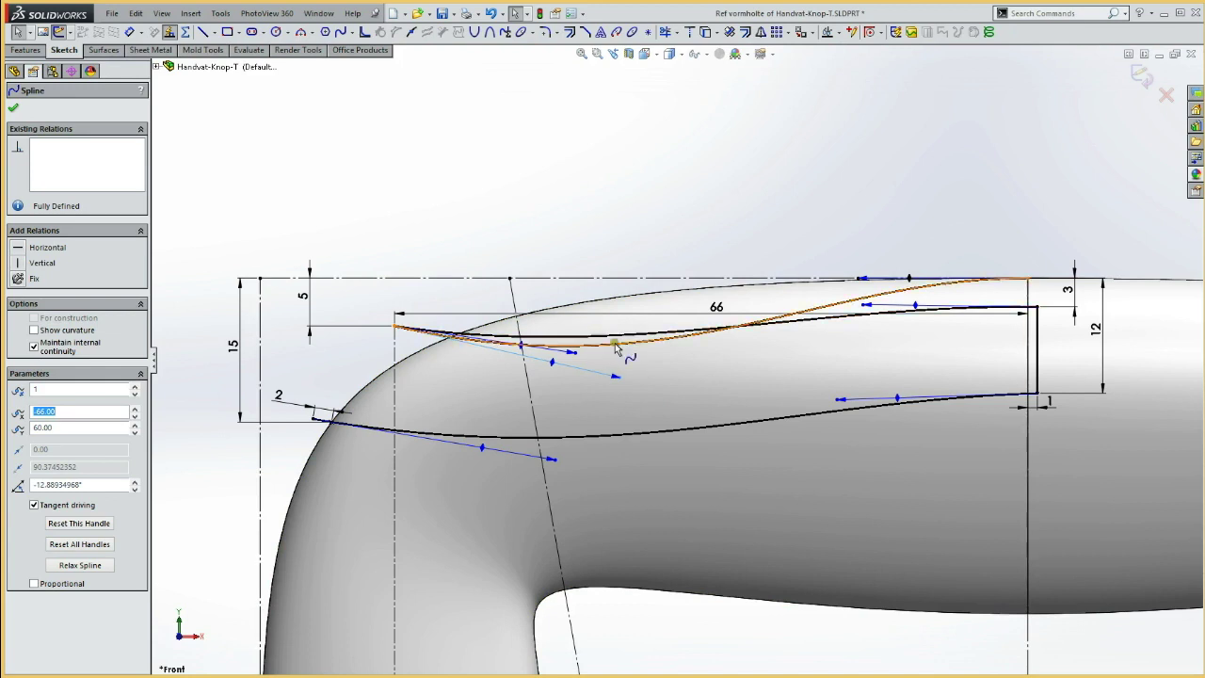
left_click(866, 279)
left_click_drag(868, 282, 834, 278)
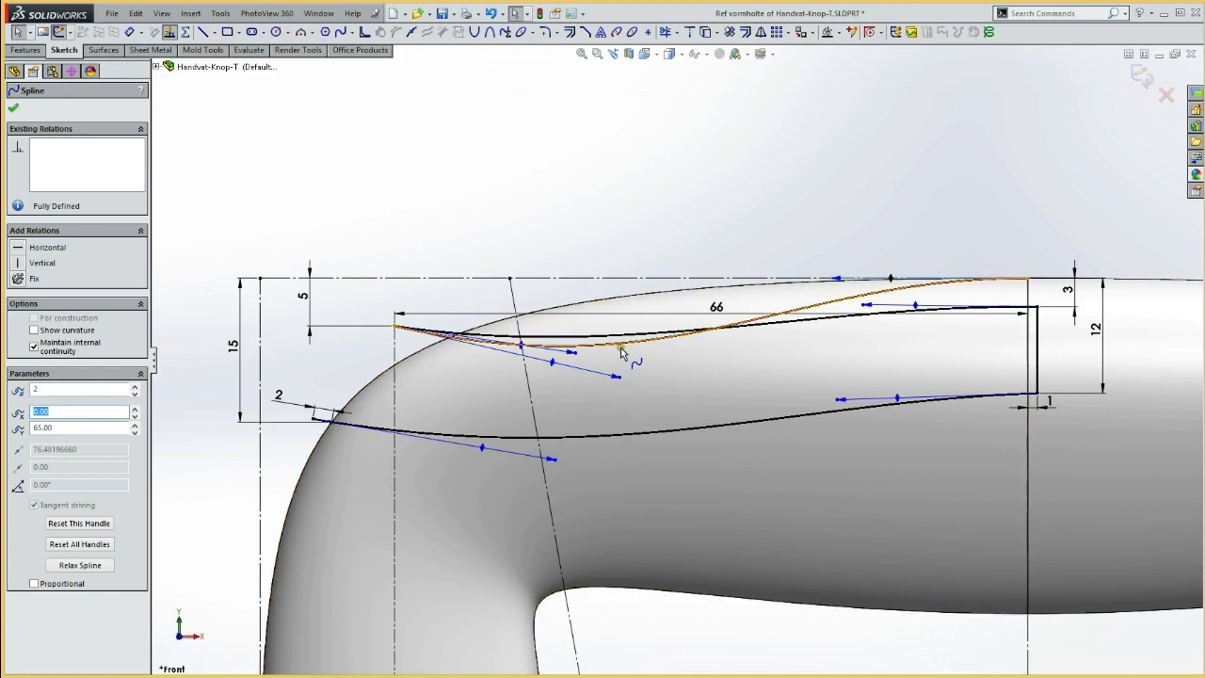
left_click(620, 341)
left_click(672, 305)
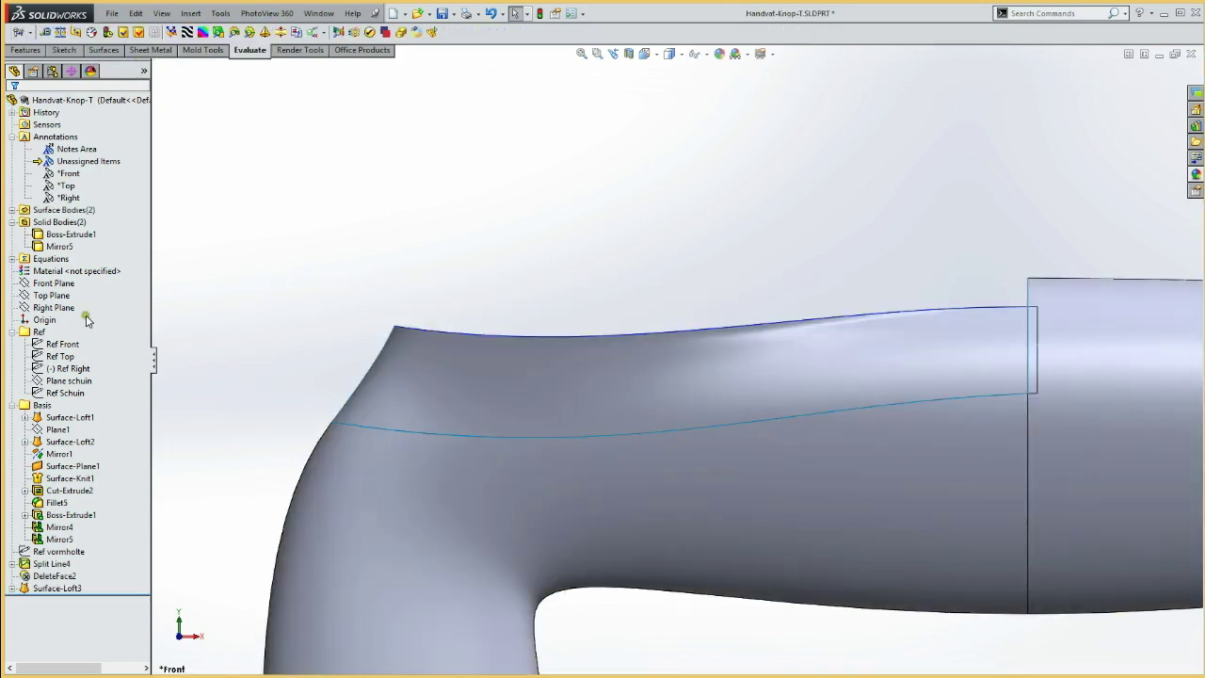
Step: Convert the Ref vormholte wave spline into a new Front Plane sketch and start a Surface-Extrude
left_click(54, 283)
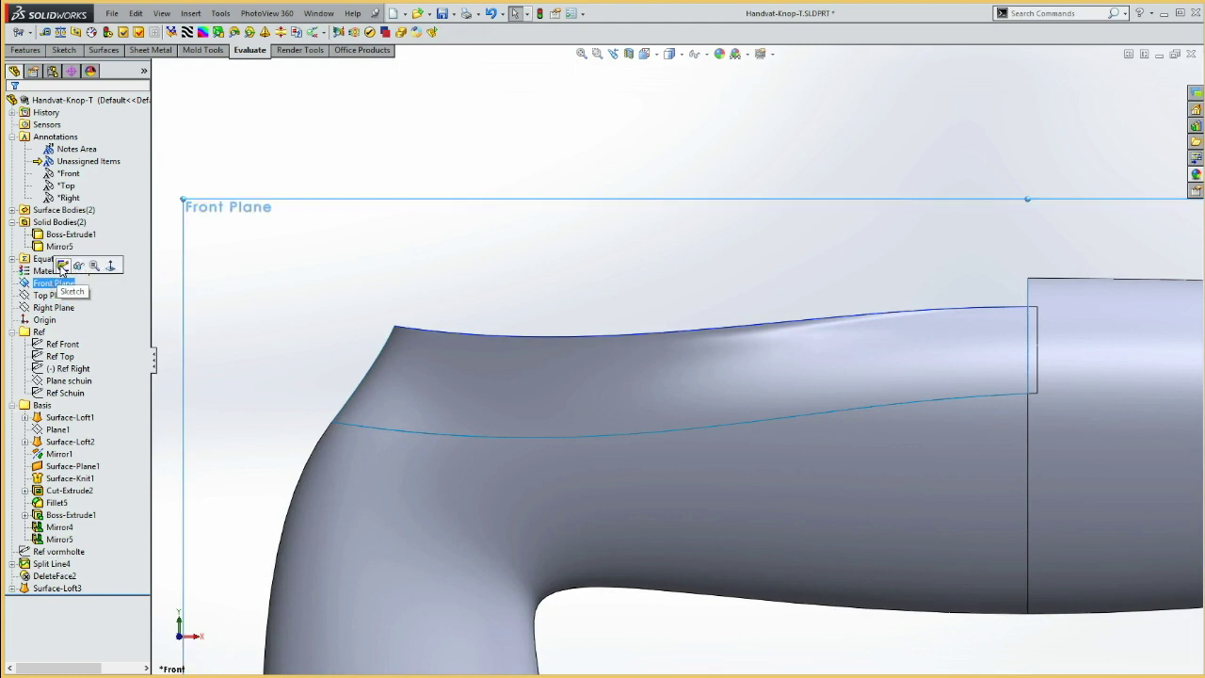
left_click(62, 265)
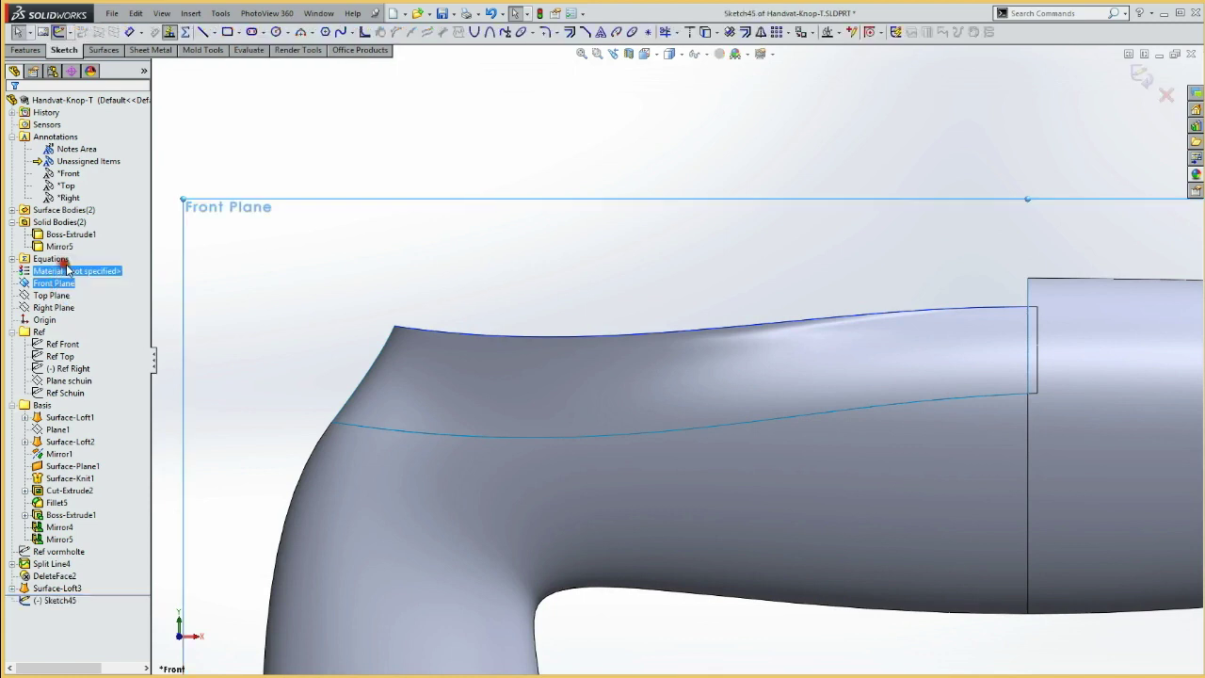
left_click(60, 552)
left_click(79, 527)
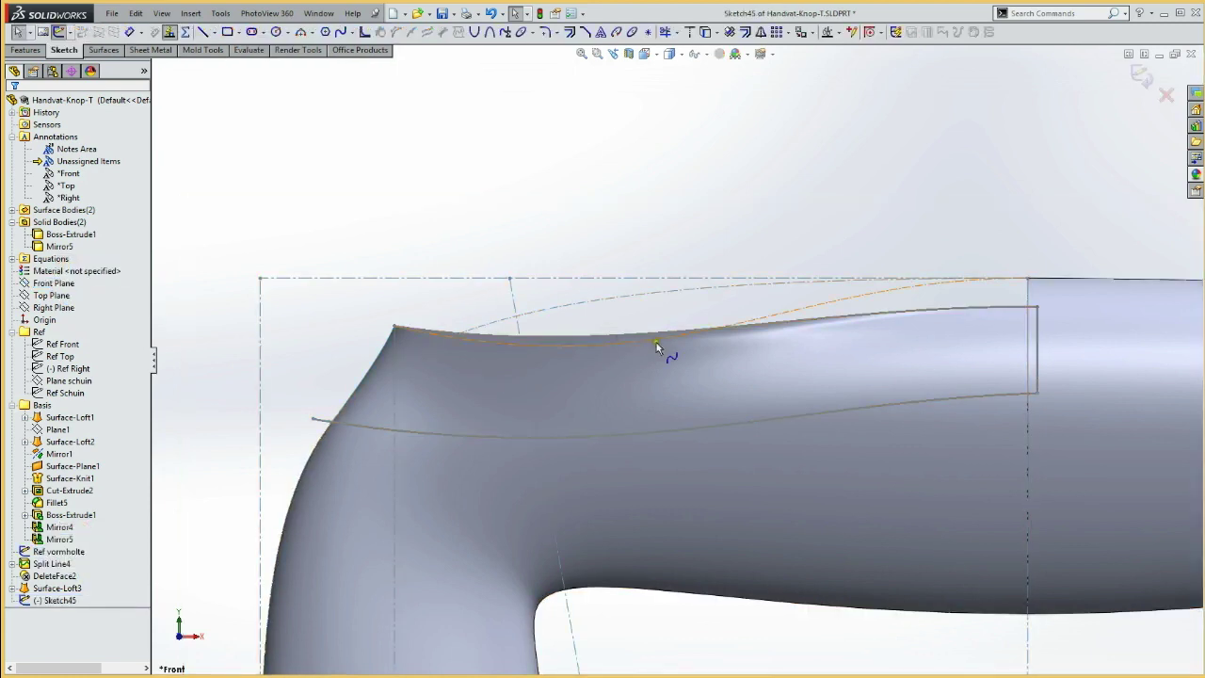
left_click(650, 341)
key("c")
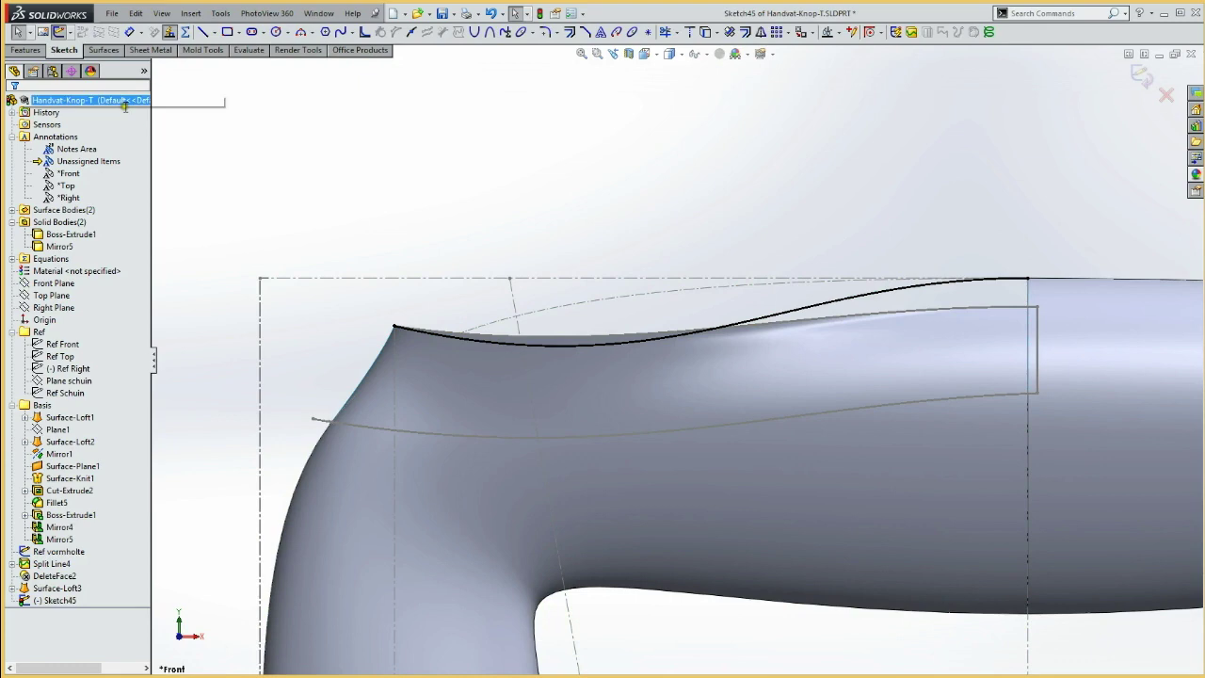
left_click(99, 50)
left_click(18, 31)
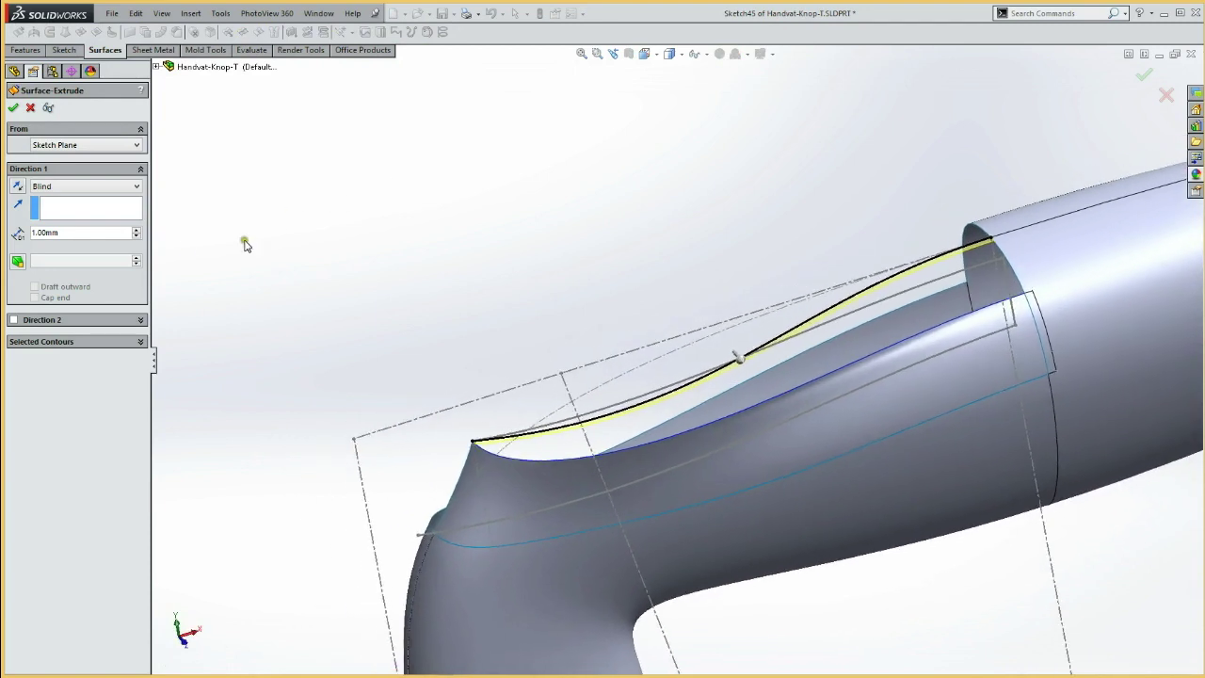
Step: Raise the spline surface extrusion to 12 mm blind and accept Surface-Extrude1
left_click(135, 230)
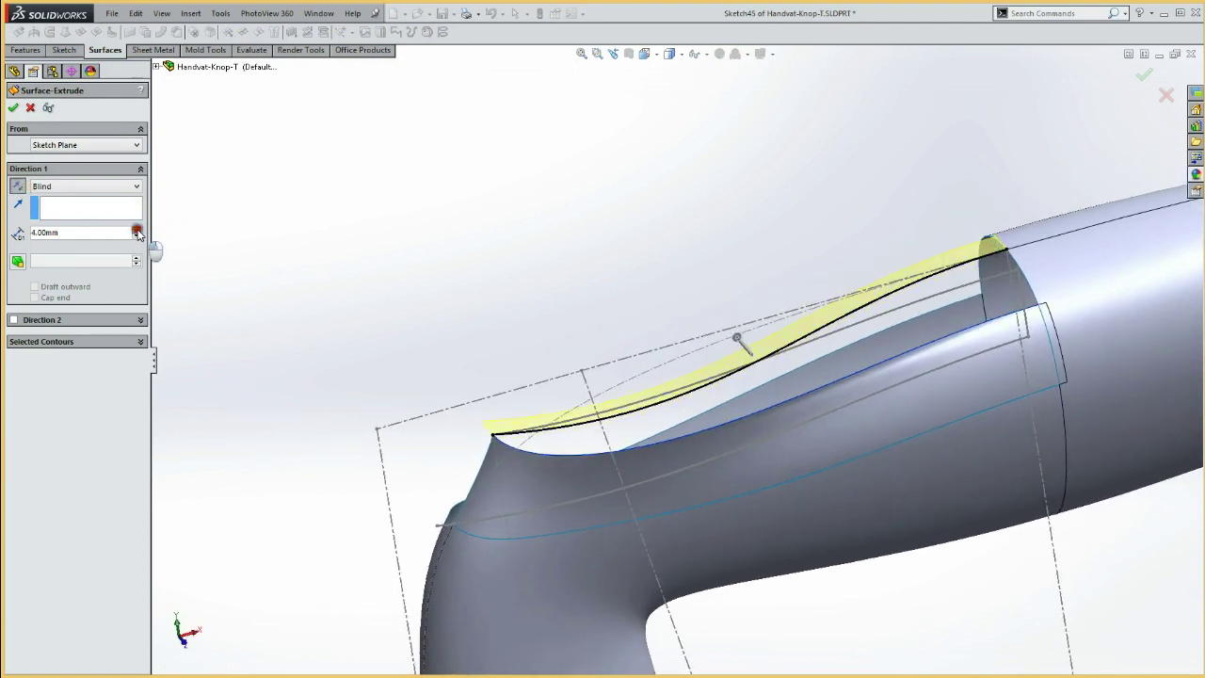
left_click(136, 229)
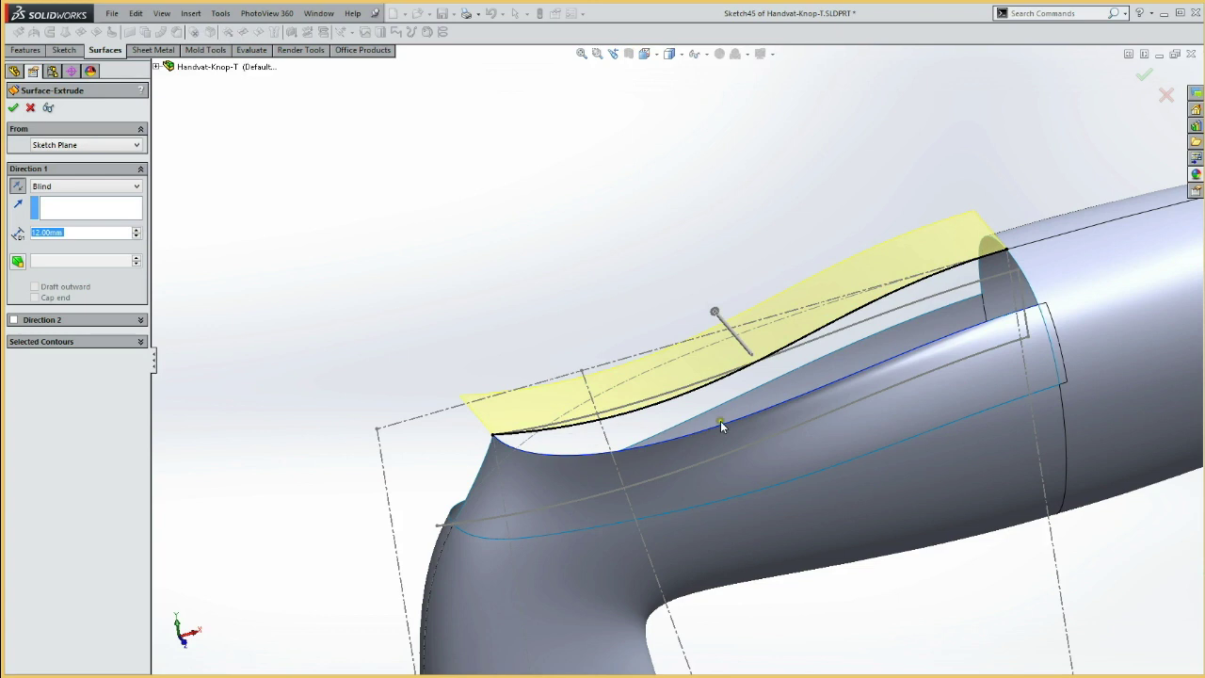
left_click(14, 108)
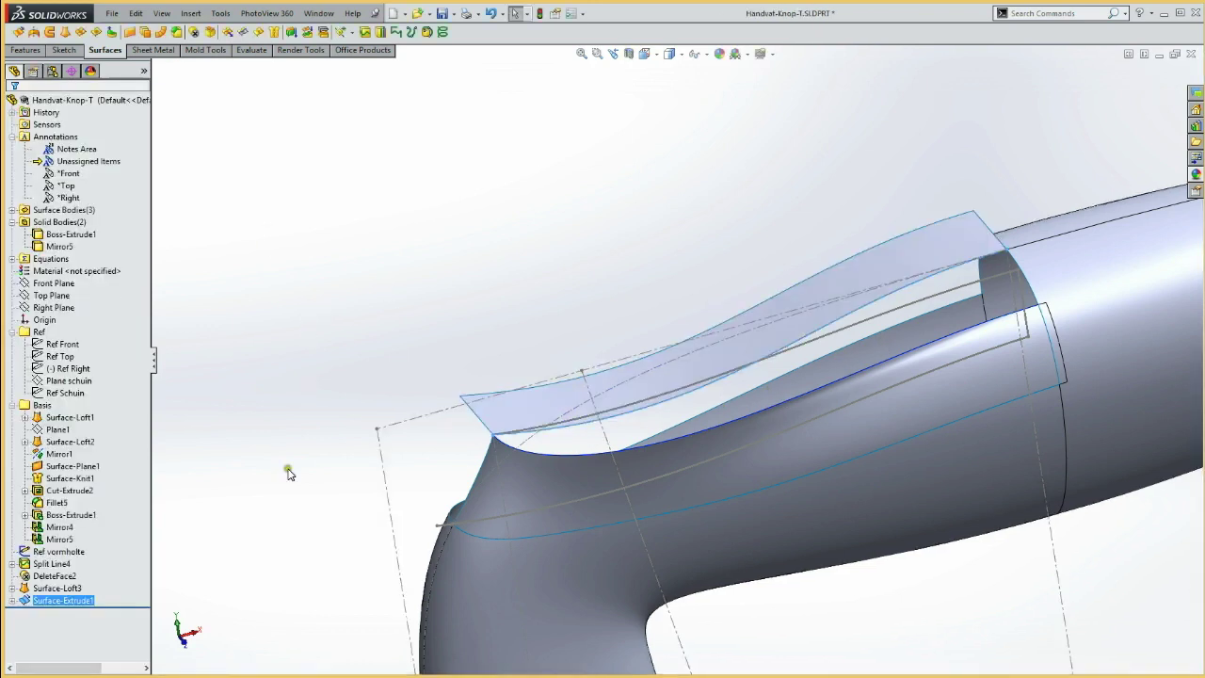
left_click(360, 277)
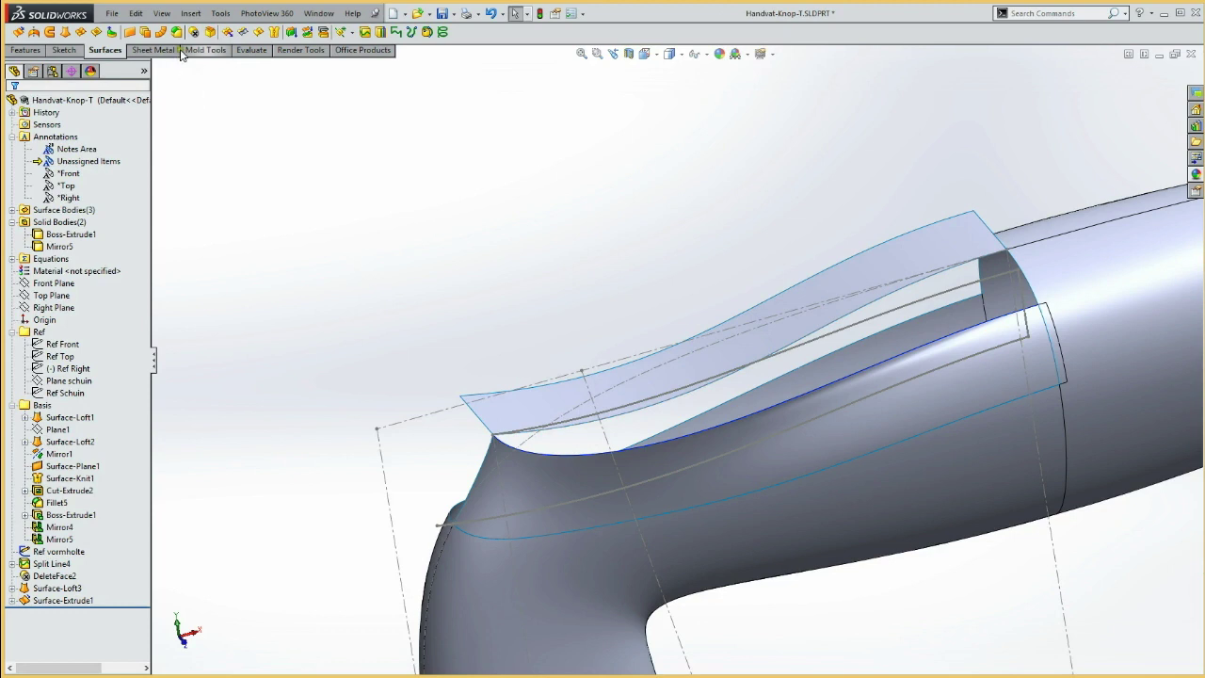
Step: Abandon the first fill-surface attempt and hide the Ref vormholte sketch
left_click(96, 31)
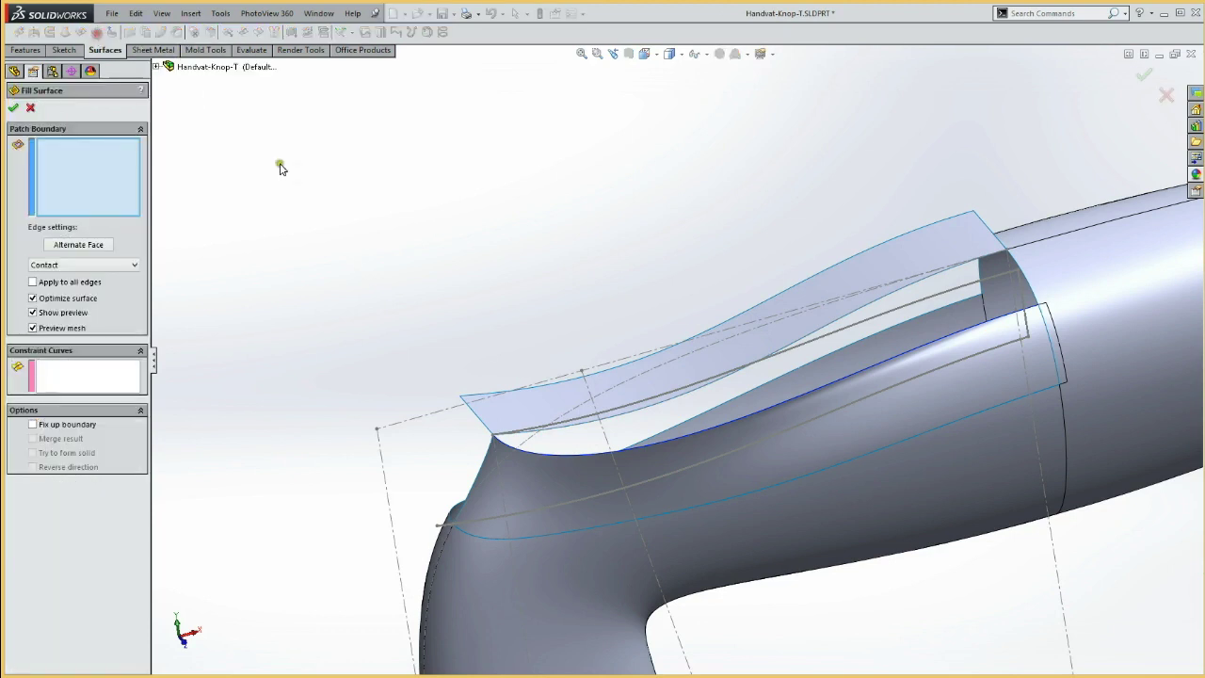
left_click(550, 458)
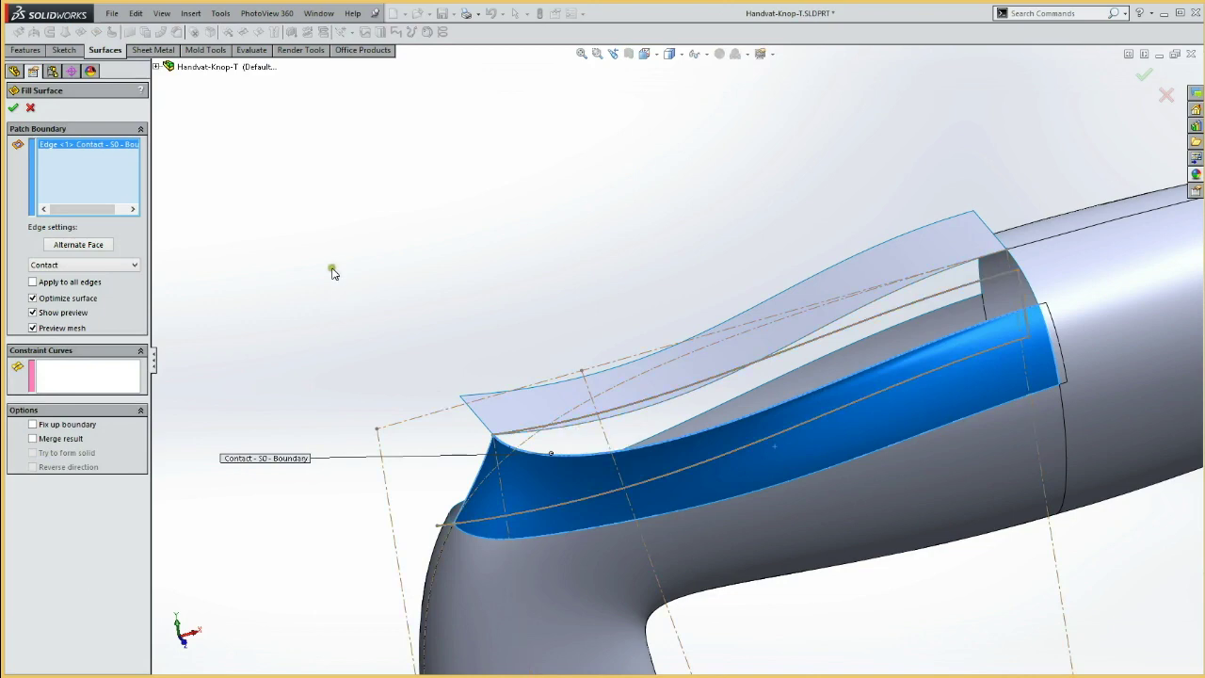
left_click(30, 110)
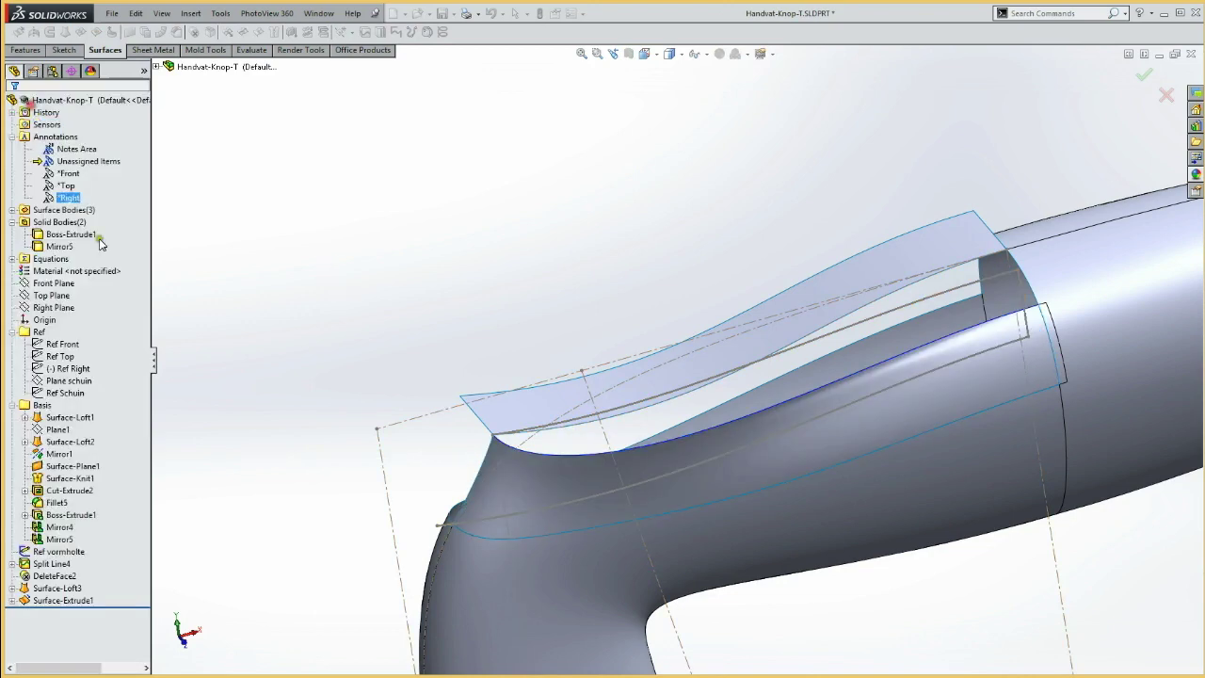
left_click(58, 552)
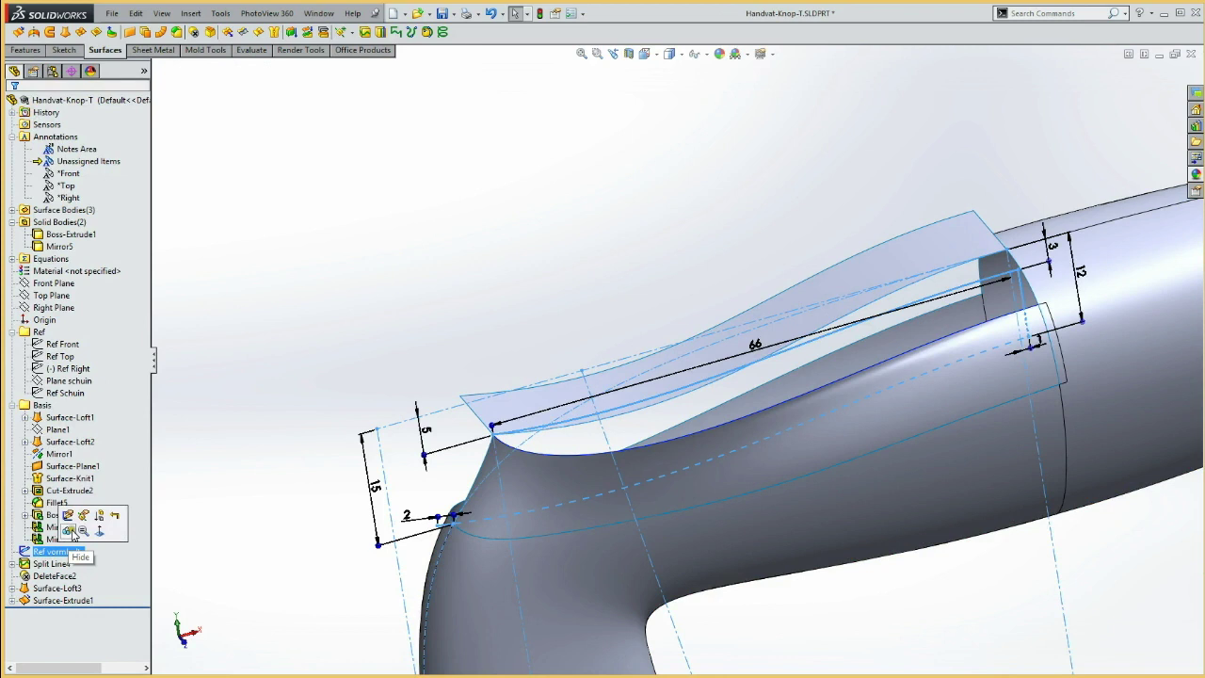
left_click(66, 530)
Step: Select the three edges bounding the grip opening: extruded sheet edge, lower grip edge and far-end edge
left_click(566, 431)
left_click(565, 459, "ctrl")
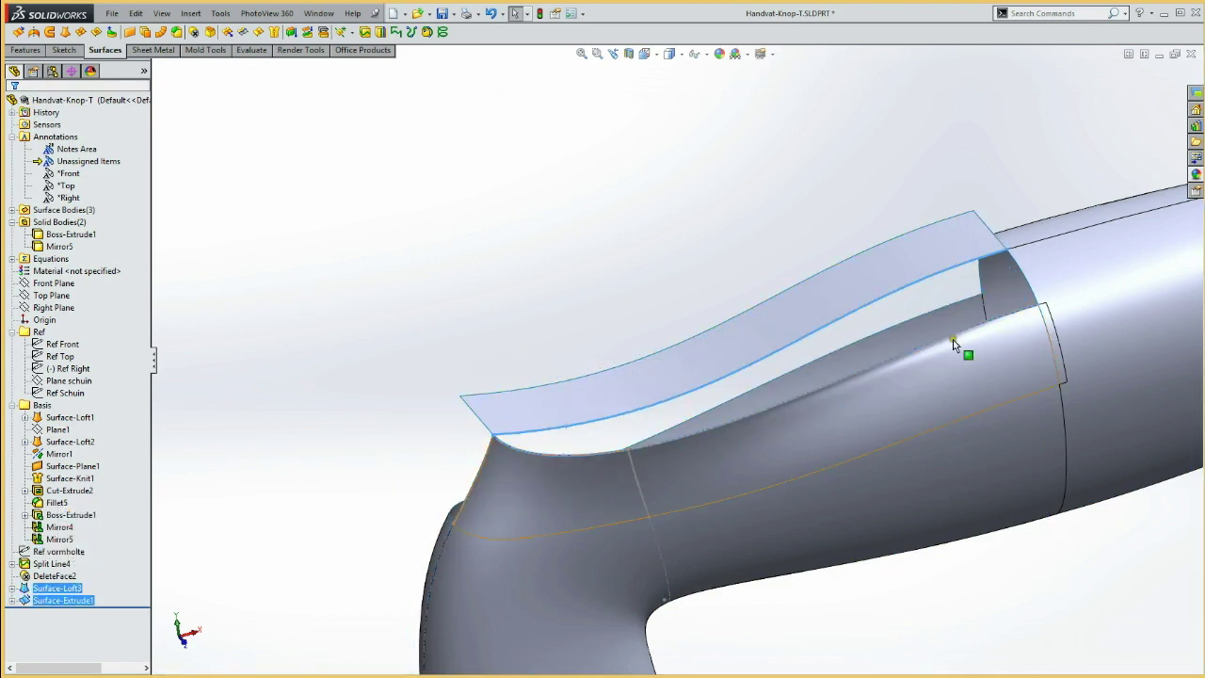
left_click(1032, 295, "ctrl")
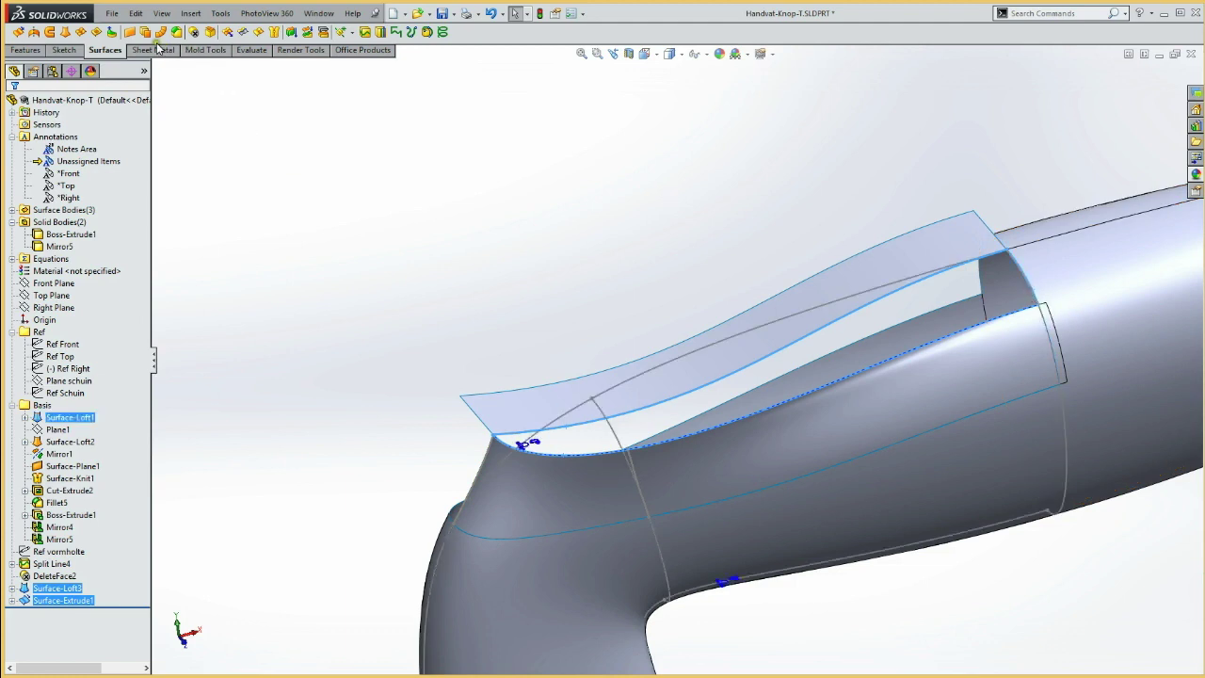
Step: Start a fill surface on the three edges with Edge <1> set to Curvature
left_click(96, 33)
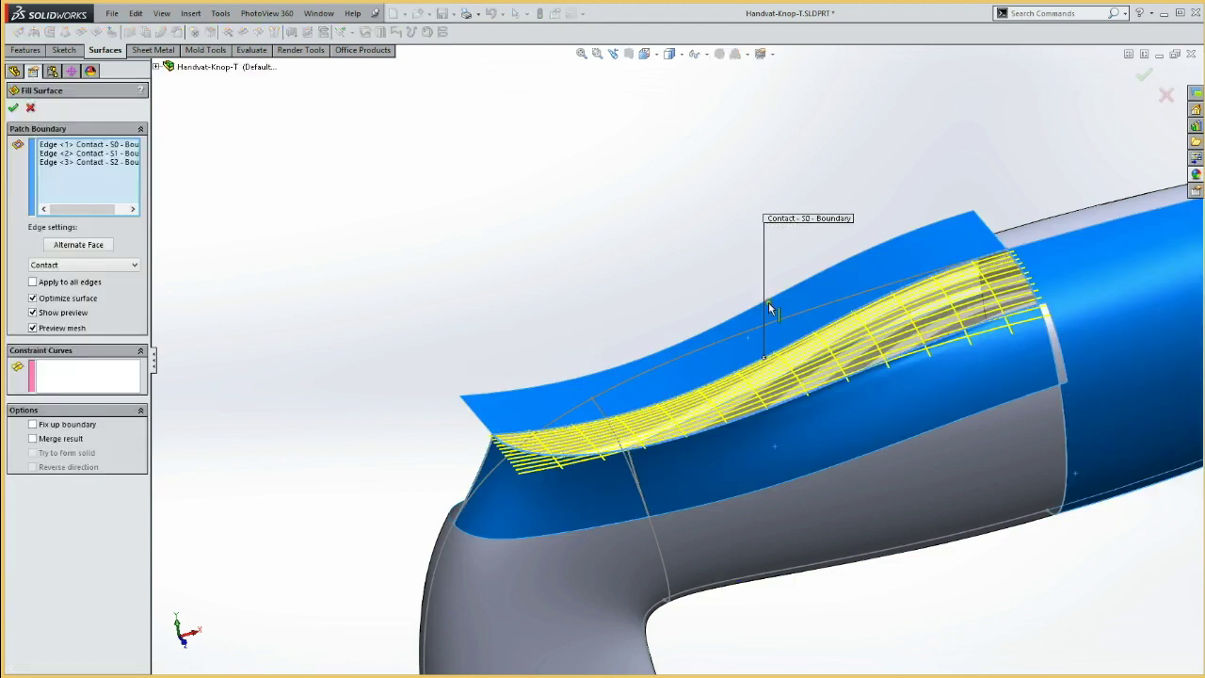
left_click(68, 146)
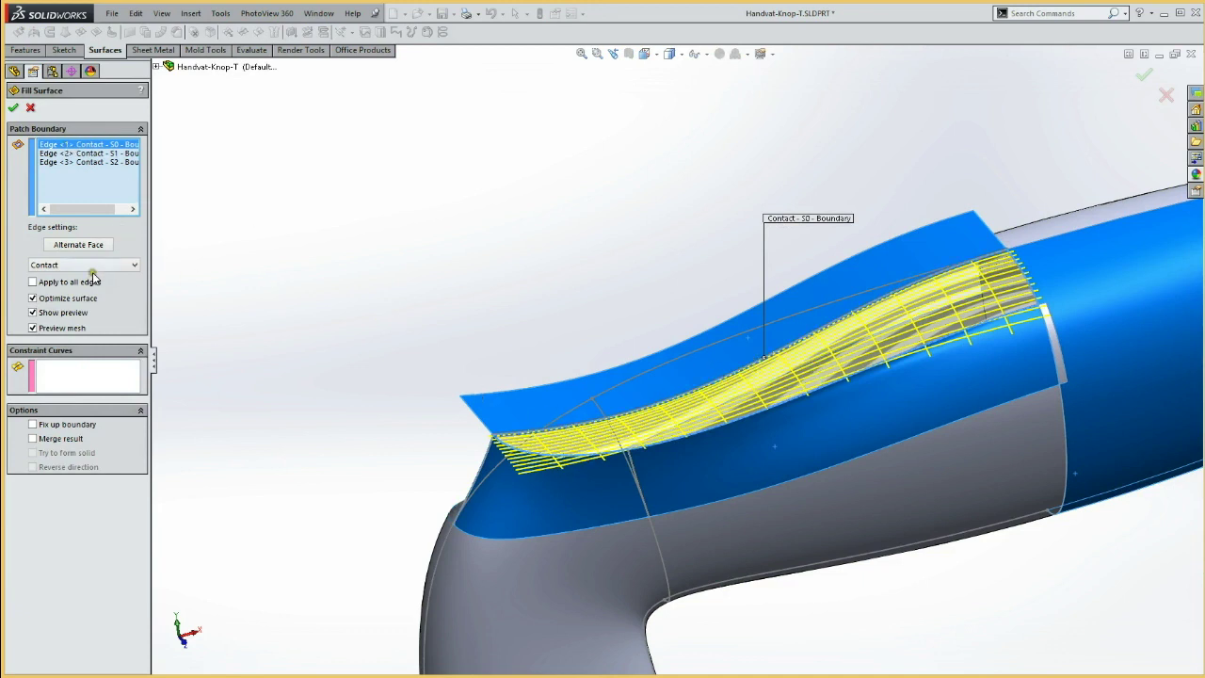
left_click(81, 265)
left_click(43, 285)
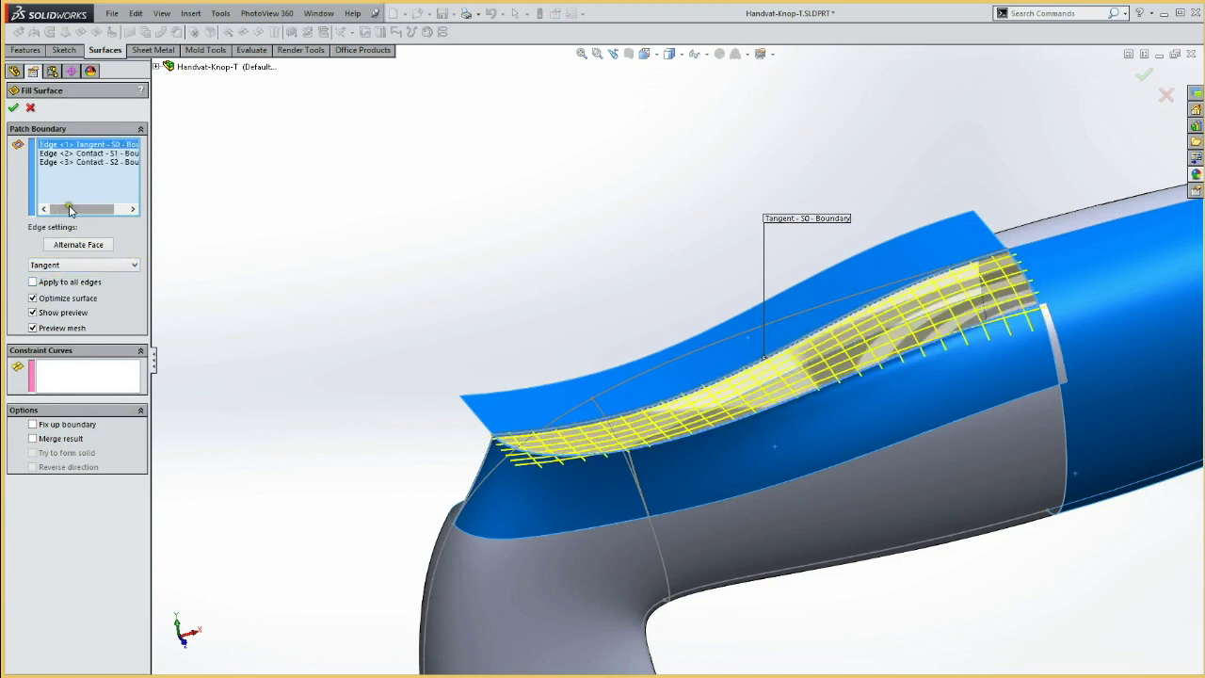
left_click(64, 265)
left_click(55, 297)
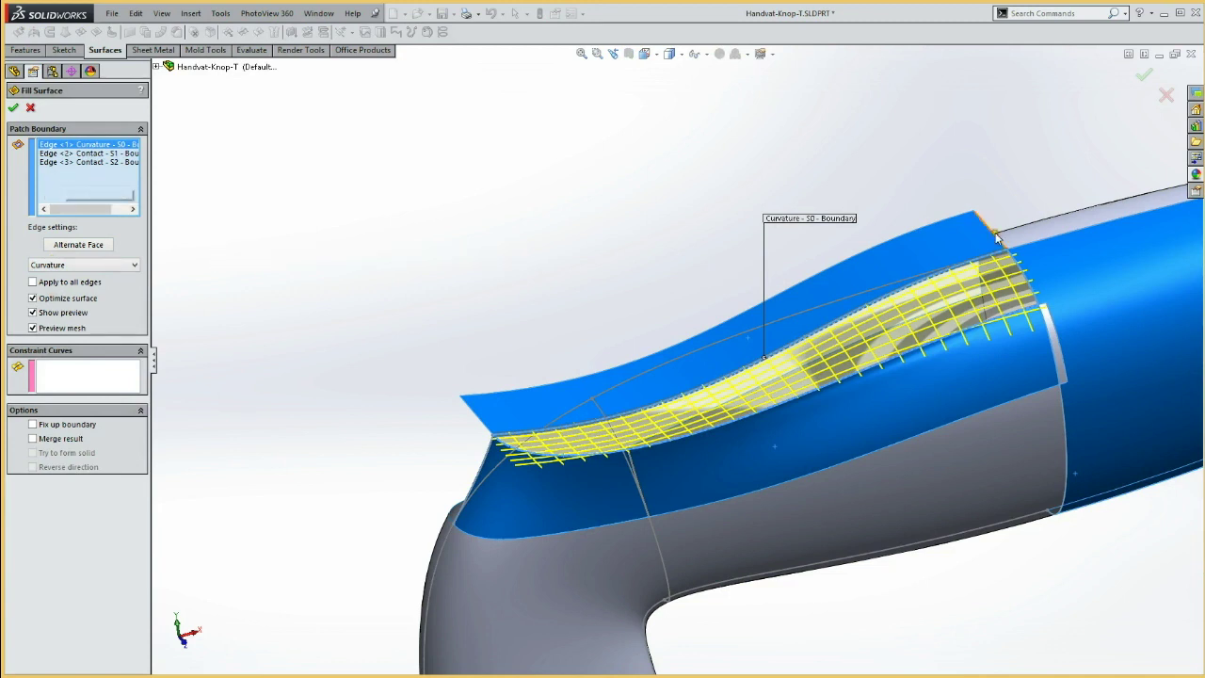
Step: Set Edge <3> to Curvature as well and accept Surface-Fill1
left_click(59, 156)
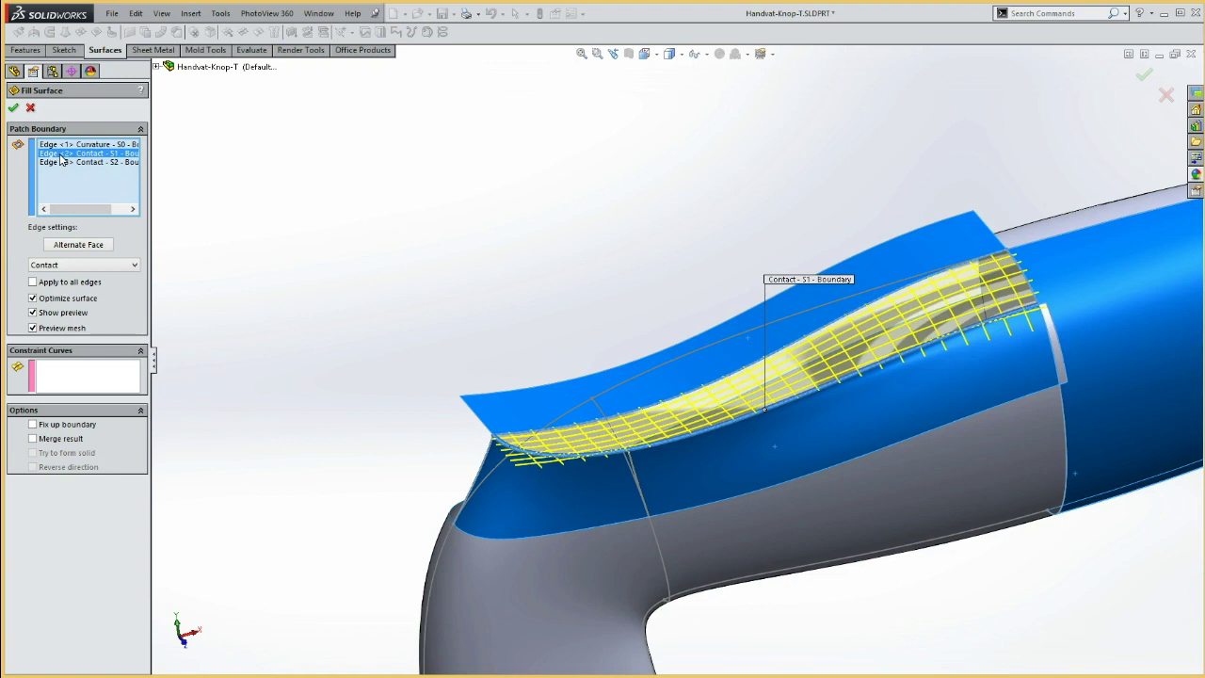
left_click(59, 162)
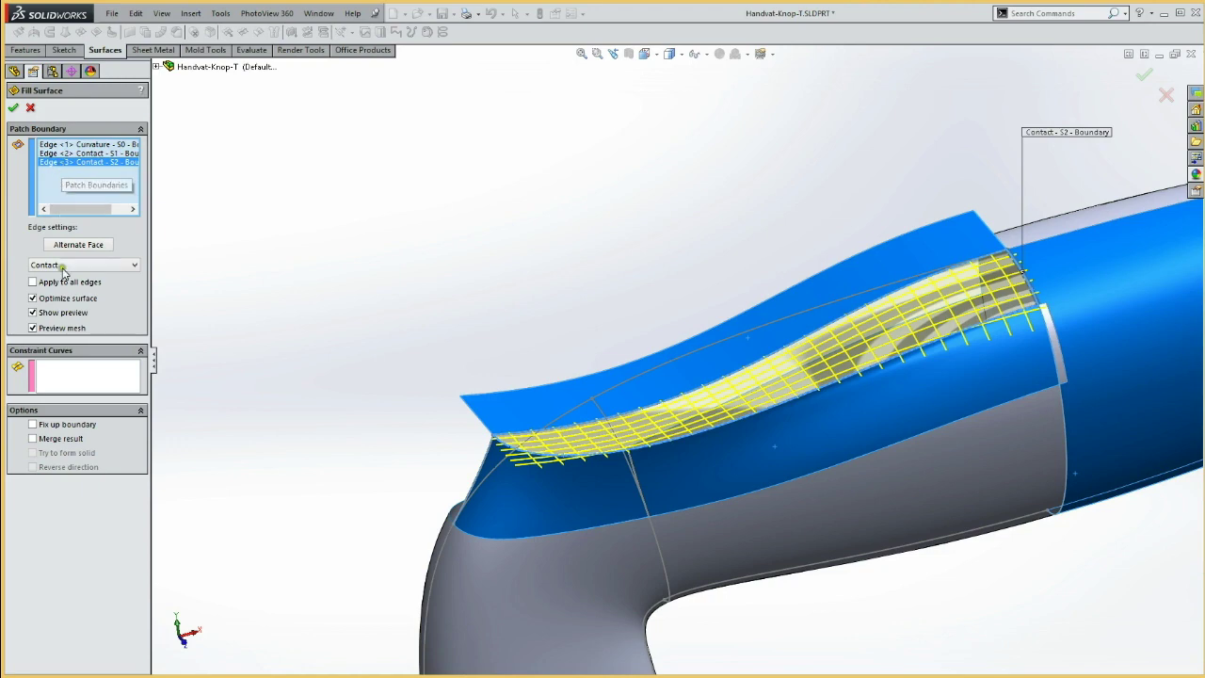
left_click(60, 267)
left_click(52, 294)
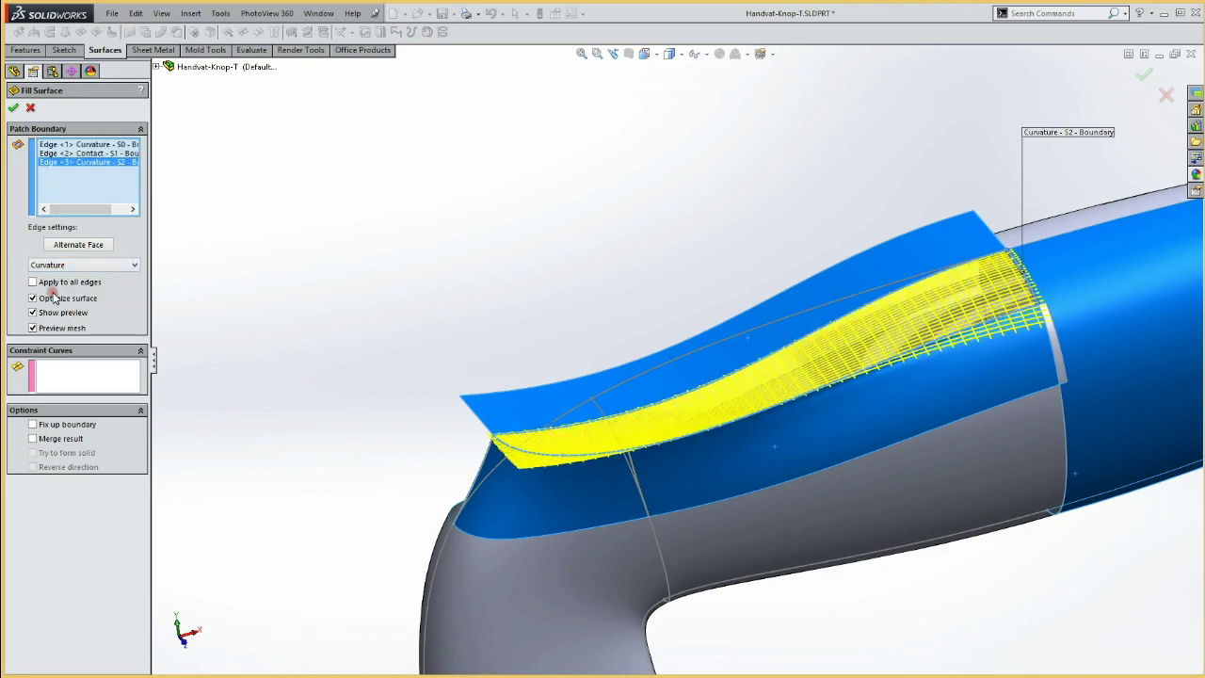
left_click(16, 108)
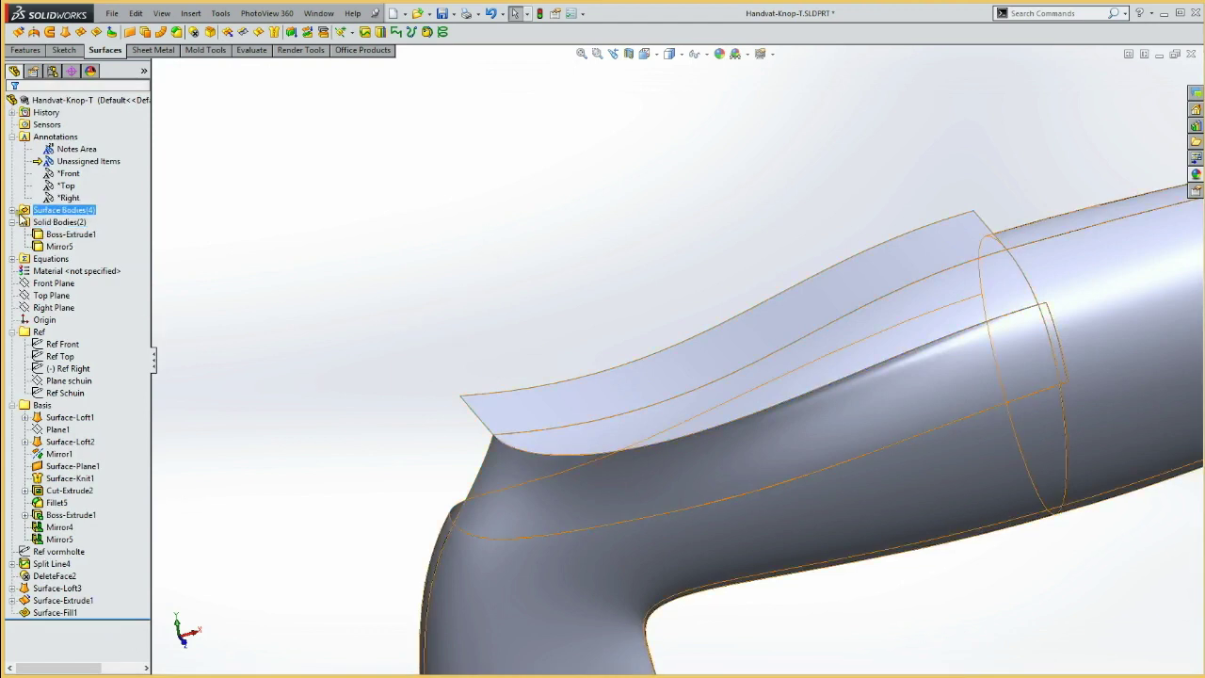
Step: Hide the Surface-Extrude1 body and orbit to view the fill-topped handle from the side
left_click(13, 209)
left_click(60, 247)
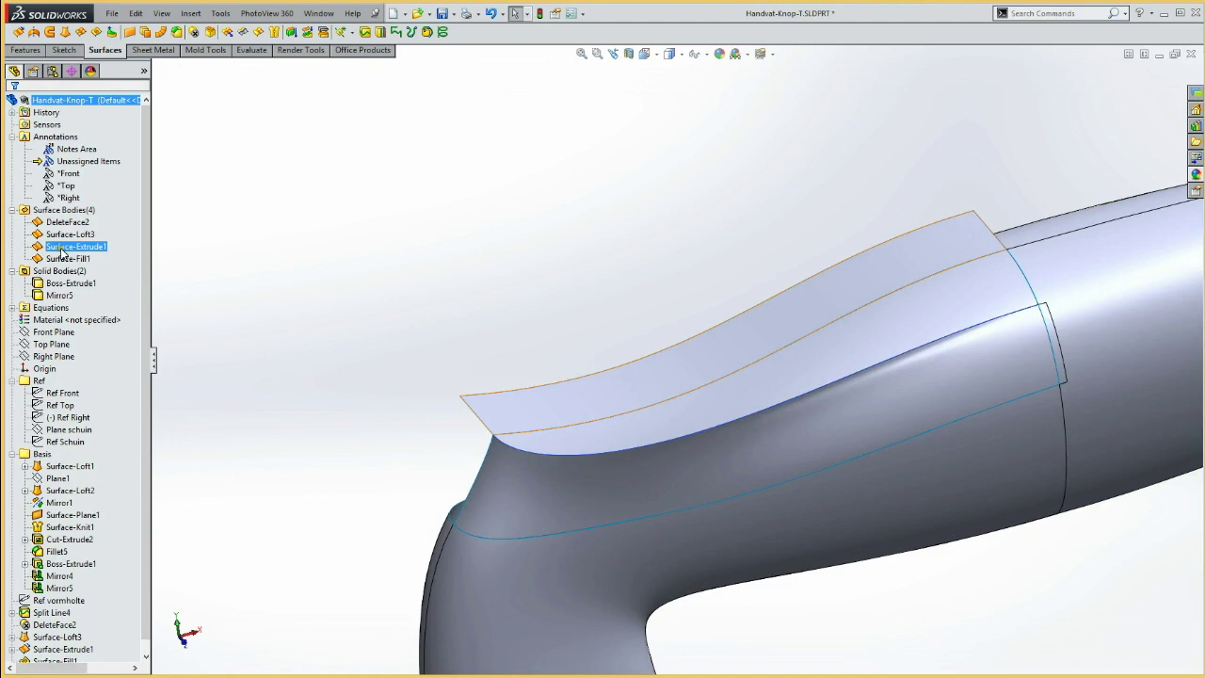
left_click(60, 248)
left_click(70, 211)
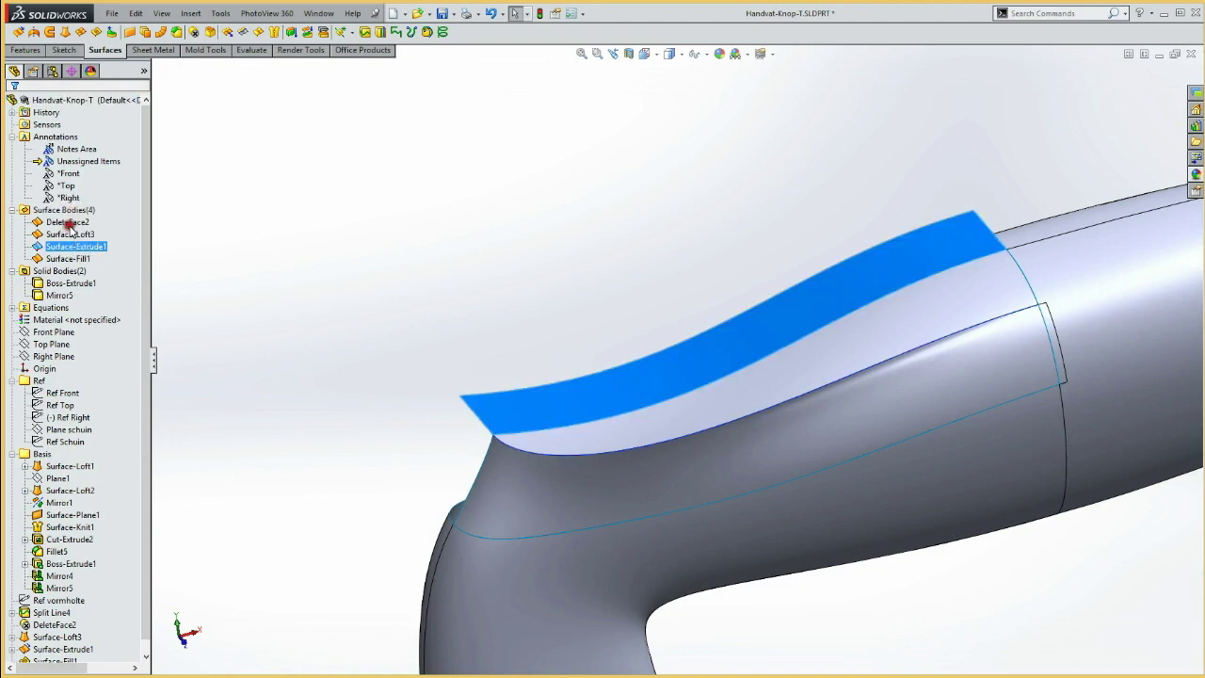
mouse_move(280, 299)
middle_mouse_down()
mouse_move(296, 255)
mouse_move(344, 239)
mouse_move(454, 304)
middle_mouse_up()
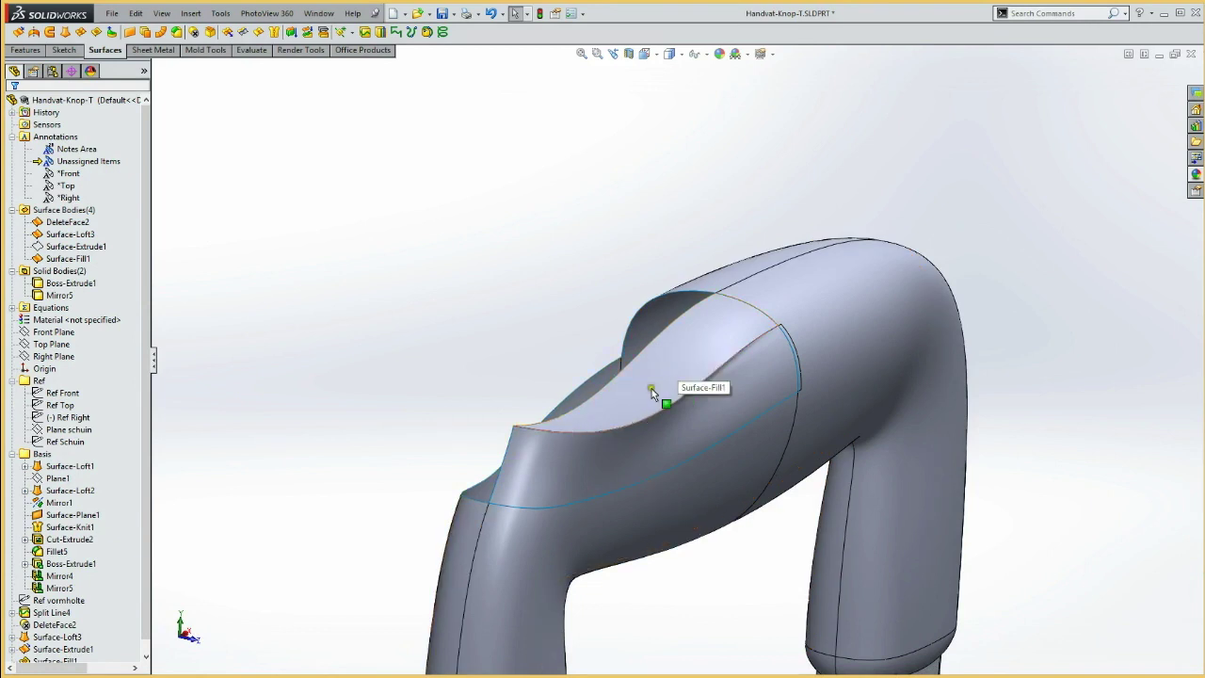
mouse_move(412, 304)
middle_mouse_down()
mouse_move(310, 248)
mouse_move(277, 282)
mouse_move(364, 301)
mouse_move(341, 315)
middle_mouse_up()
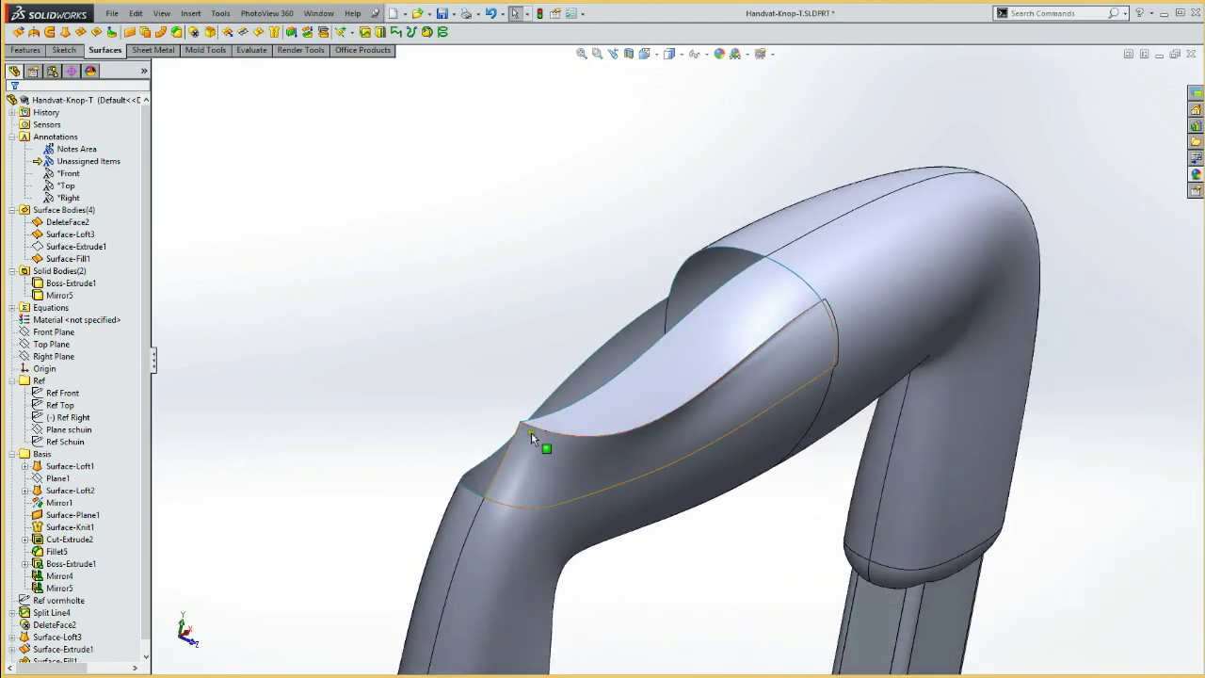
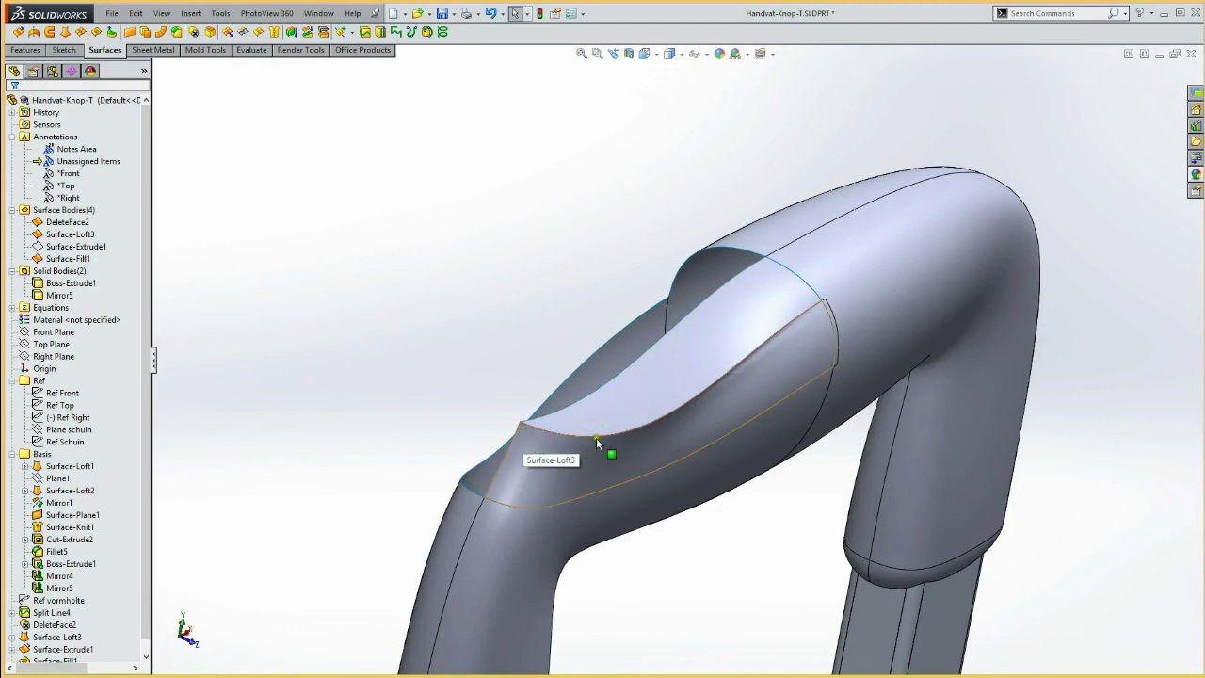
Step: Show the Ref Front reference sketch and start Sketch46 on the Front Plane
left_click(819, 322)
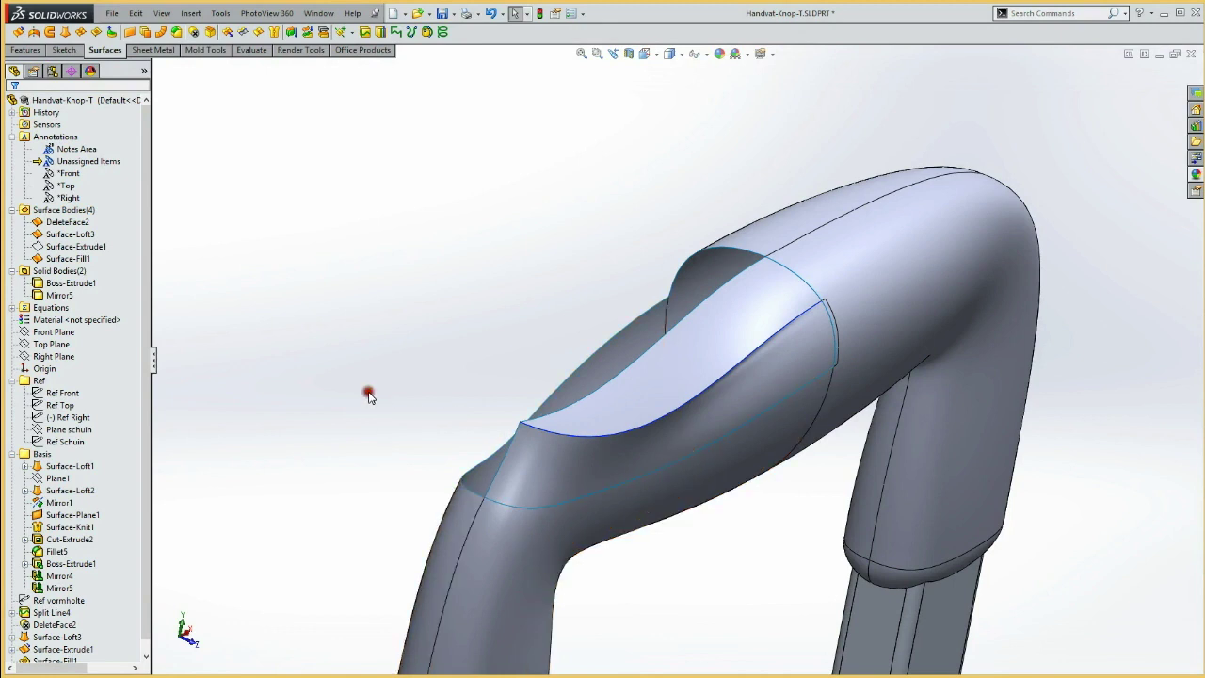
left_click(59, 394)
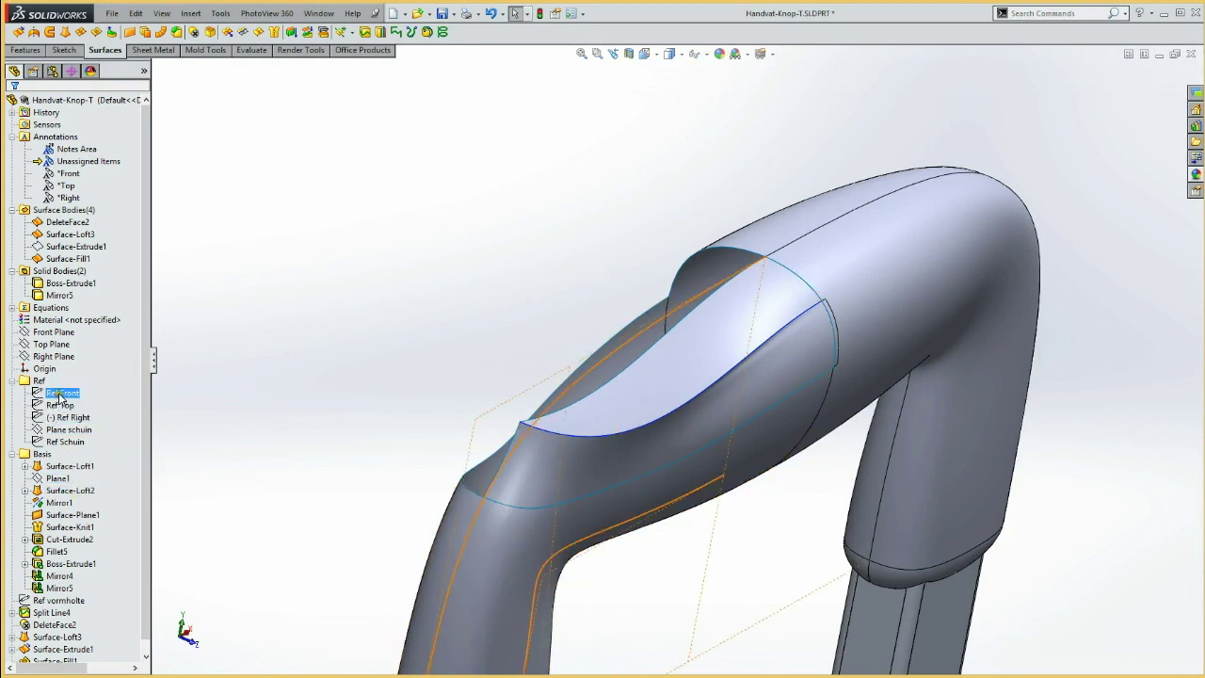
left_click(54, 332)
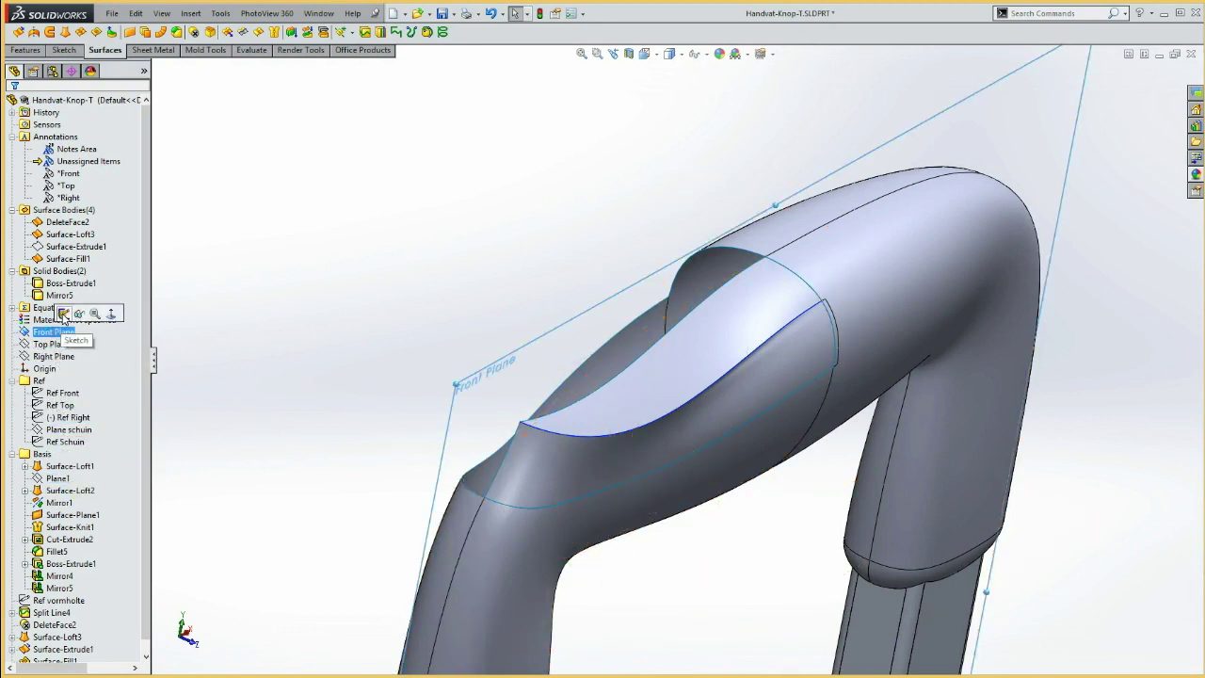
left_click(63, 314)
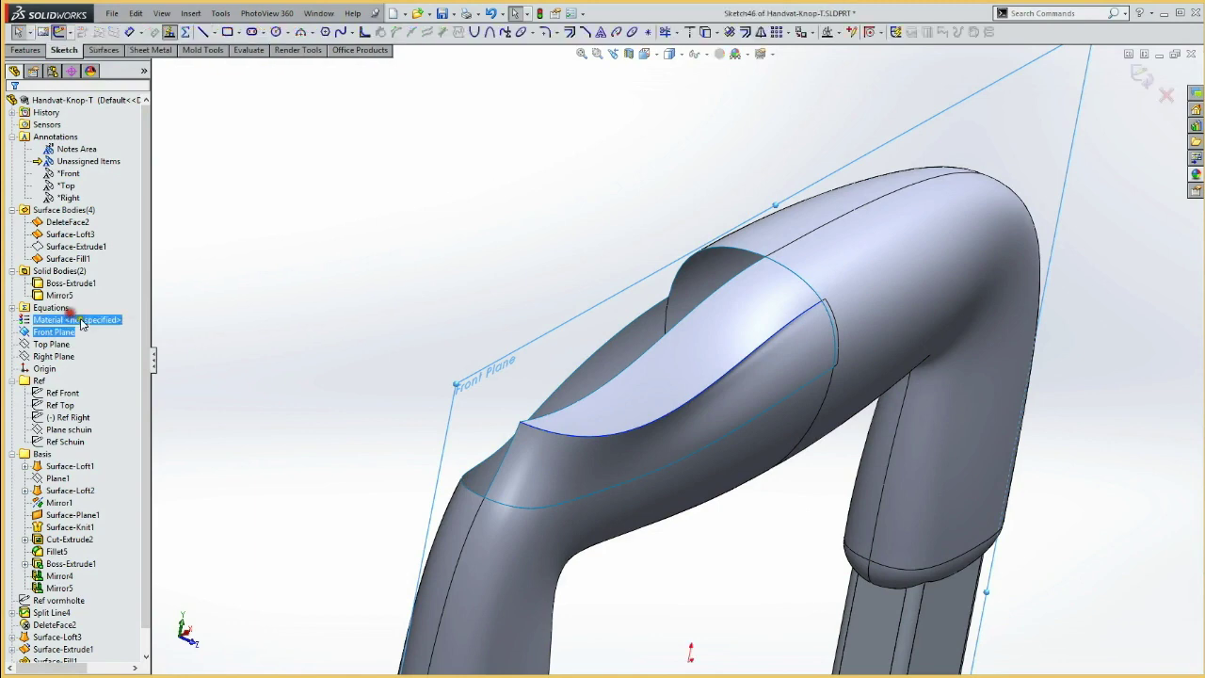
Step: Convert the Ref vormholte curve and the gap's top edge into Sketch46
left_click(344, 421)
scroll(347, 419, "down", 5)
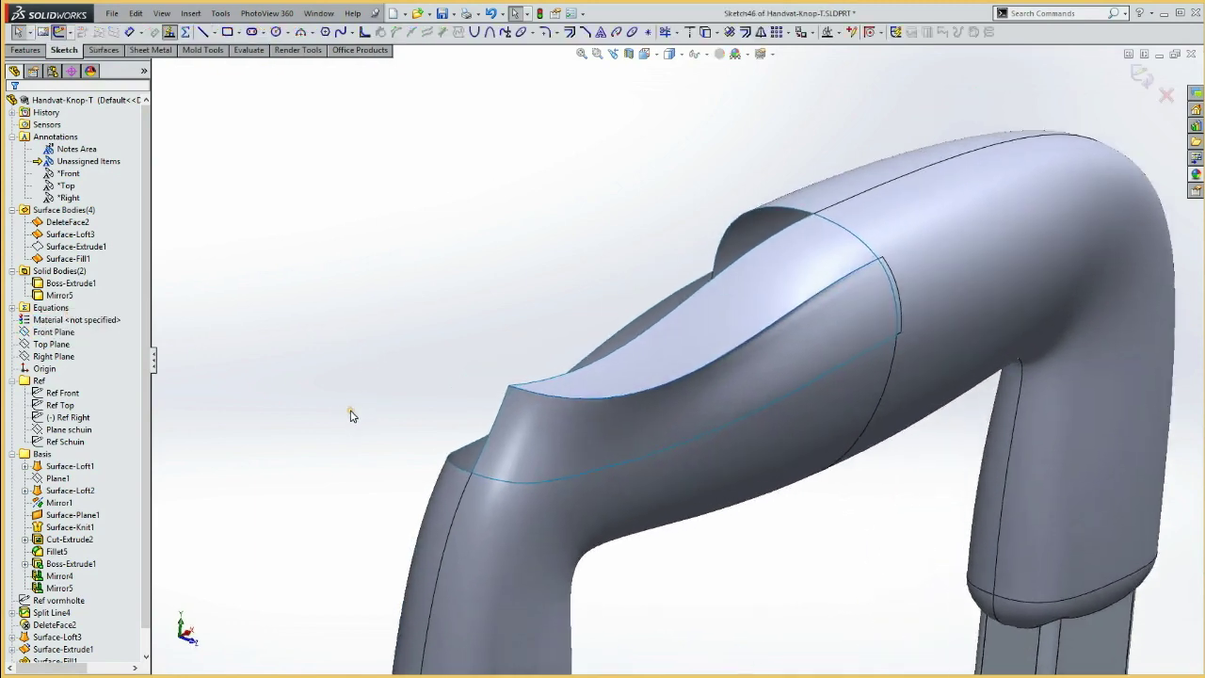
scroll(138, 578, "down", 1)
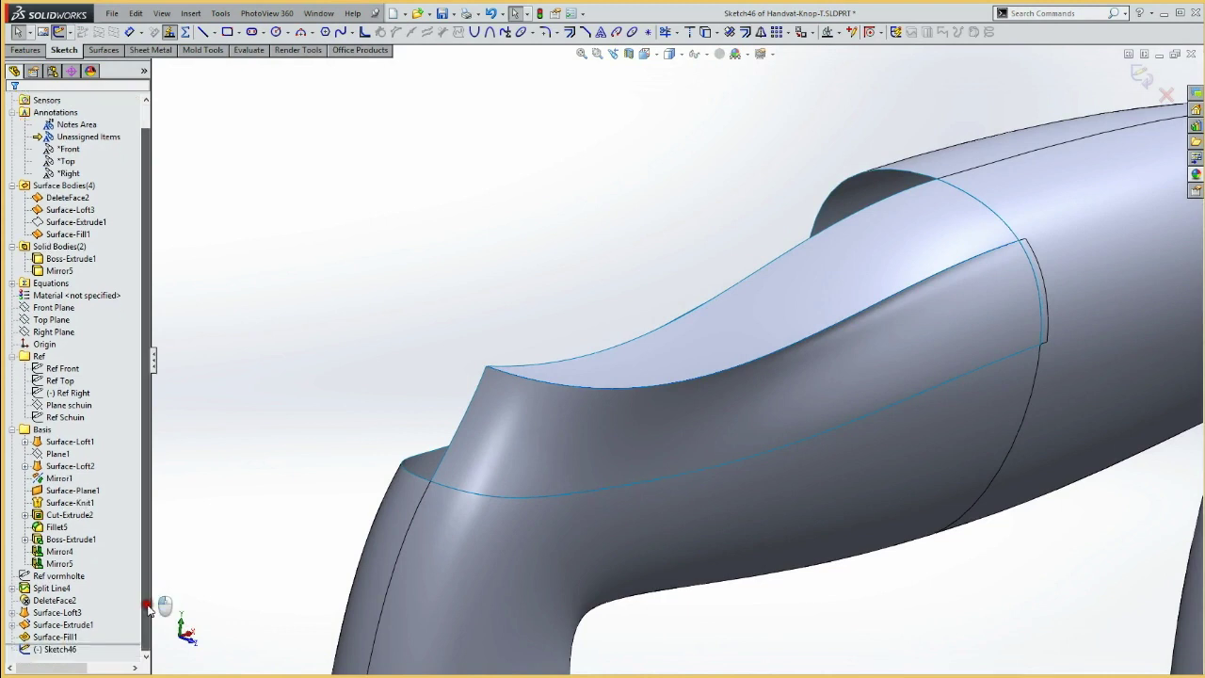
left_click(52, 625)
left_click(55, 600)
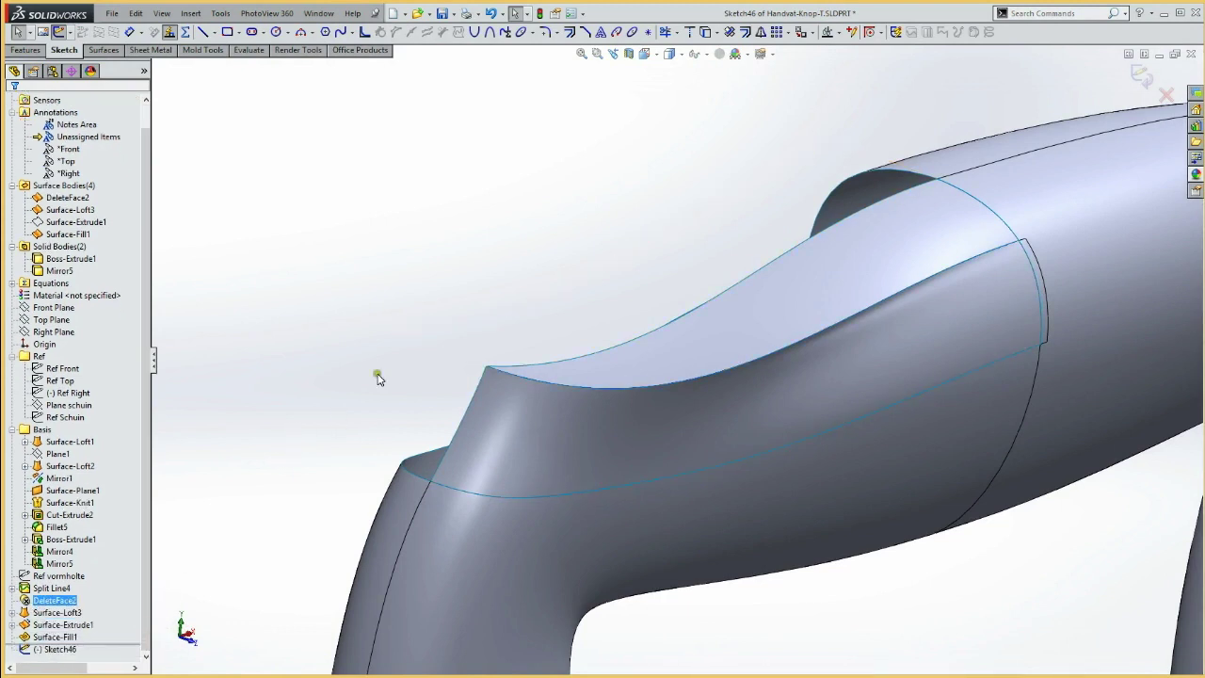
left_click(471, 403)
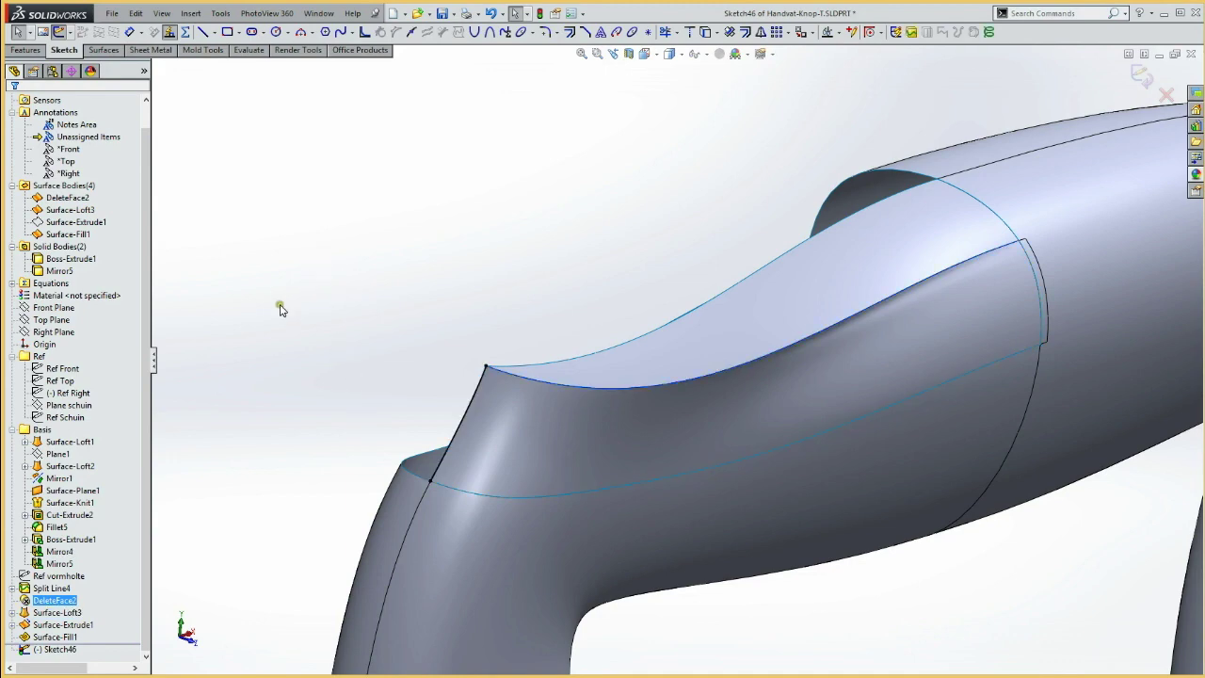
left_click(55, 576)
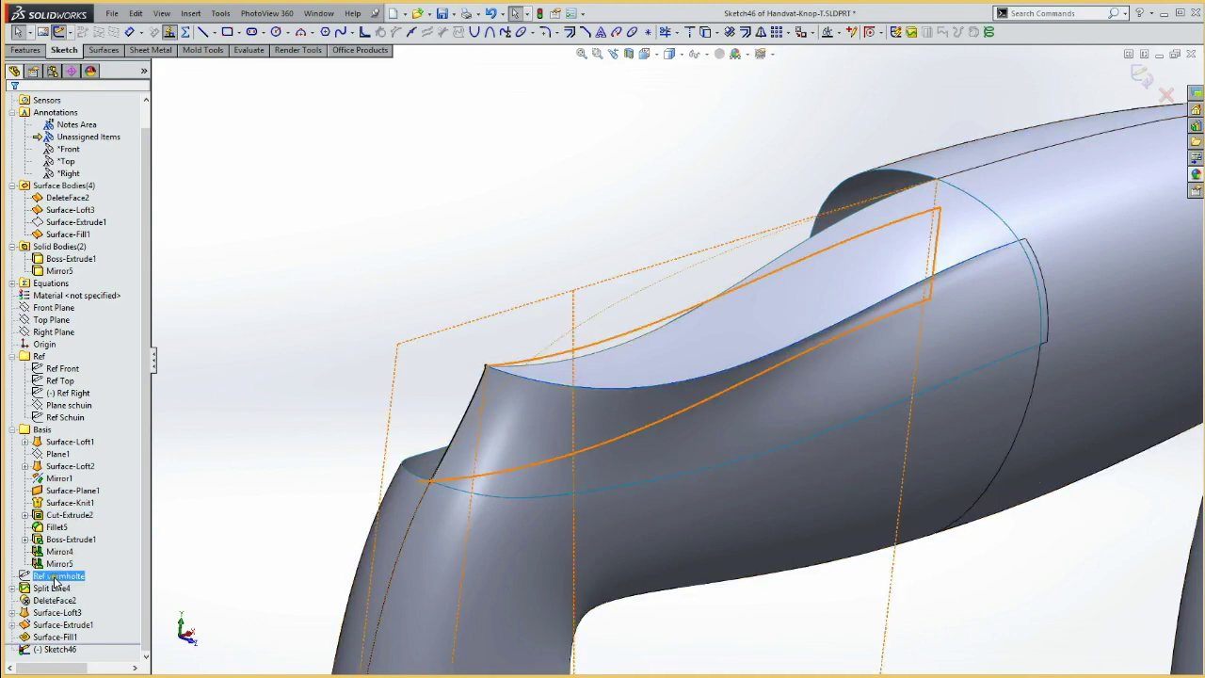
left_click(59, 563)
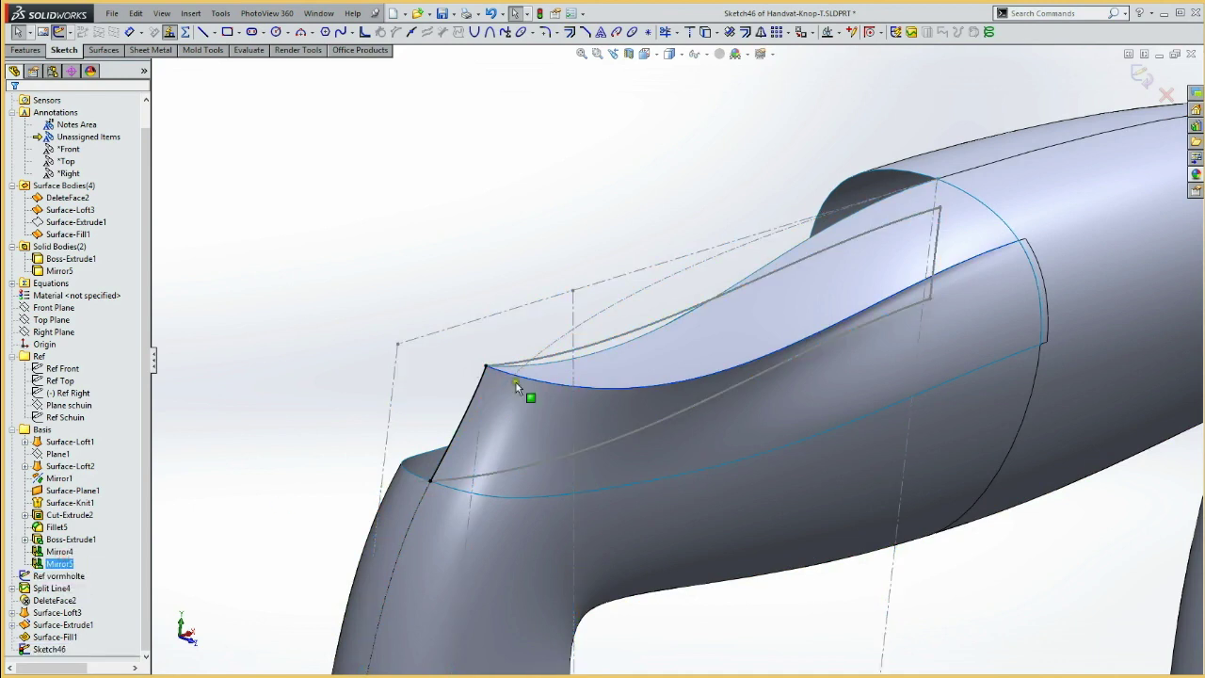
left_click(608, 345)
left_click(612, 344)
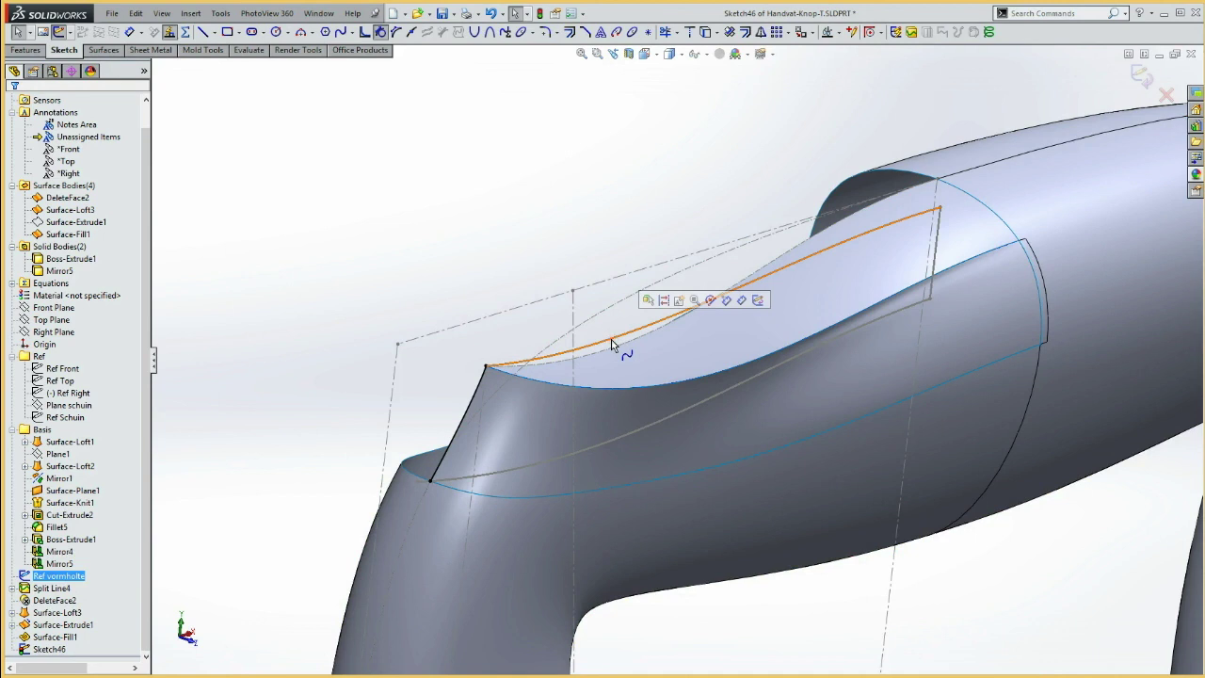
key("Escape")
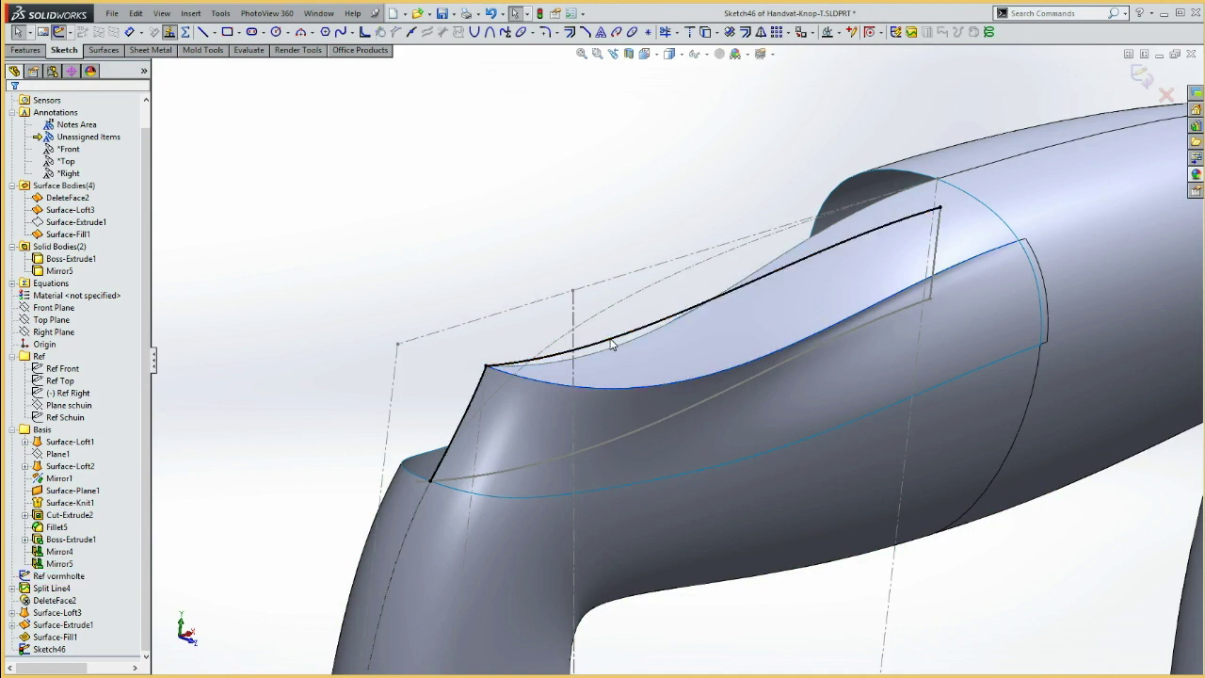
Step: Make both copied splines, Spline2 and Spline4, construction geometry
left_click(58, 563)
left_click(250, 318)
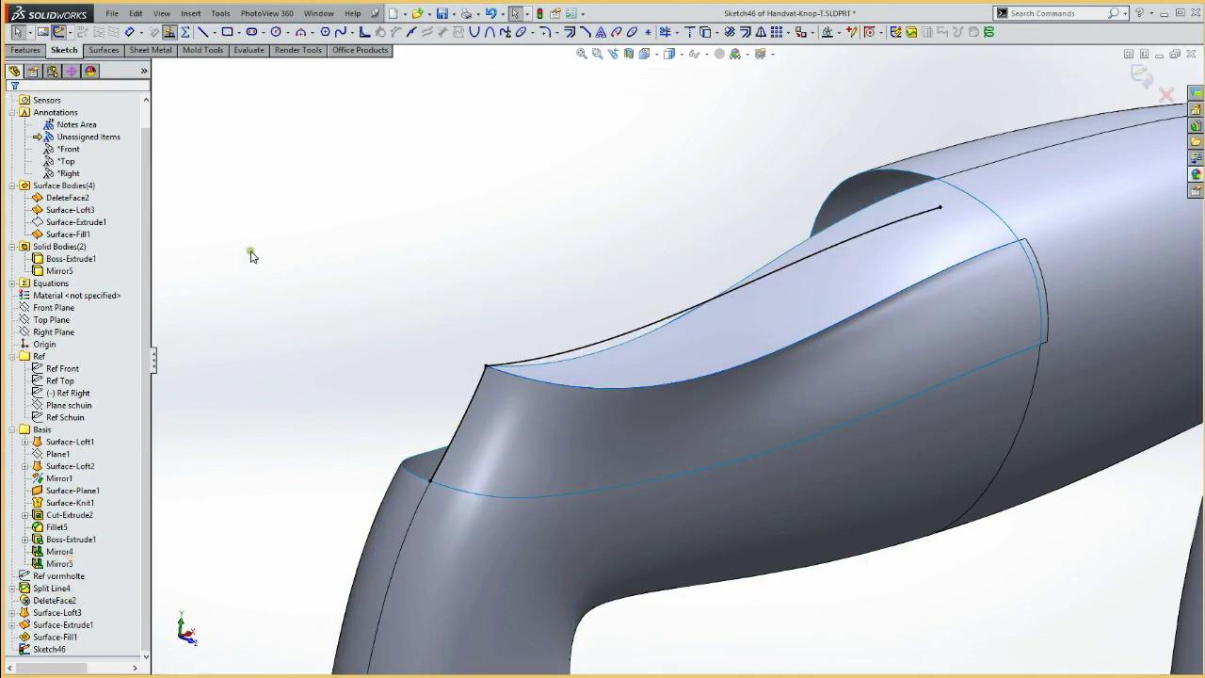
key("ctrl+a")
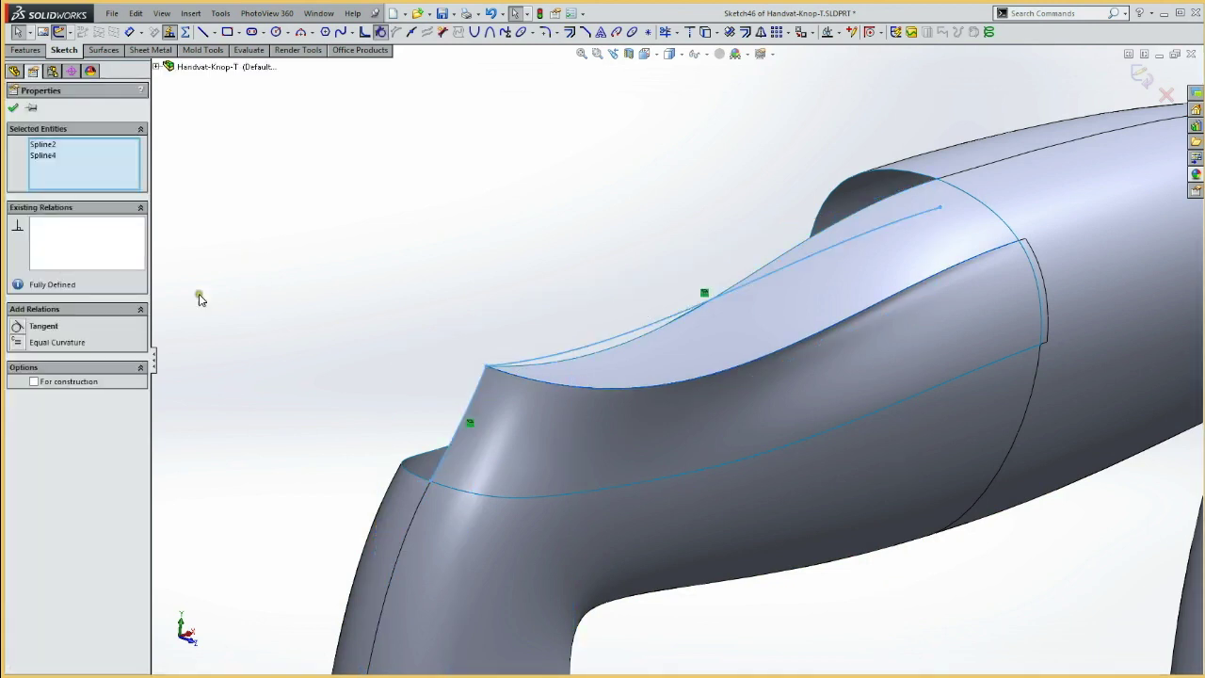
left_click(36, 381)
left_click(280, 296)
mouse_move(412, 268)
middle_mouse_down()
mouse_move(417, 251)
mouse_move(398, 231)
middle_mouse_up()
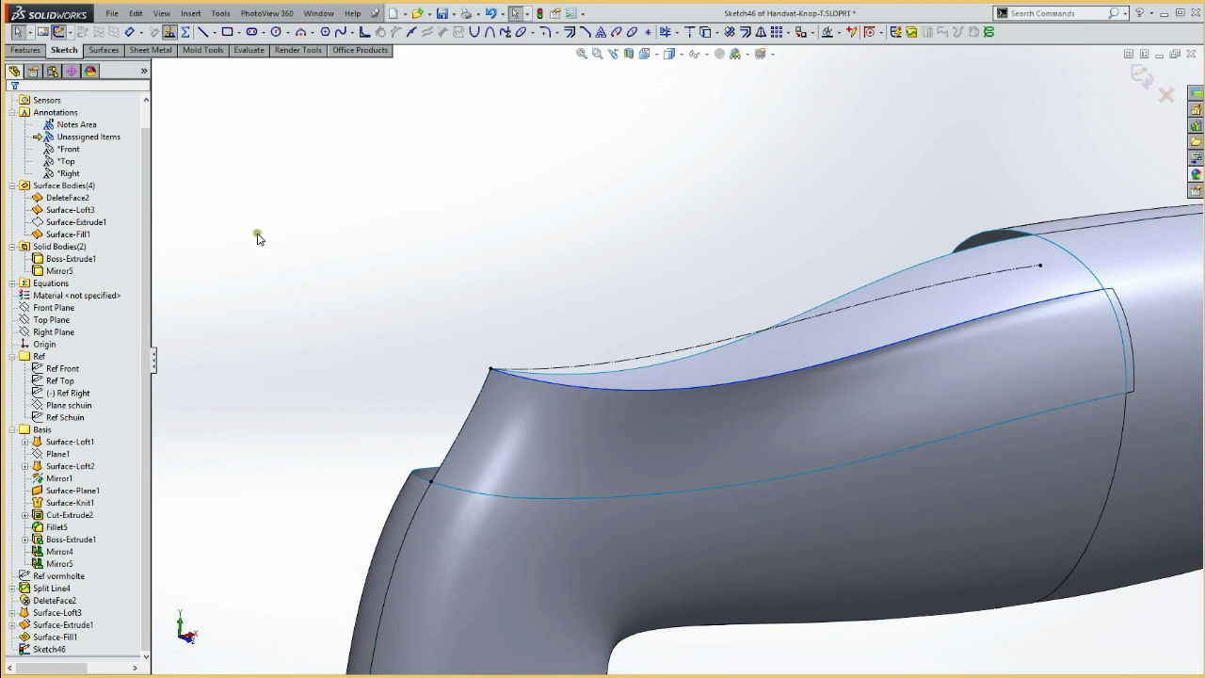
key("ctrl+1")
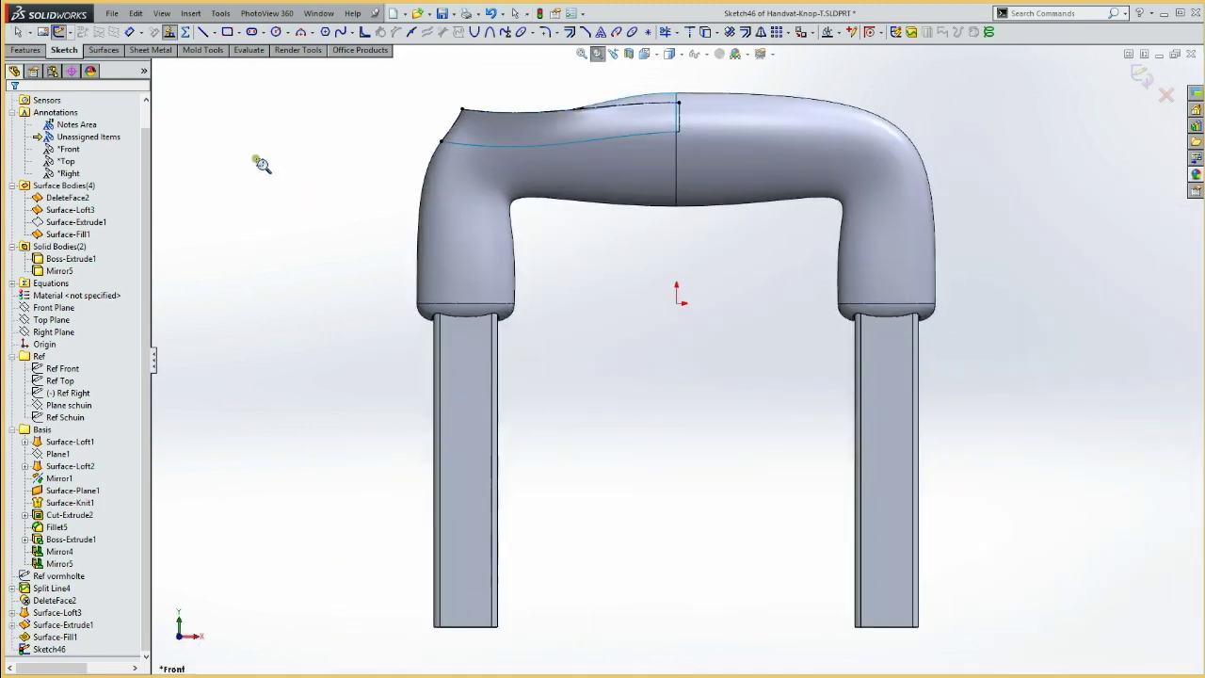
Step: Draw a spline along the top of the gap from its upper-left corner
mouse_move(410, 97)
left_mouse_down()
mouse_move(686, 194)
mouse_move(760, 201)
left_mouse_up()
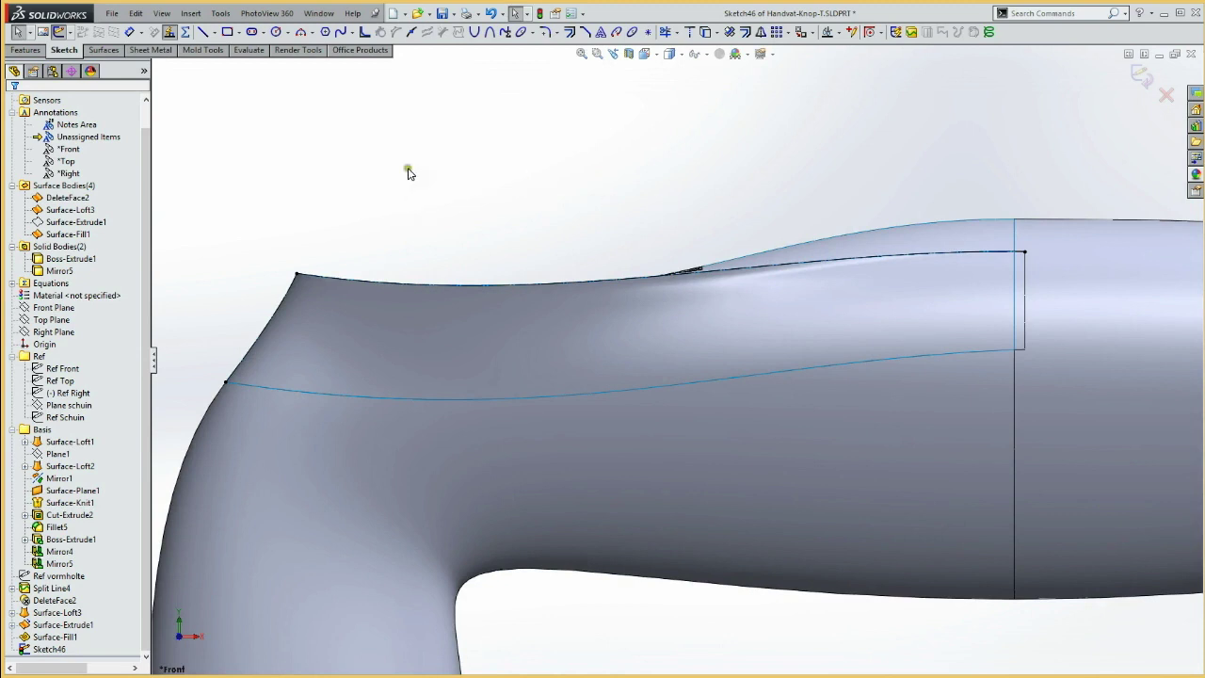
key("s")
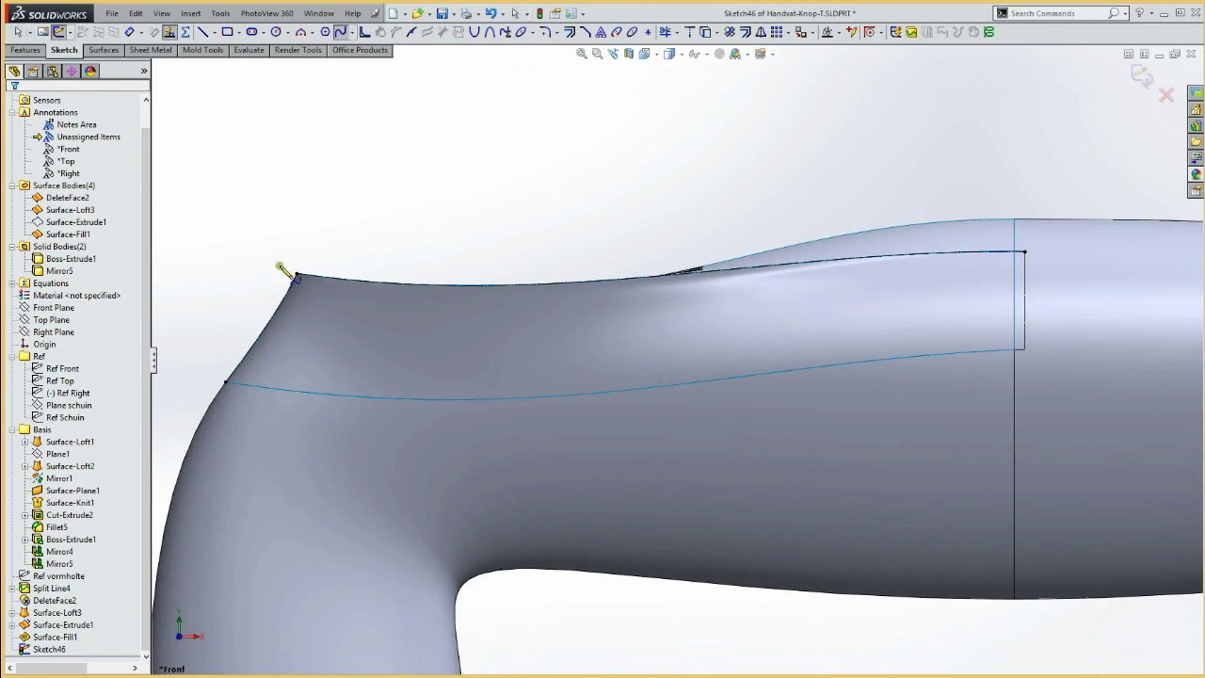
left_click(294, 286)
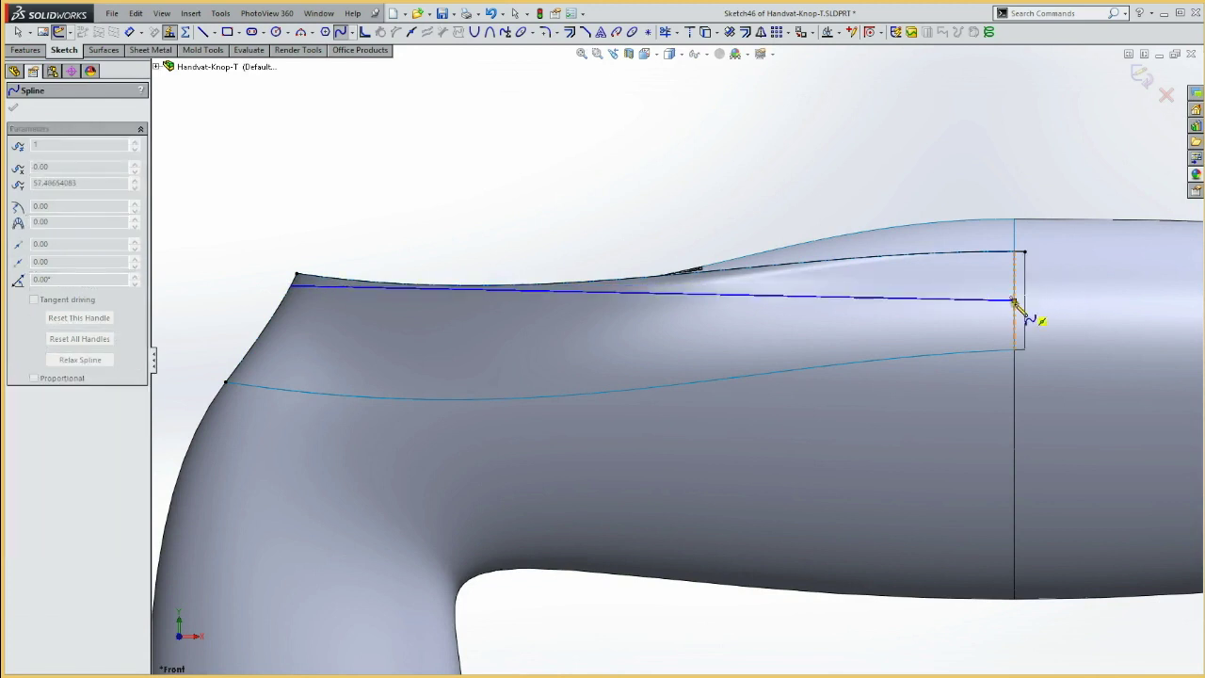
double_click(995, 305)
key("Escape")
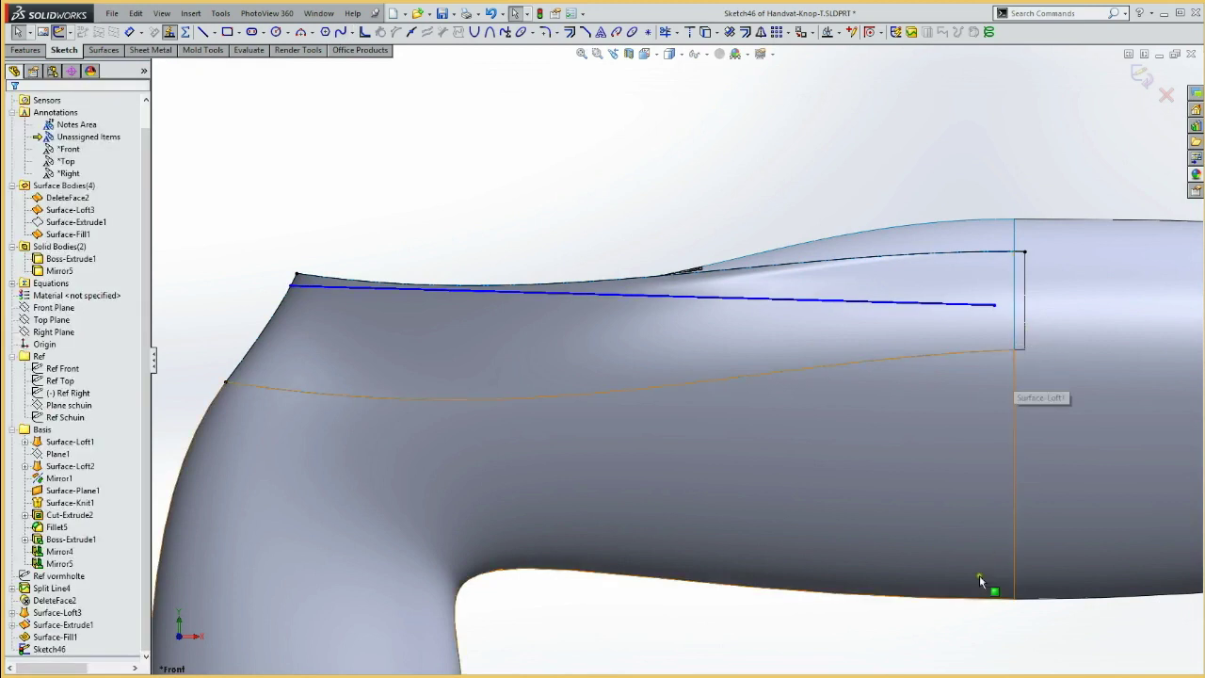
scroll(927, 480, "up", 3)
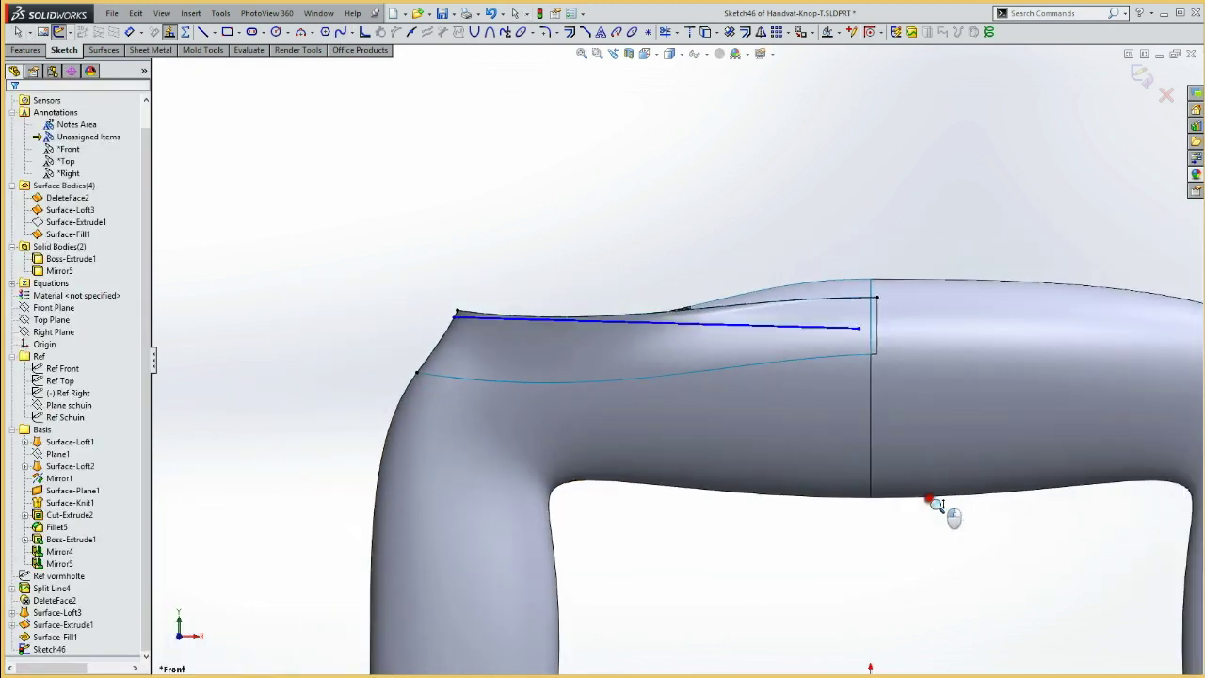
scroll(932, 508, "up", 2)
Step: Draw a vertical centreline from the origin and make the spline's end coincident with it
key("l")
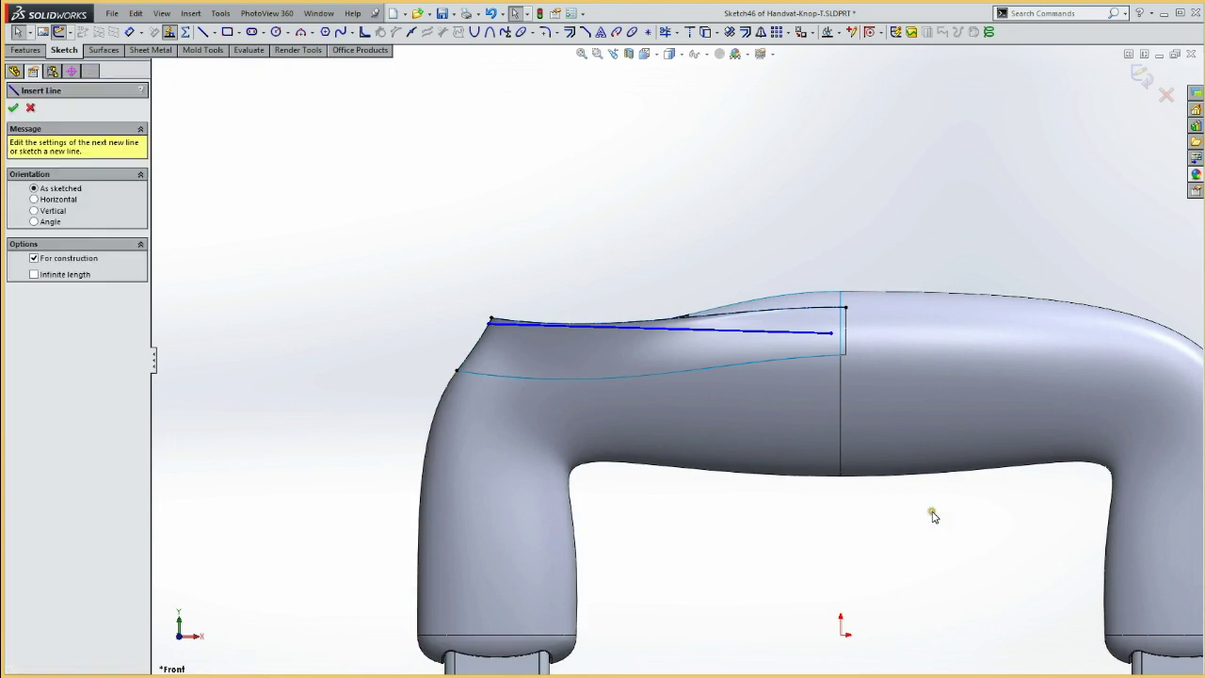
left_click(840, 633)
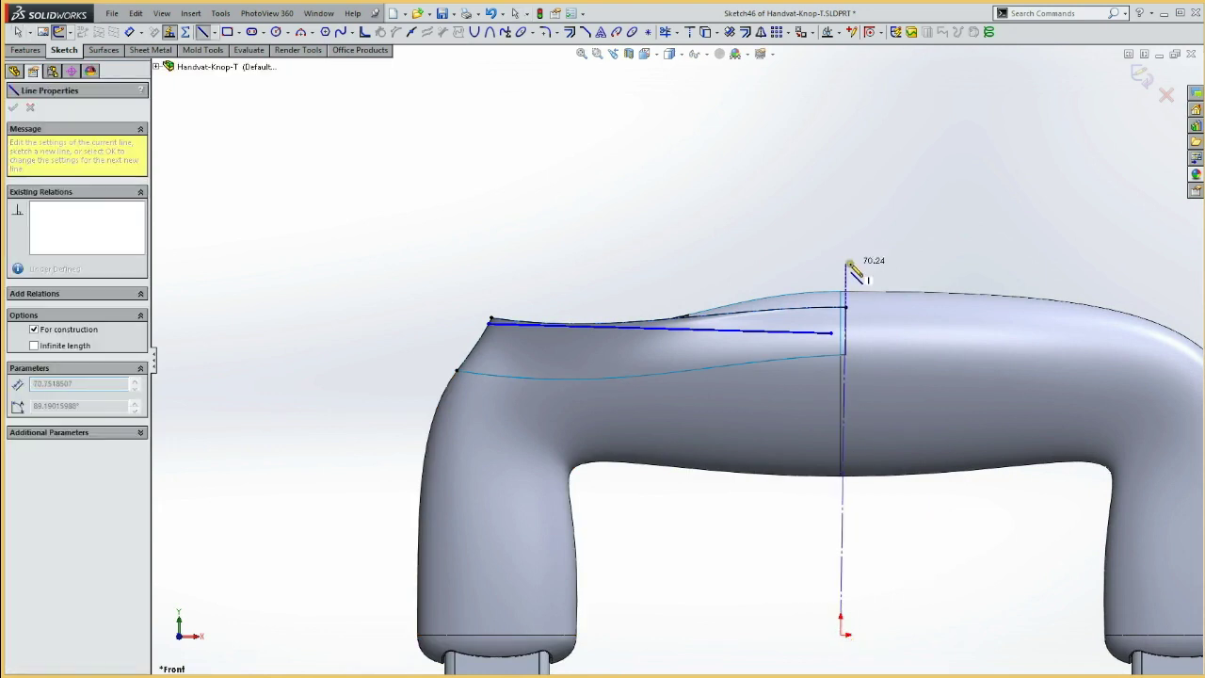
left_click(840, 240)
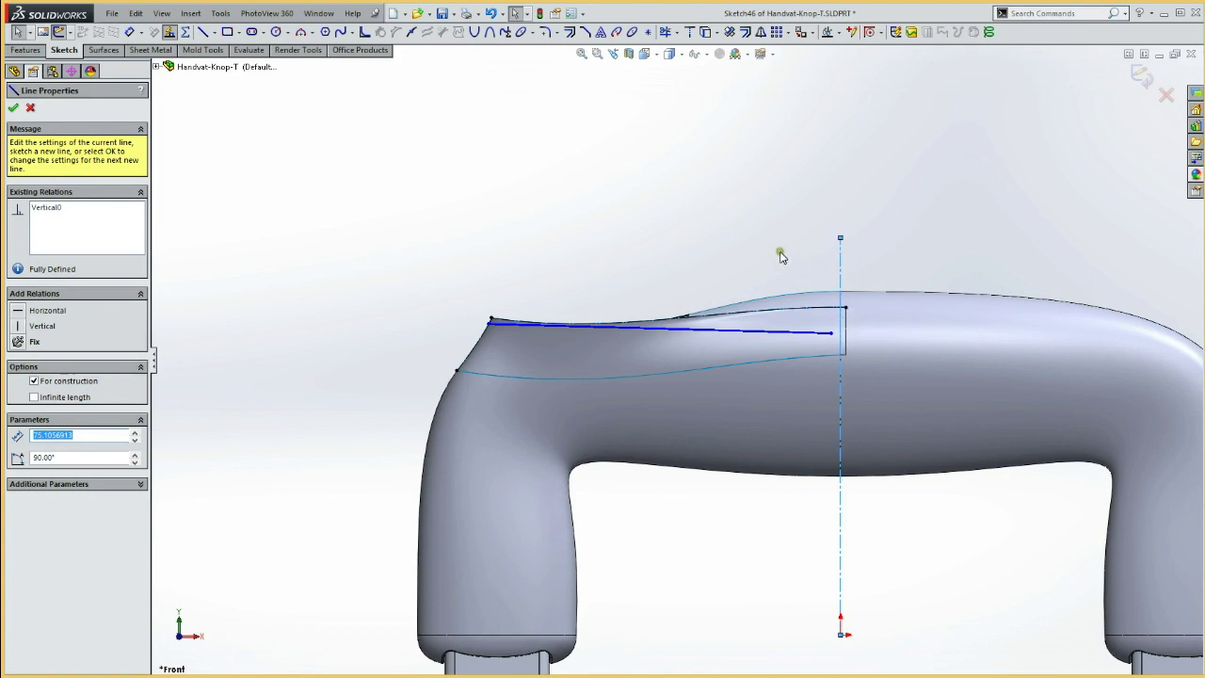
key("Escape")
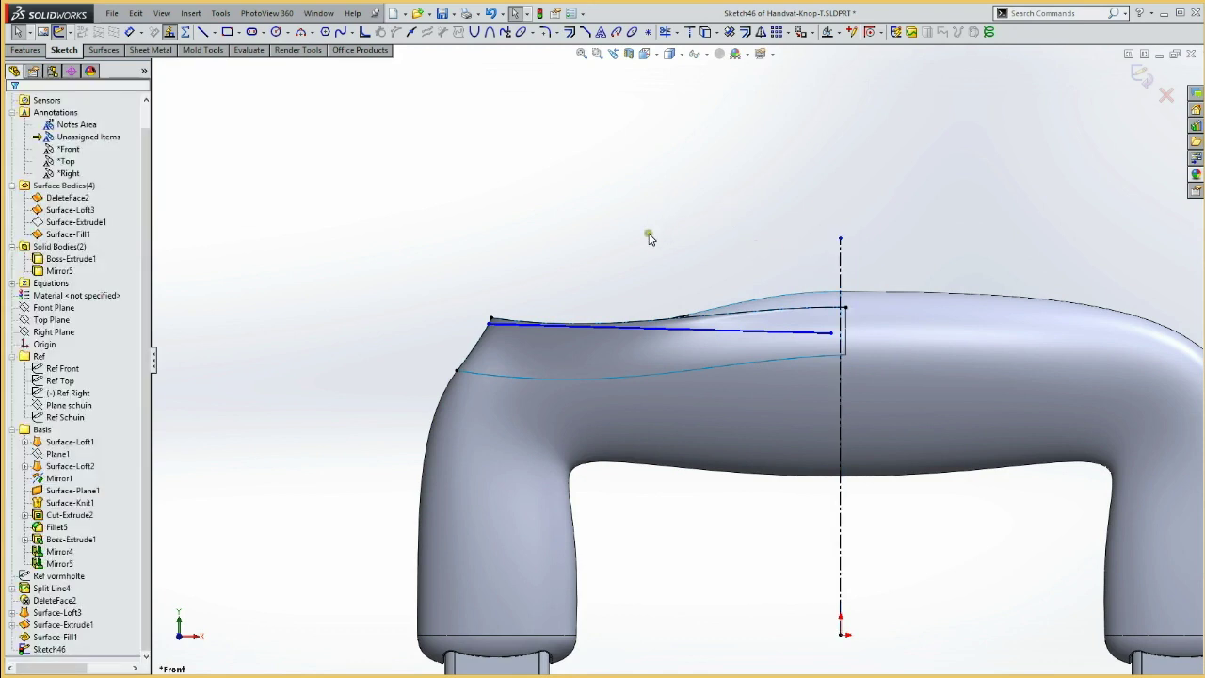
left_click(831, 333)
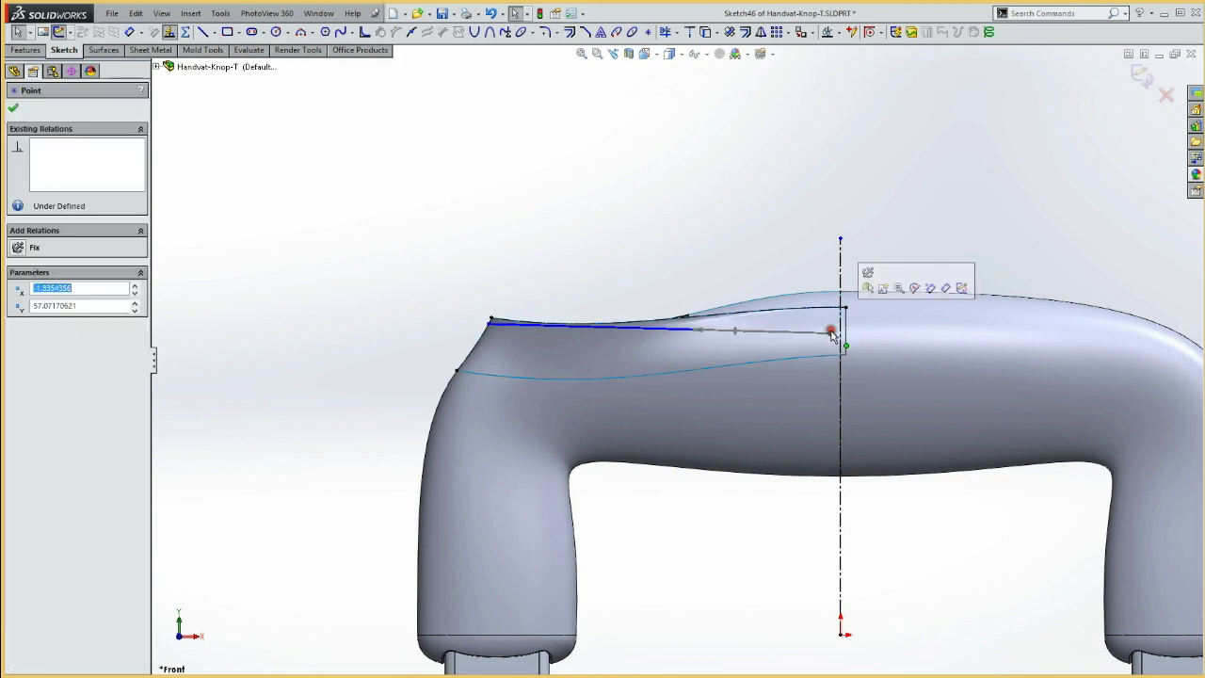
left_click(842, 508, "ctrl")
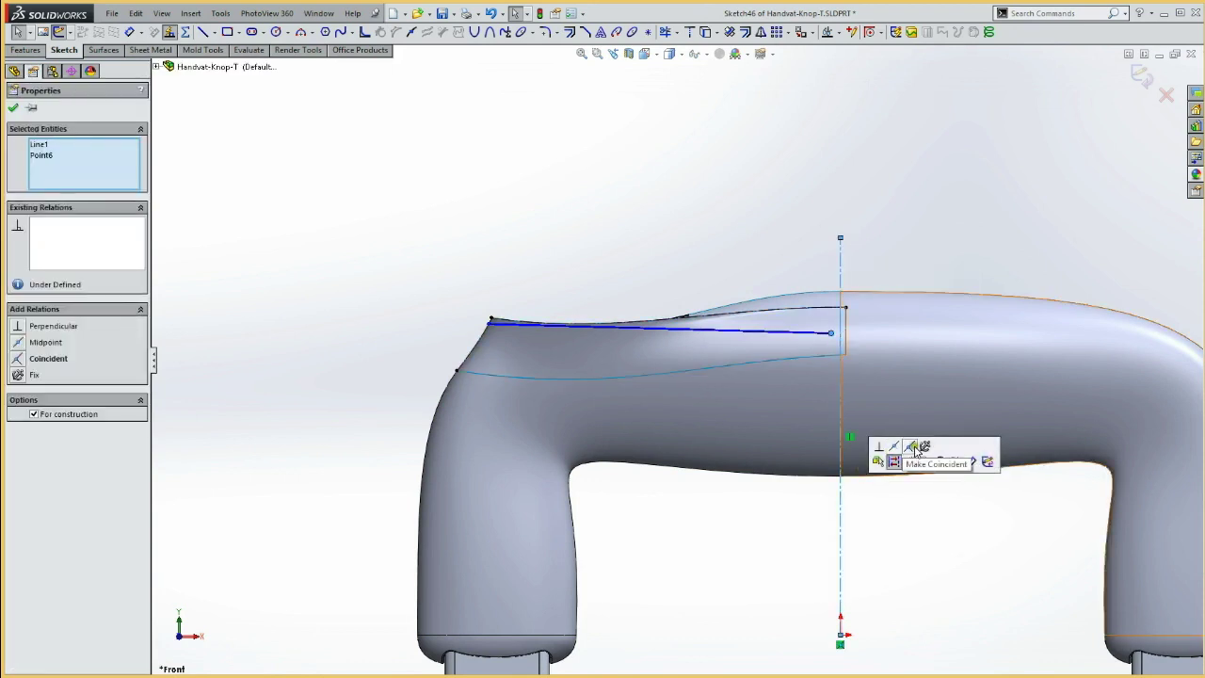
left_click(915, 450)
left_click(721, 207)
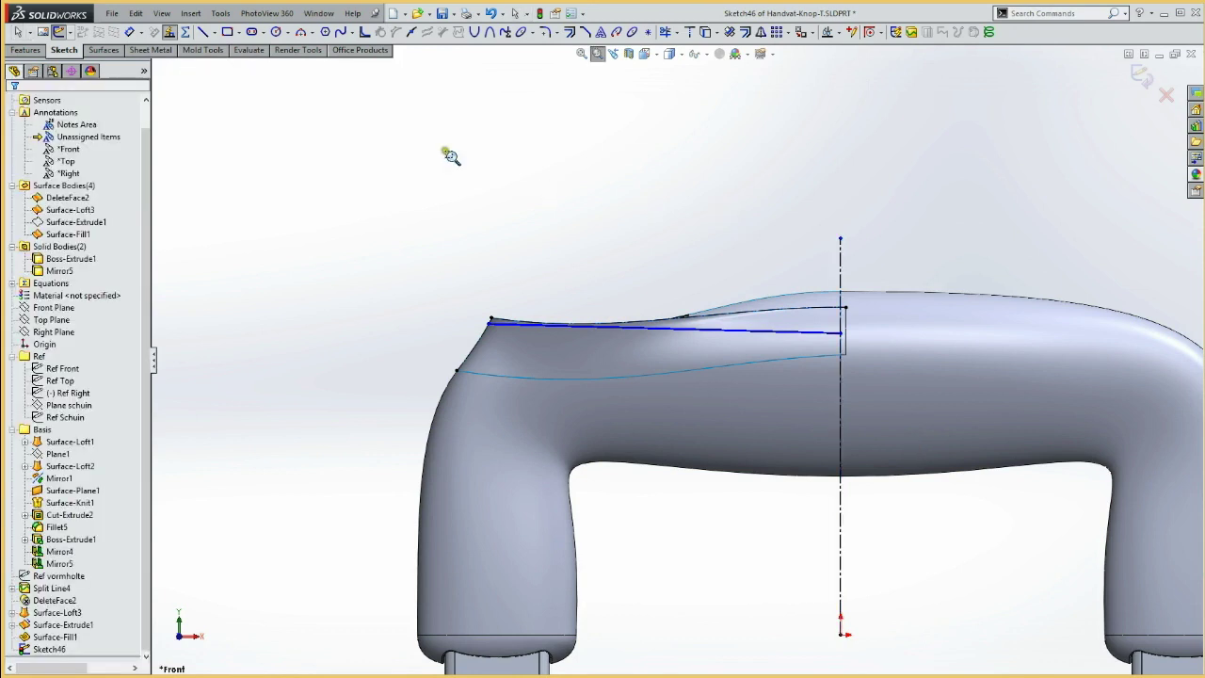
left_click_drag(475, 257, 895, 430)
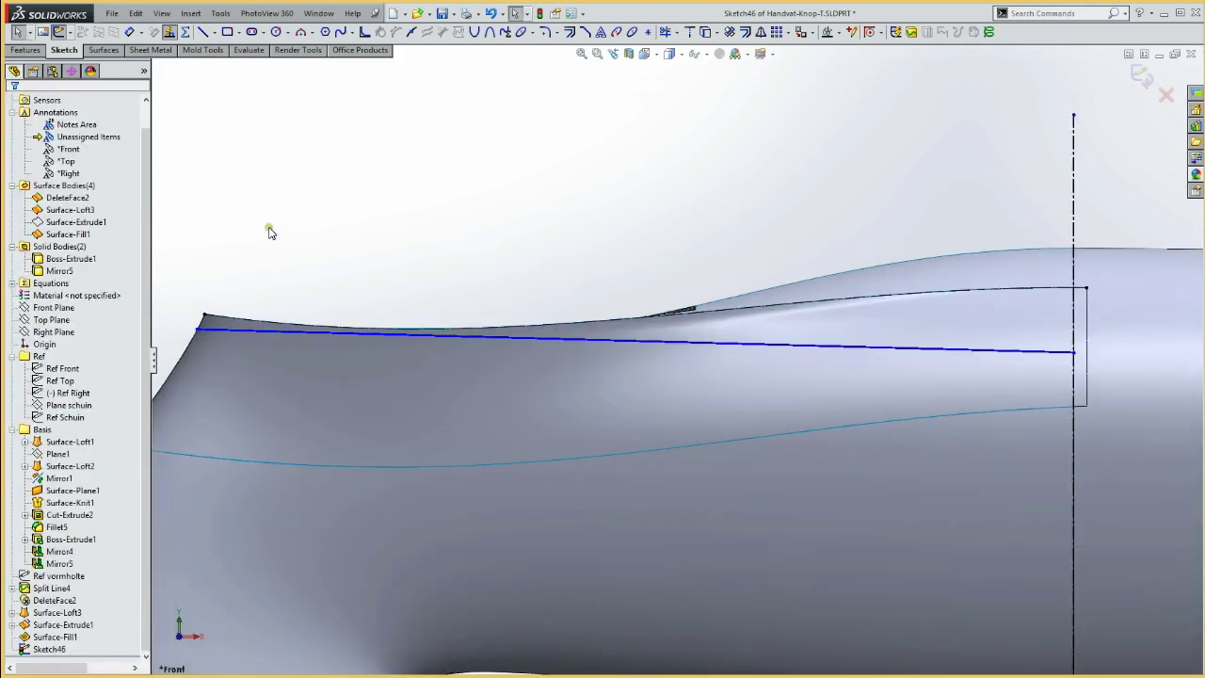
Step: Dimension the spline's left end 0.70 from the edge
key("d")
left_click(202, 314)
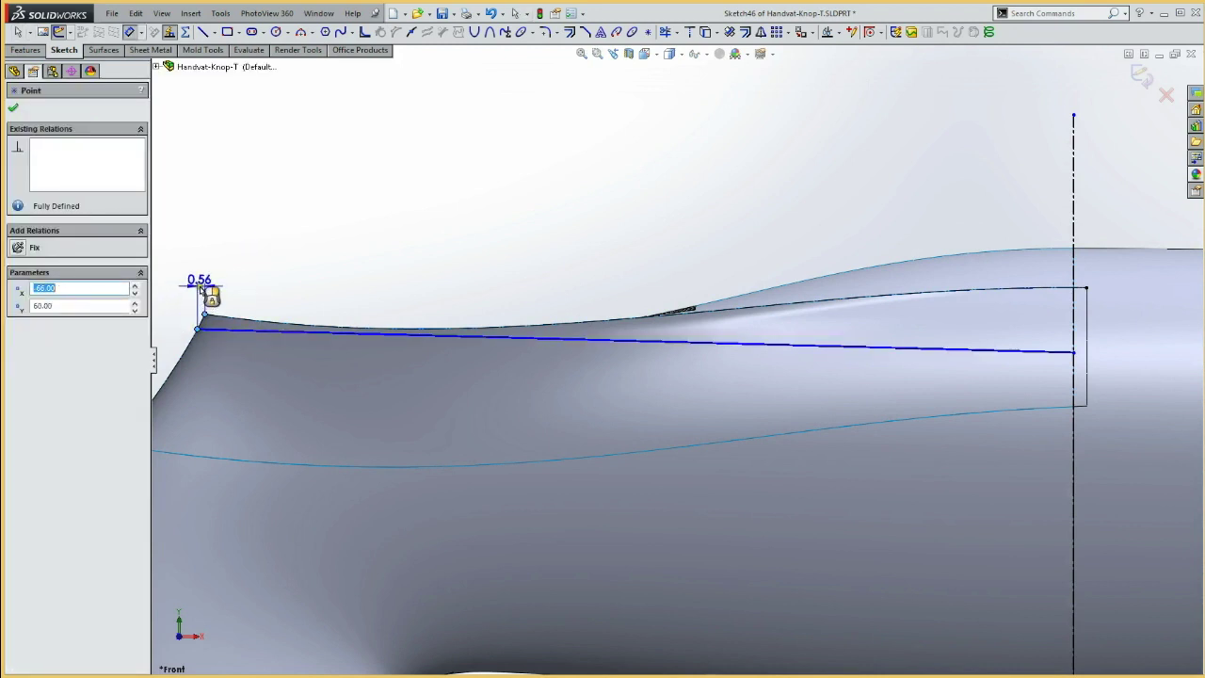
left_click(191, 297)
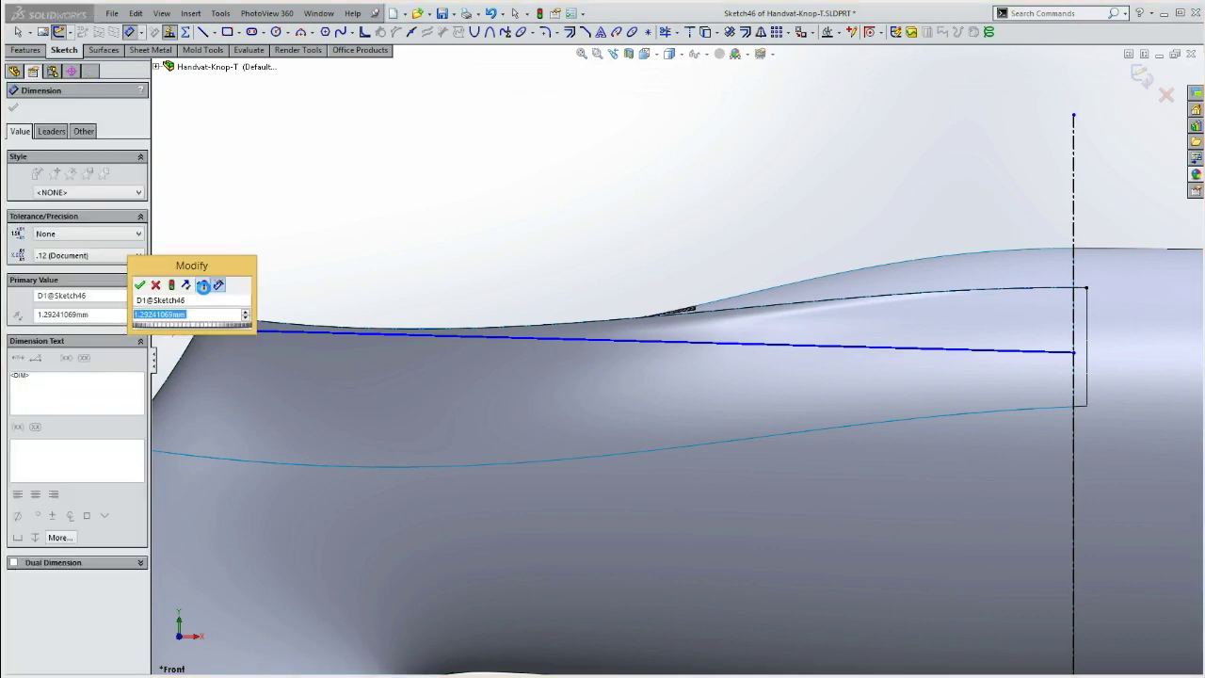
key("BackSpace")
type("0.7")
key("Return")
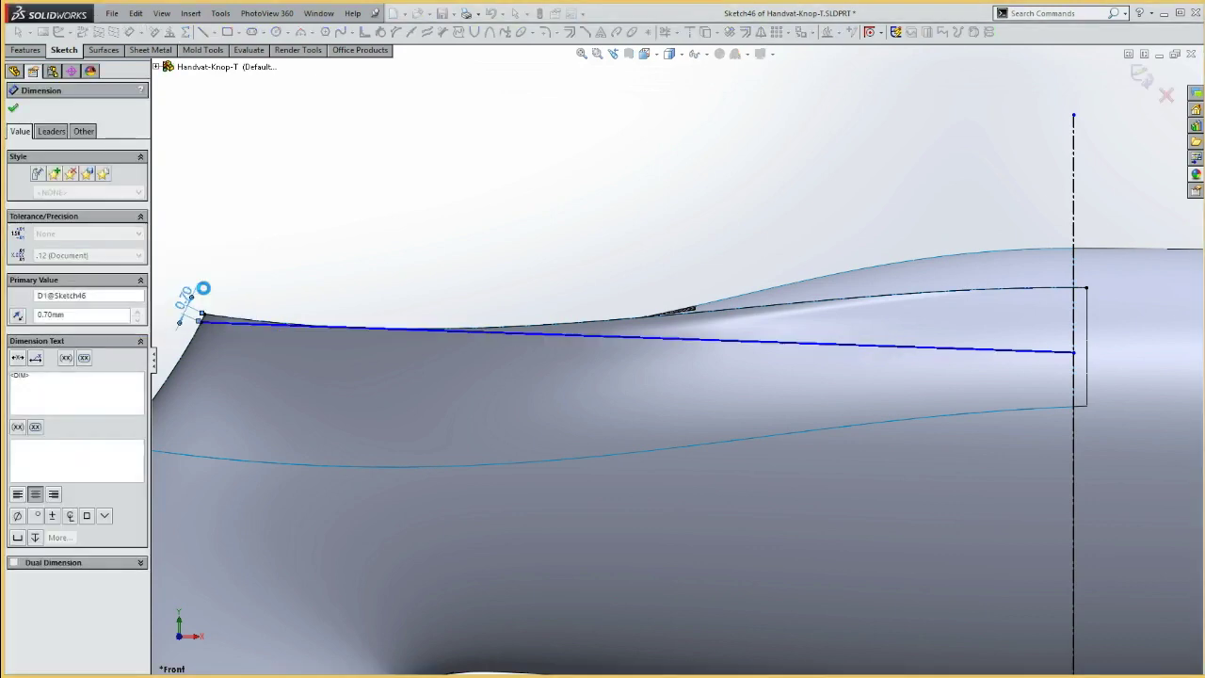
left_click(272, 273)
left_click_drag(187, 299, 205, 260)
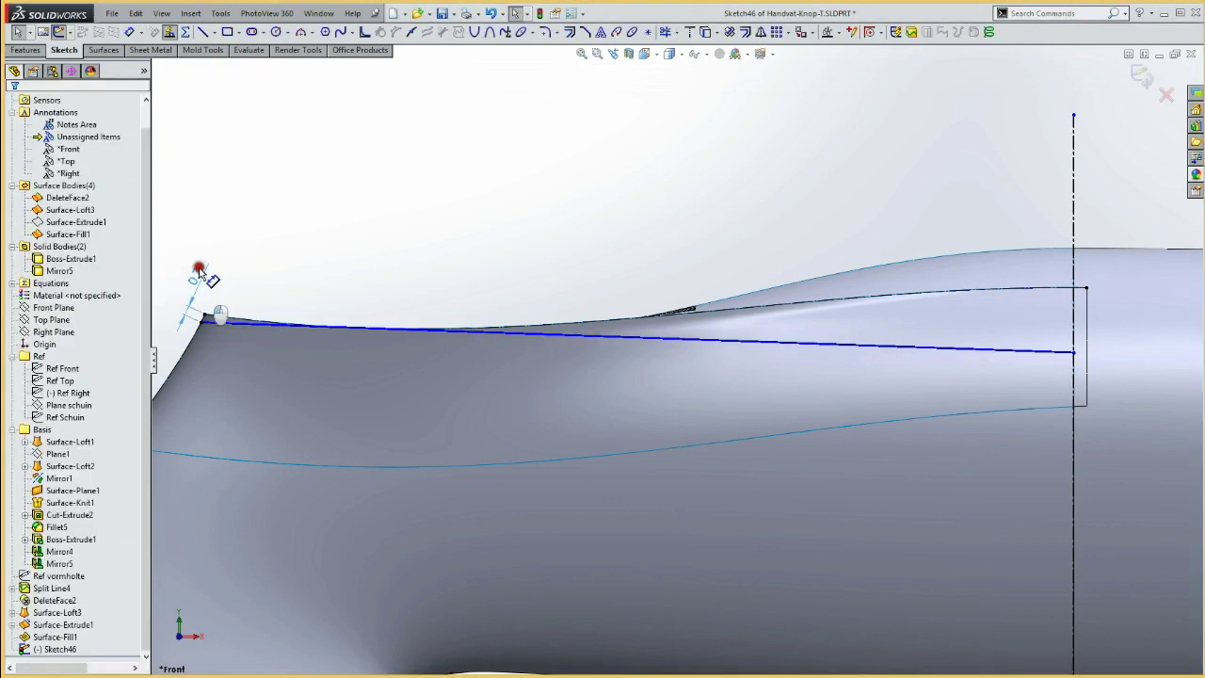
left_click(255, 247)
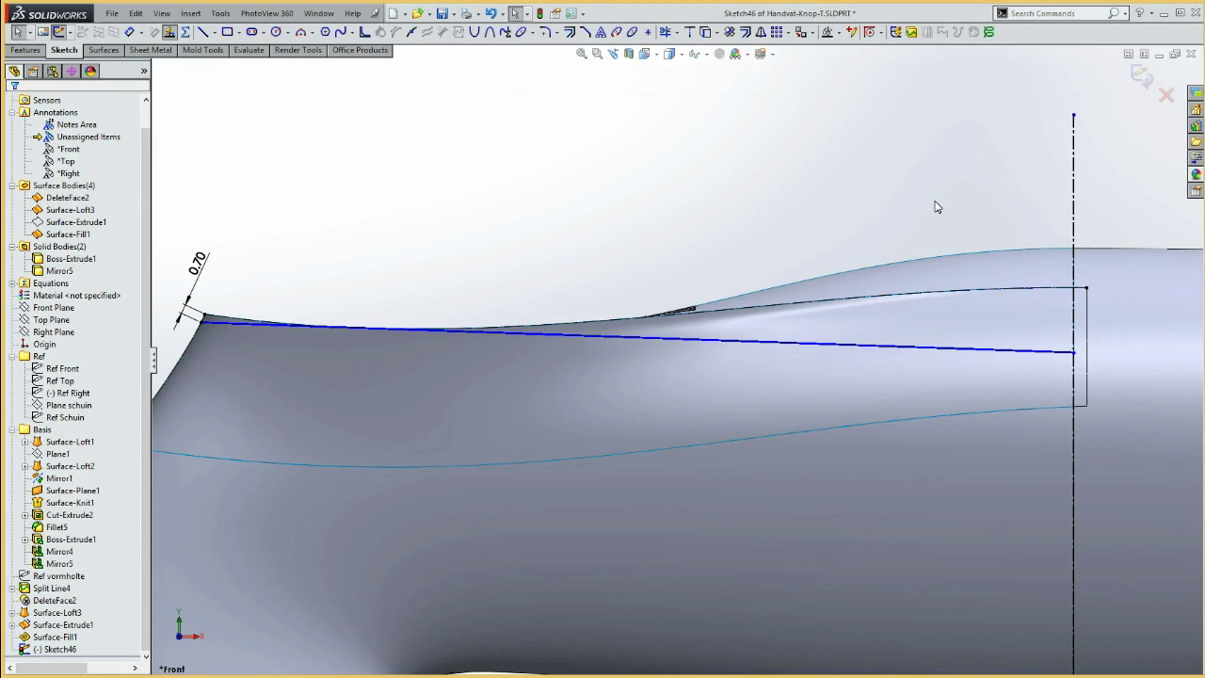
Step: Draw a horizontal construction line at the spline's right end and make the spline tangent to it
key("l")
left_click(1074, 353)
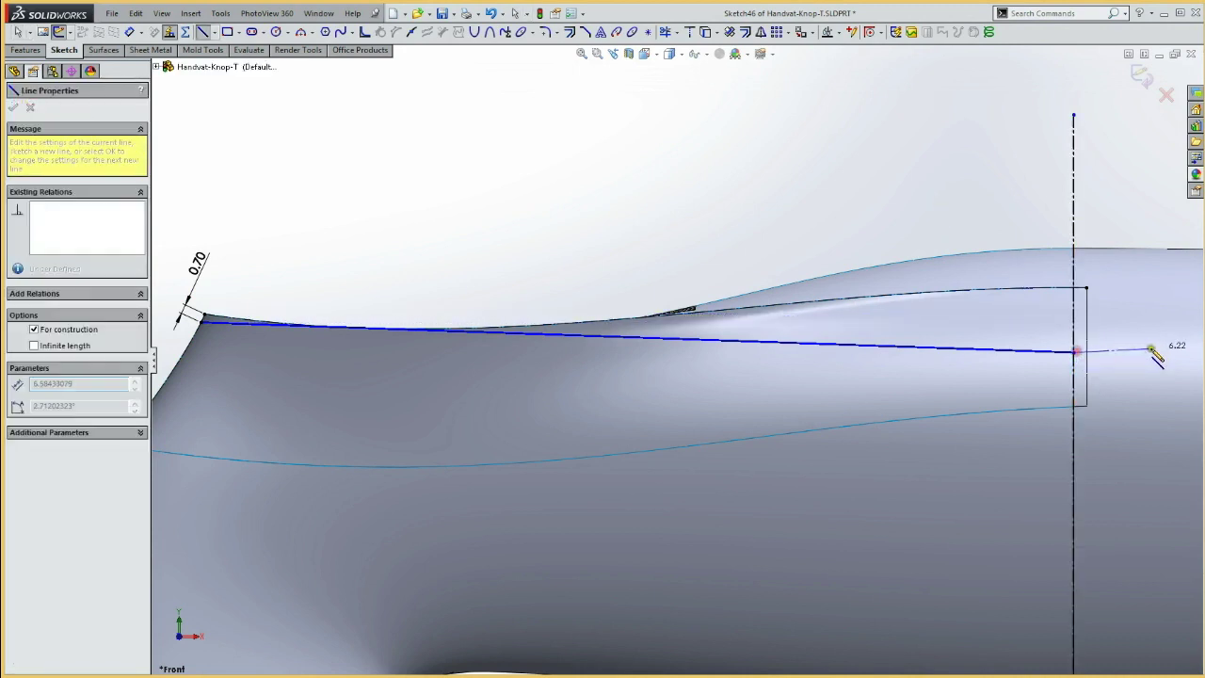
left_click(1179, 352)
key("Escape")
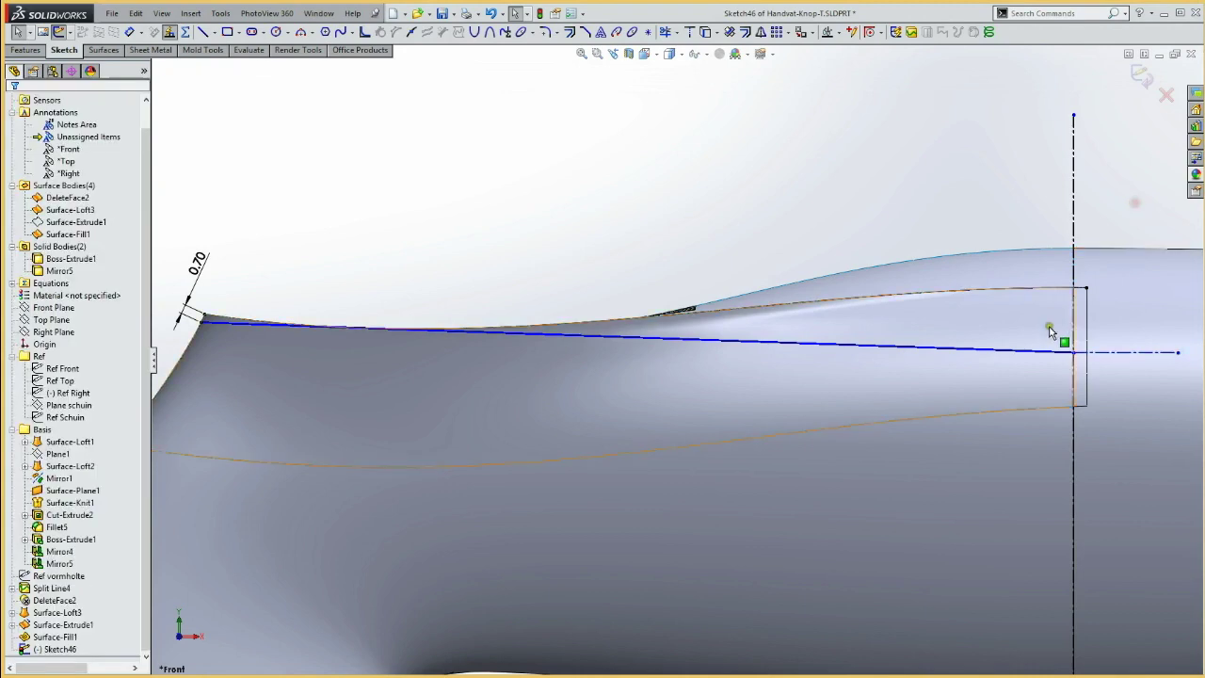
left_click(1035, 351)
left_click(1125, 352, "ctrl")
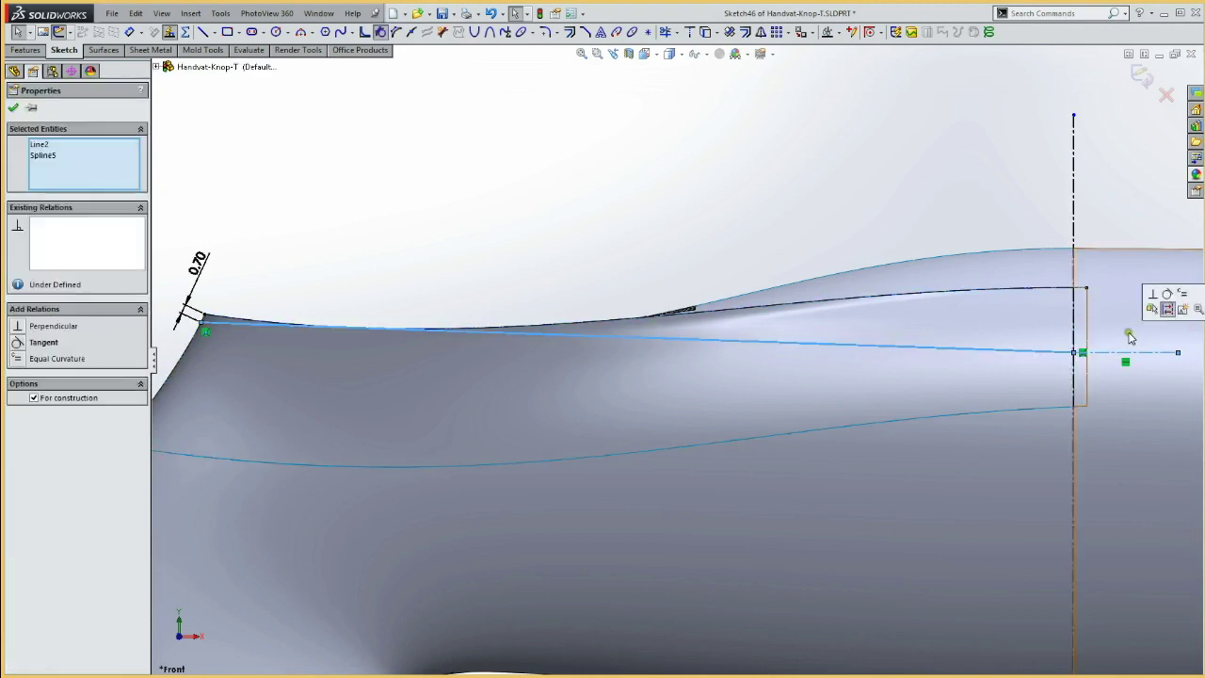
left_click(1172, 298)
left_click(982, 194)
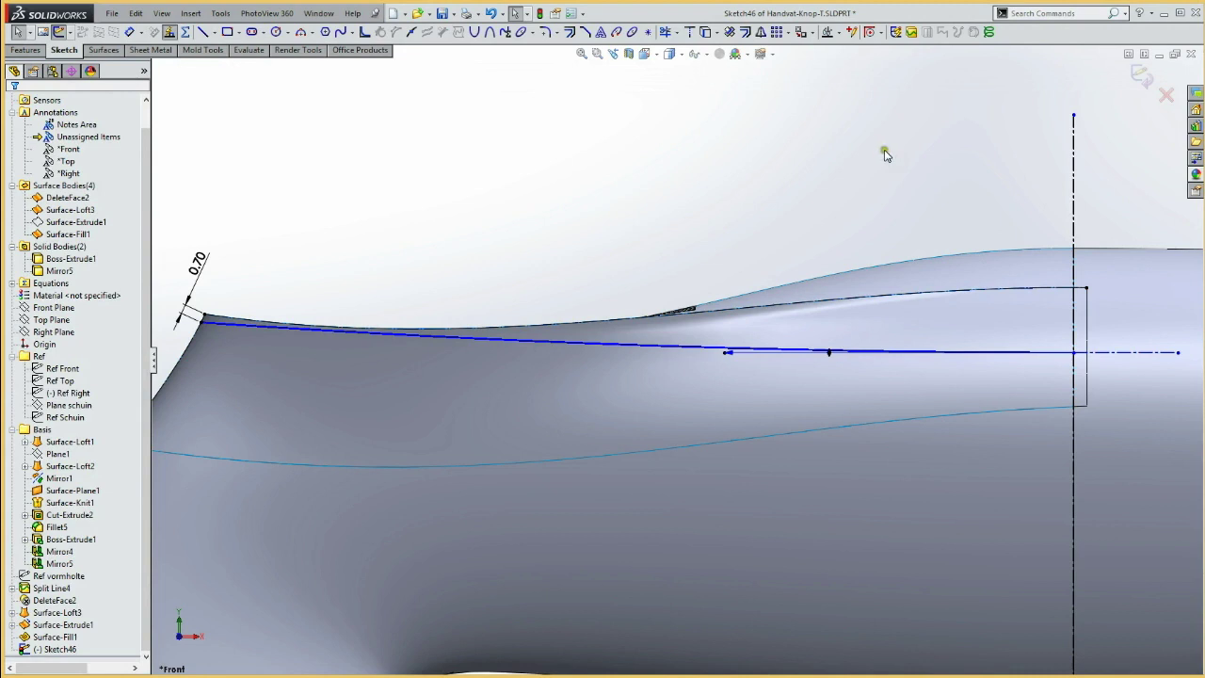
Step: Dimension the construction line 4 mm below the upper edge
key("d")
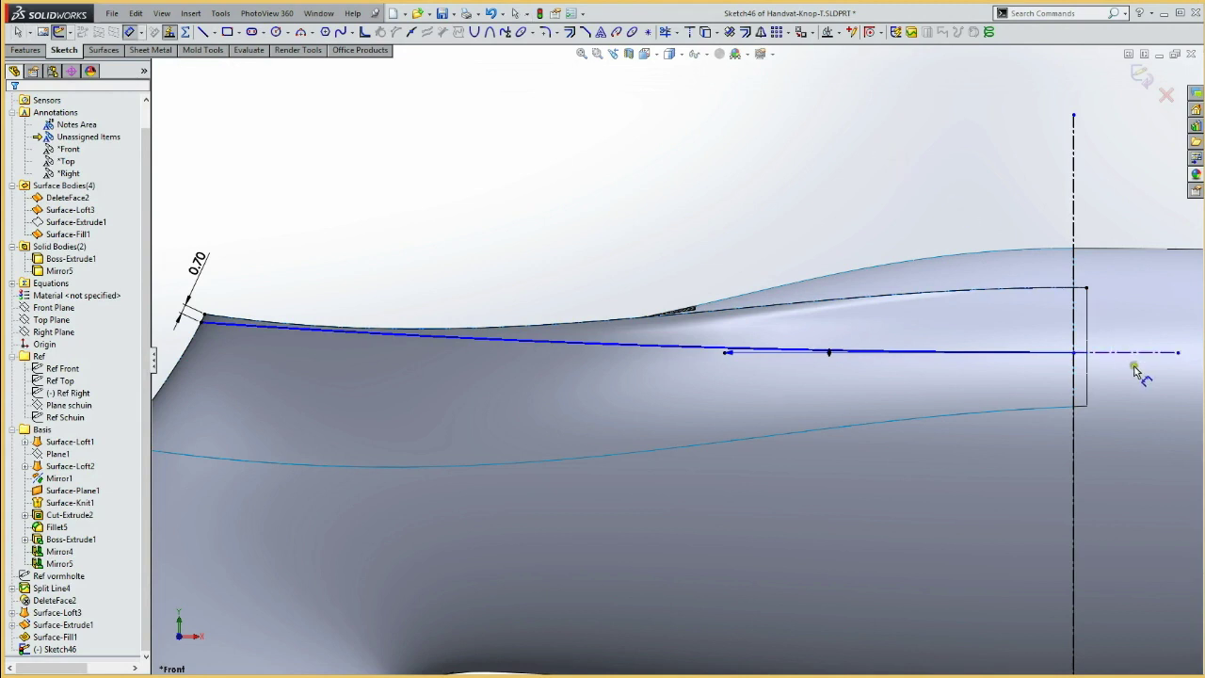
left_click(1141, 353)
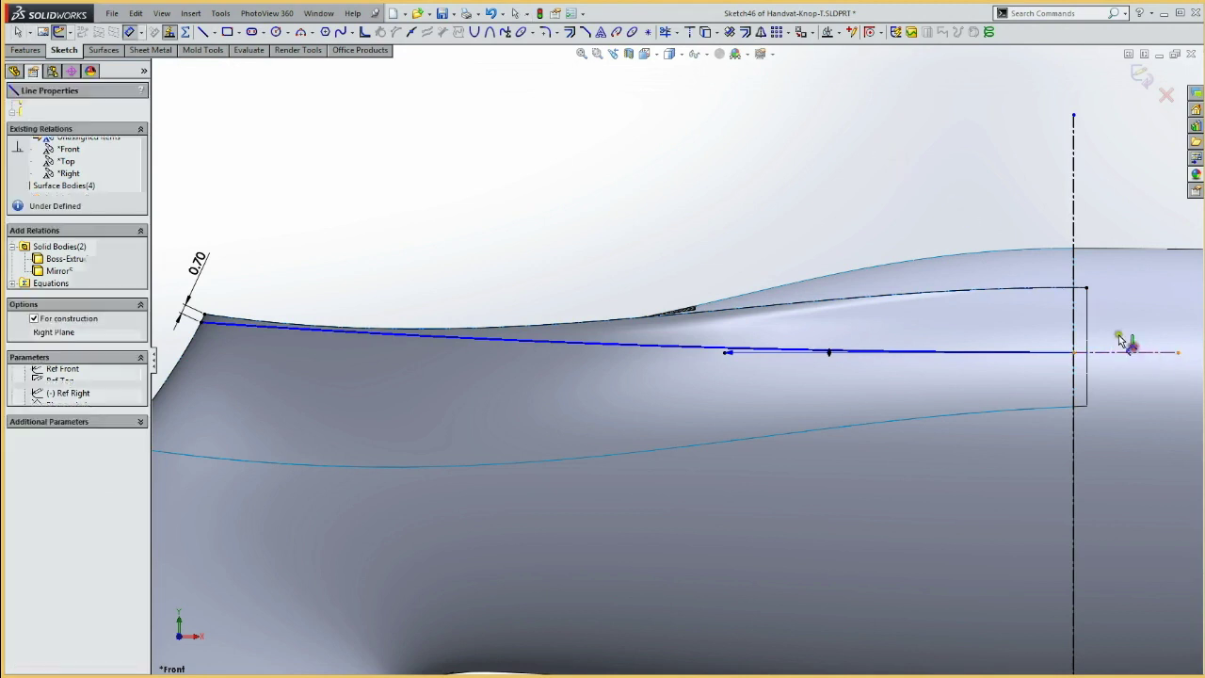
left_click(1074, 288)
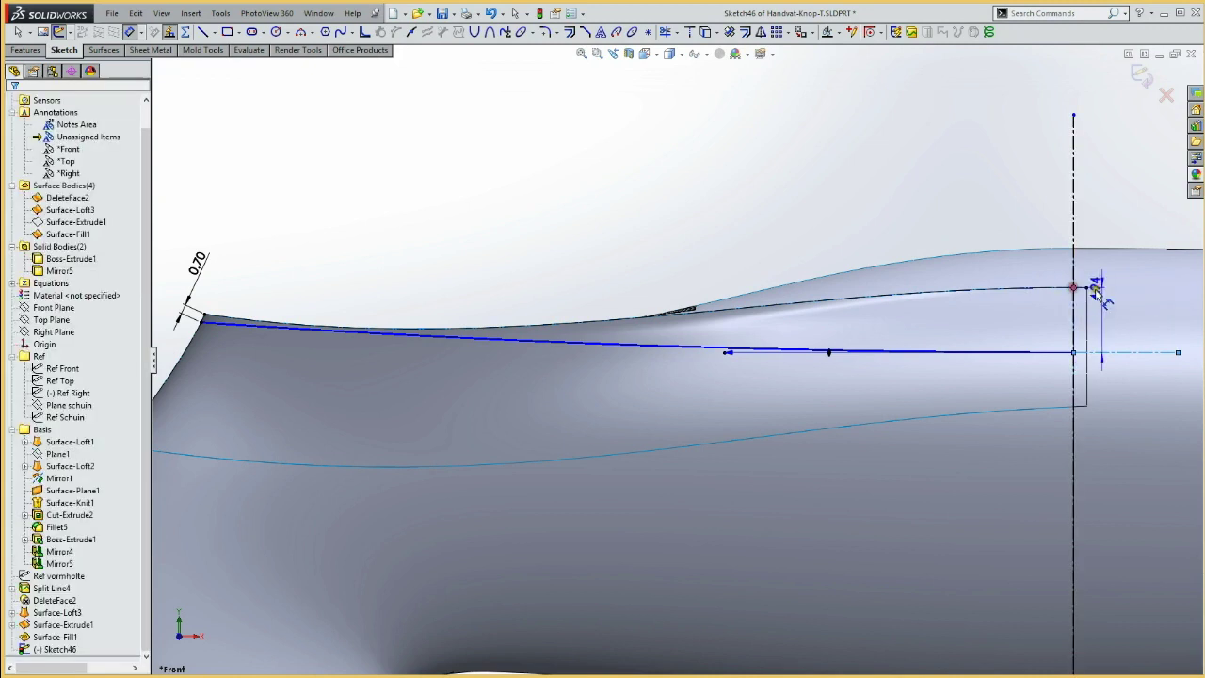
left_click(1139, 320)
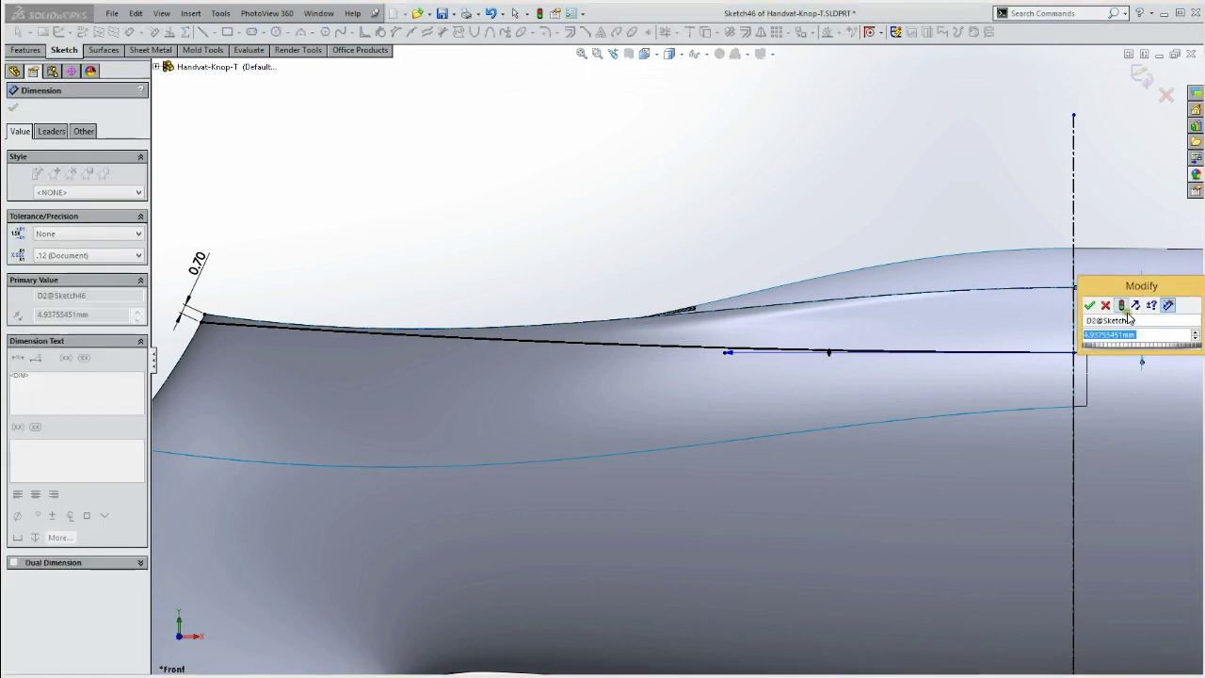
type("4")
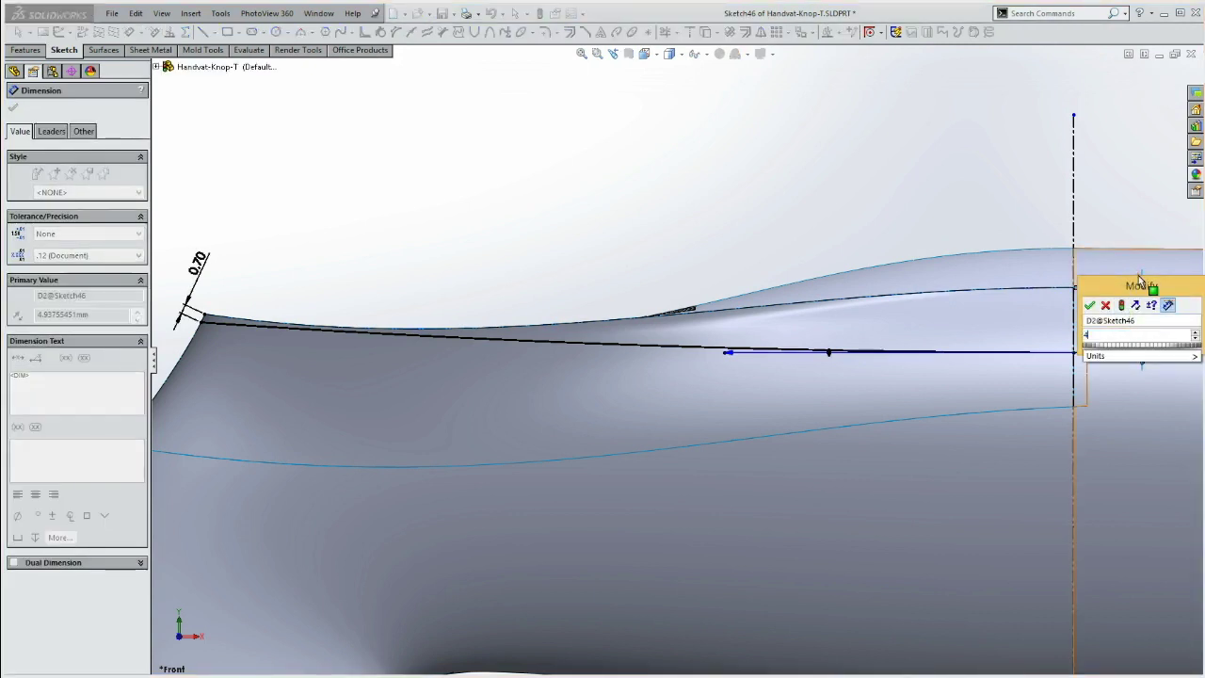
key("Return")
mouse_move(1134, 306)
left_mouse_down()
mouse_move(1110, 264)
mouse_move(1108, 221)
left_mouse_up()
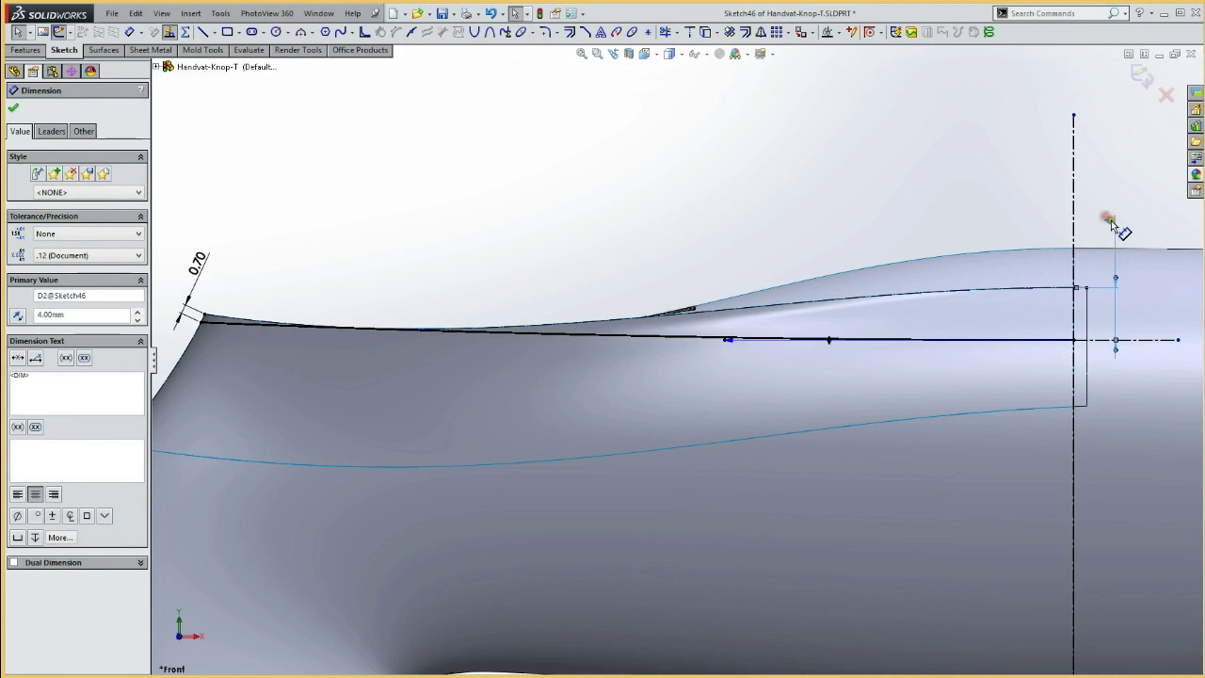
left_click(893, 203)
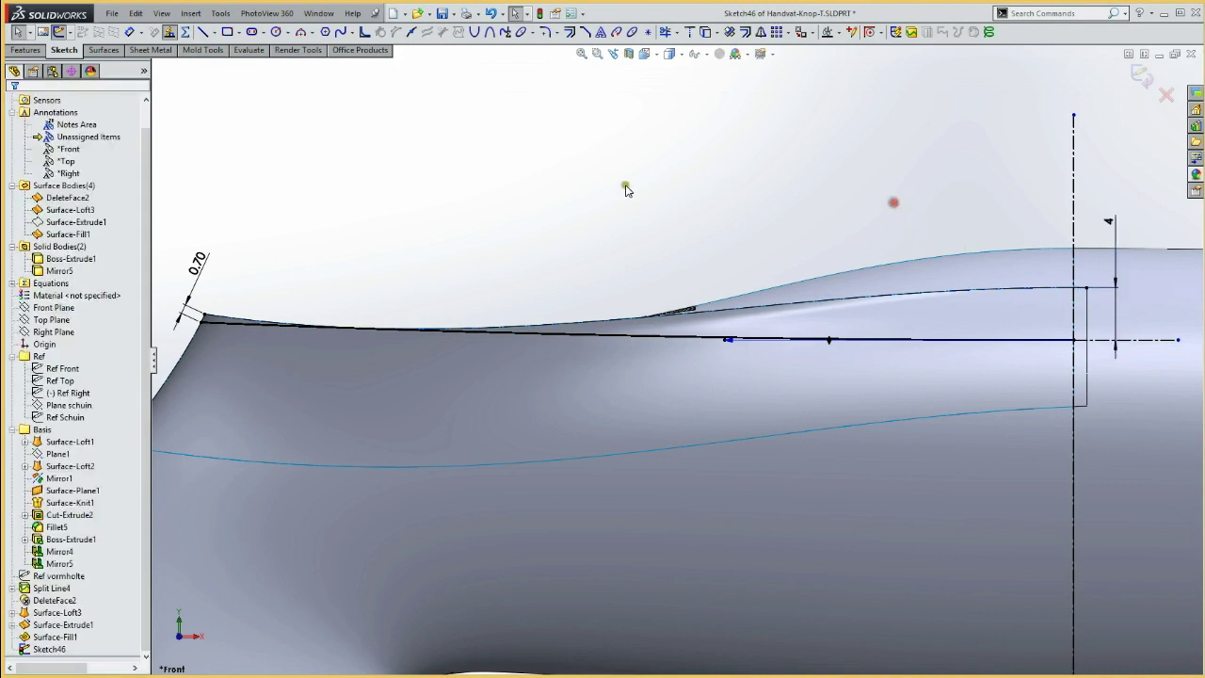
Step: Drag the spline's points and tangent handles so it curves smoothly into the horizontal line
left_click(653, 336)
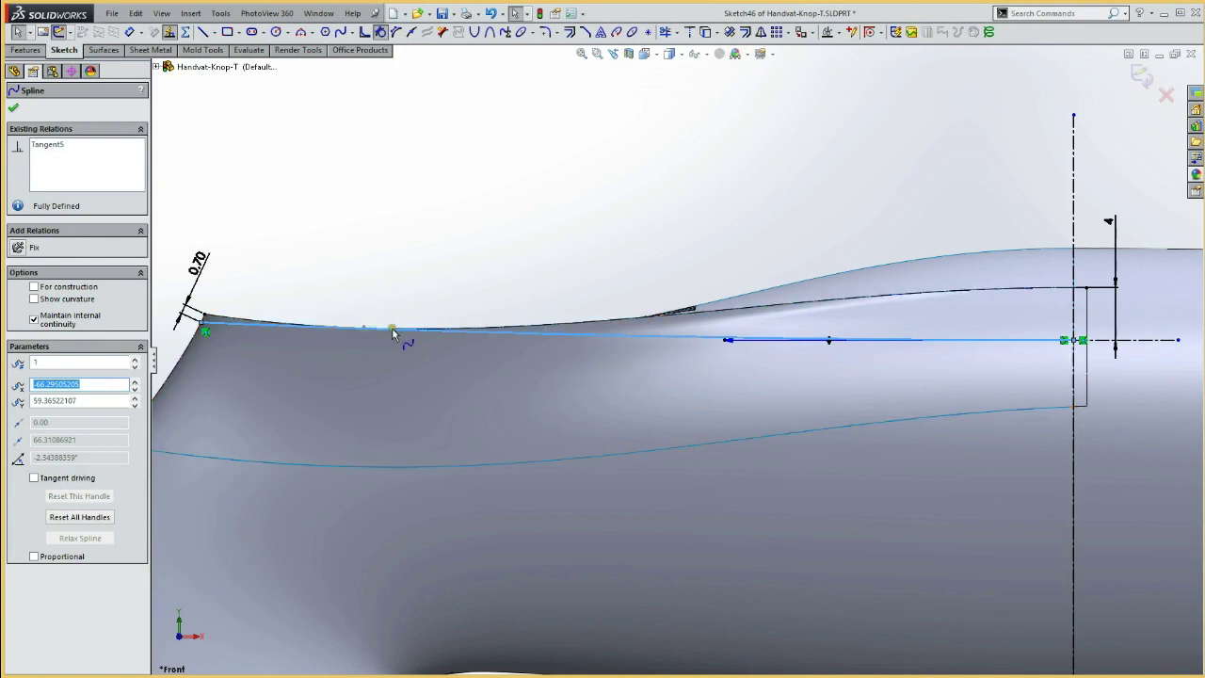
left_click_drag(427, 331, 726, 344)
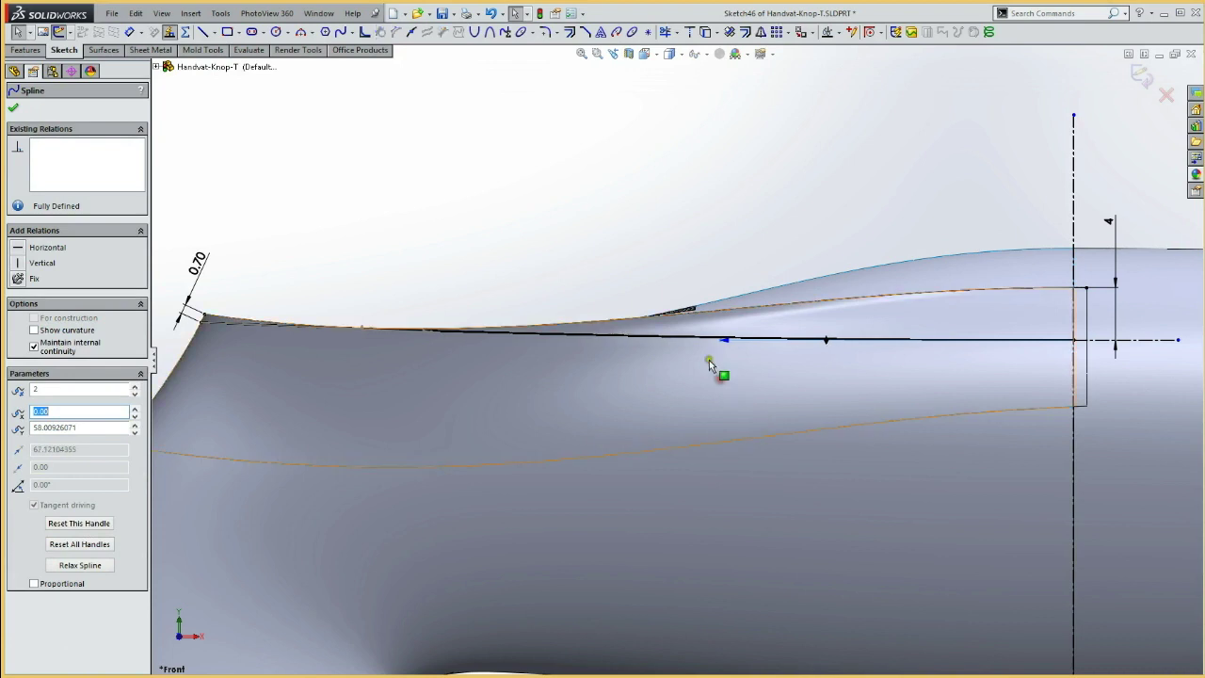
mouse_move(714, 362)
left_mouse_down()
mouse_move(713, 377)
mouse_move(744, 380)
mouse_move(708, 339)
left_mouse_up()
left_click(707, 338)
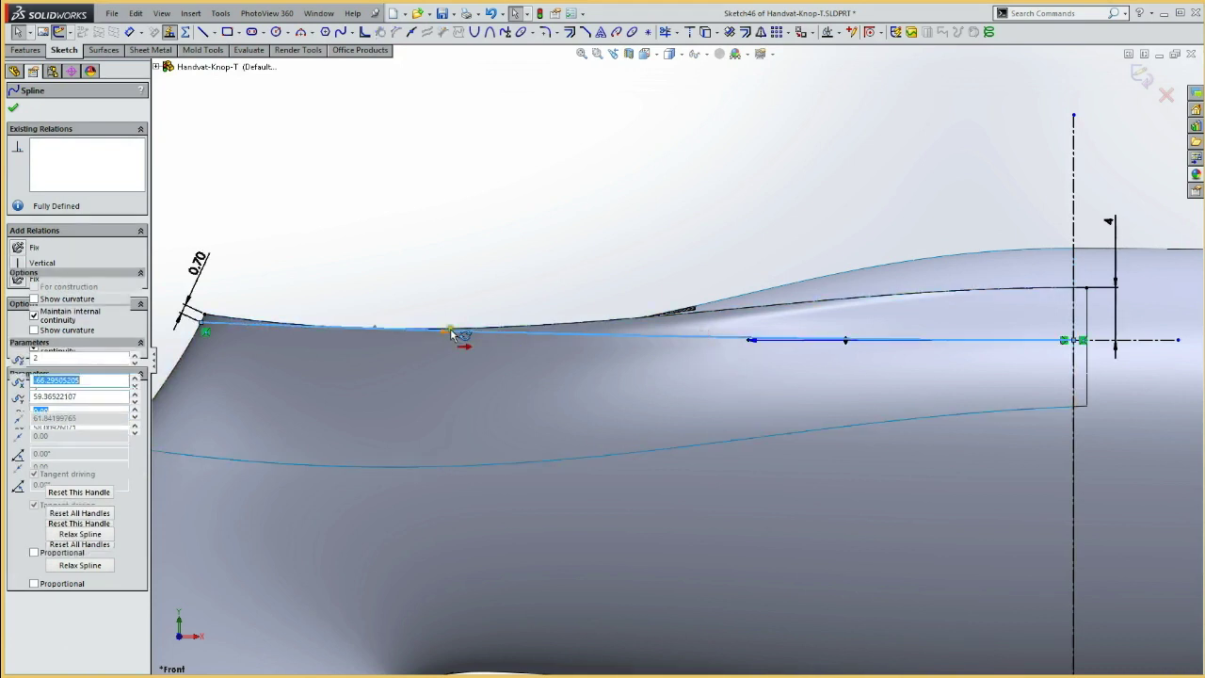
left_click_drag(452, 334, 405, 329)
mouse_move(425, 261)
middle_mouse_down()
mouse_move(425, 277)
mouse_move(465, 310)
middle_mouse_up()
left_click_drag(519, 336, 498, 390)
middle_click_drag(498, 391, 484, 210)
left_click(478, 213)
left_click_drag(443, 393, 408, 364)
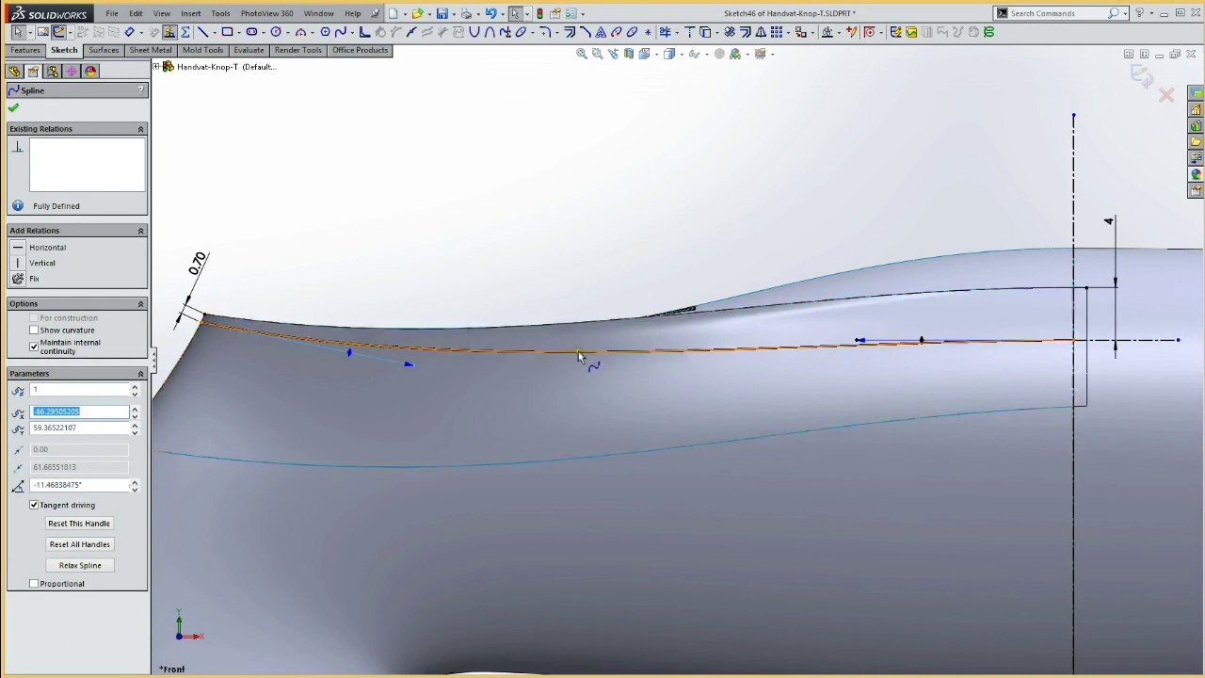
left_click_drag(864, 345, 787, 341)
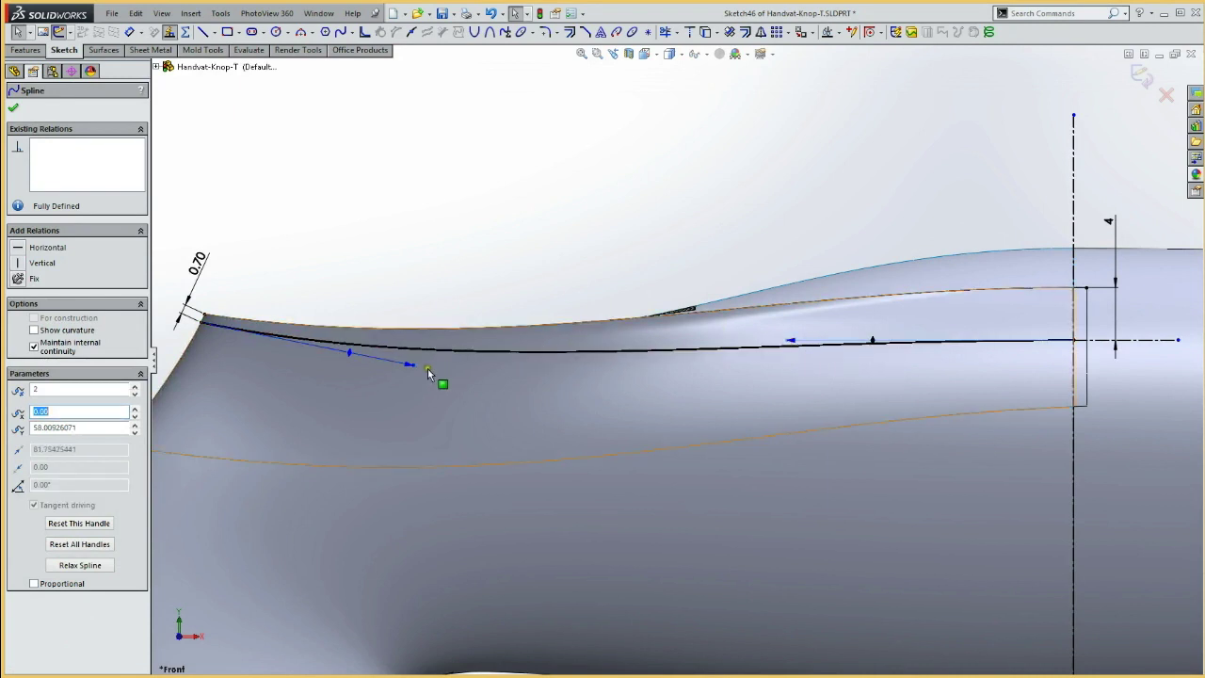
left_click_drag(410, 364, 366, 359)
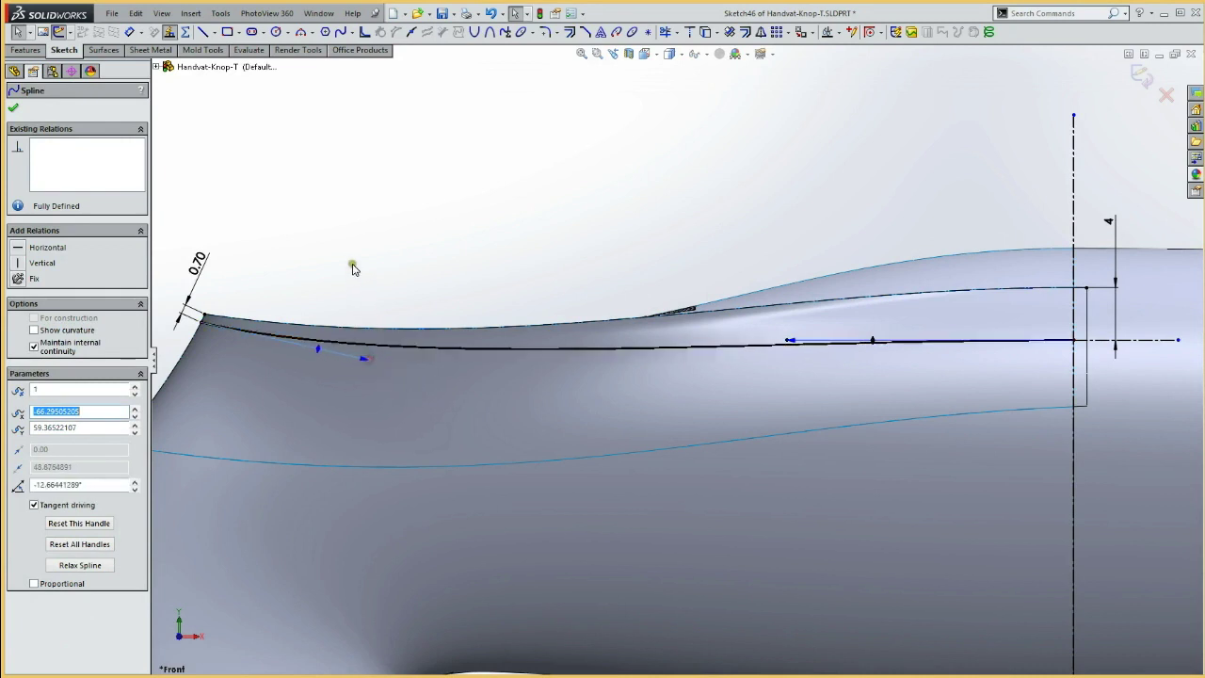
left_click(350, 250)
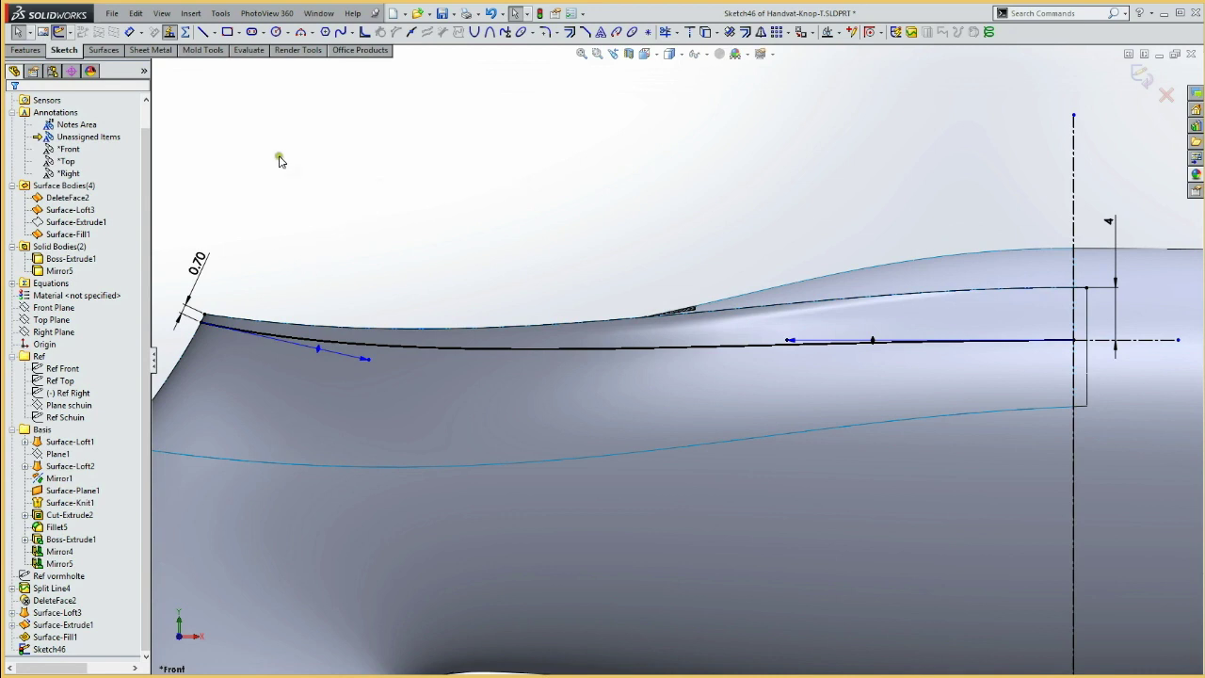
Step: Create Split Line5 projecting the Sketch46 spline onto the handle's side face, then view from the top
left_click(893, 31)
left_click(943, 319)
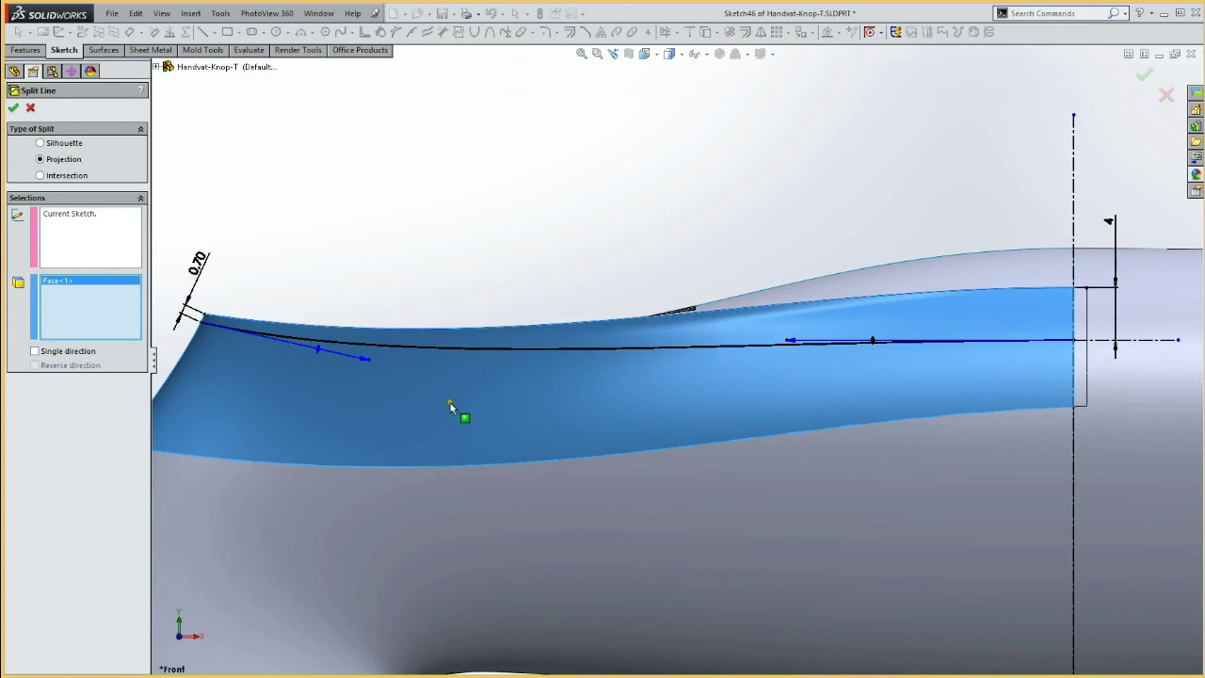
left_click(13, 107)
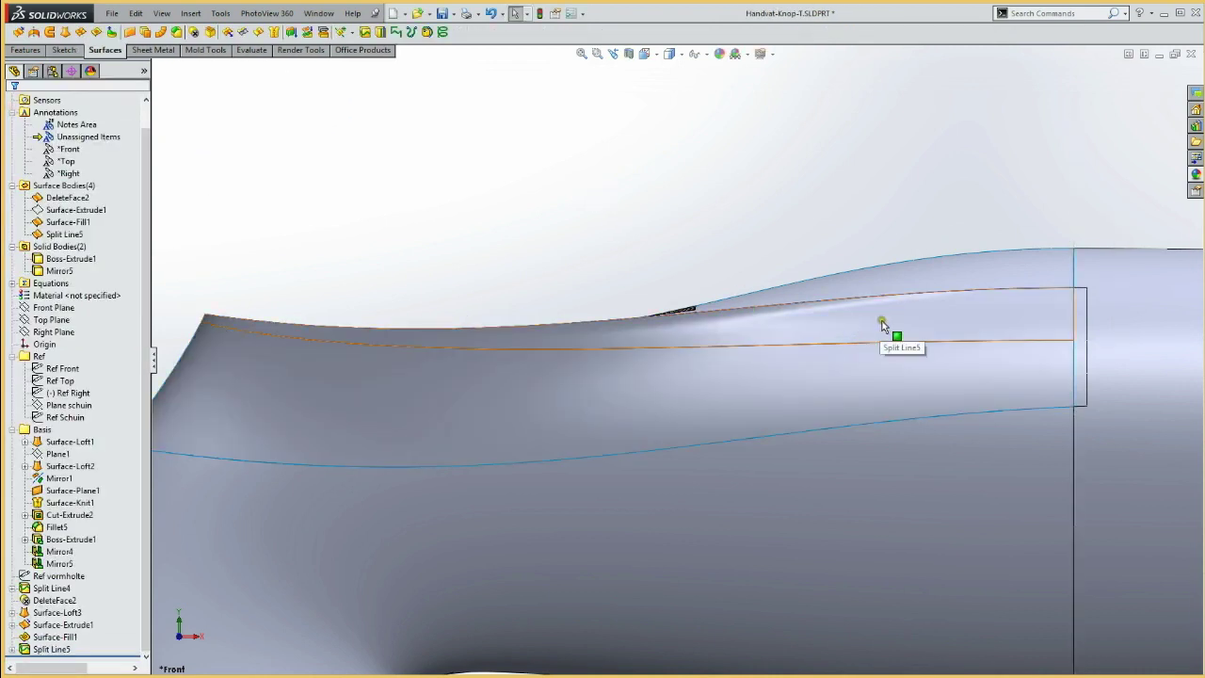
left_click(885, 323)
left_click(598, 165)
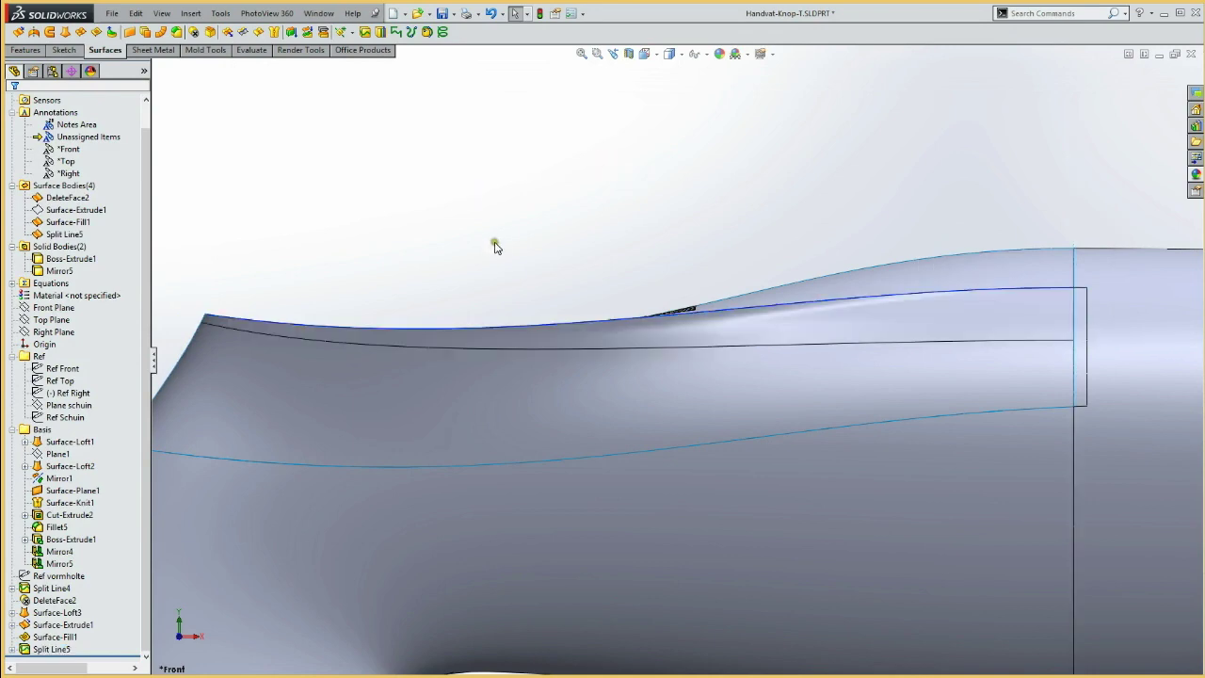
scroll(495, 246, "up", 2)
scroll(490, 244, "up", 2)
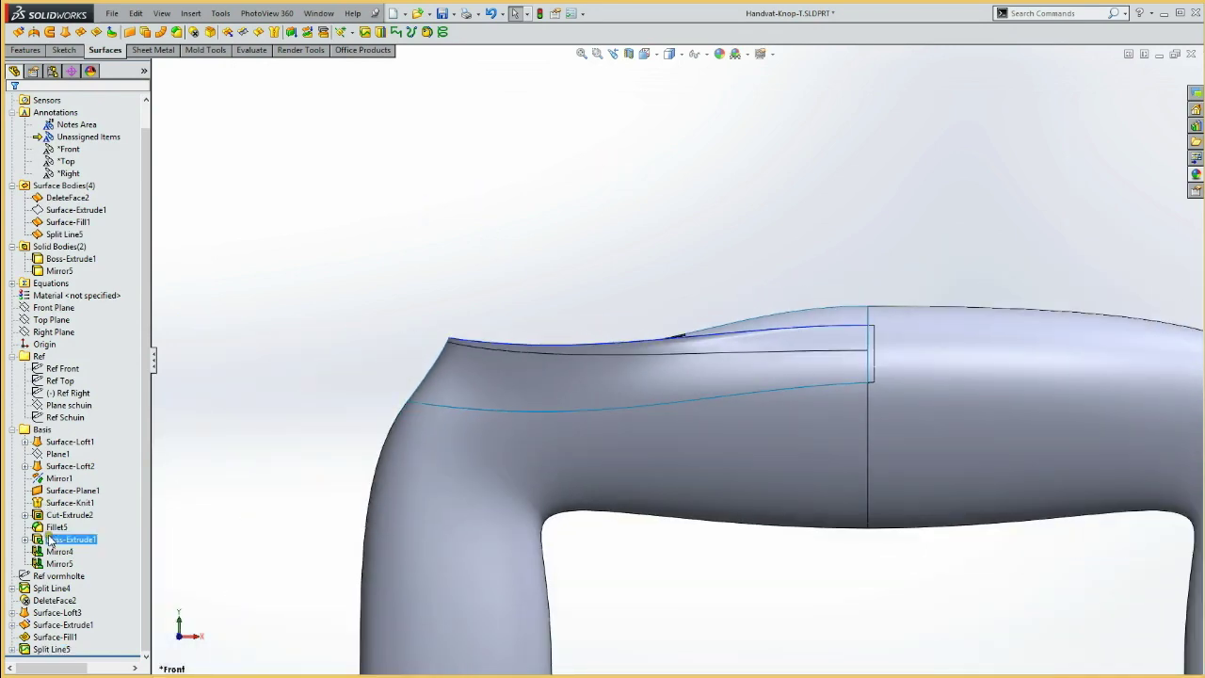
key("ctrl+5")
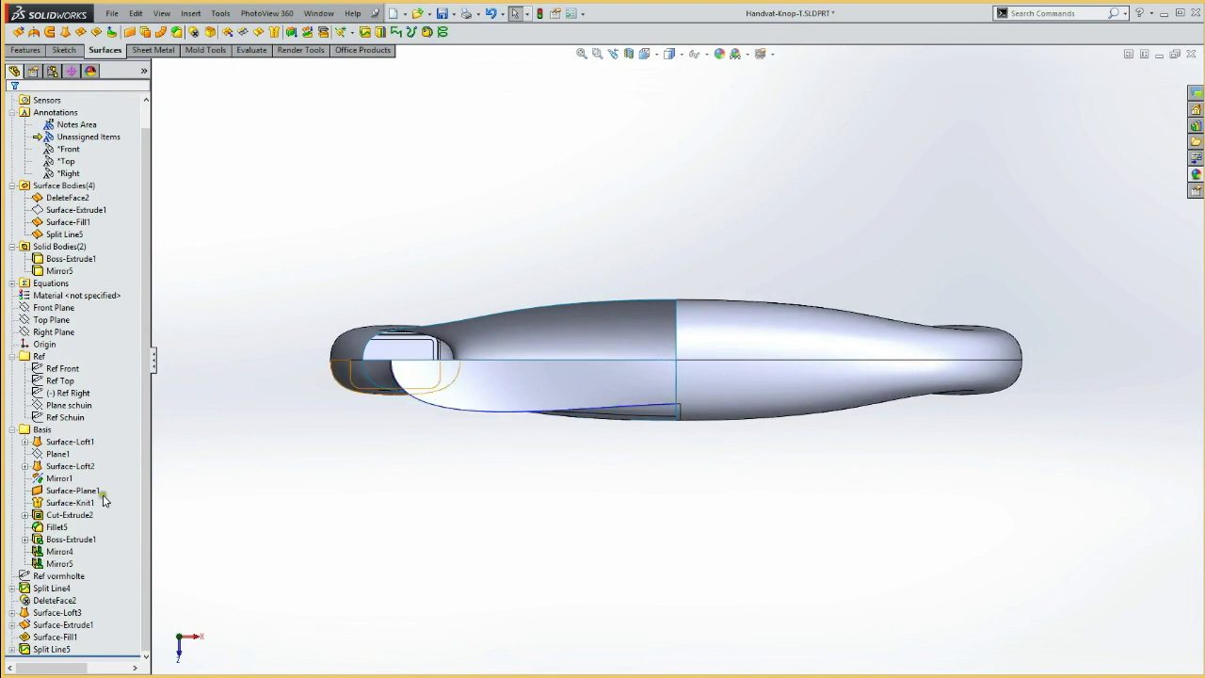
Step: Start Sketch47 on the Top Plane and convert the Surface-Fill1 face edges into three construction splines
left_click(51, 320)
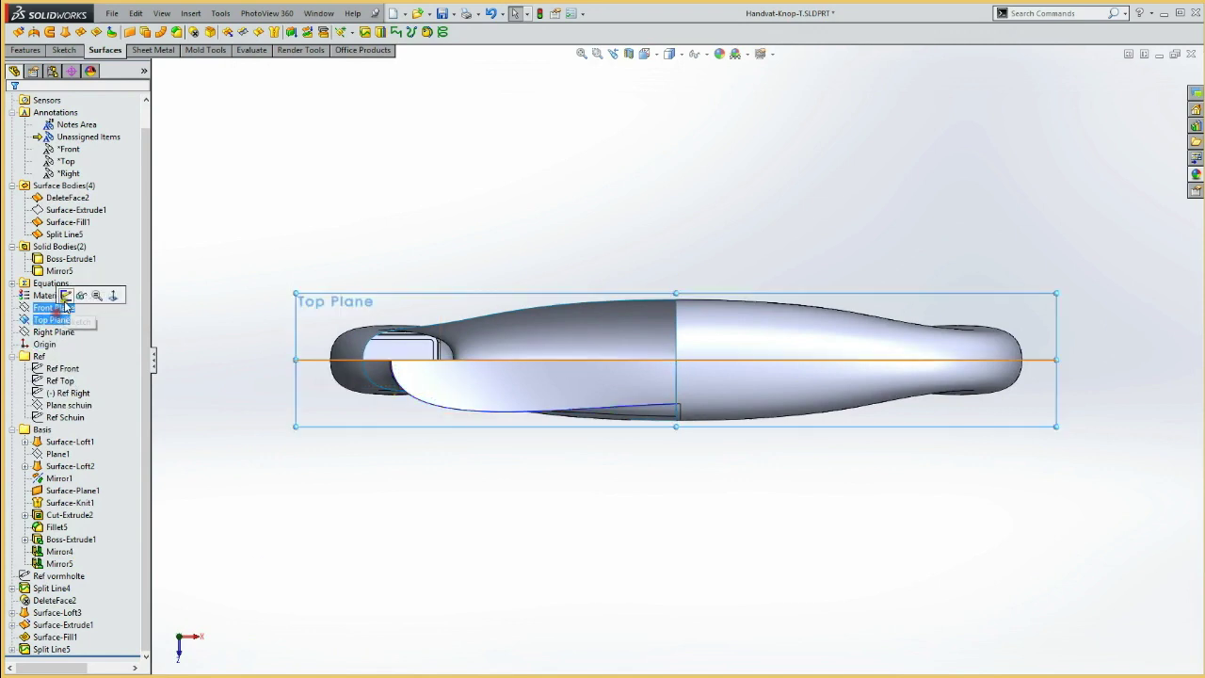
left_click(70, 297)
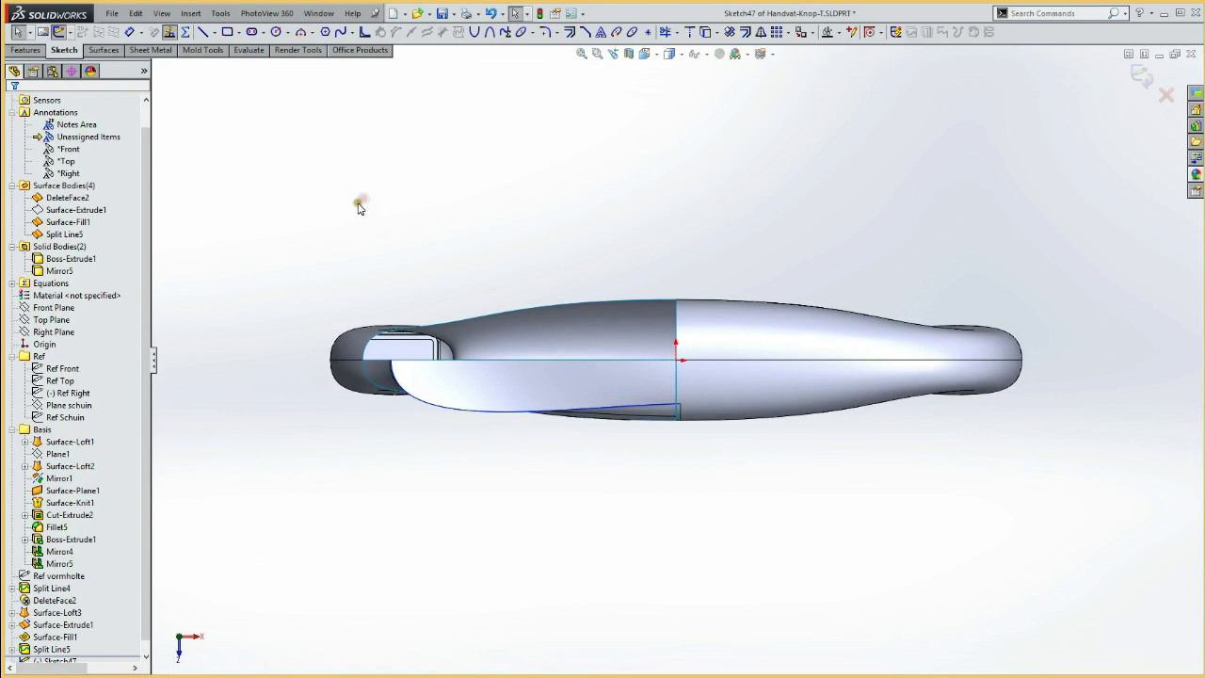
left_click_drag(328, 289, 770, 490)
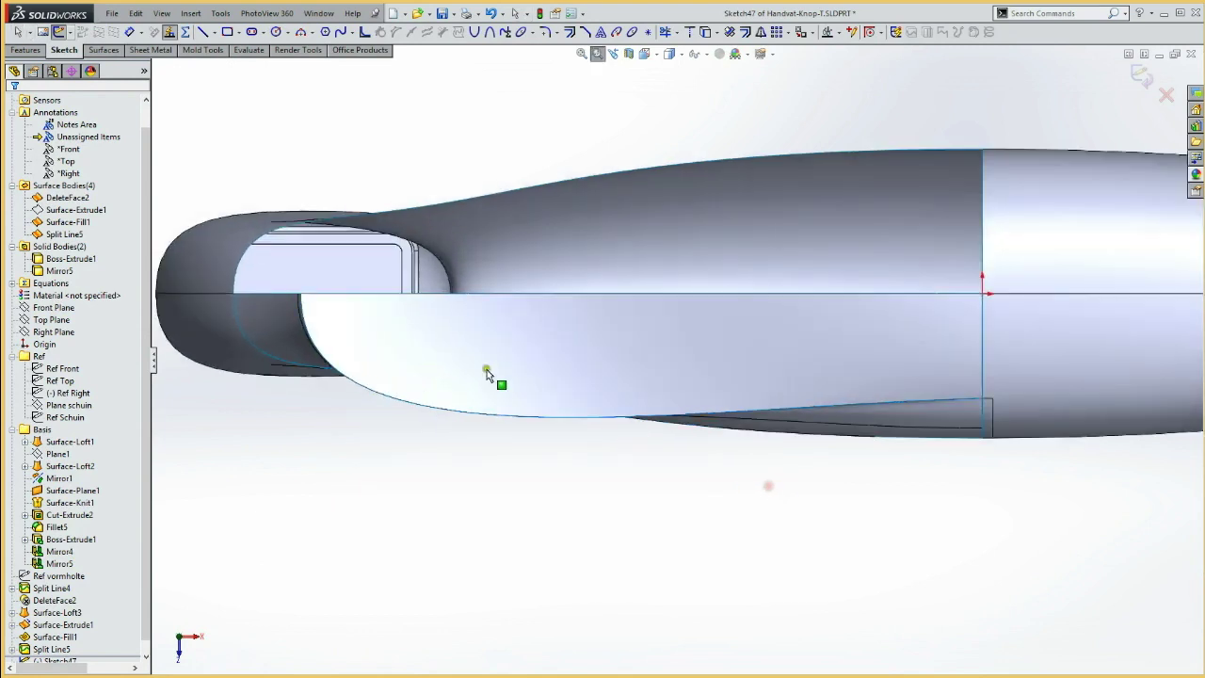
left_click(597, 351)
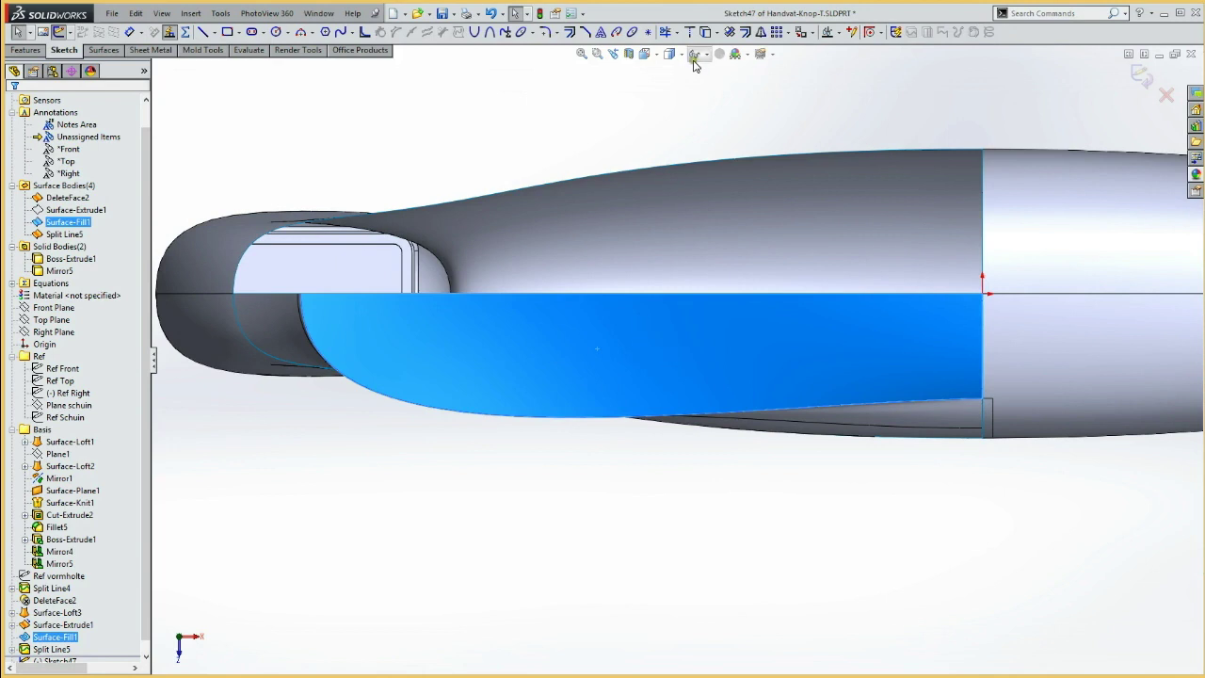
left_click(704, 31)
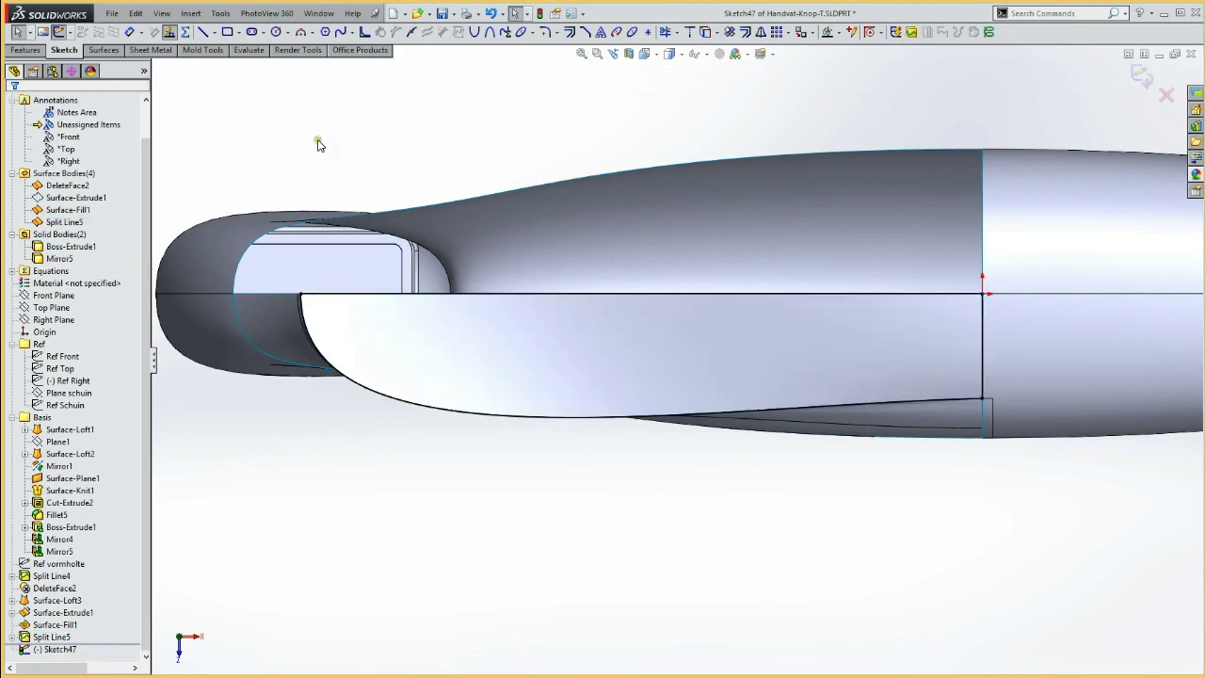
key("ctrl+a")
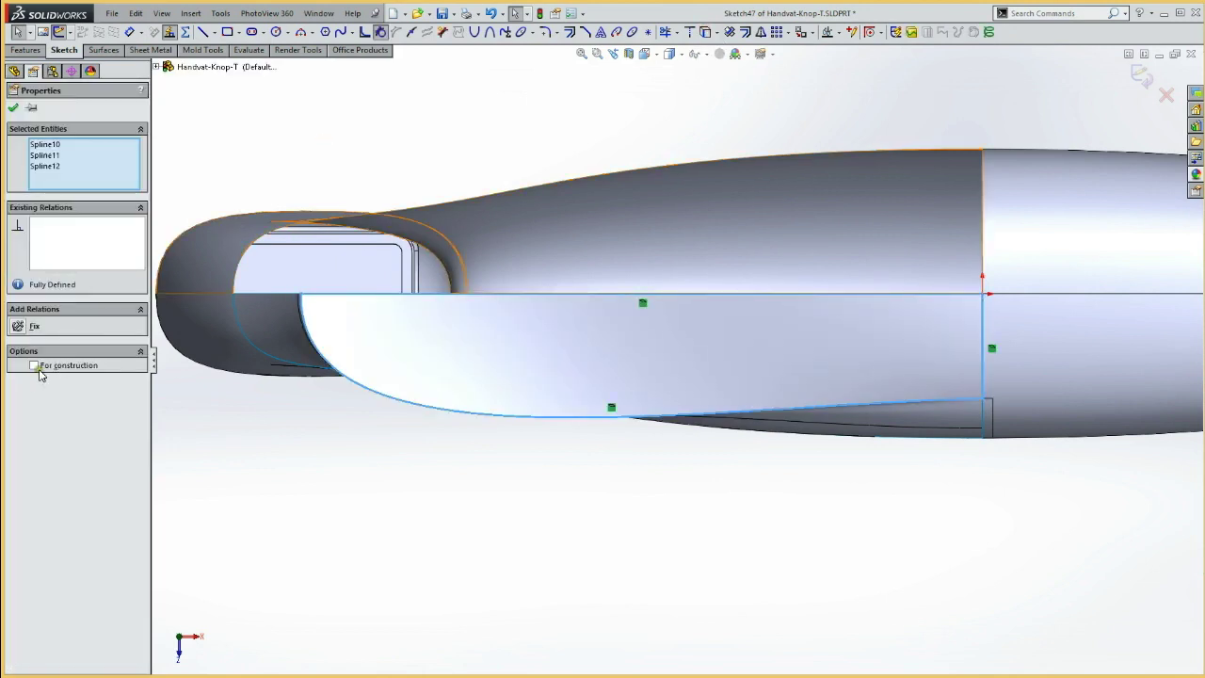
left_click(31, 367)
left_click(264, 167)
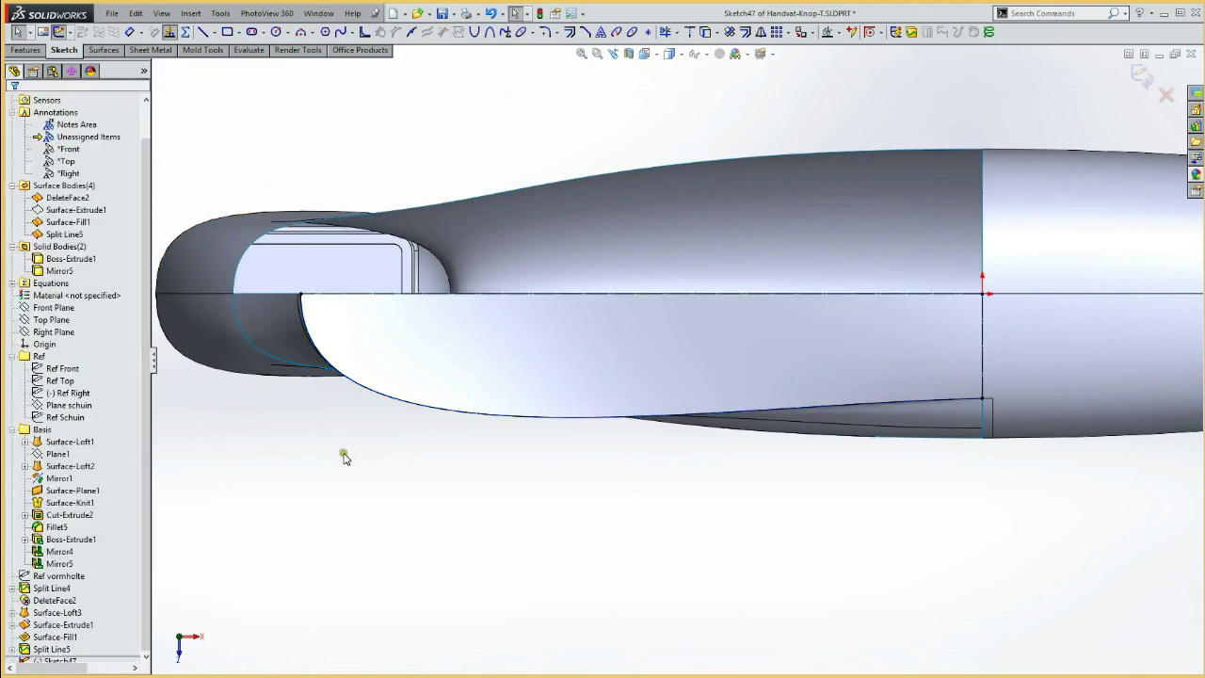
Step: Draw a vertical construction line and dimension it 0.50 from the curve's start point
key("l")
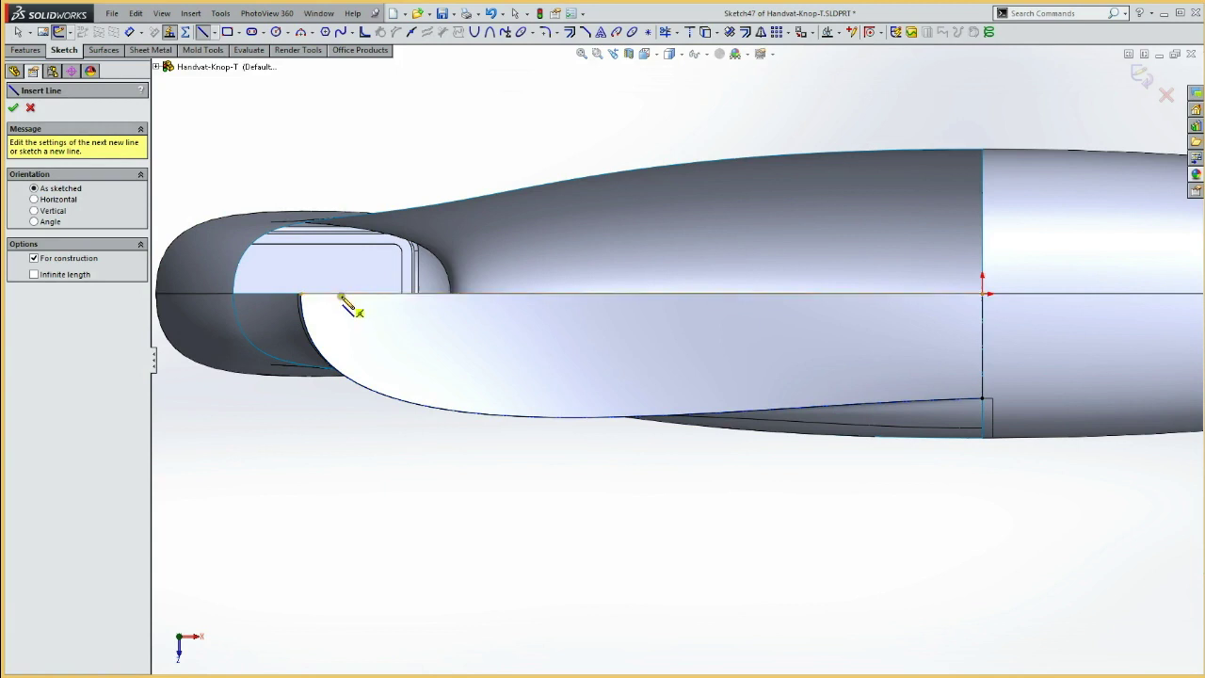
left_click(340, 294)
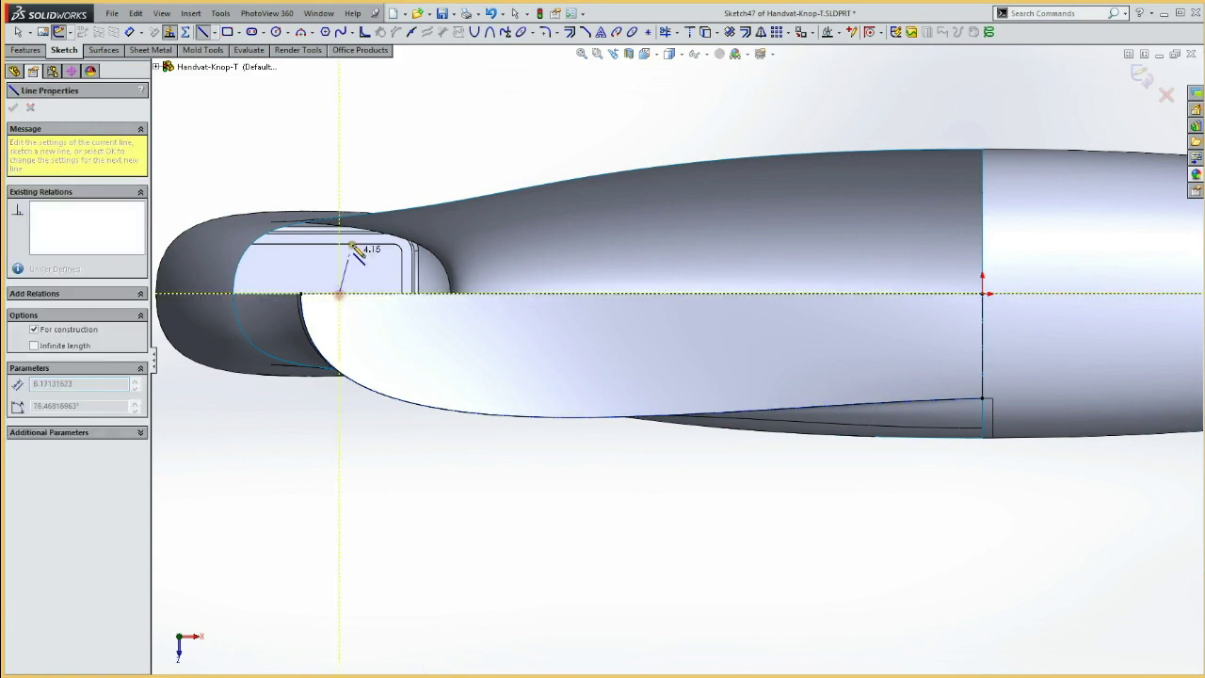
left_click(340, 137)
key("Escape")
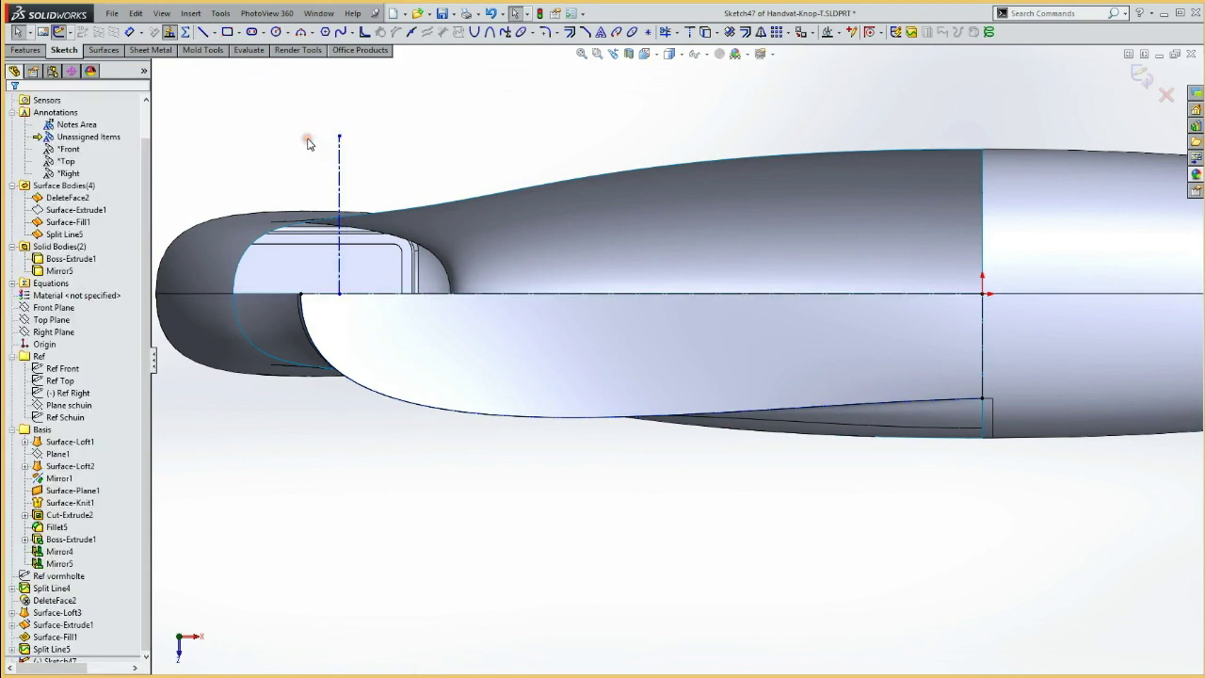
key("d")
left_click(300, 294)
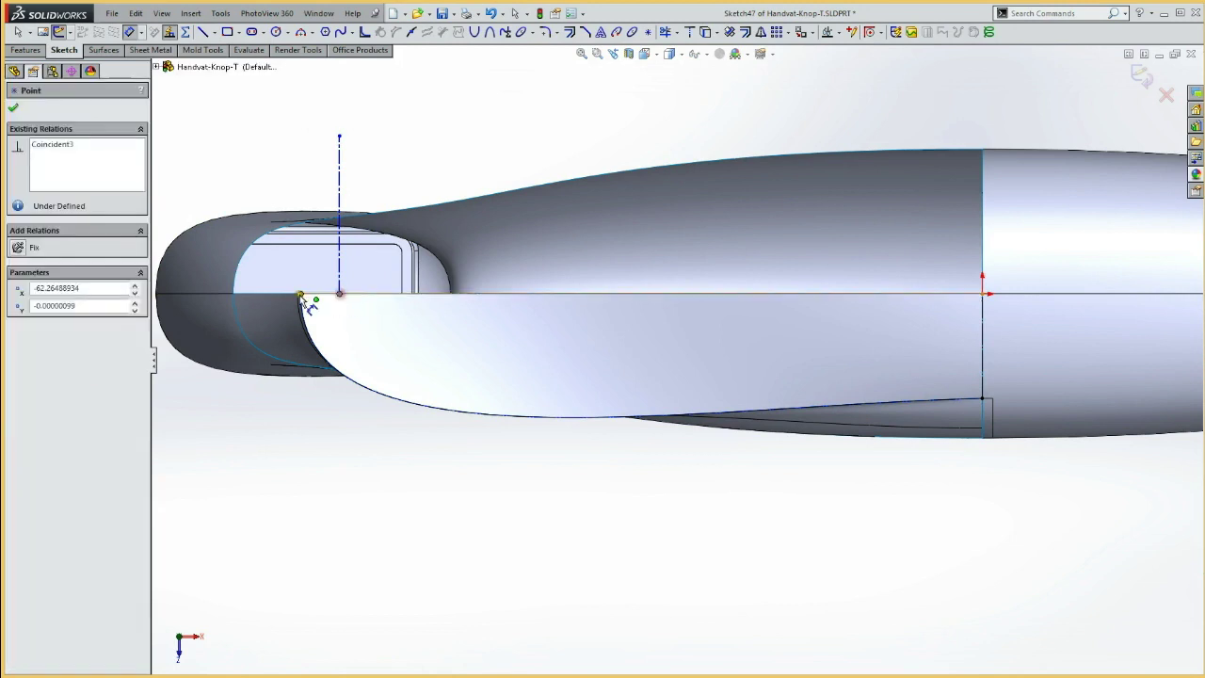
left_click(340, 273)
left_click(316, 184)
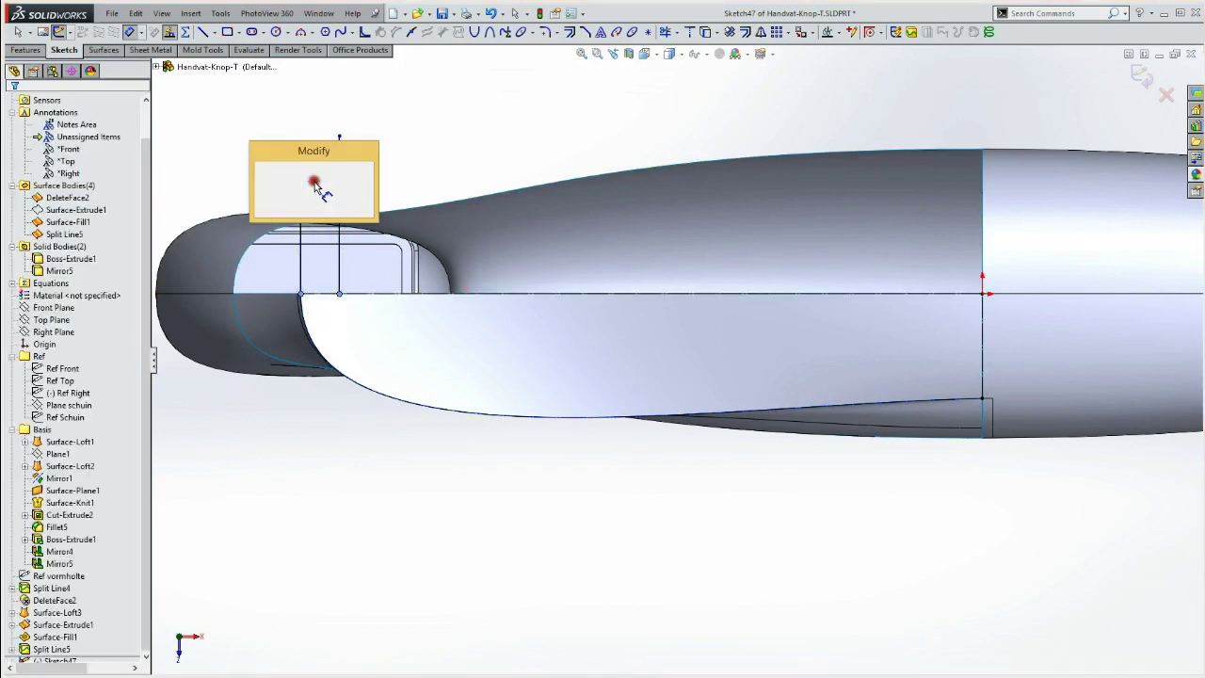
type("5")
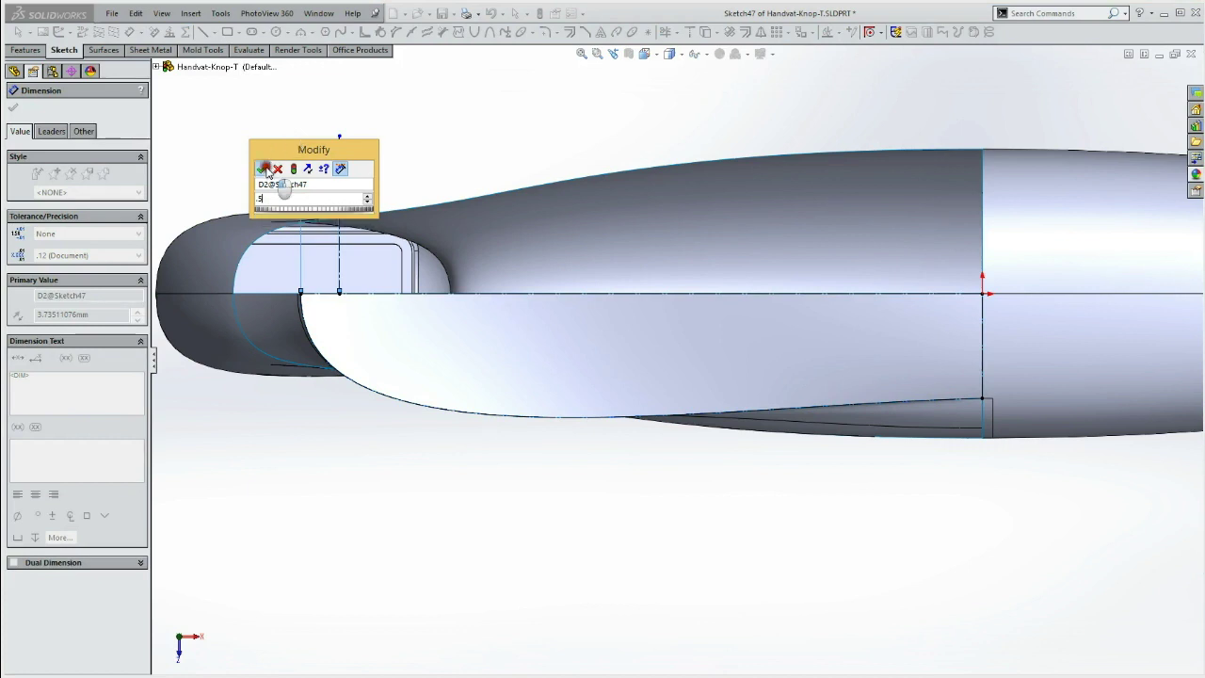
left_click(263, 168)
left_click(246, 161)
left_click(287, 171)
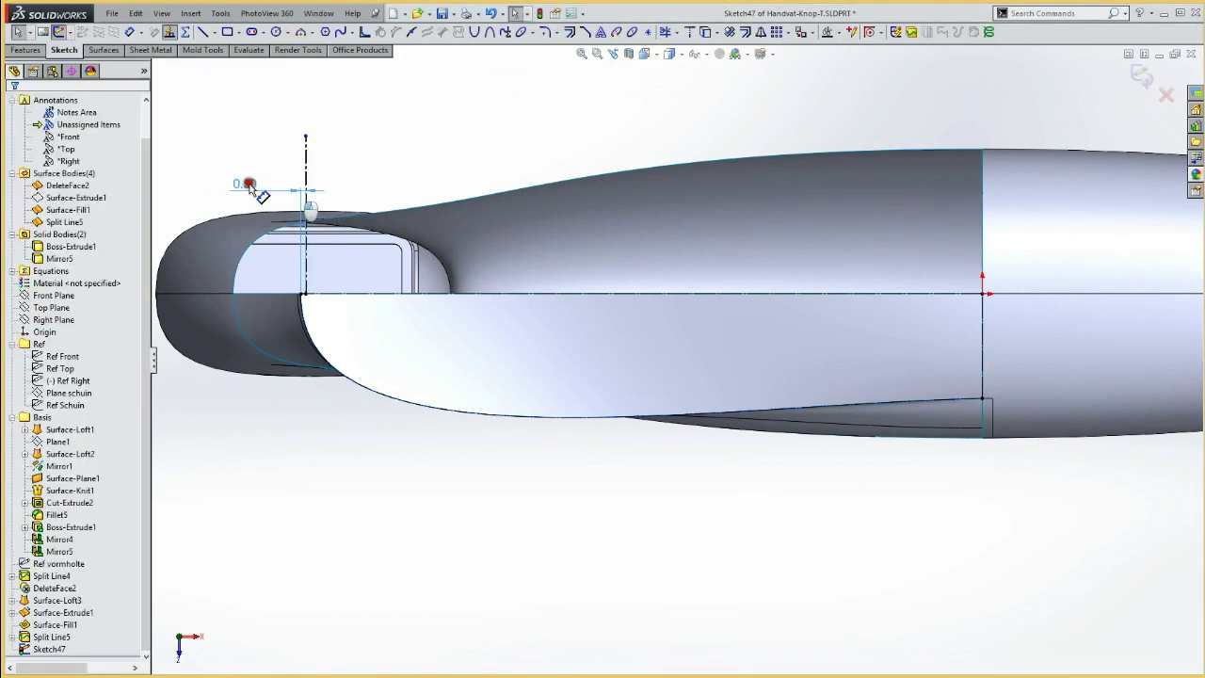
left_click(242, 186)
left_click(267, 138)
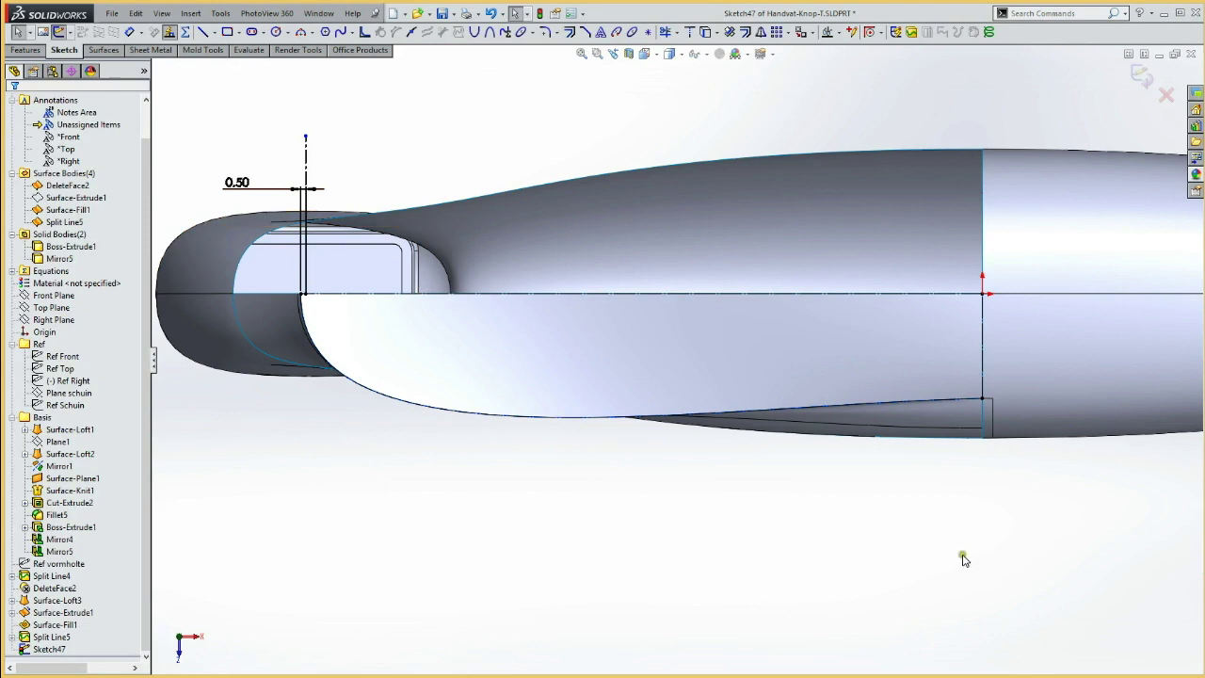
Step: Add a horizontal construction line dimensioned 3 above the lower corner point
key("l")
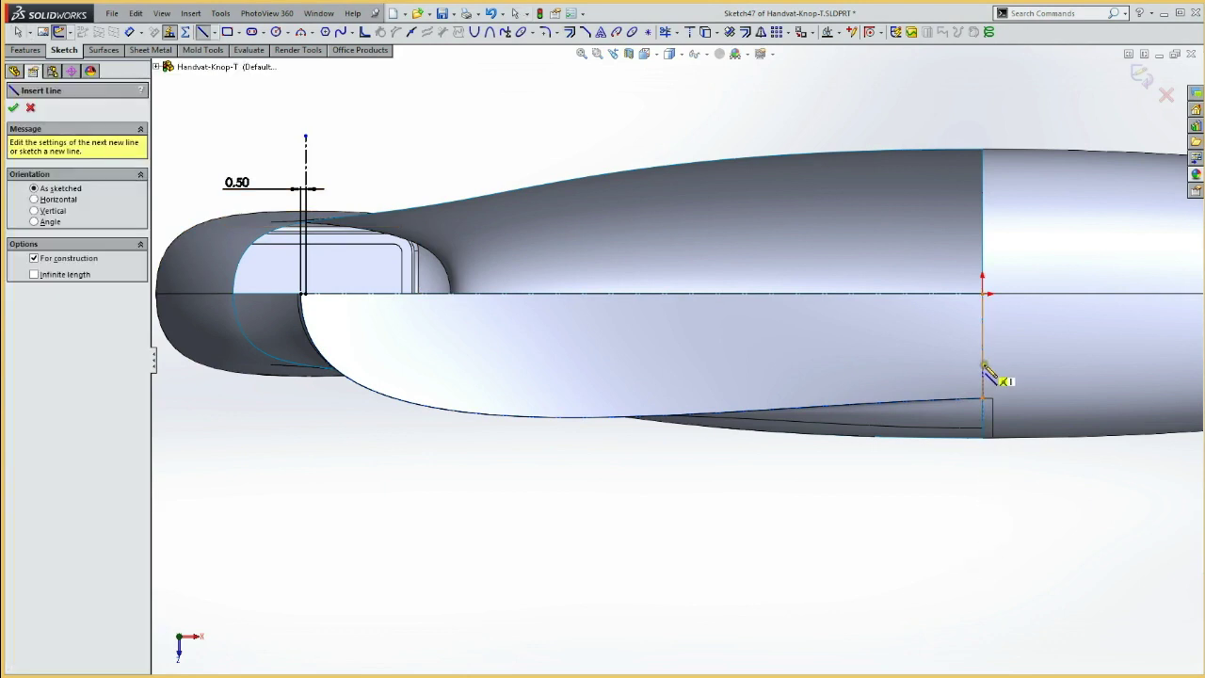
left_click(982, 365)
left_click(1129, 365)
key("Escape")
left_click(1060, 591)
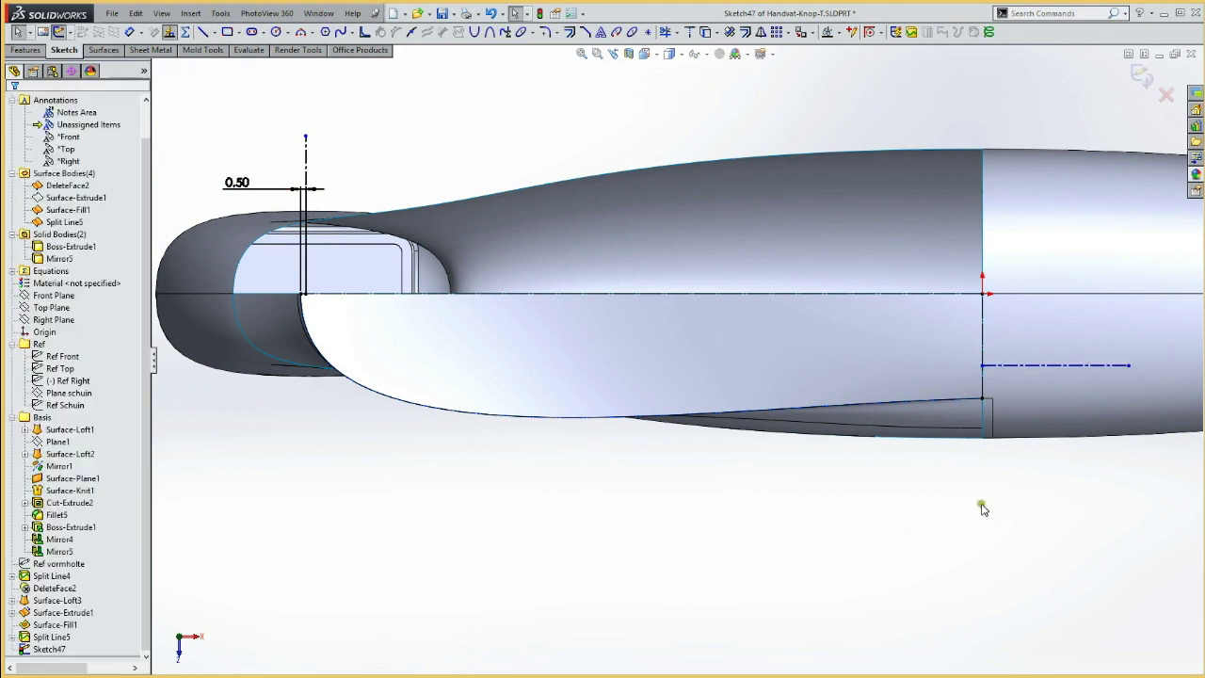
key("d")
left_click(1004, 365)
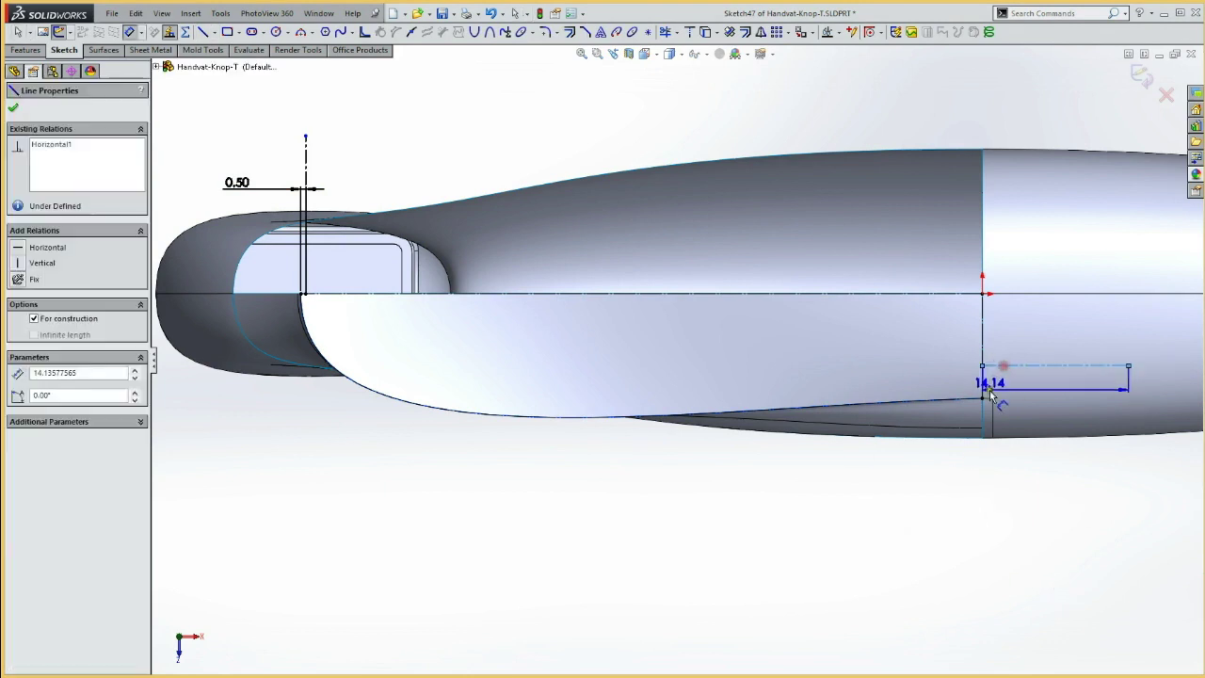
left_click(984, 397)
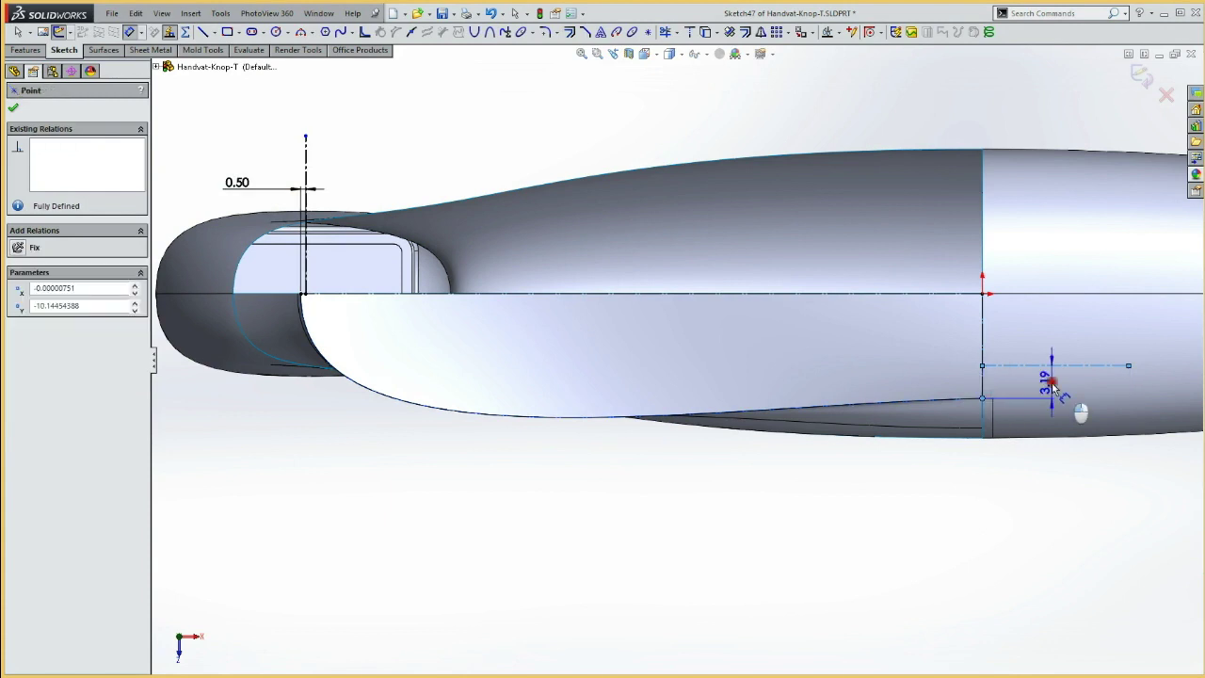
left_click(1052, 385)
type("3")
key("Return")
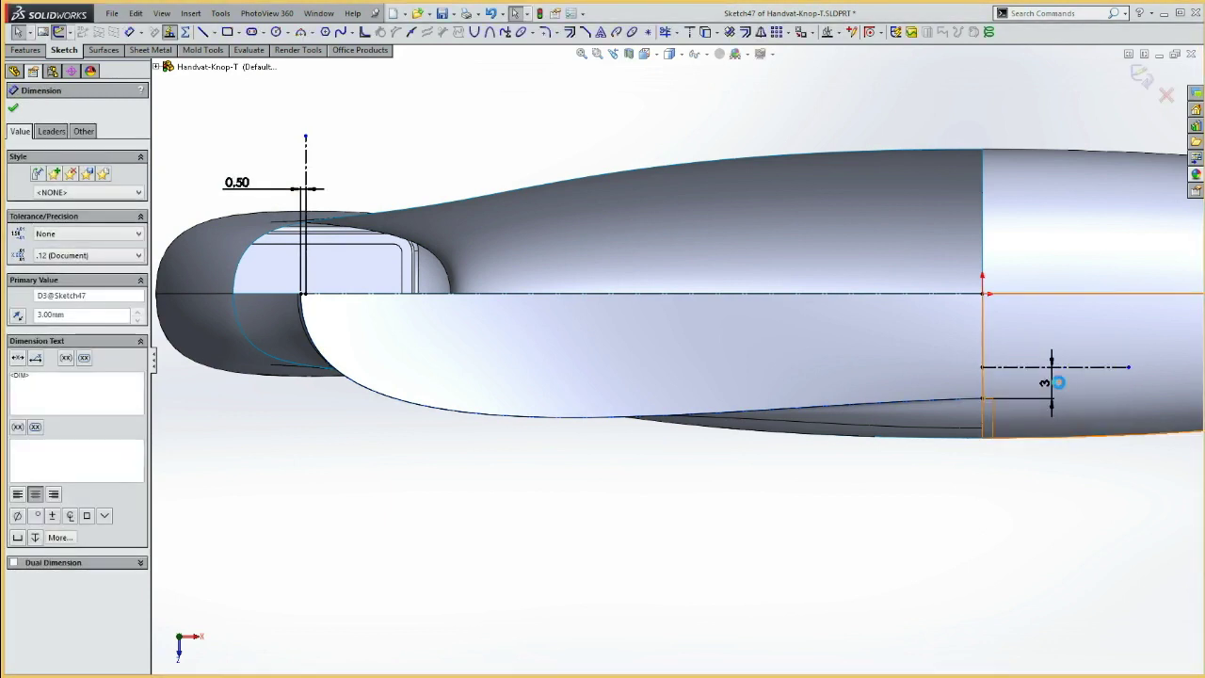
left_click(698, 544)
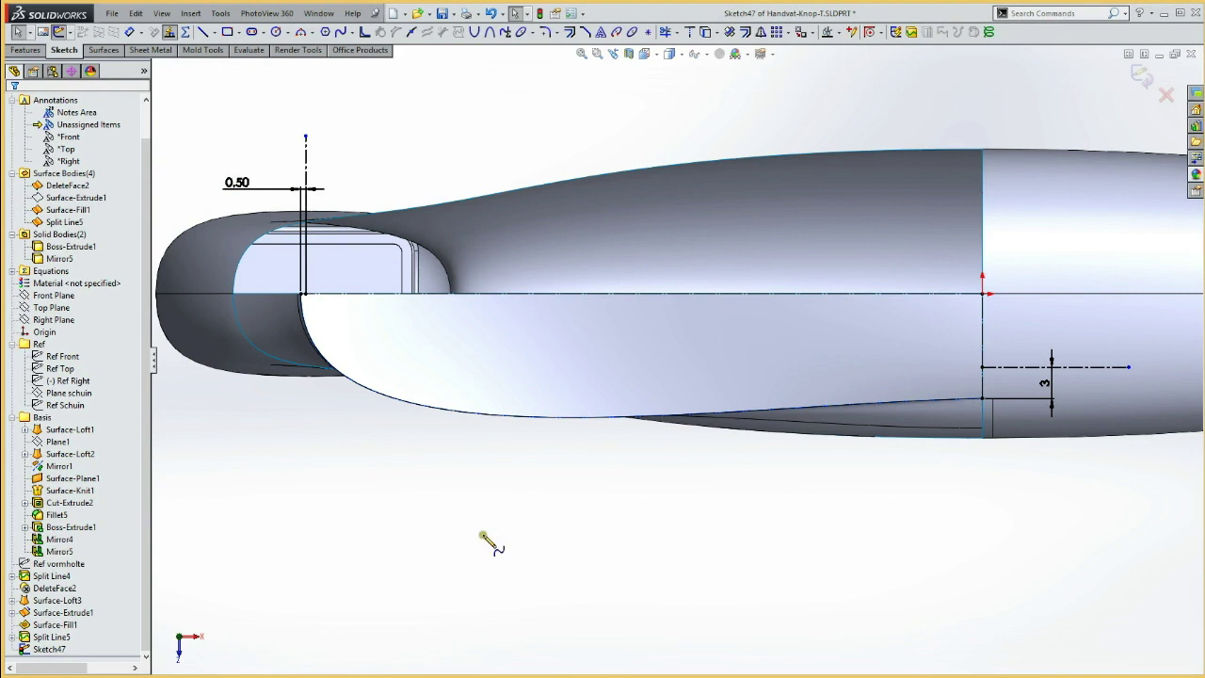
left_click(304, 295)
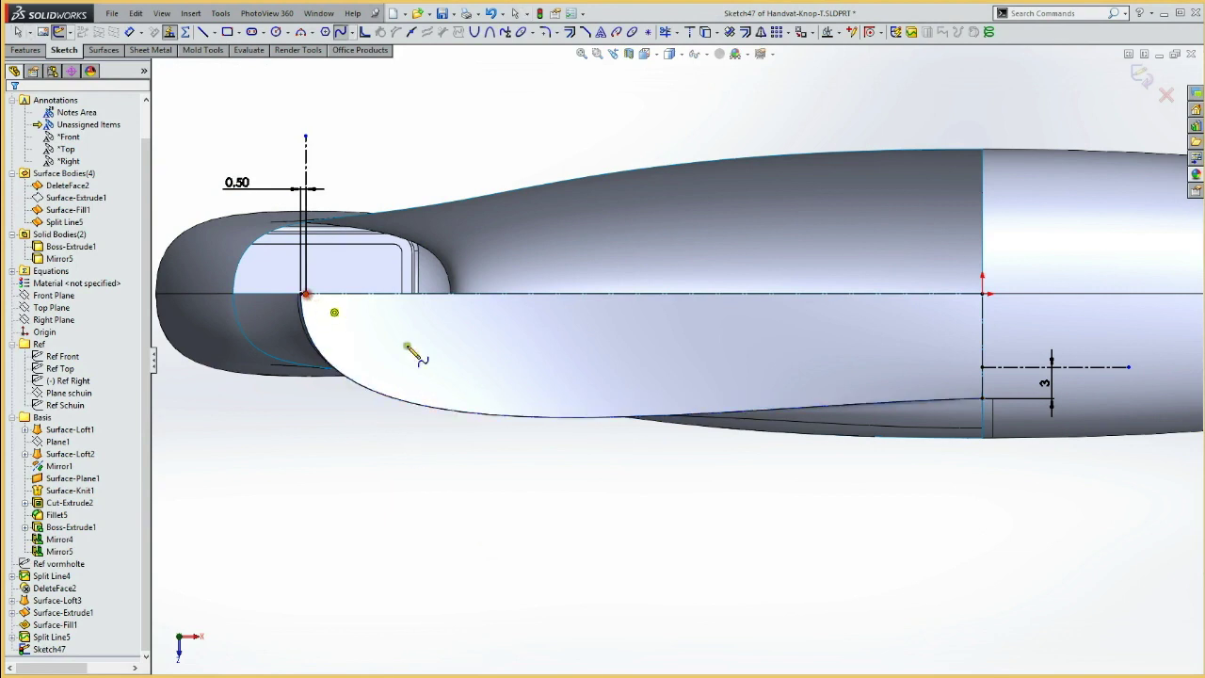
Step: End the spline on the horizontal line and make it tangent to both construction lines
double_click(982, 366)
left_click(459, 311)
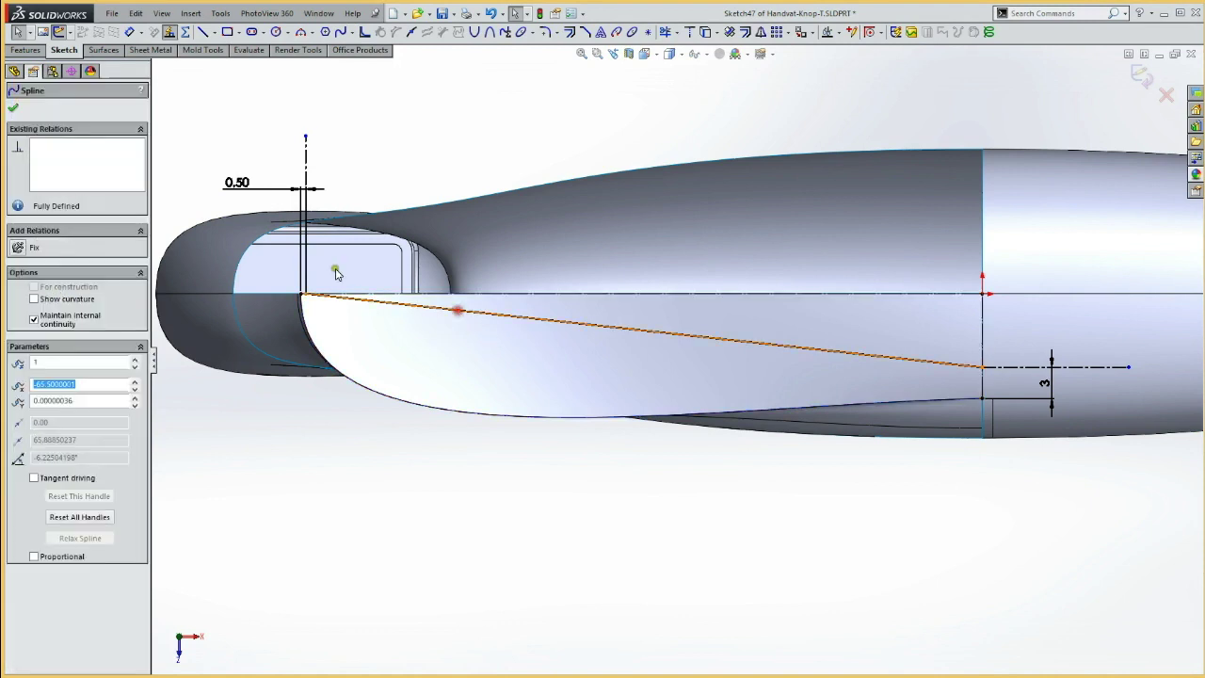
left_click(306, 171, "ctrl")
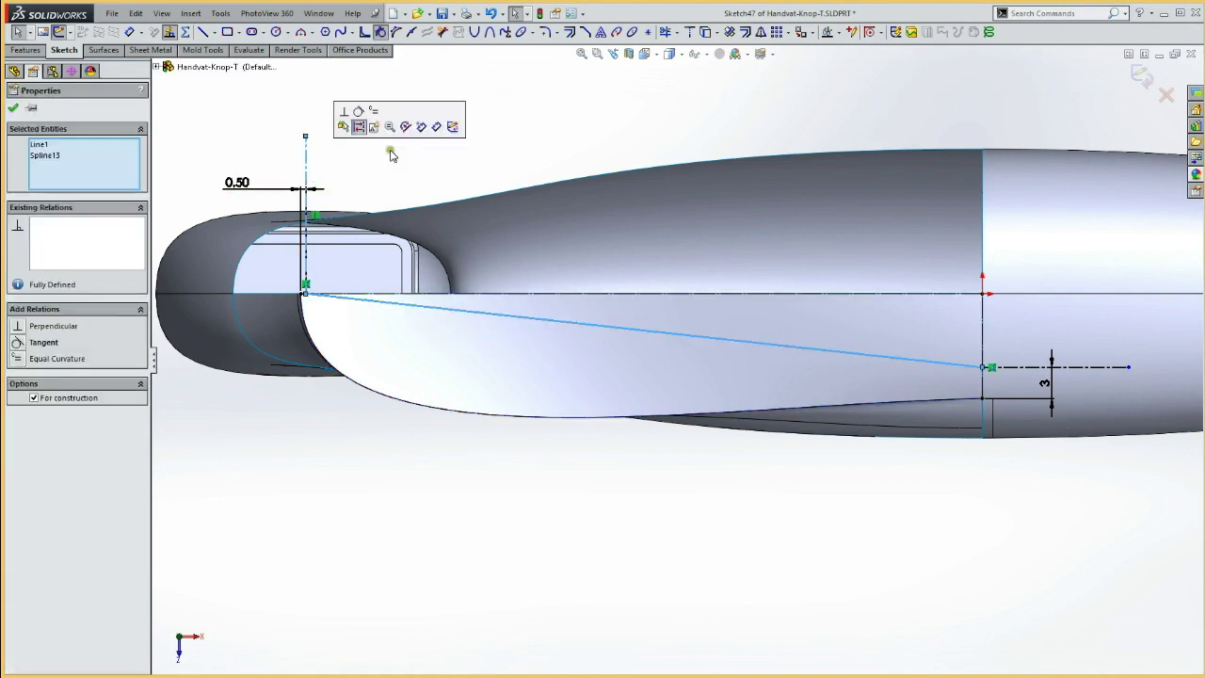
left_click(360, 111)
left_click(1013, 366)
left_click(931, 389, "ctrl")
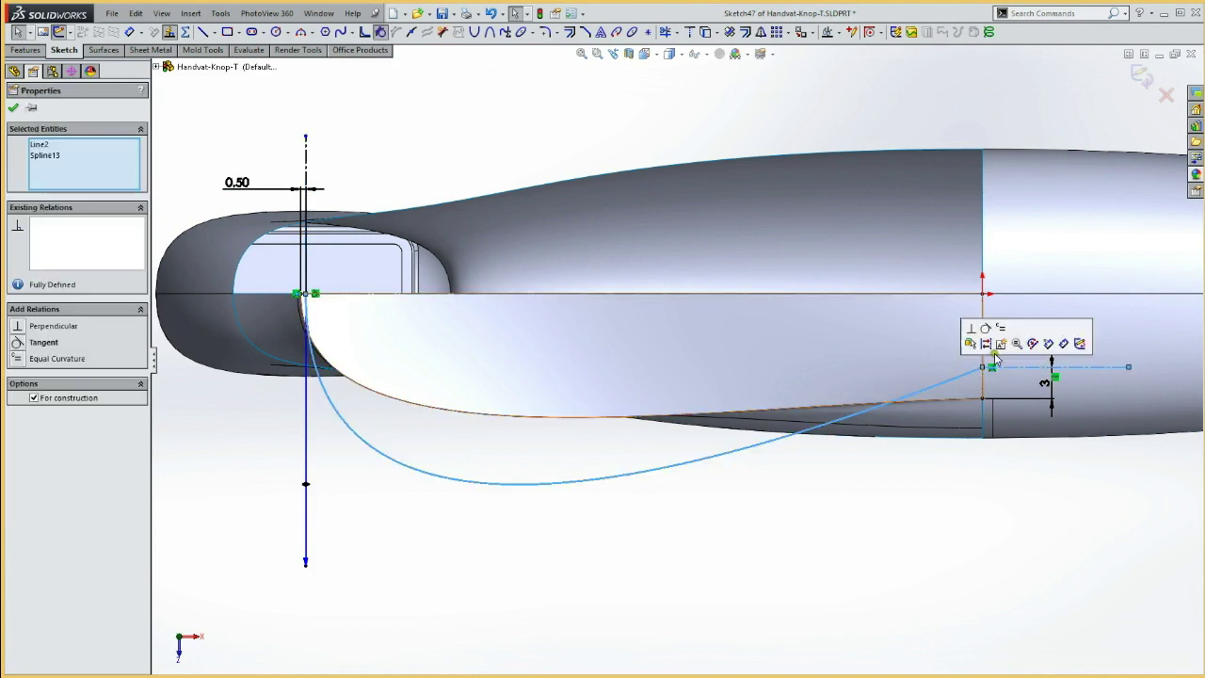
left_click(792, 519)
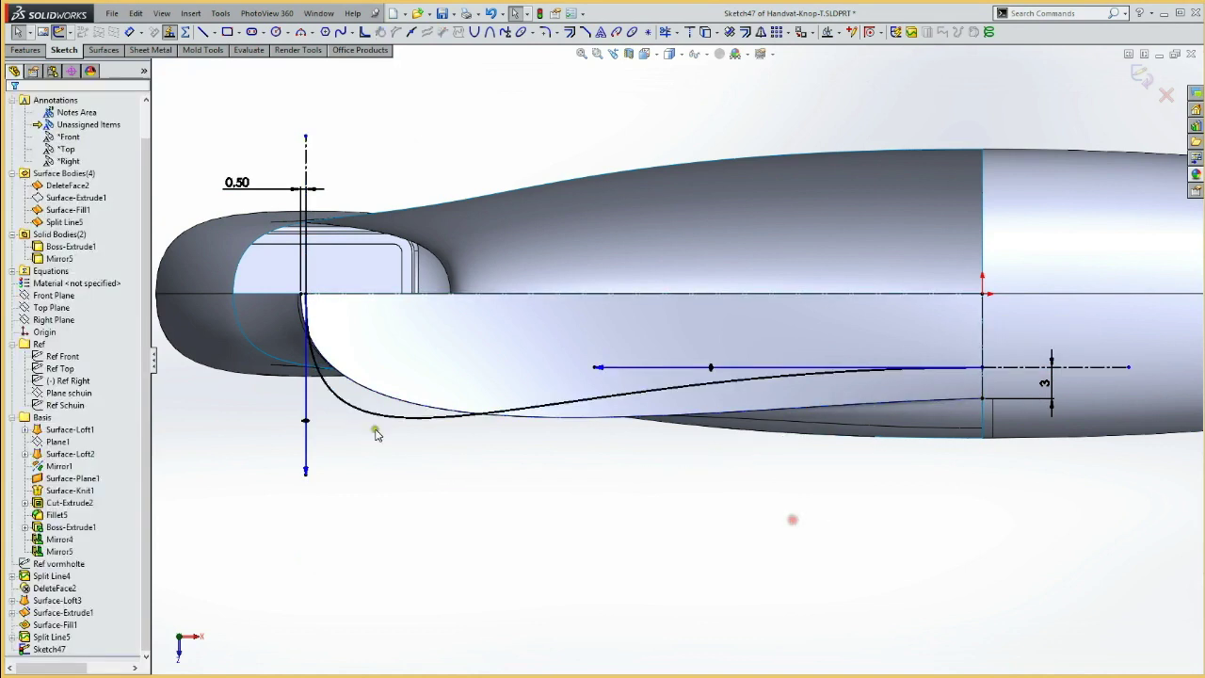
Step: Adjust the spline's tangent handles so it follows the handle's lower edge
left_click_drag(305, 478, 301, 403)
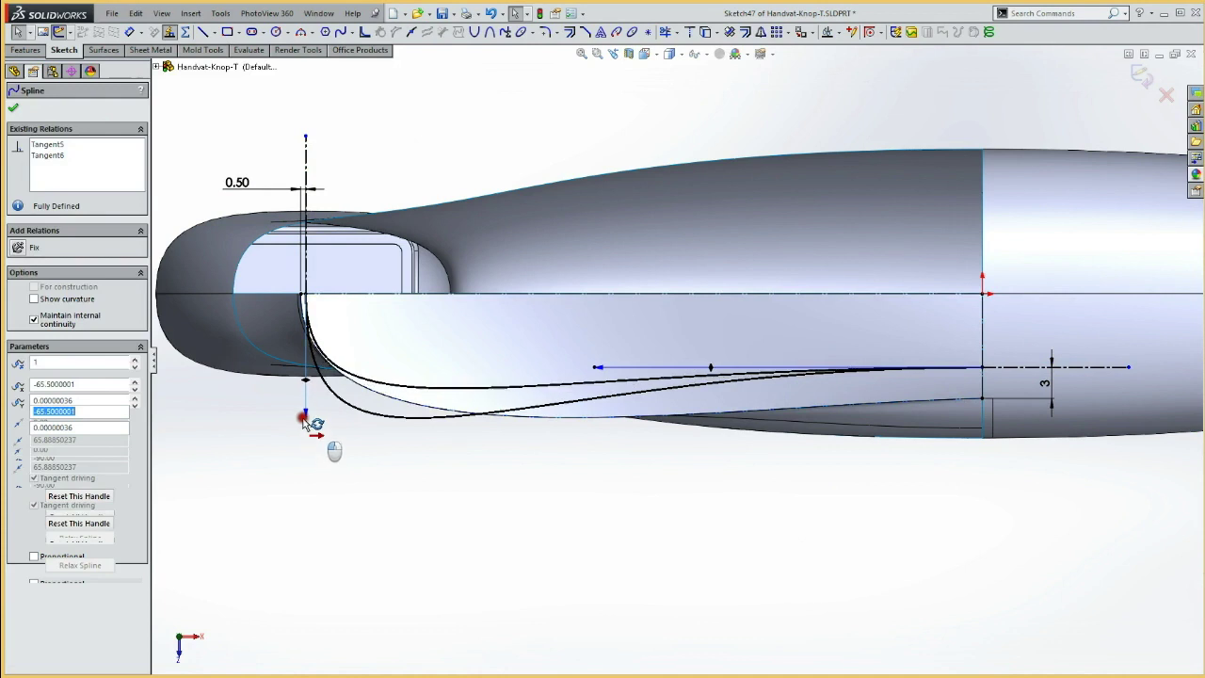
left_click(593, 367)
left_click_drag(591, 367, 806, 369)
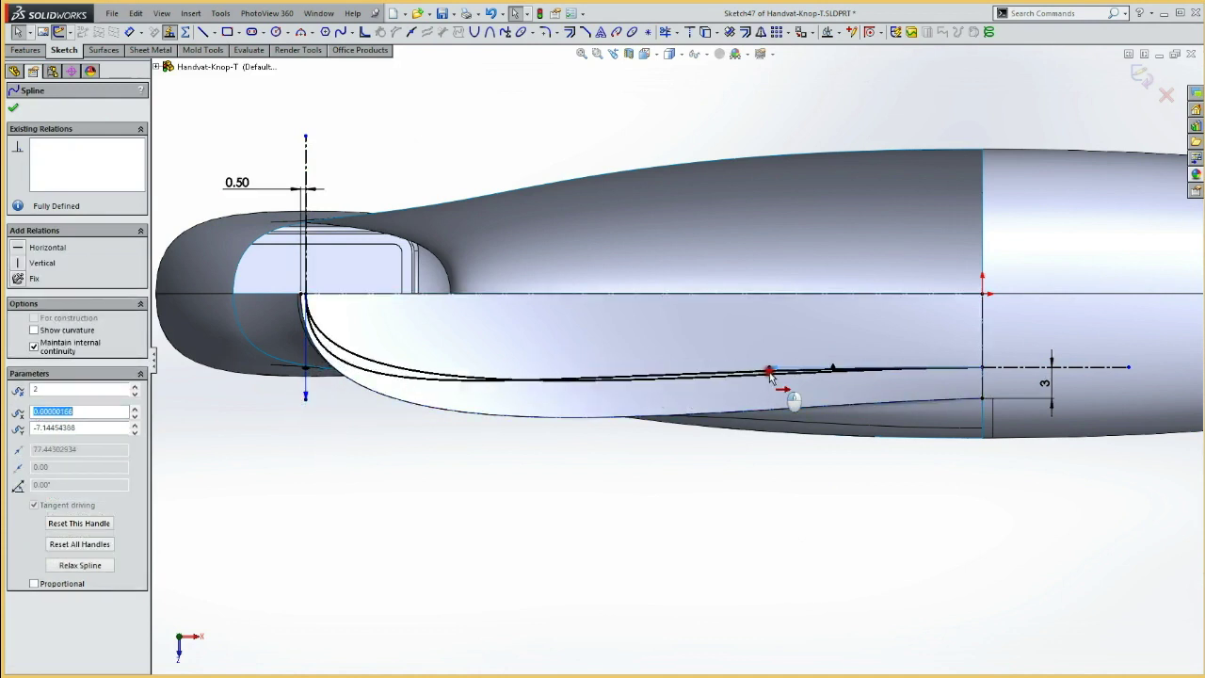
left_click_drag(308, 403, 309, 437)
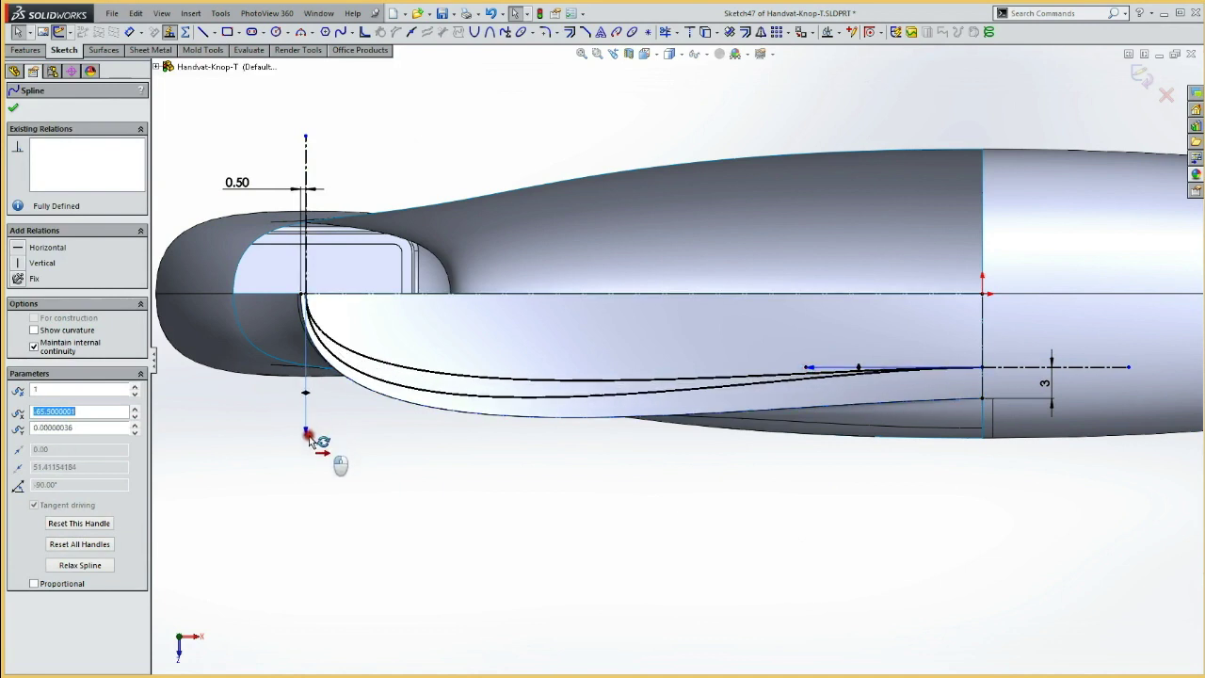
left_click_drag(309, 437, 308, 439)
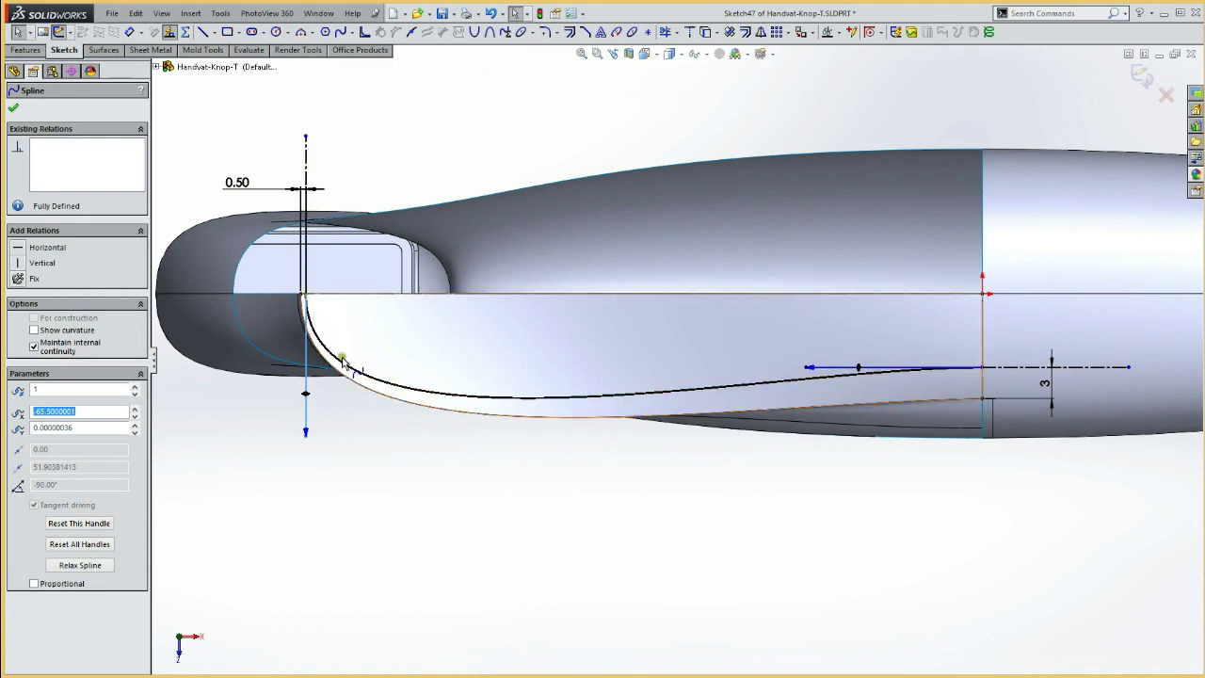
left_click(825, 368)
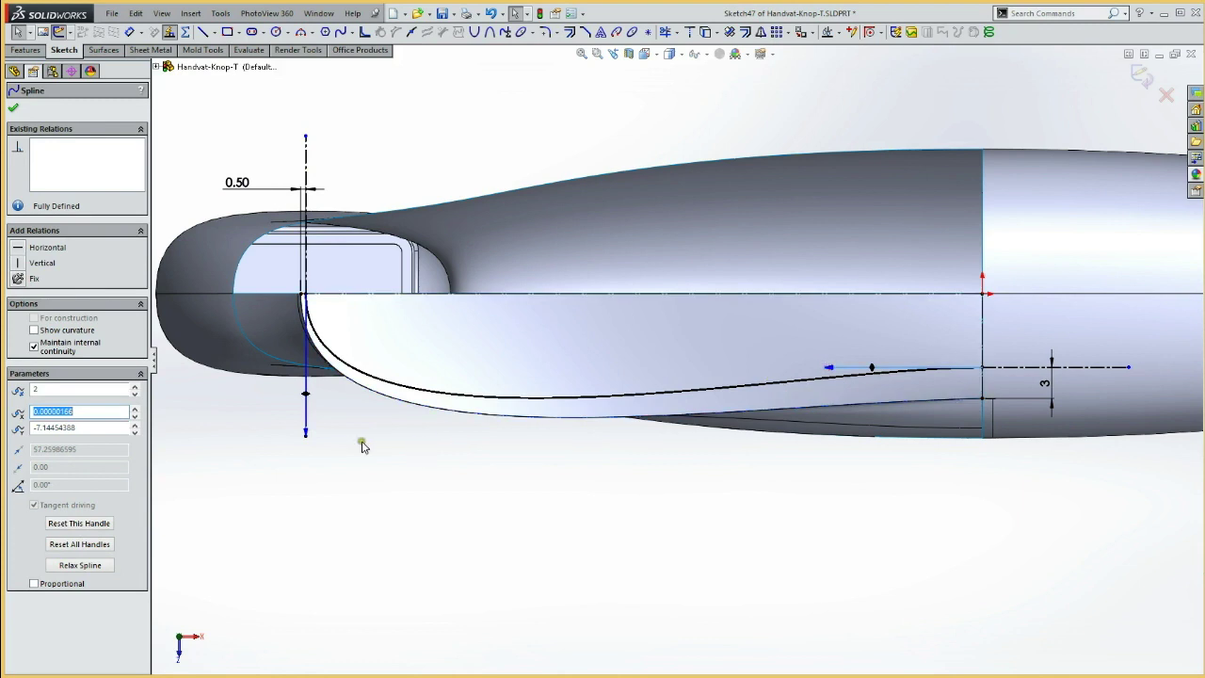
left_click_drag(308, 441, 308, 447)
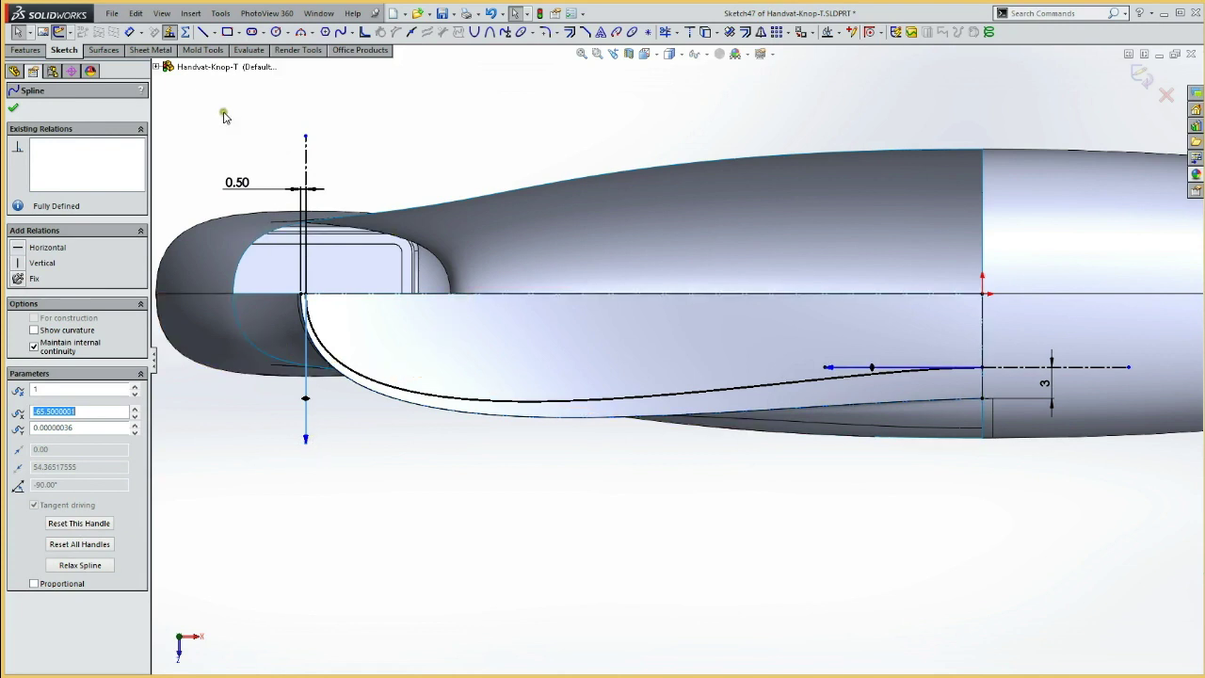
left_click(911, 32)
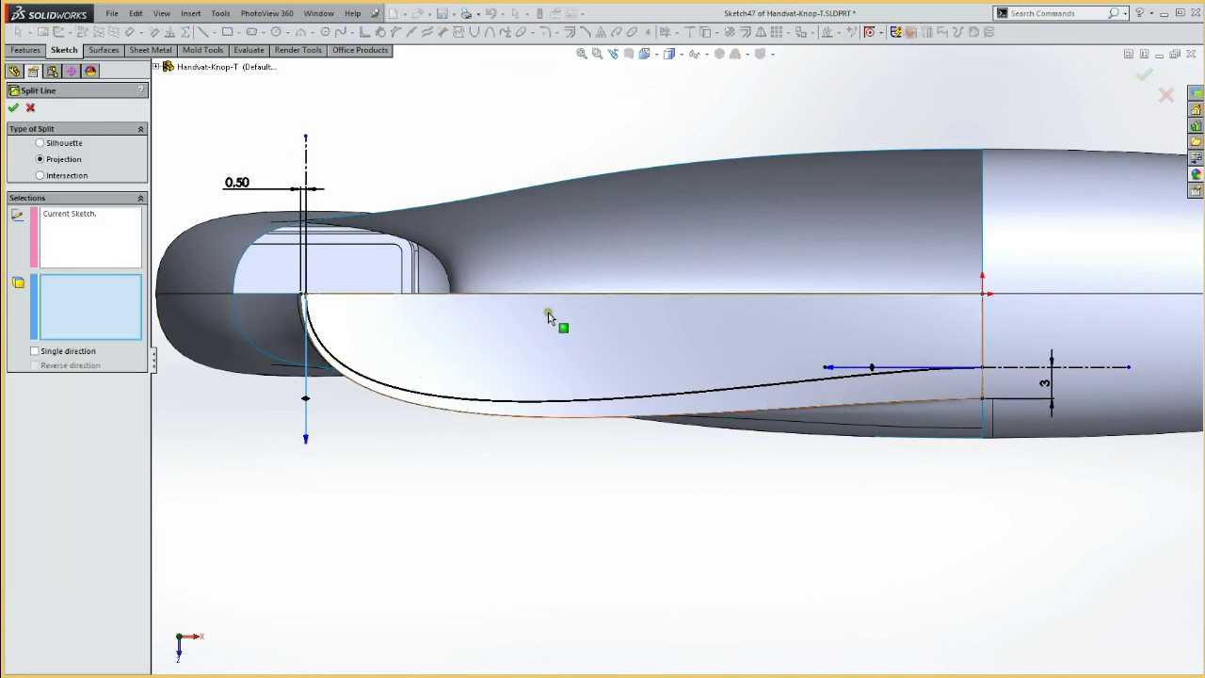
Step: Split the handle face with the projected sketch (Split Line6), then delete both split-off faces (DeleteFace3)
left_click(526, 359)
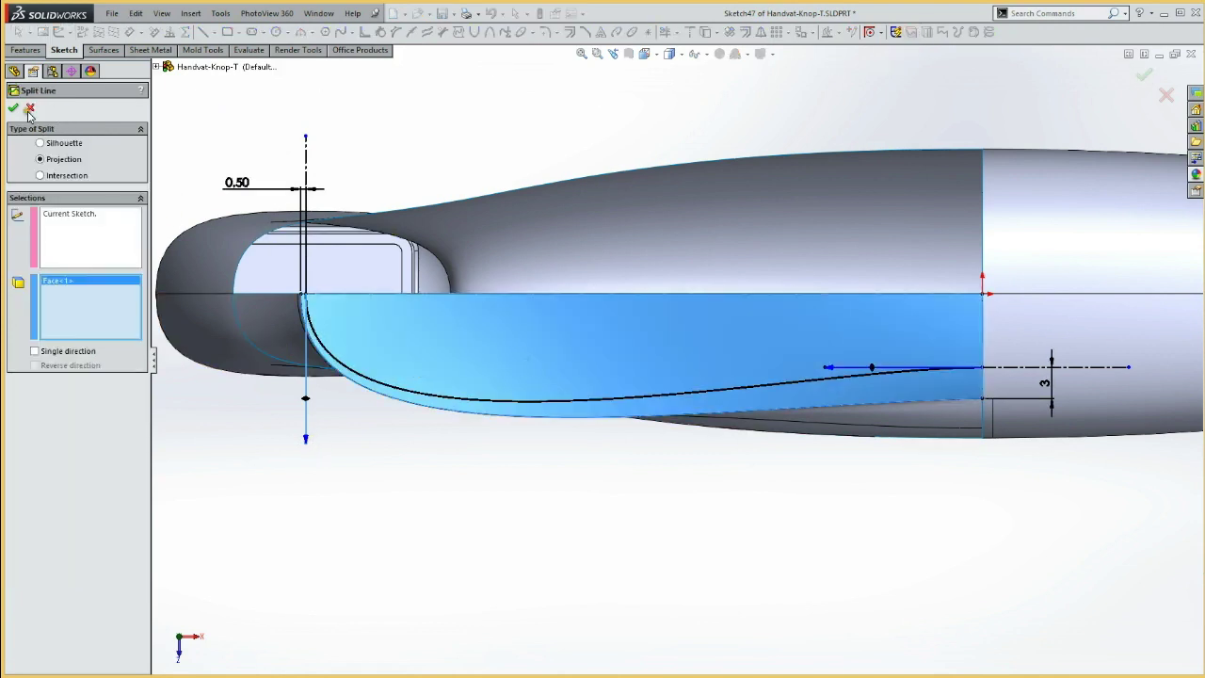
left_click(13, 108)
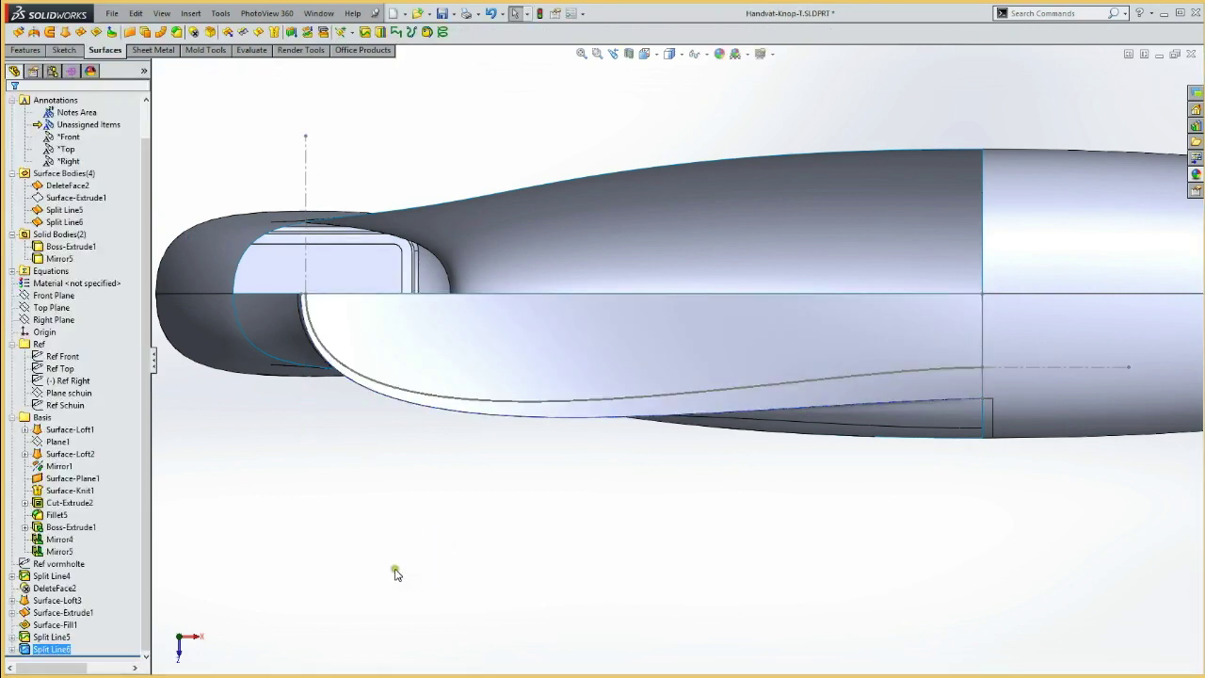
middle_click_drag(396, 573, 383, 421)
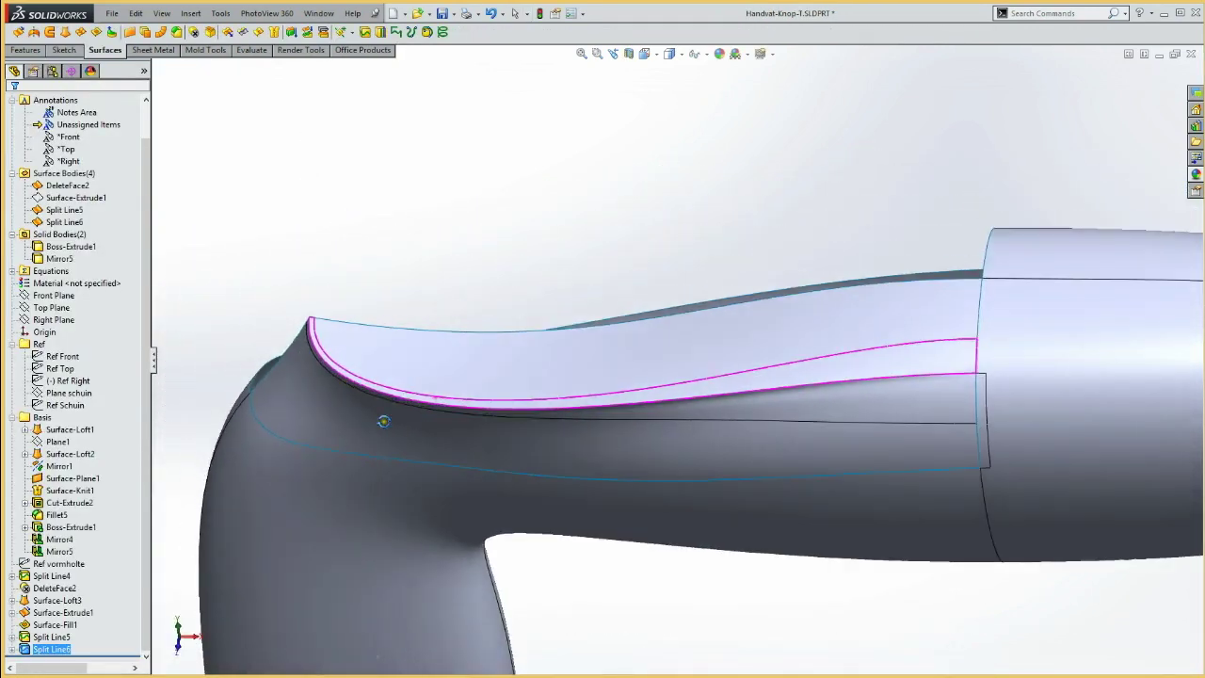
left_click(927, 353)
left_click(629, 339, "ctrl")
left_click(193, 32)
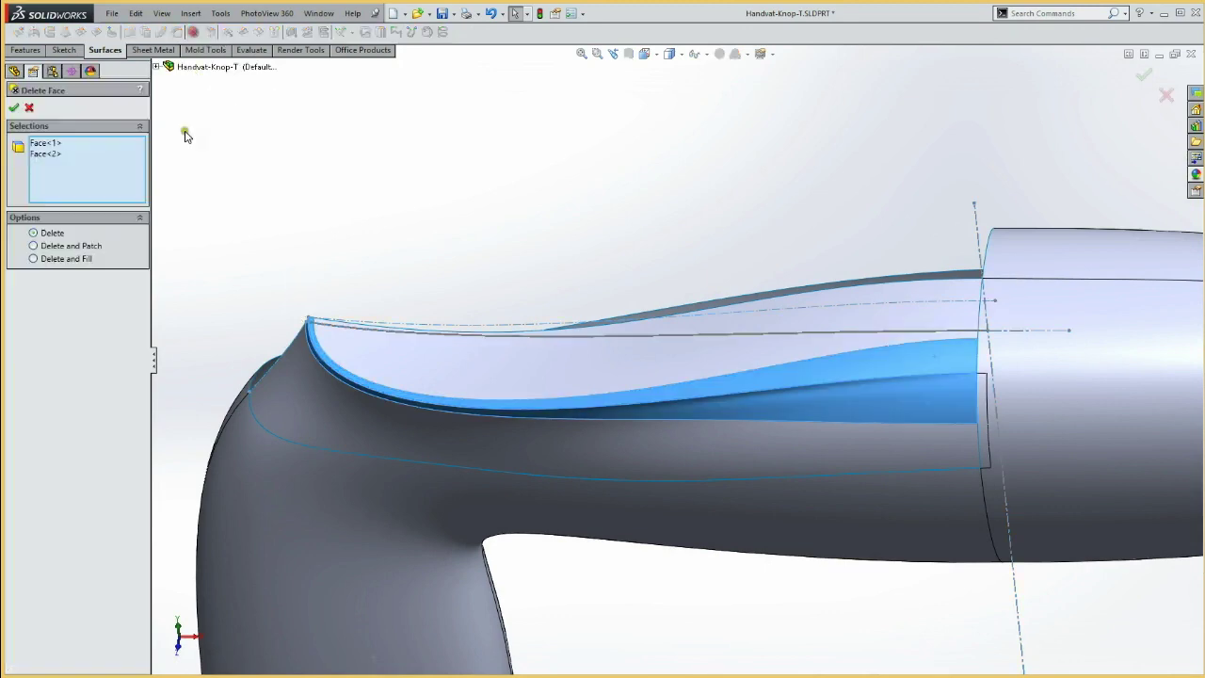
left_click(14, 108)
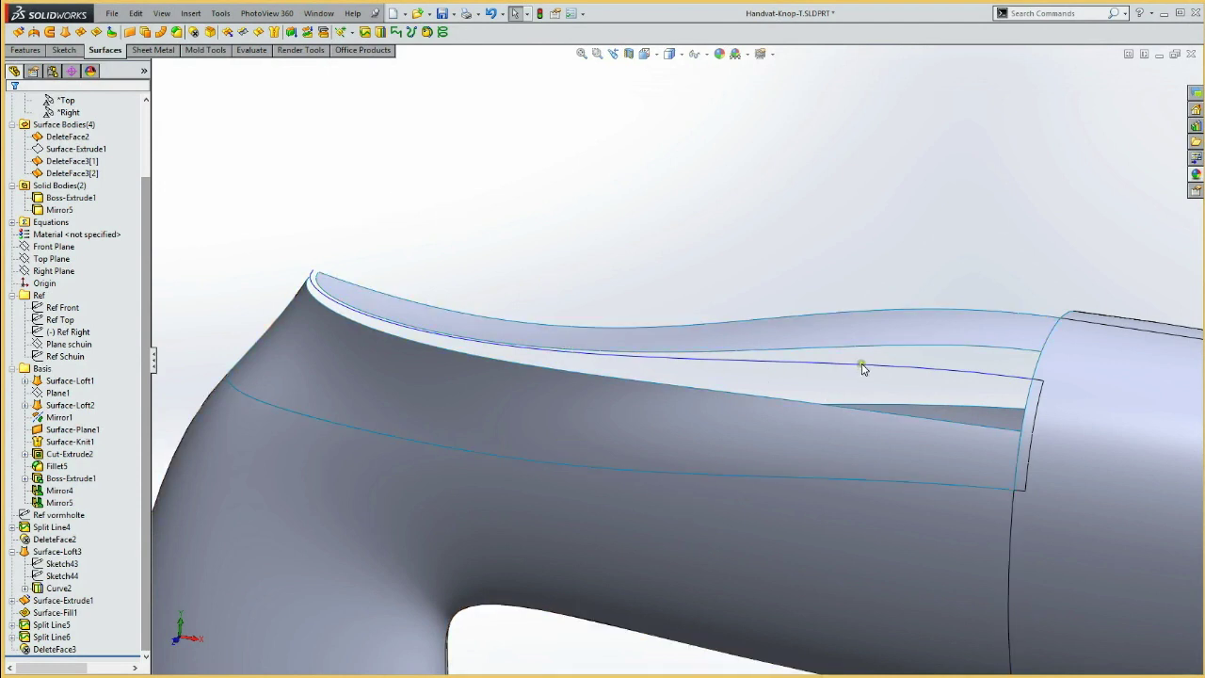
Step: Hide the Surface-Loft3 surface
left_click(57, 551)
left_click(83, 551)
left_click(260, 224)
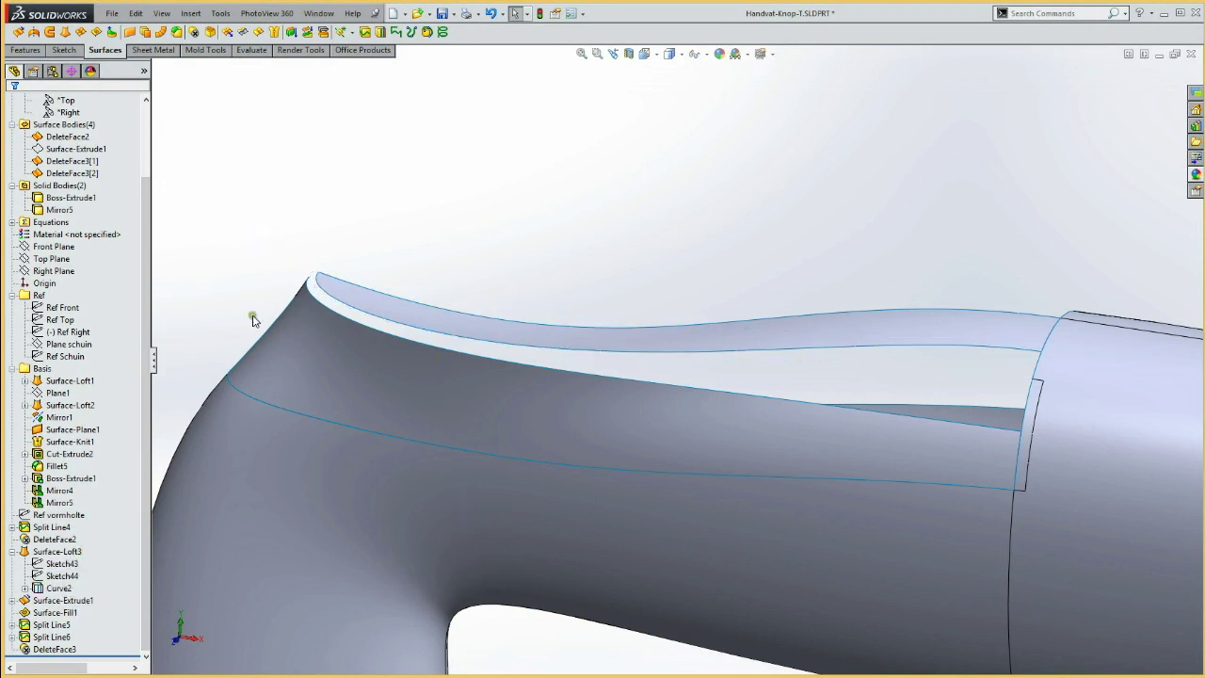
Step: Start a sketch on the Front Plane and convert the dark and blue surface edges into sketch curves
left_click(54, 246)
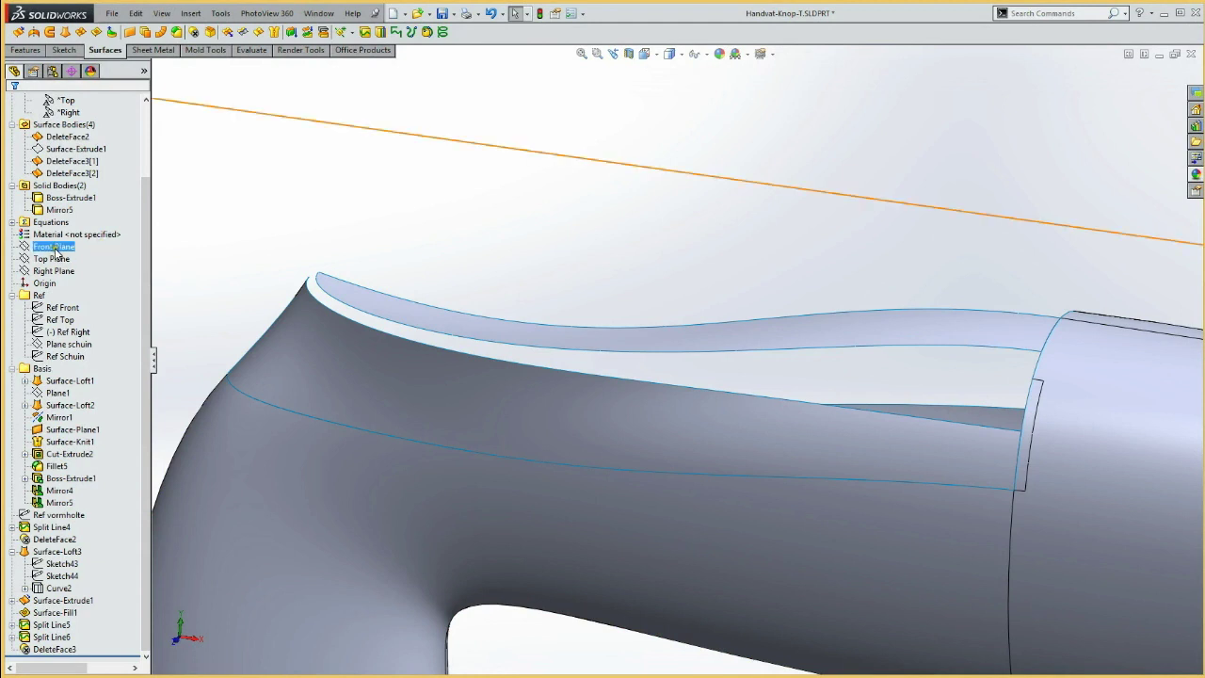
left_click(66, 227)
left_click(267, 247)
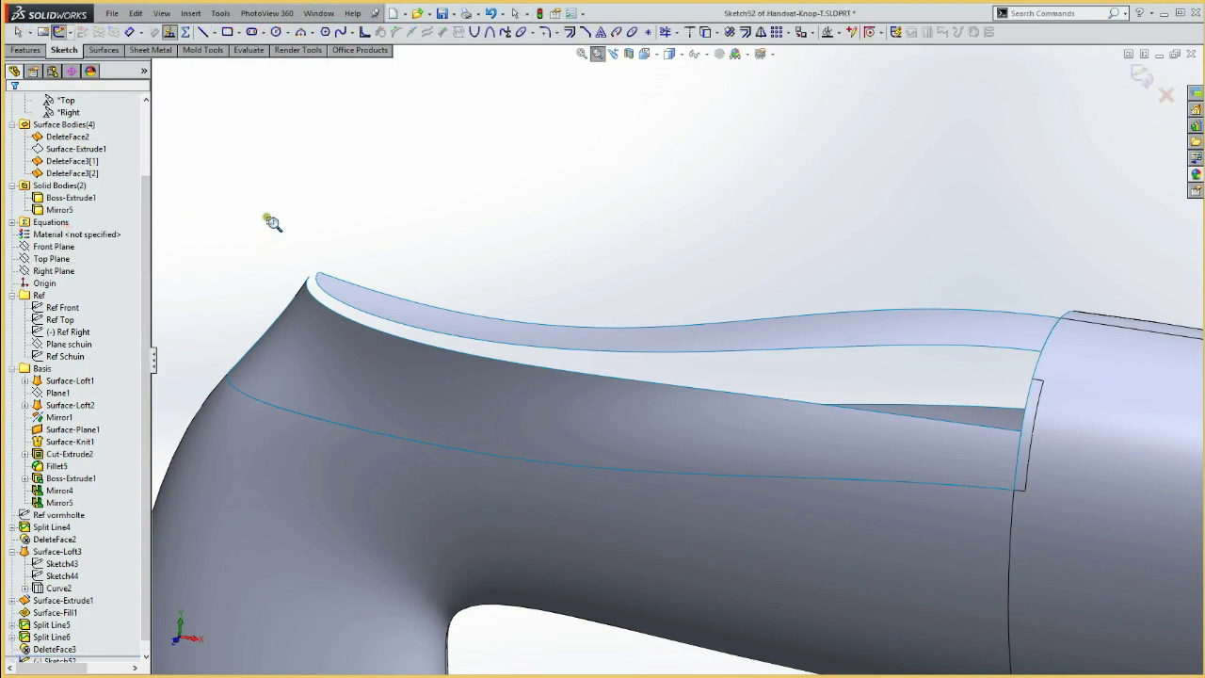
left_click_drag(266, 216, 386, 339)
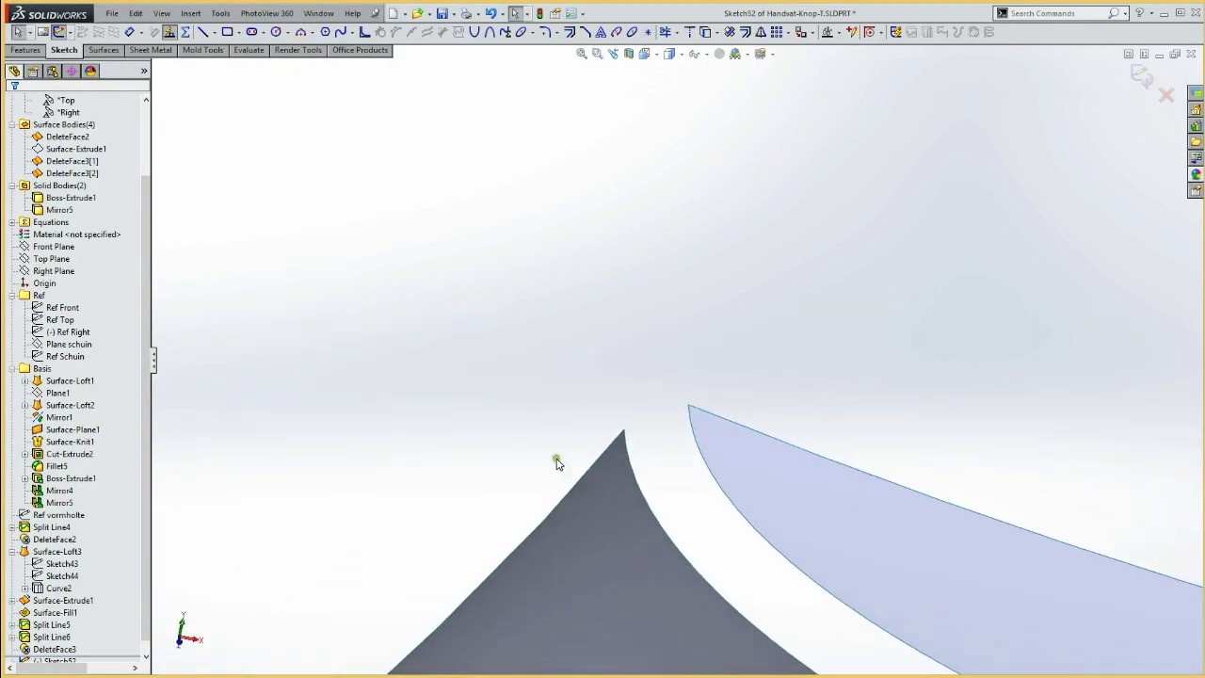
left_click(586, 474)
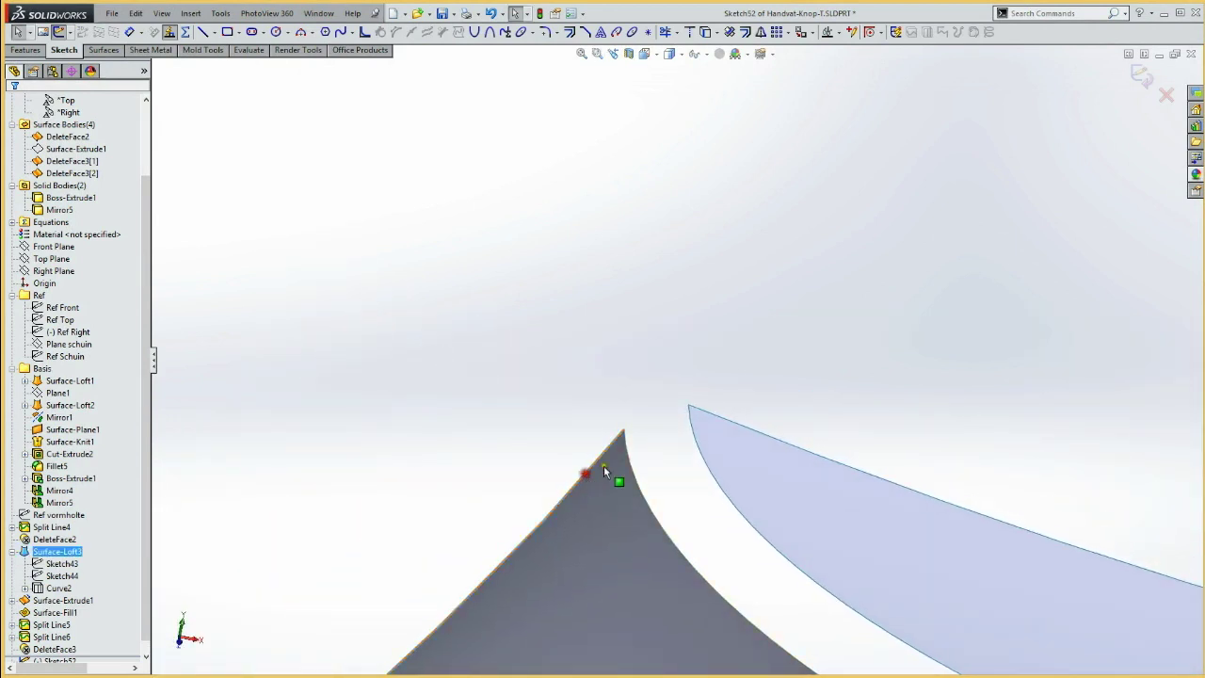
left_click(727, 422)
key("Escape")
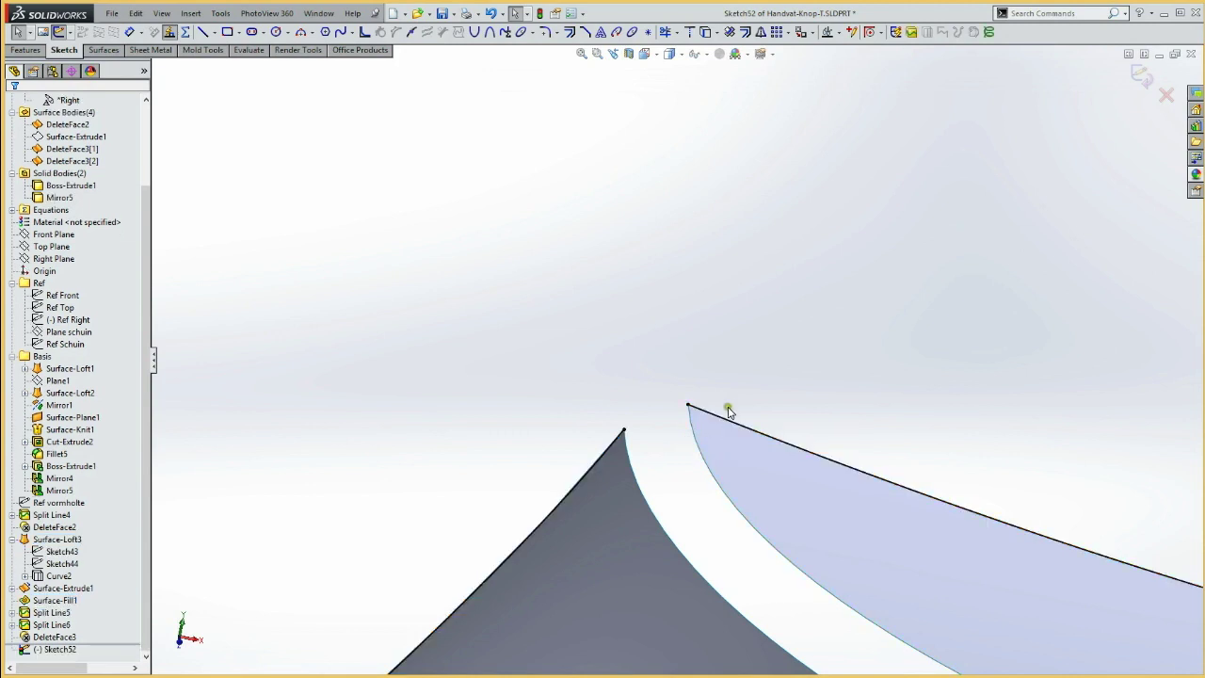
left_click(726, 422)
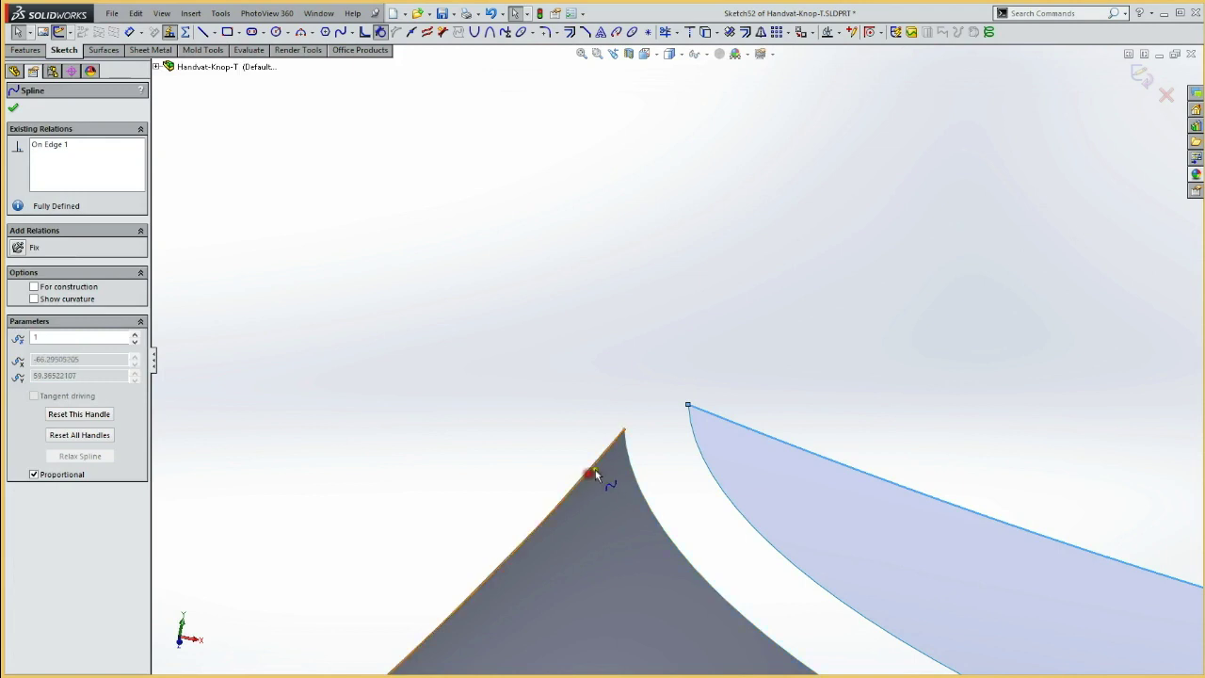
left_click(588, 474, "ctrl")
left_click(540, 377)
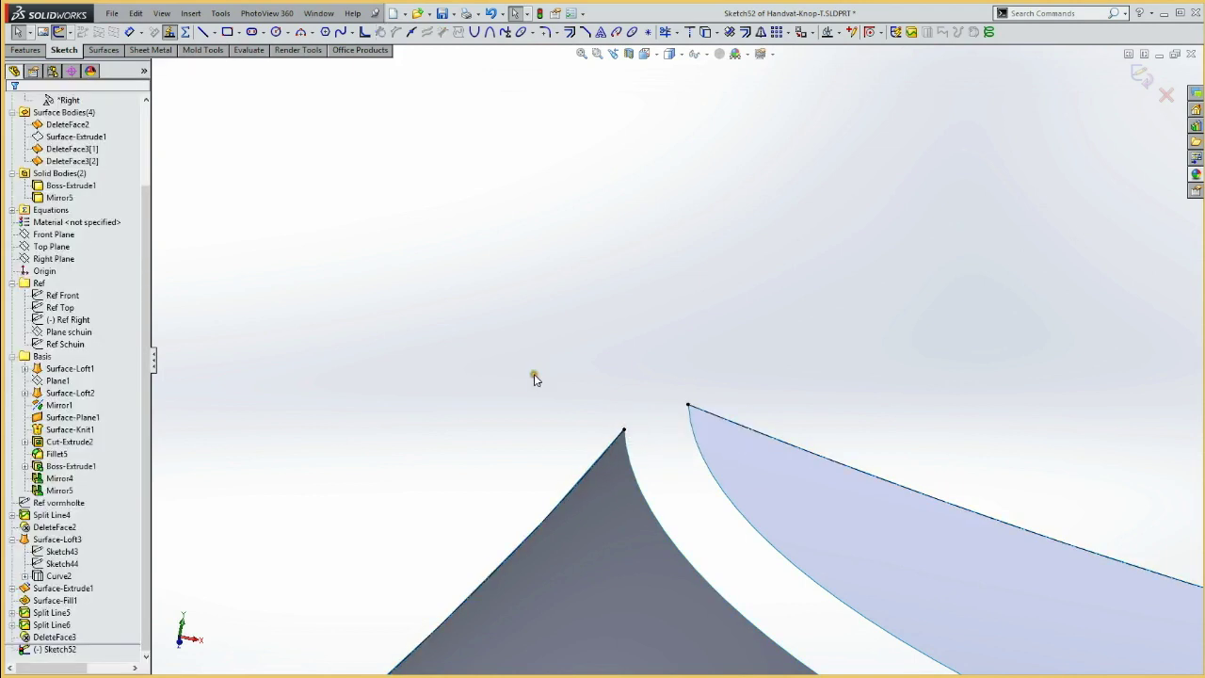
Step: Draw a spline bridging the gap tip, tangent to both edge curves, and exit Sketch52
right_click_drag(533, 377, 567, 403)
left_click(623, 430)
double_click(688, 405)
key("Escape")
left_click(709, 416)
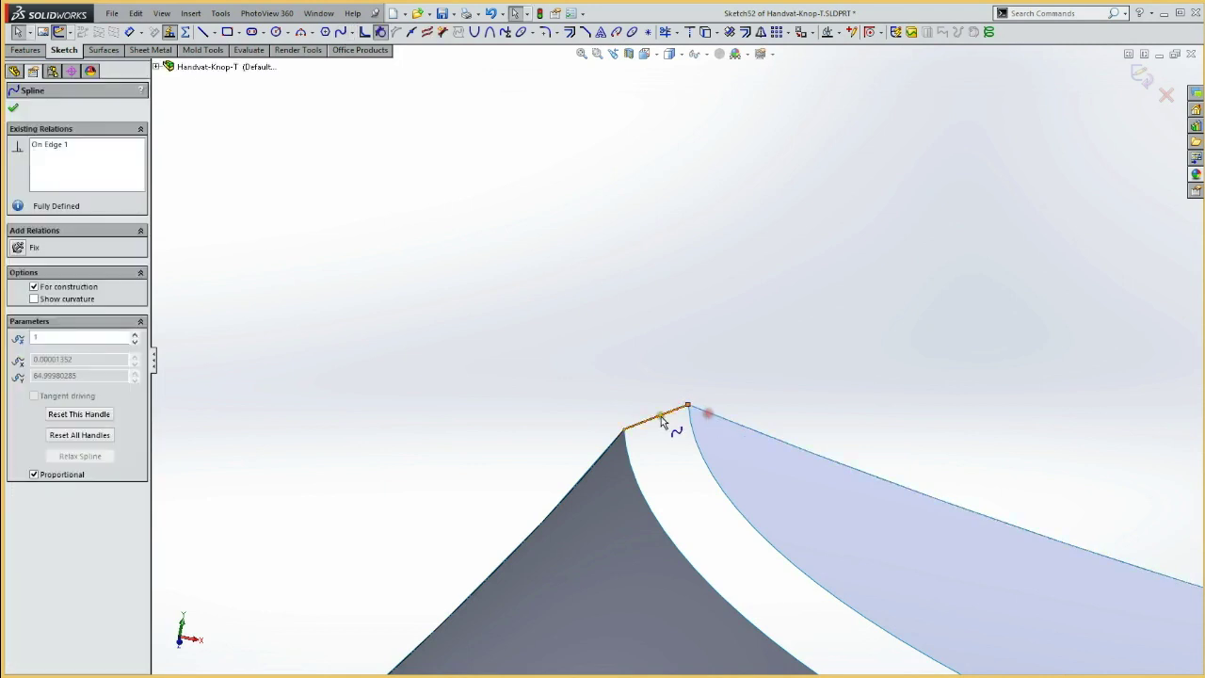
left_click(665, 415, "ctrl")
left_click(704, 370)
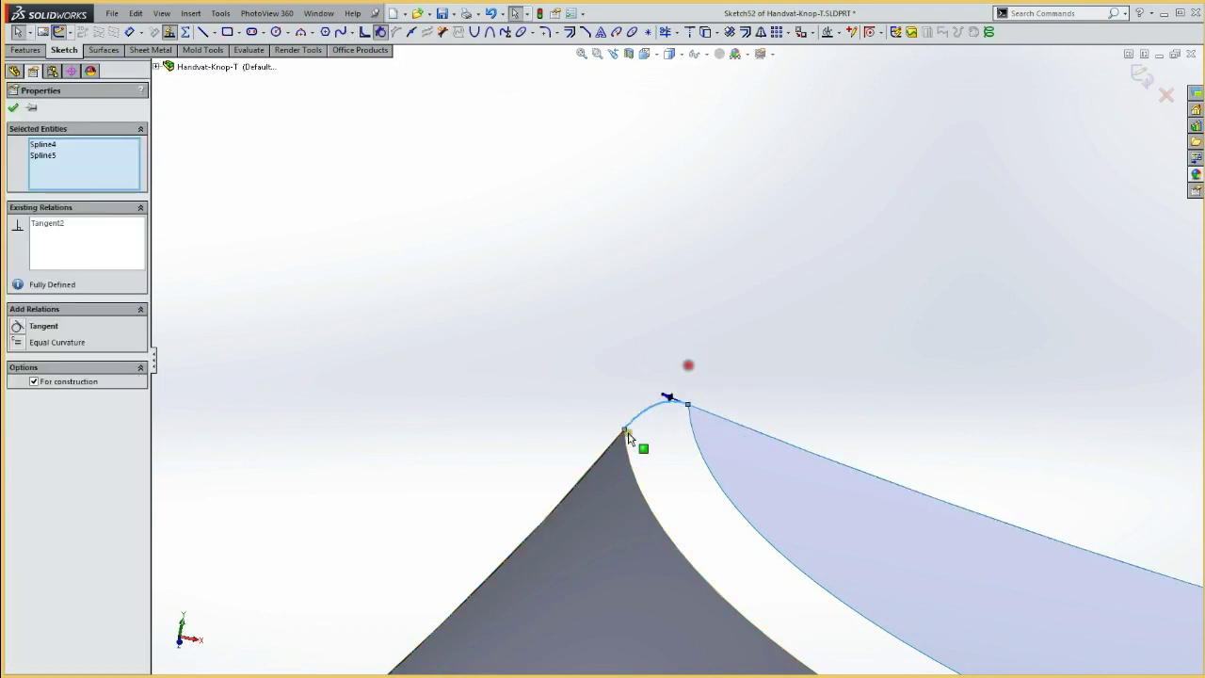
left_click(629, 424)
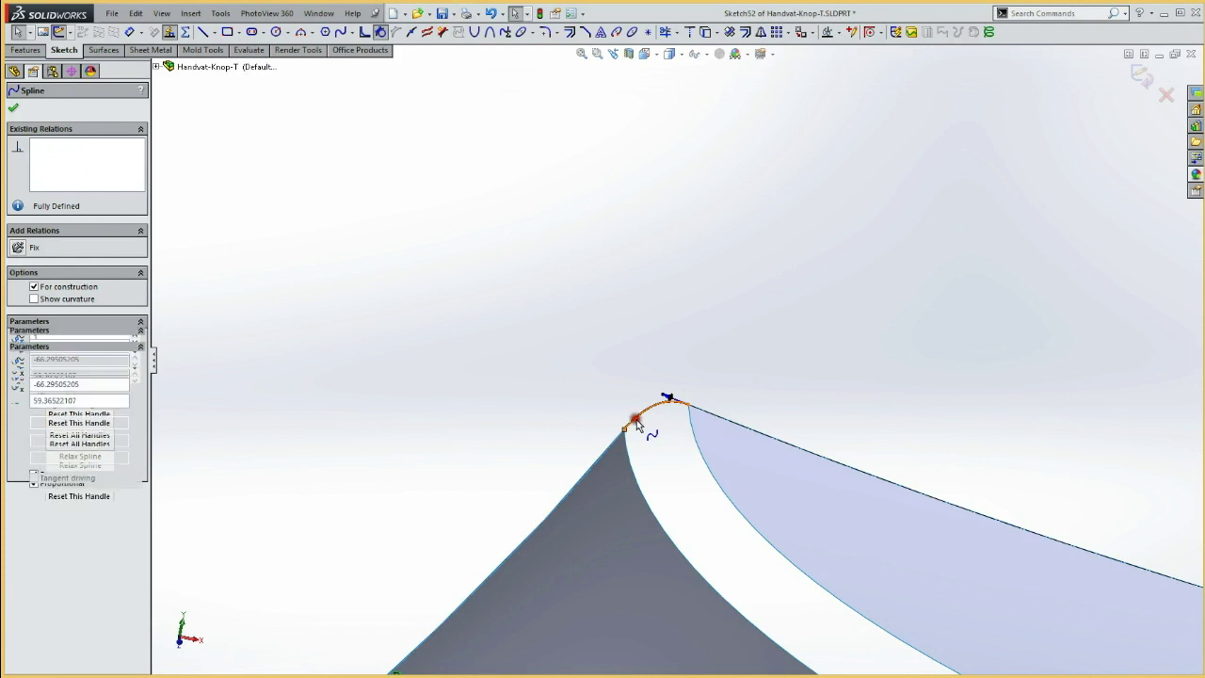
left_click(633, 422, "ctrl")
left_click(668, 367)
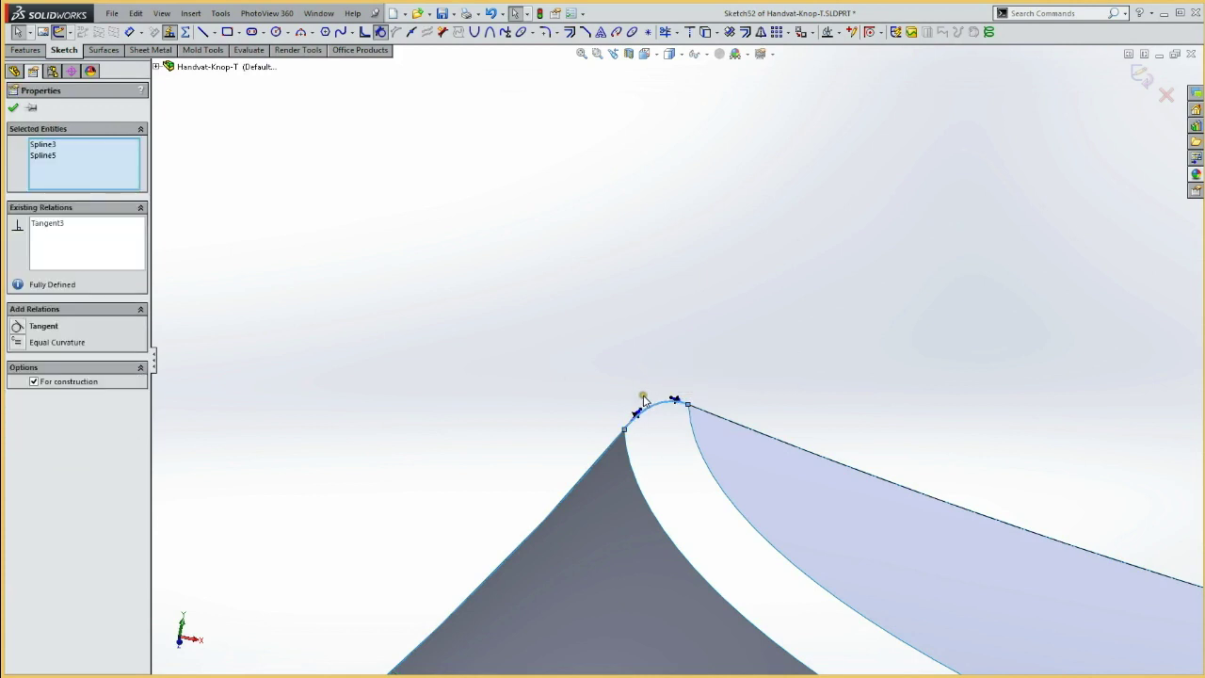
left_click(59, 33)
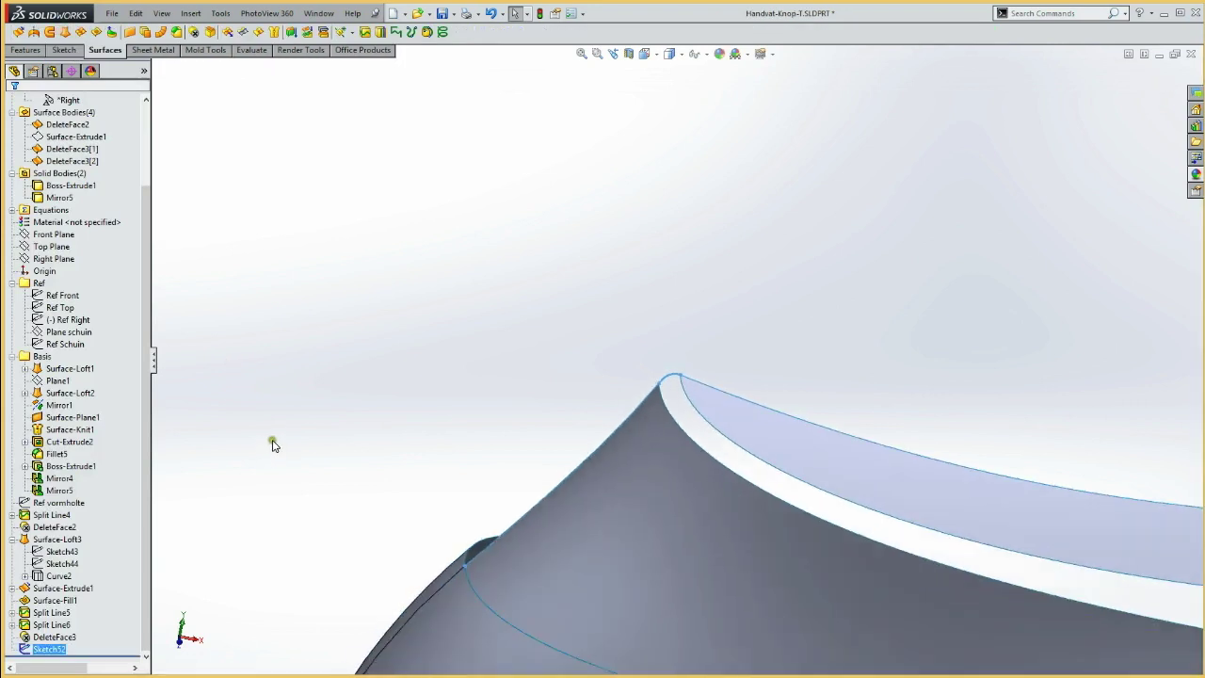
Step: Start Sketch53 on Plane schuin with intersection curves on the upper face and the dark side face
left_click(74, 332)
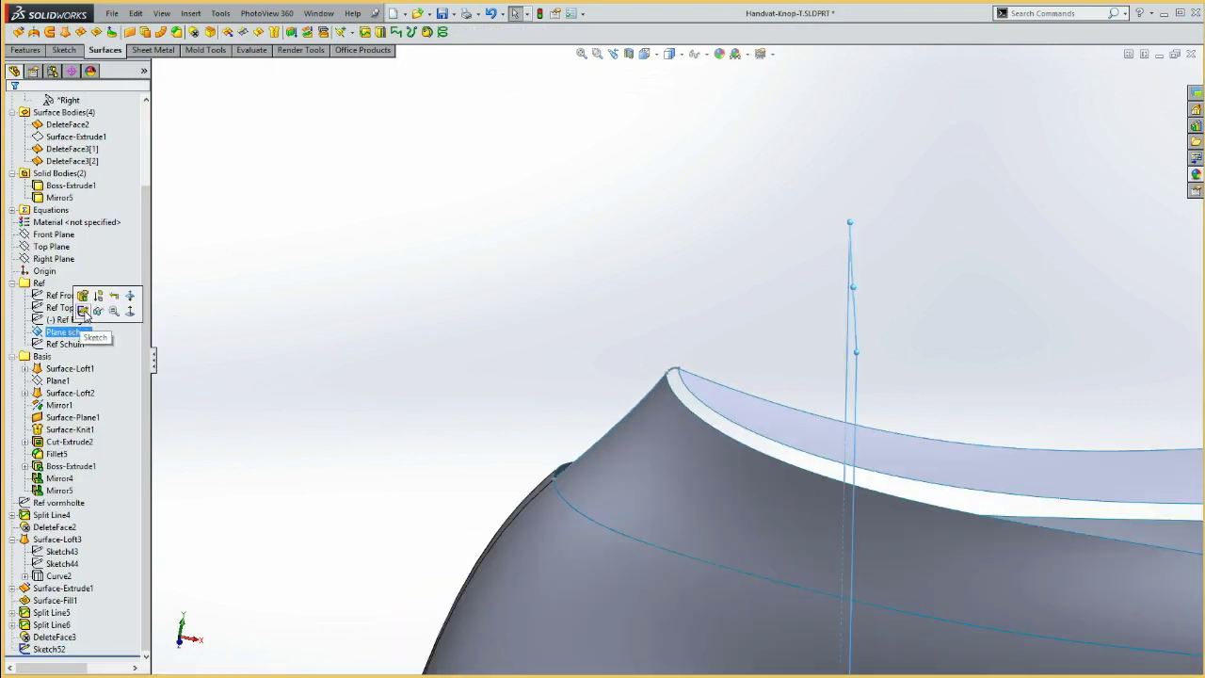
left_click(83, 312)
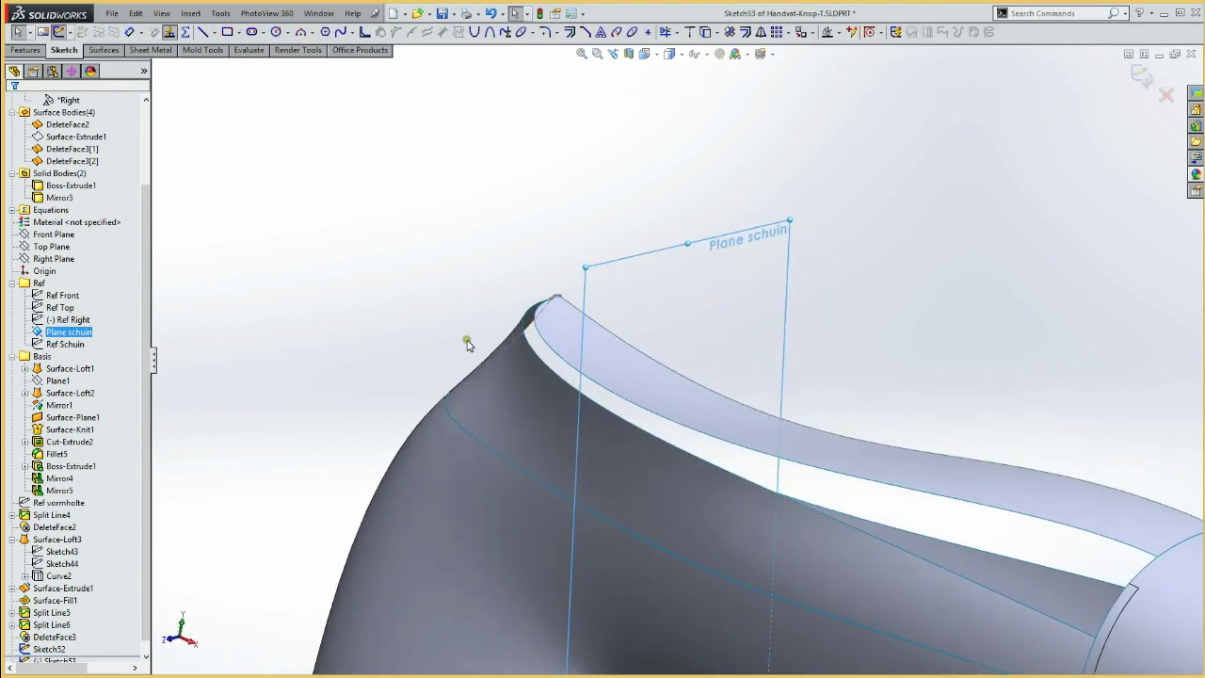
left_click(632, 394)
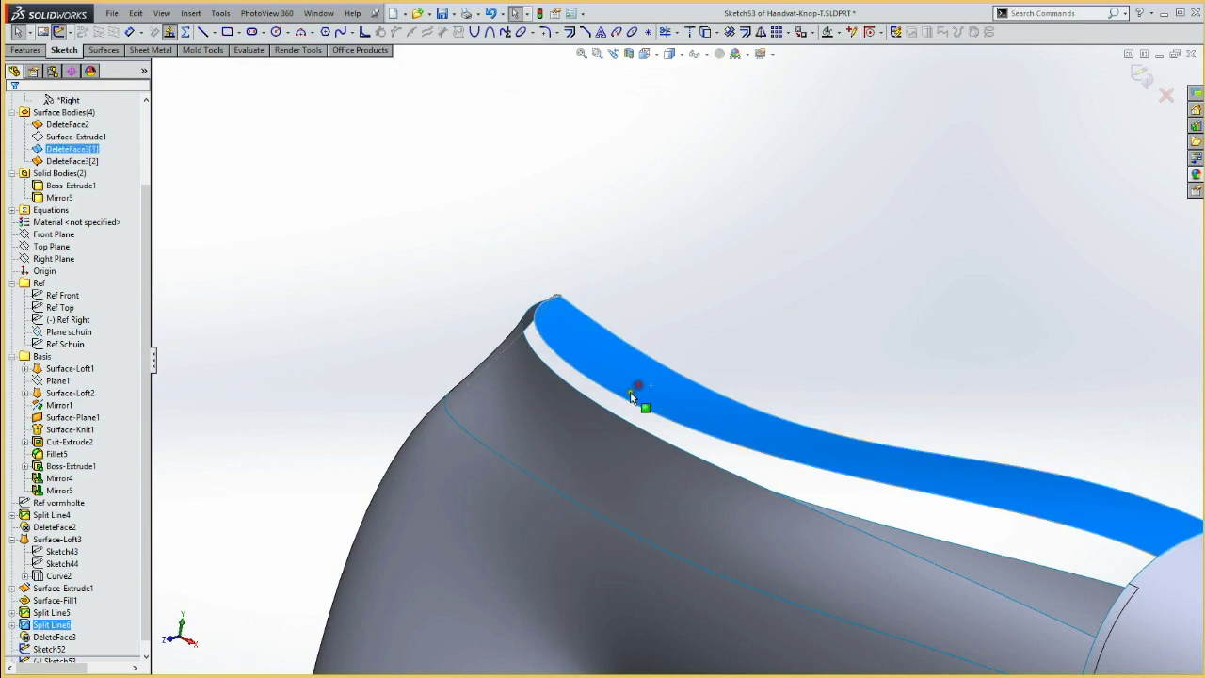
left_click(730, 35)
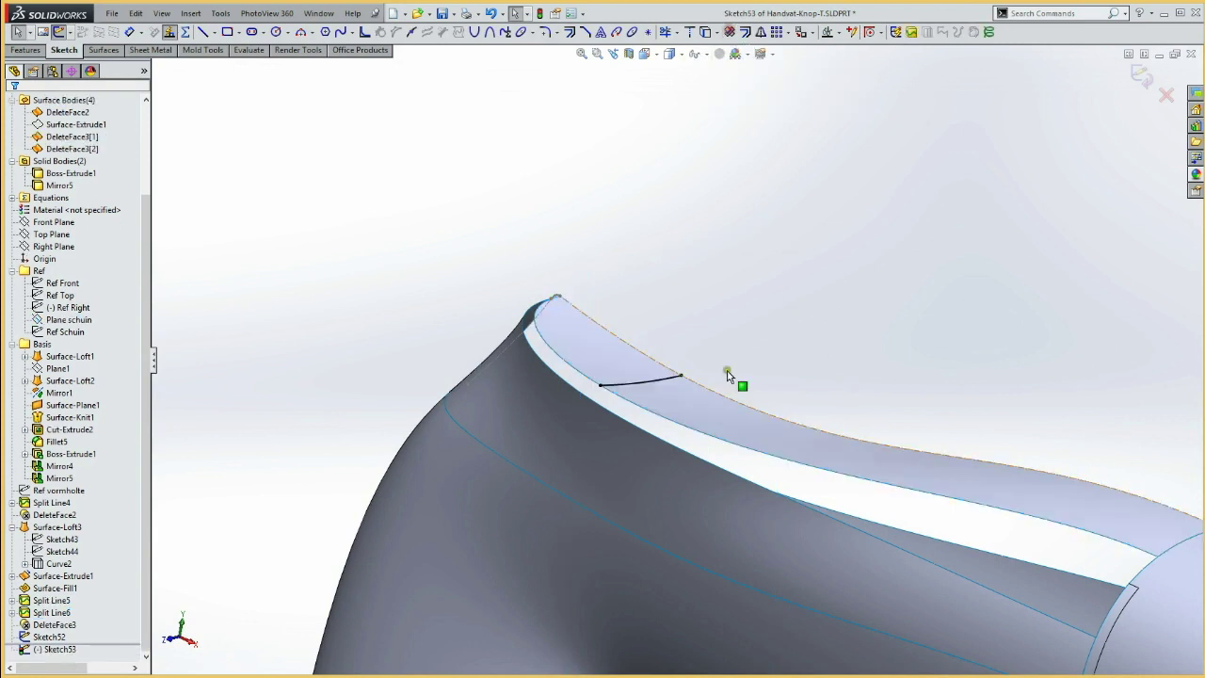
left_click(614, 457)
left_click(738, 34)
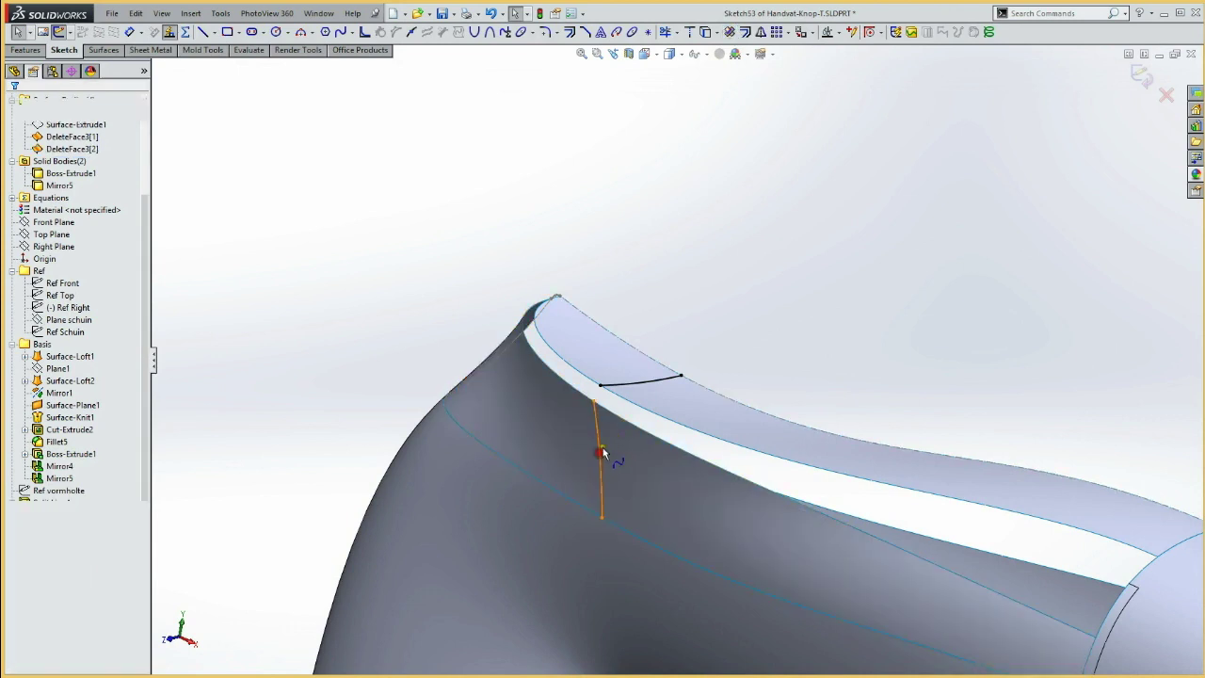
left_click(603, 458)
left_click(645, 387, "ctrl")
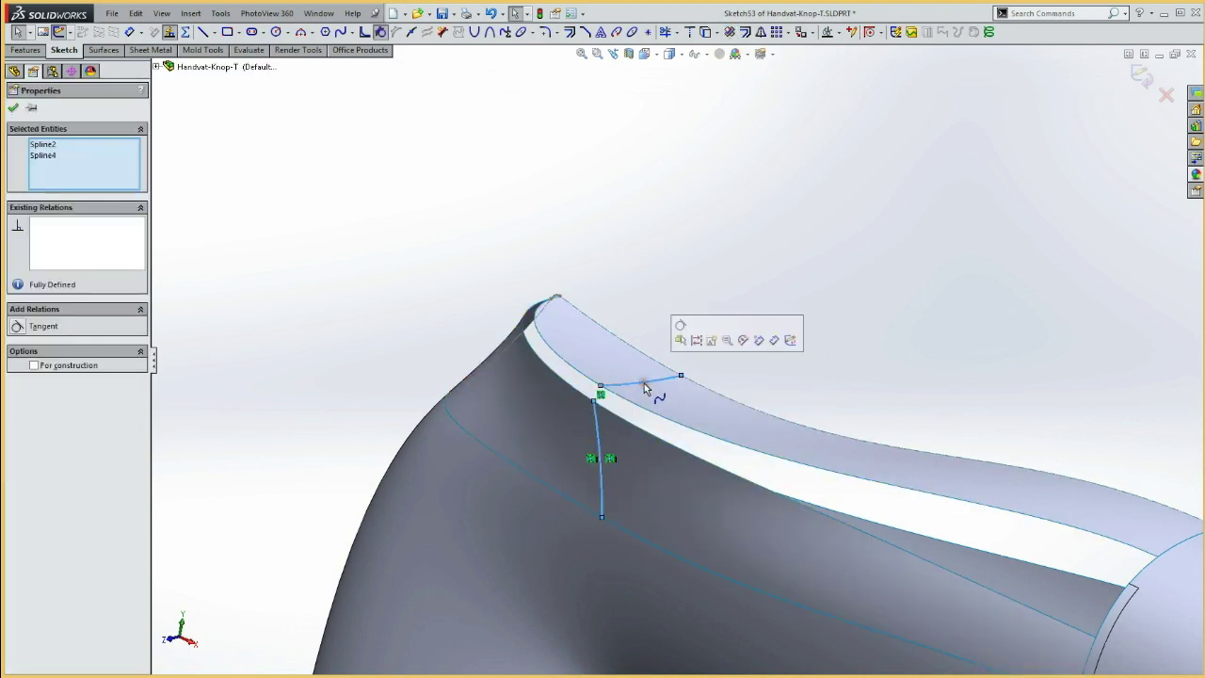
left_click(698, 337)
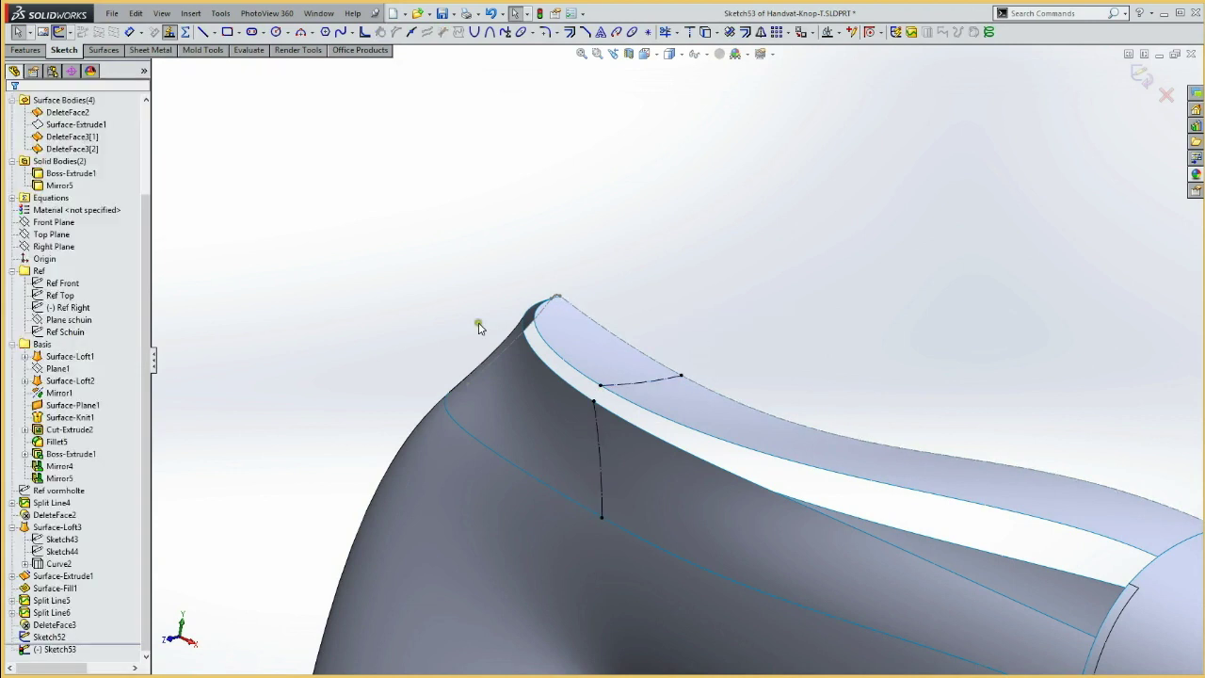
mouse_move(566, 352)
left_mouse_down()
mouse_move(641, 417)
mouse_move(631, 413)
left_mouse_up()
Step: Draw a short spline joining the two intersection curves, tangent to both the lower and upper curves
left_click_drag(554, 350, 672, 450)
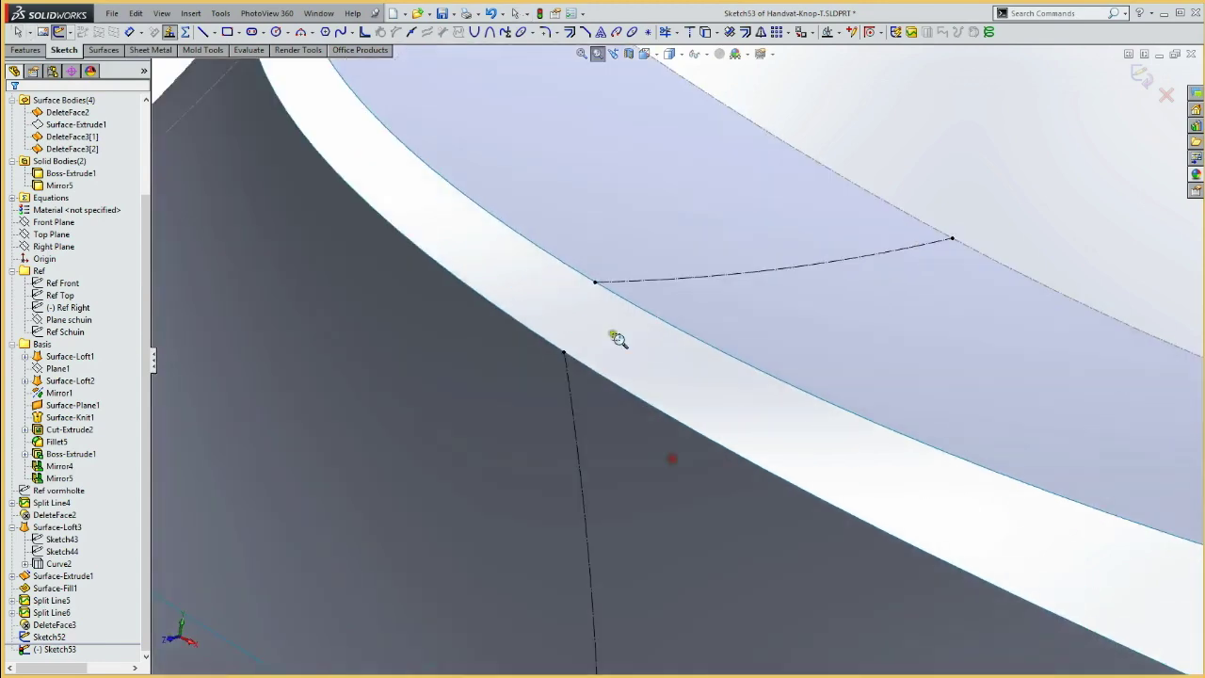
left_click_drag(593, 232, 595, 235)
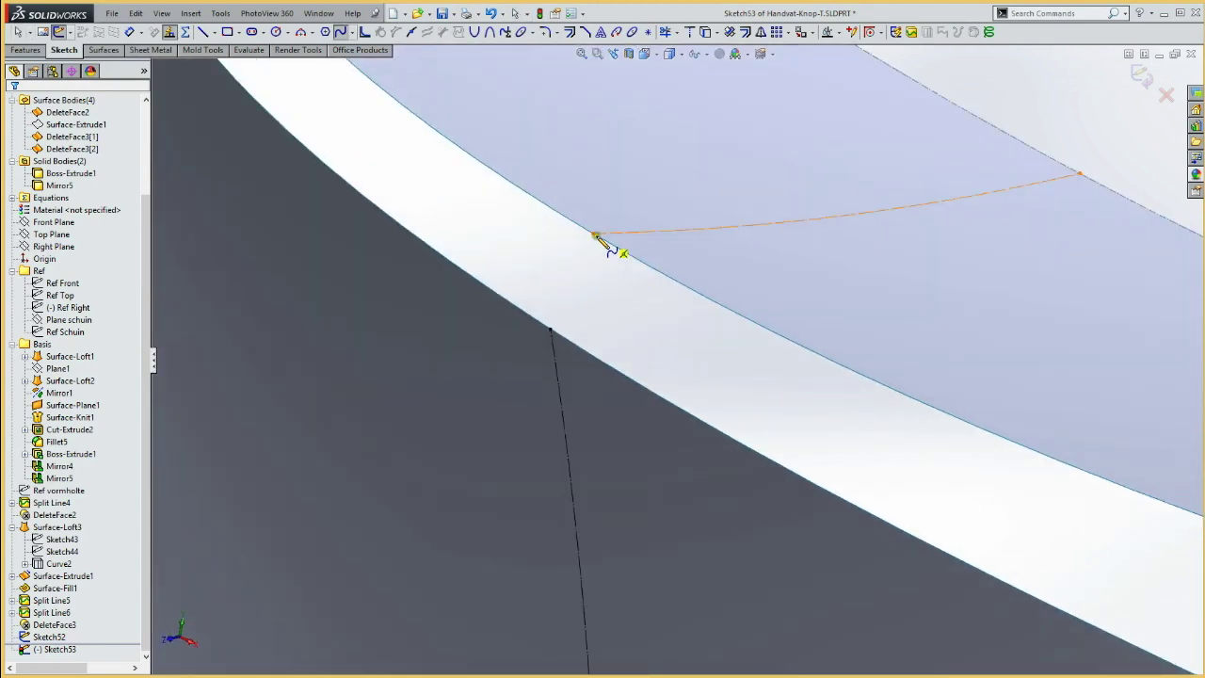
left_click(553, 327)
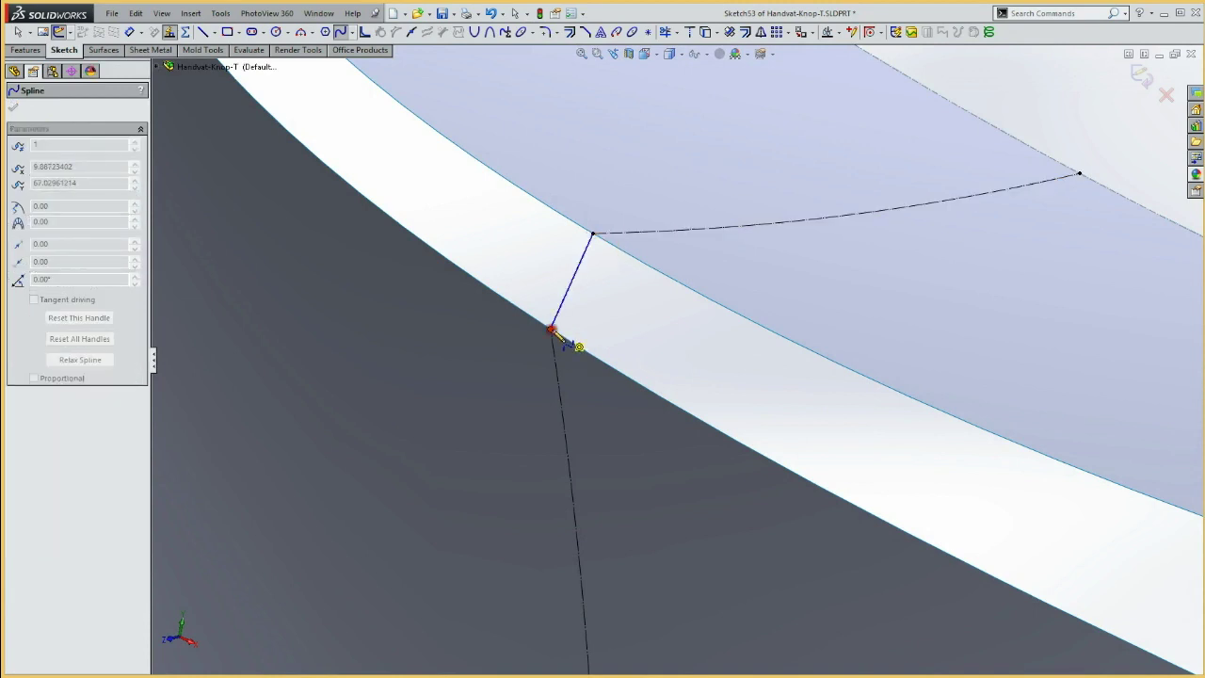
key("Escape")
left_click(557, 391)
left_click(564, 302, "ctrl")
left_click(595, 248)
left_click(646, 231)
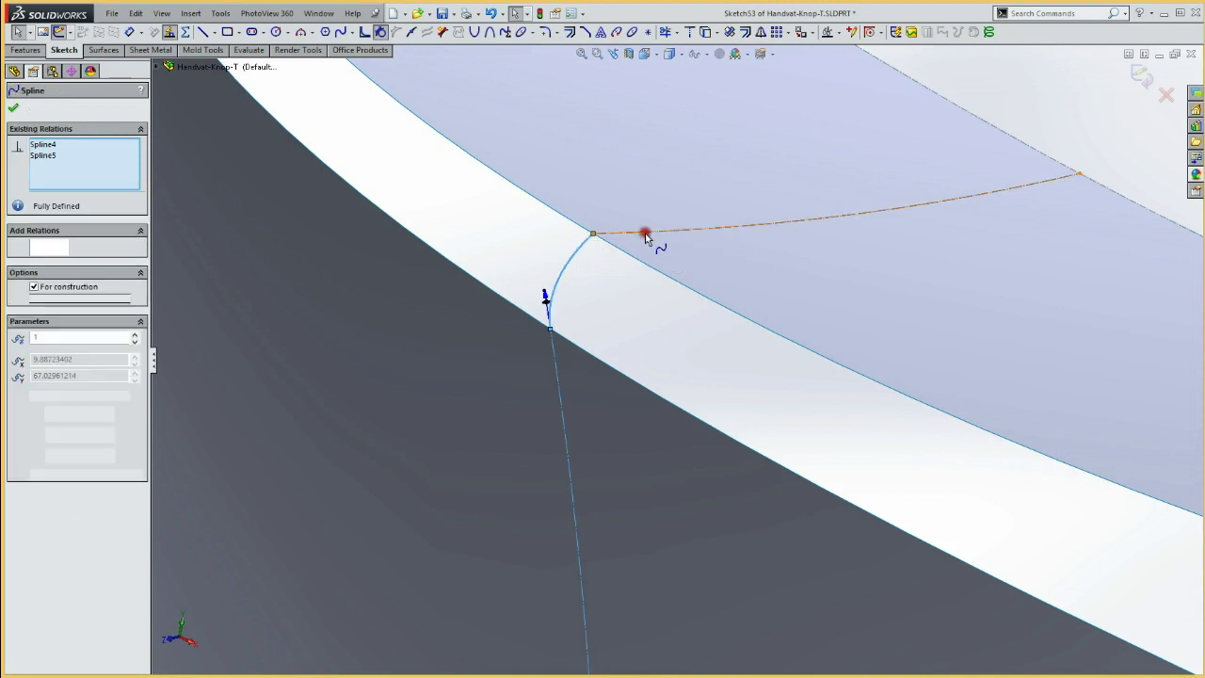
left_click(576, 254, "ctrl")
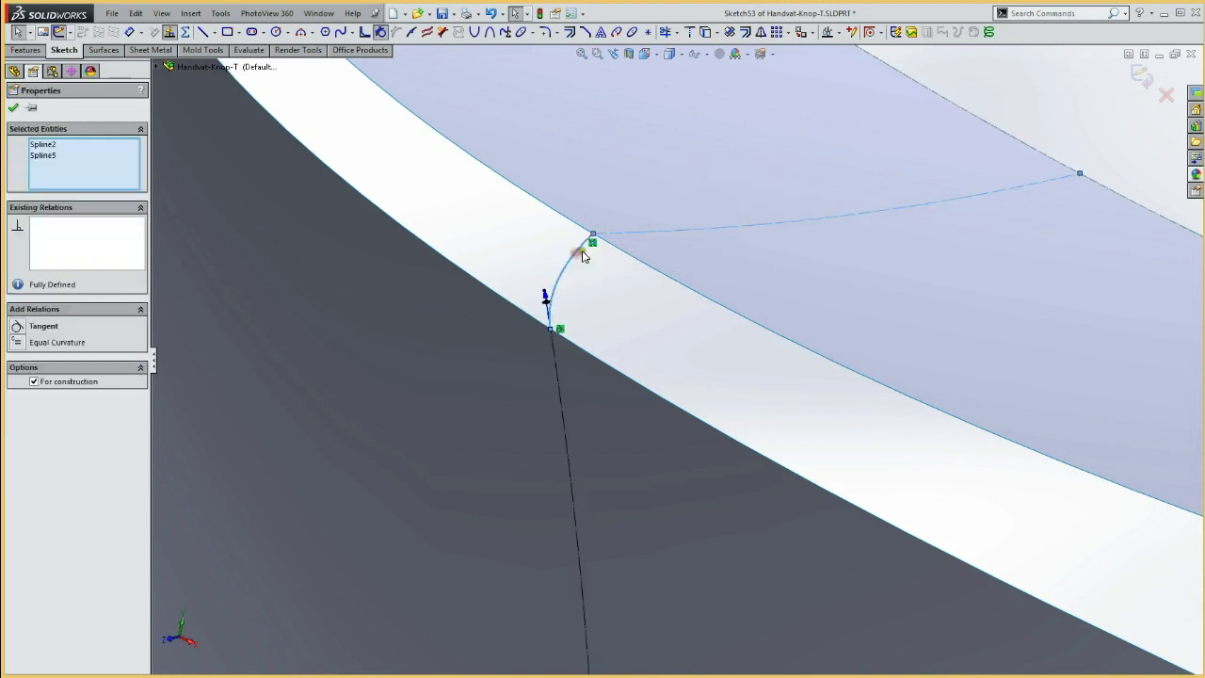
left_click(615, 208)
Step: Check the short spline's endpoint handles and exit Sketch53
left_click(550, 306)
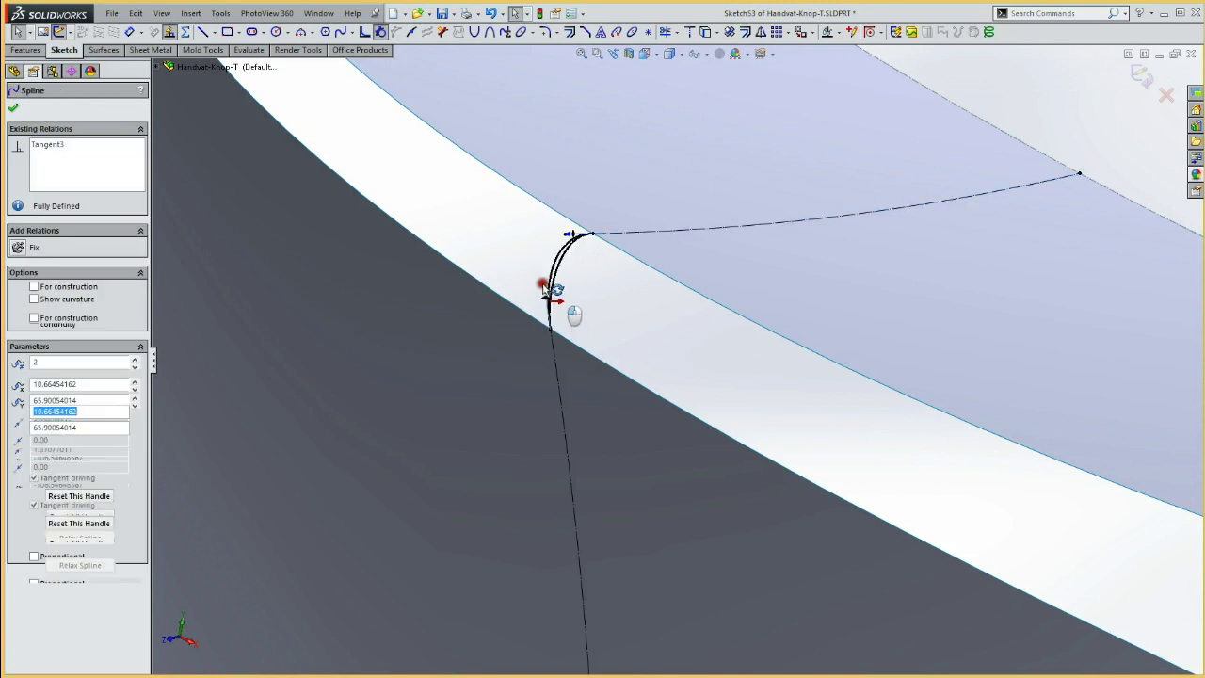
left_click(568, 234)
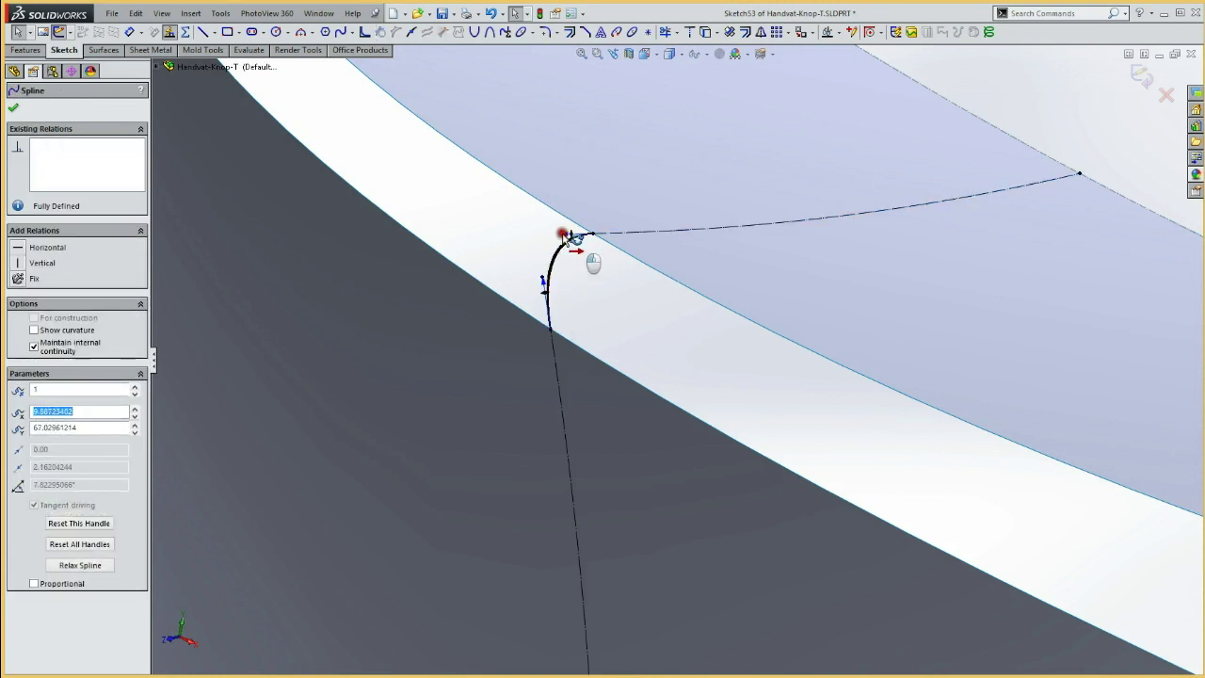
left_click(543, 278)
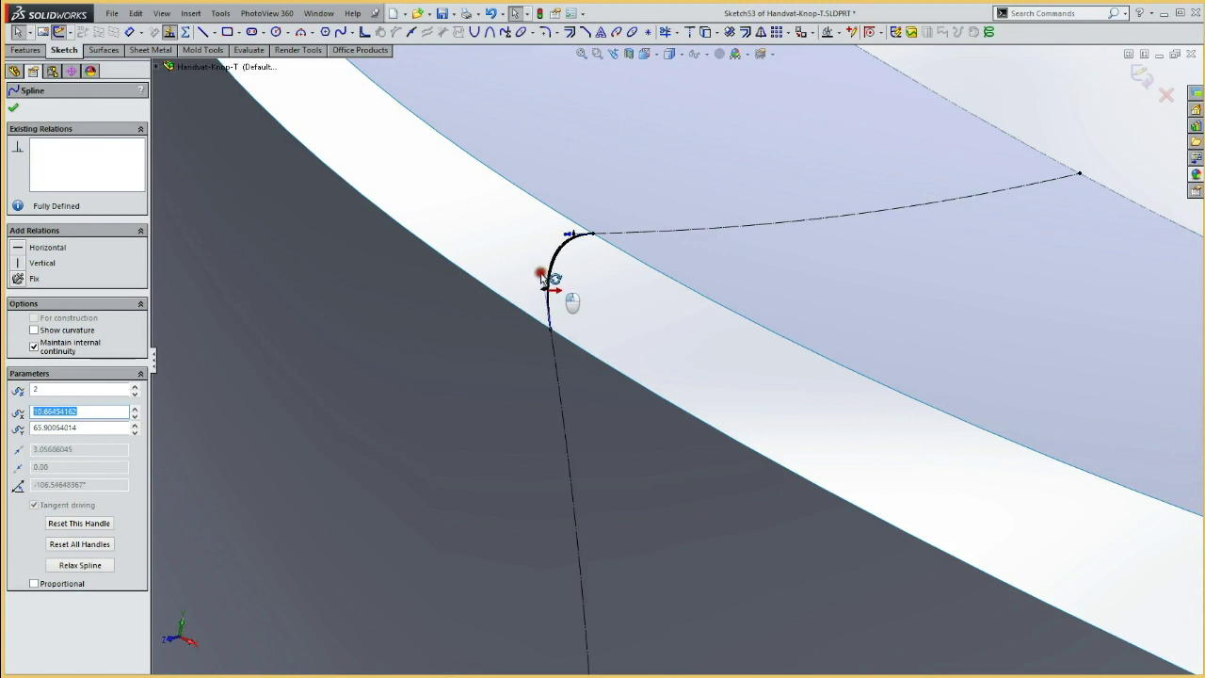
left_click(56, 33)
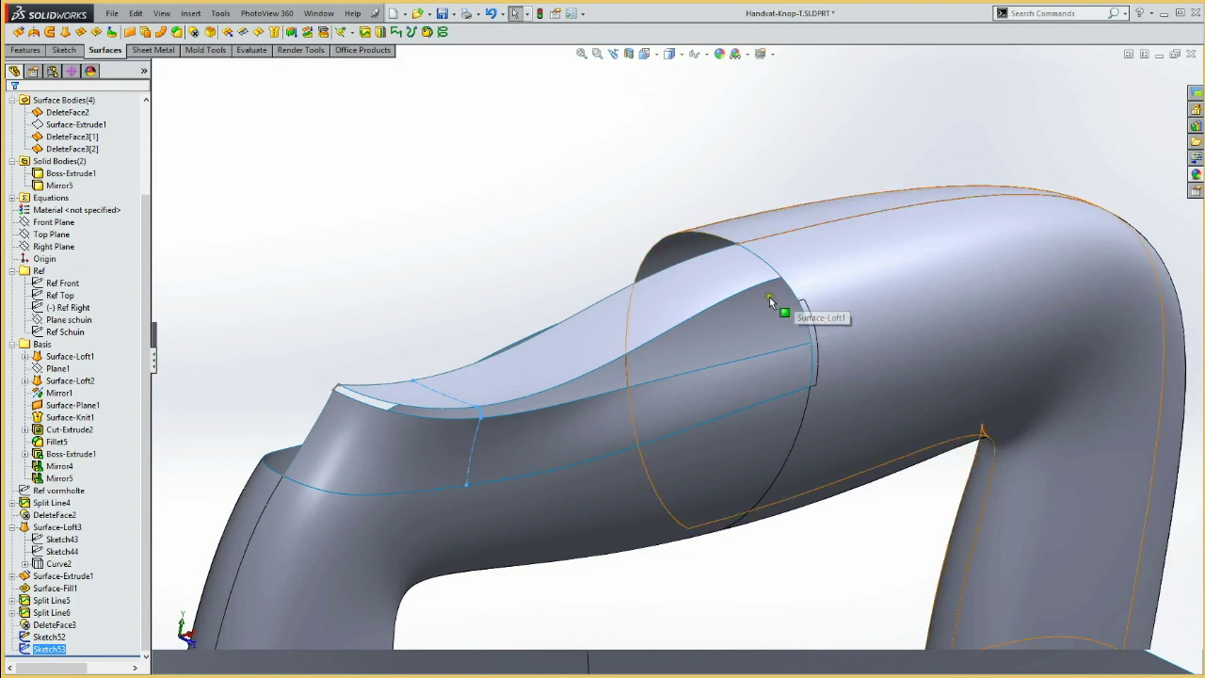
Step: Sketch on the Right Plane, converting the Ref Right curve into Sketch54, then exit it
left_click(468, 188)
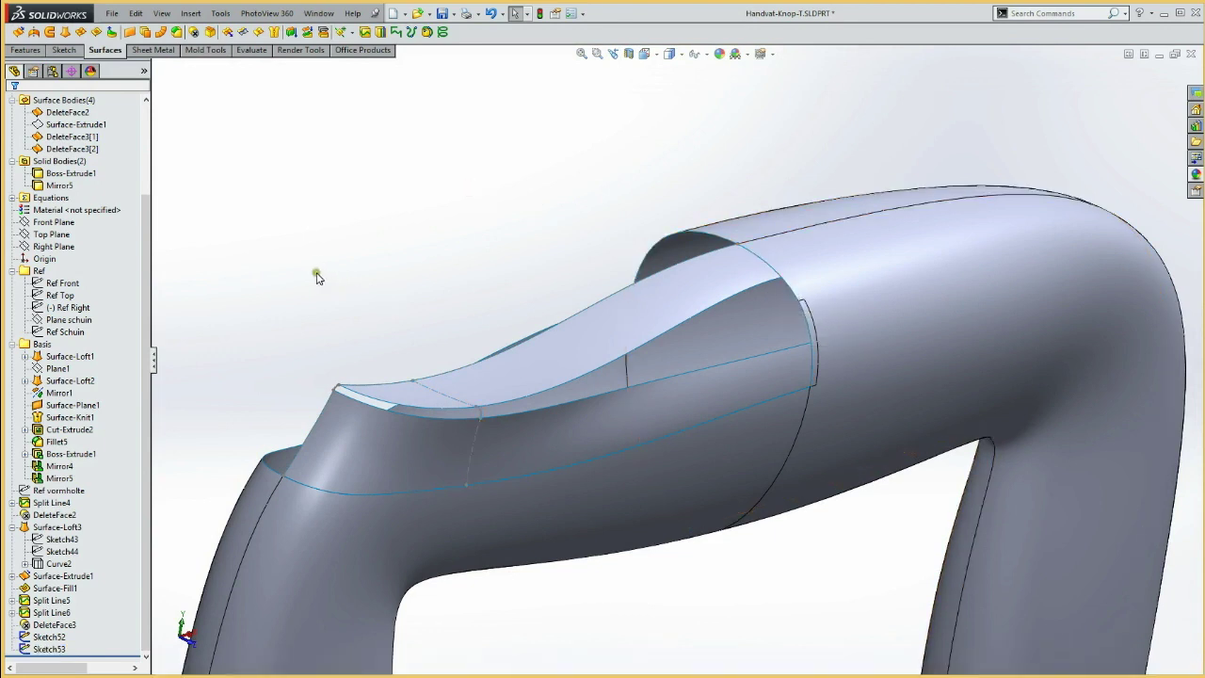
left_click(61, 247)
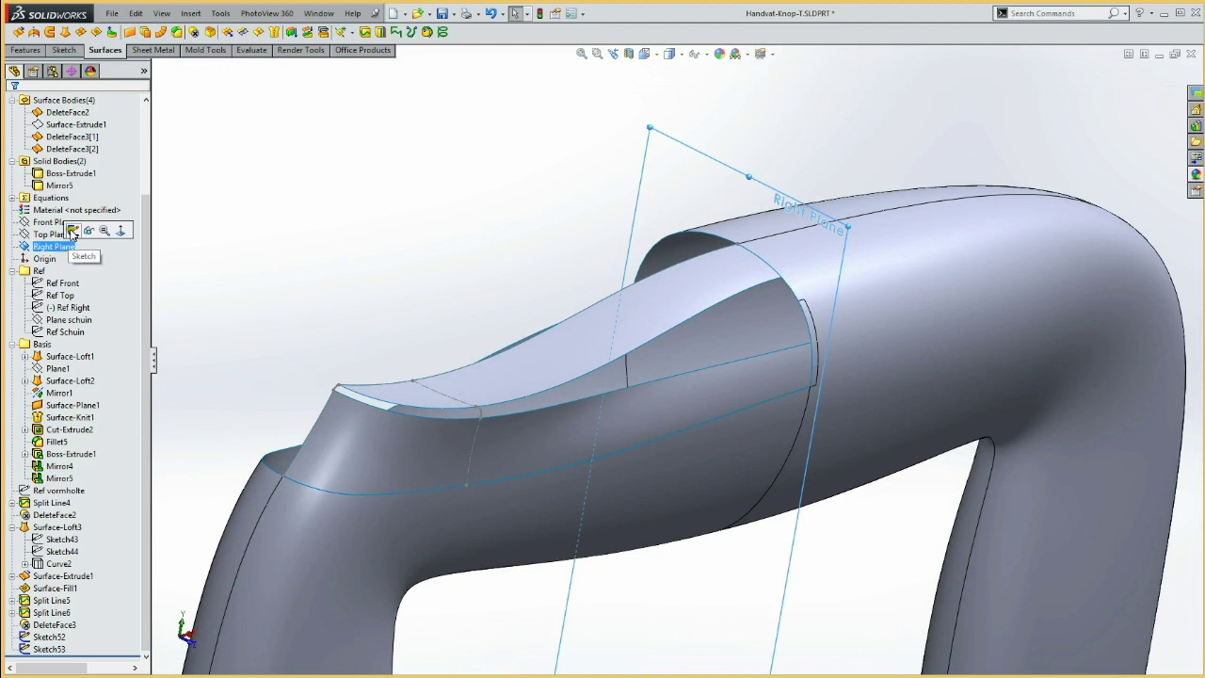
left_click(74, 230)
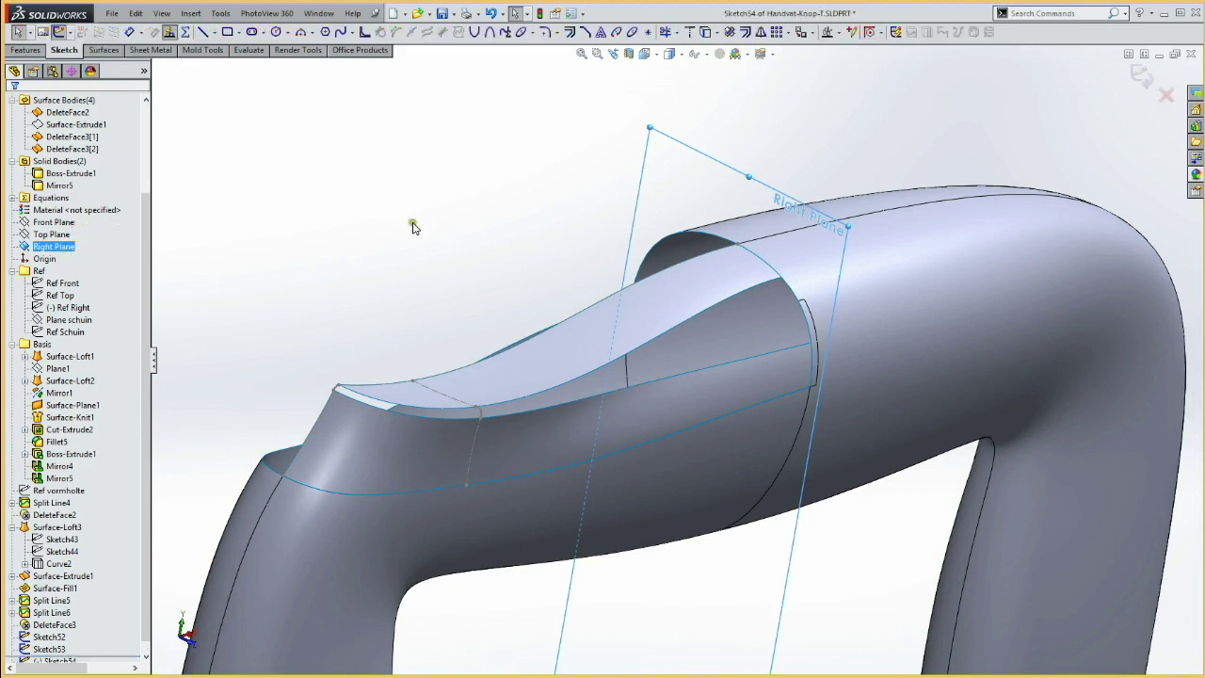
left_click(64, 308)
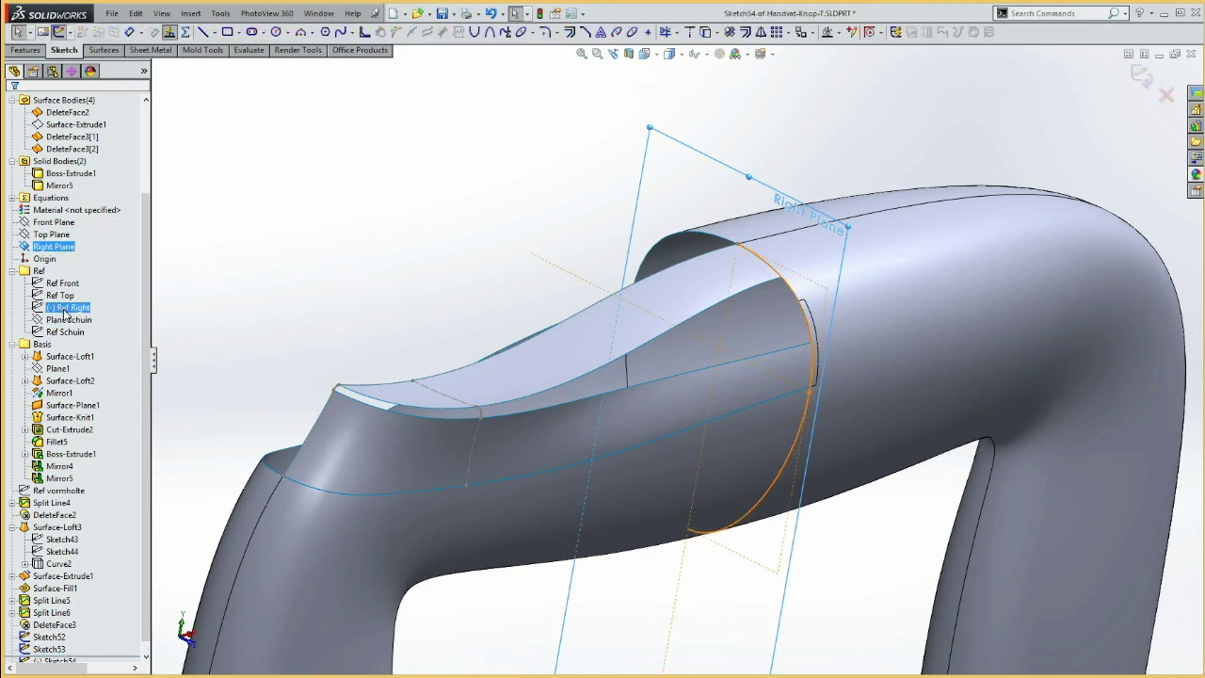
left_click(66, 309)
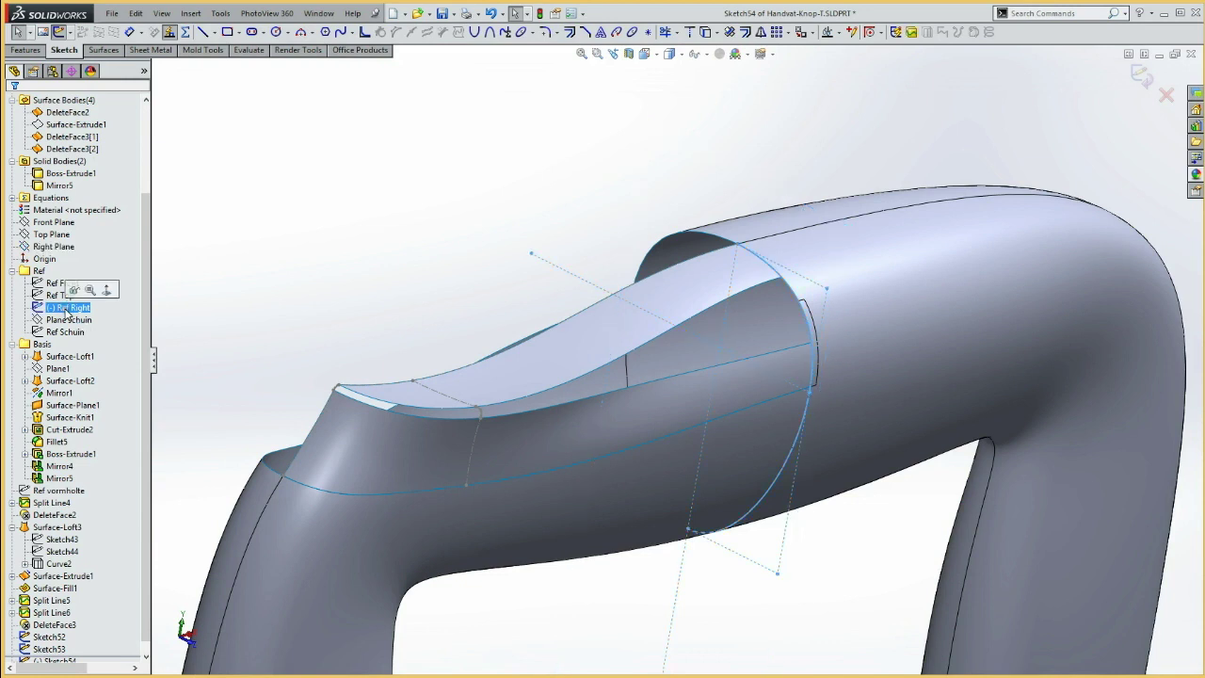
left_click(277, 259)
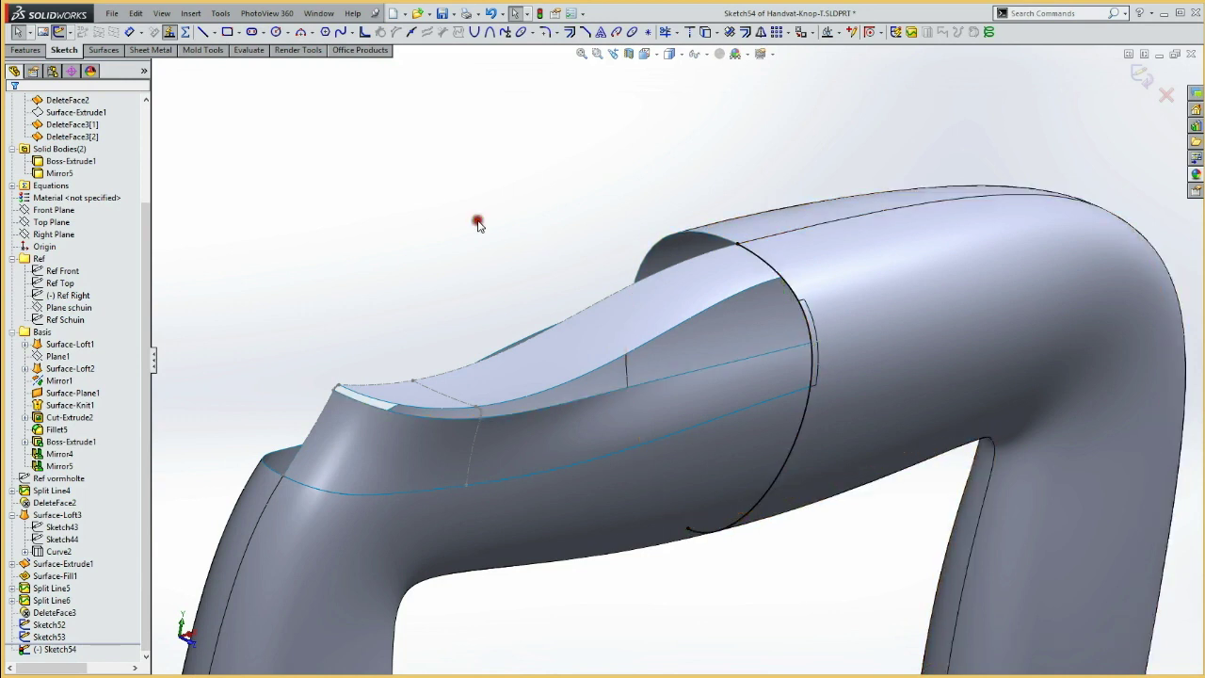
left_click(63, 33)
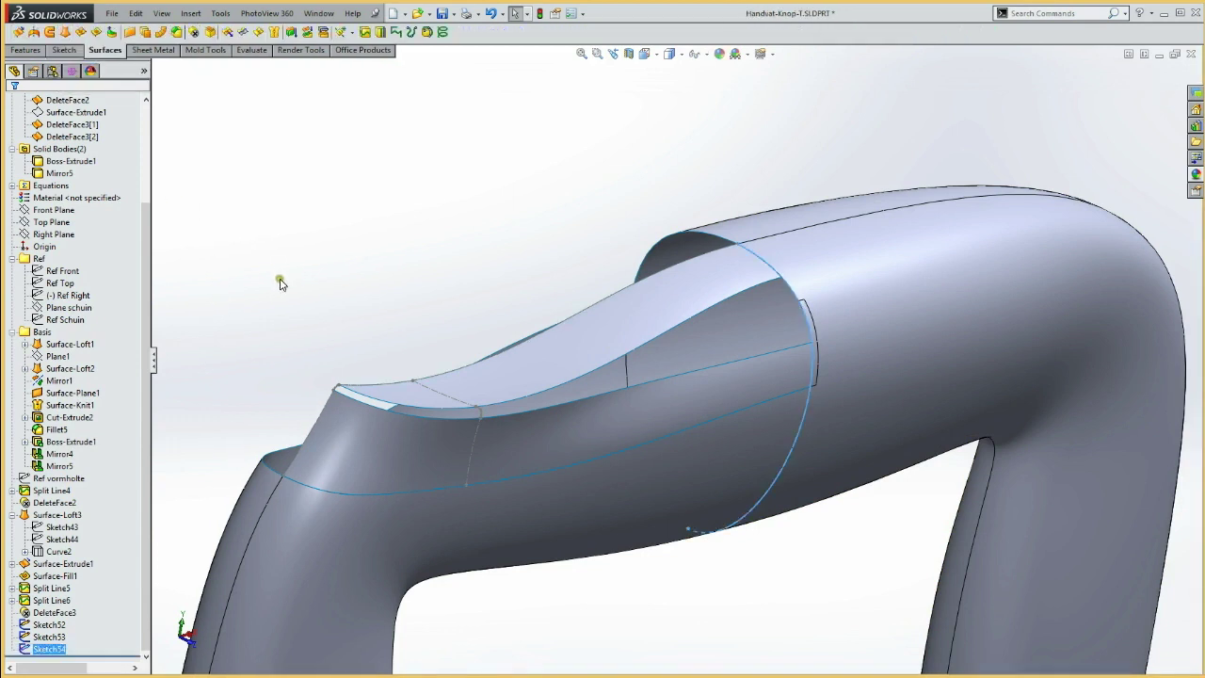
Step: Start a lofted surface with the Split Line6 and Split Line5 edges as profiles
left_click(280, 282)
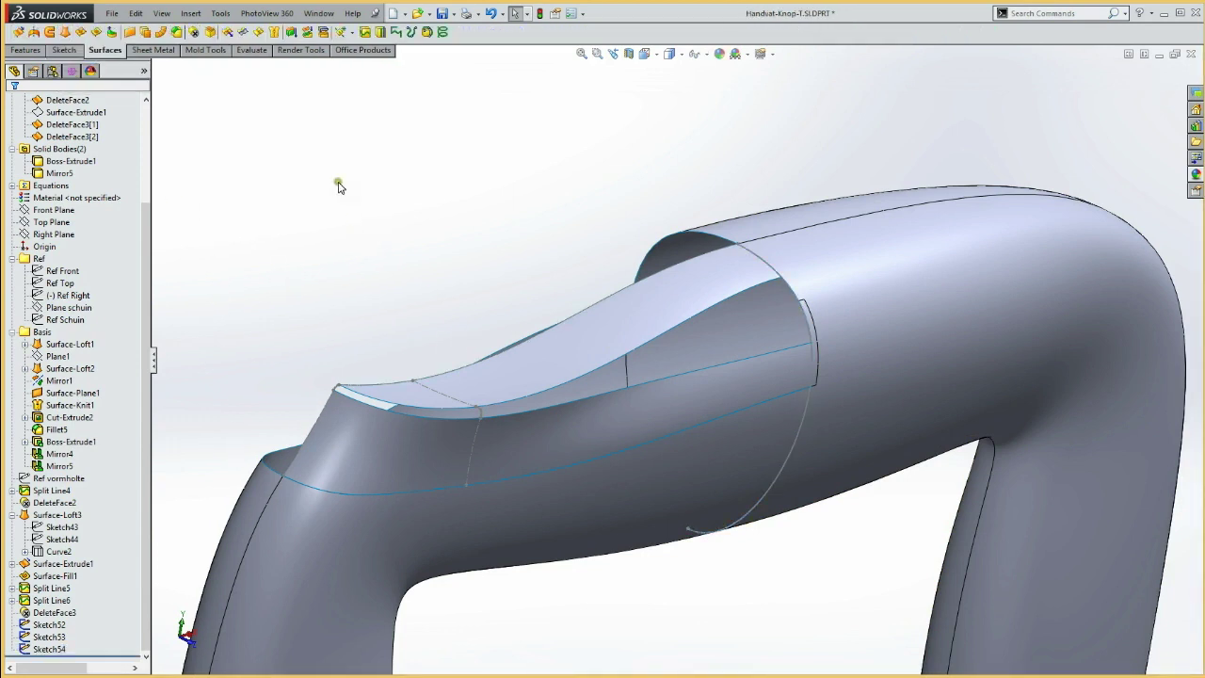
left_click(65, 33)
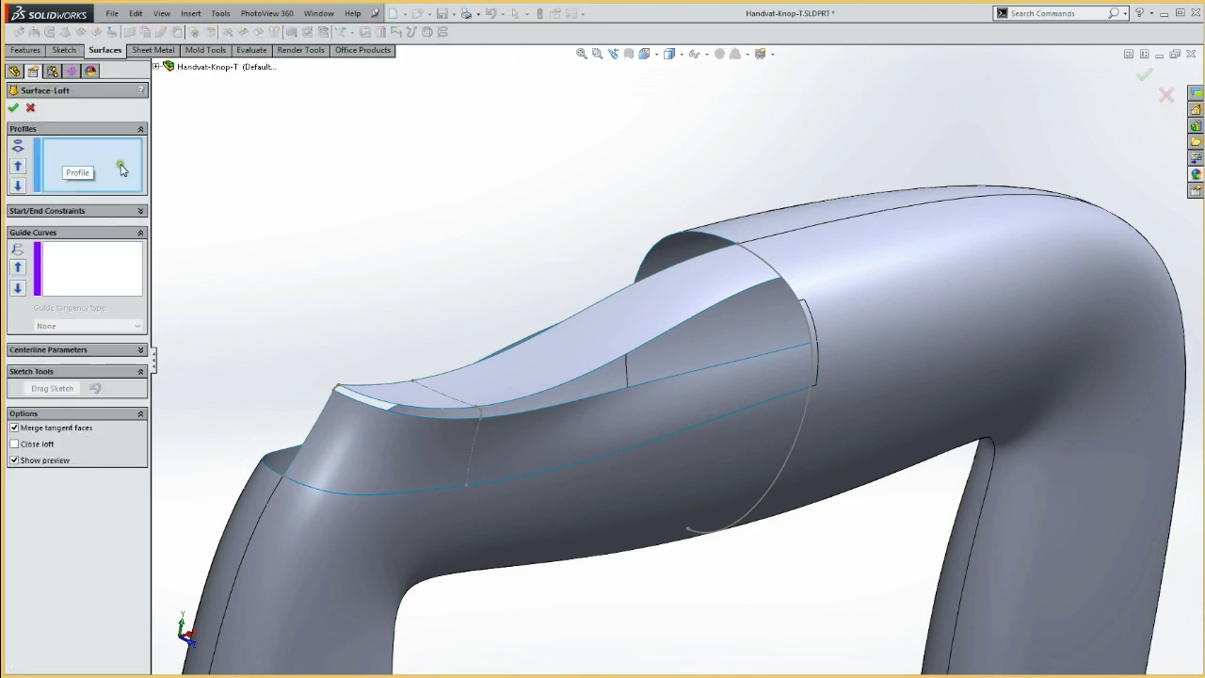
left_click(569, 386)
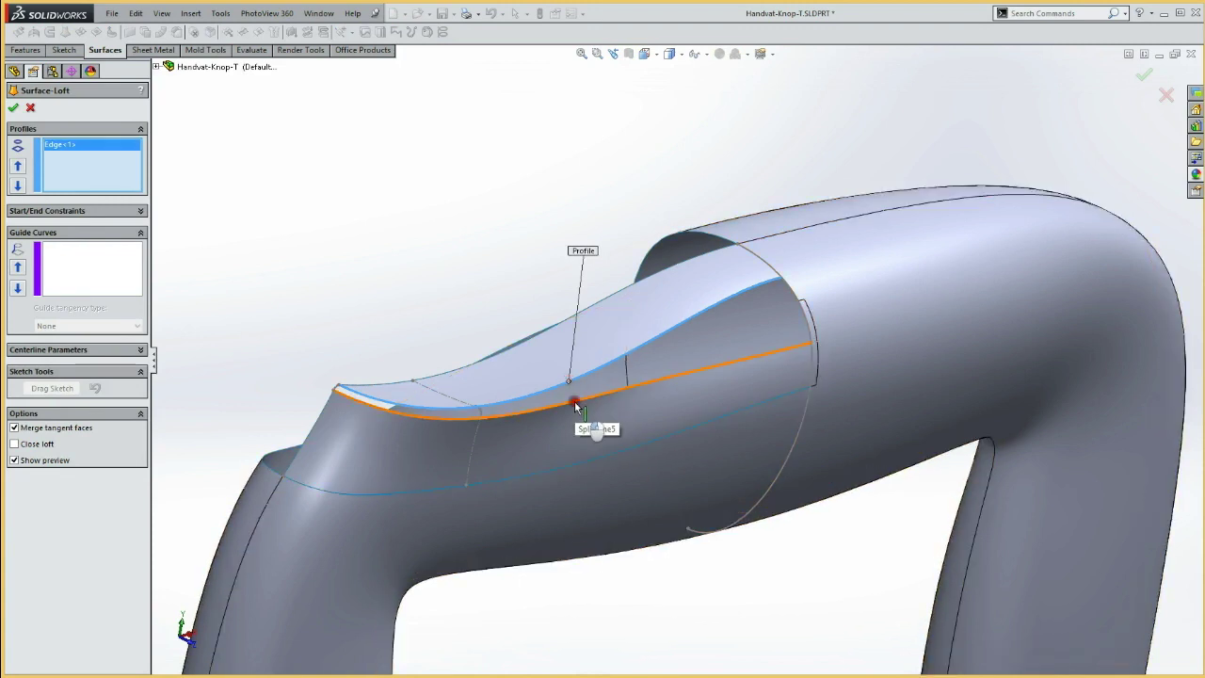
left_click(576, 405)
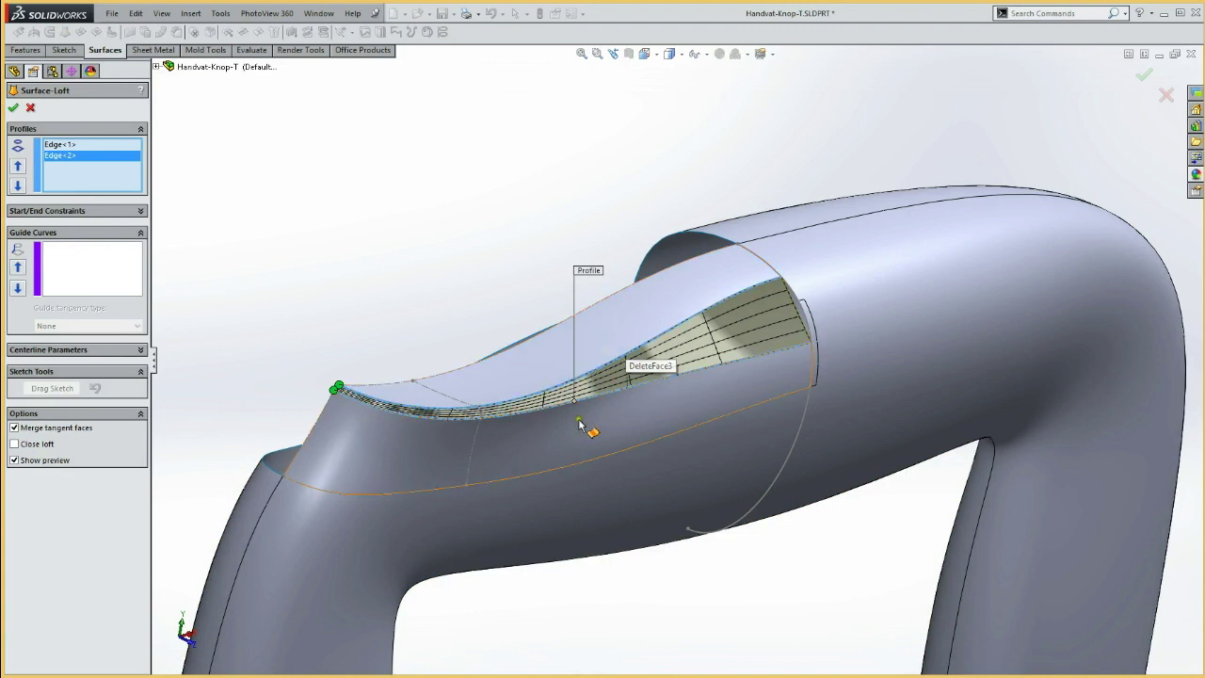
Step: Add Sketch52, Sketch53 and Sketch54 as the loft's guide curves
left_click(91, 259)
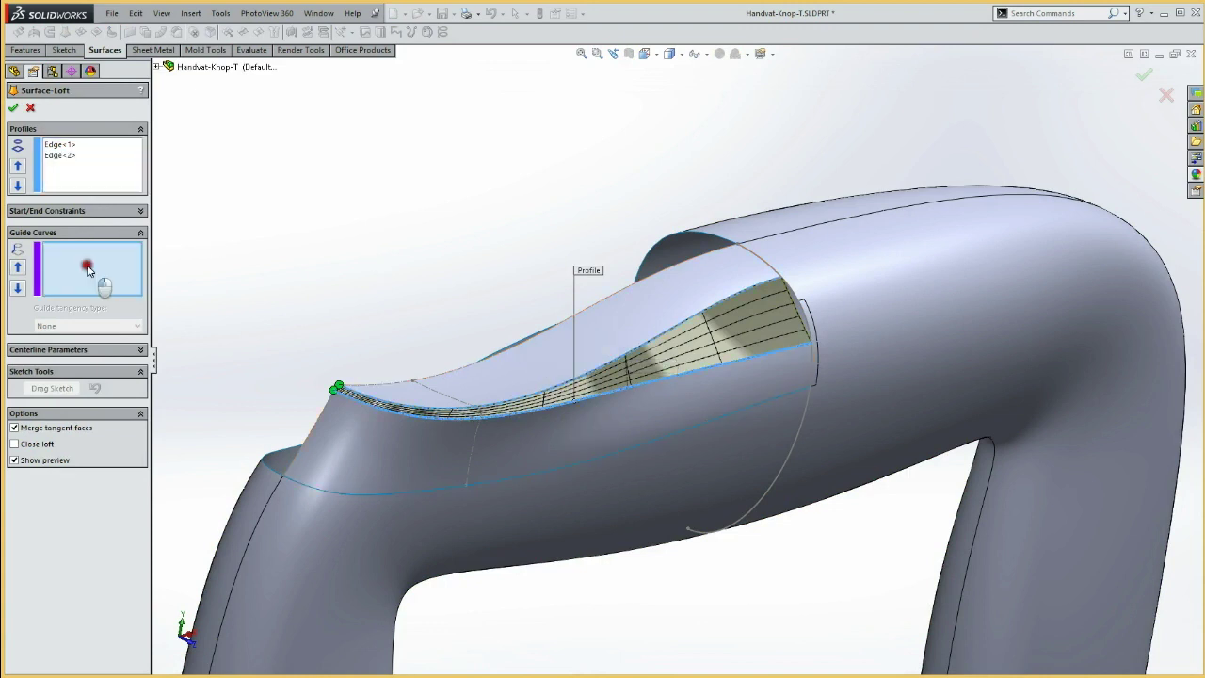
left_click(156, 69)
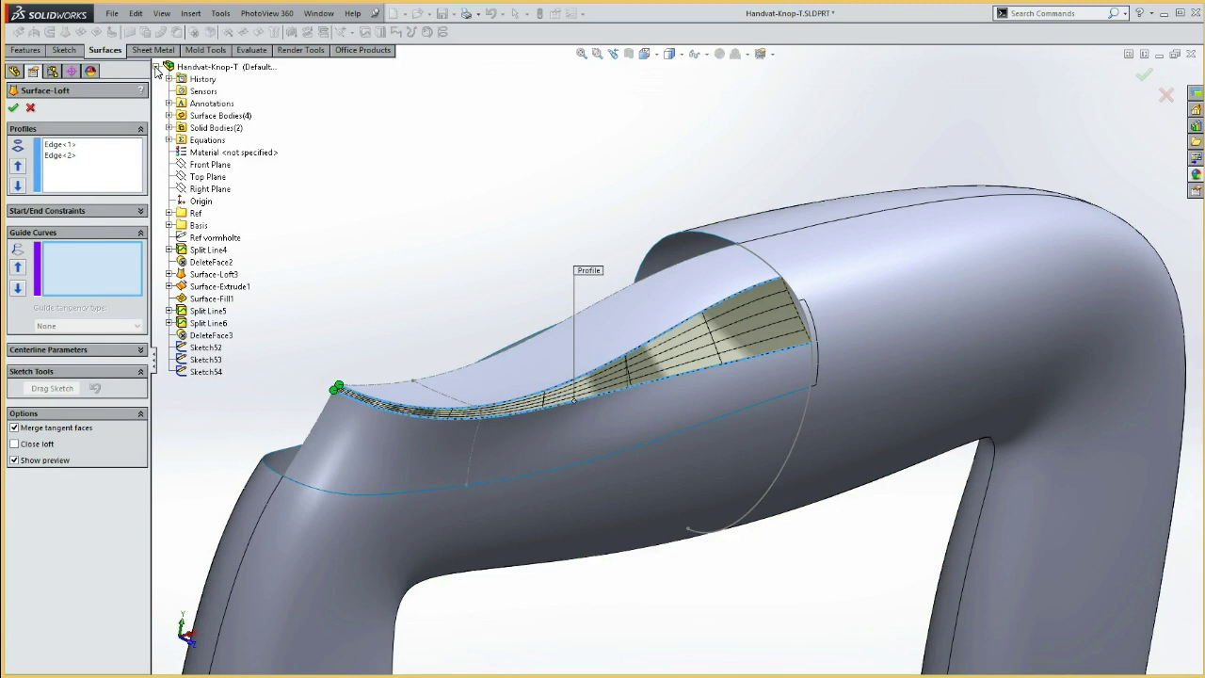
left_click(205, 349)
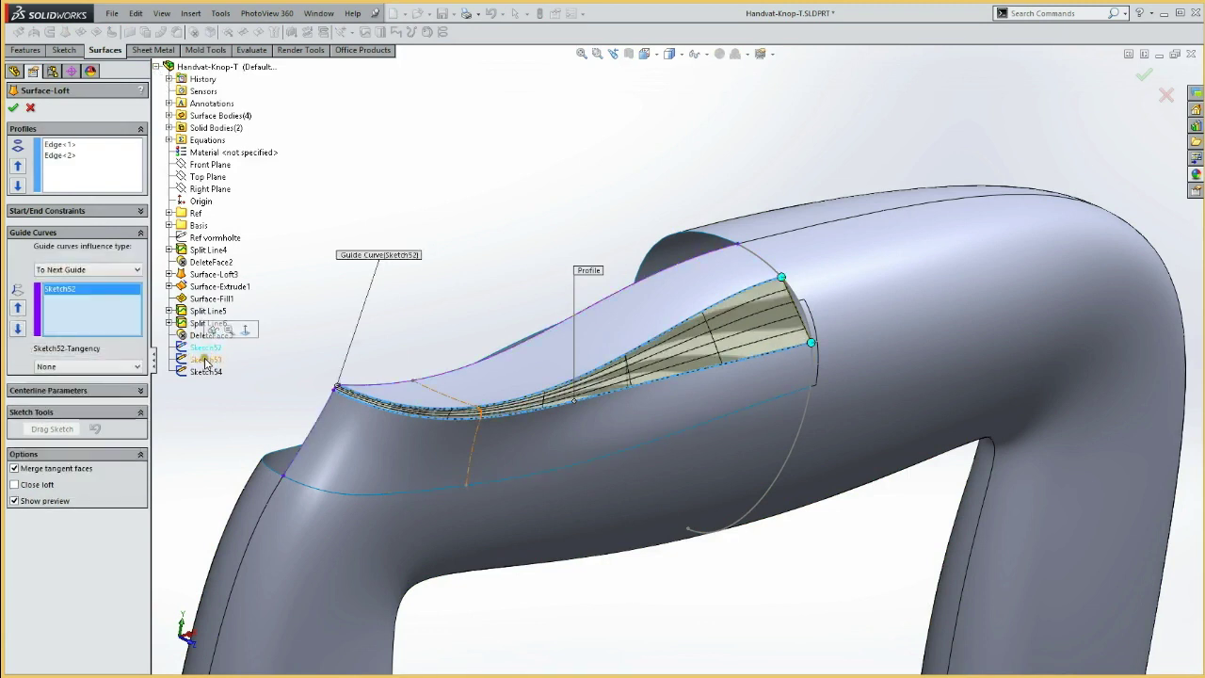
left_click(205, 359)
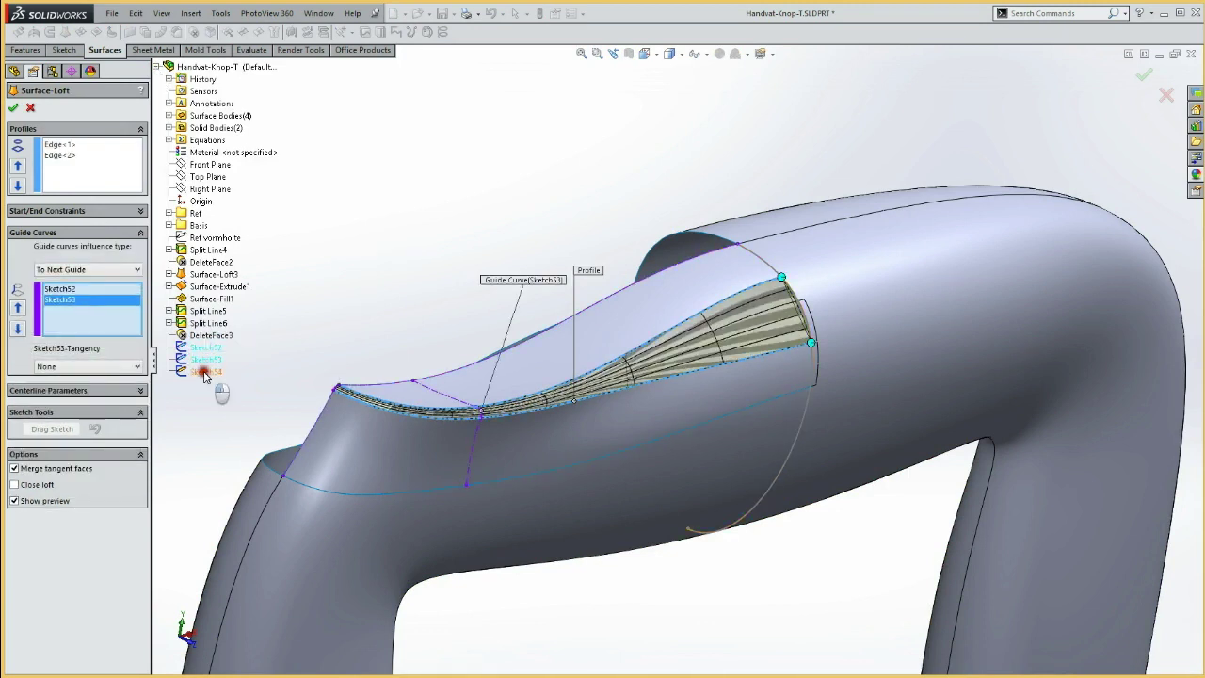
left_click(205, 371)
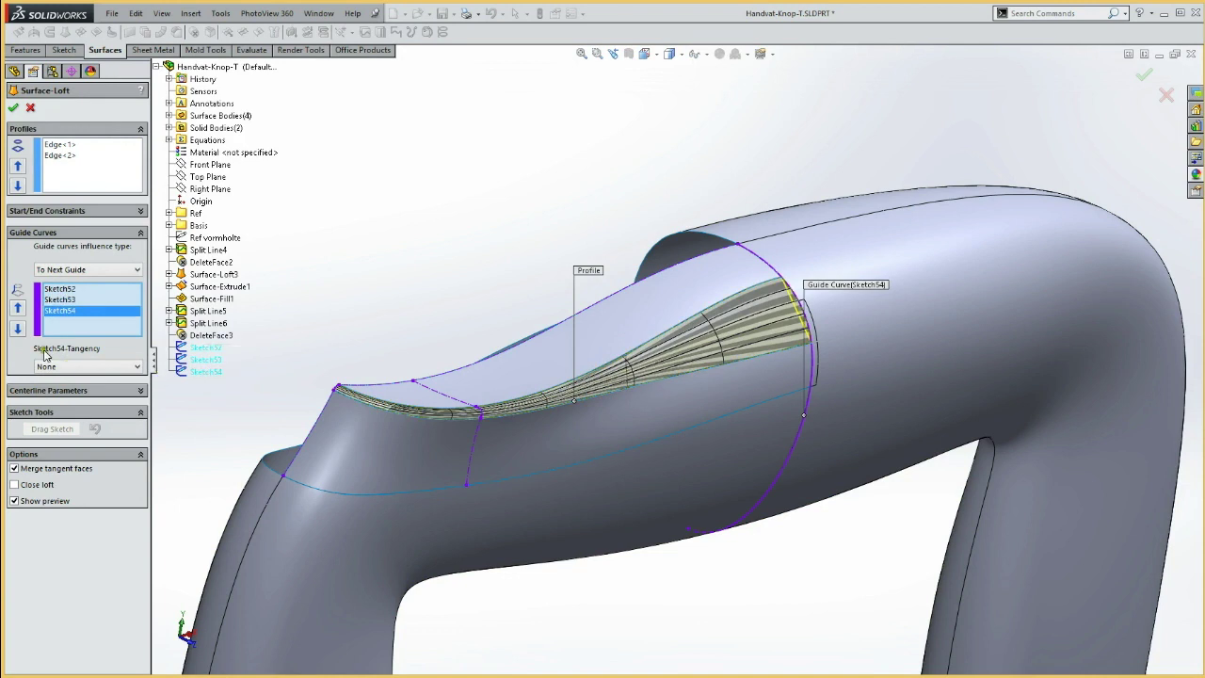
left_click(56, 148)
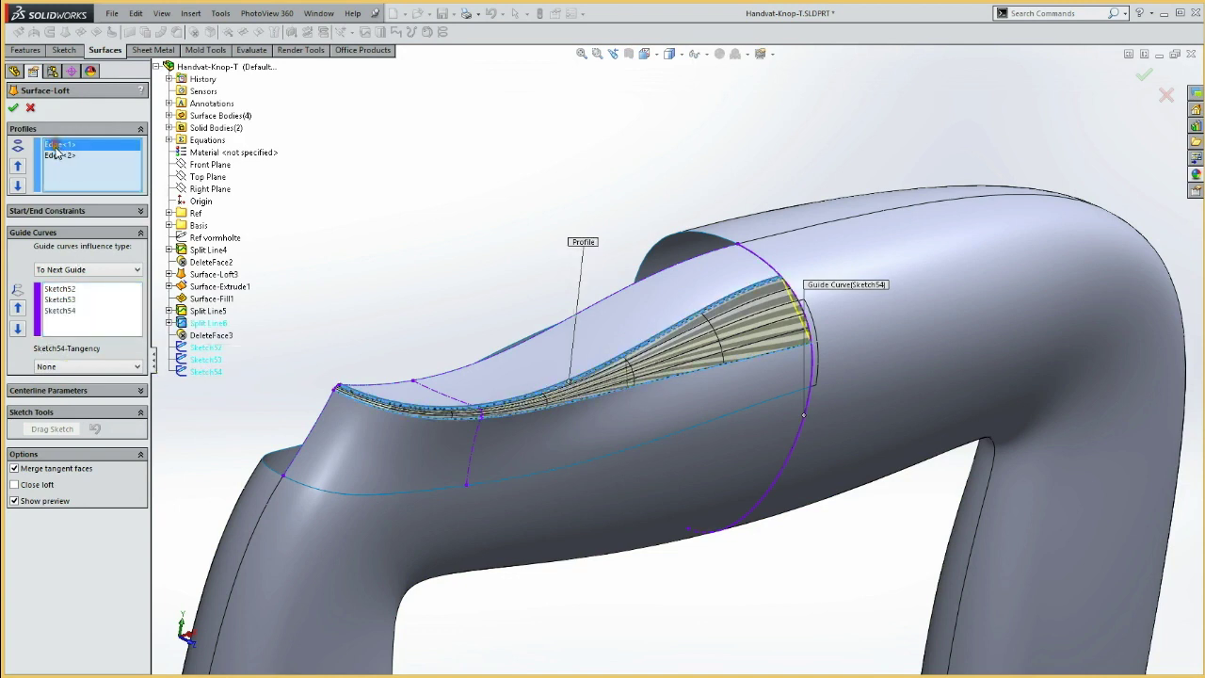
left_click(59, 211)
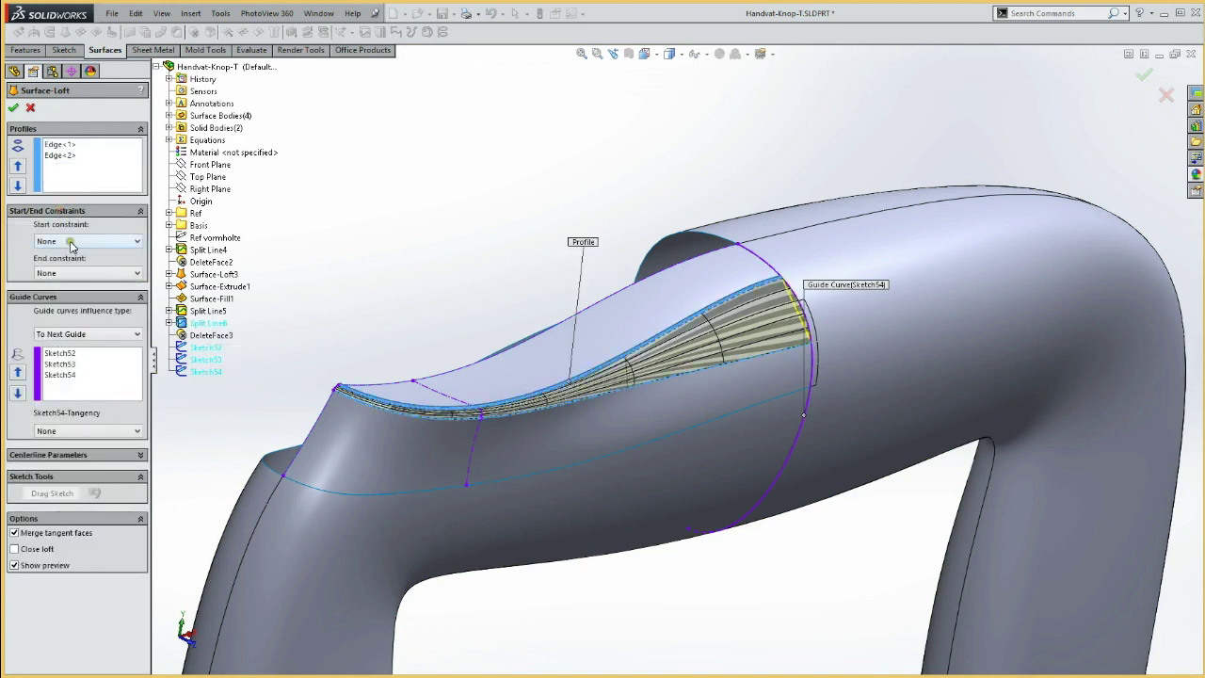
Step: Set both the loft's start and end constraints to tangent with the adjacent faces
left_click(72, 242)
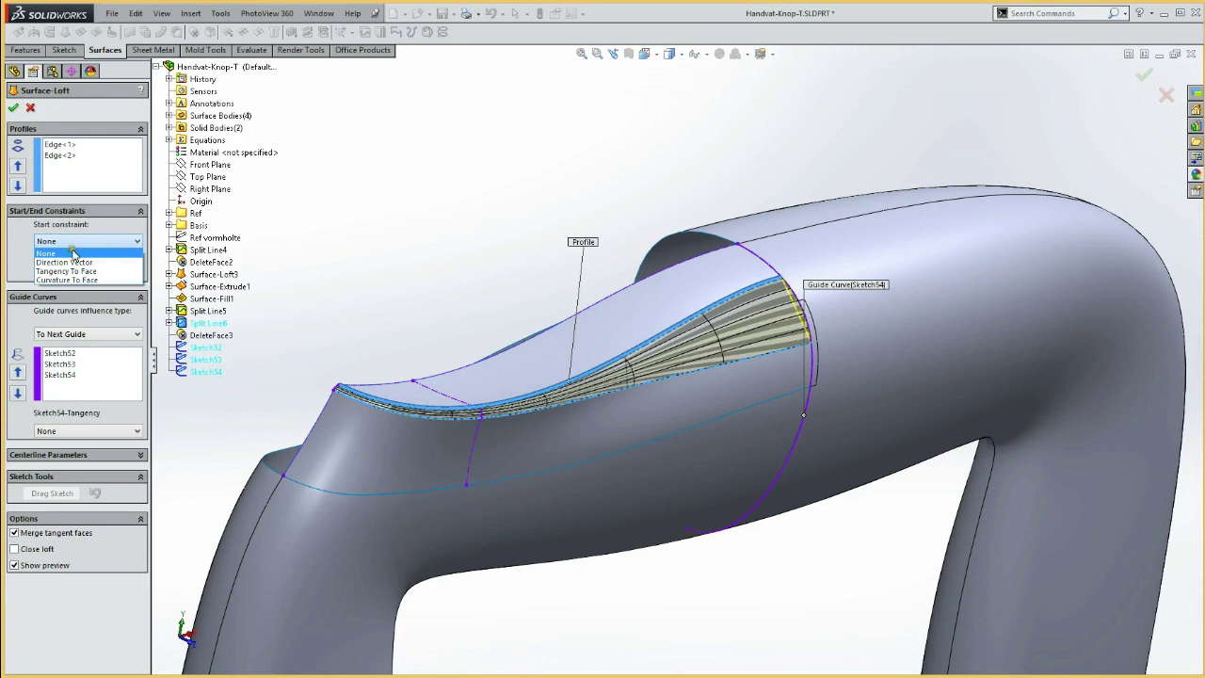
left_click(66, 271)
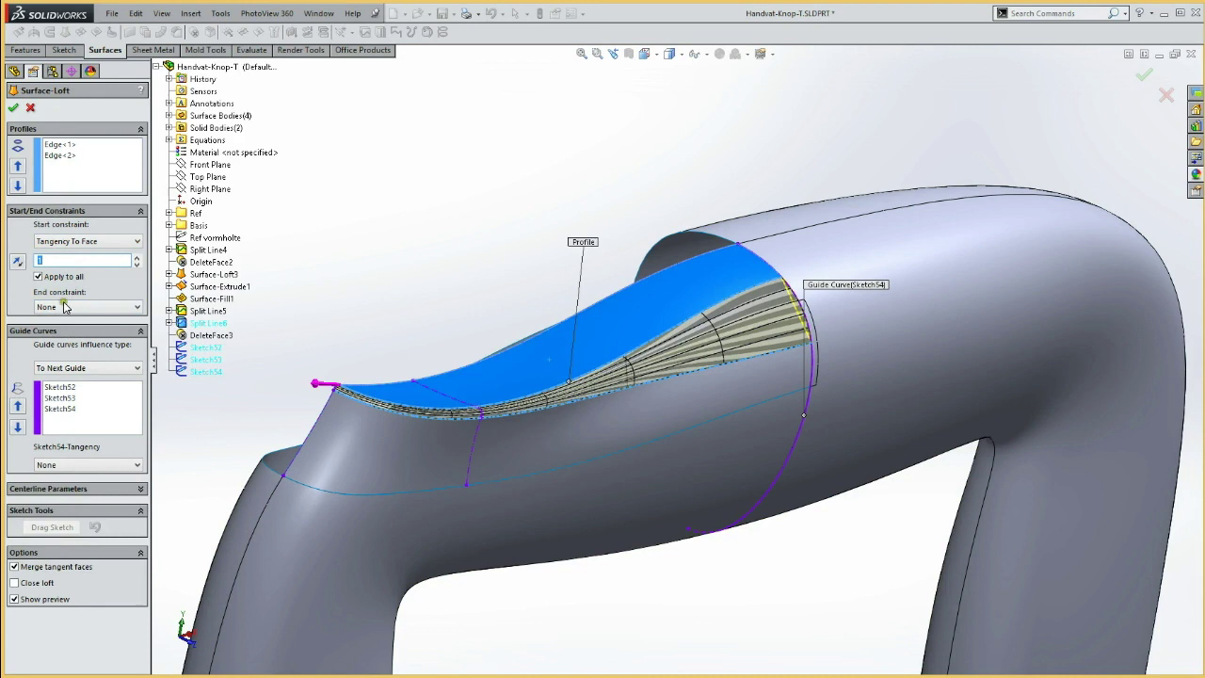
left_click(64, 306)
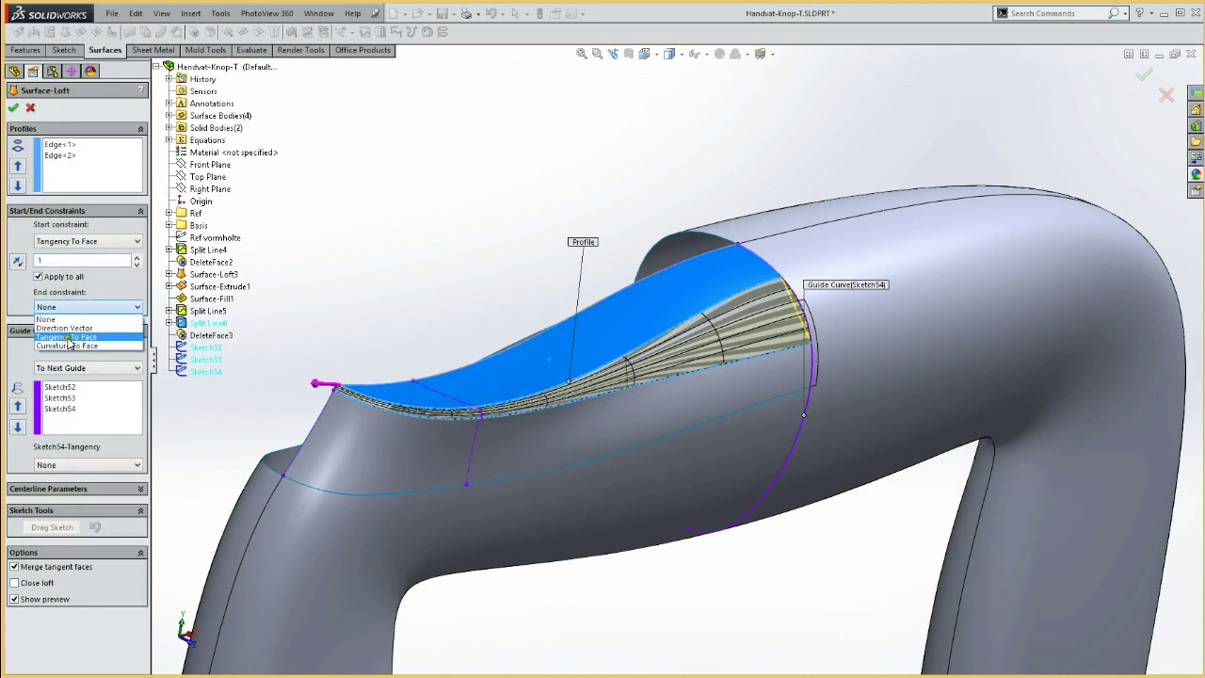
left_click(65, 336)
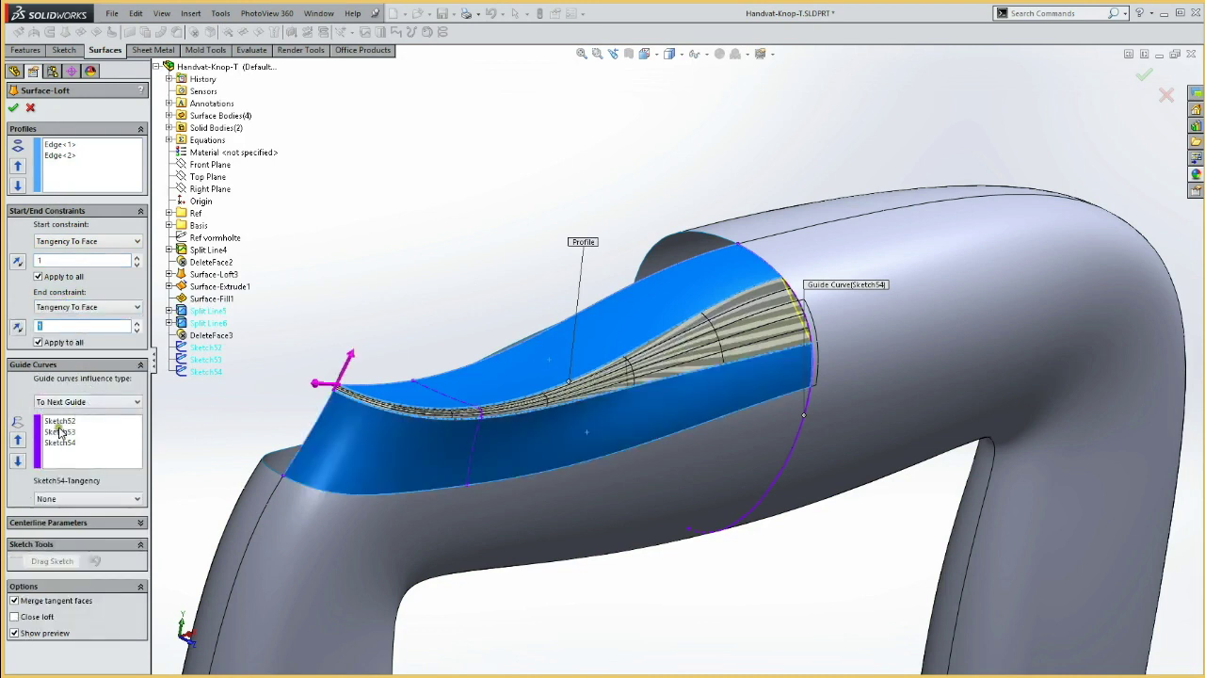
Step: Set the Sketch52 and Sketch54 guides to Normal To Profile and accept Surface-Loft4
left_click(58, 421)
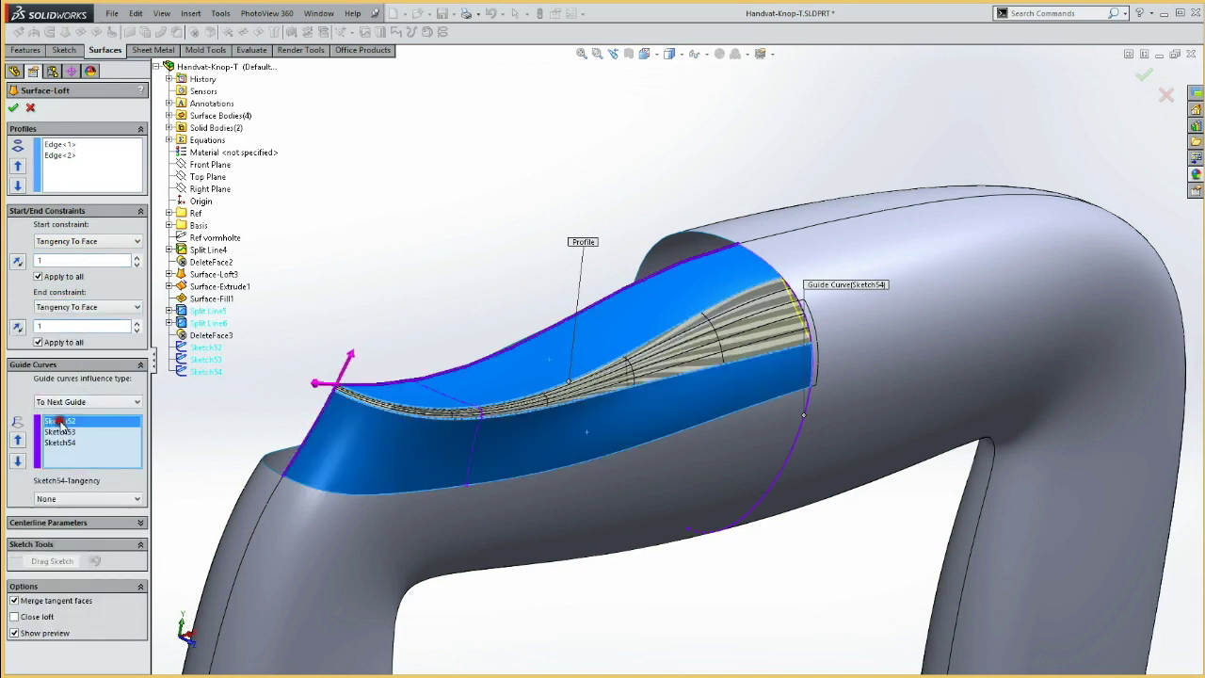
left_click(64, 499)
left_click(66, 520)
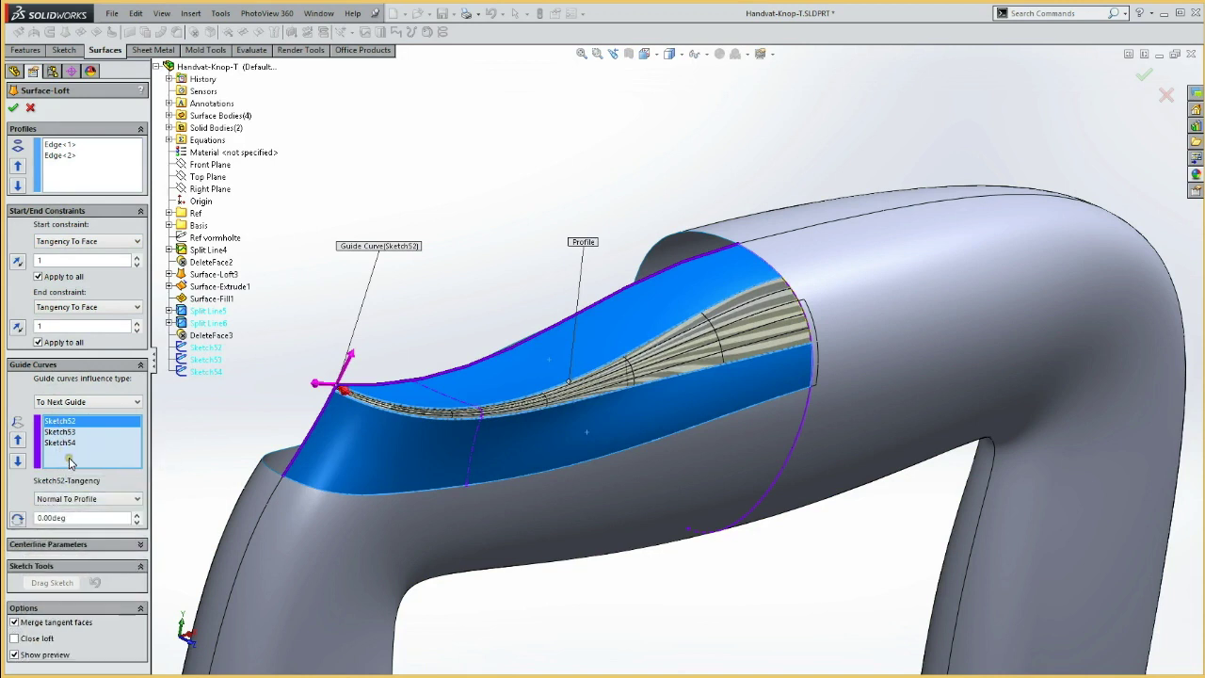
left_click(61, 443)
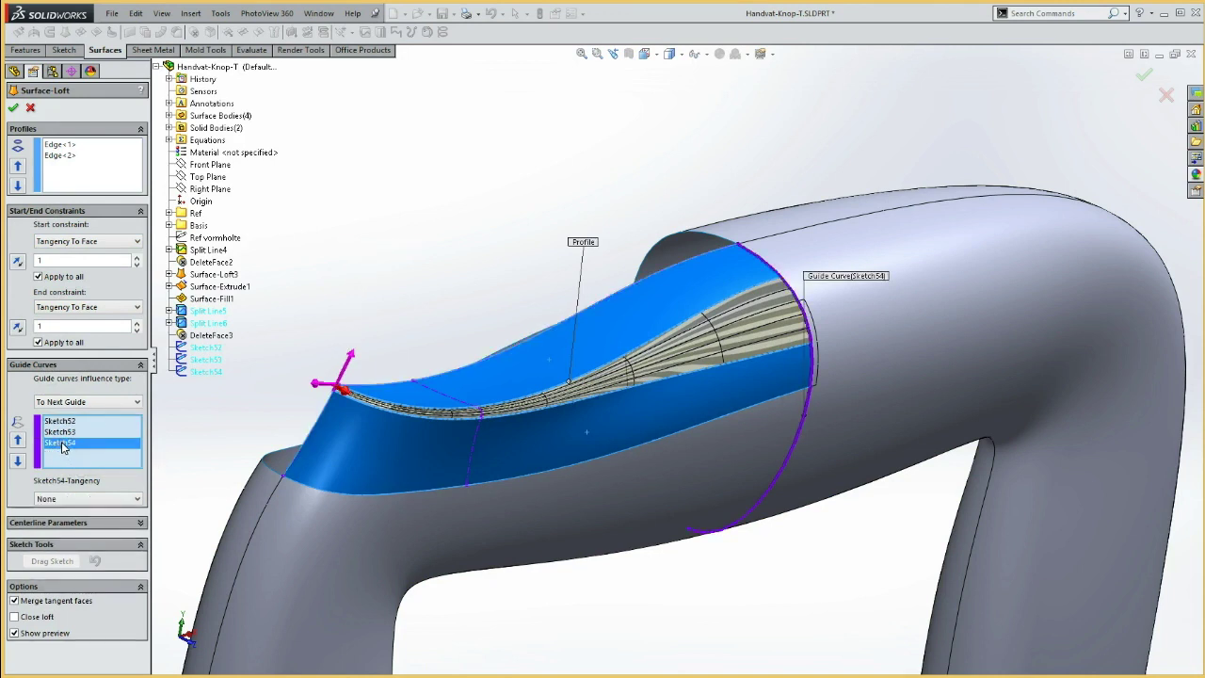
left_click(62, 499)
left_click(64, 520)
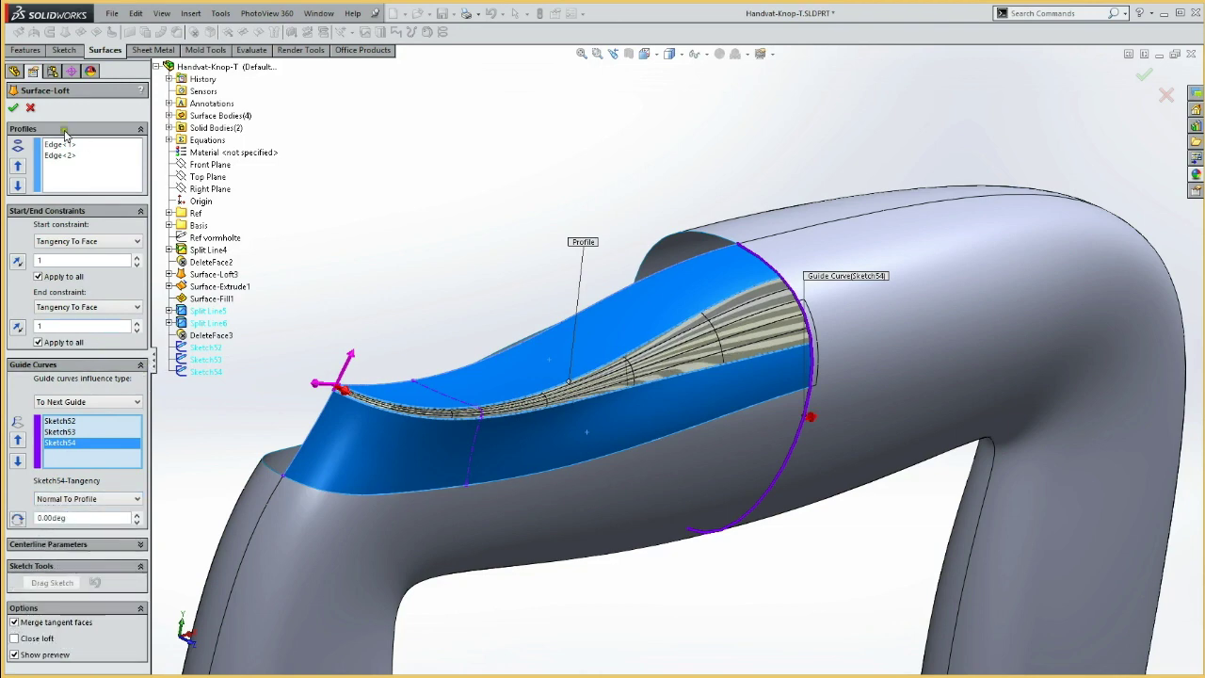
left_click(14, 107)
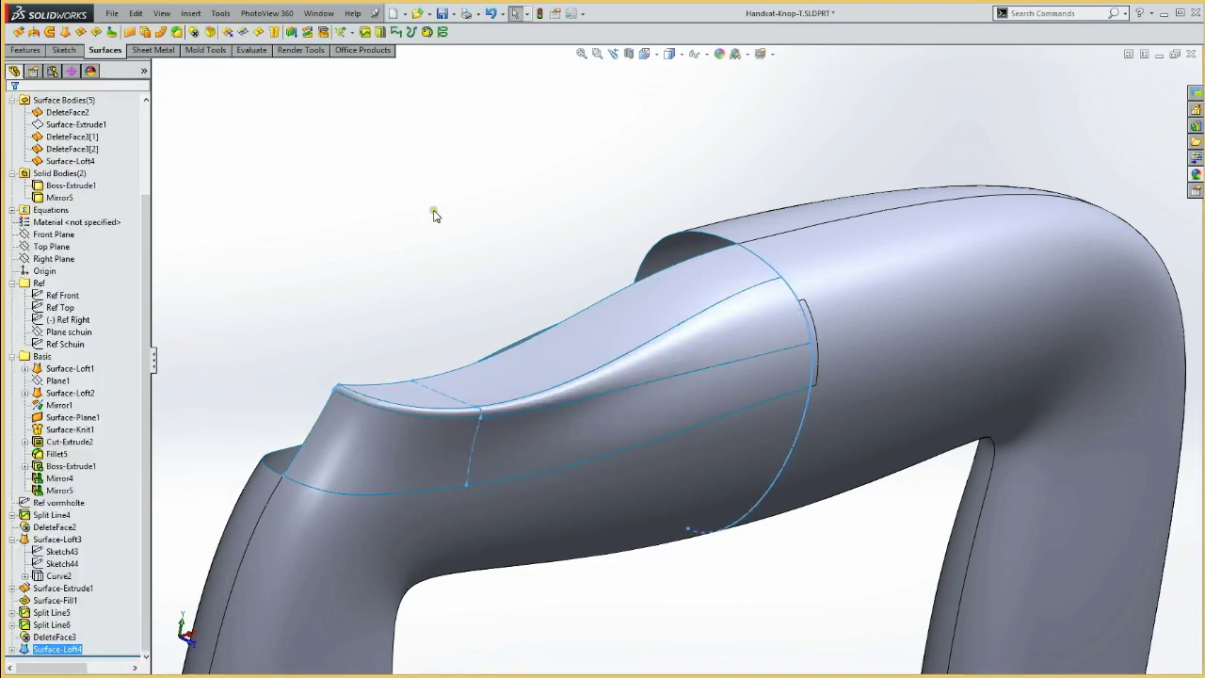
mouse_move(477, 244)
middle_mouse_down()
mouse_move(509, 212)
mouse_move(495, 226)
mouse_move(465, 403)
mouse_move(492, 476)
mouse_move(533, 478)
mouse_move(498, 478)
mouse_move(352, 404)
mouse_move(318, 455)
middle_mouse_up()
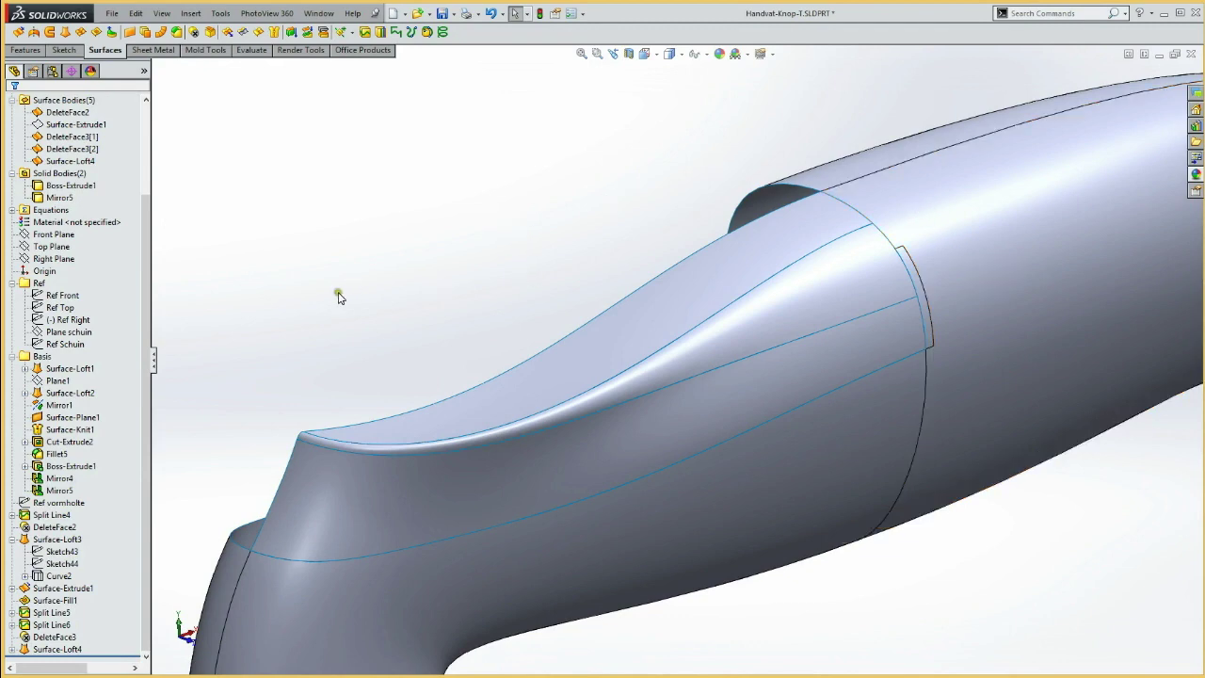
key("ctrl+shift+z")
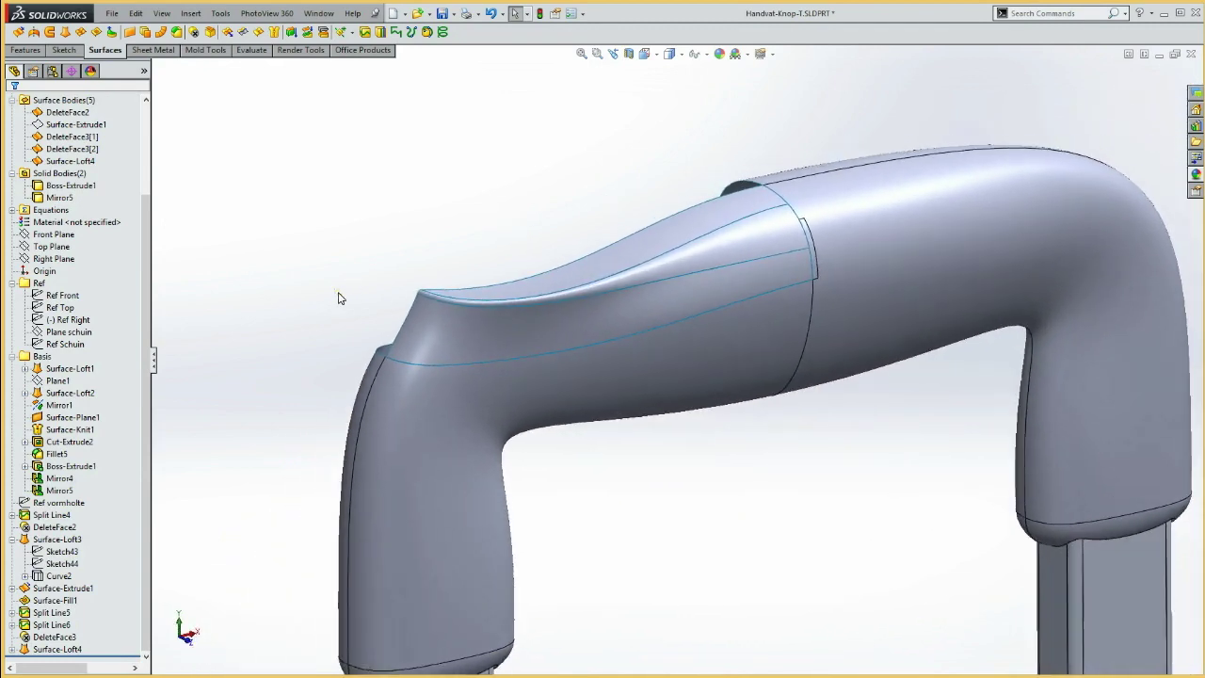
key("ctrl+shift+z")
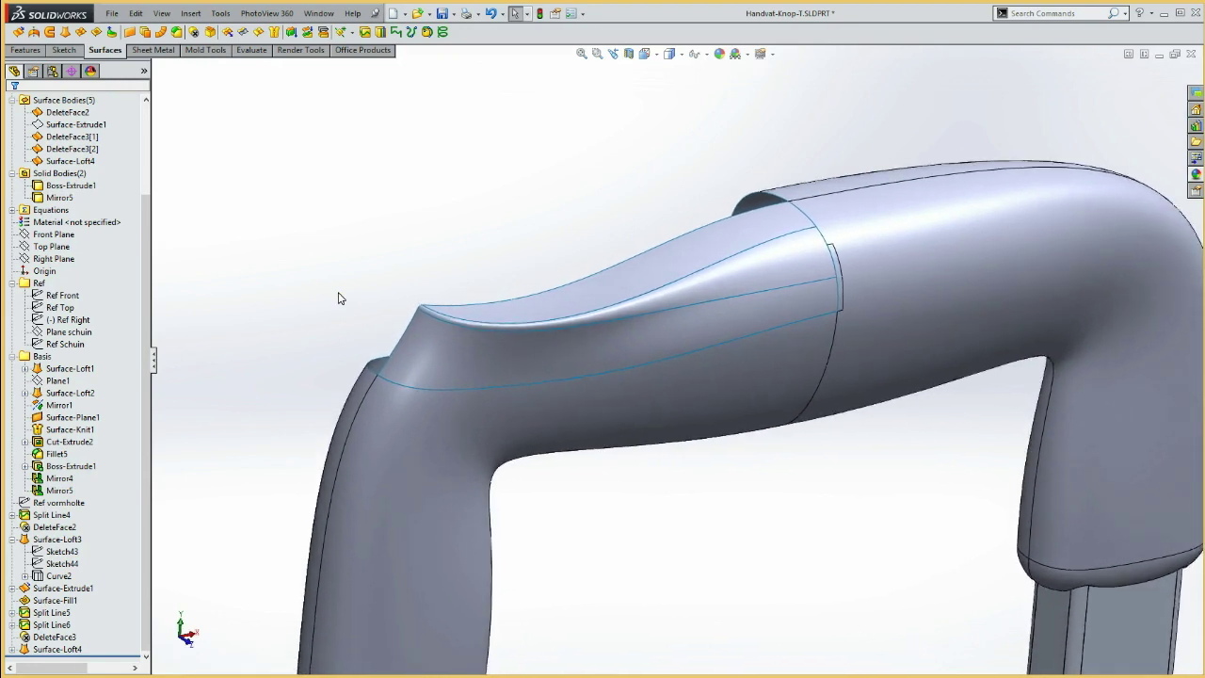
left_click(249, 324)
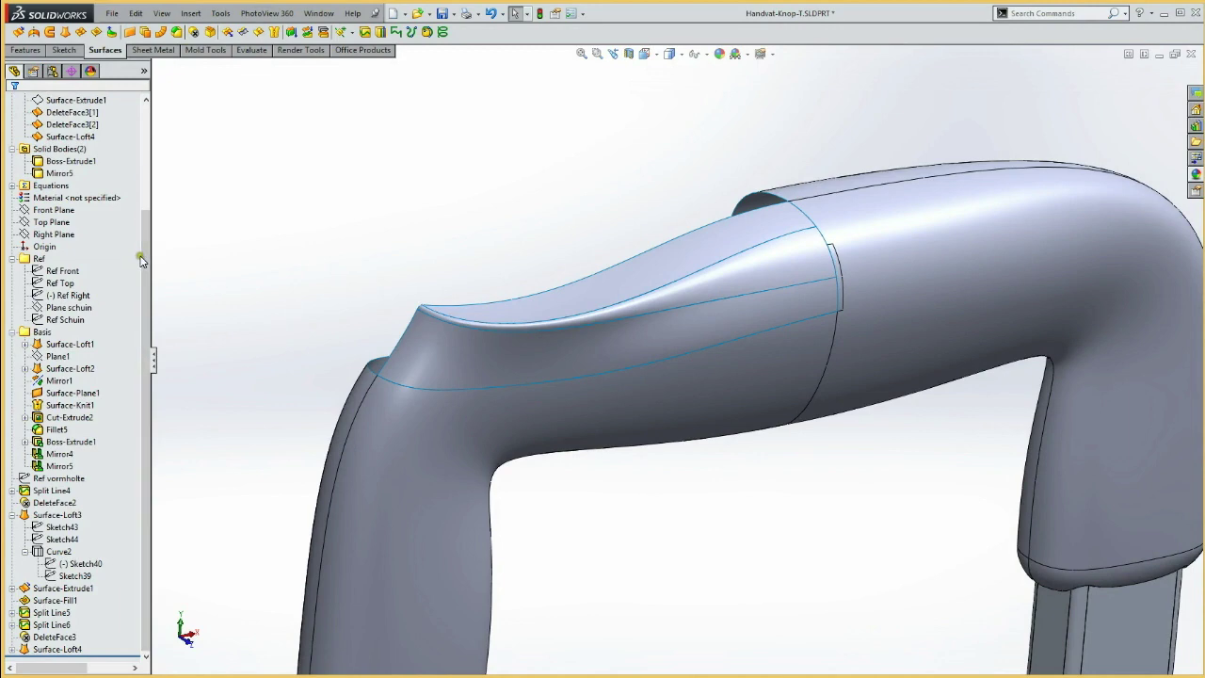
left_click_drag(141, 259, 141, 225)
Step: Mirror DeleteFace3[1], DeleteFace3[2] and Surface-Loft4 across the Front Plane as Mirror6
left_click(78, 222)
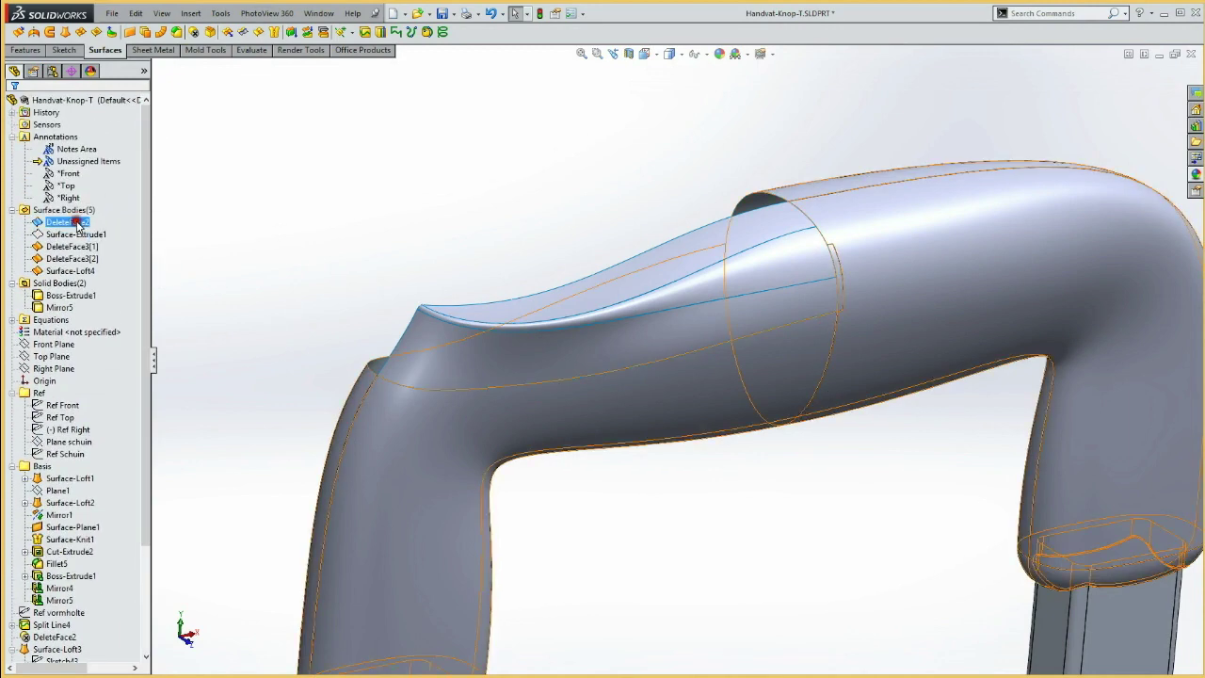
left_click(70, 247, "ctrl")
left_click(239, 255)
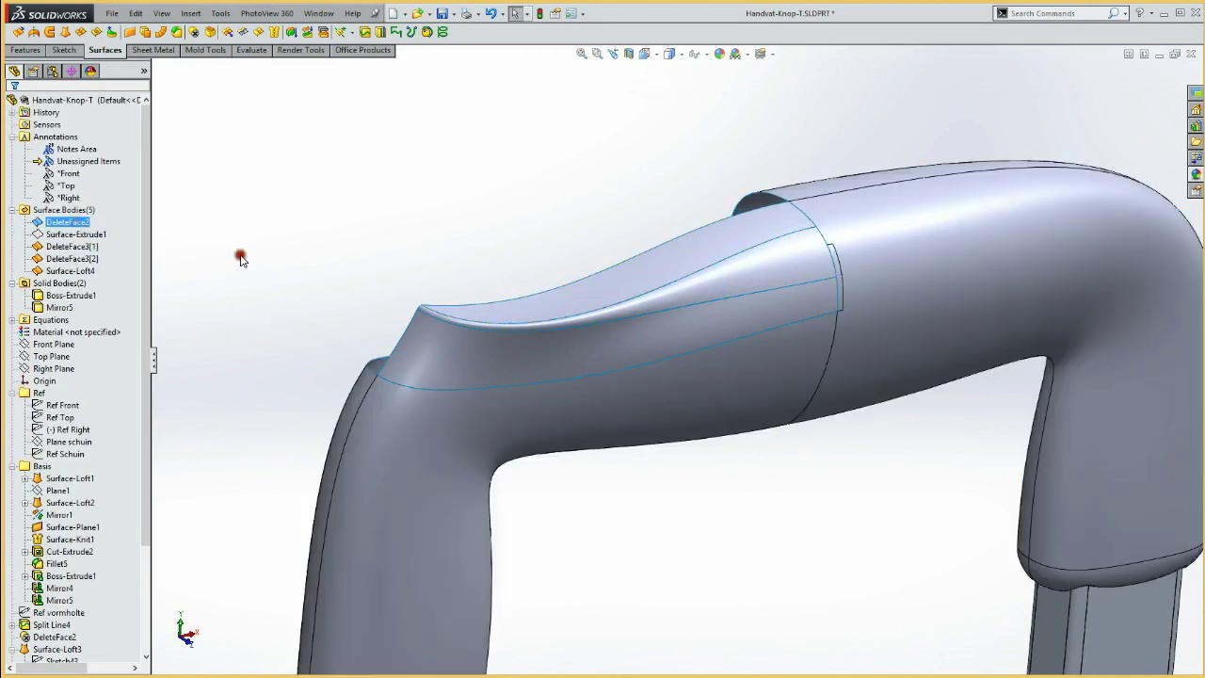
left_click(69, 223)
left_click(66, 247, "ctrl")
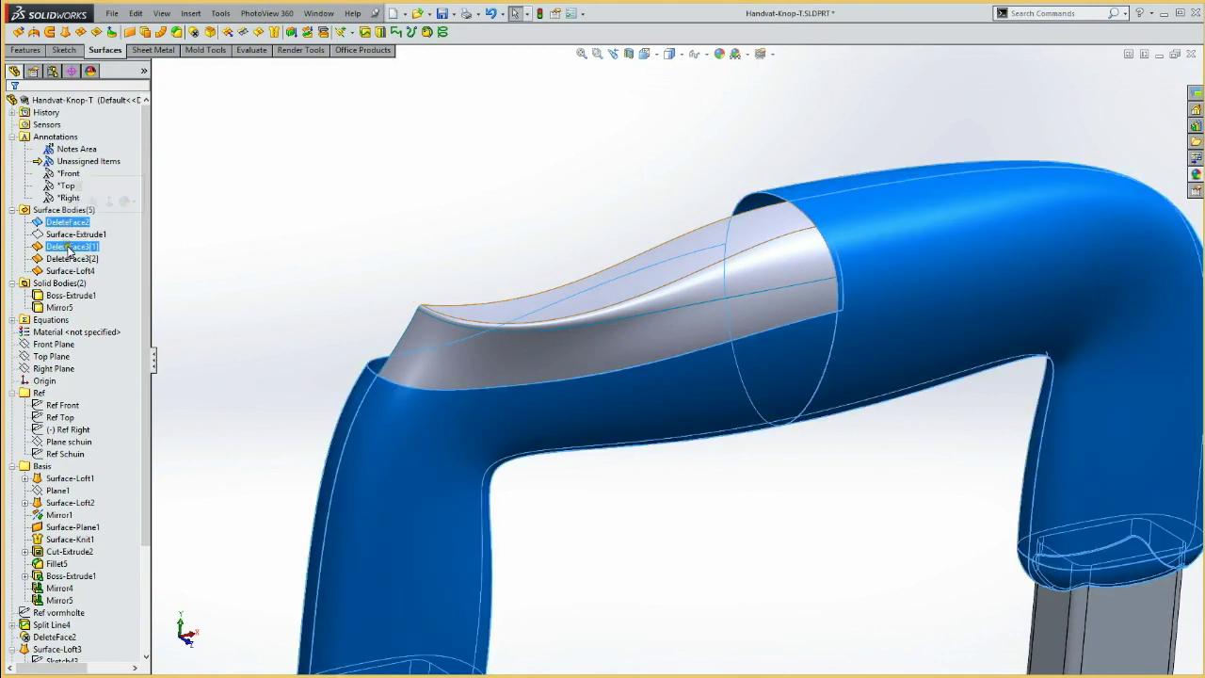
left_click(69, 248)
left_click(71, 259, "ctrl")
left_click(69, 271, "ctrl")
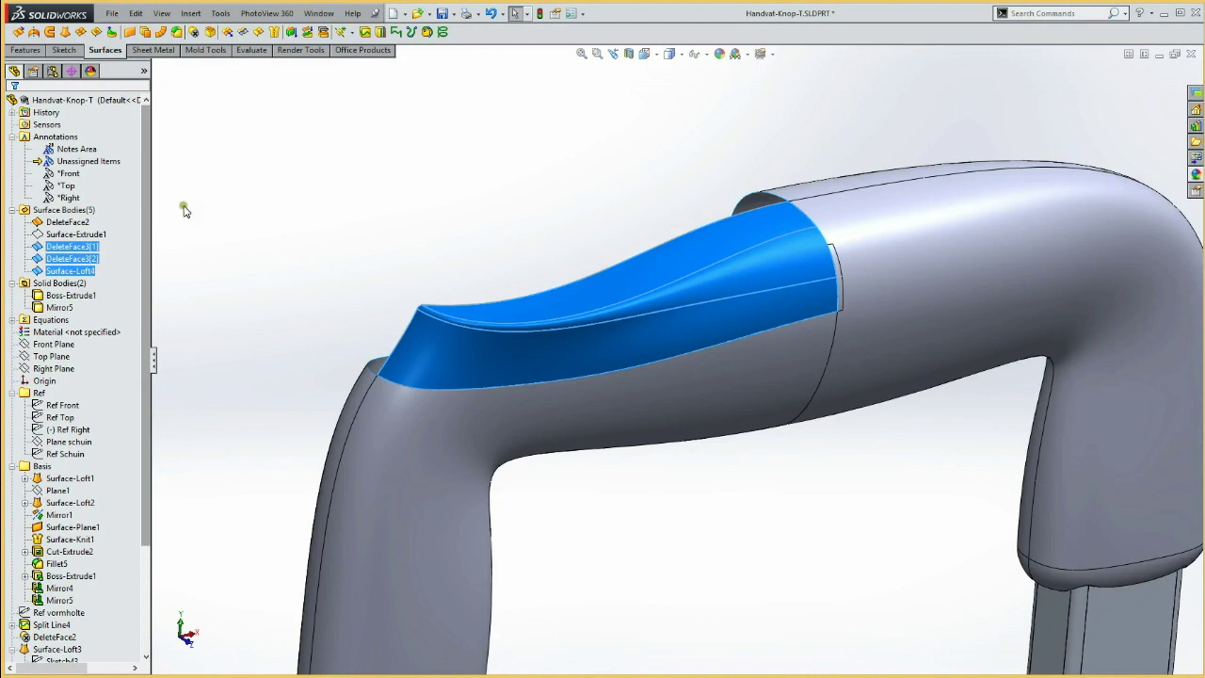
left_click(55, 345, "ctrl")
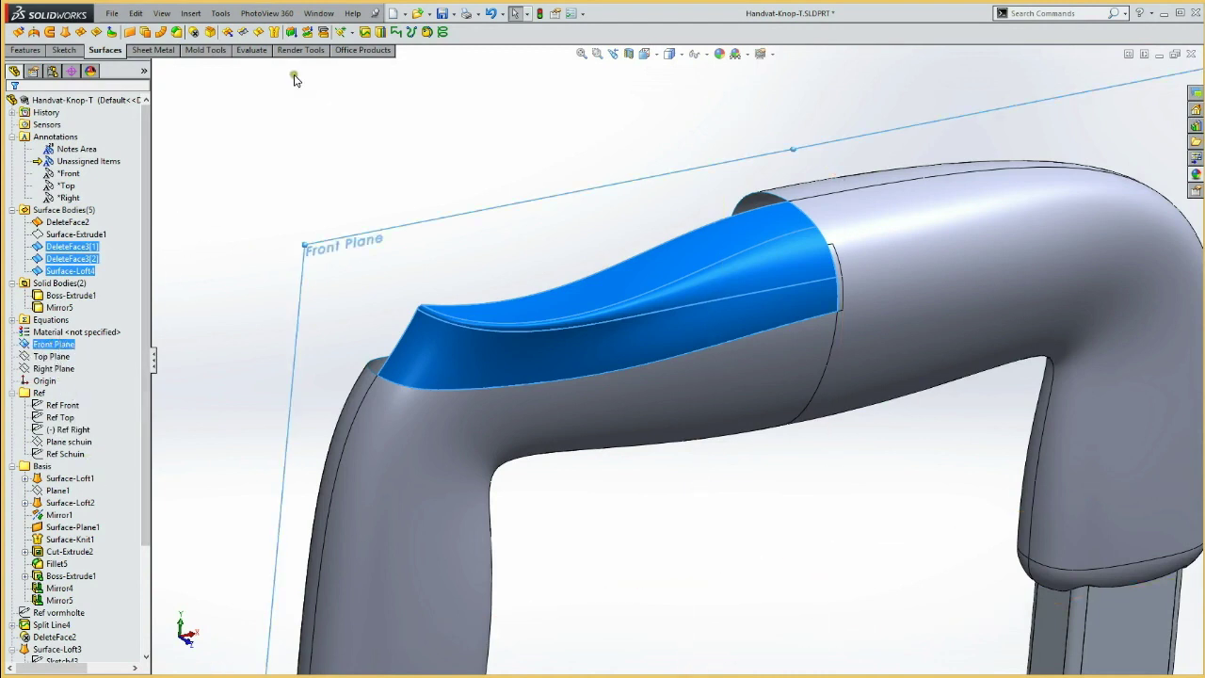
left_click(25, 51)
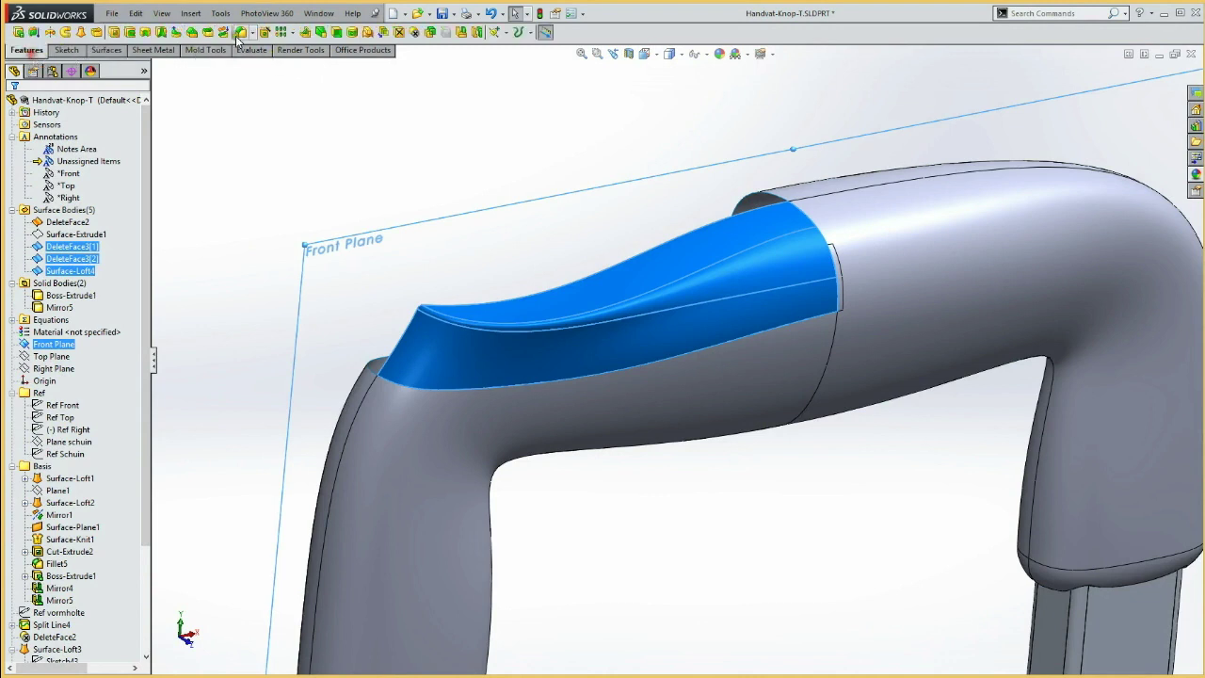
left_click(464, 36)
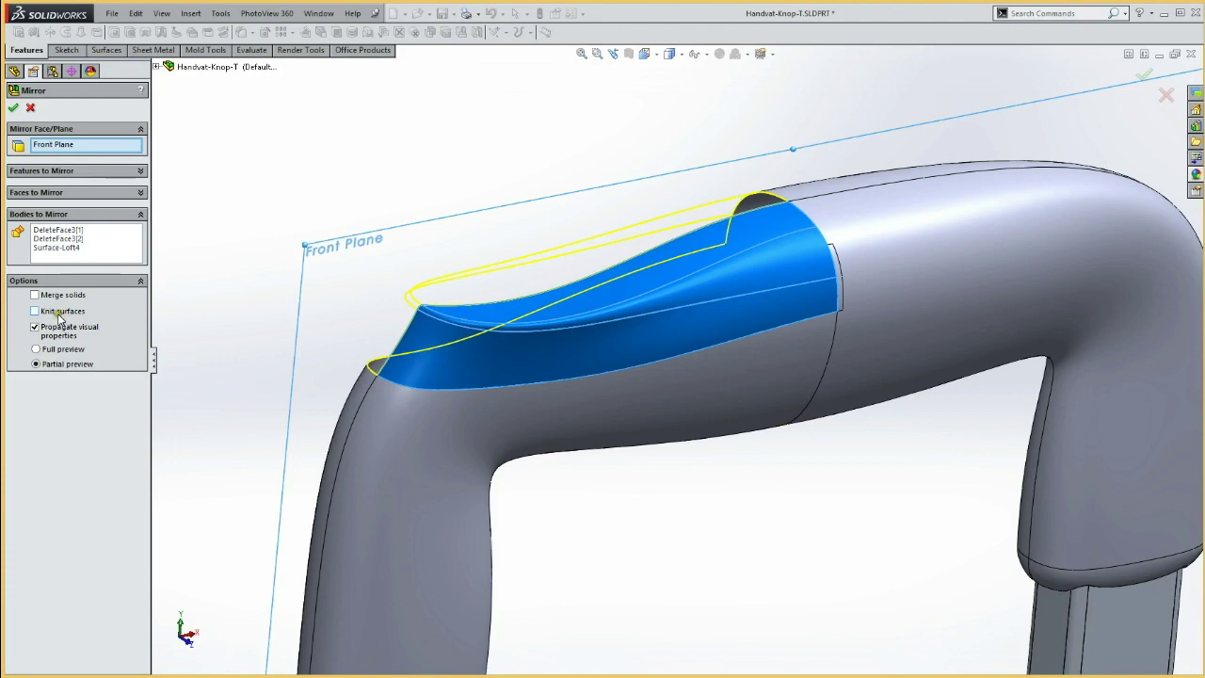
left_click(14, 108)
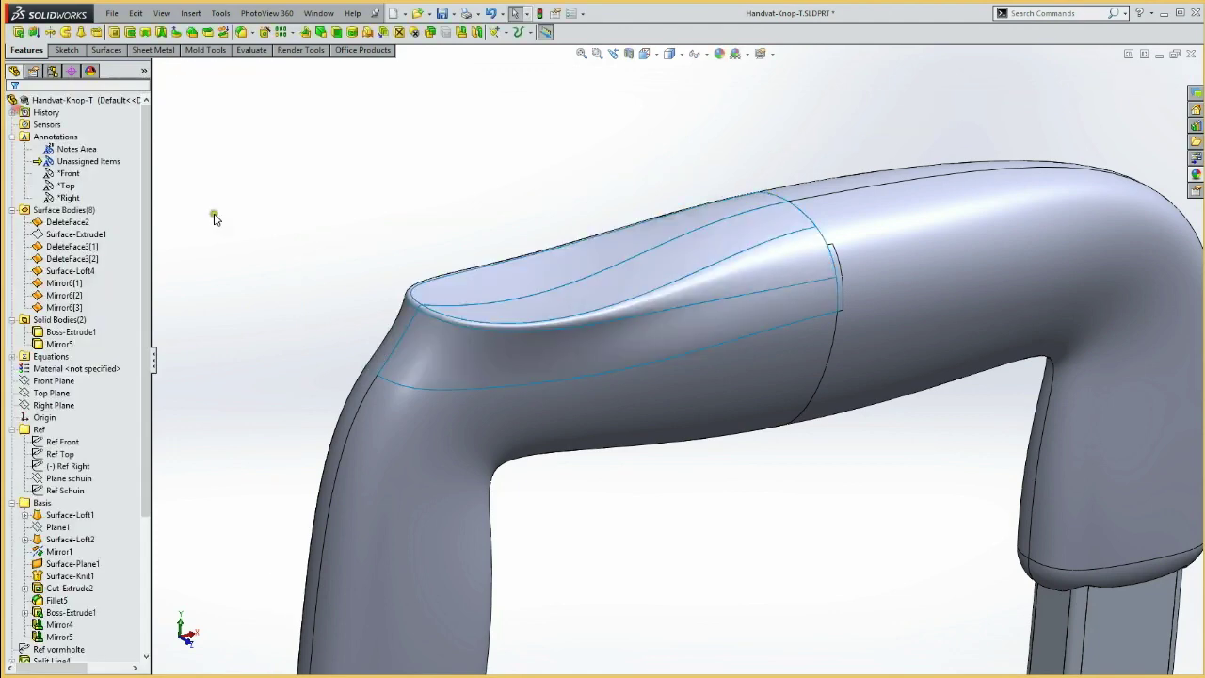
Step: Knit all surface bodies except Surface-Extrude1 with Try to form solid, creating Surface-Knit2
left_click(61, 246)
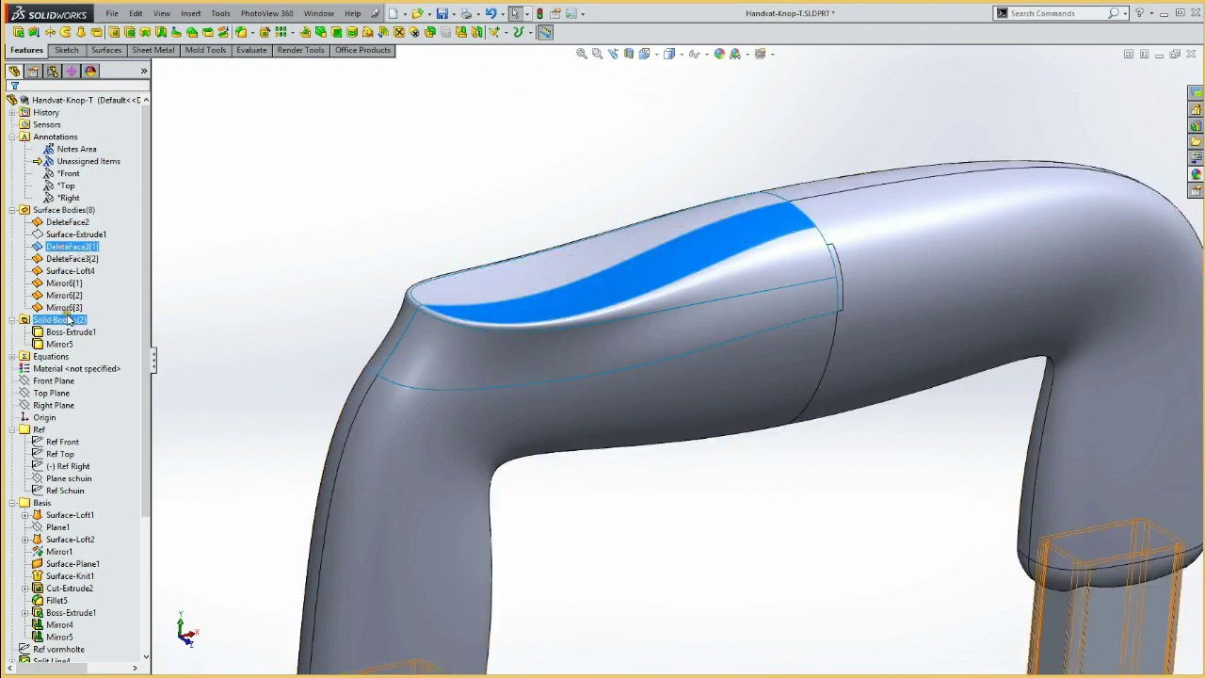
left_click(64, 308, "shift")
left_click(65, 223, "ctrl")
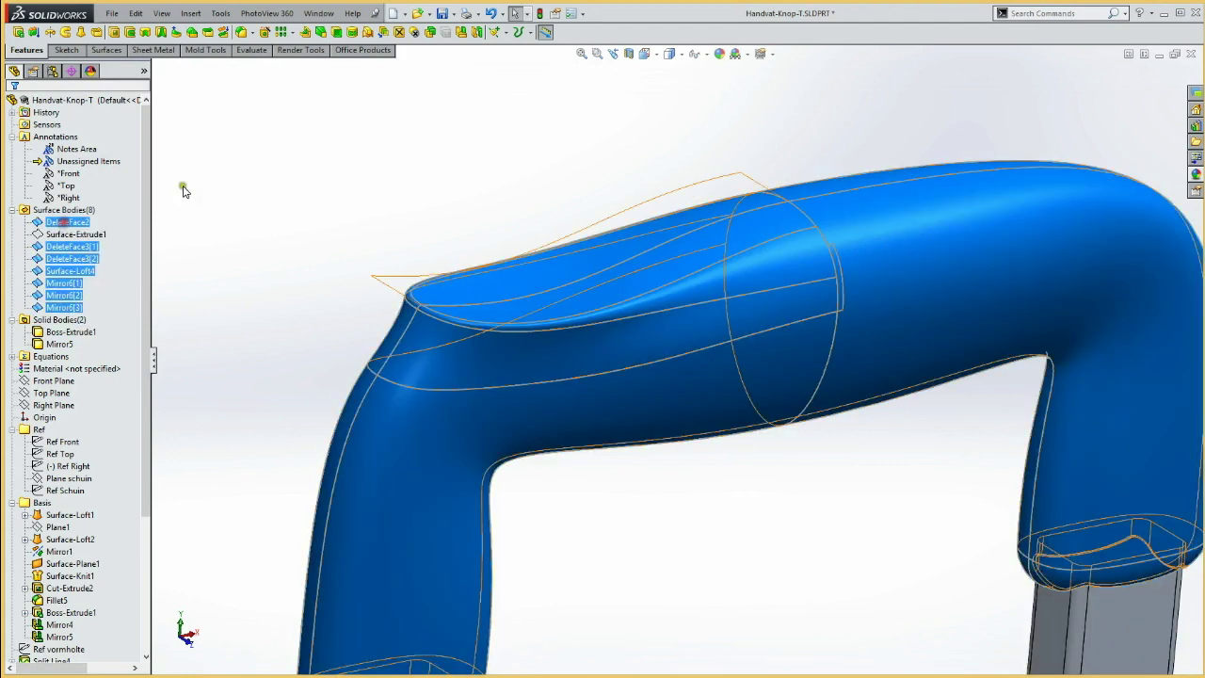
left_click(105, 50)
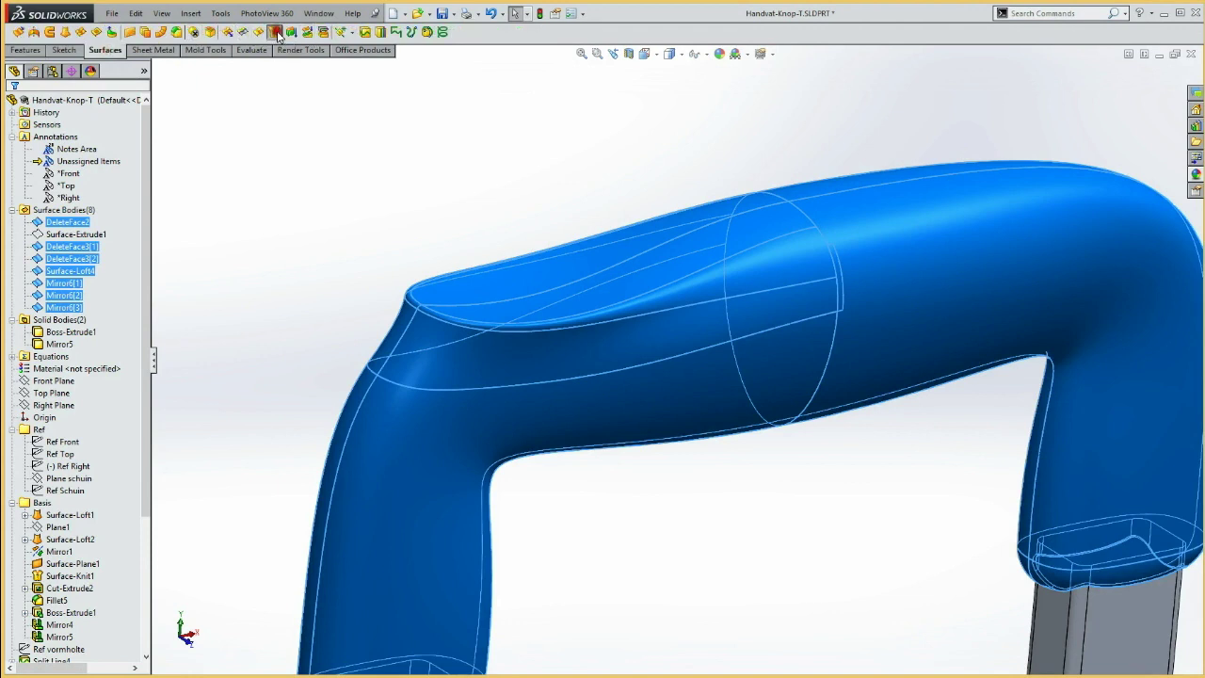
left_click(276, 32)
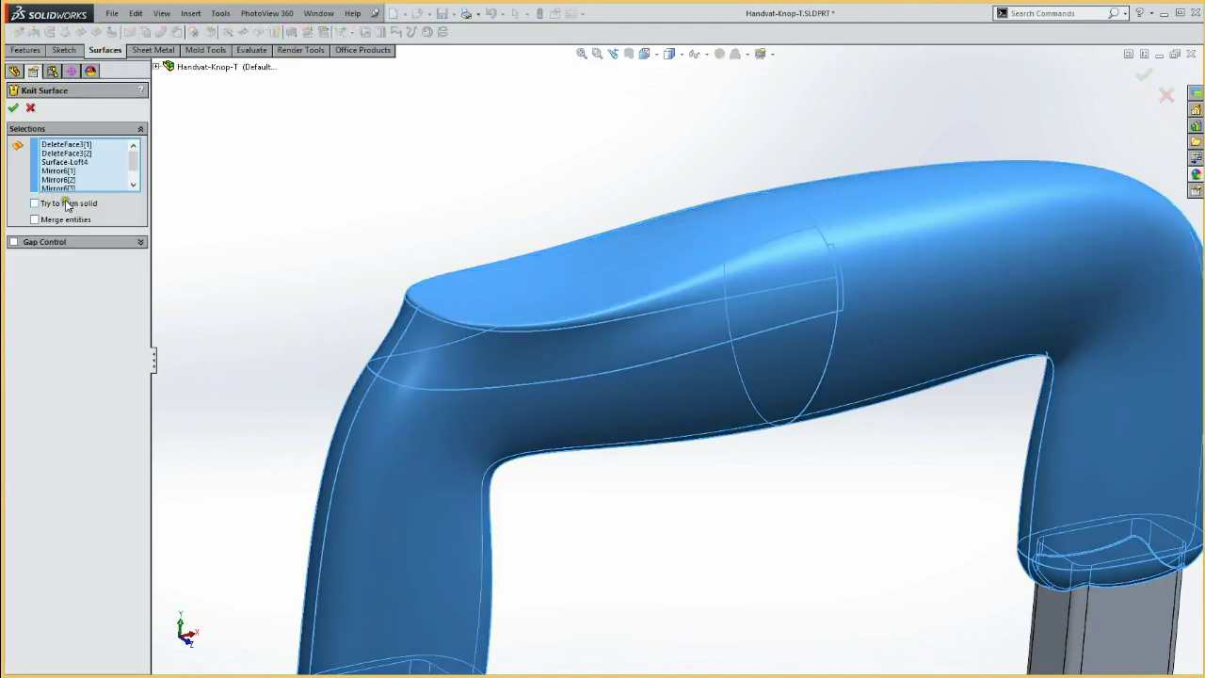
left_click(35, 205)
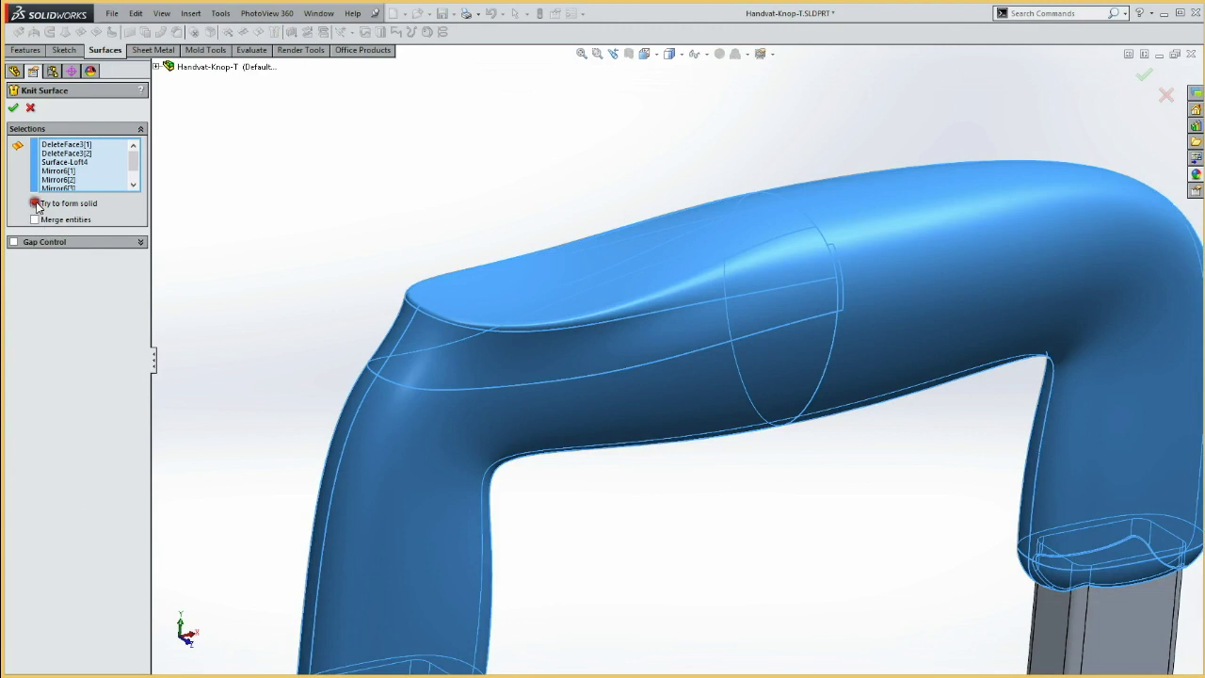
left_click(16, 110)
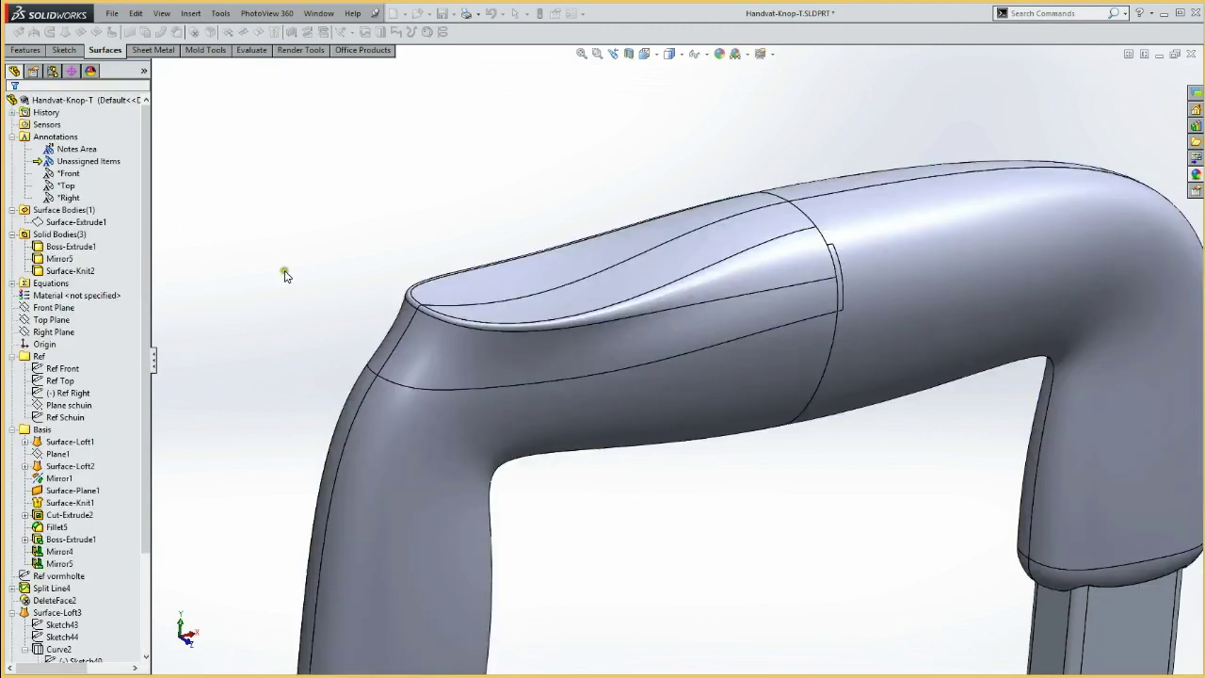
left_click(288, 275)
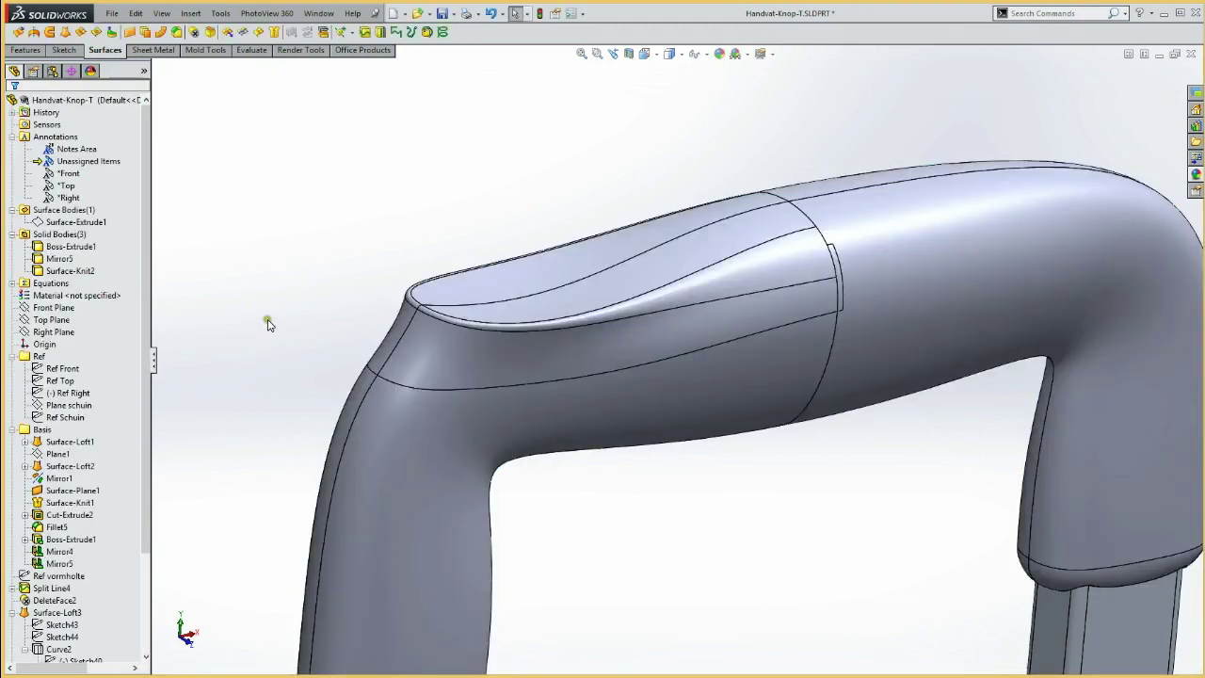
Step: Fit the view and collapse Surface-Loft3 and the Basis folder in the feature tree
key("f")
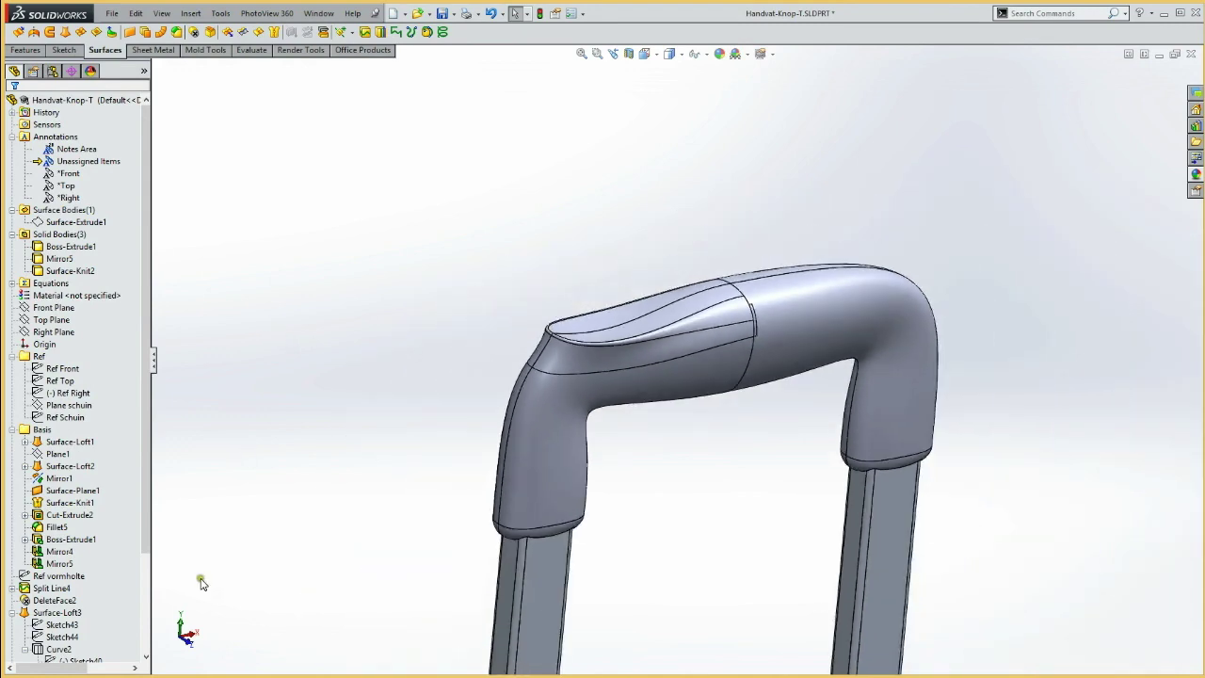
scroll(143, 571, "down", 2)
scroll(113, 565, "down", 2)
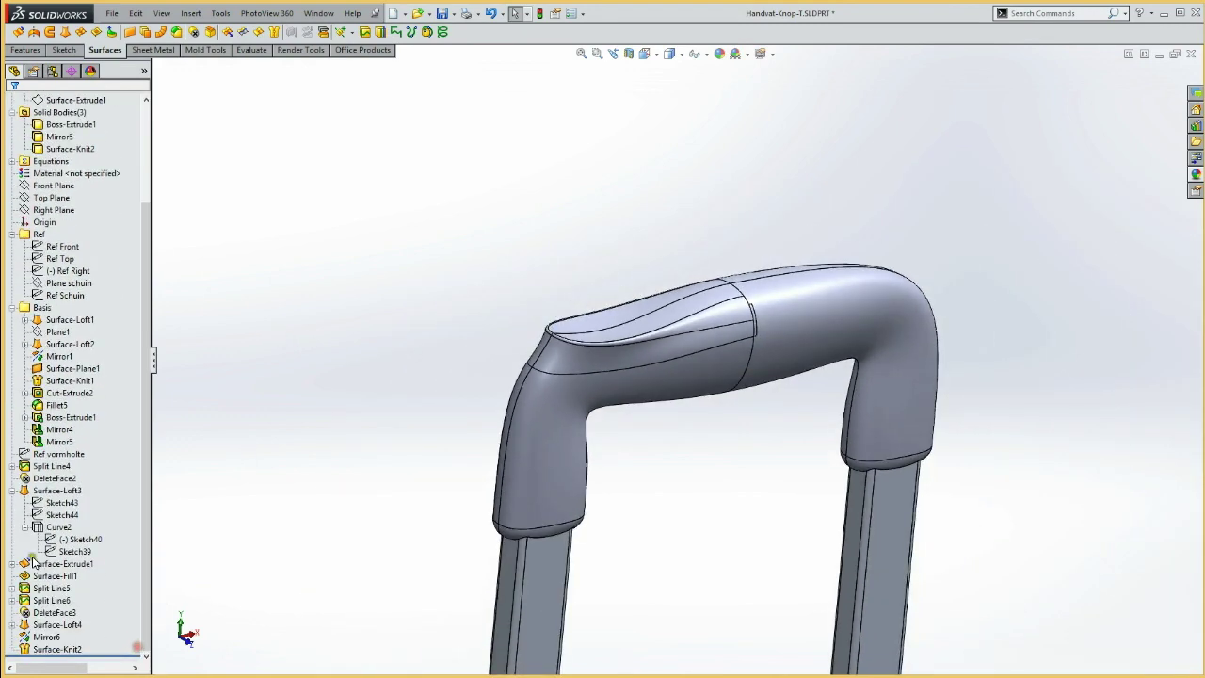
left_click(11, 491)
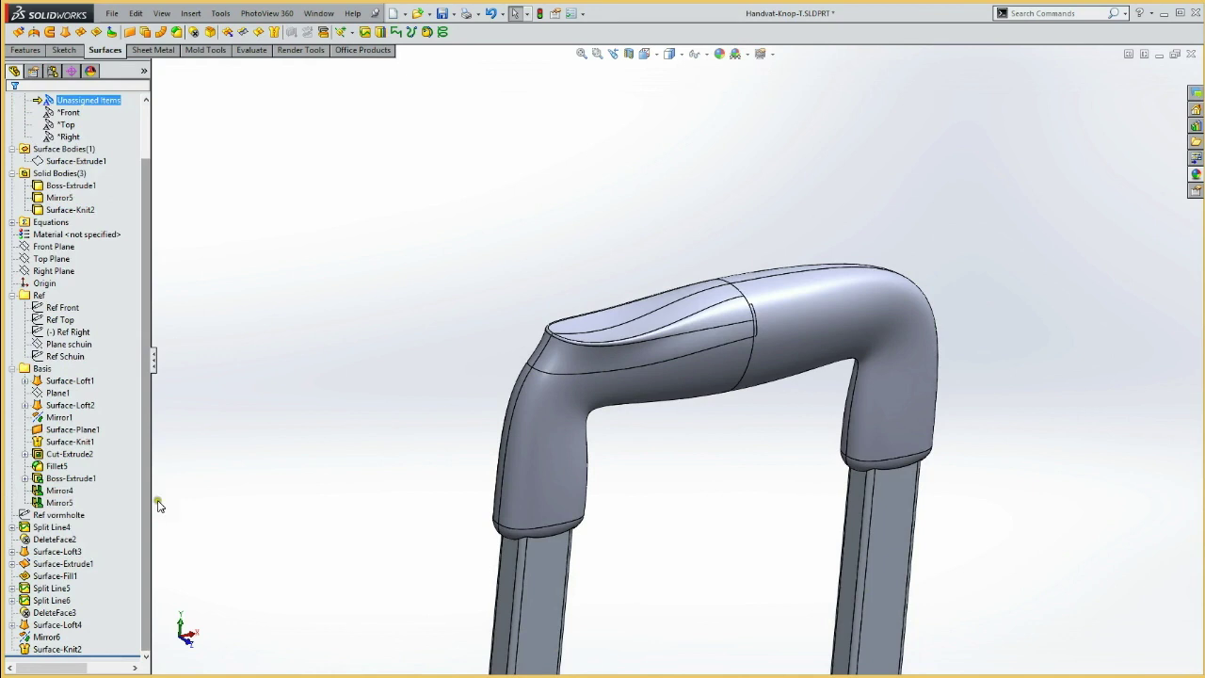
left_click(12, 368)
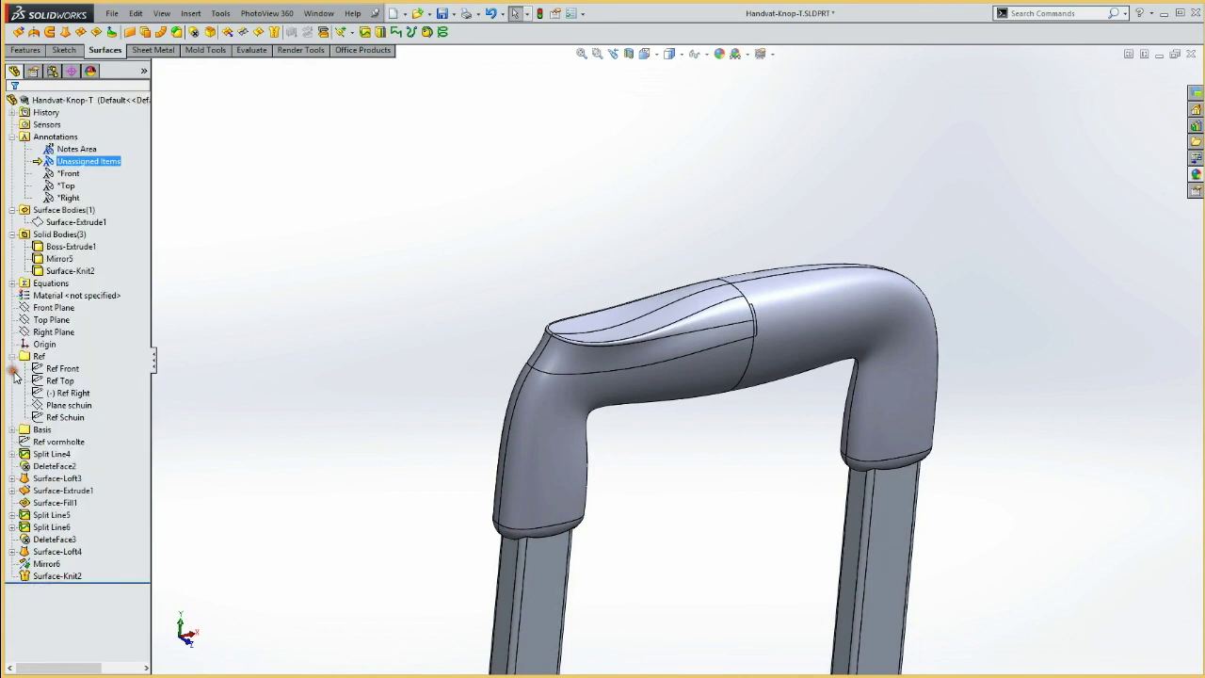
Step: Put Ref vormholte through Surface-Knit2 into a new folder named Vormholte
left_click(52, 442)
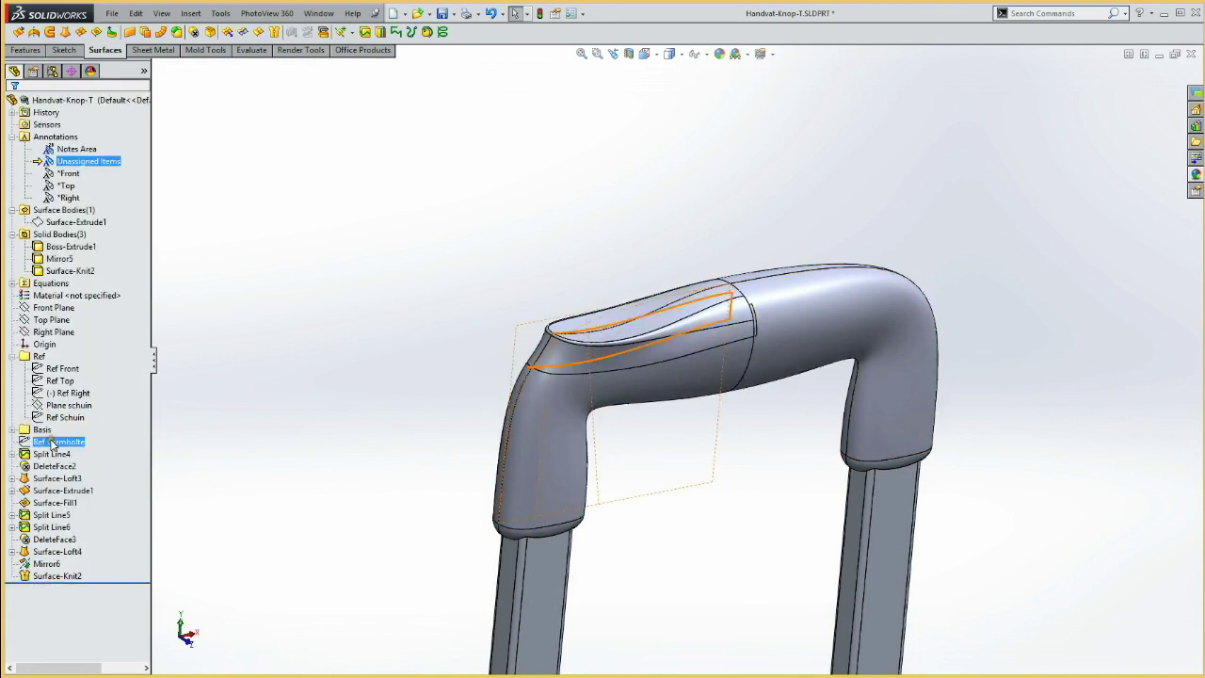
left_click(45, 576, "shift")
right_click(45, 577)
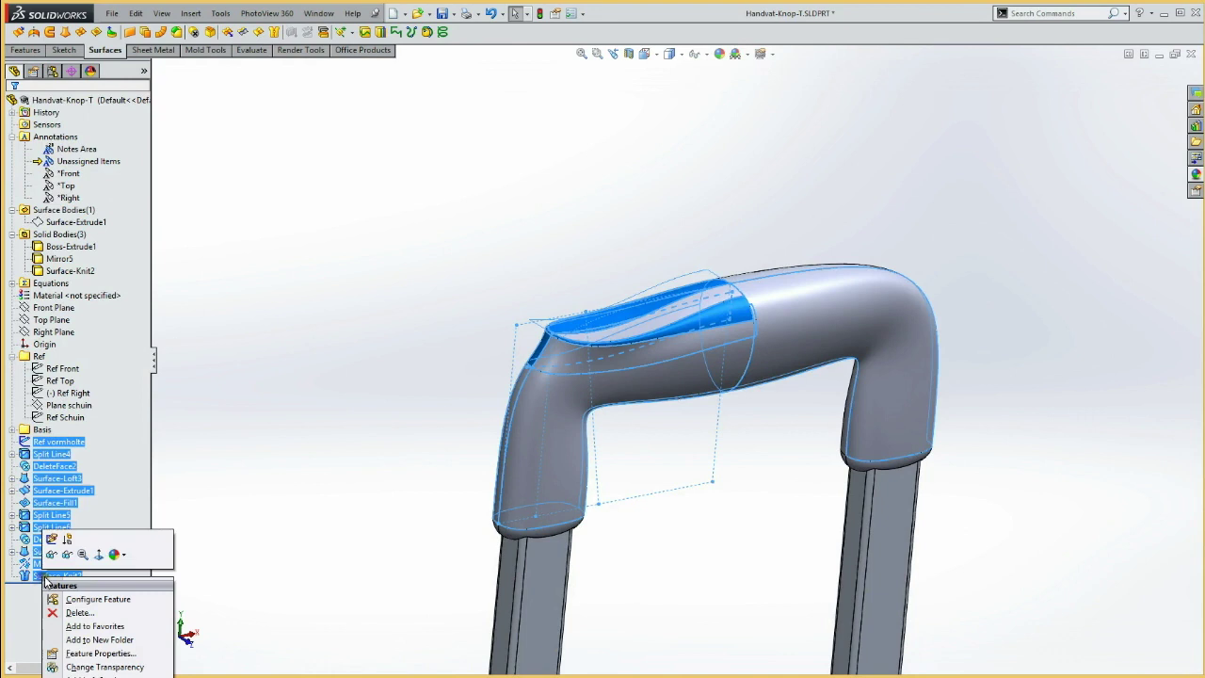
left_click(94, 640)
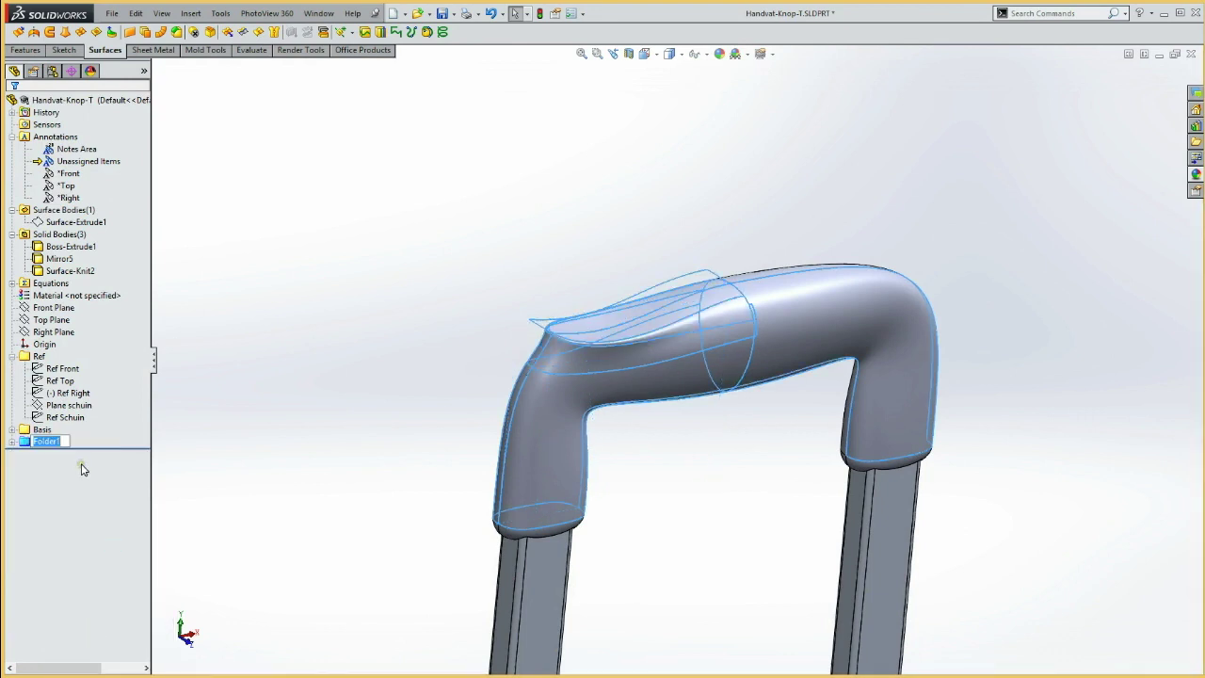
type("Vormholte")
left_click(201, 477)
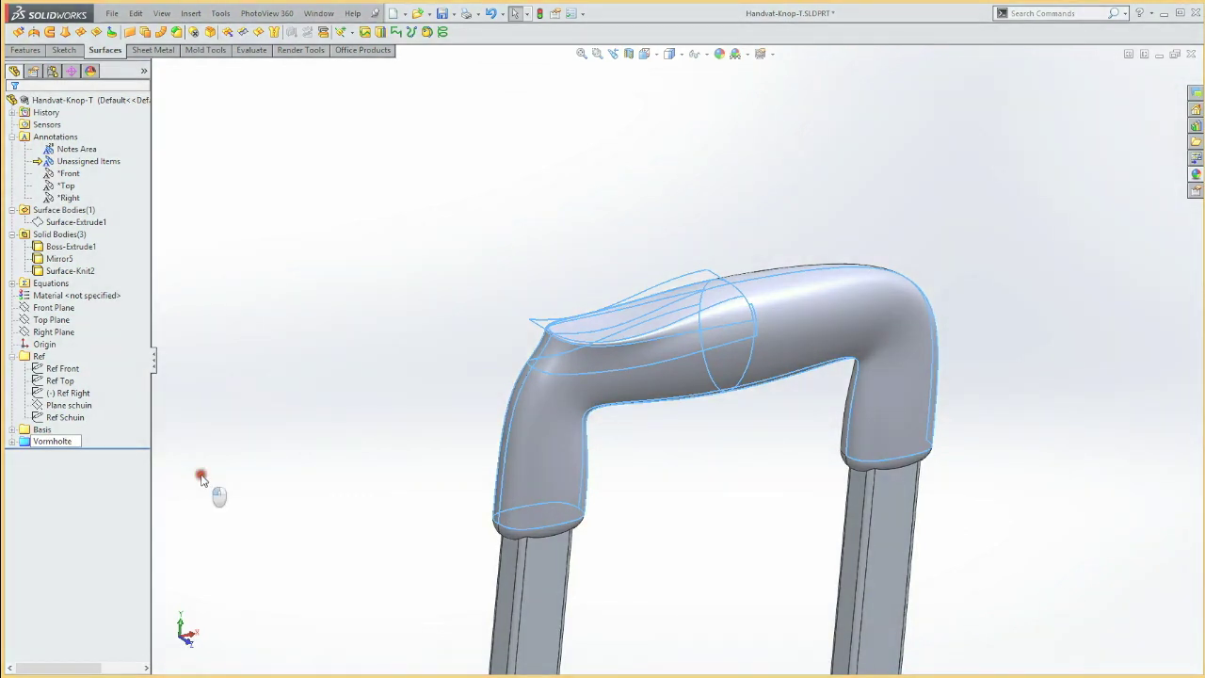